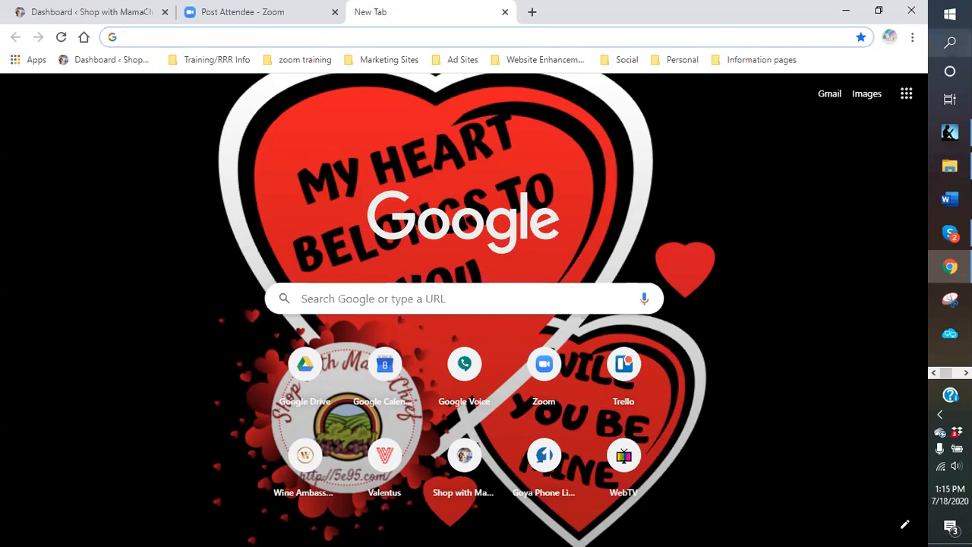
- Open Chrome's Settings page from the three-dot browser menu
left_click(914, 42)
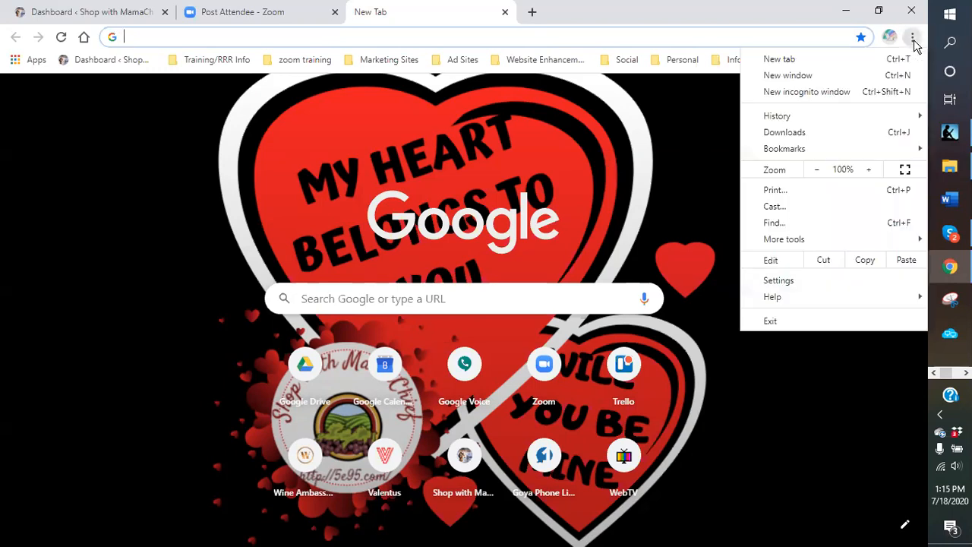
left_click(785, 285)
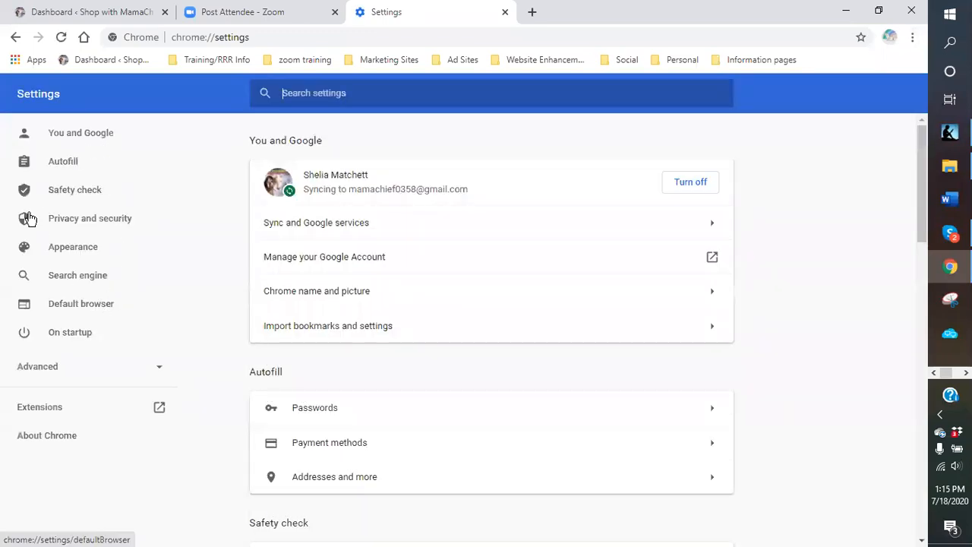
- Confirm Chrome is already the default browser under Default browser, and expand Advanced settings
left_click(72, 312)
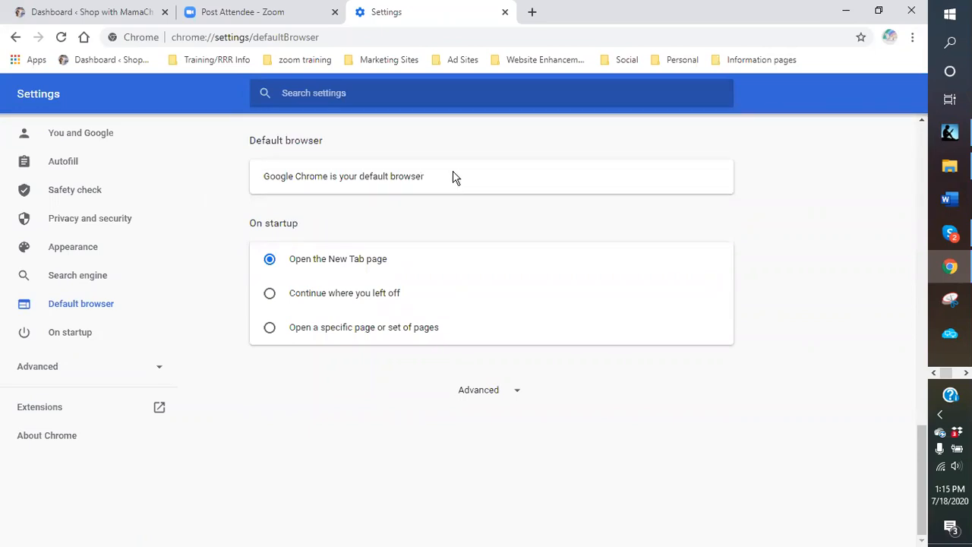
left_click(163, 371)
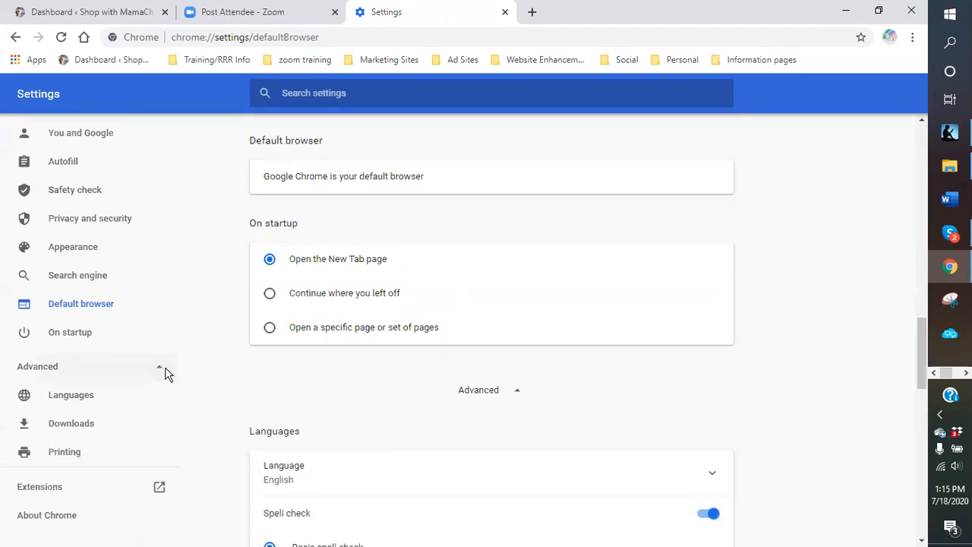
scroll(238, 366, "down", 4)
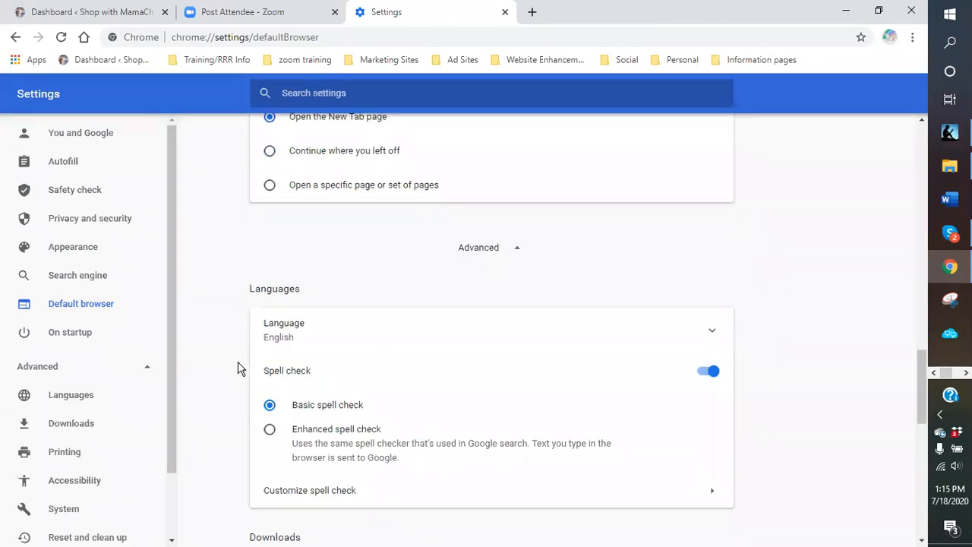
scroll(238, 366, "down", 2)
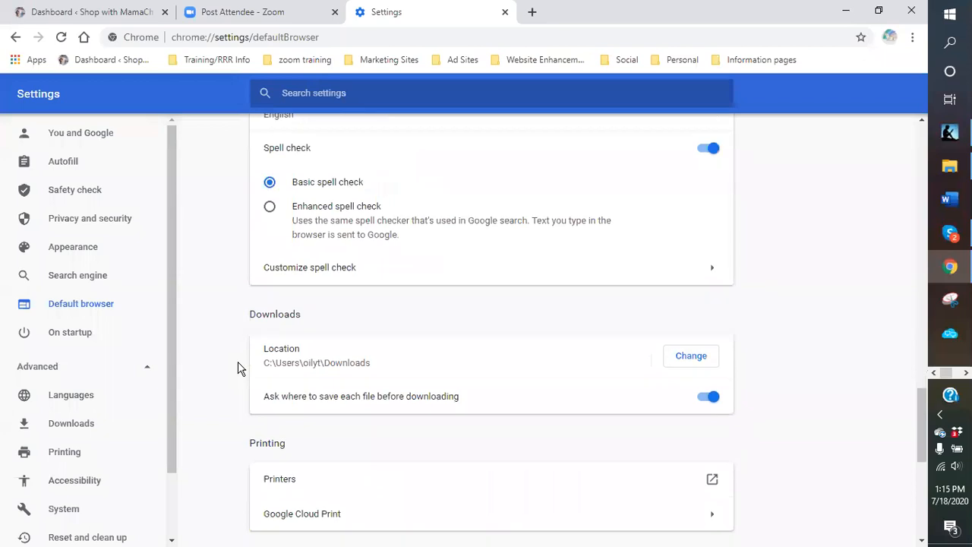
scroll(225, 370, "up", 8)
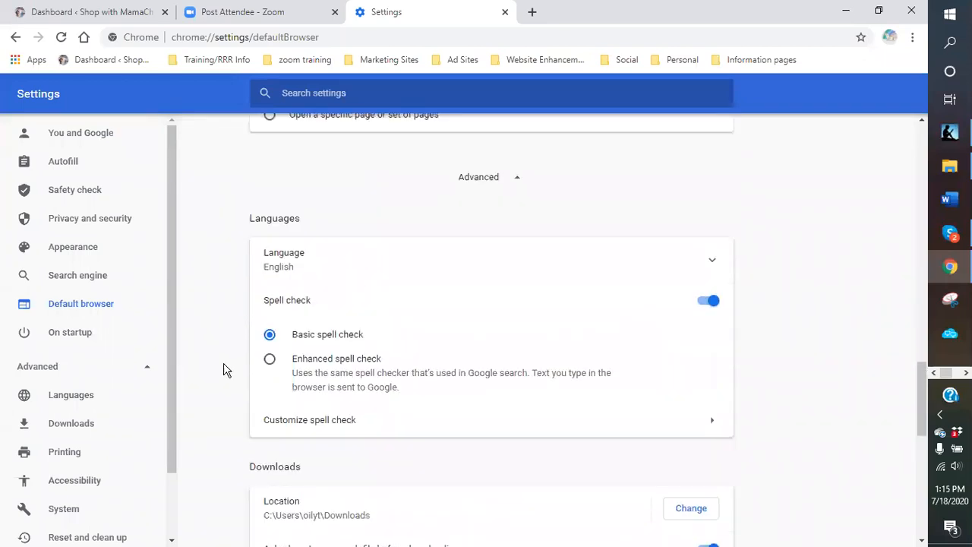
scroll(224, 370, "up", 2)
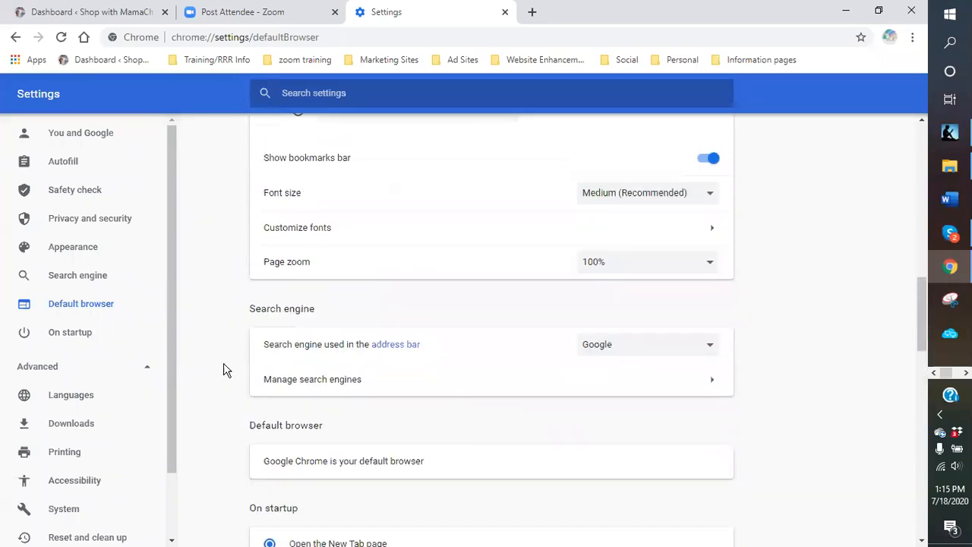
scroll(225, 370, "up", 1)
- Scroll through the expanded Advanced settings sections and back up
scroll(225, 370, "down", 5)
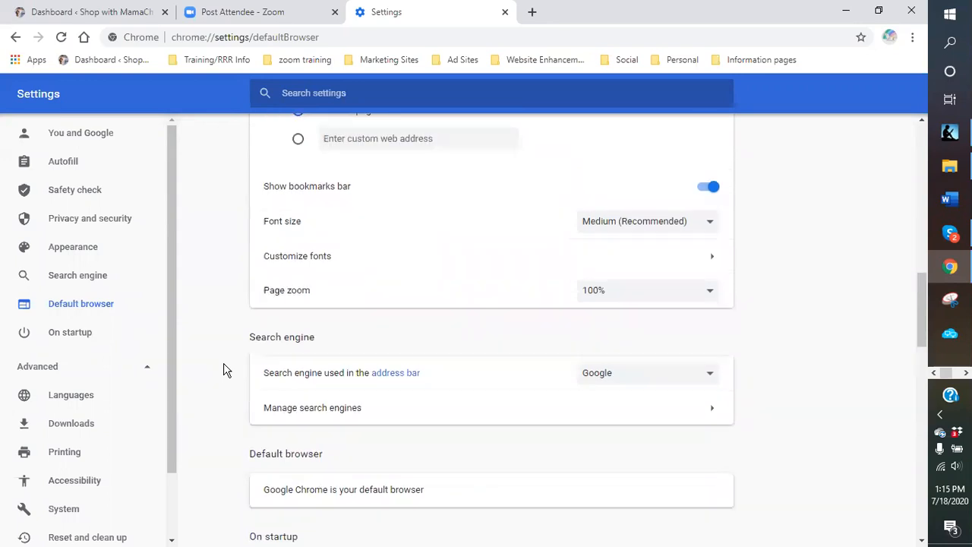
scroll(223, 370, "down", 5)
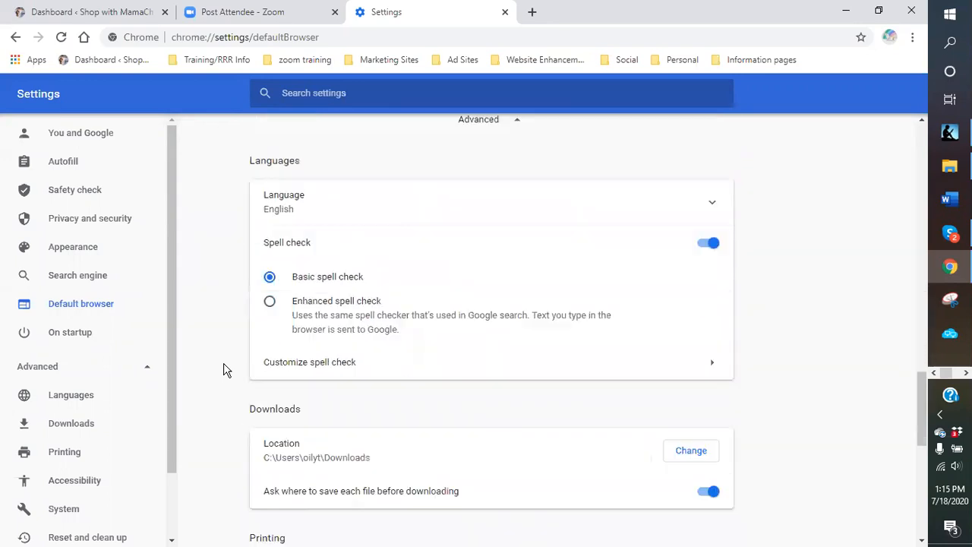
scroll(217, 363, "down", 1)
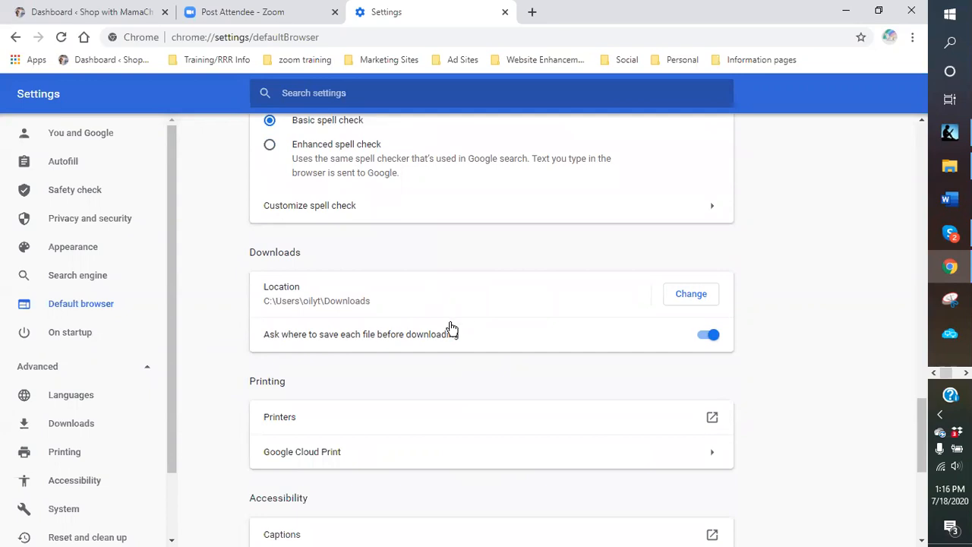
scroll(444, 308, "down", 2)
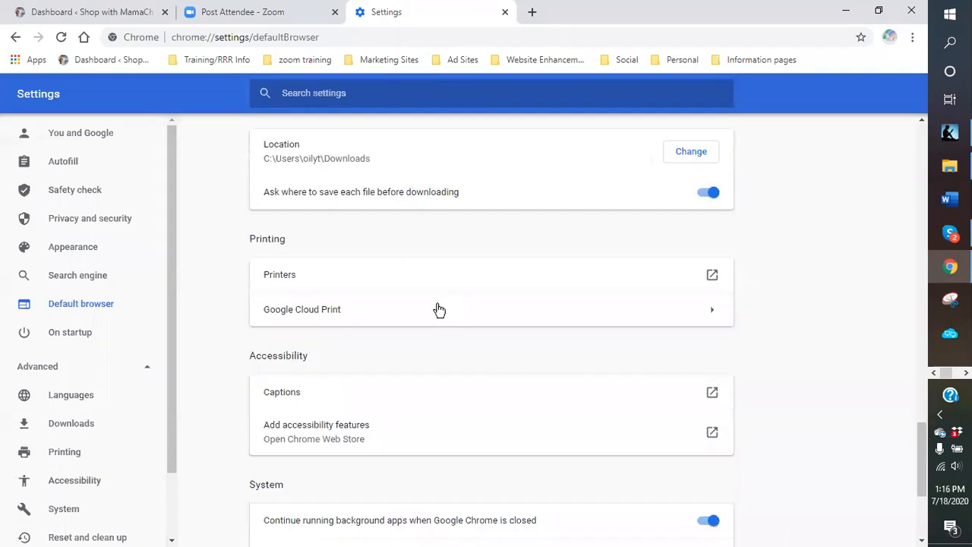
scroll(412, 319, "down", 2)
scroll(240, 354, "up", 1)
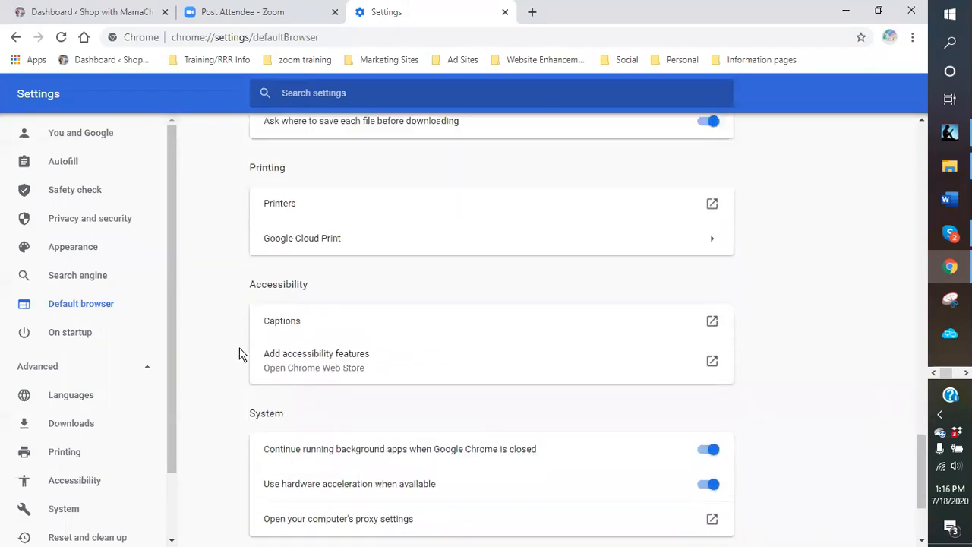
scroll(240, 354, "up", 6)
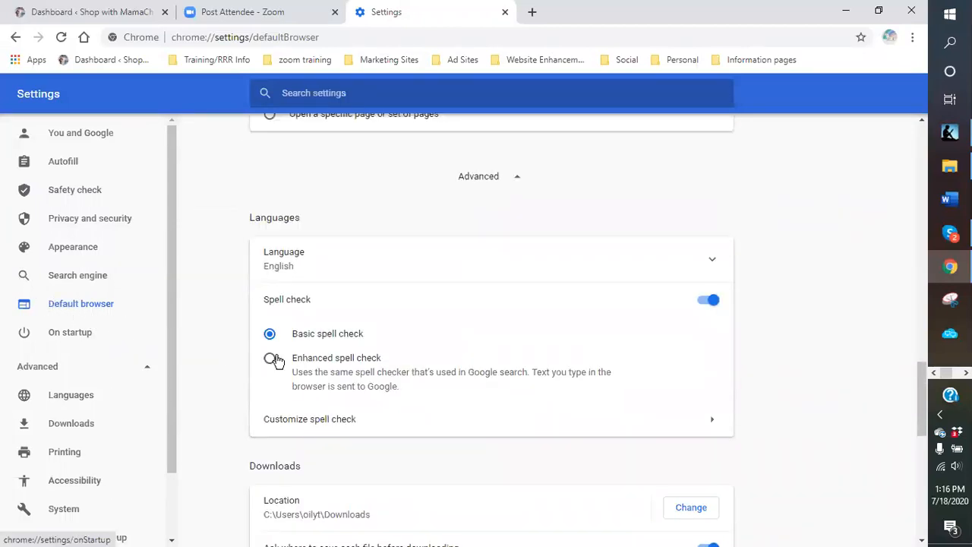
scroll(275, 362, "up", 3)
scroll(328, 347, "up", 2)
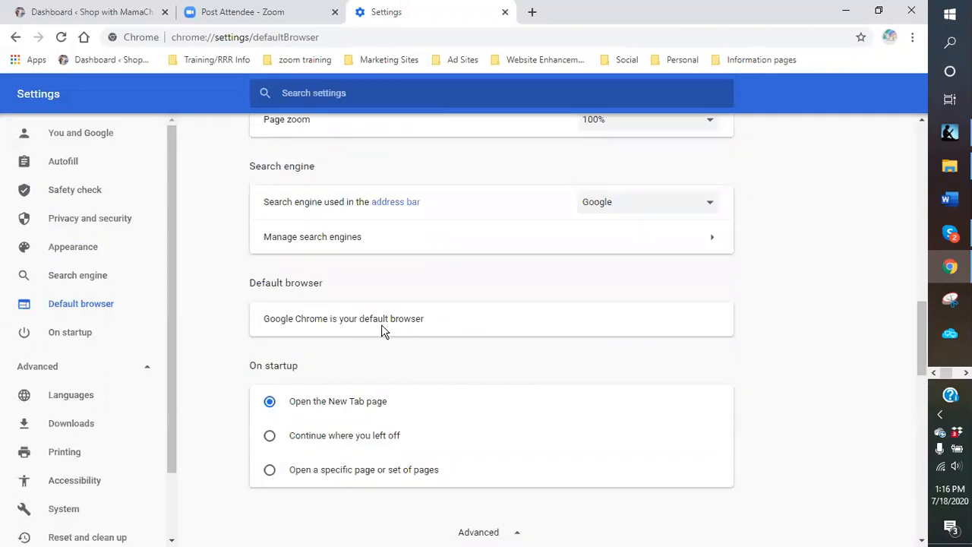
left_click(713, 208)
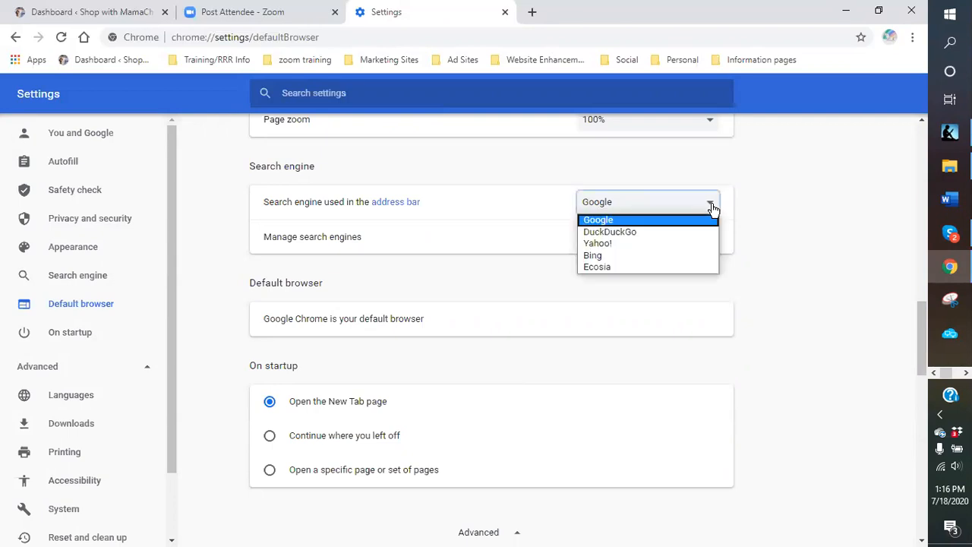
left_click(707, 204)
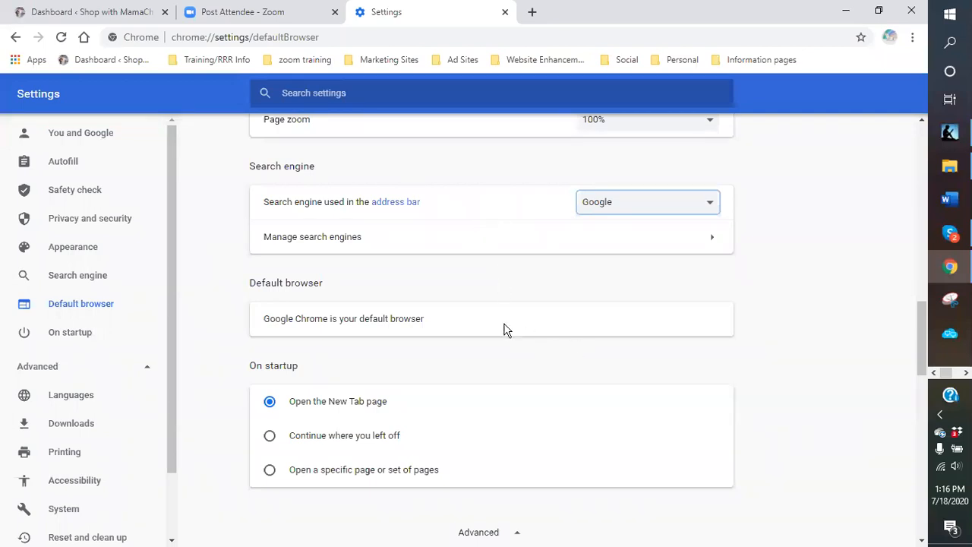
scroll(502, 328, "up", 3)
scroll(503, 328, "up", 2)
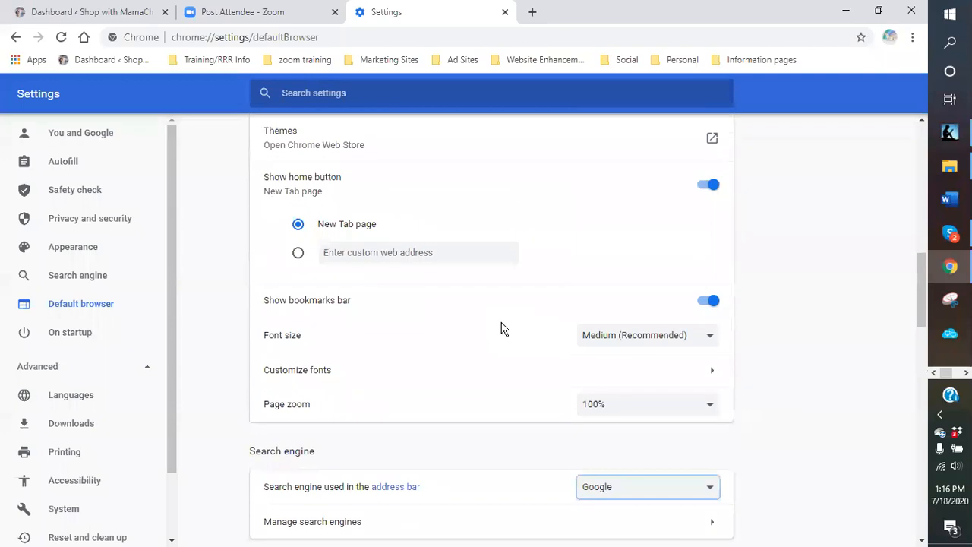
scroll(502, 327, "up", 1)
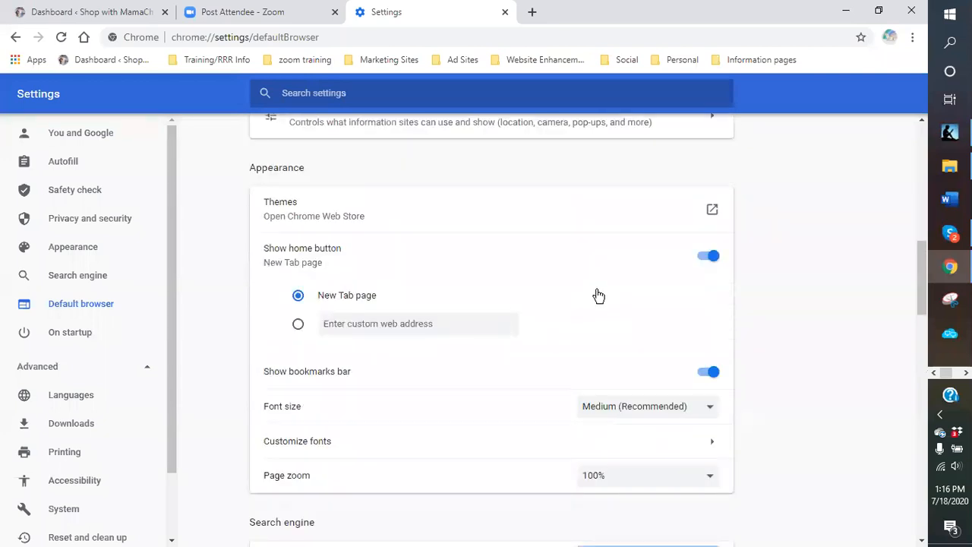
scroll(532, 297, "up", 2)
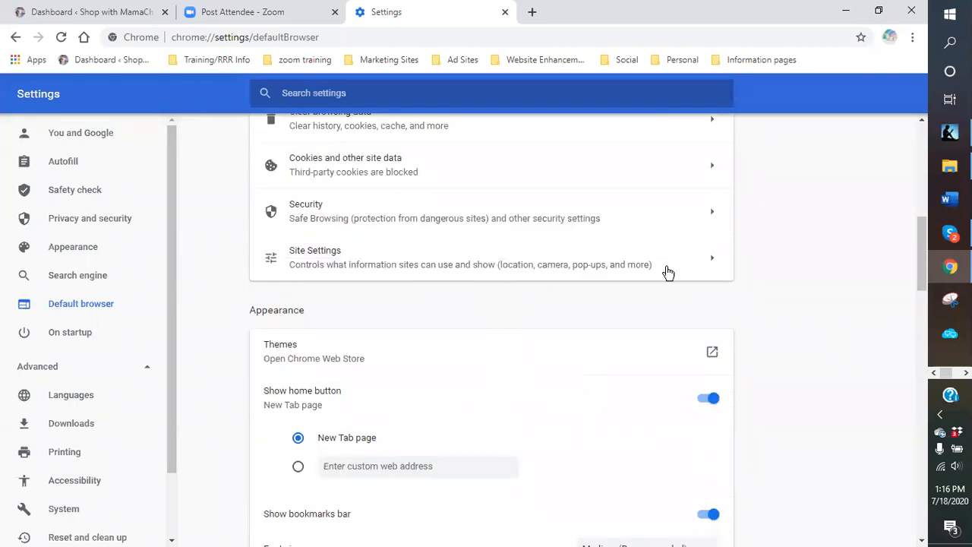
scroll(616, 282, "up", 1)
scroll(222, 287, "up", 3)
scroll(219, 285, "up", 2)
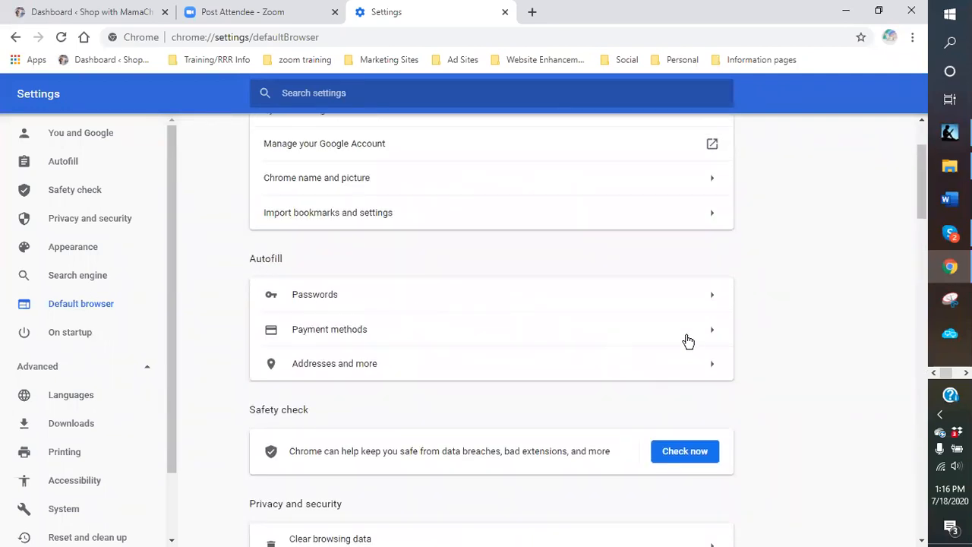
- Open the saved passwords list and scroll through the saved and never-saved entries
left_click(712, 298)
scroll(547, 281, "down", 10)
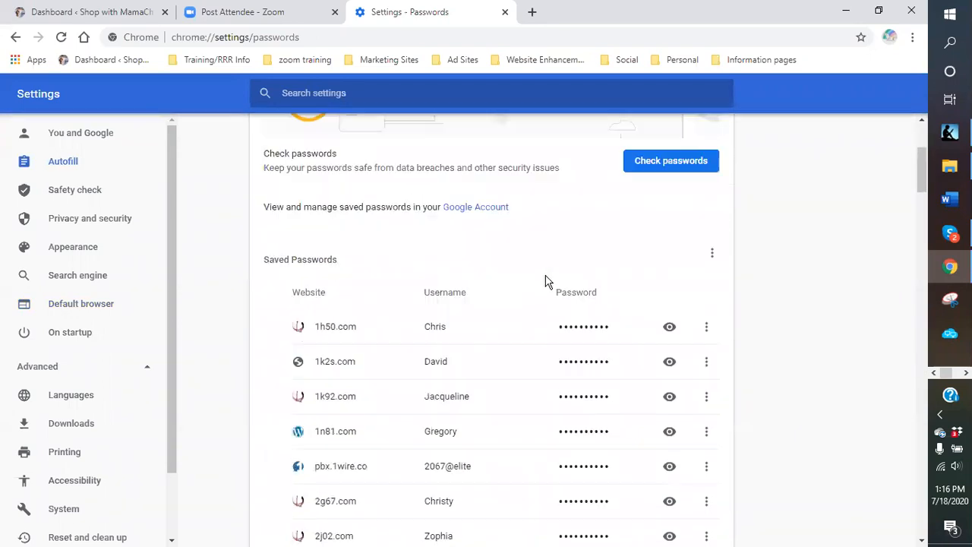
scroll(532, 296, "down", 10)
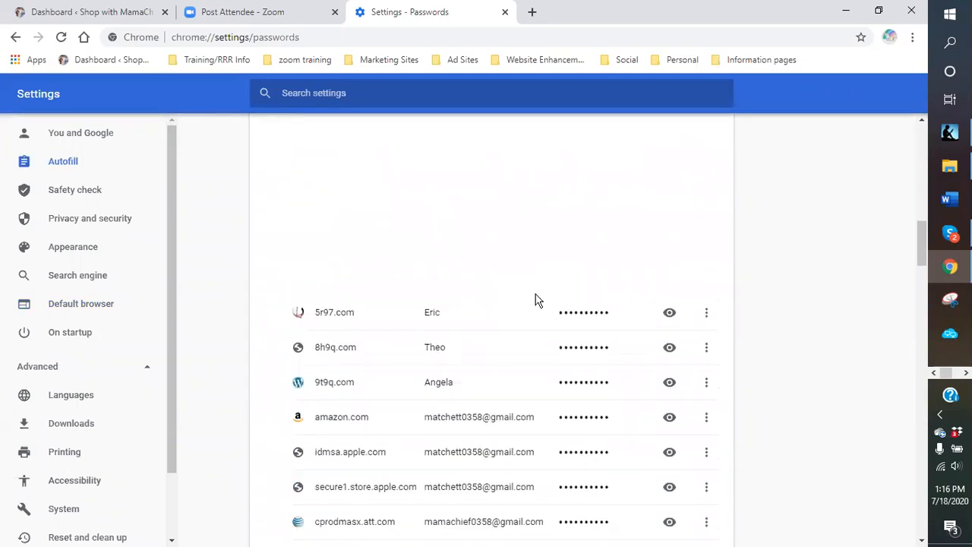
scroll(546, 316, "down", 10)
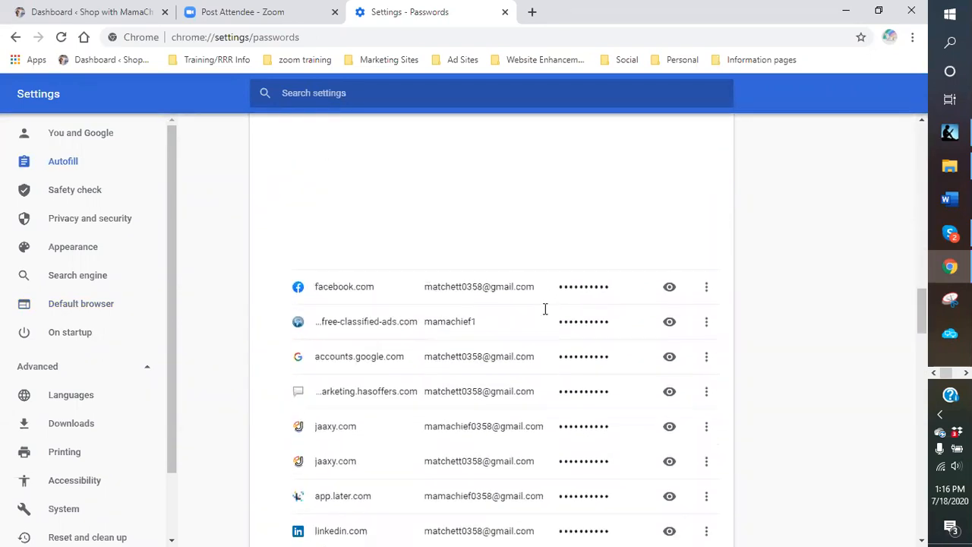
scroll(542, 314, "down", 3)
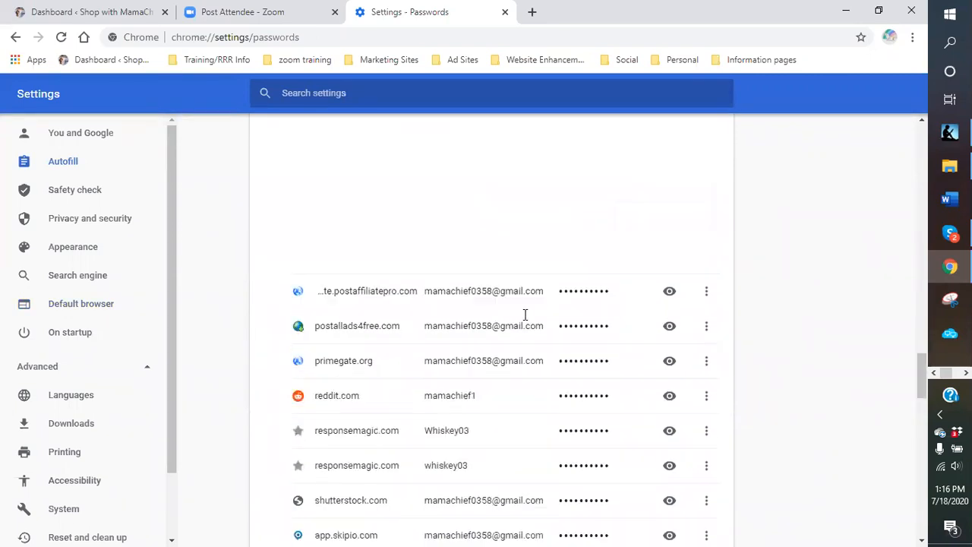
scroll(519, 326, "up", 1)
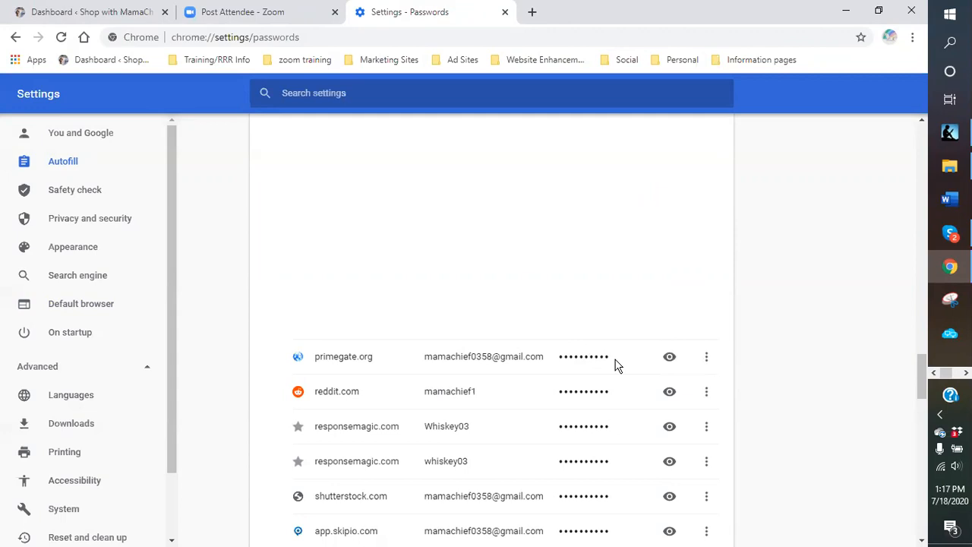
scroll(614, 420, "down", 1)
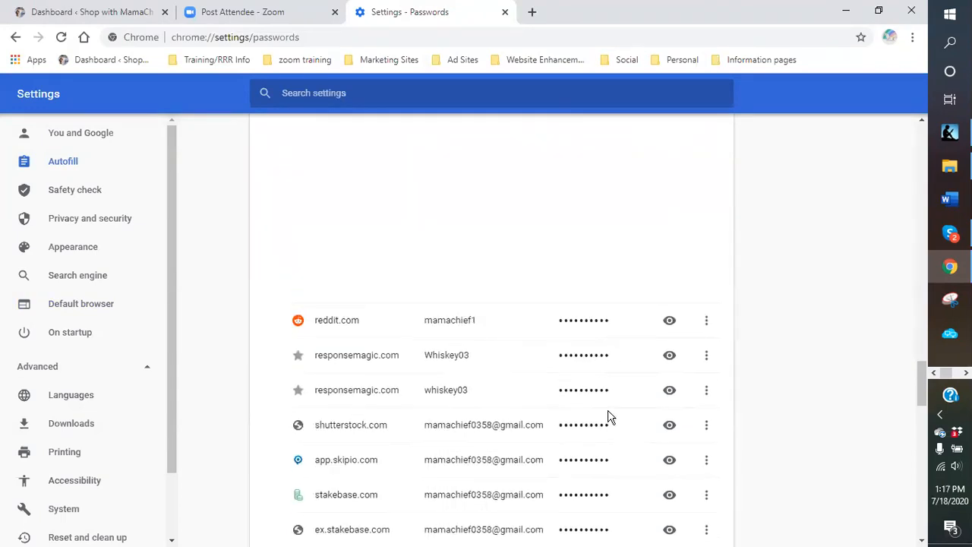
scroll(608, 416, "down", 5)
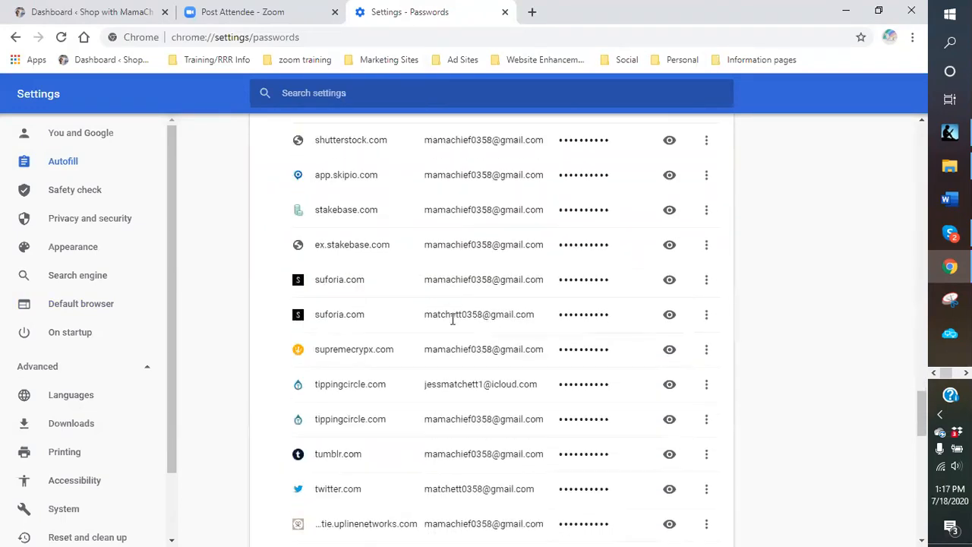
scroll(434, 327, "down", 3)
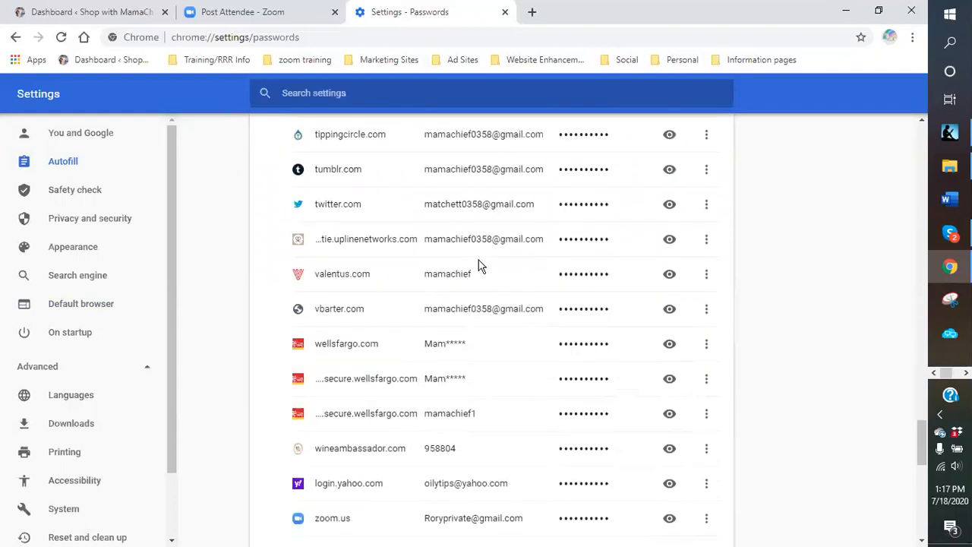
scroll(477, 266, "down", 2)
scroll(471, 268, "down", 3)
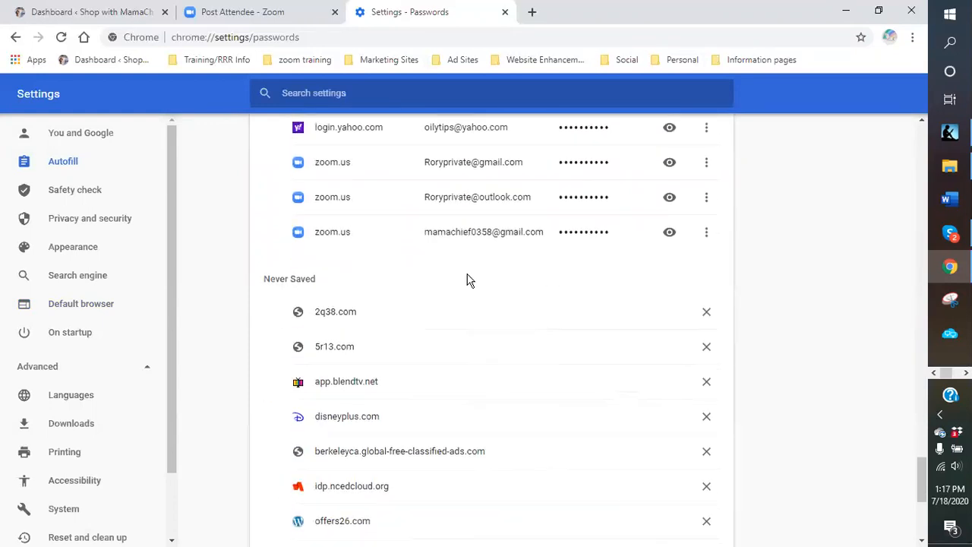
scroll(423, 324, "down", 4)
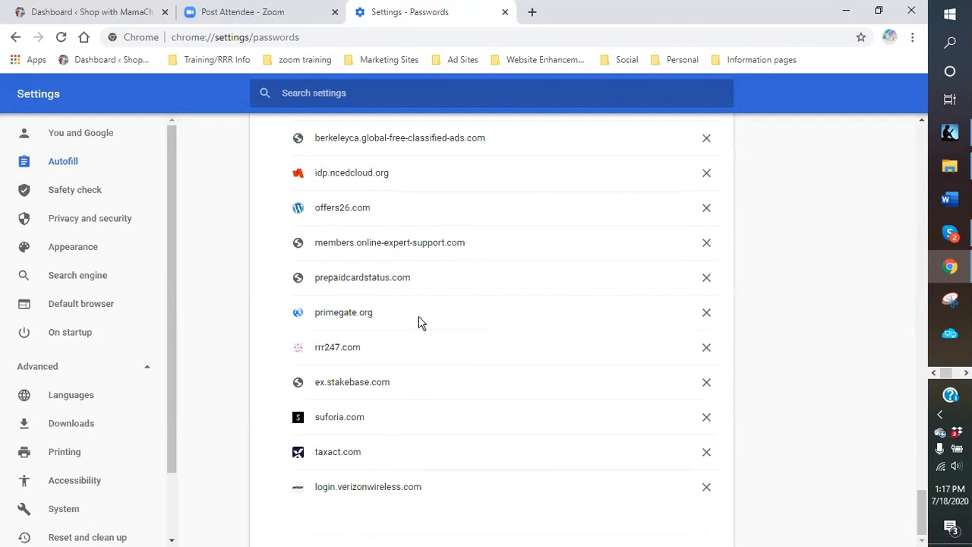
- Return to the top of the Passwords page and bring up Chrome's main menu
scroll(414, 323, "up", 5)
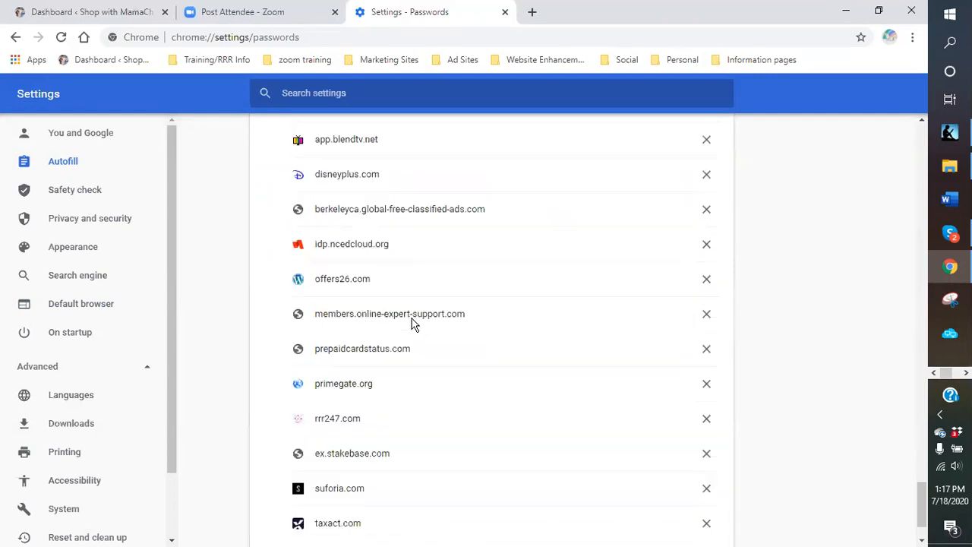
scroll(394, 325, "up", 12)
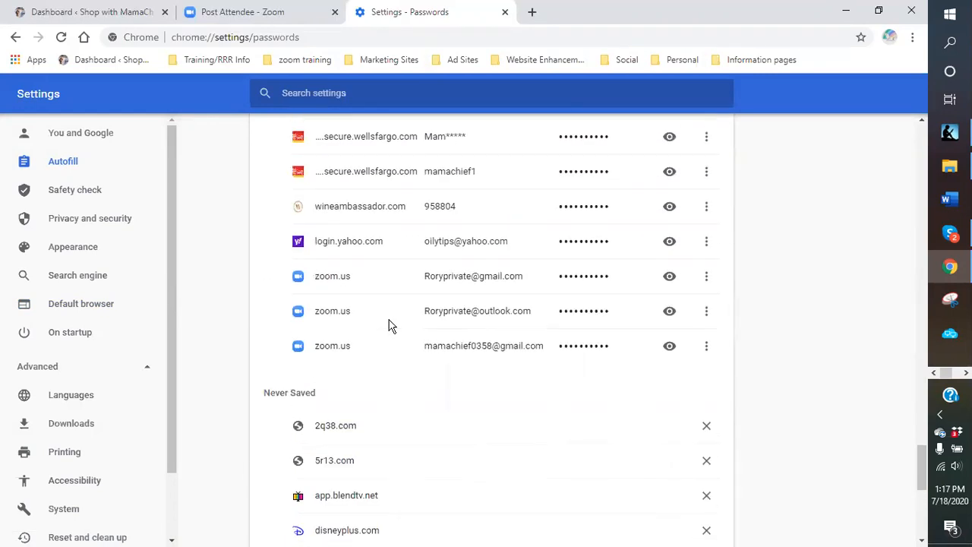
scroll(411, 274, "up", 6)
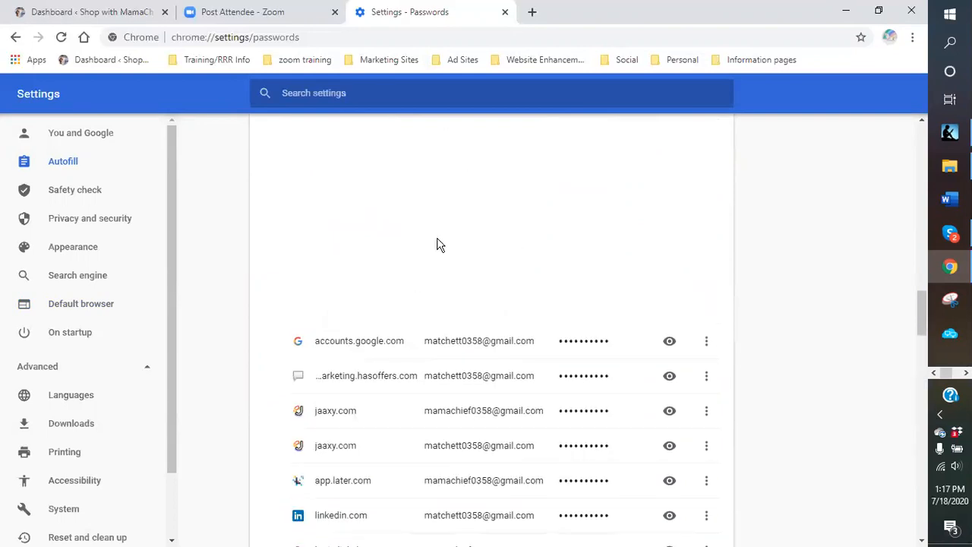
scroll(394, 244, "up", 3)
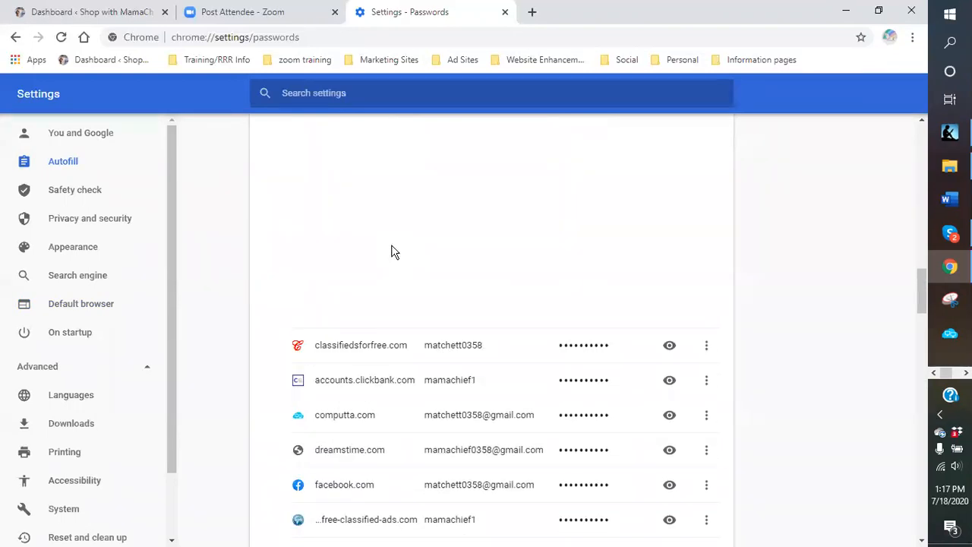
scroll(394, 251, "up", 1)
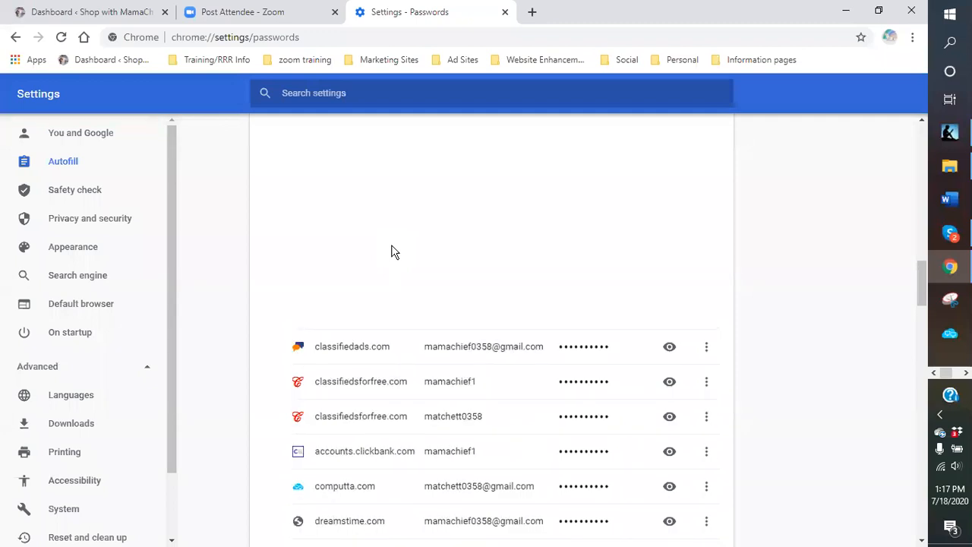
scroll(394, 252, "up", 1)
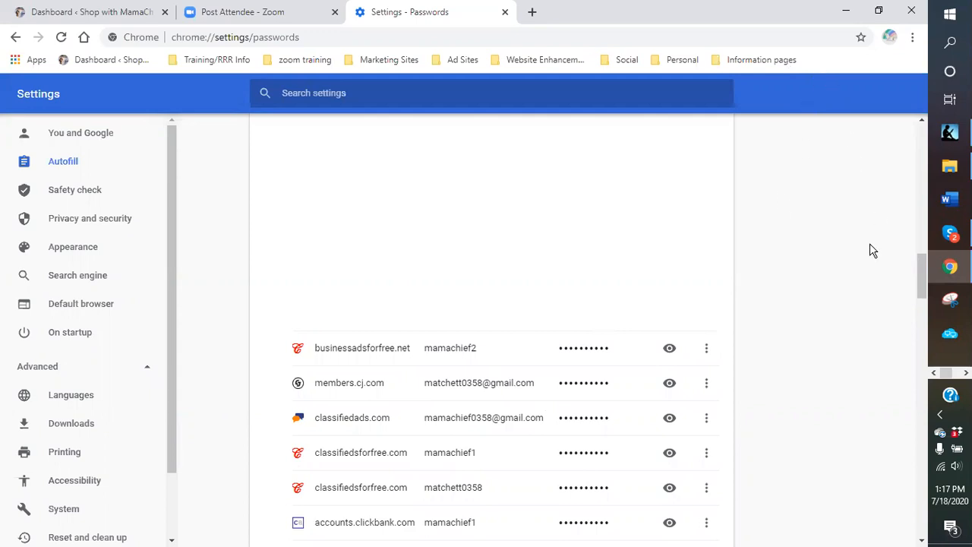
scroll(913, 273, "up", 1)
left_click_drag(913, 273, 901, 173)
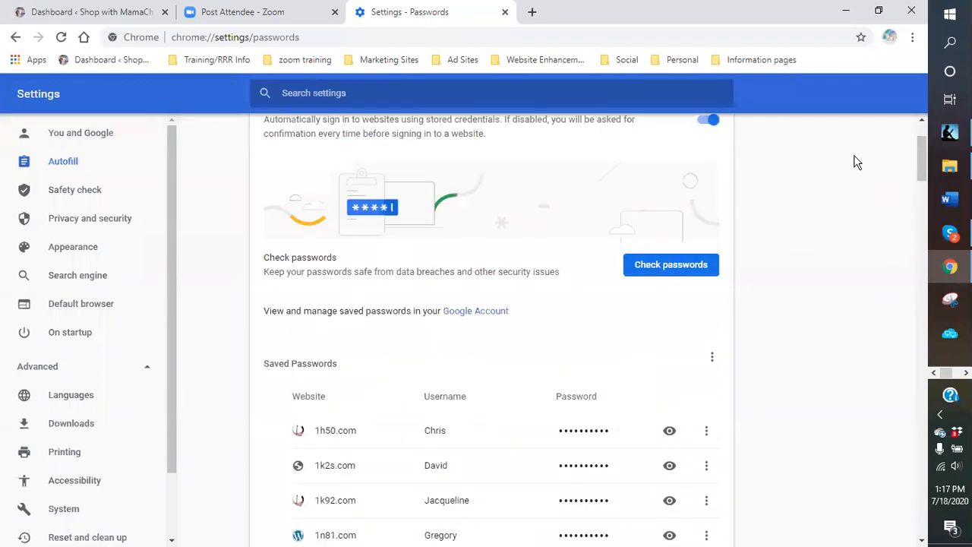
left_click(912, 37)
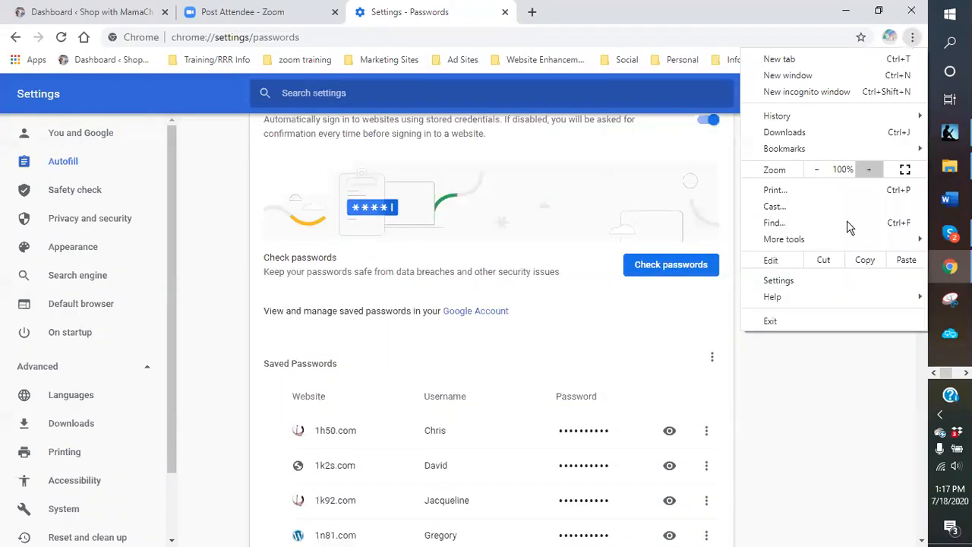
- Open Chrome Settings, then close the Settings tab to reveal the Zoom Post Attendee page
left_click(781, 280)
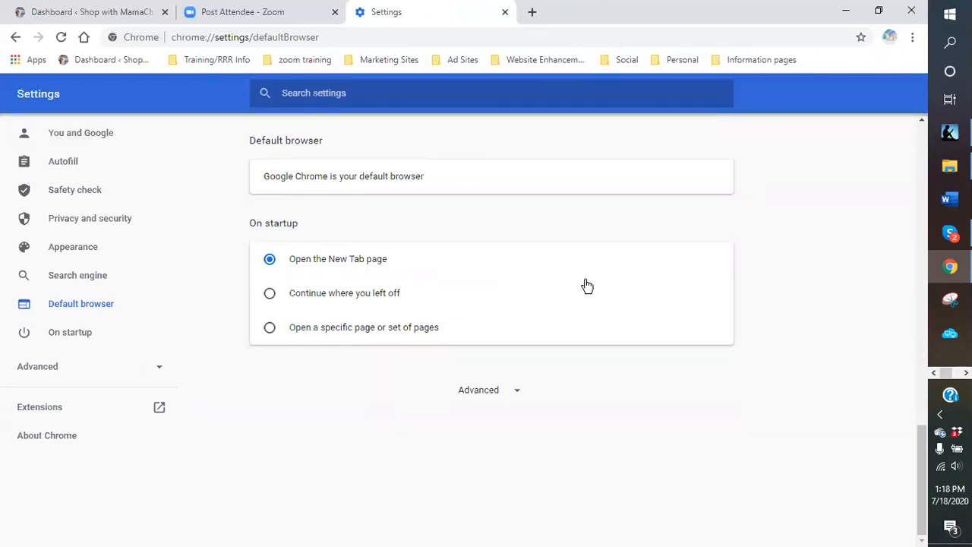
scroll(789, 209, "up", 5)
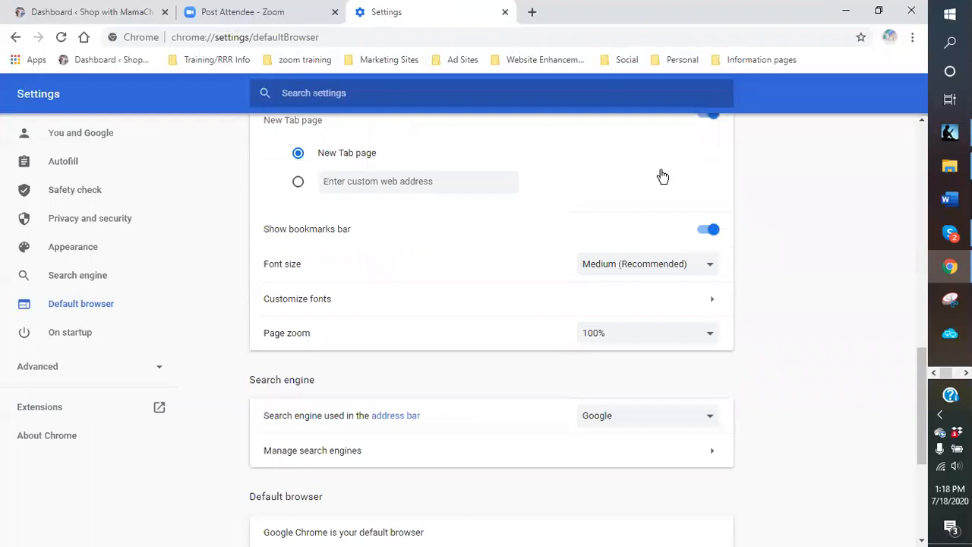
left_click(505, 12)
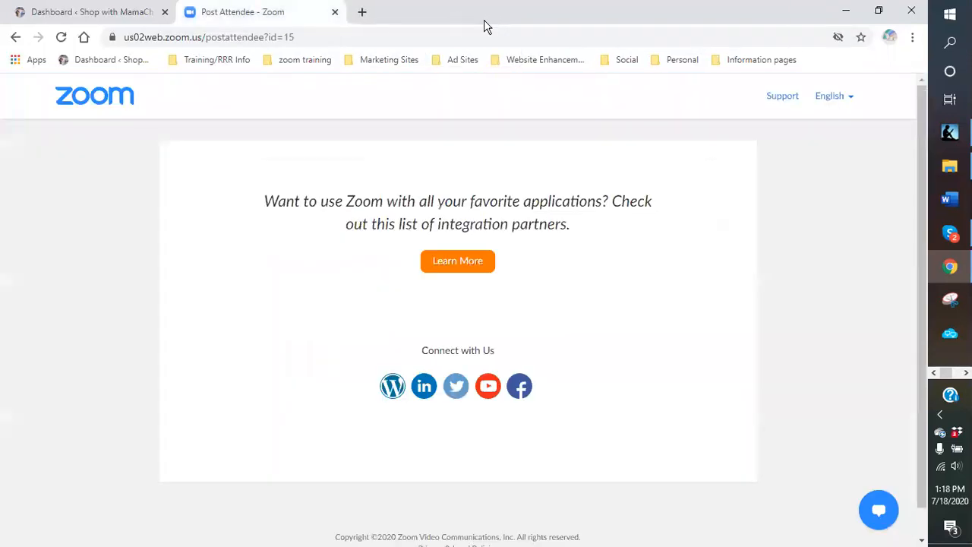
- In a new tab, launch Google Drive's My Drive from the Google apps grid
left_click(361, 14)
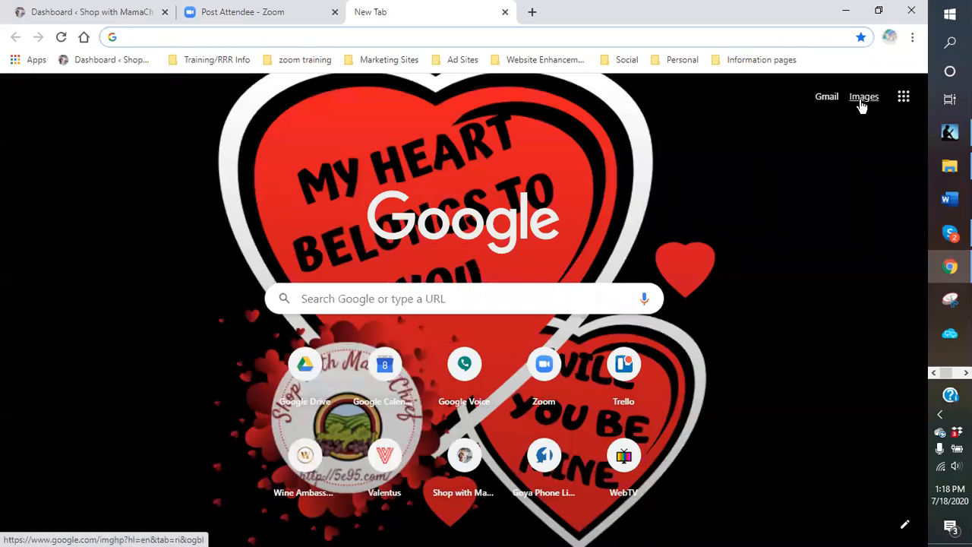
left_click(903, 104)
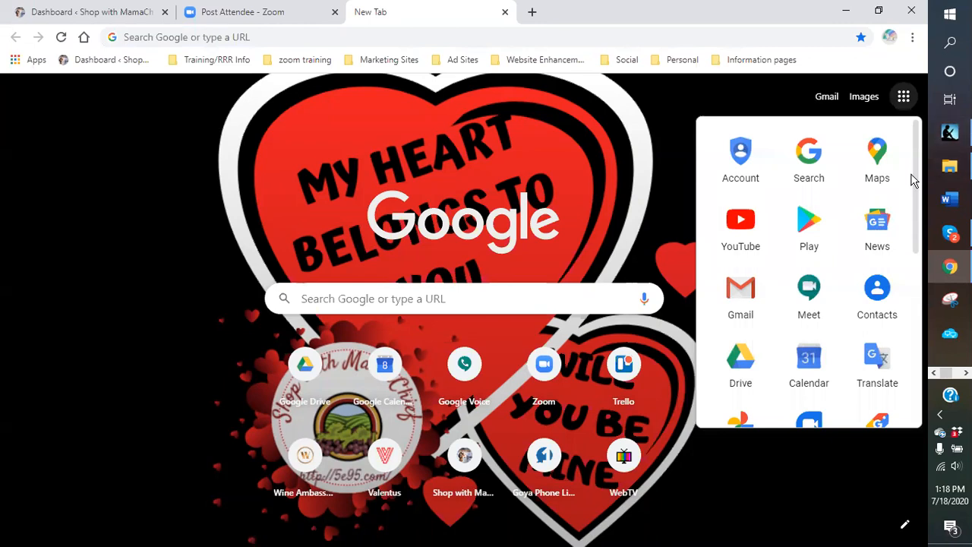
scroll(914, 180, "down", 1)
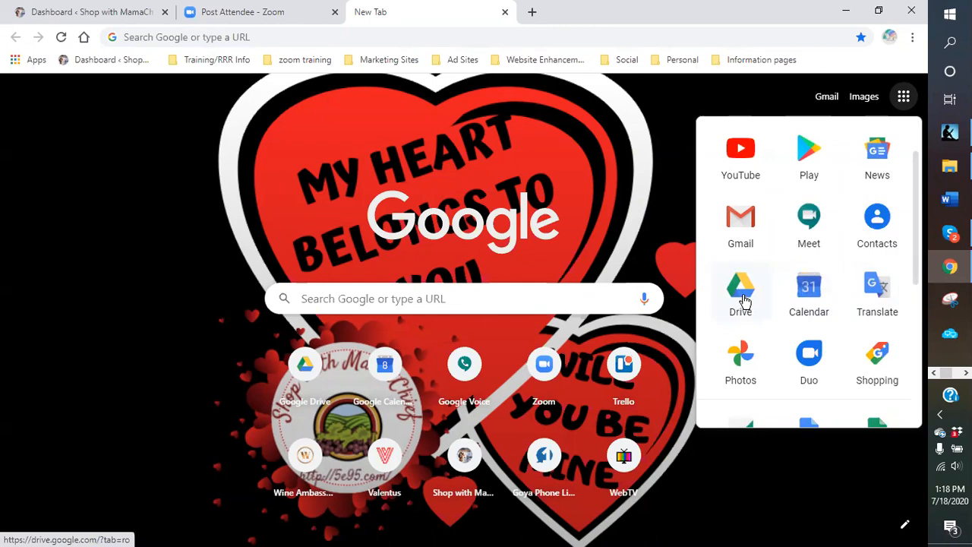
left_click(740, 293)
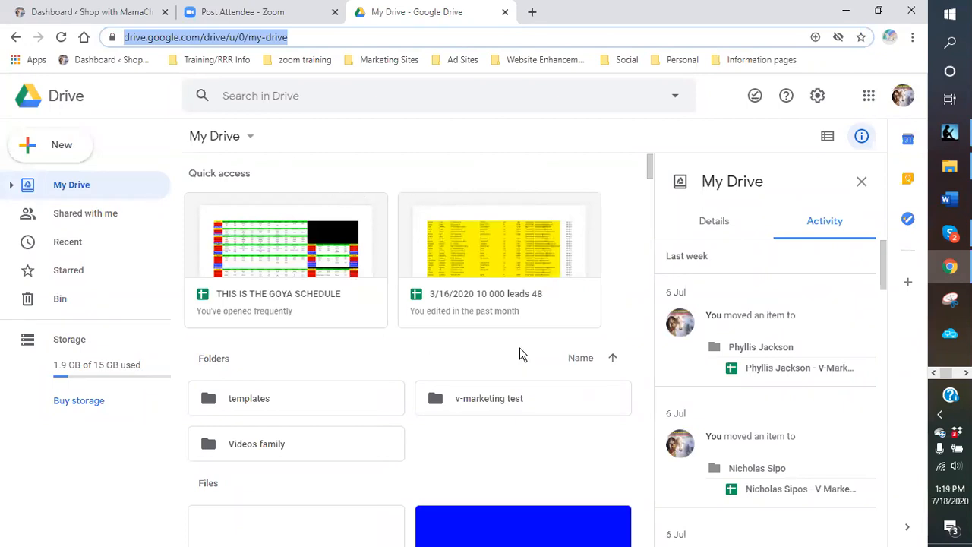
- Create a Google Docs Blank document from Drive's New menu
left_click(50, 146)
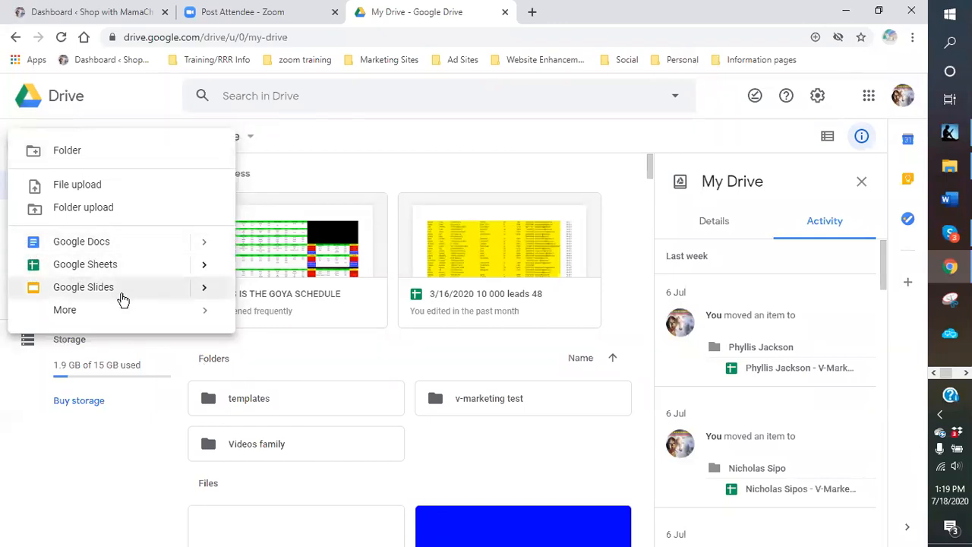
mouse_move(72, 313)
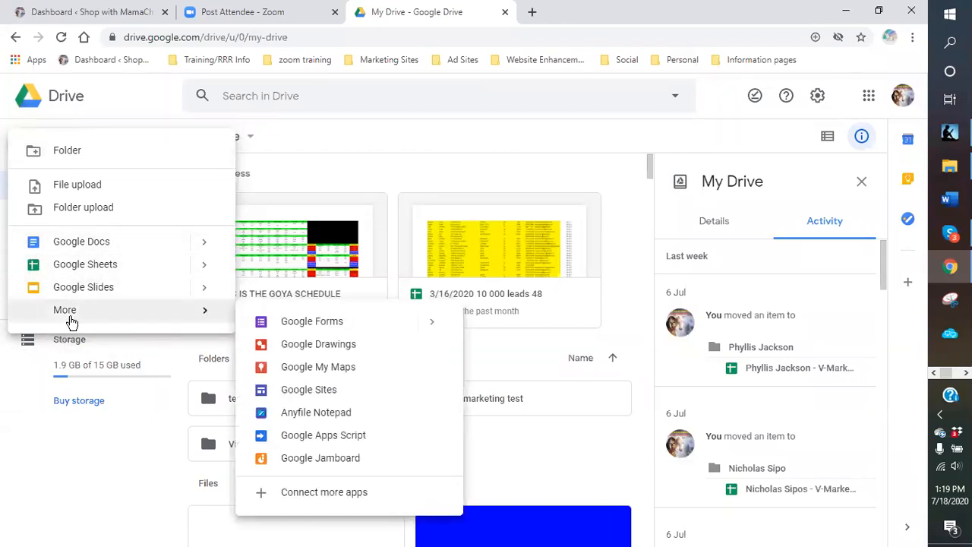
left_click(353, 453)
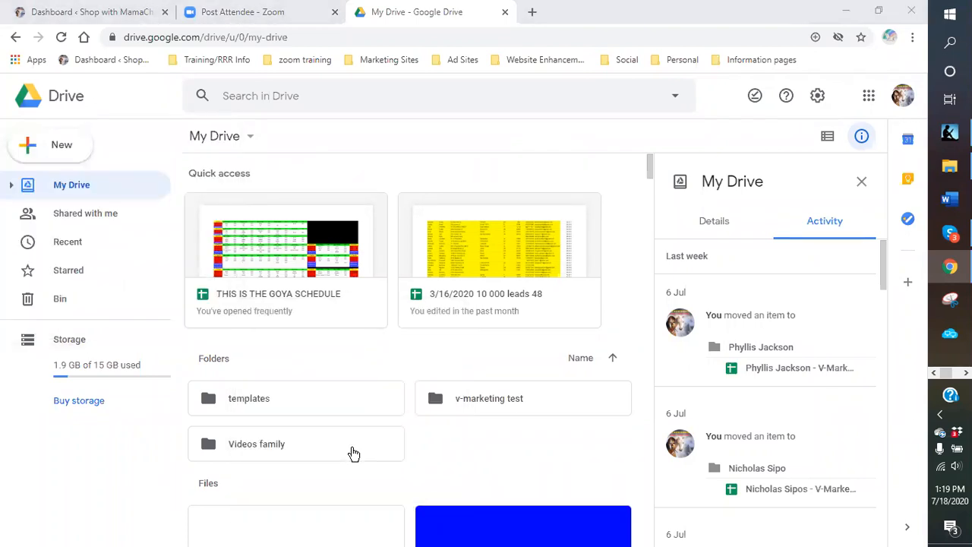
left_click(56, 149)
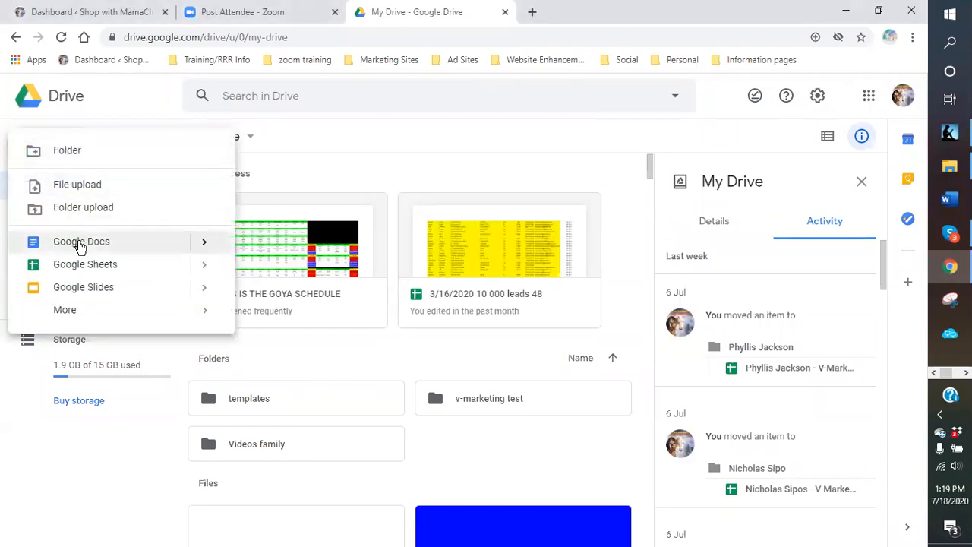
mouse_move(203, 244)
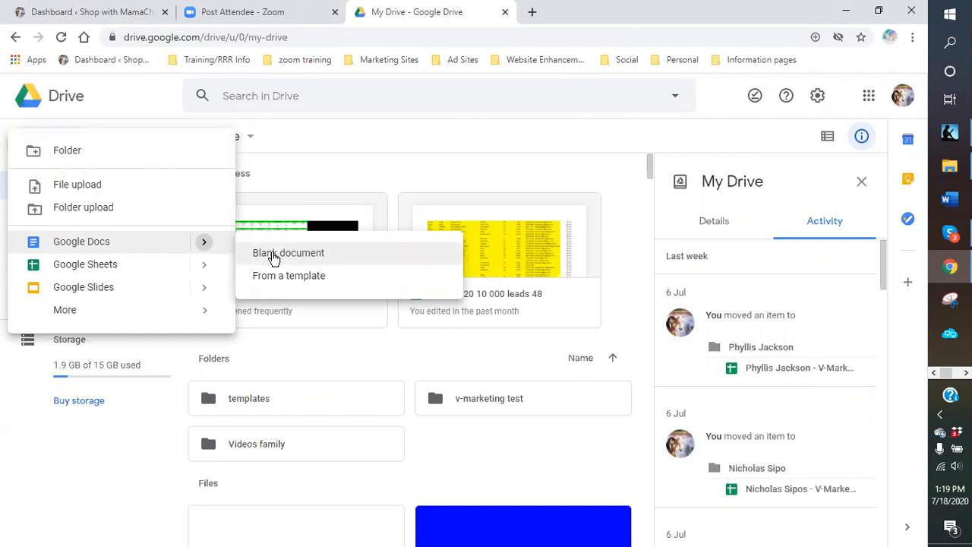
left_click(274, 258)
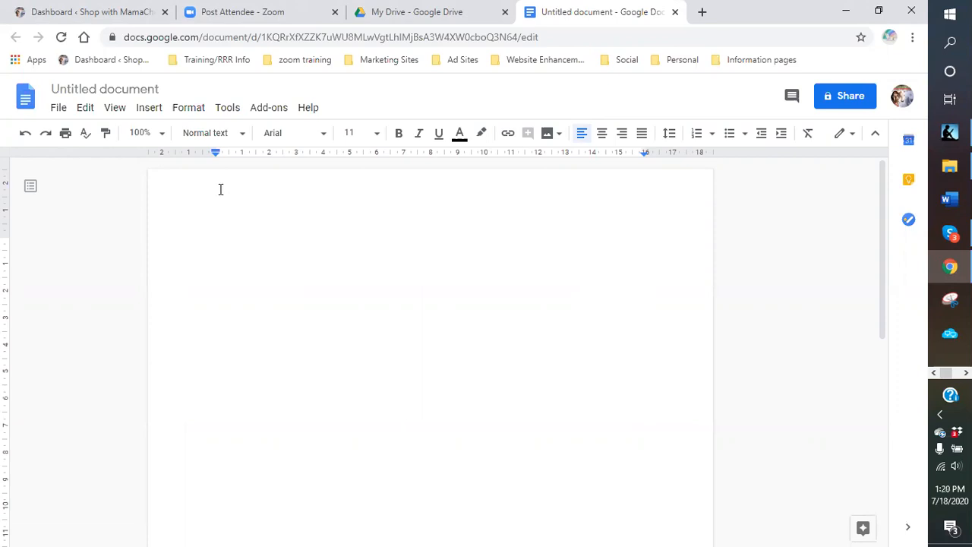
- Rename the untitled document to 'Blue Scorpion products template'
left_click(95, 90)
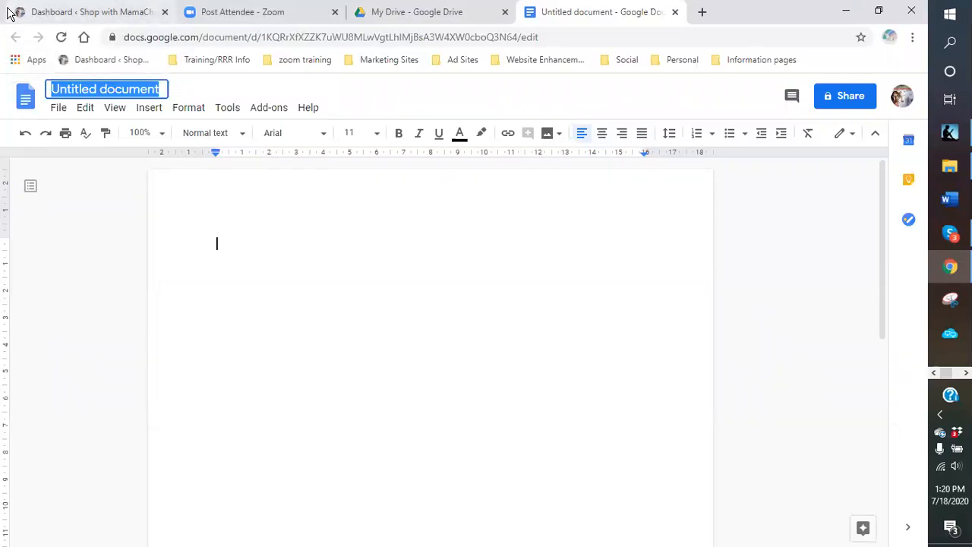
type("Blue S")
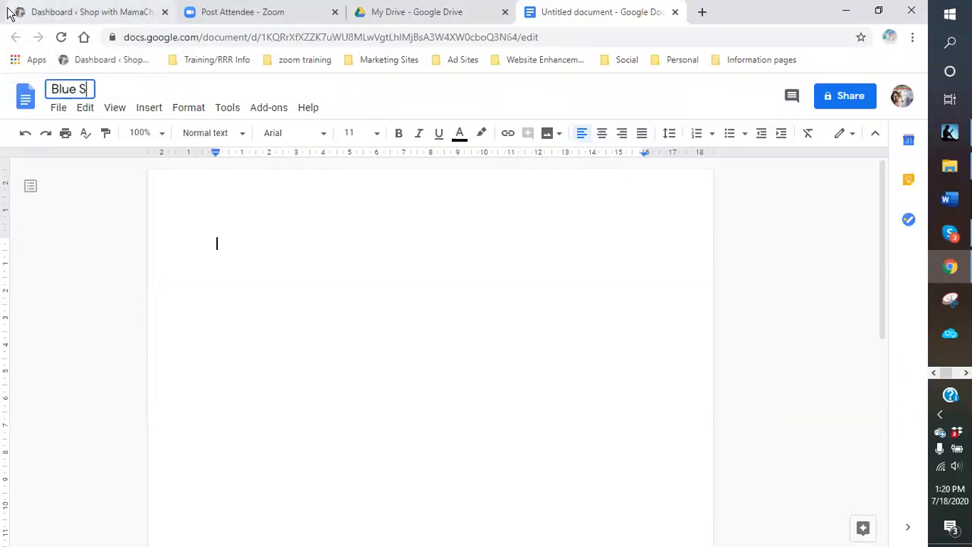
type("corpion pr")
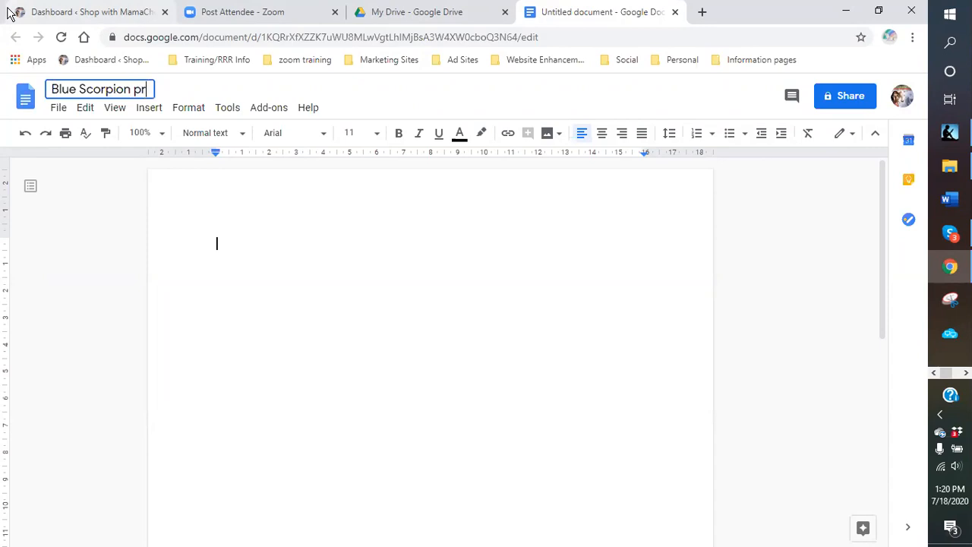
type("oducts tem")
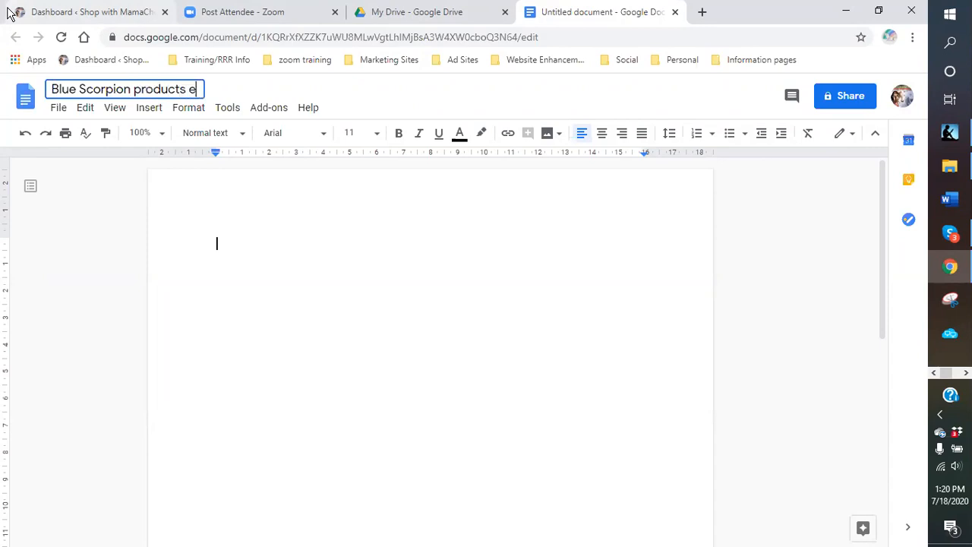
type("plate")
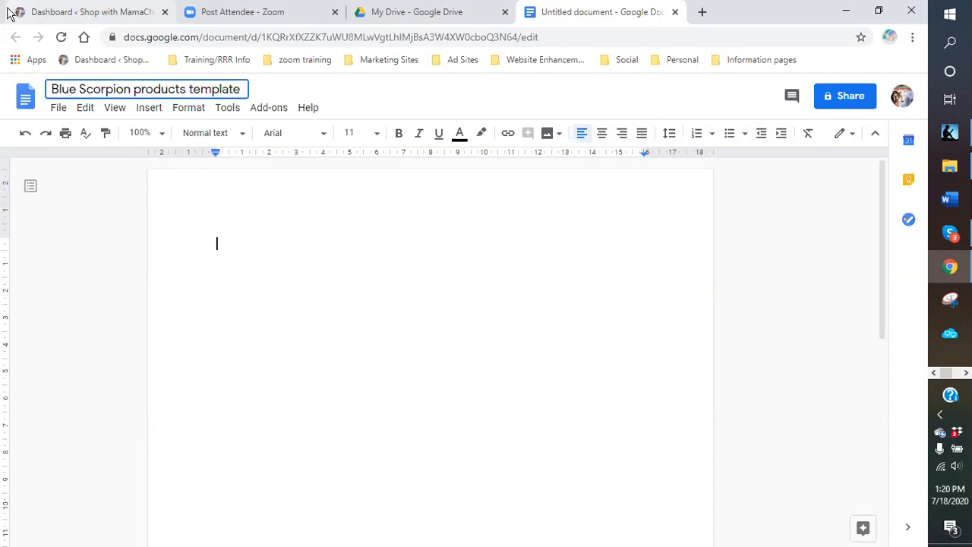
left_click(391, 312)
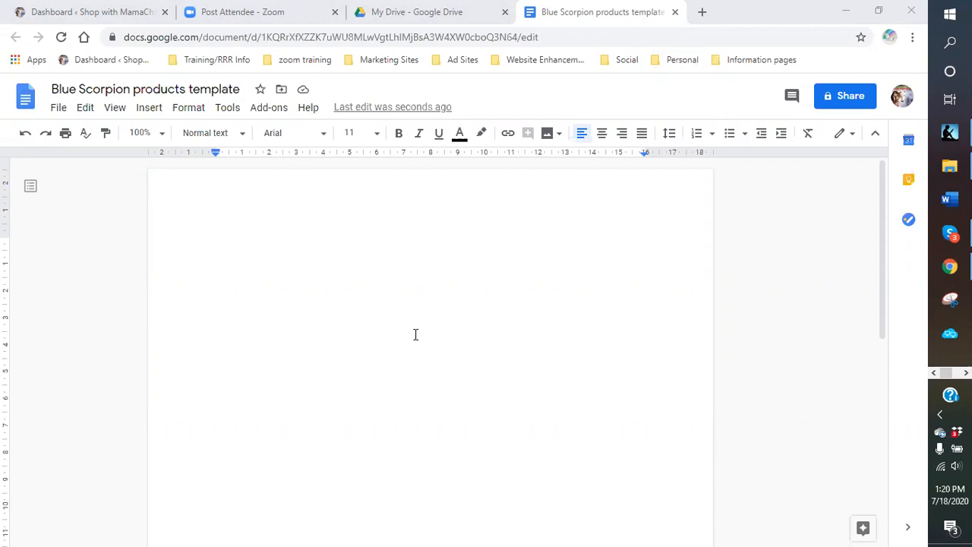
left_click(80, 14)
- Go from the WordPress dashboard to the site's Blue Scorpion Venom Products page
left_click(61, 38)
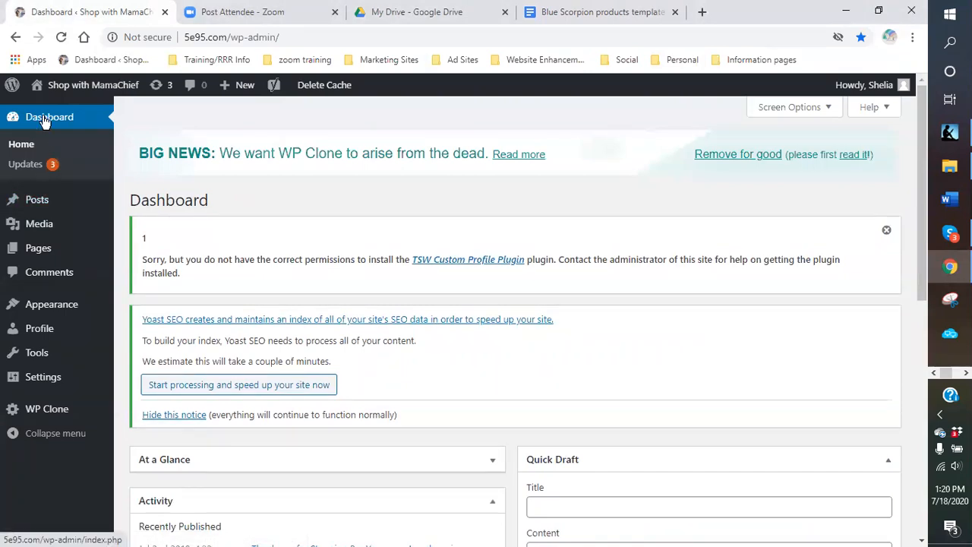
mouse_move(68, 89)
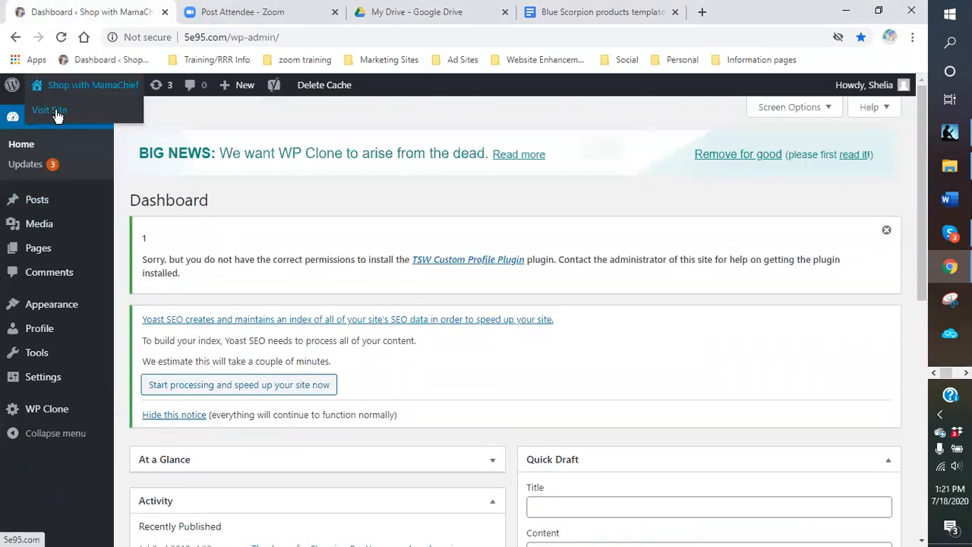
left_click(57, 114)
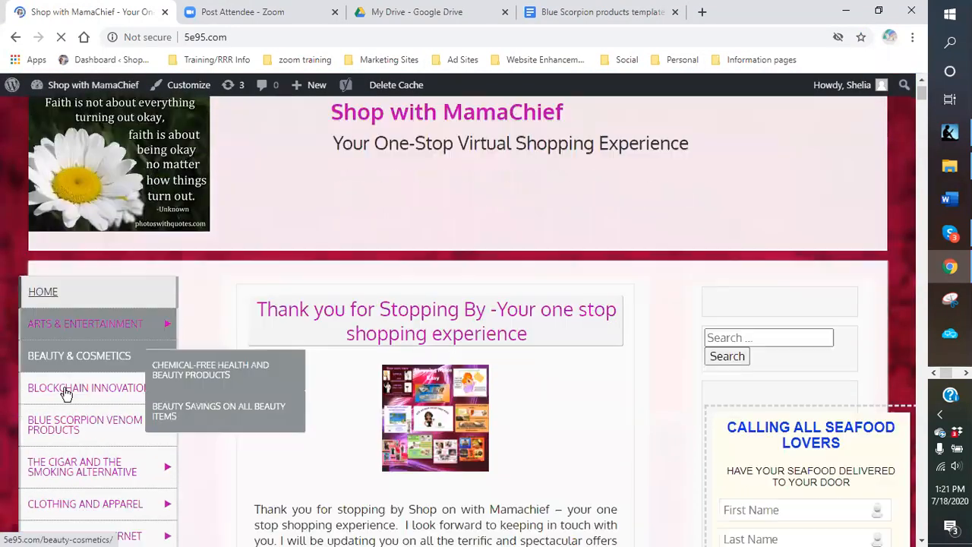
scroll(45, 342, "down", 2)
mouse_move(60, 326)
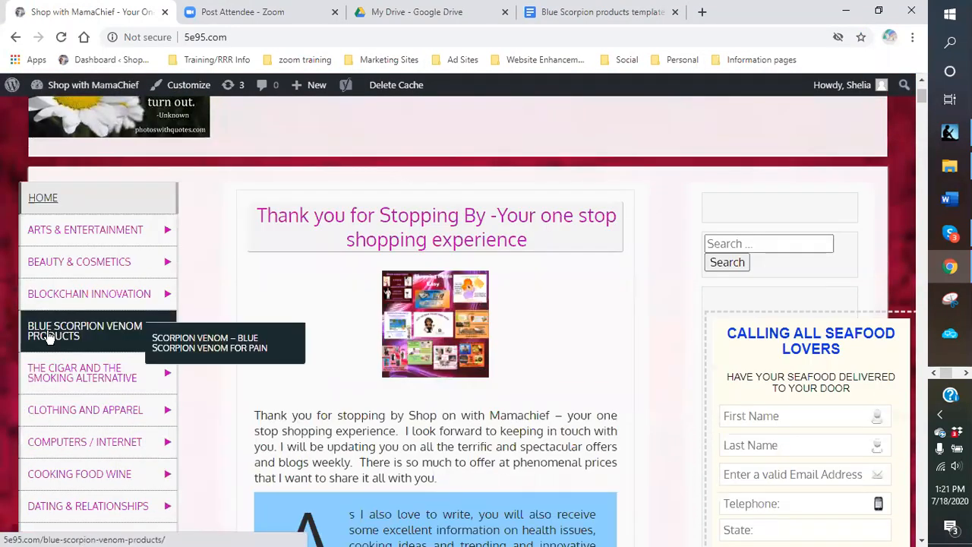
left_click(49, 337)
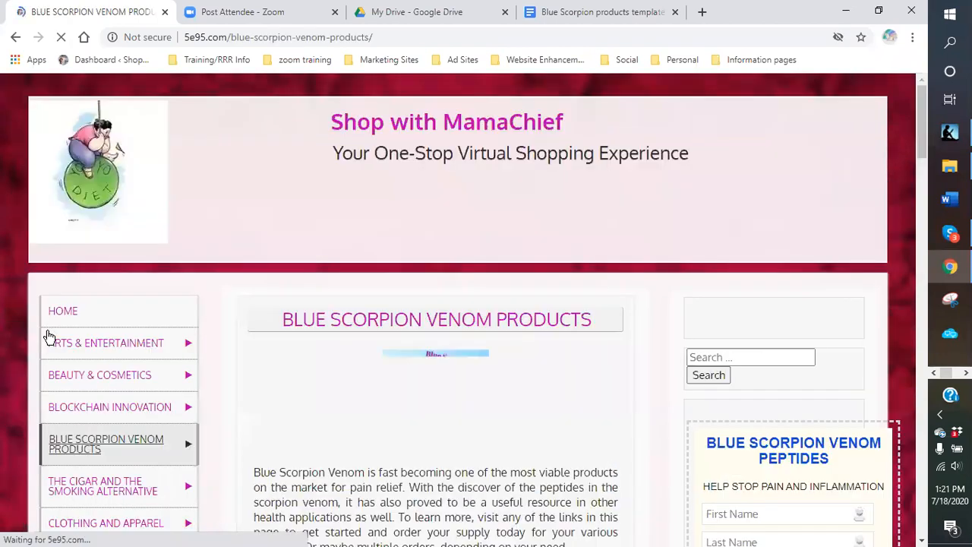
scroll(299, 373, "down", 2)
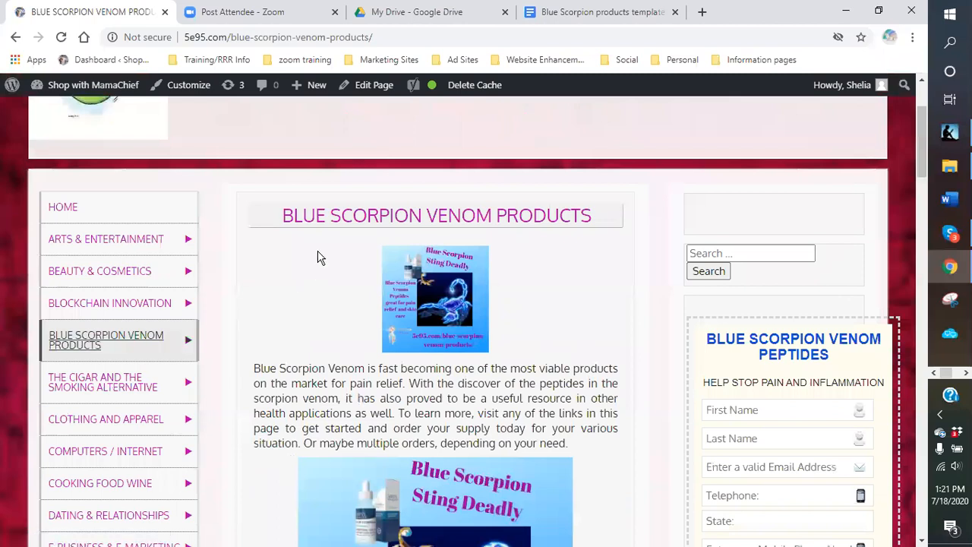
scroll(319, 257, "down", 2)
scroll(319, 256, "up", 3)
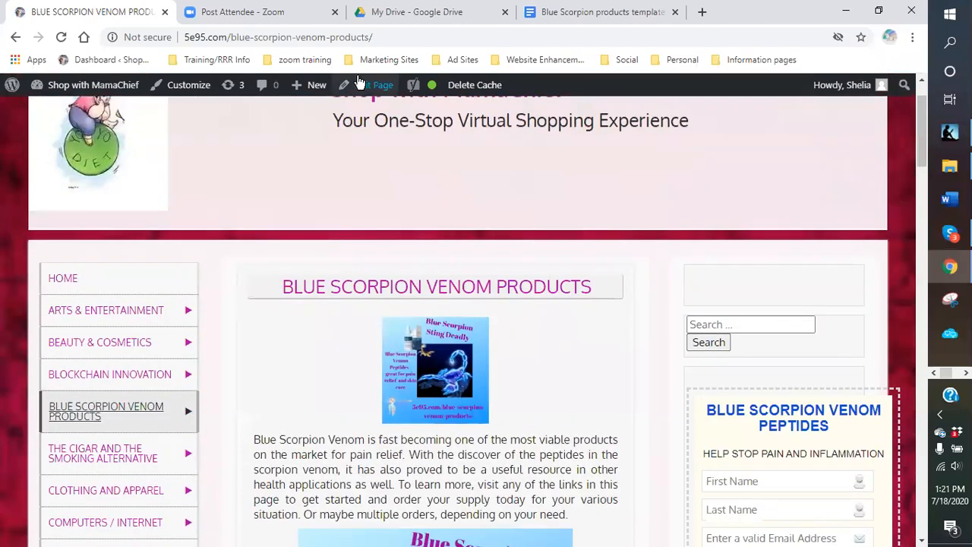
- Copy the Blue Scorpion Venom Products page address and return to the template document
left_click_drag(374, 37, 182, 38)
right_click(204, 36)
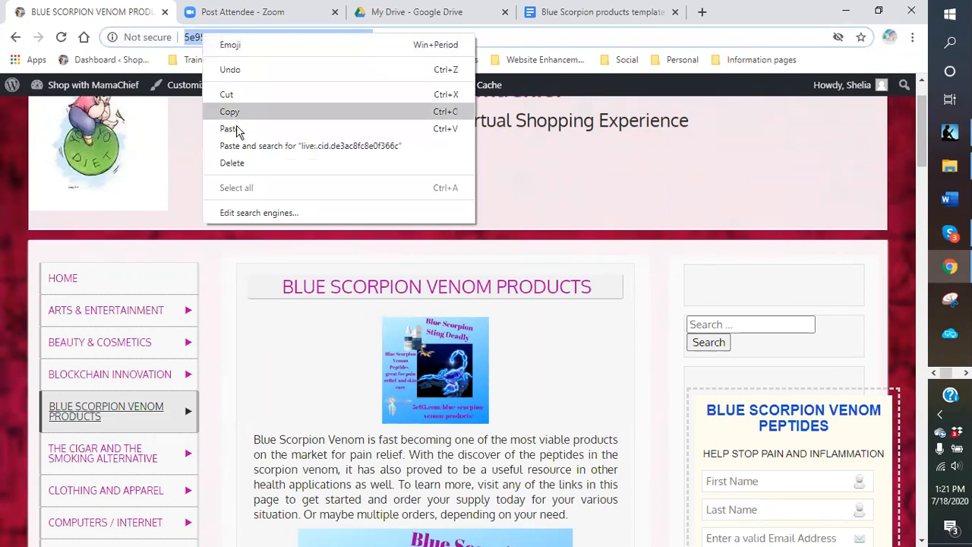
left_click(230, 114)
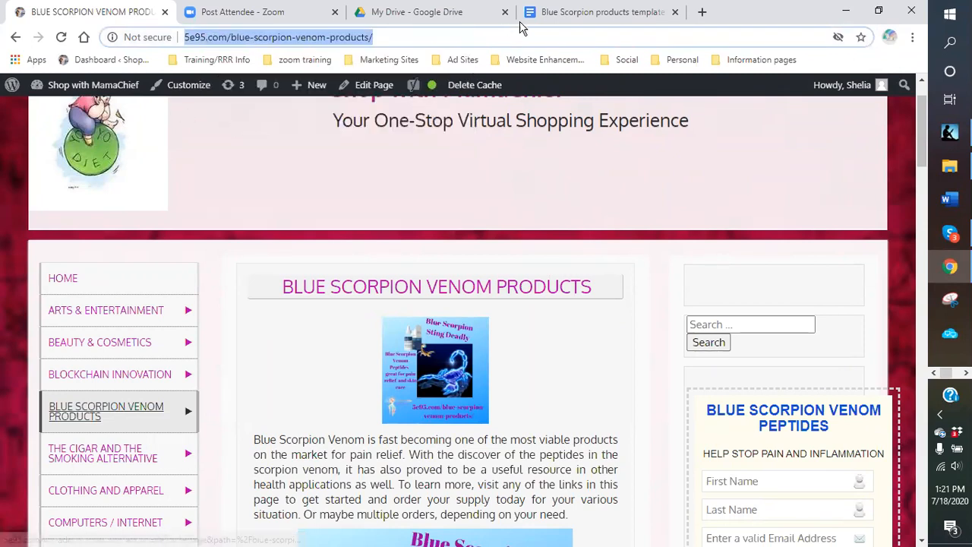
left_click(569, 14)
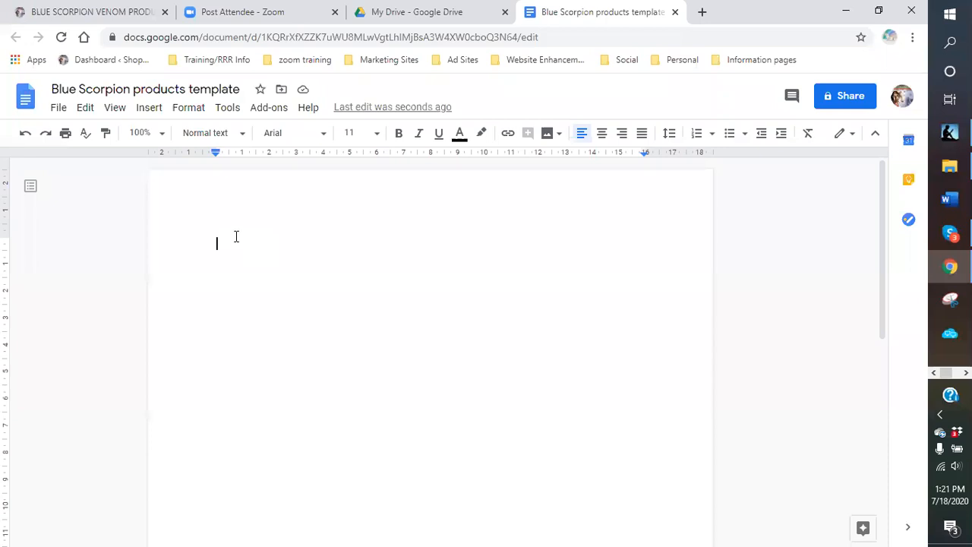
- Add 'Link pages:' with the pasted Blue Scorpion page link, then load the WordPress dashboard in a new tab
type("Lin")
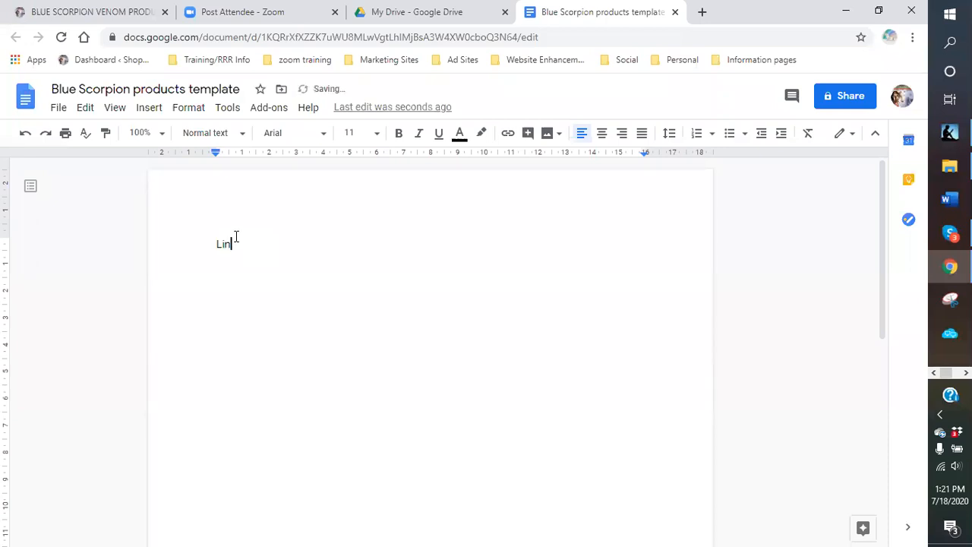
type("k pages:")
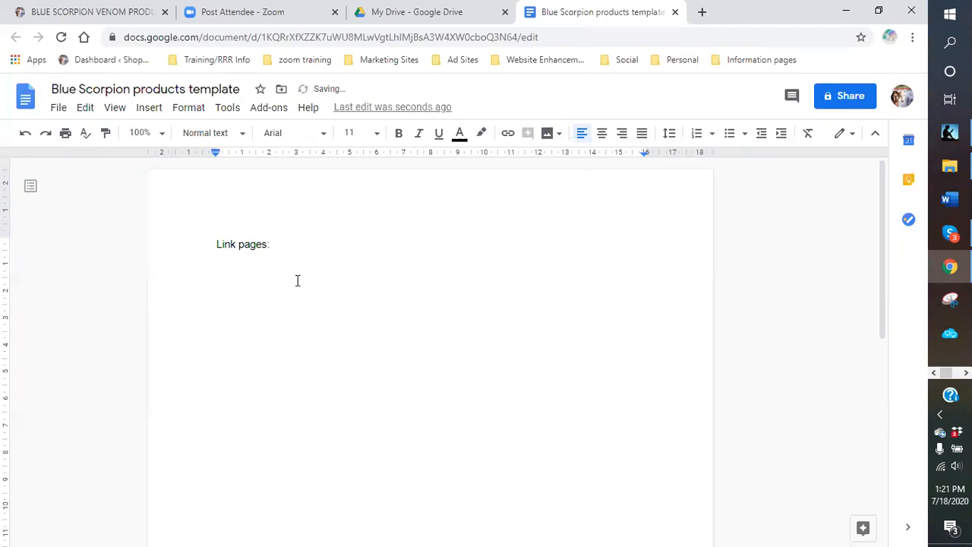
right_click(233, 266)
left_click(283, 328)
key("Return")
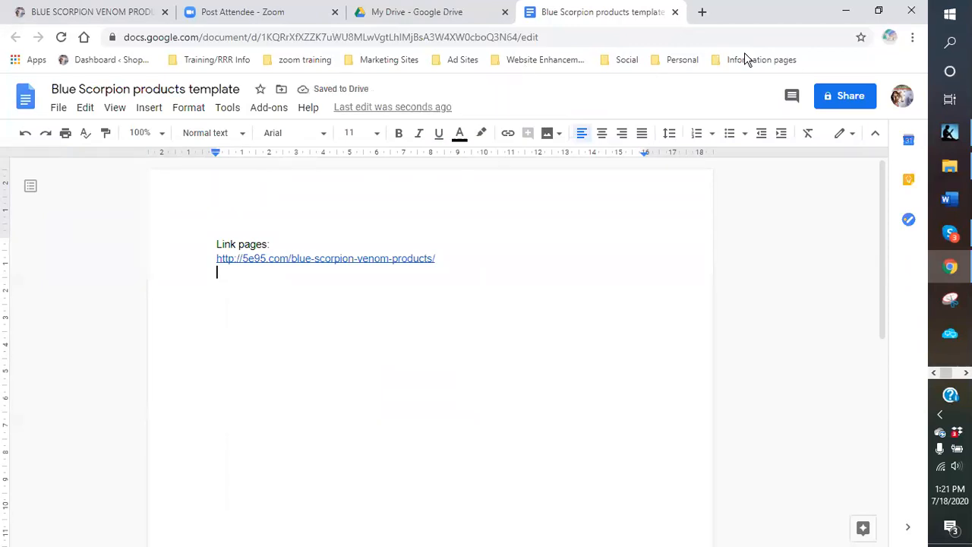
key("ctrl+t")
left_click(114, 63)
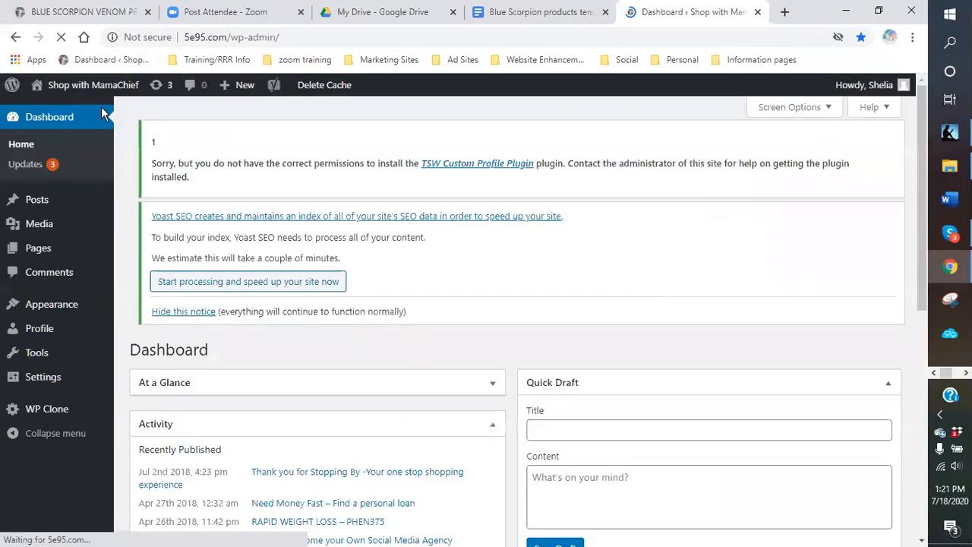
- Open the Scorpion Venom – Blue Scorpion Venom For Pain page and copy its address
mouse_move(76, 90)
left_click(62, 111)
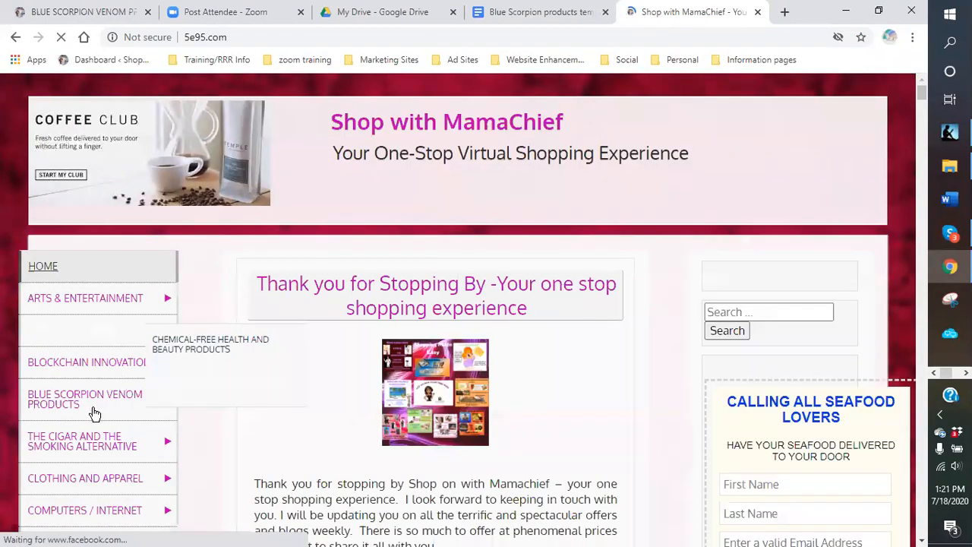
mouse_move(83, 439)
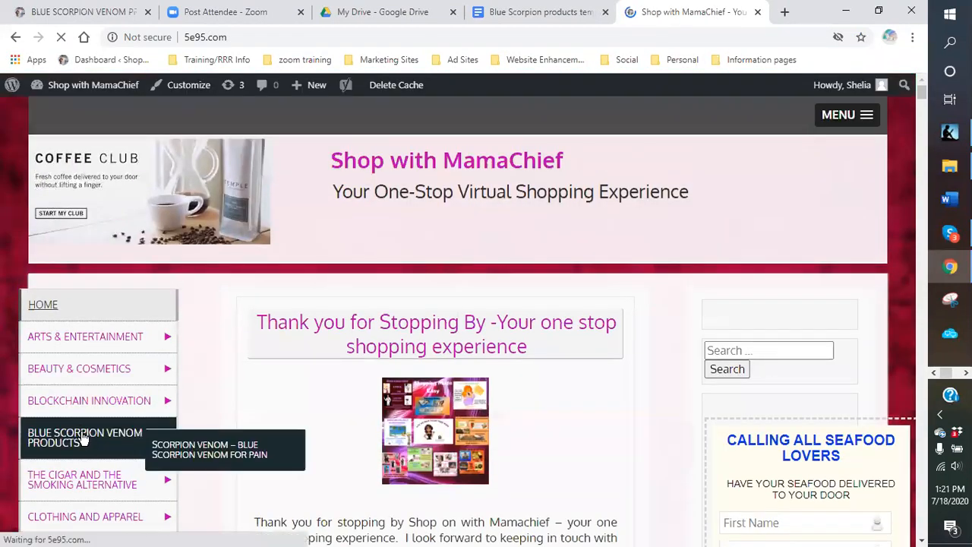
left_click(202, 462)
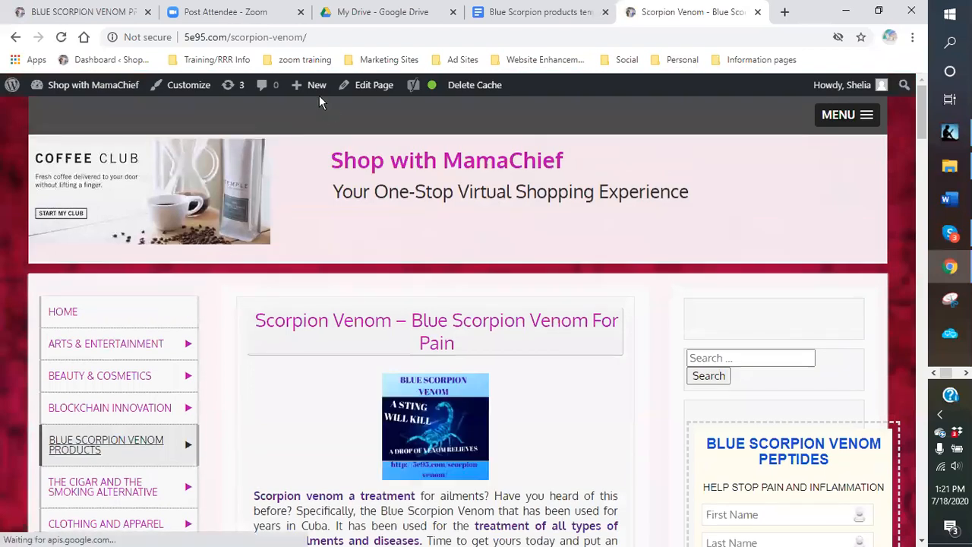
left_click(317, 37)
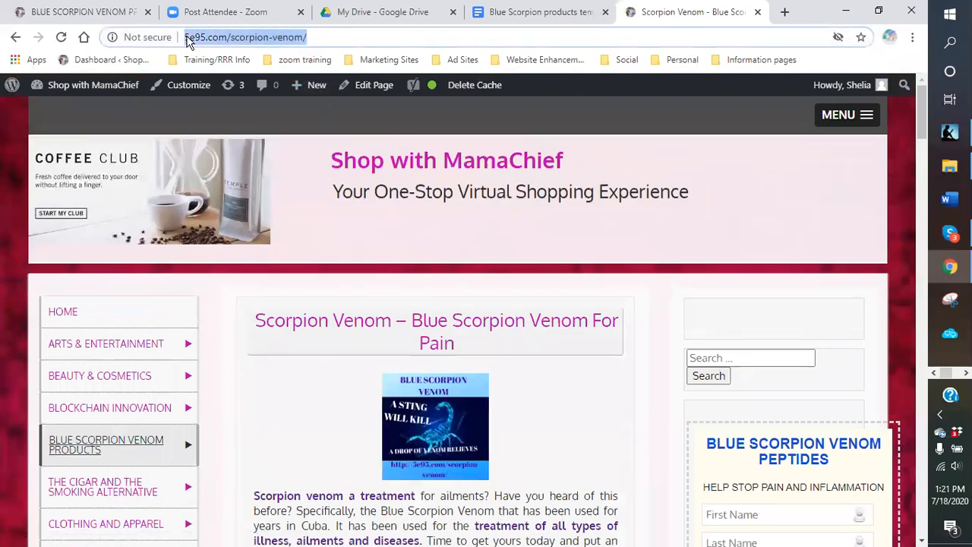
right_click(188, 40)
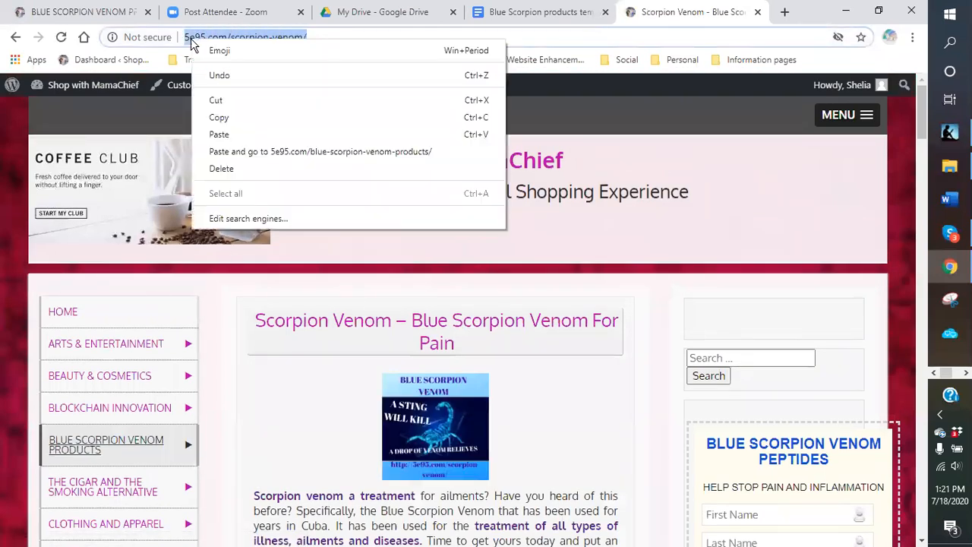
left_click(218, 117)
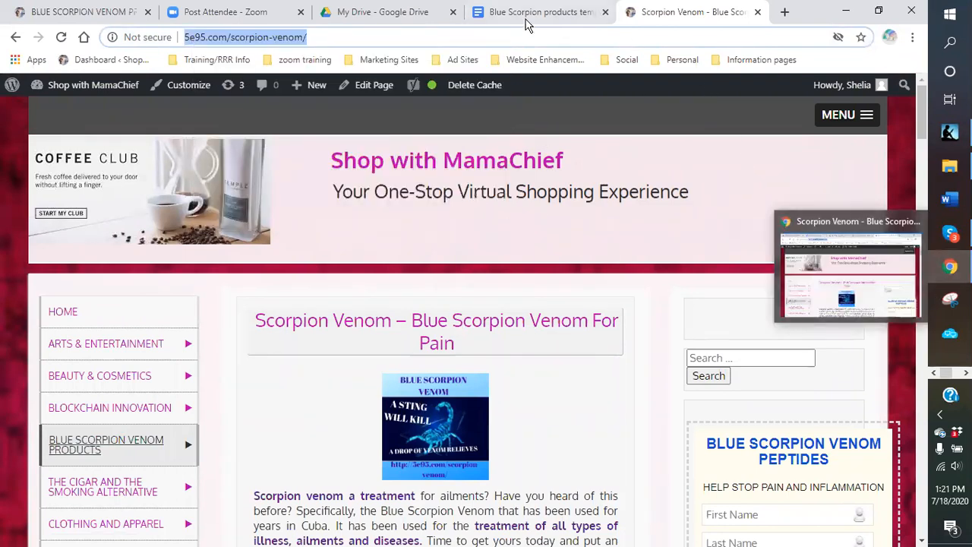
left_click_drag(681, 17, 242, 14)
- Paste the Scorpion Venom page link as the second link under 'Link pages:'
left_click(665, 16)
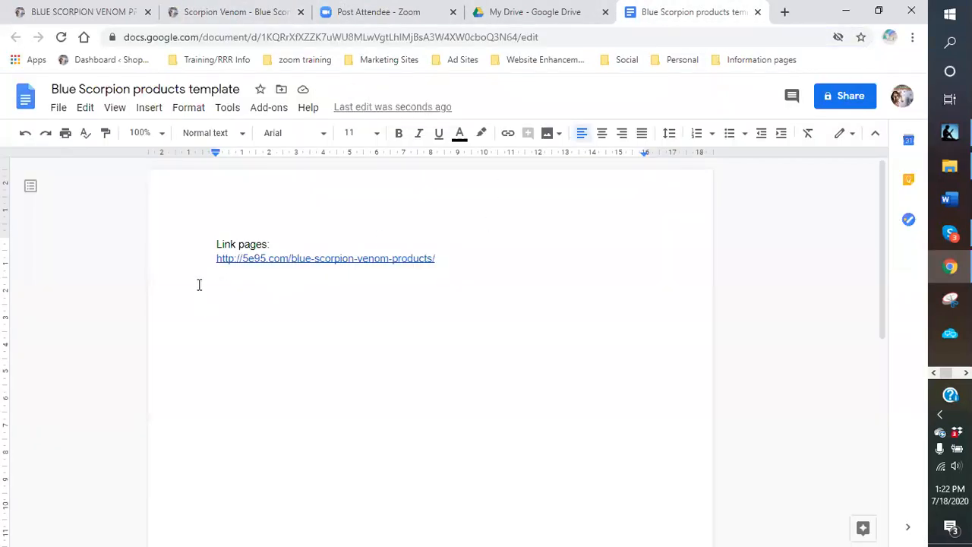
right_click(230, 281)
left_click(267, 343)
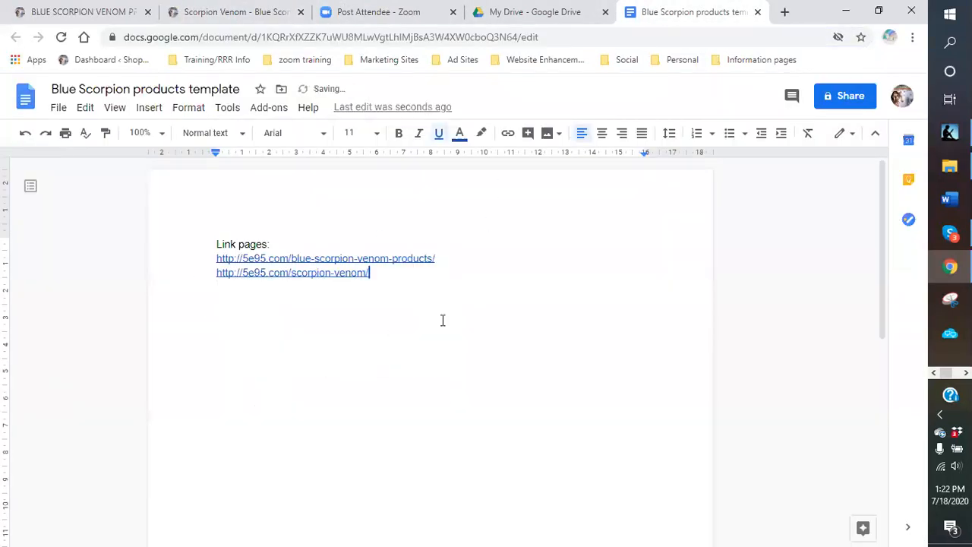
key("Return")
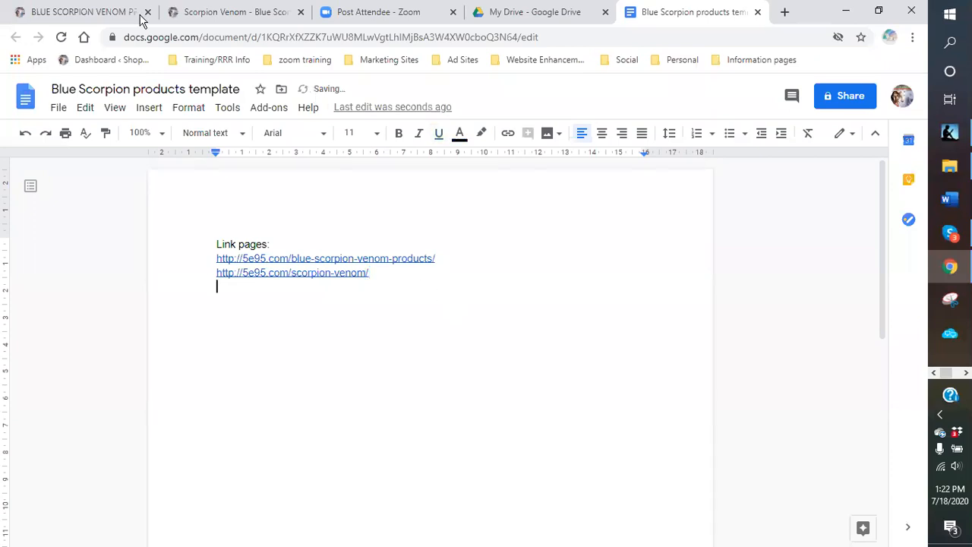
- Back on the first site tab, search the site for 'alaksan' using the sidebar search box
left_click(116, 15)
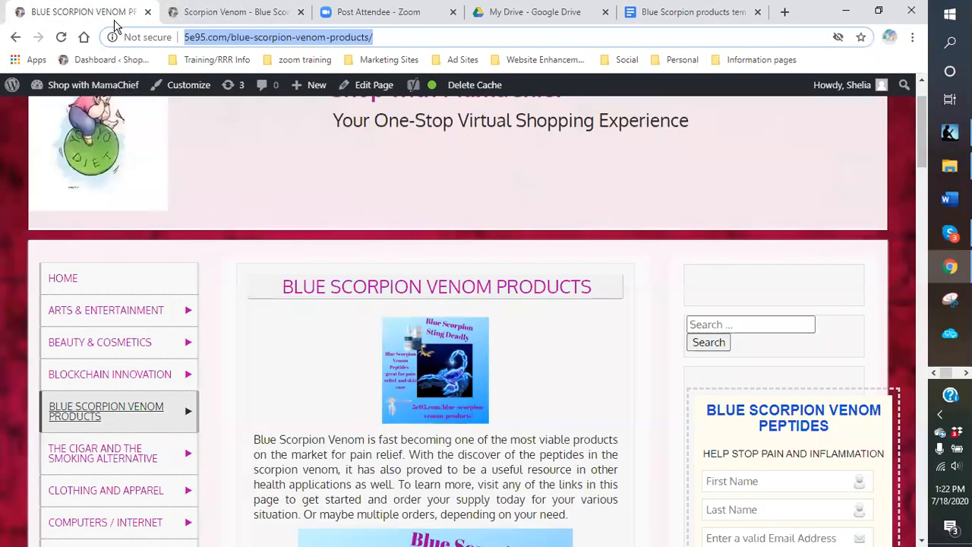
mouse_move(50, 91)
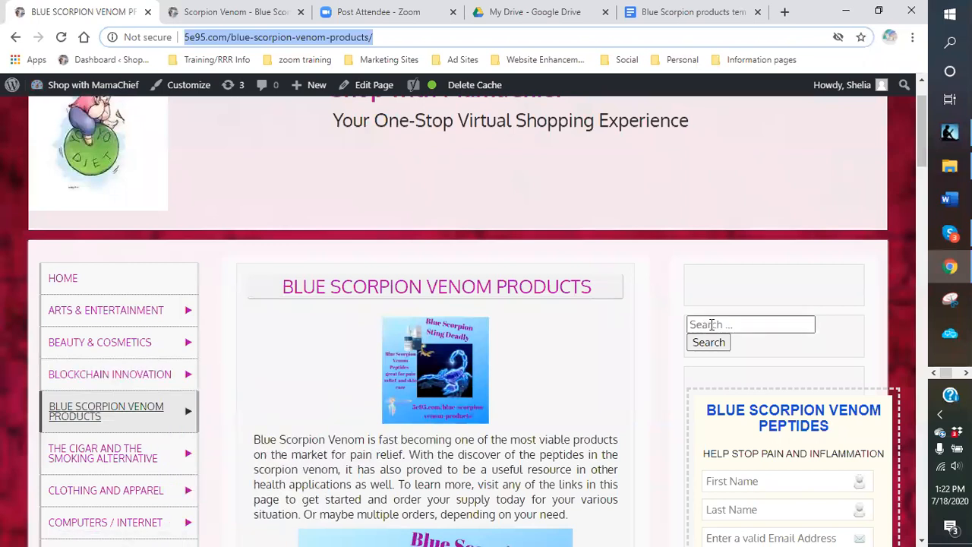
left_click(713, 325)
type("a")
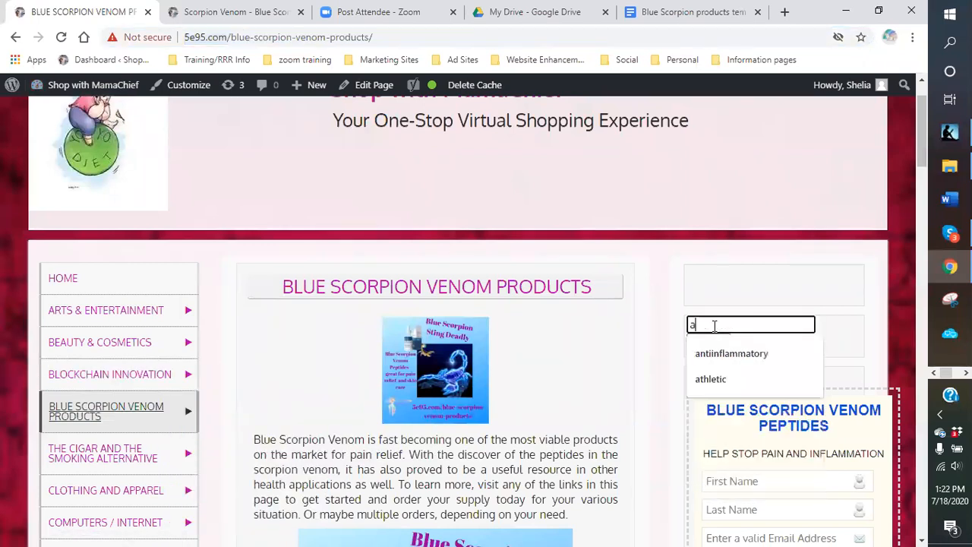
type("laks")
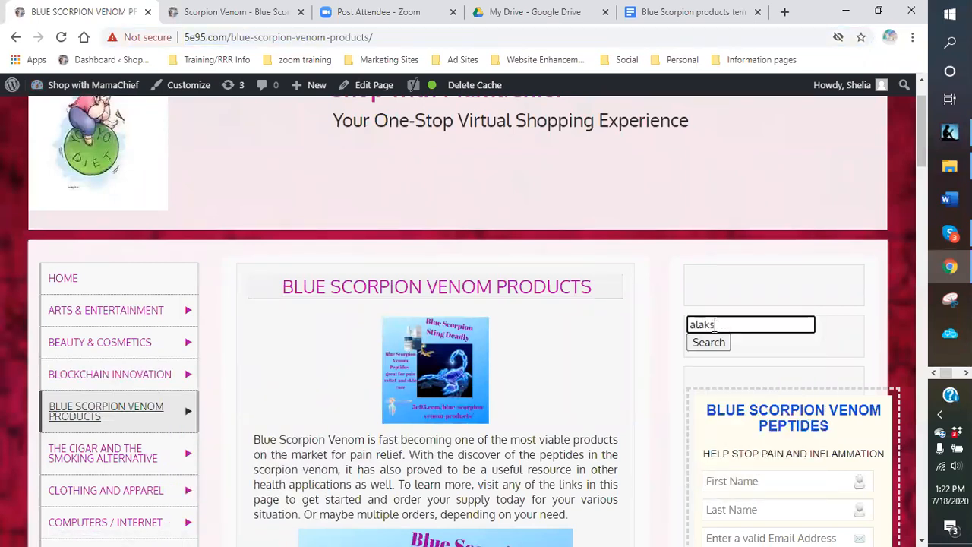
key("BackSpace")
key("BackSpace")
type("skan")
key("Return")
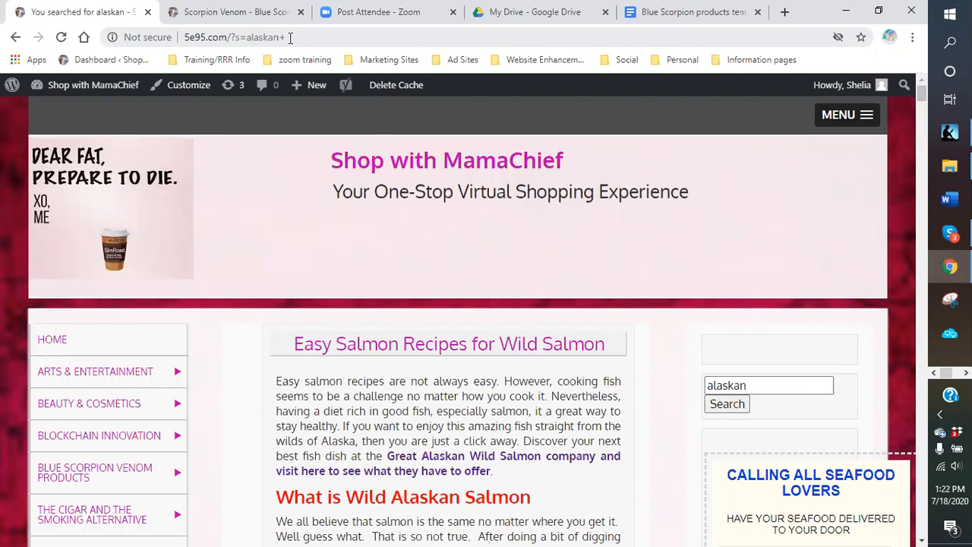
- Open the Easy Salmon Recipes for Wild Salmon post and copy its web address
left_click(456, 350)
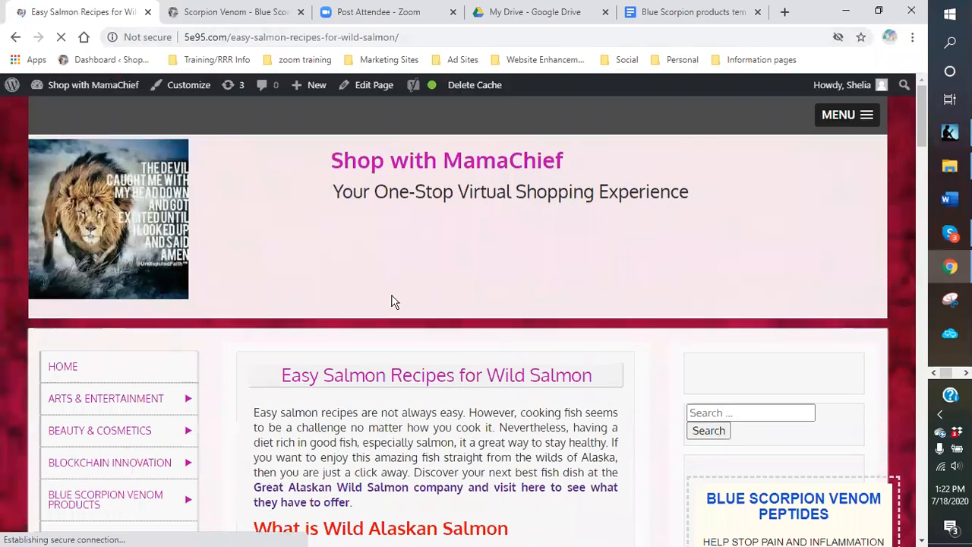
left_click_drag(401, 36, 185, 36)
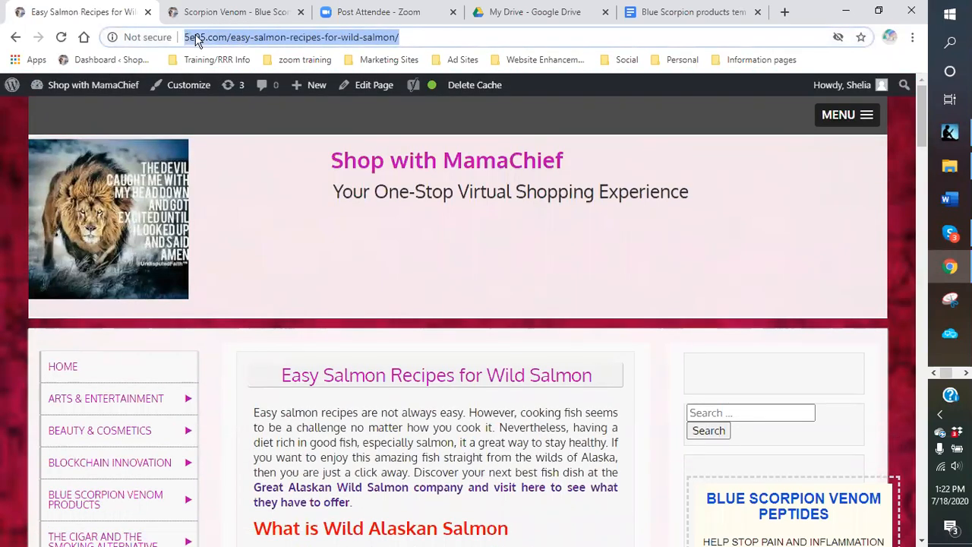
right_click(196, 39)
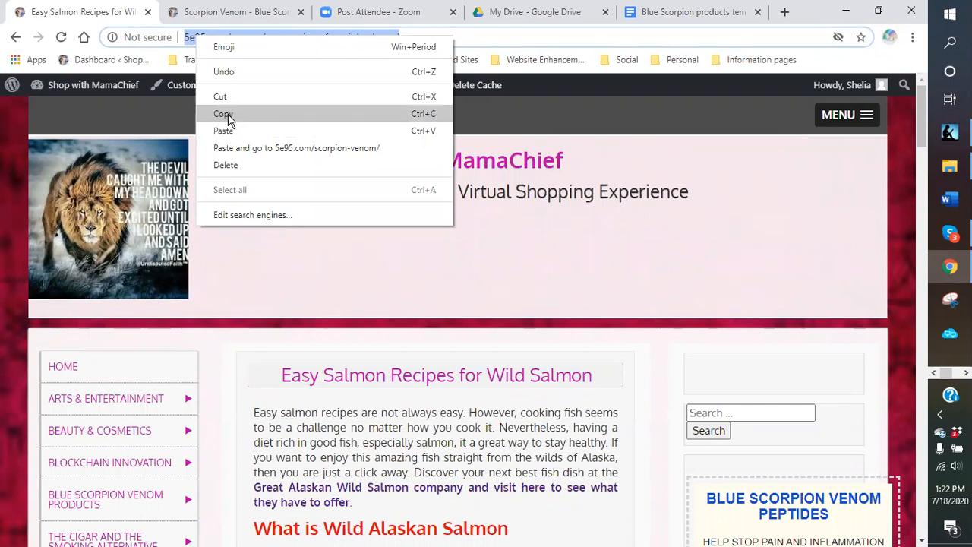
left_click(225, 114)
- Paste the salmon recipes link as the third Link pages entry, followed by two line breaks
left_click(531, 12)
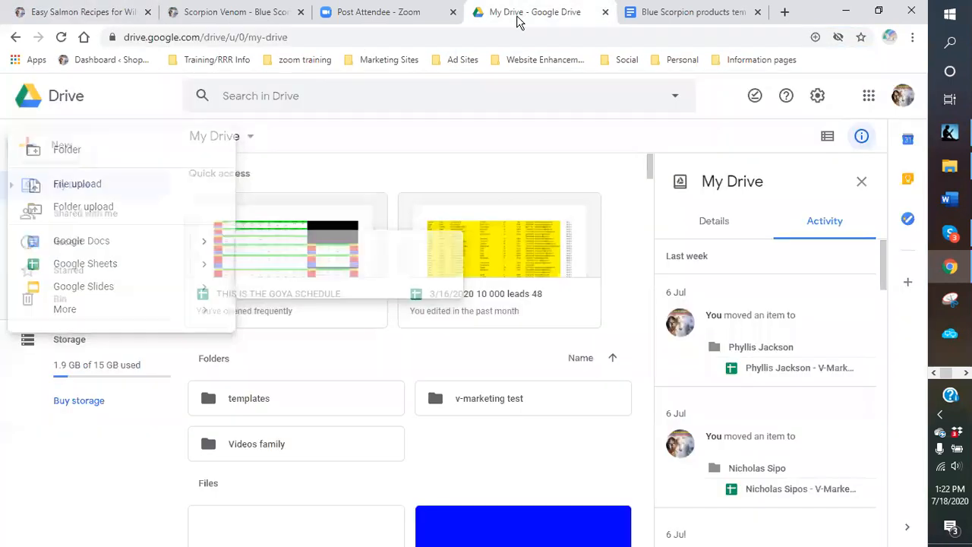
left_click(688, 13)
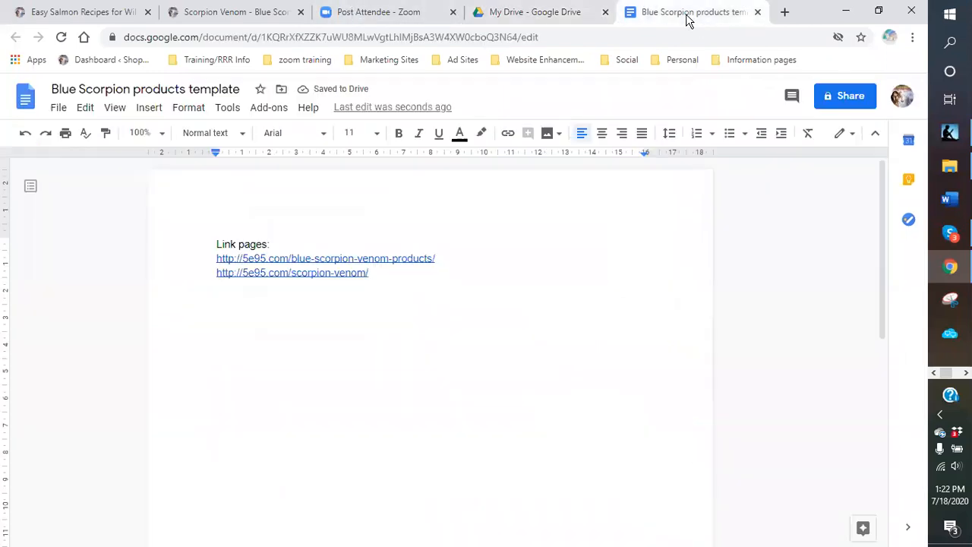
right_click(220, 288)
left_click(263, 352)
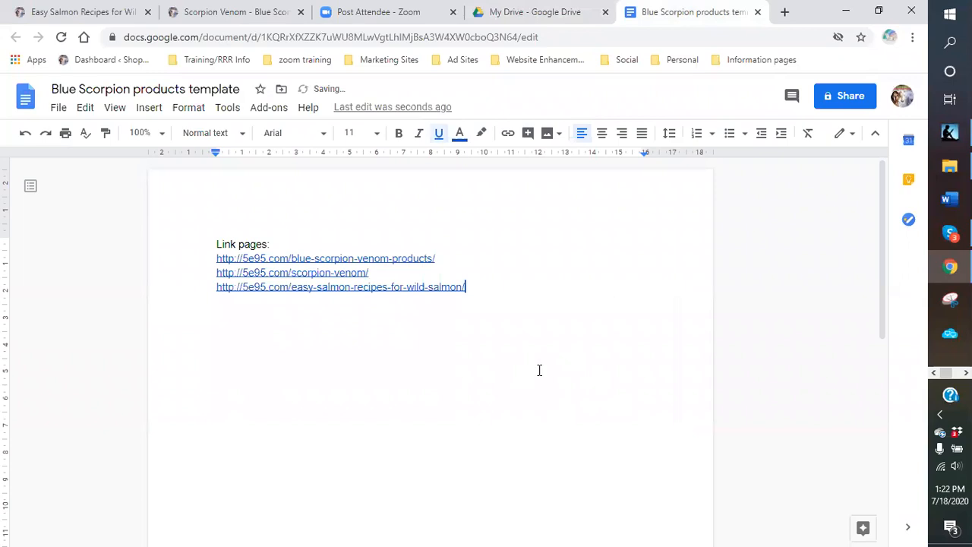
key("Return")
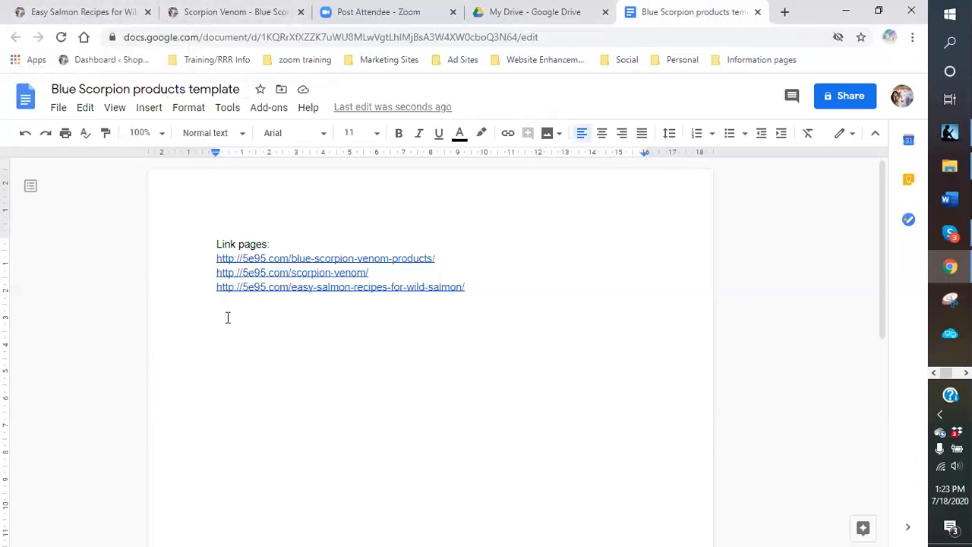
key("Return")
- Type the label 'HEADLINES:' and make it red, bold and 14 pt
type("HEADLINES")
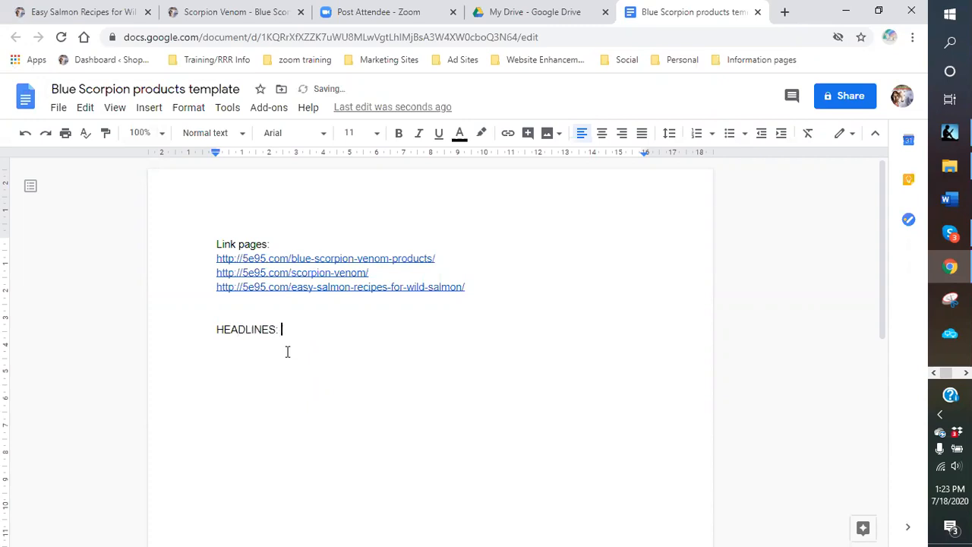
type(":")
key("Return")
left_click_drag(291, 332, 211, 325)
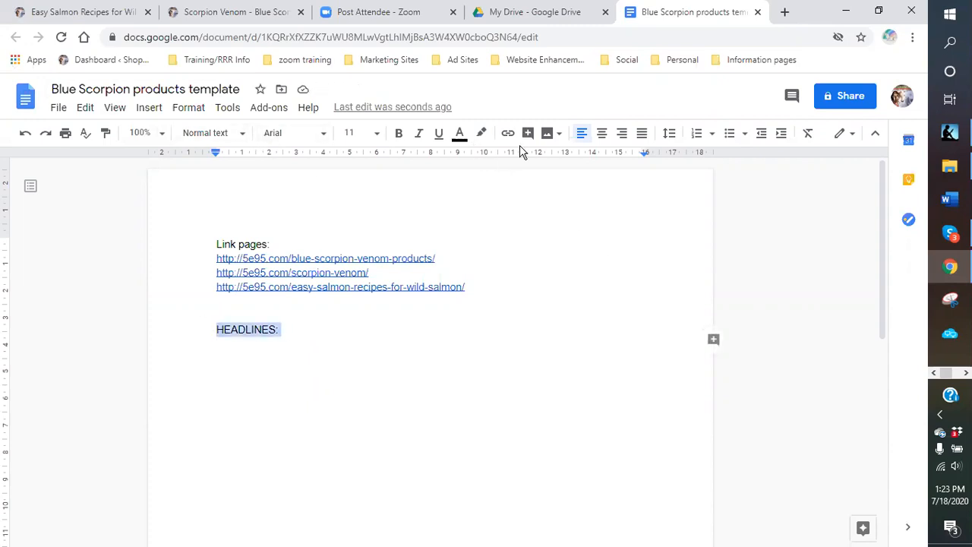
left_click(460, 136)
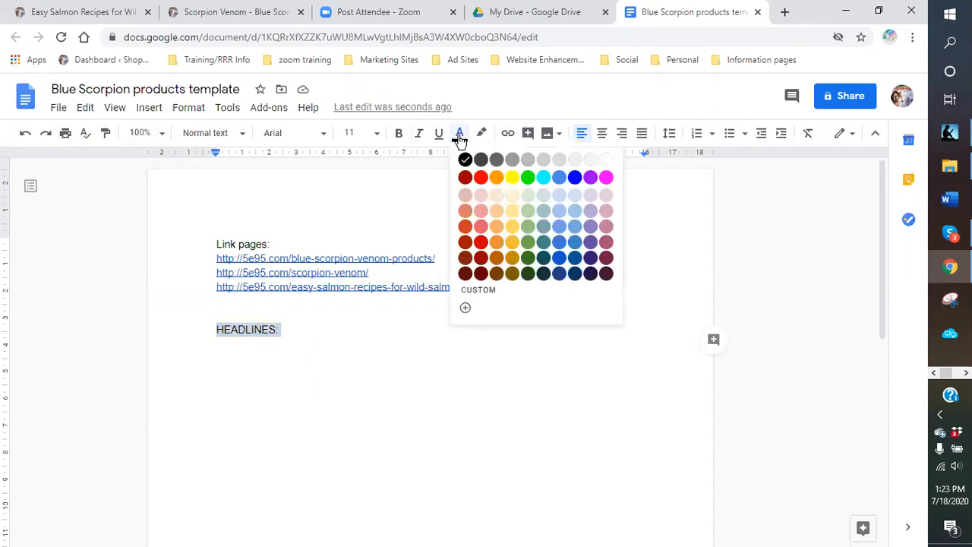
left_click(481, 178)
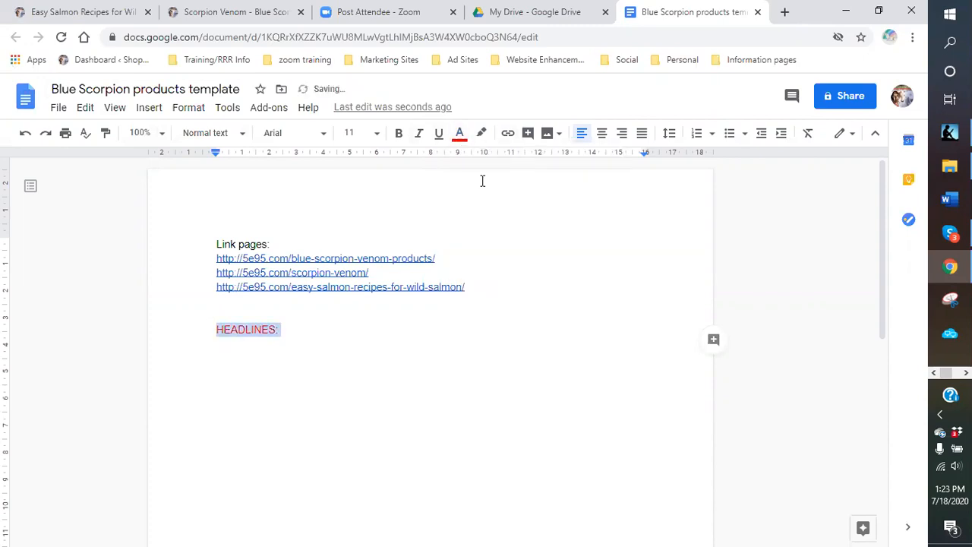
left_click(398, 134)
left_click(375, 134)
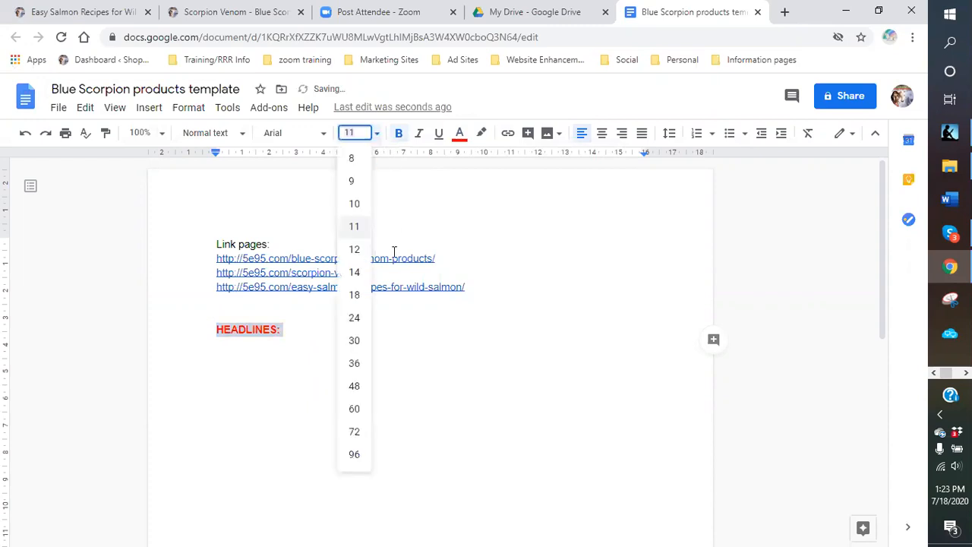
left_click(355, 272)
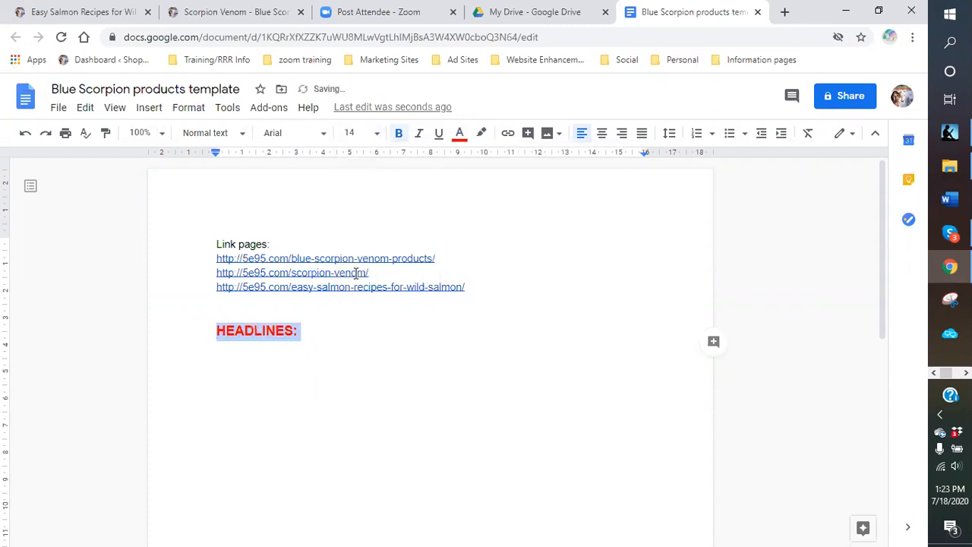
- Start a new line below HEADLINES: with black 12 pt text
left_click(333, 332)
key("Return")
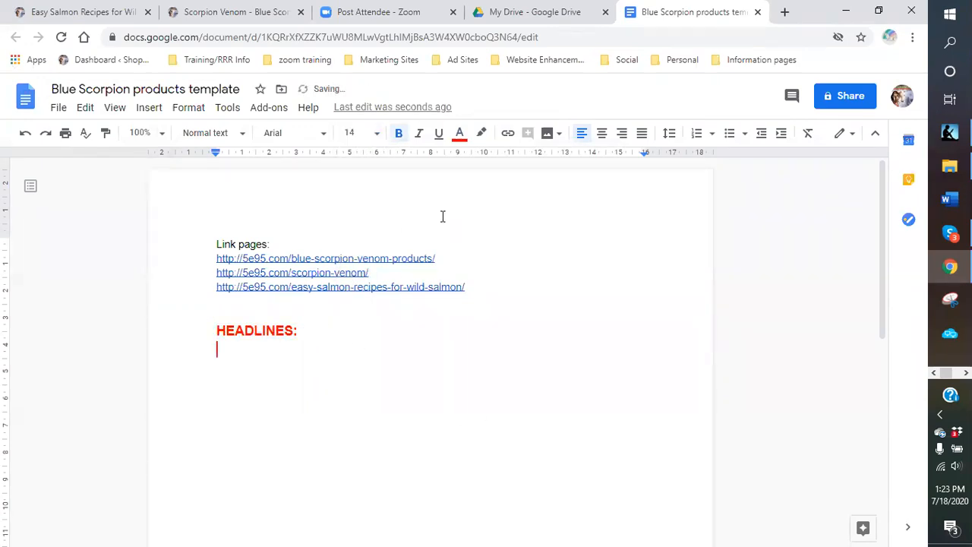
left_click(460, 134)
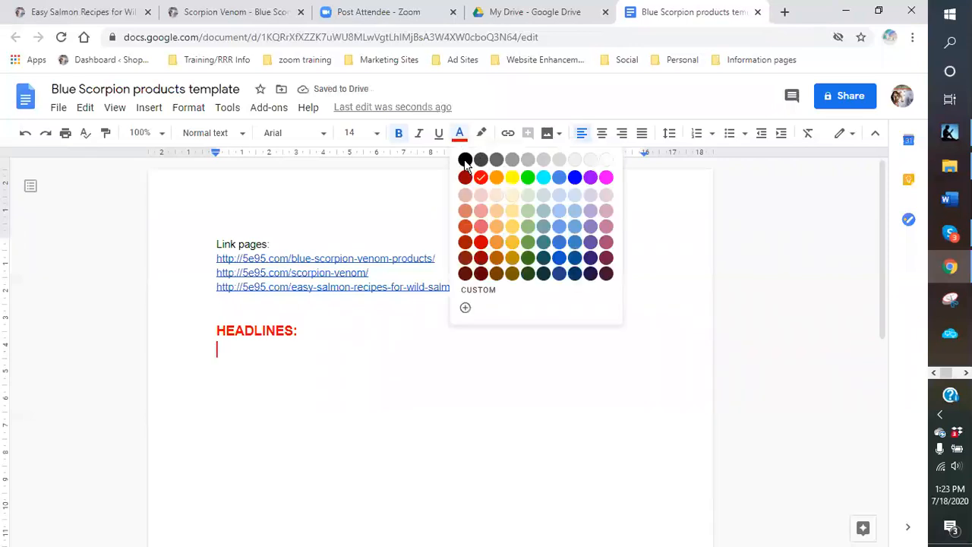
left_click(465, 160)
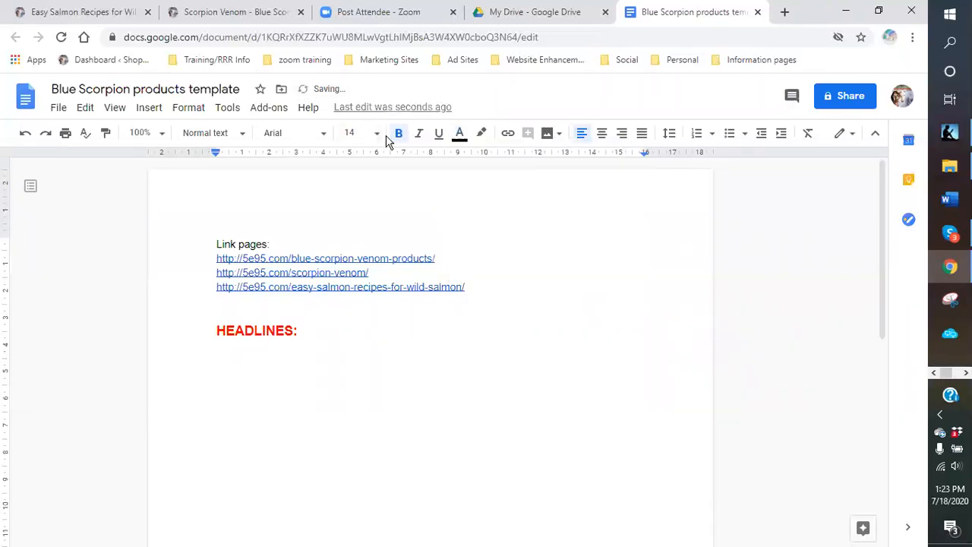
left_click(376, 133)
left_click(356, 251)
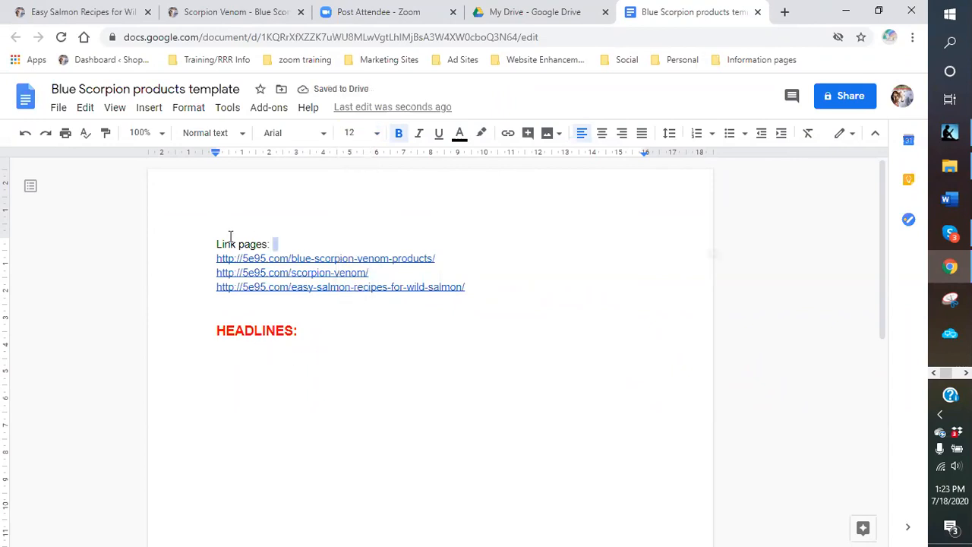
- Make the 'Link pages:' heading bold, 18 pt and red
left_click_drag(275, 243, 215, 242)
left_click(399, 133)
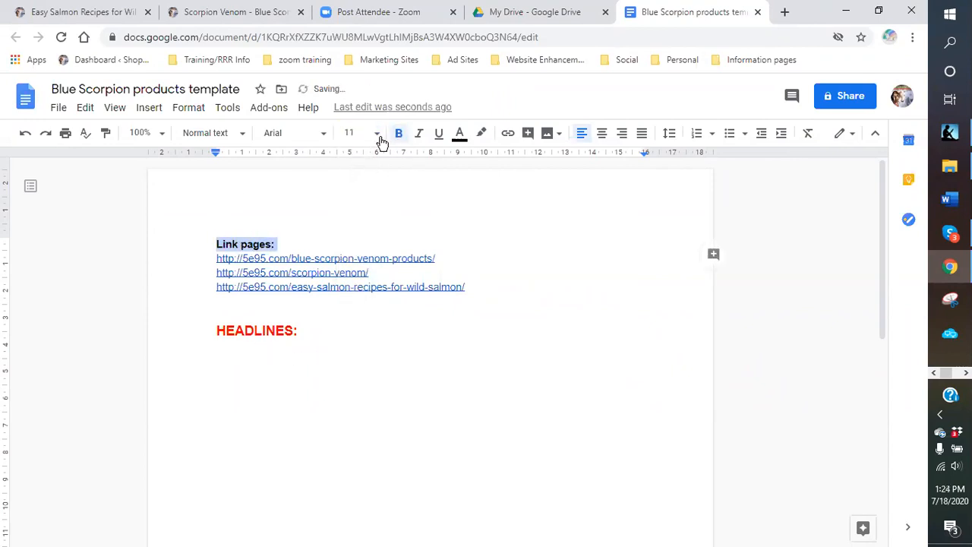
left_click(376, 133)
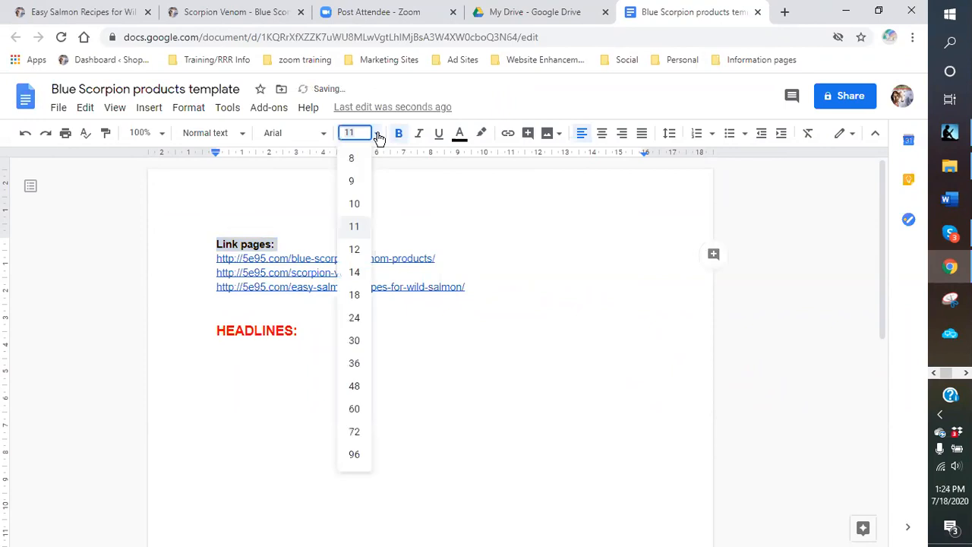
left_click(354, 297)
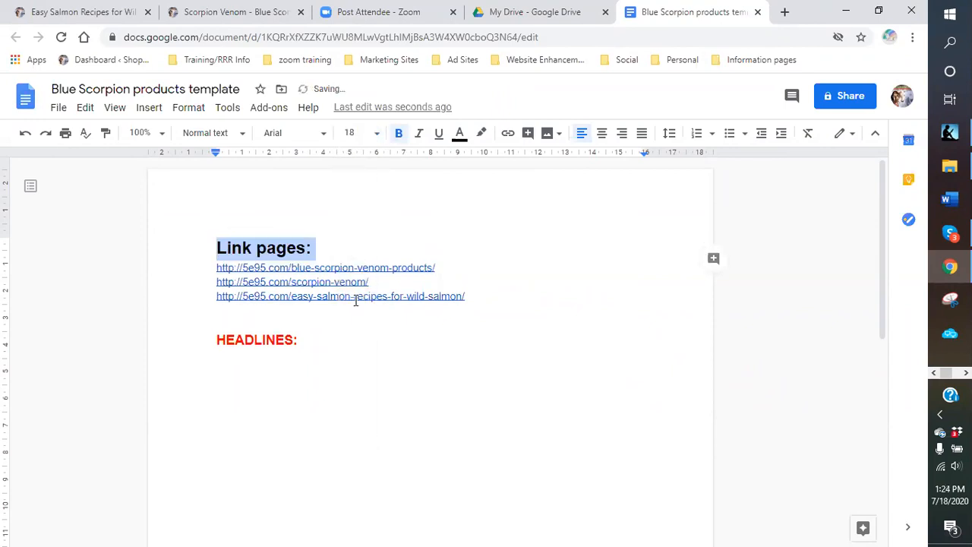
left_click(461, 135)
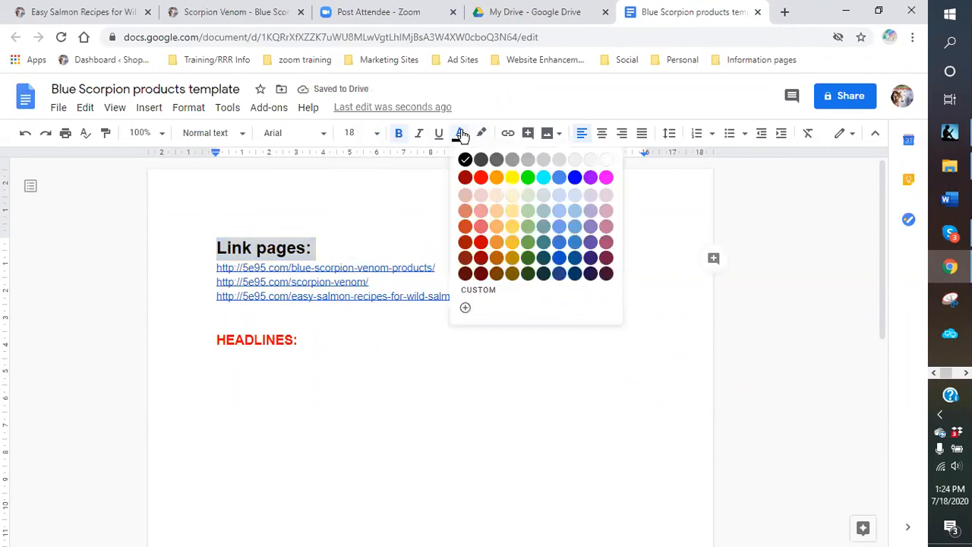
left_click(480, 178)
- Return to the end of HEADLINES:, reset the text colour to black, and add a new line
double_click(370, 343)
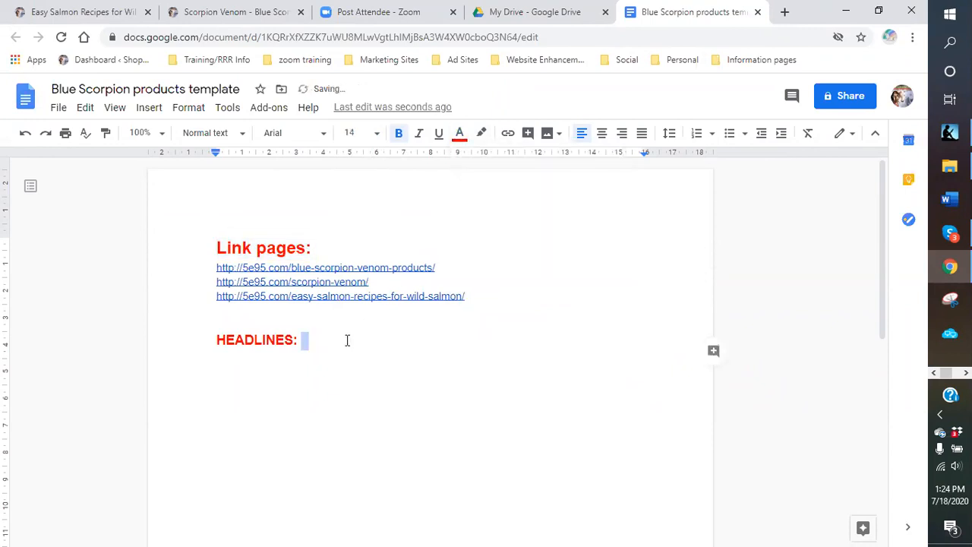
left_click(460, 134)
left_click(462, 159)
key("Return")
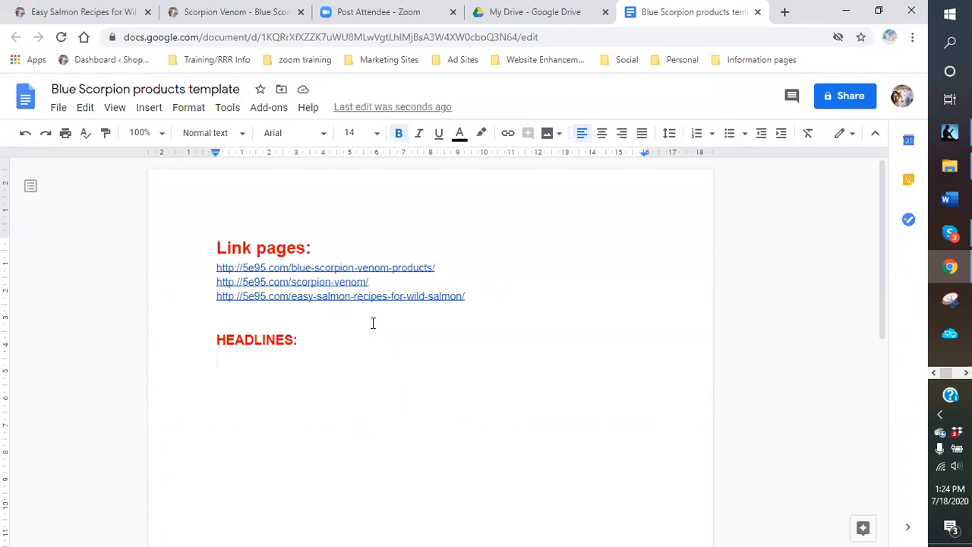
- Type the headline 'Tired of having unrelieved pain? I have a solution - Scorpi', fixing its ending
type("Tired ")
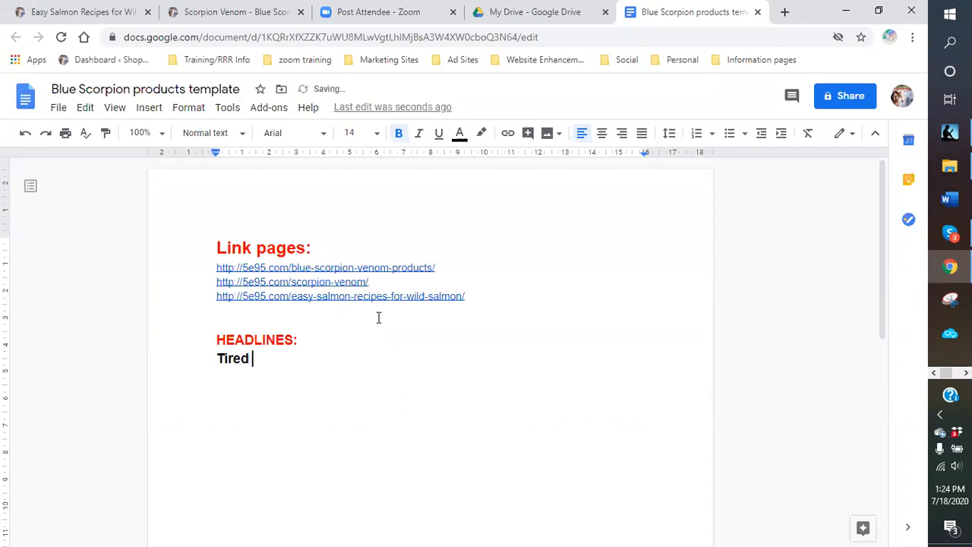
type("of having un")
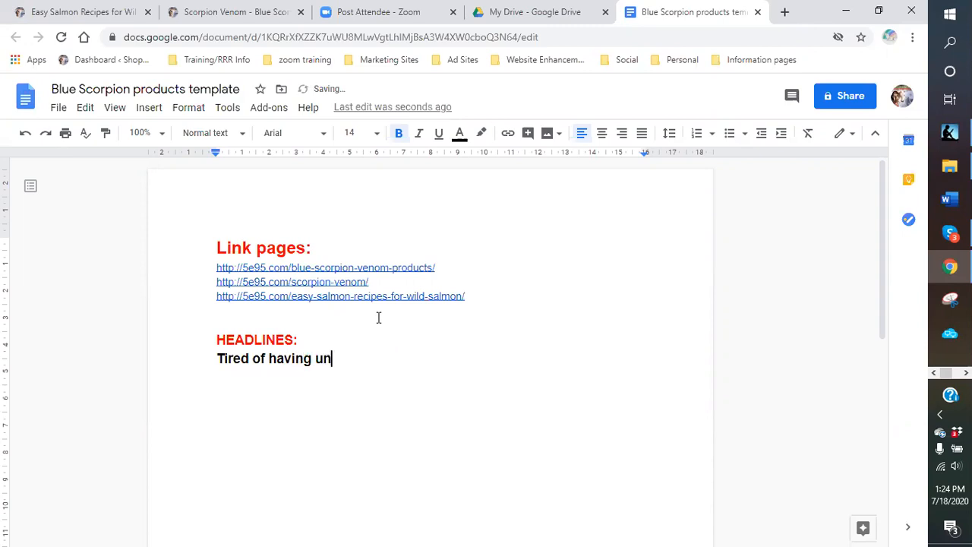
type("relieved pain")
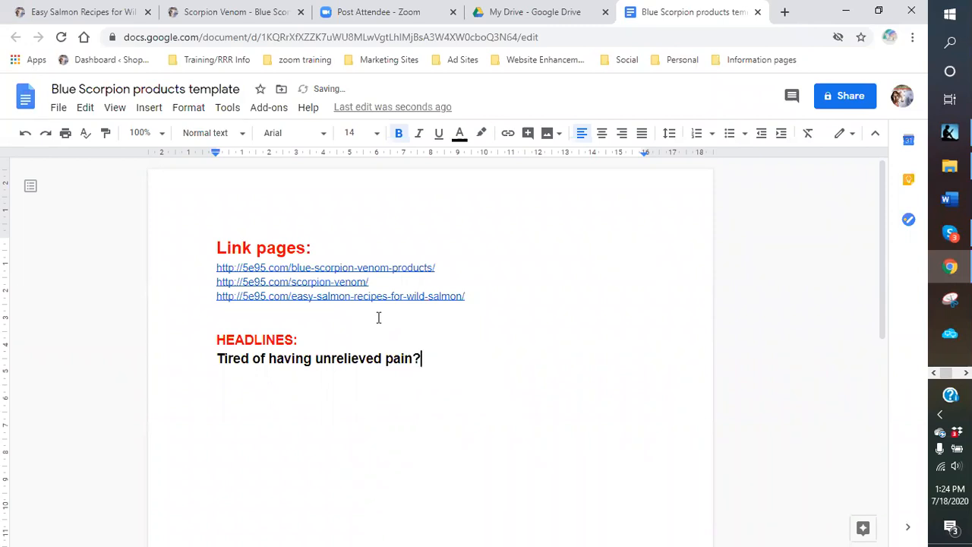
type("?  I have a sol")
type("ution")
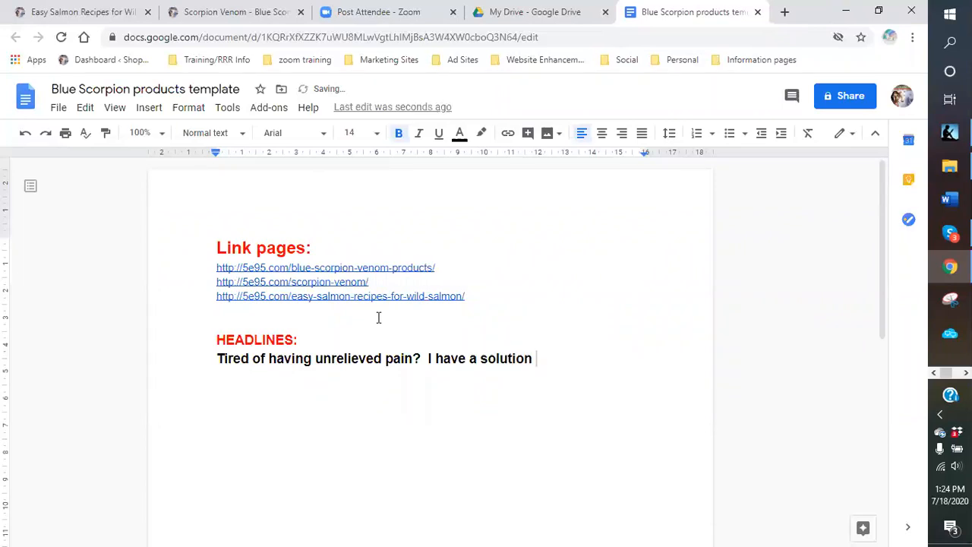
key("BackSpace")
type("!!!")
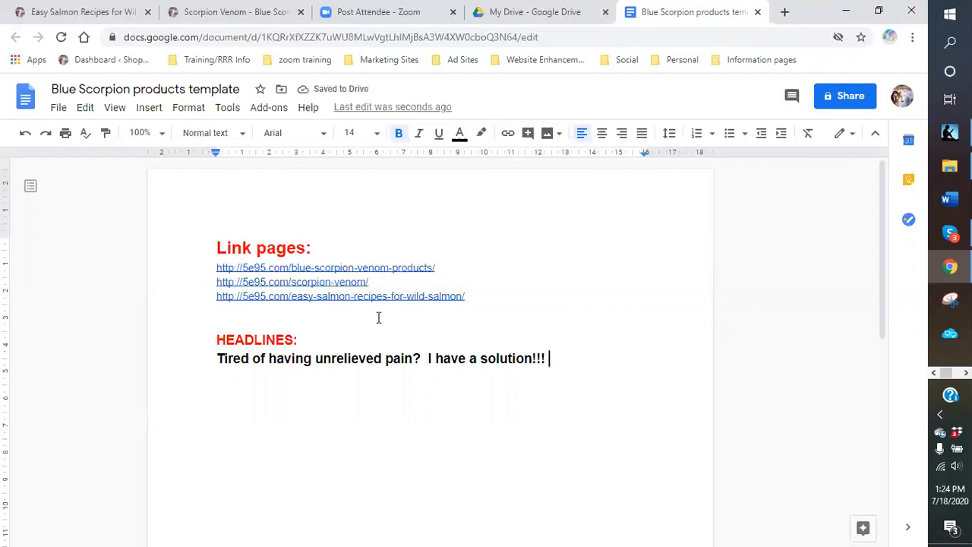
key("Return")
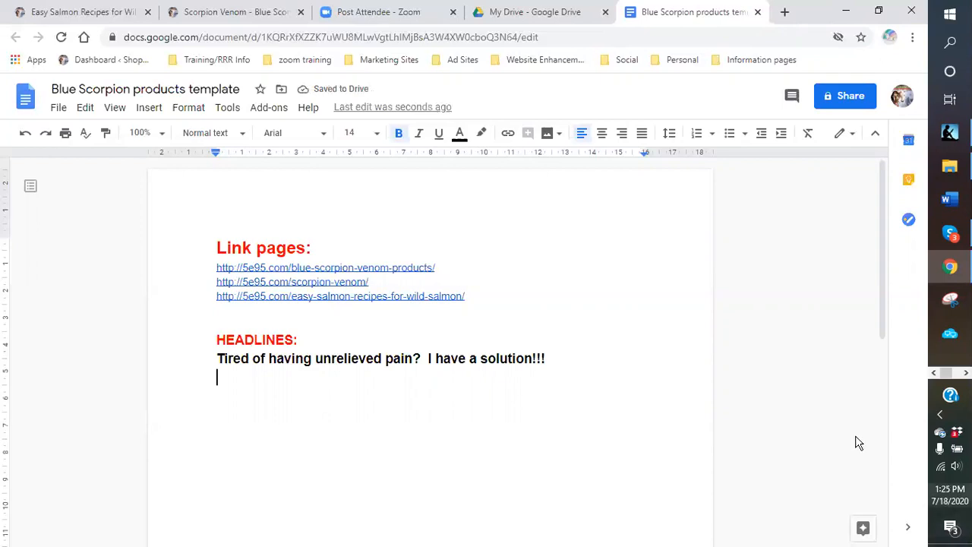
key("BackSpace")
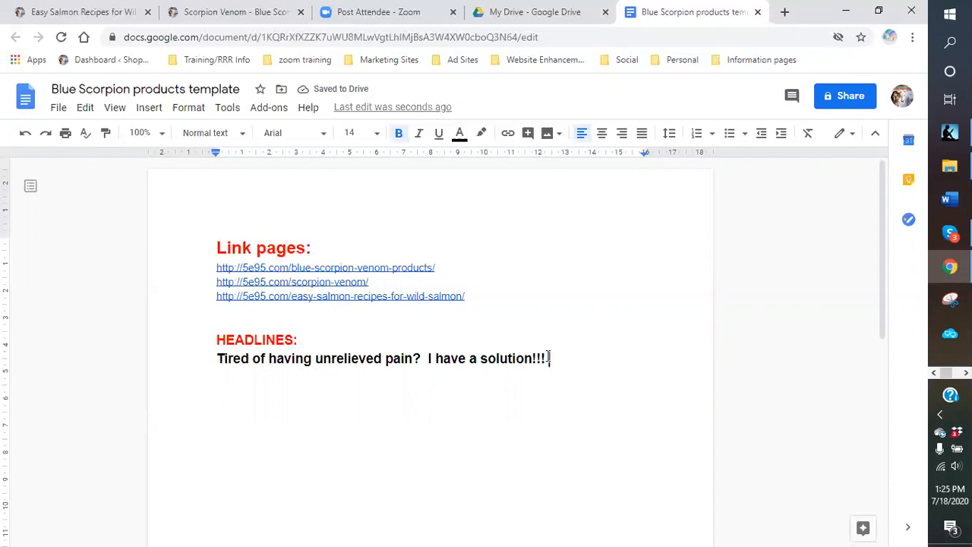
key("BackSpace")
key("BackSpace")
type("- Scorpi")
key("BackSpace")
key("BackSpace")
- Finish the first headline with 'Scorpion Venom', correcting the spelling of Venom
type("pio")
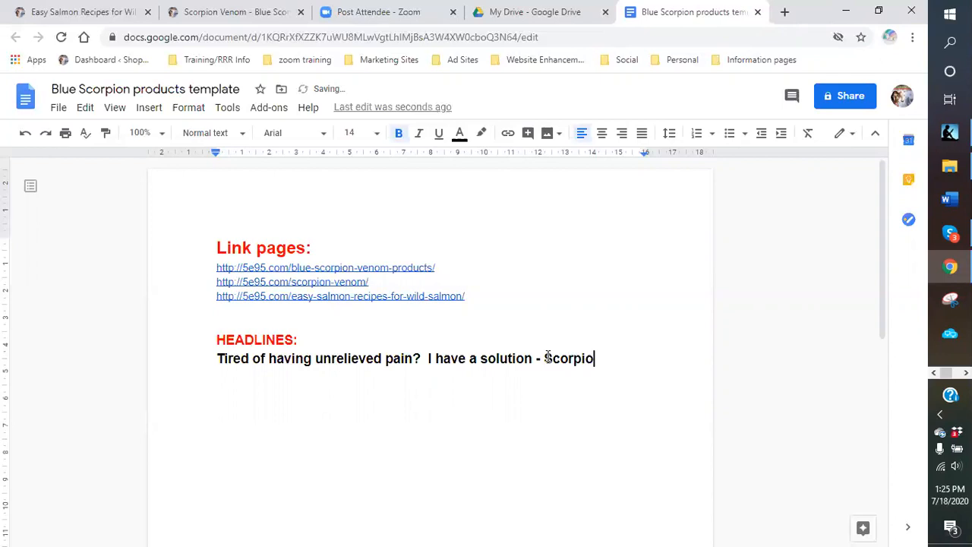
type("n Venum")
key("BackSpace")
key("BackSpace")
type("on")
key("BackSpace")
type("m")
key("Return")
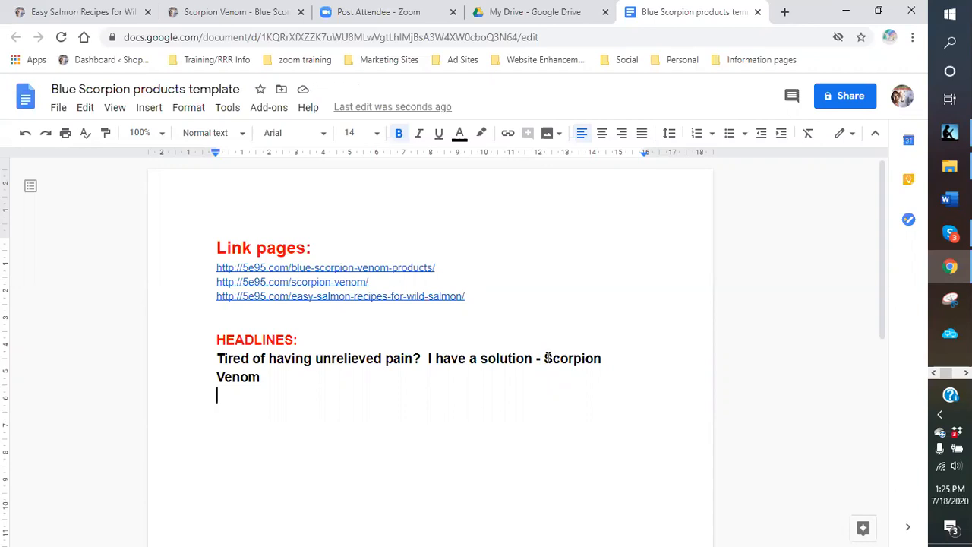
- Add the headline 'Blue scorpion venom - The new anti-inflammatory'
type("n")
key("BackSpace")
type("B")
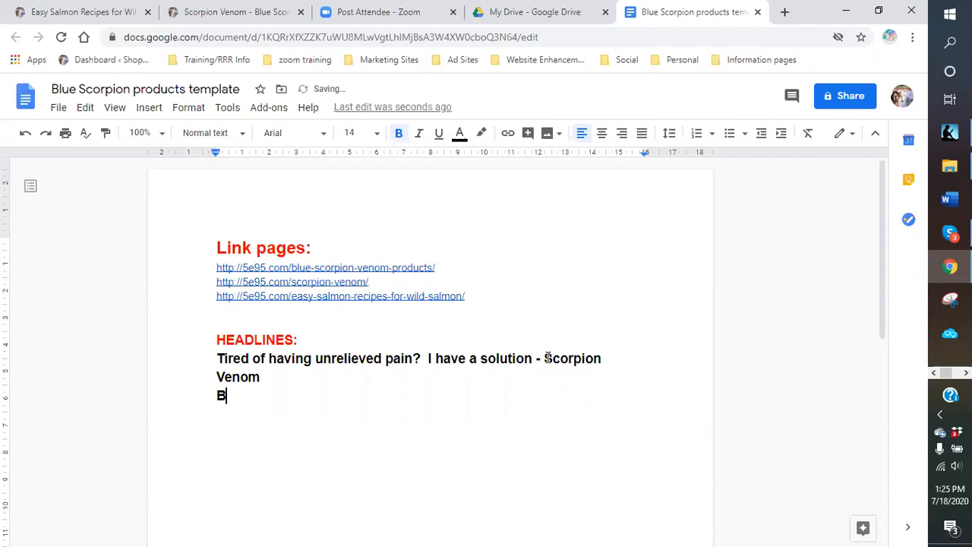
type("lue scorpion venom - Th")
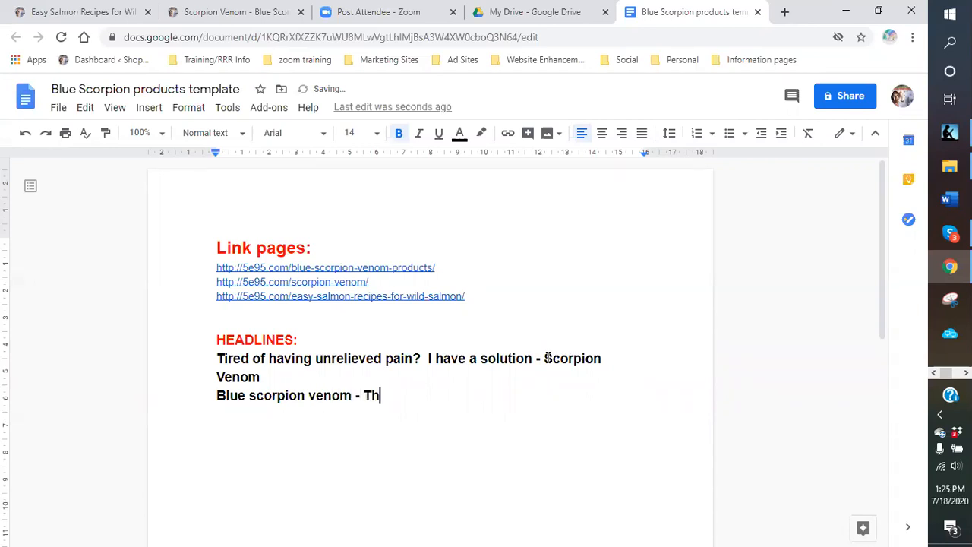
type("e new antin")
key("BackSpace")
type("-inflammatory")
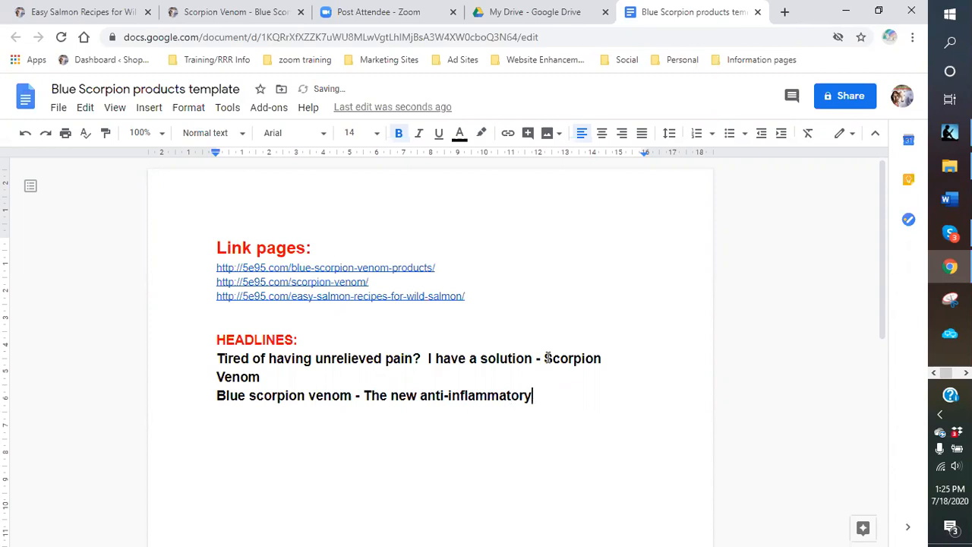
key("Return")
key("Return")
- Add the headline 'Want relief from early signs of aging - try MRLV Blue Scorpion Products'
type("Want relief from early signe")
key("BackSpace")
type("s of agining")
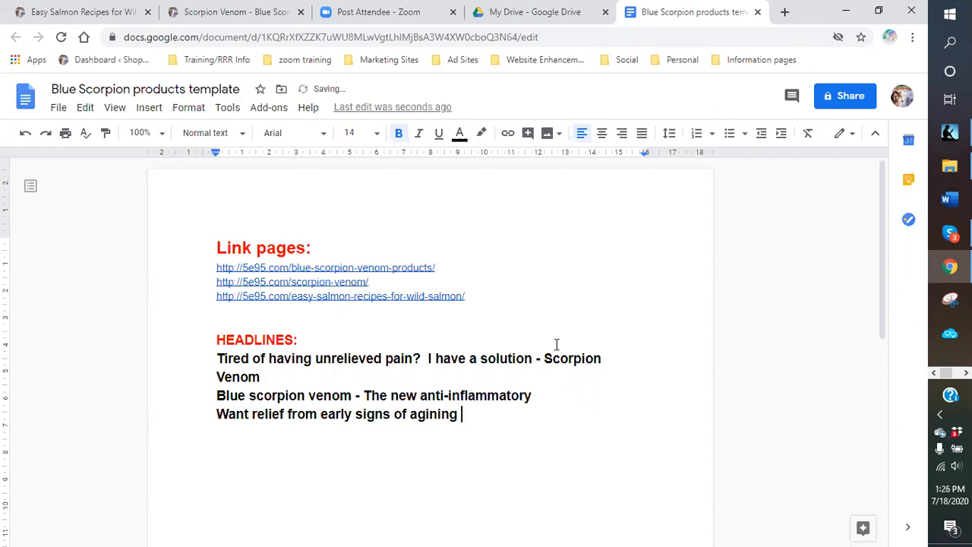
key("BackSpace")
key("BackSpace")
key("BackSpace")
key("BackSpace")
type("g - try MRLV blue")
key("BackSpace")
key("BackSpace")
key("BackSpace")
key("BackSpace")
type("Blue Scorpion Products")
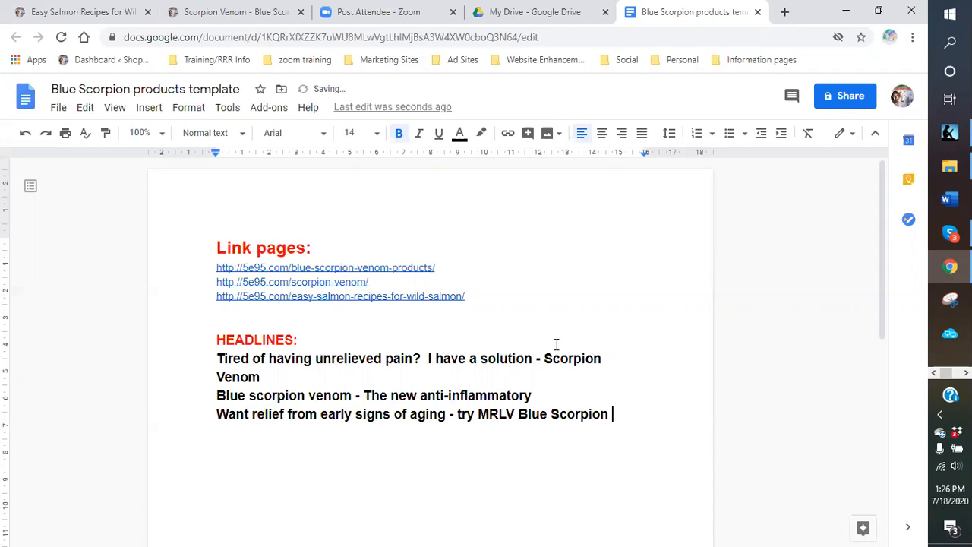
key("Return")
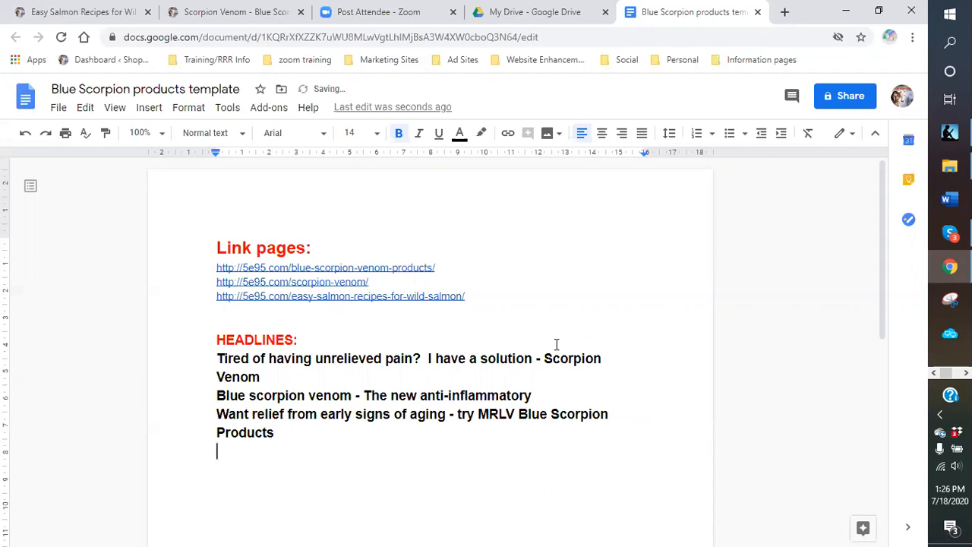
- Add the headline 'Get Fresh Alaskan Salmon and seafood delivered to your door!!!!'
type("Get Fresh Alaskain Salmon and seafood delivered to your door!!!!")
key("Return")
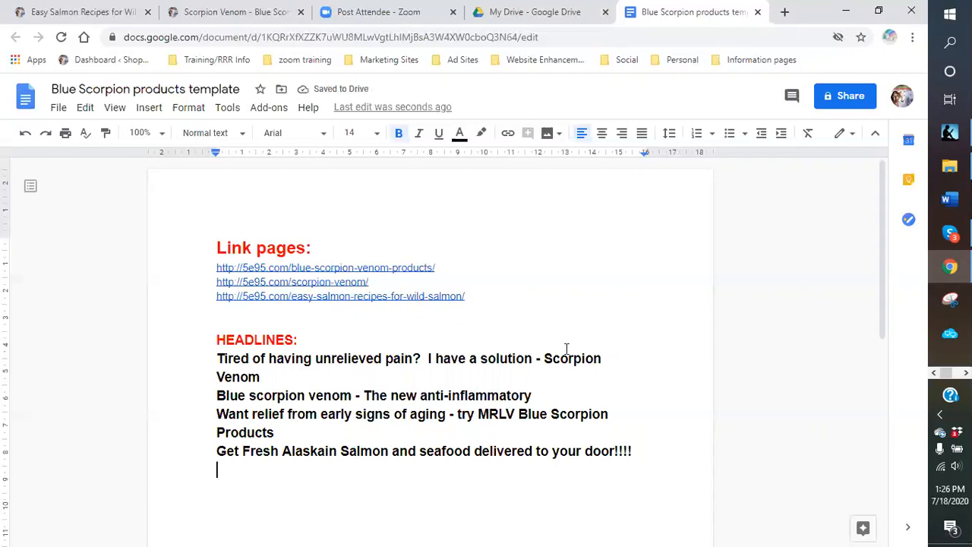
- Add 'Try this new and innovative products for pain and inflammation relief - Blue Scorpion Venom', fixing Scoprion to Scorpion
type("Try ")
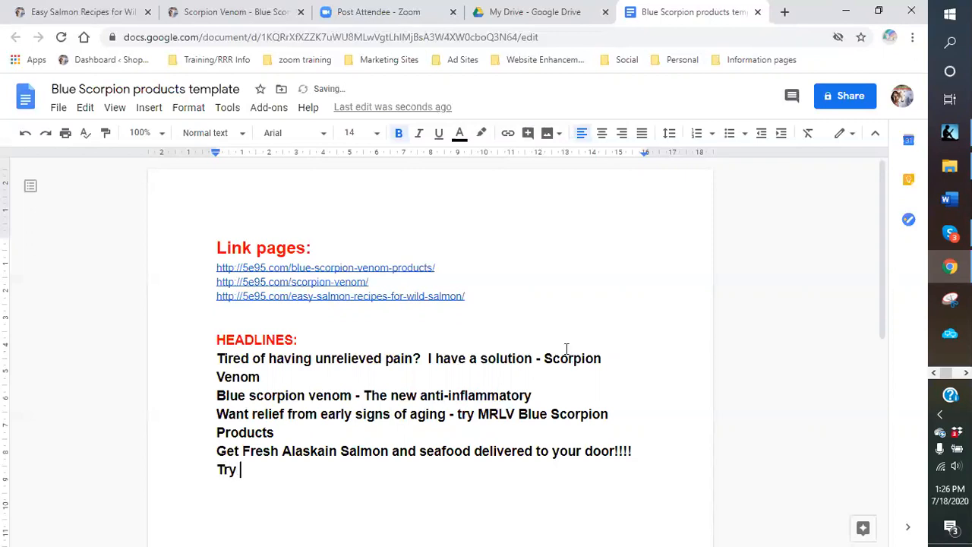
type("this new and innovati")
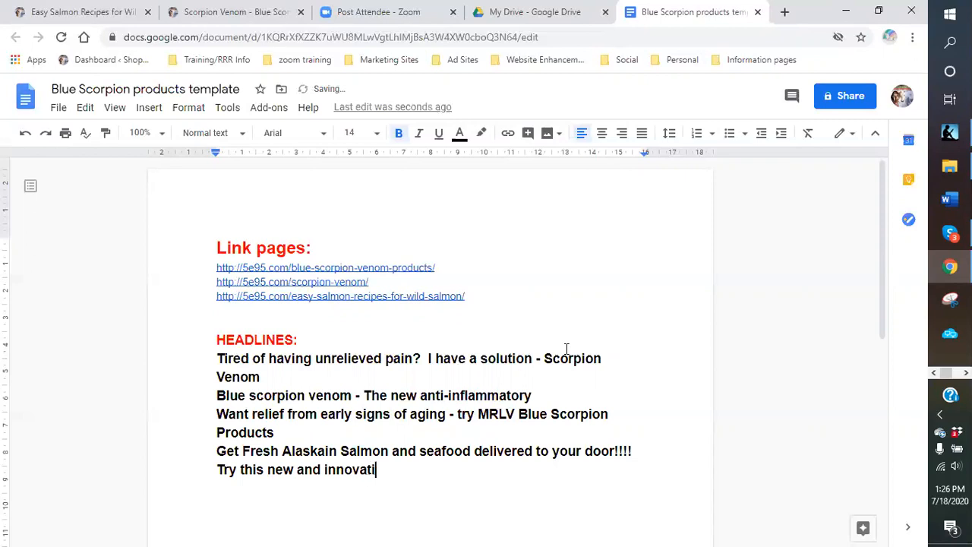
type("ve products")
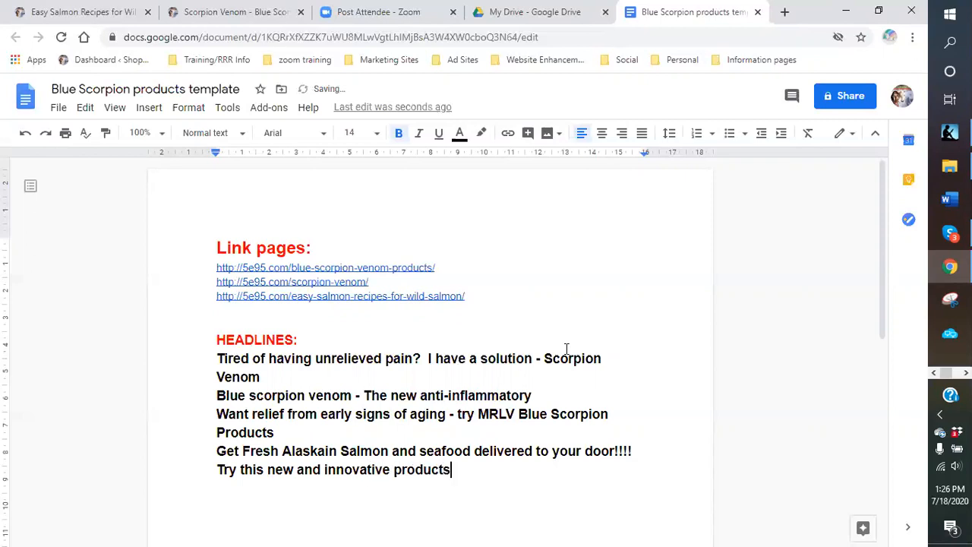
type(" for pain a")
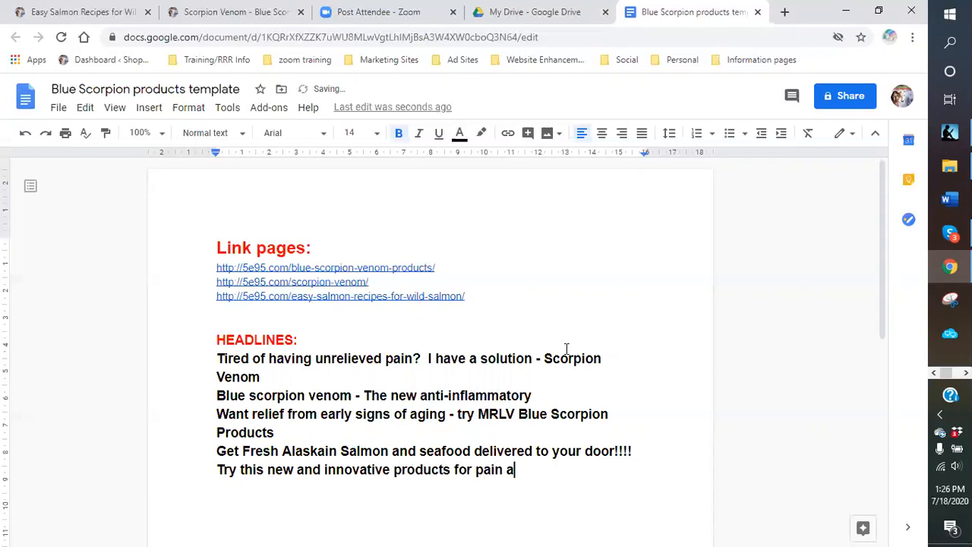
type("nd inflammation rel")
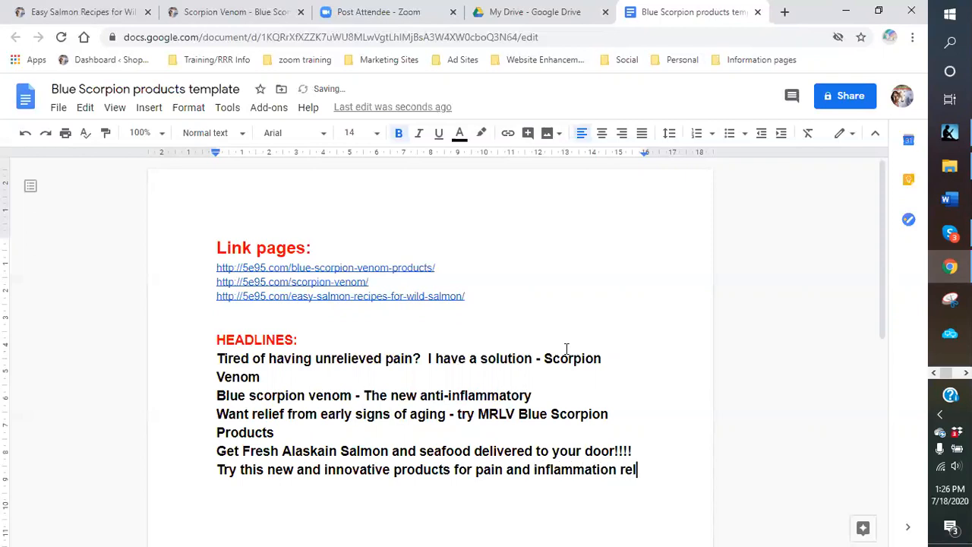
type("ief - Blue Scoprion Venom")
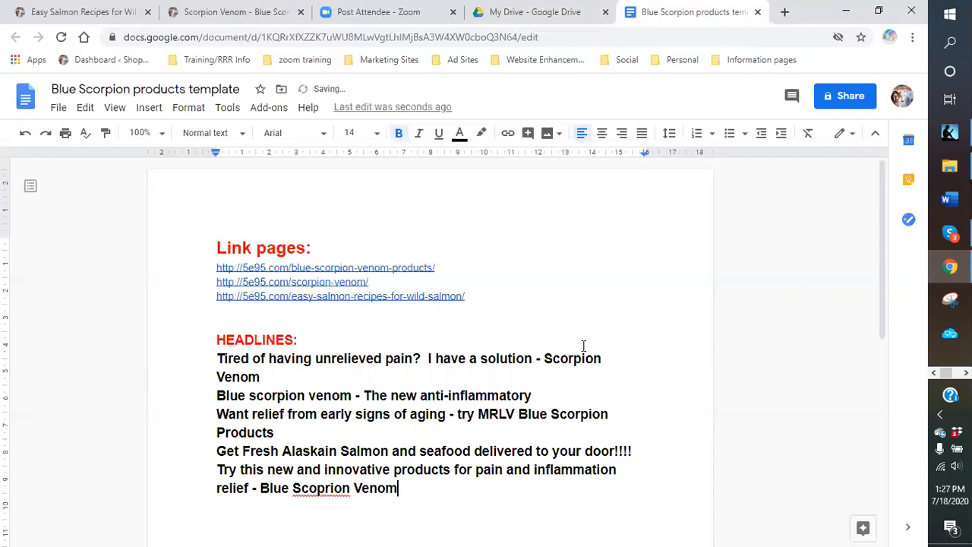
right_click(333, 488)
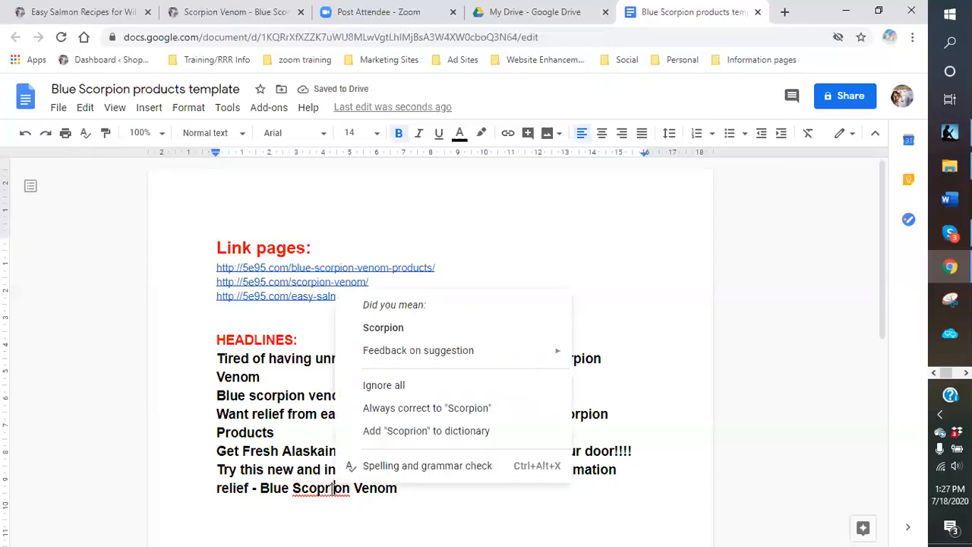
left_click(378, 329)
double_click(412, 487)
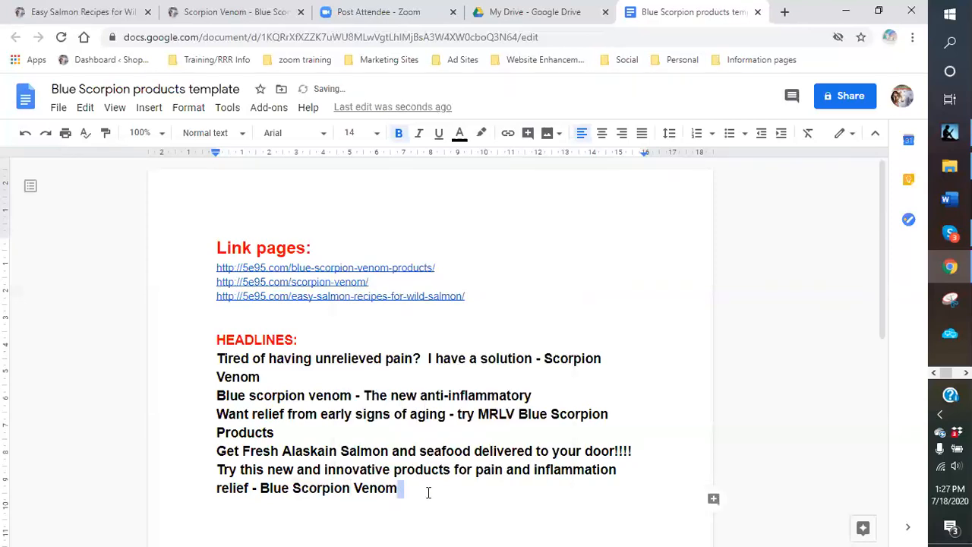
left_click(431, 492)
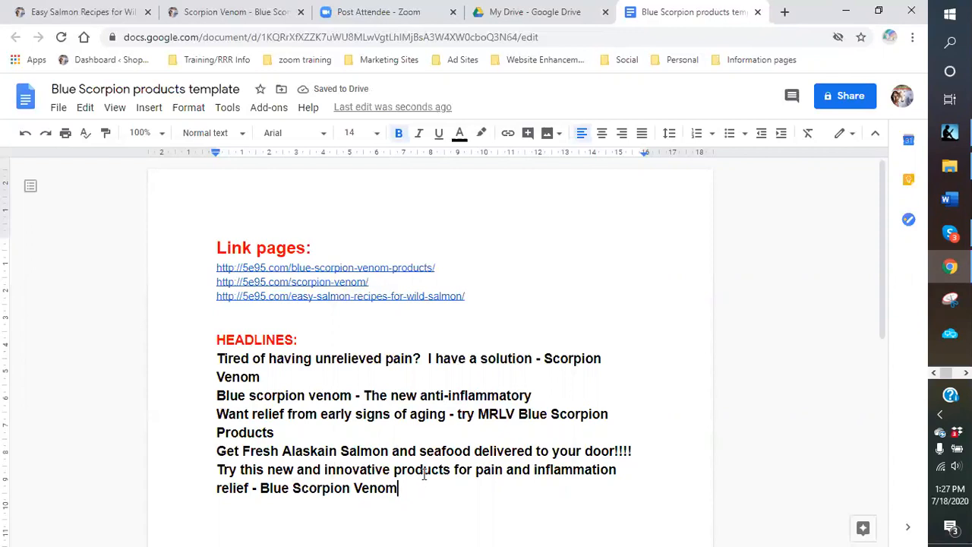
scroll(421, 449, "down", 2)
- Below the last headline, type the heading 'Description:'
double_click(418, 348)
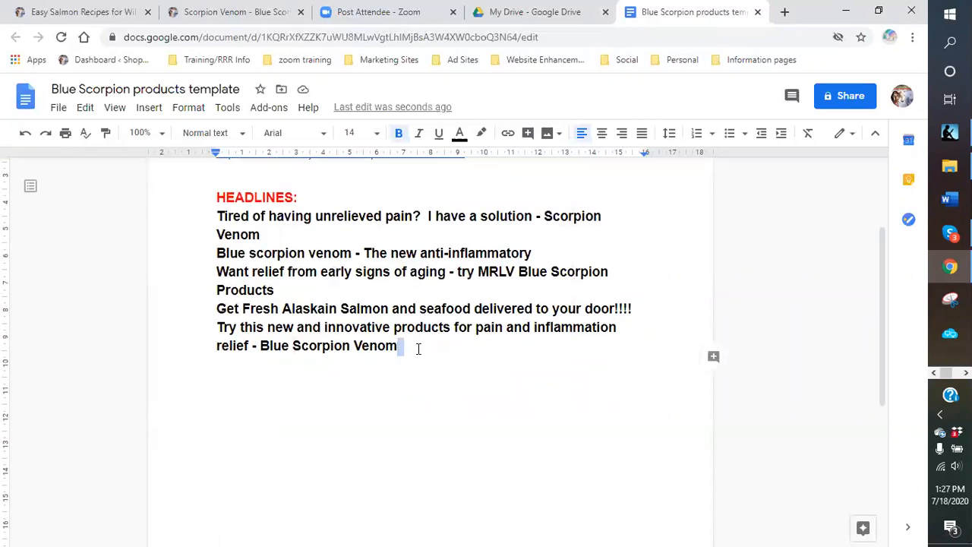
left_click(428, 357)
key("Return")
key("Return")
type("d")
key("BackSpace")
type("Descript")
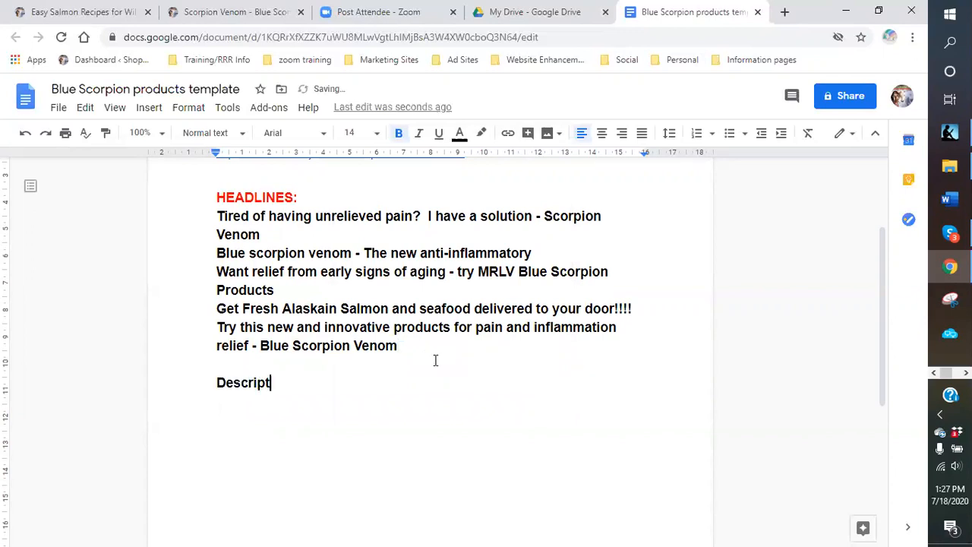
type("ion:")
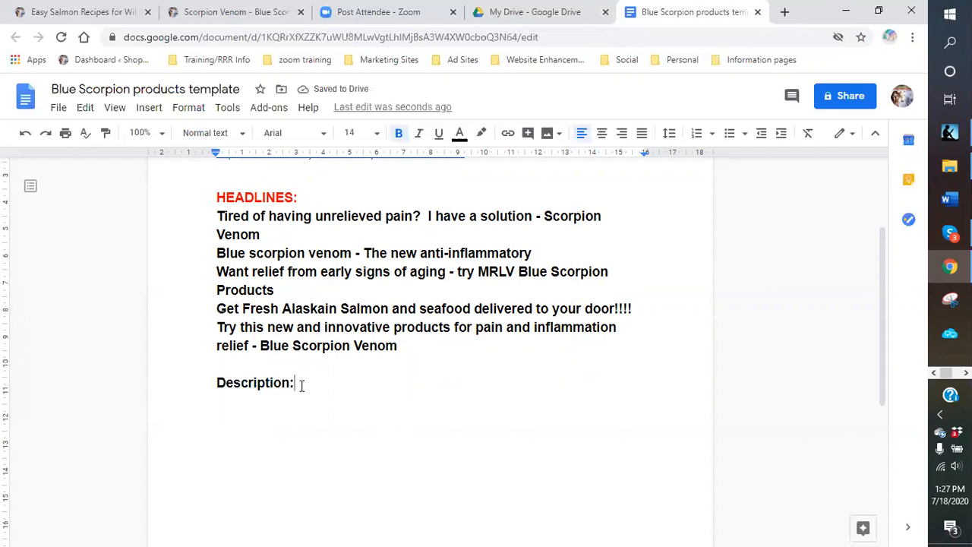
- Make 'Description:' bold, red and 18 pt
left_click_drag(301, 386, 169, 388)
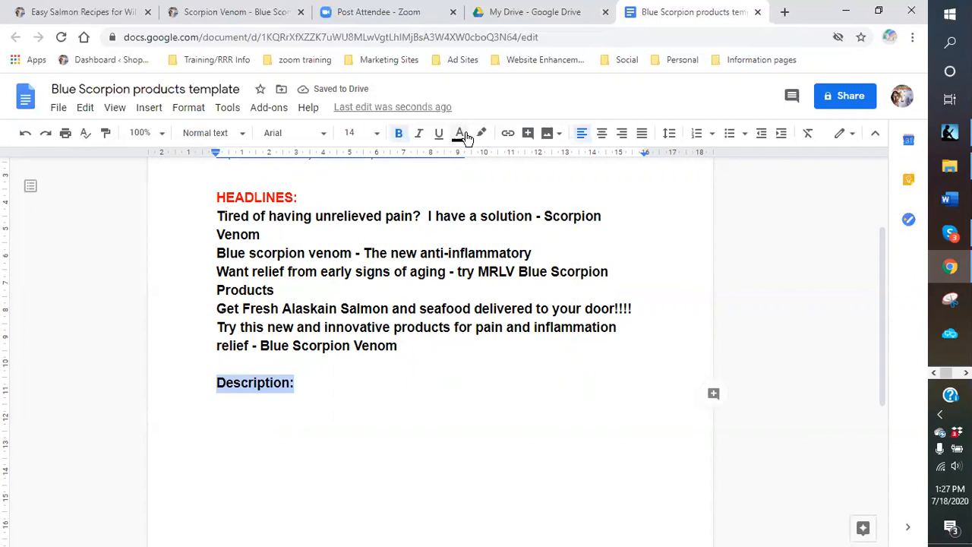
left_click(399, 136)
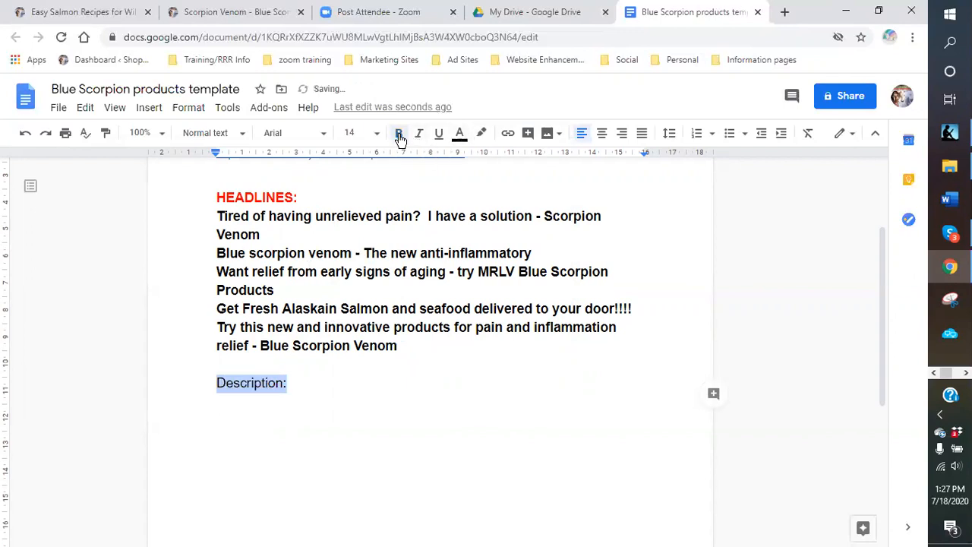
left_click(399, 135)
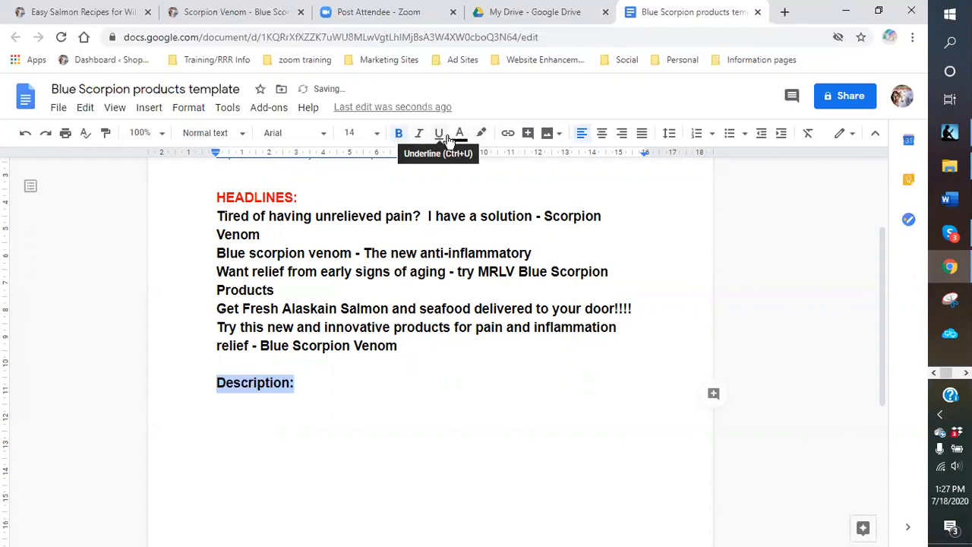
left_click(460, 133)
left_click(481, 177)
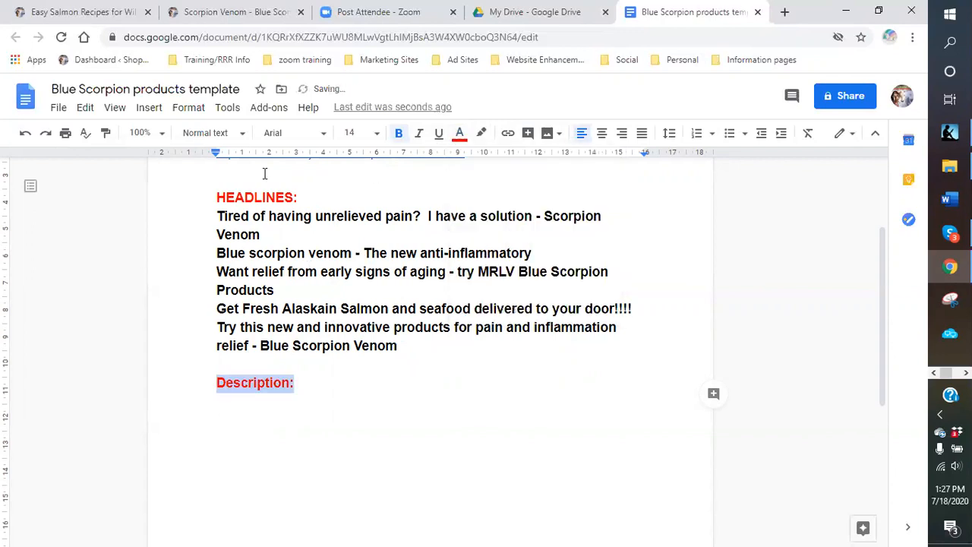
left_click(376, 134)
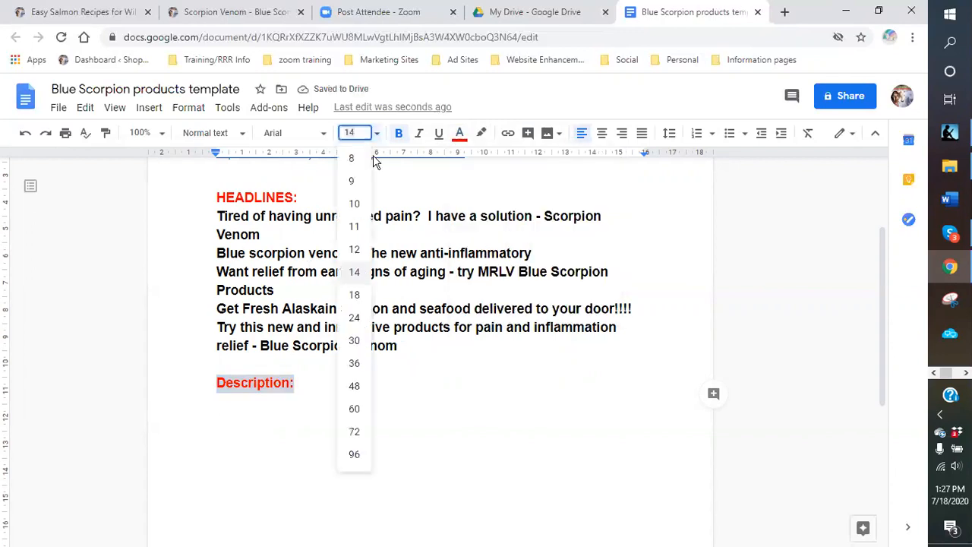
left_click(355, 296)
- Set the empty line below Description: to 12 pt text
left_click(360, 401)
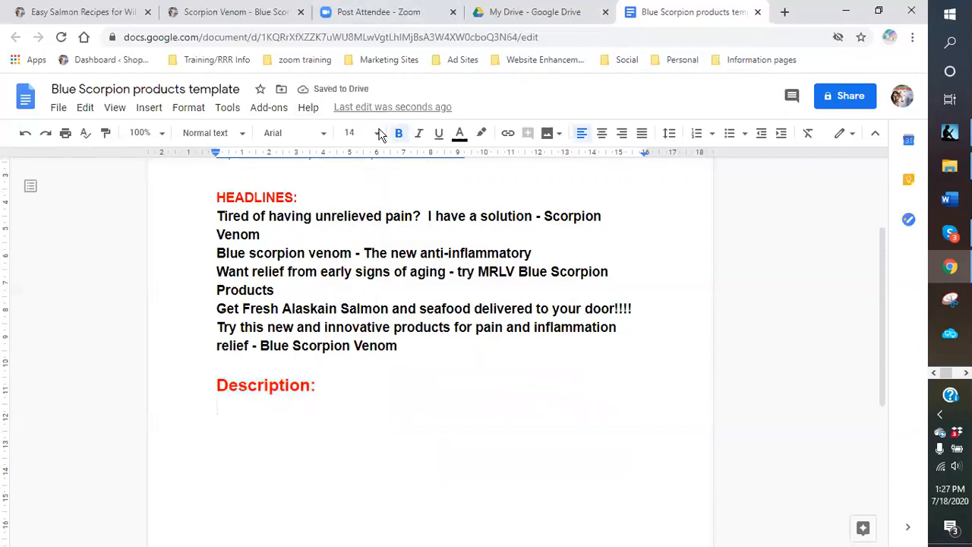
left_click(377, 133)
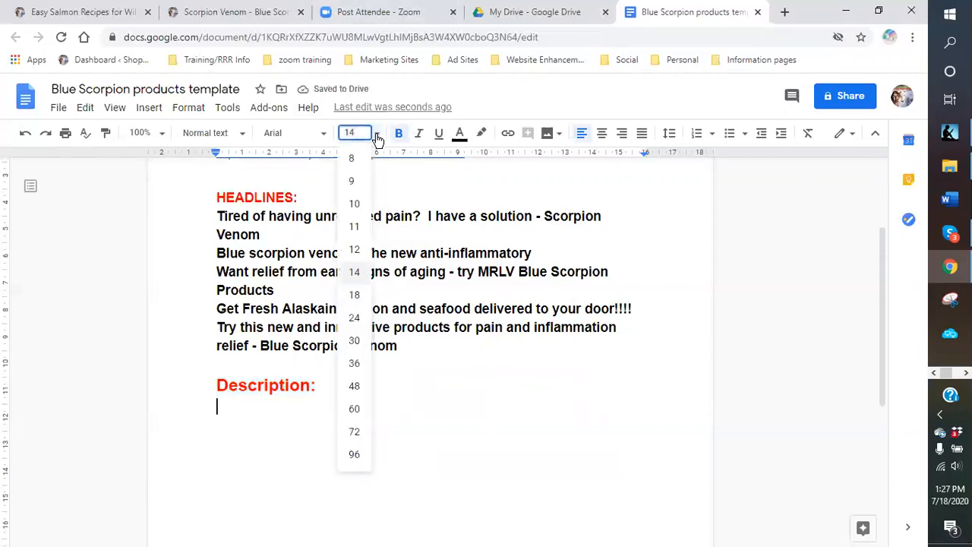
left_click(354, 250)
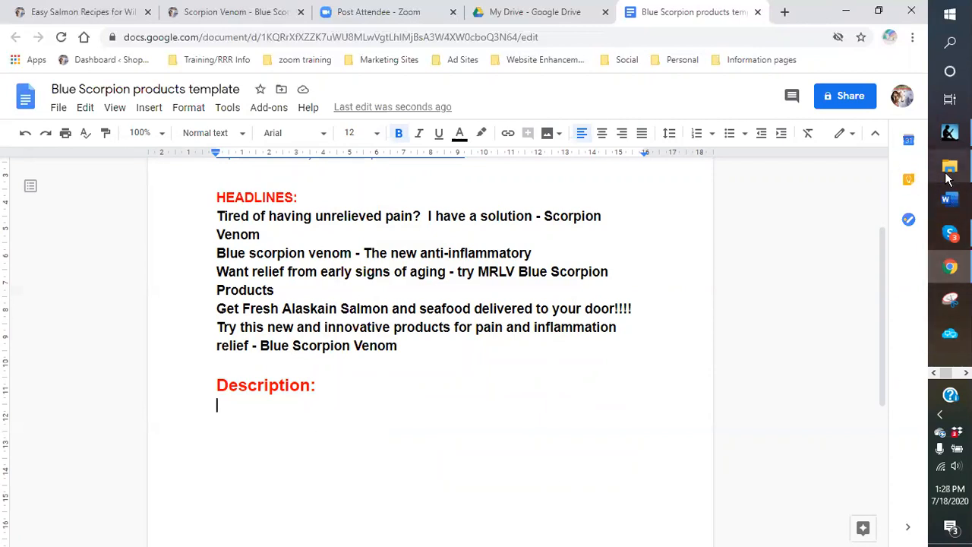
left_click(949, 166)
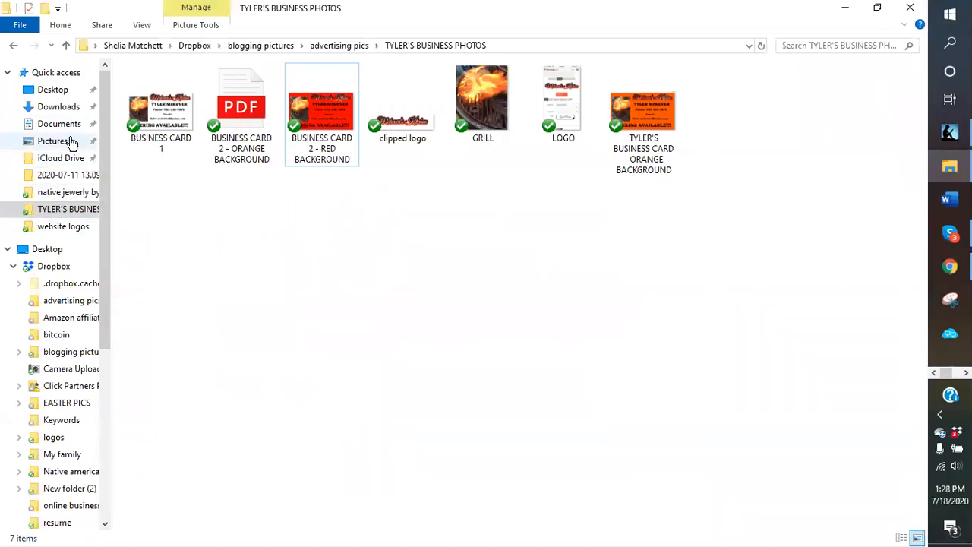
- Open 'ad copy - various 6-21-19-1' in Word from the Dropbox templates folder
scroll(48, 327, "down", 2)
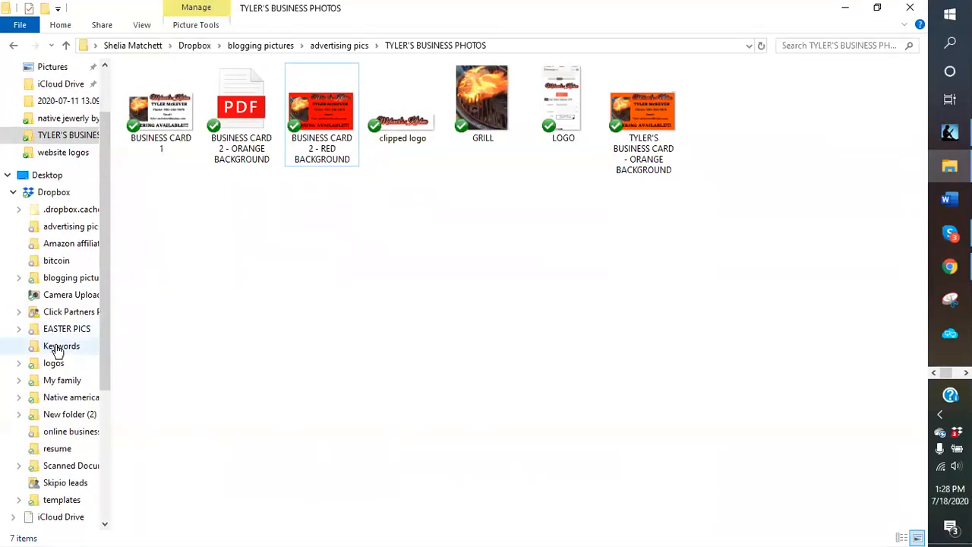
left_click(70, 503)
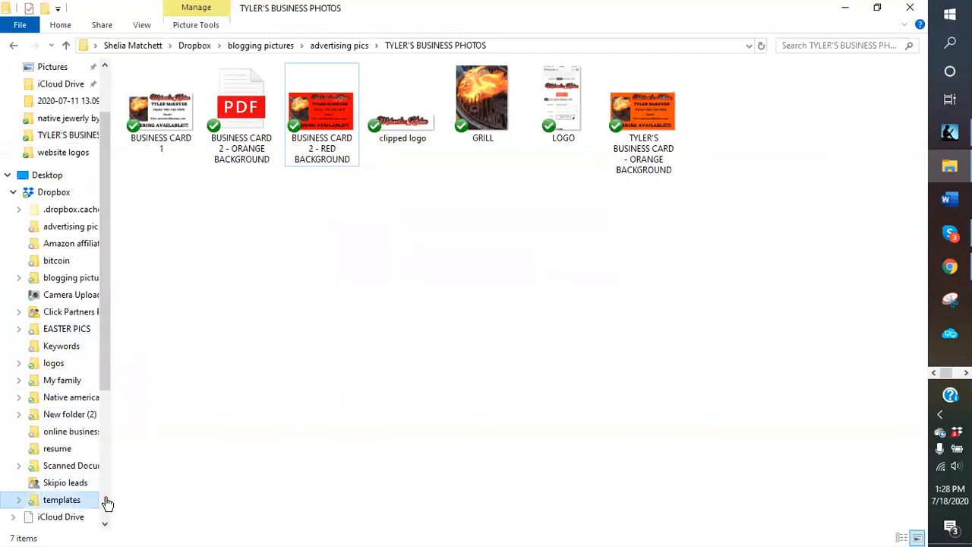
left_click(187, 224)
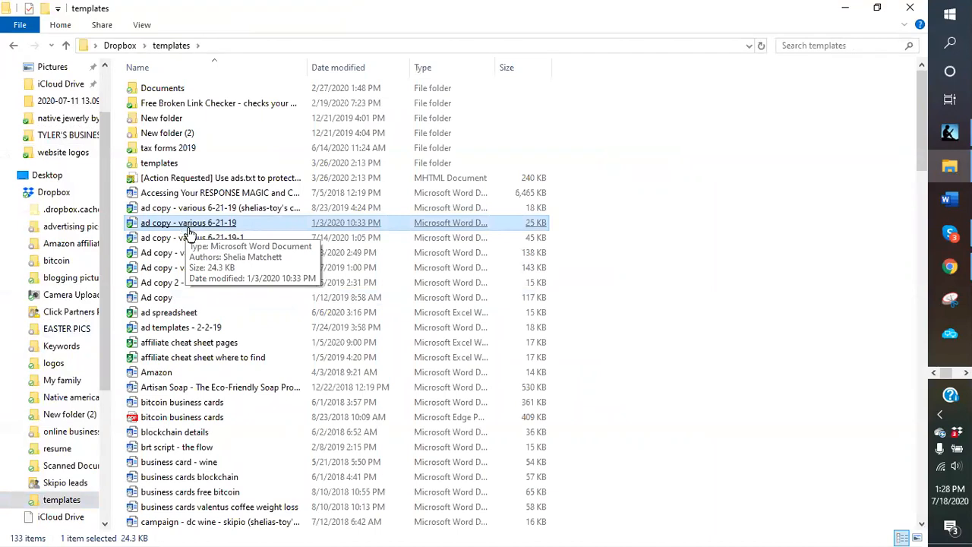
left_click(193, 240)
double_click(194, 239)
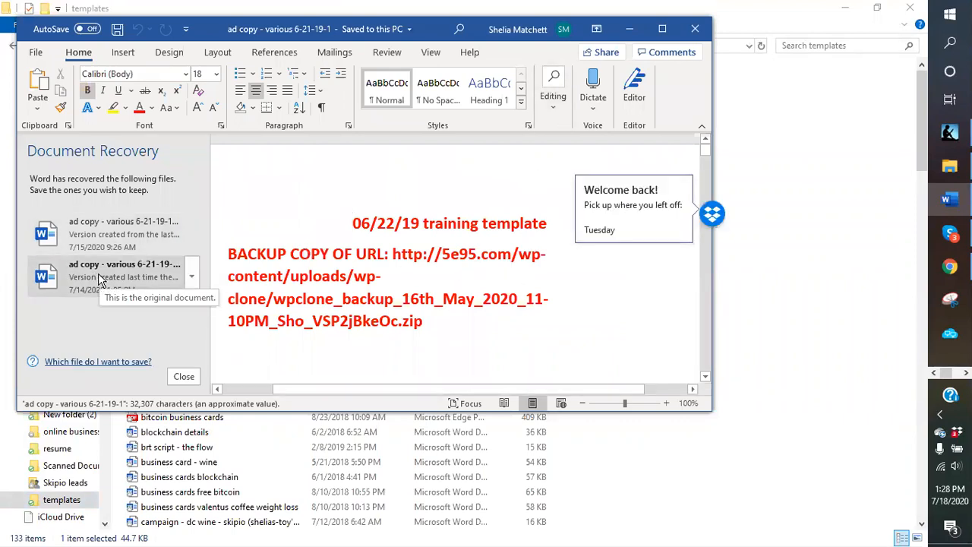
- Open the recovered ad copy version, then close it and choose Delete to discard it
left_click(114, 231)
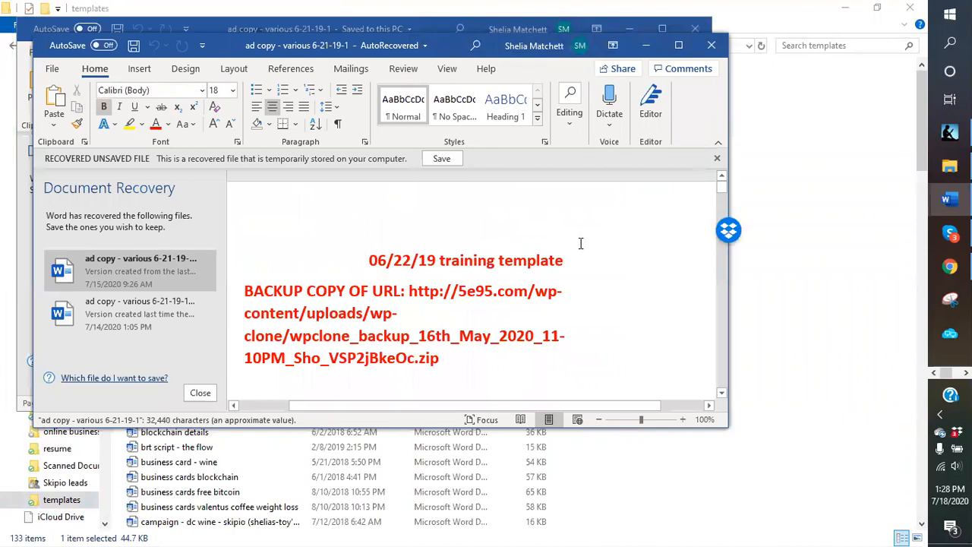
left_click(710, 46)
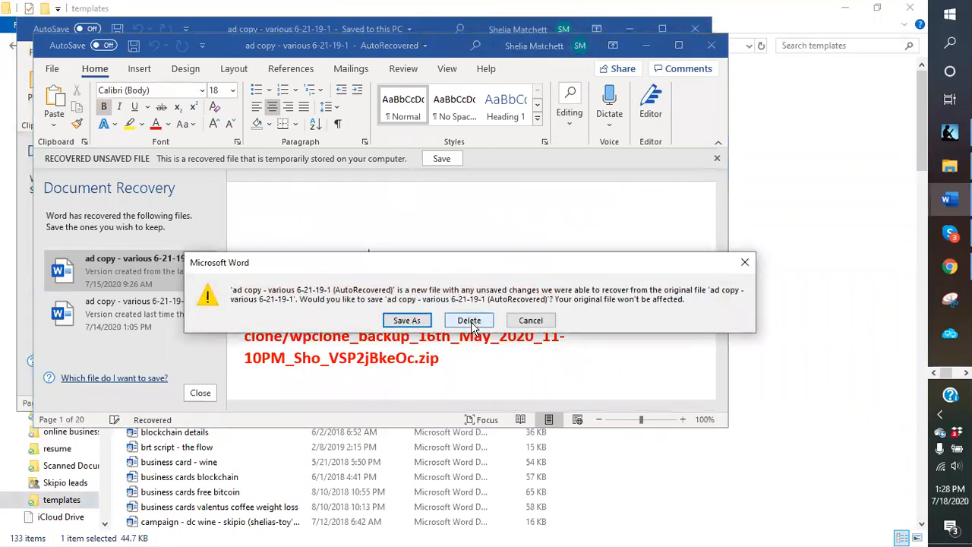
left_click(407, 320)
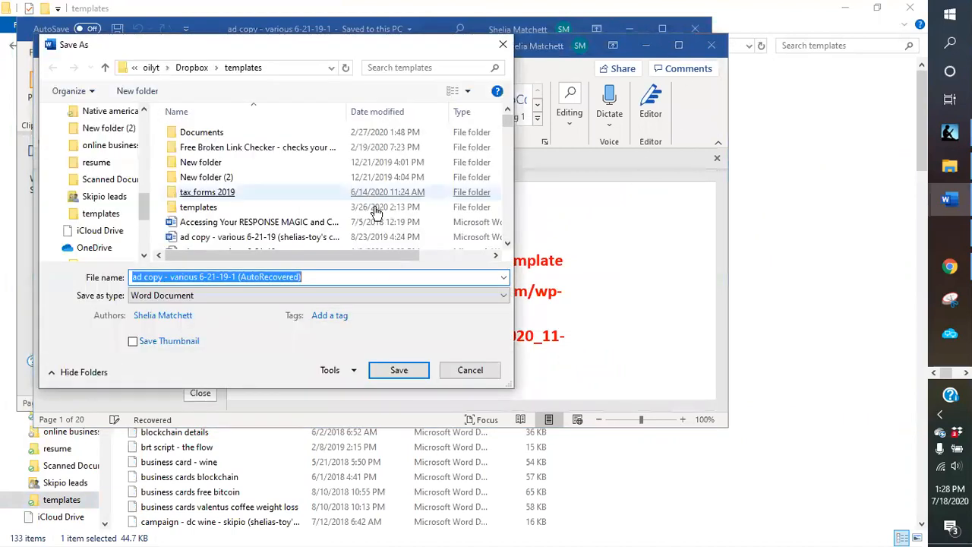
left_click(470, 370)
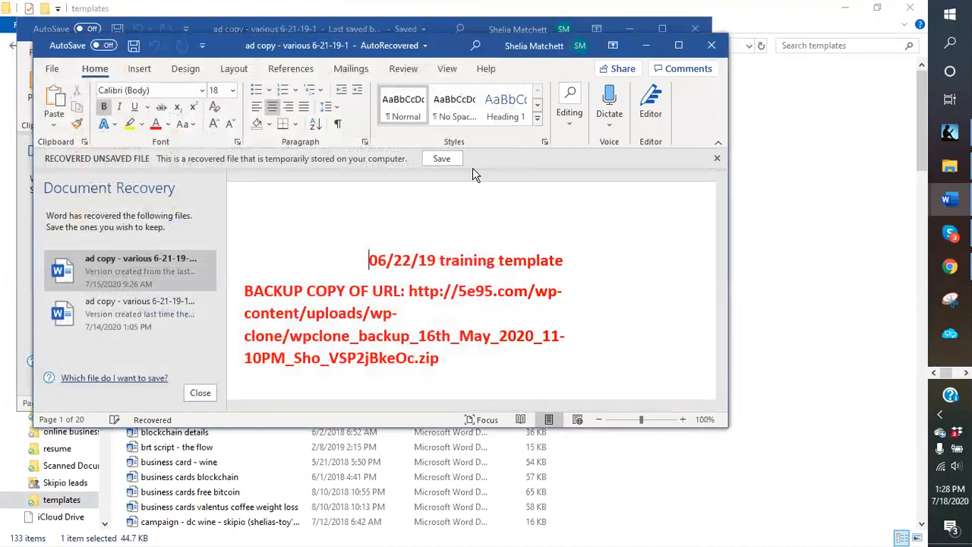
left_click(712, 46)
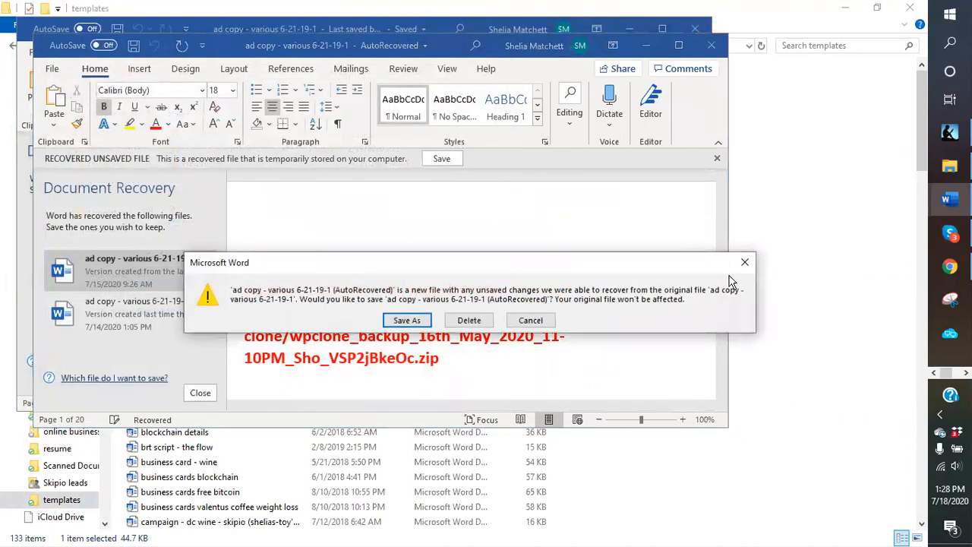
left_click(531, 321)
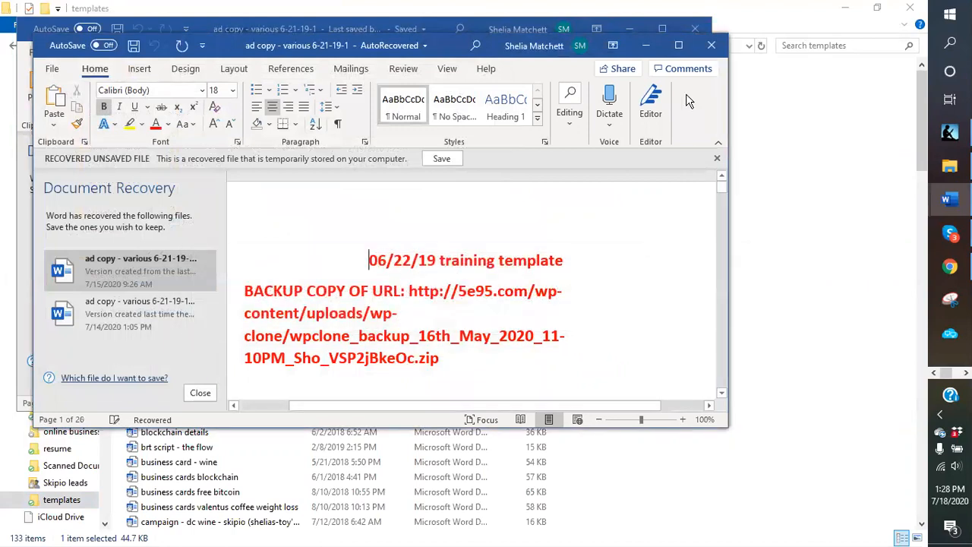
left_click(712, 46)
left_click(469, 319)
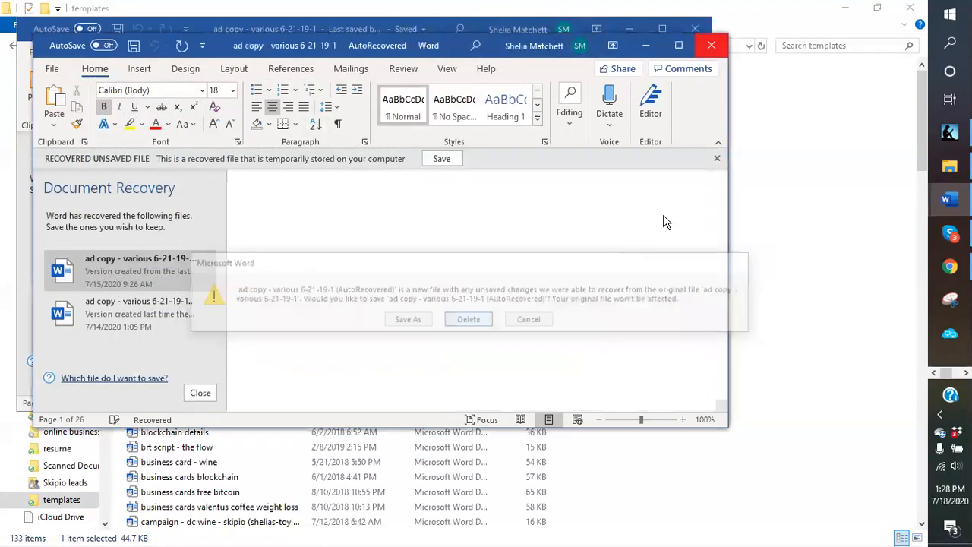
- Maximize the Word window and scroll down to the Blue Scorpion venom section
left_click(662, 28)
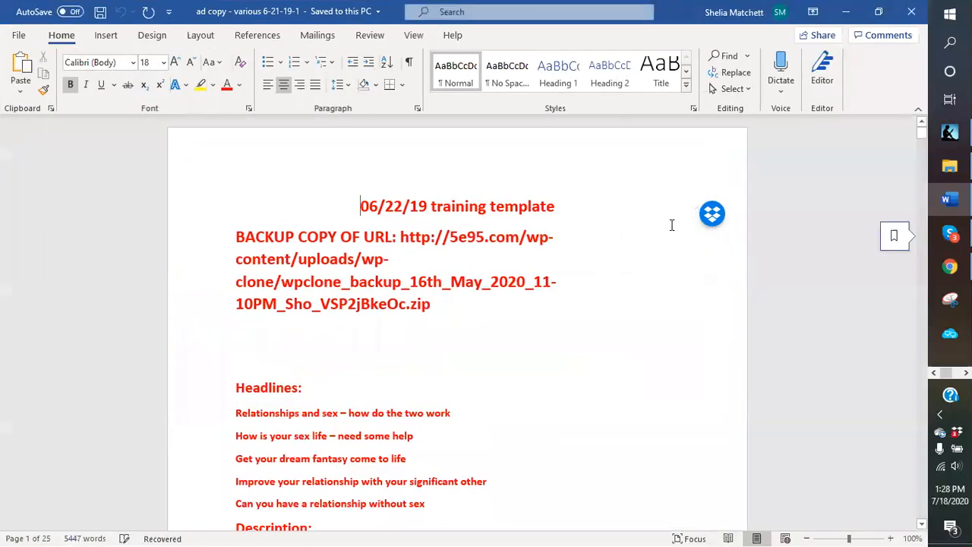
scroll(906, 296, "down", 4)
scroll(906, 296, "down", 10)
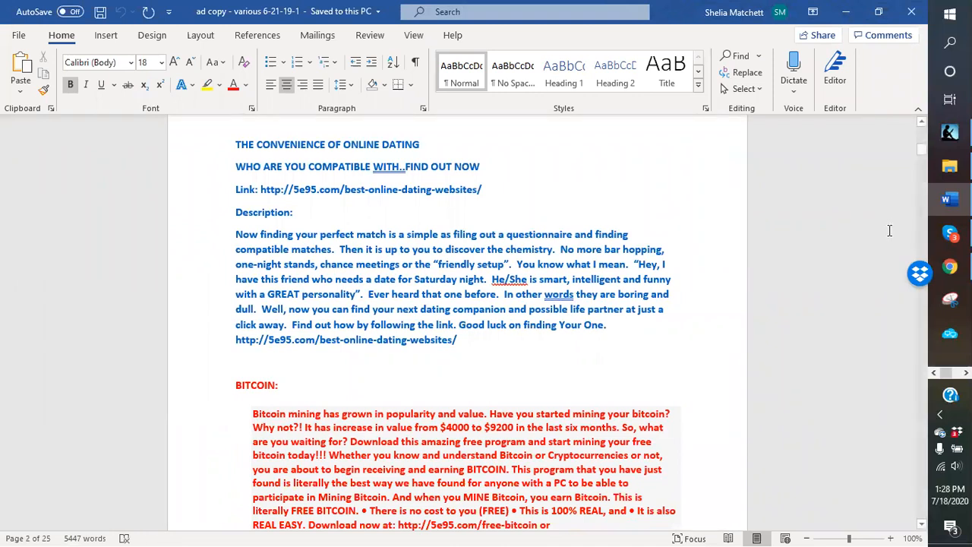
left_click_drag(922, 151, 936, 465)
scroll(600, 324, "down", 4)
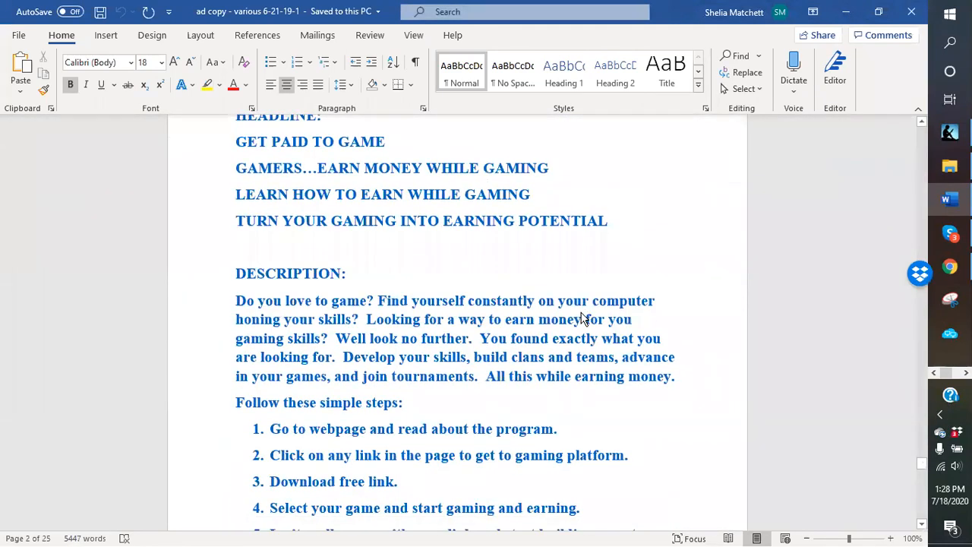
scroll(577, 316, "down", 10)
scroll(570, 314, "down", 8)
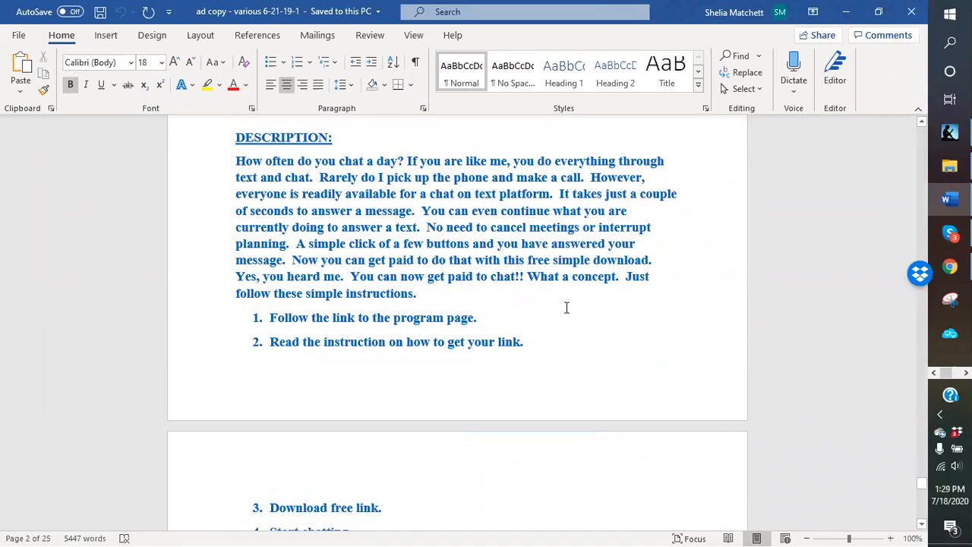
scroll(566, 307, "down", 10)
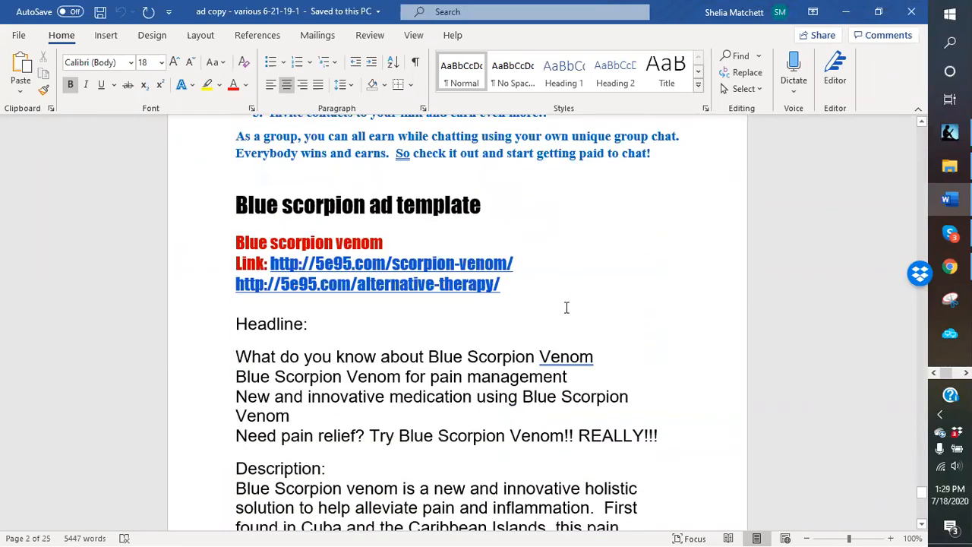
scroll(566, 307, "down", 3)
scroll(500, 302, "up", 2)
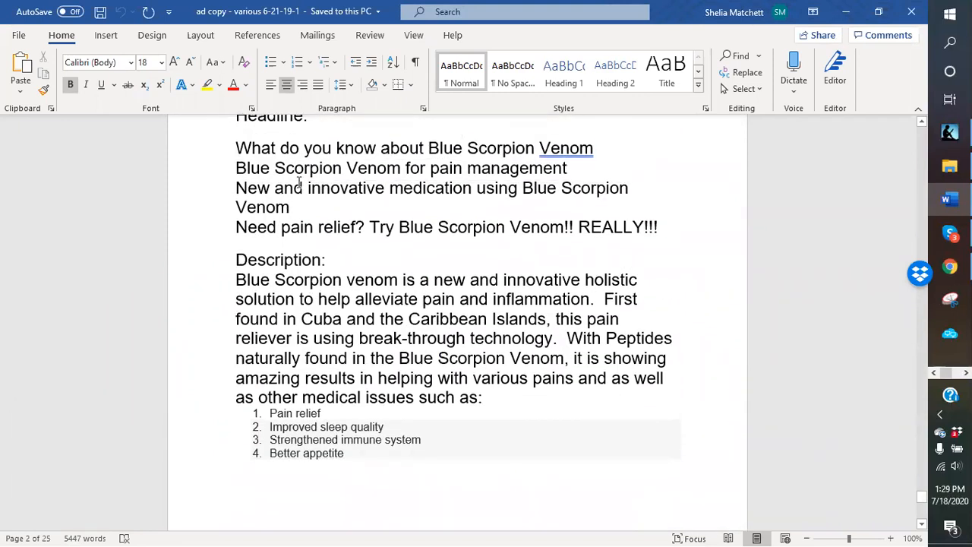
scroll(182, 304, "down", 2)
scroll(200, 267, "down", 2)
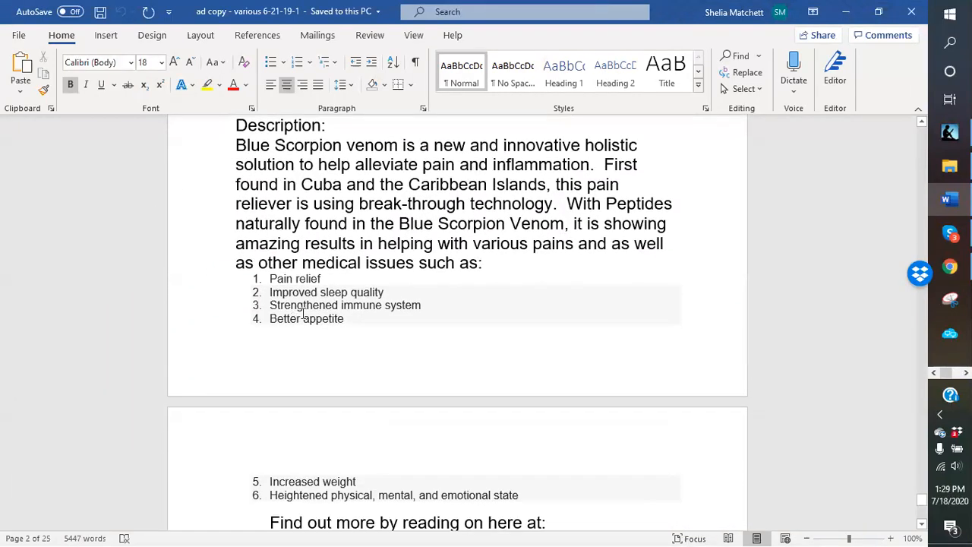
- Select the Blue Scorpion description paragraph through the end of its numbered list
left_click_drag(223, 185, 240, 276)
left_click(210, 206)
left_click(231, 145)
left_click_drag(247, 168, 266, 262)
left_click(222, 159)
left_click(224, 186)
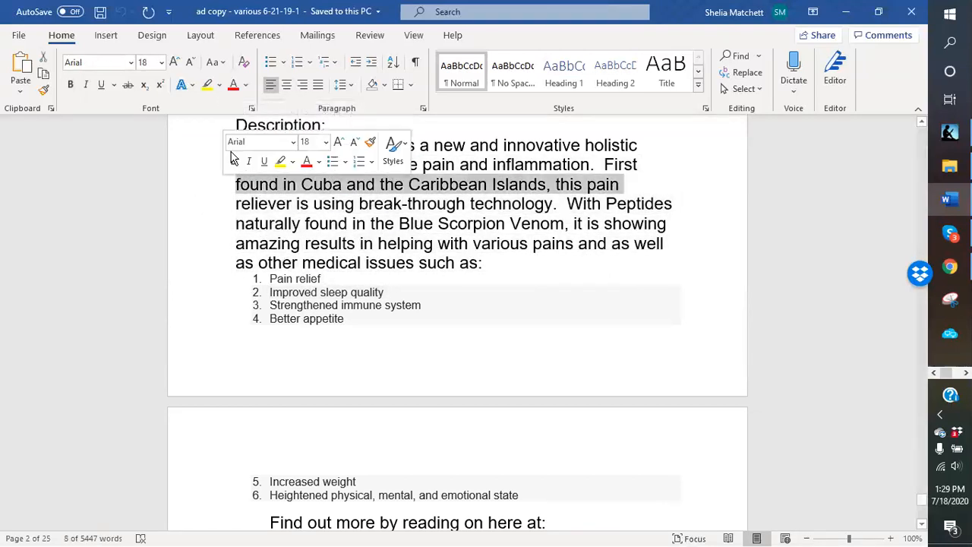
left_click(493, 308)
left_click_drag(235, 145, 541, 524)
- Copy the selected description and list, then return to the Blue Scorpion products template
right_click(475, 501)
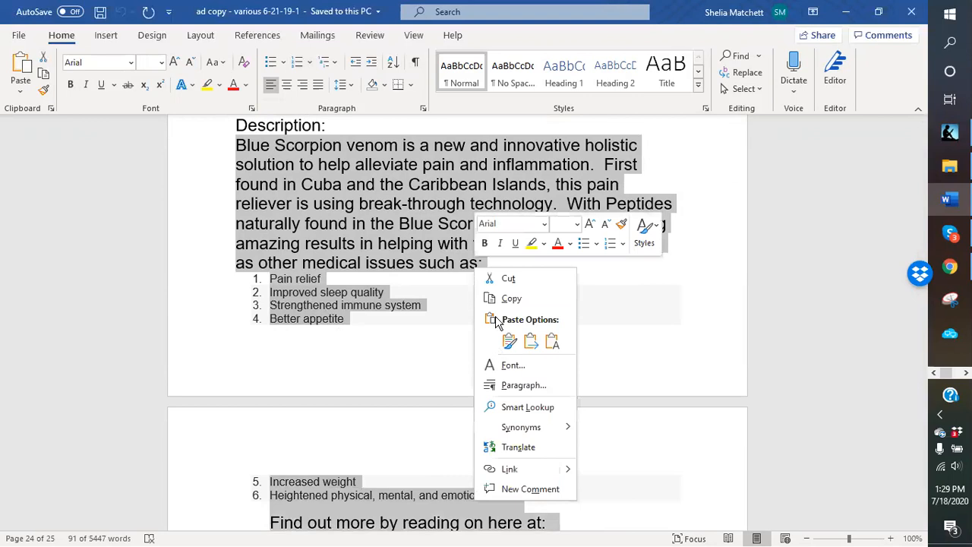
left_click(507, 299)
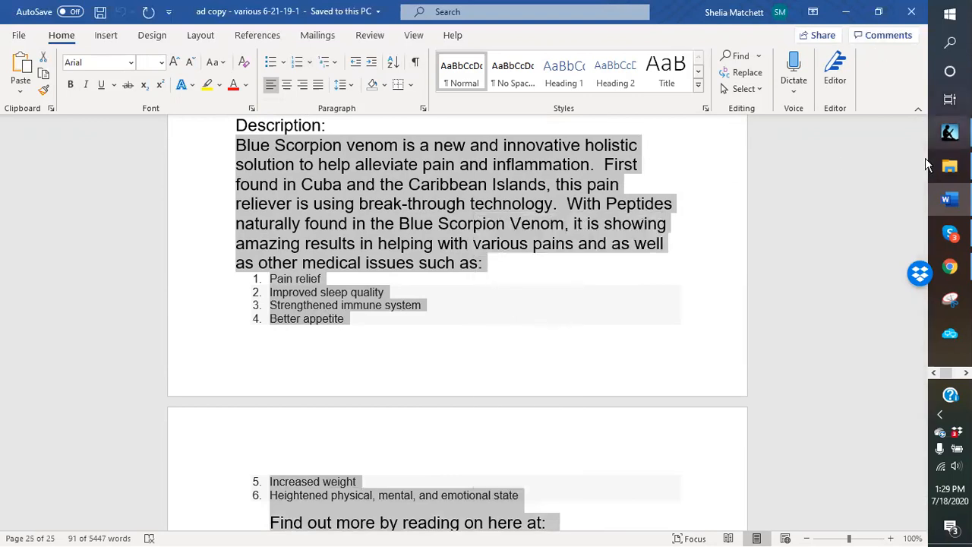
left_click(949, 266)
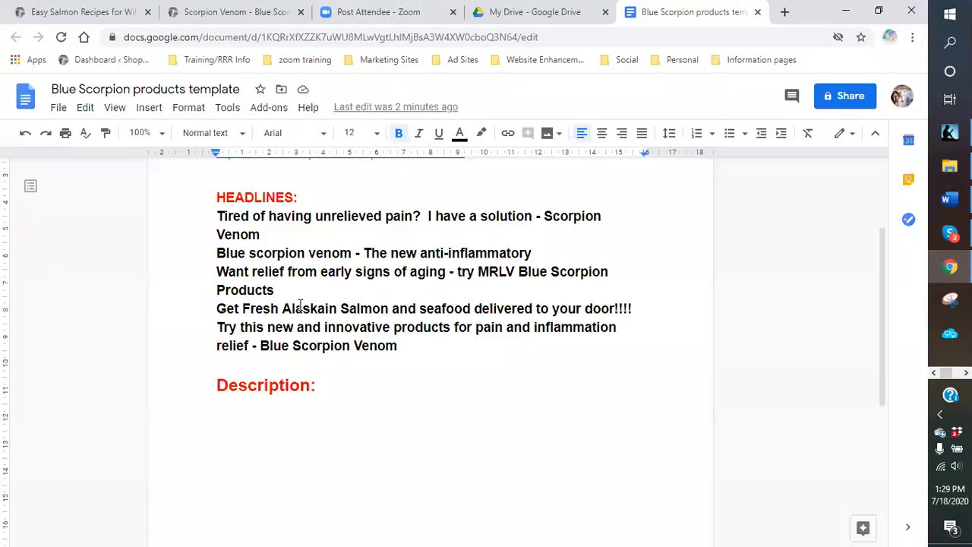
- Paste the venom paragraph and six-item list below 'Description:', then place the cursor on page 2's first line
right_click(230, 416)
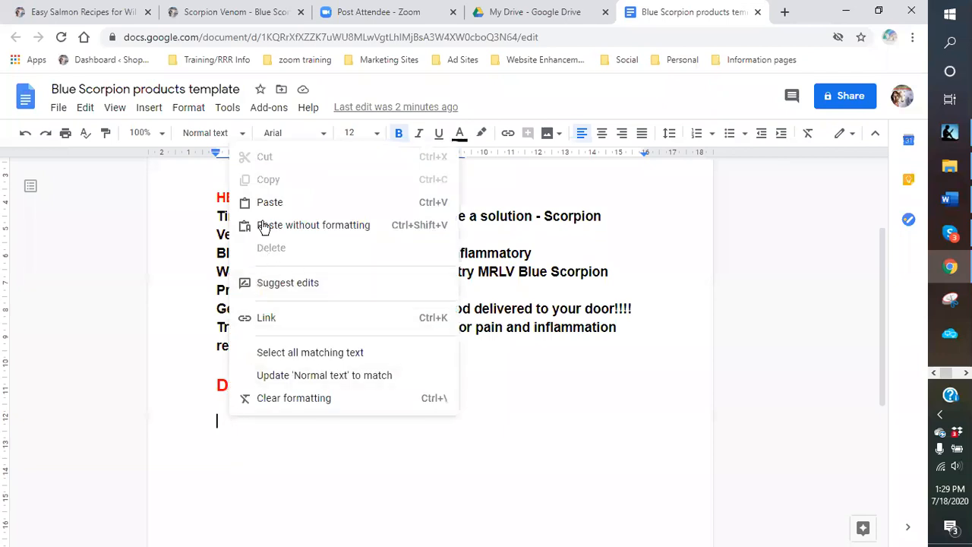
key("ctrl+v")
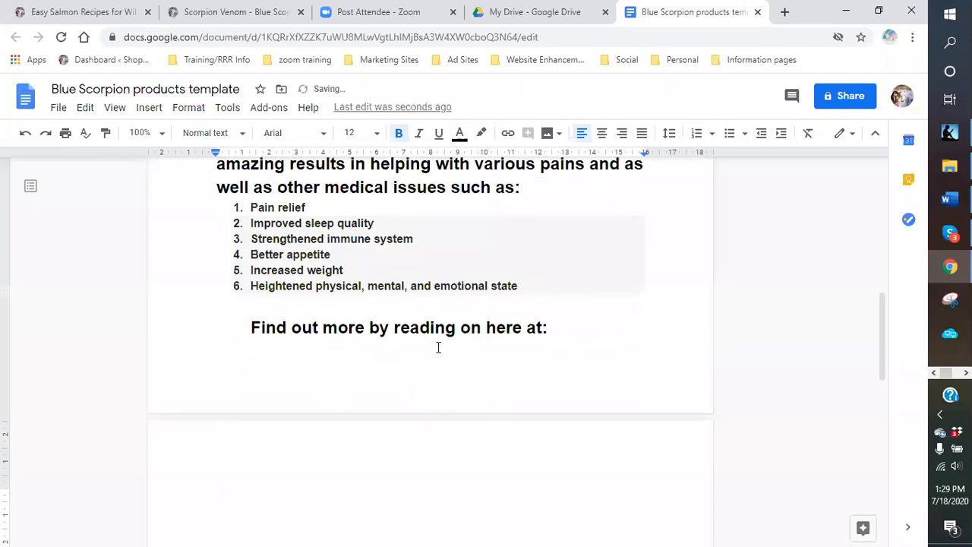
scroll(438, 345, "up", 1)
left_click(570, 401)
scroll(287, 341, "down", 1)
scroll(228, 308, "up", 3)
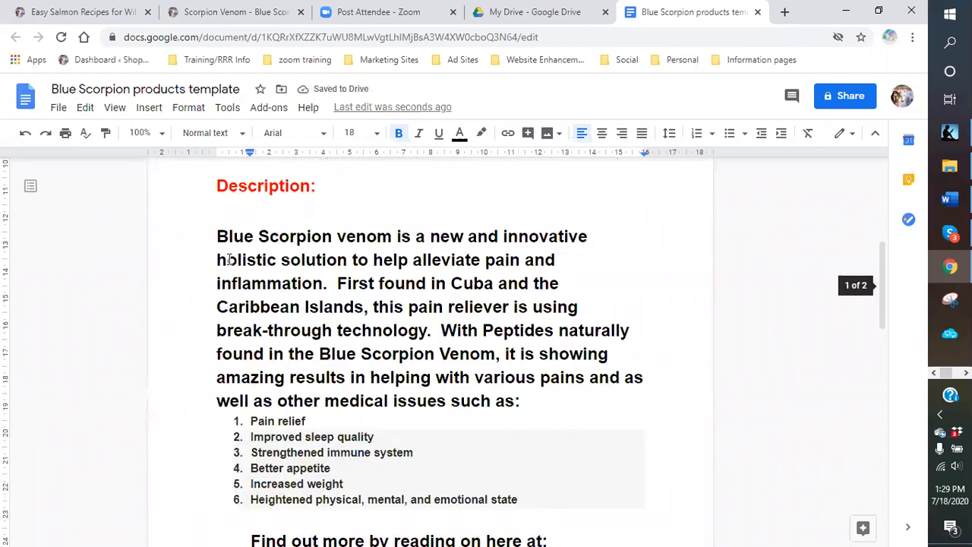
scroll(232, 319, "down", 4)
left_click(246, 391)
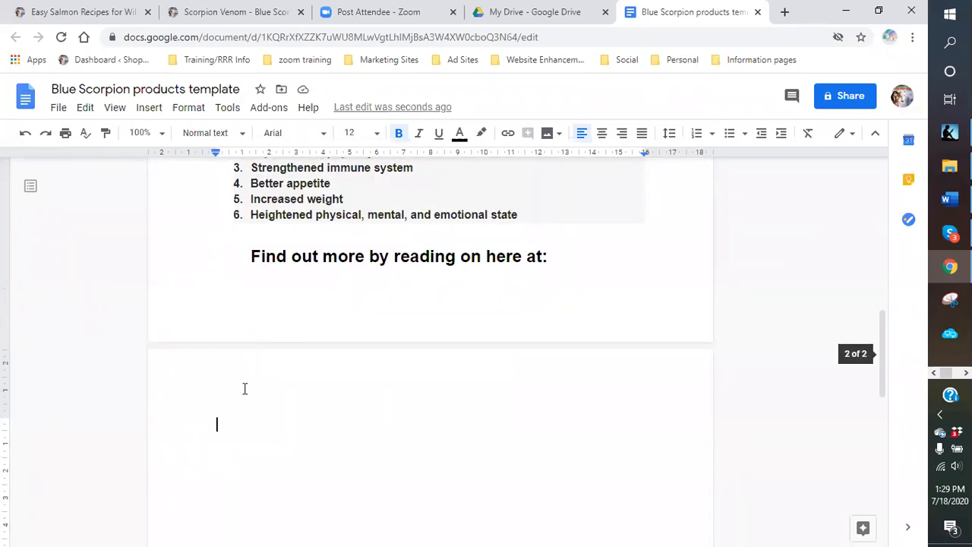
scroll(250, 392, "up", 2)
scroll(255, 391, "up", 5)
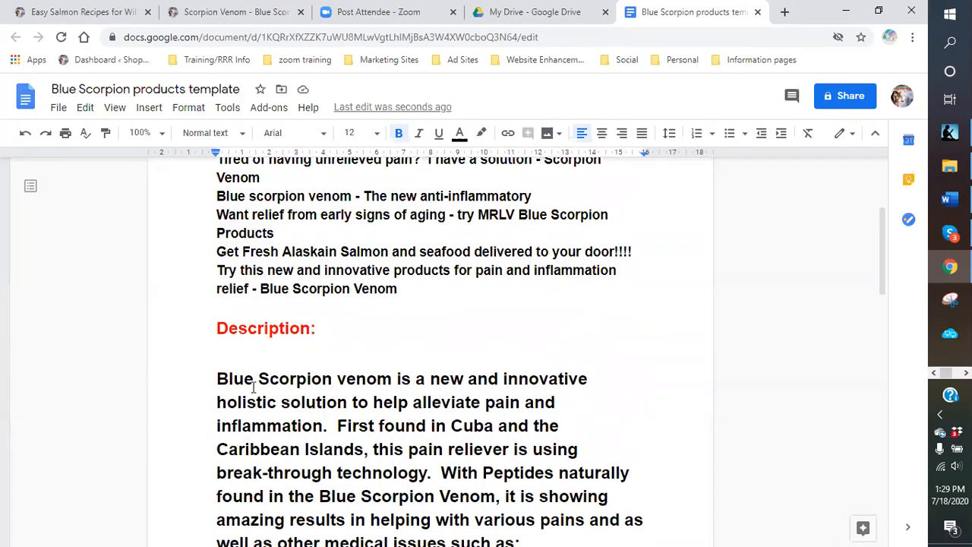
scroll(255, 387, "down", 6)
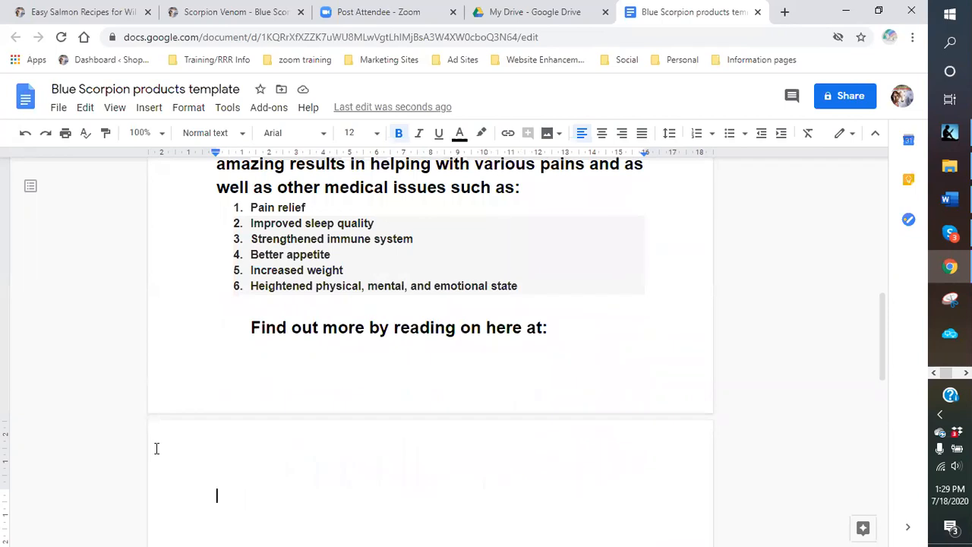
- Type 'Wrinkles are something we all have to deal with…' through the causes ending 'daily life'
type("Wrinkles is ")
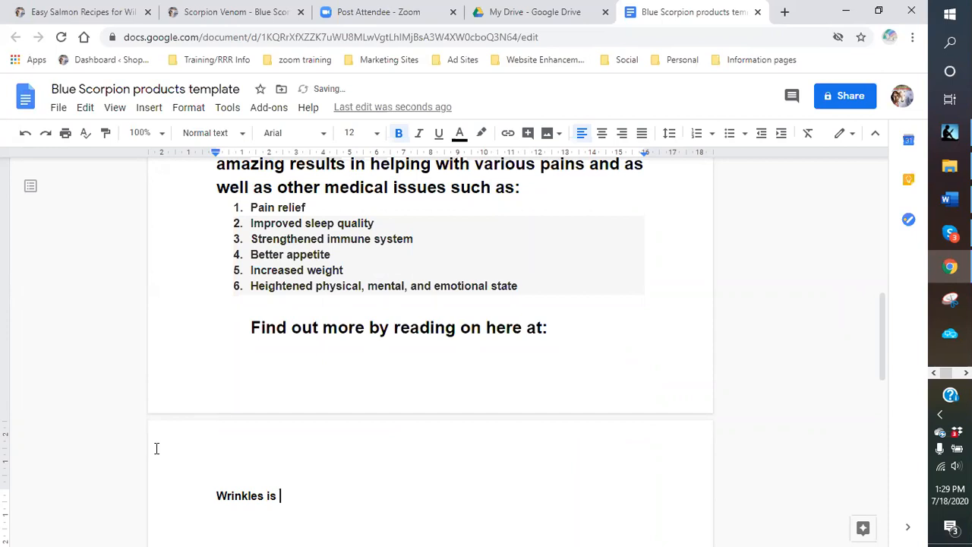
type("a pa")
key("BackSpace")
key("BackSpace")
key("BackSpace")
key("BackSpace")
key("BackSpace")
key("BackSpace")
key("BackSpace")
type("are something we all have to deal with.")
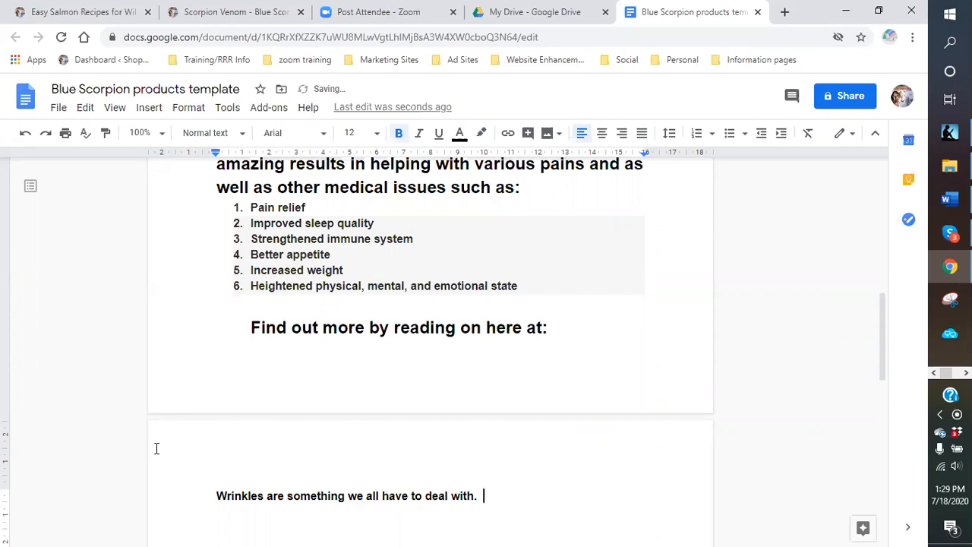
type("  They are caused by various things")
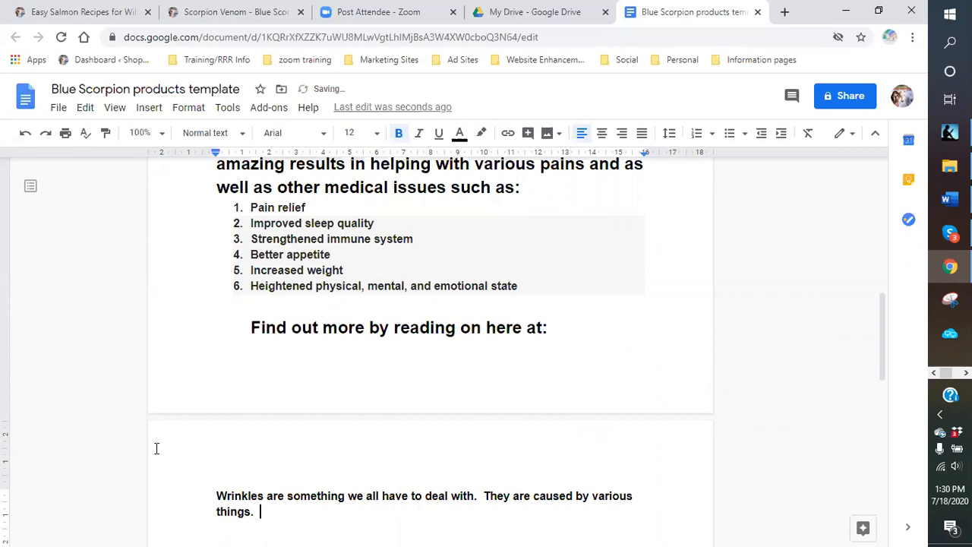
type(" from too much time in the sun, stress")
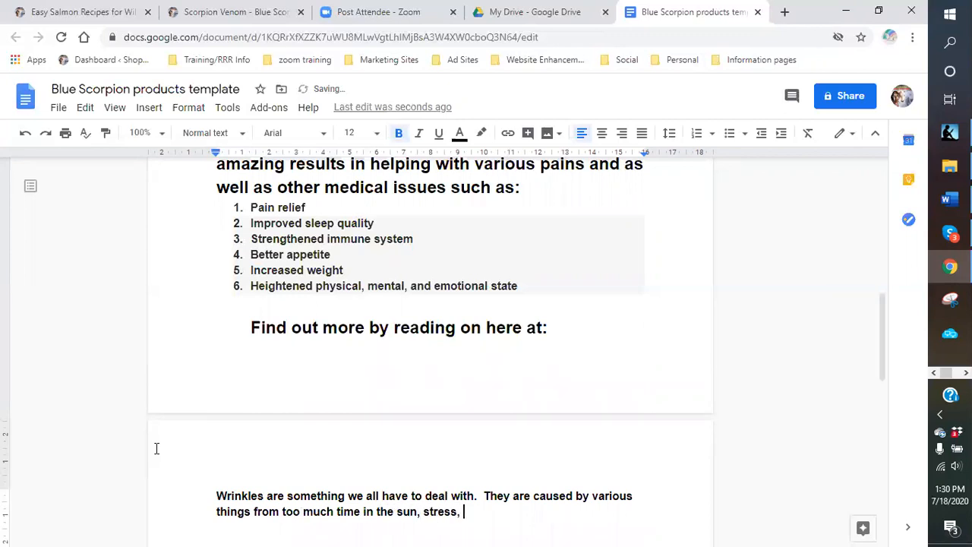
type(", too much alcohol,")
key("BackSpace")
type("comsumpt")
type("ion,")
type(" daily life")
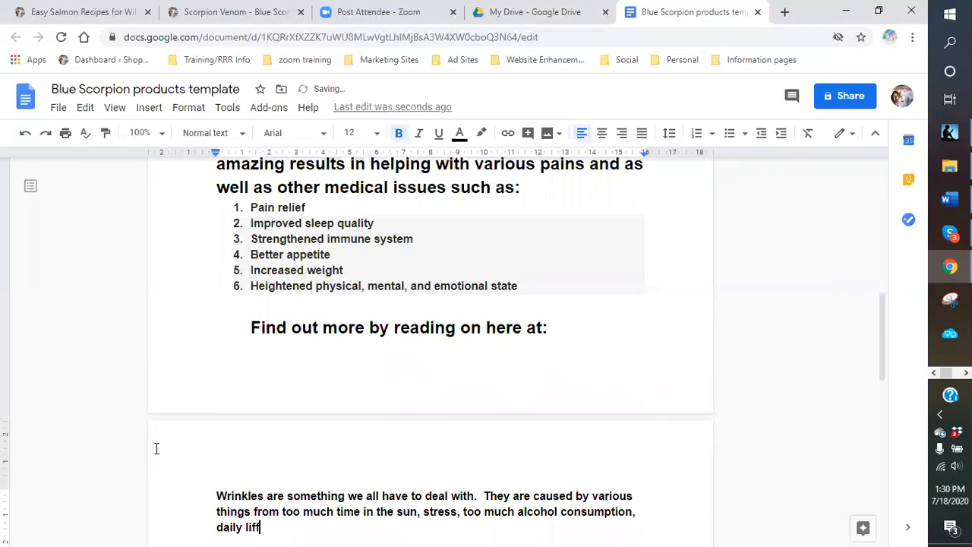
- Continue the Wrinkles paragraph with ', and just aging in general. Well now'
scroll(312, 410, "down", 3)
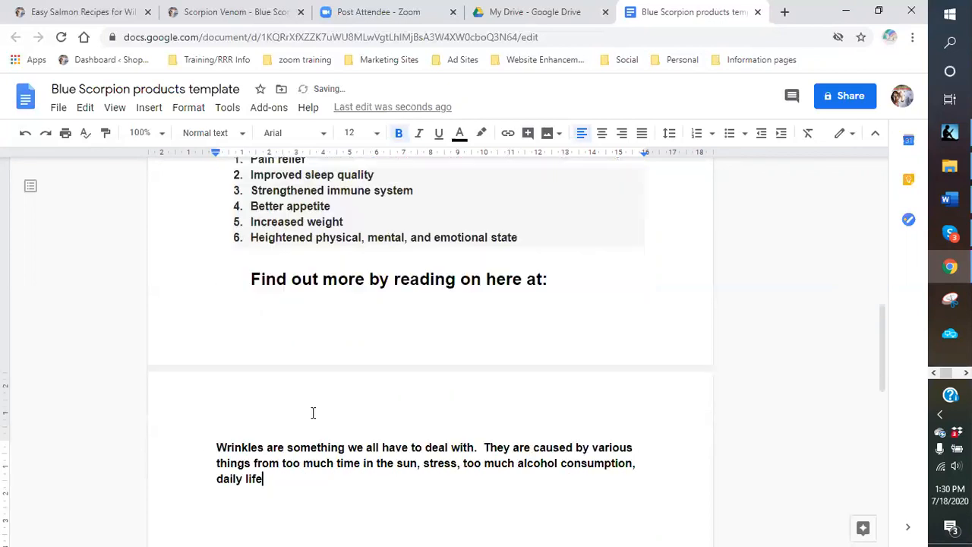
scroll(304, 371, "up", 3)
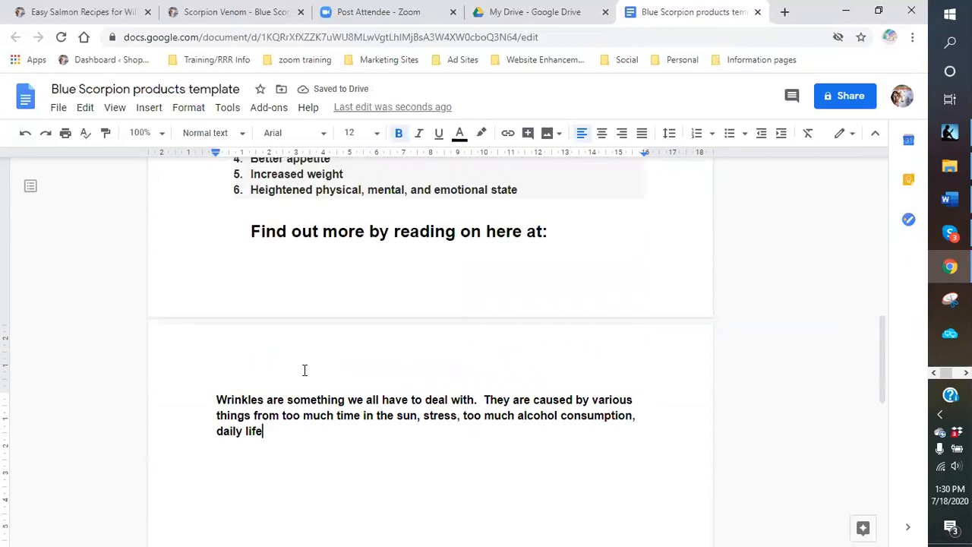
scroll(304, 371, "down", 2)
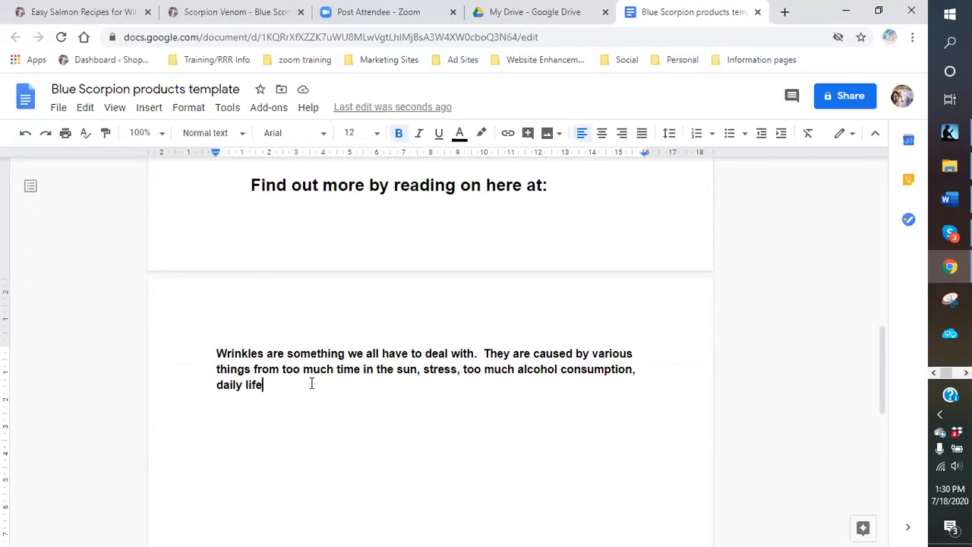
type(", an")
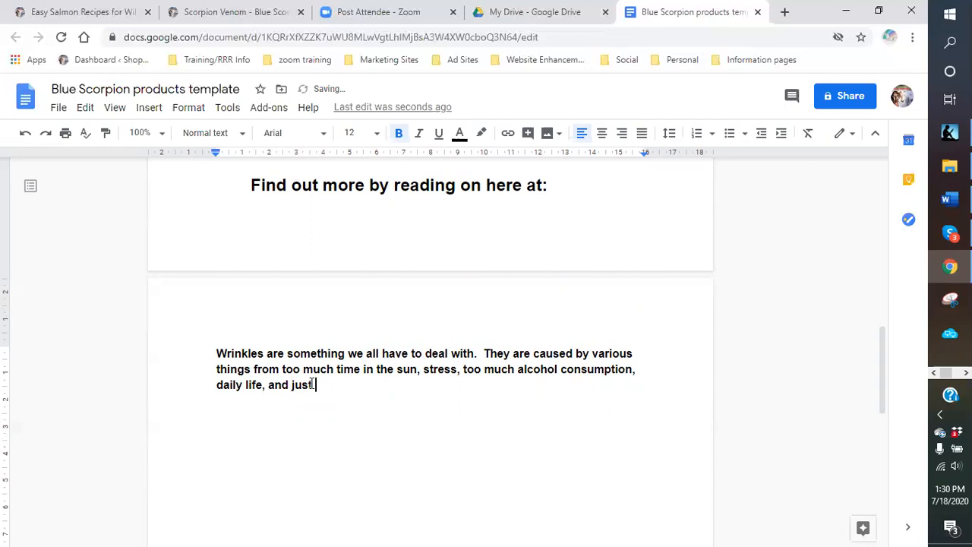
type("d just")
type(" ad")
type("ing in ger")
type("er")
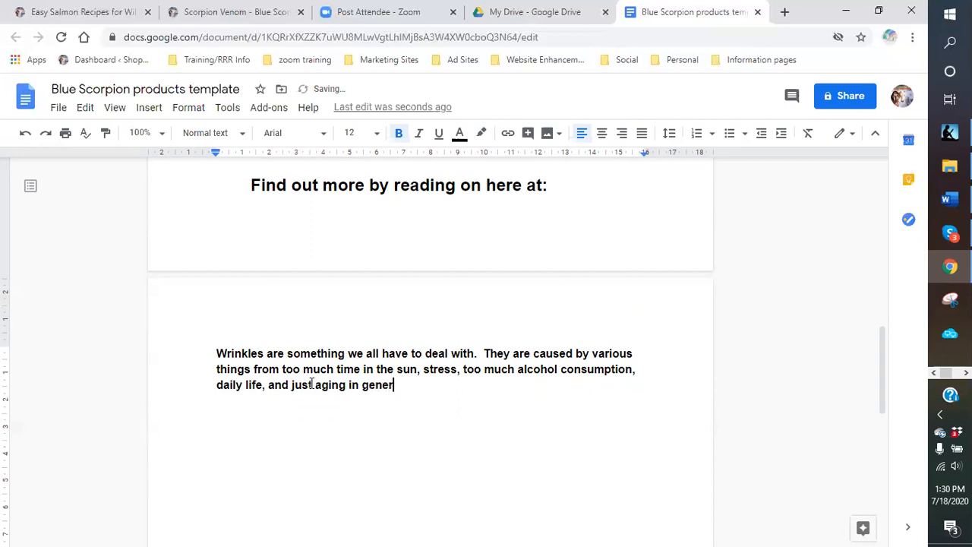
type("al.  Well now")
left_click(380, 134)
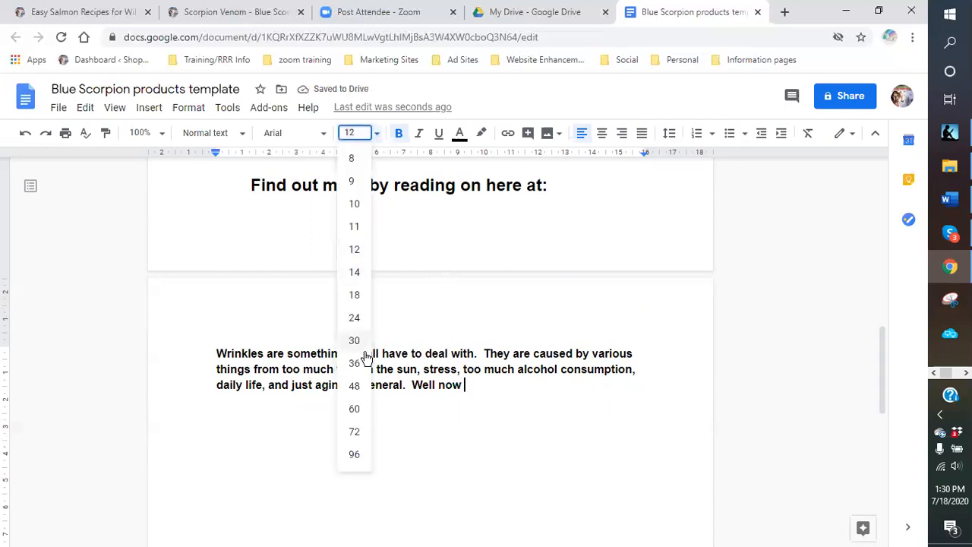
- Select the whole Wrinkles paragraph and set its font size to 18 pt
left_click(355, 295)
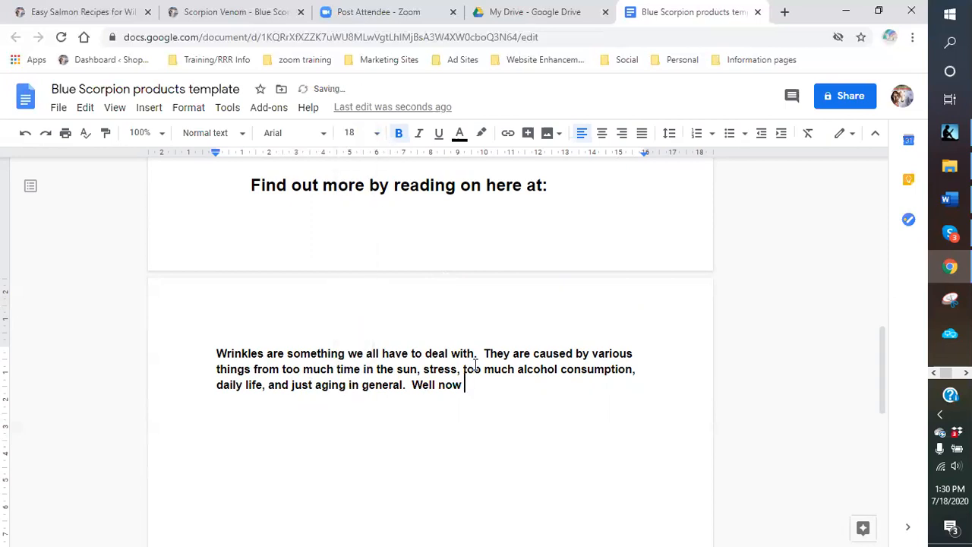
left_click_drag(479, 386, 265, 187)
left_click(378, 133)
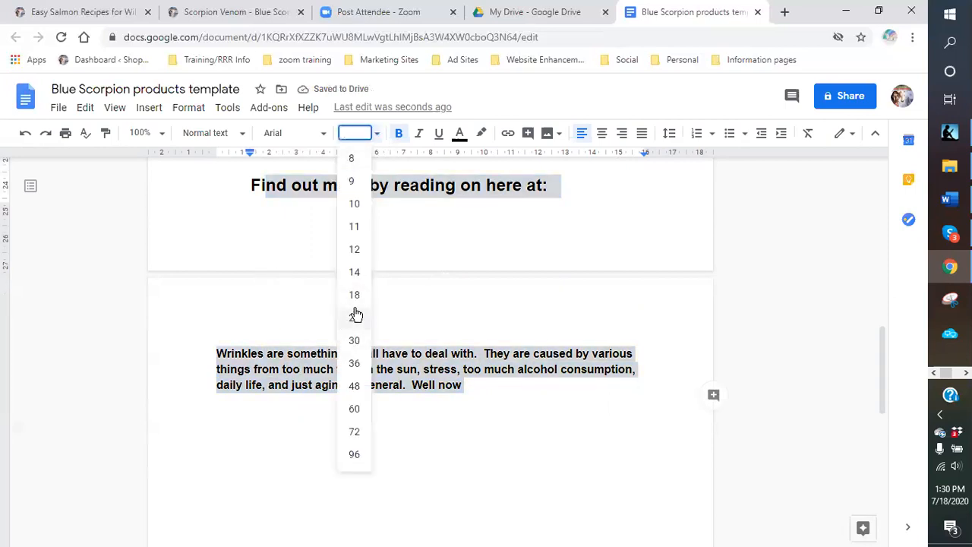
left_click(354, 295)
left_click(332, 450)
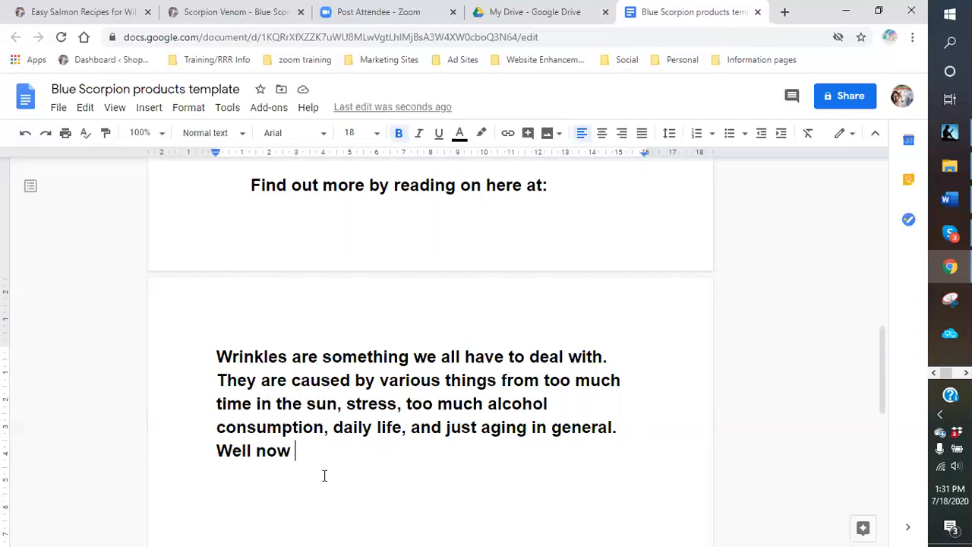
- Continue the paragraph after 'Well now' with 'can get the chance to defy'
key("Return")
type("you")
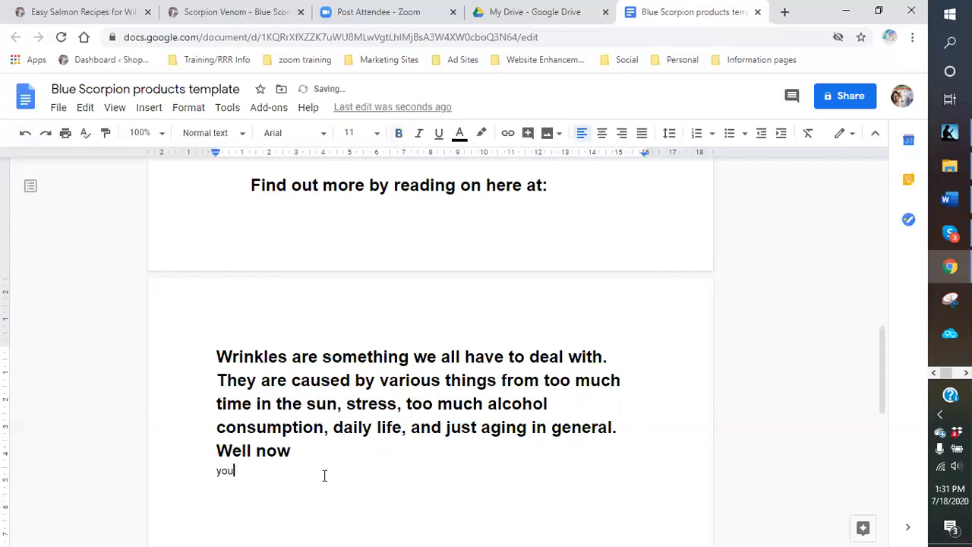
key("BackSpace")
key("BackSpace")
key("shift+Left")
type("can get the change")
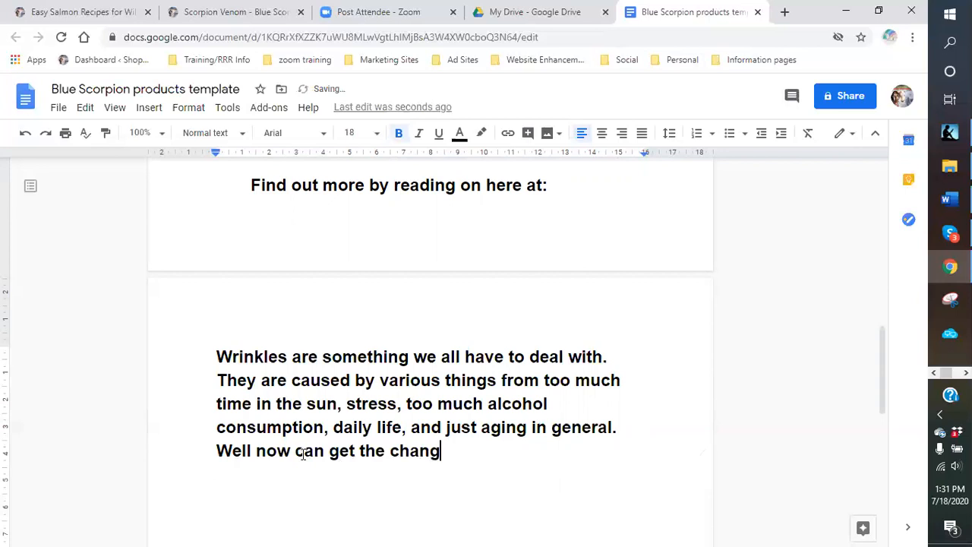
key("BackSpace")
key("BackSpace")
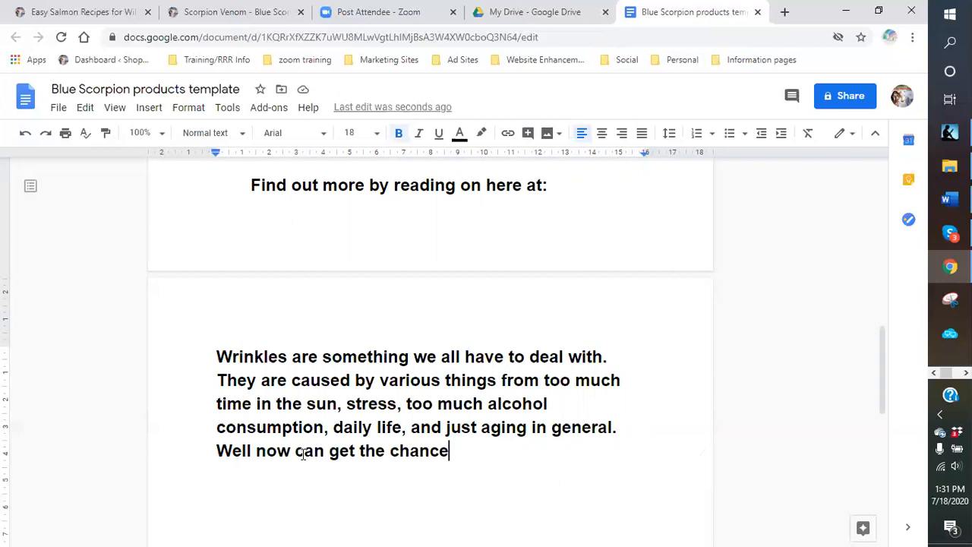
type("to dr")
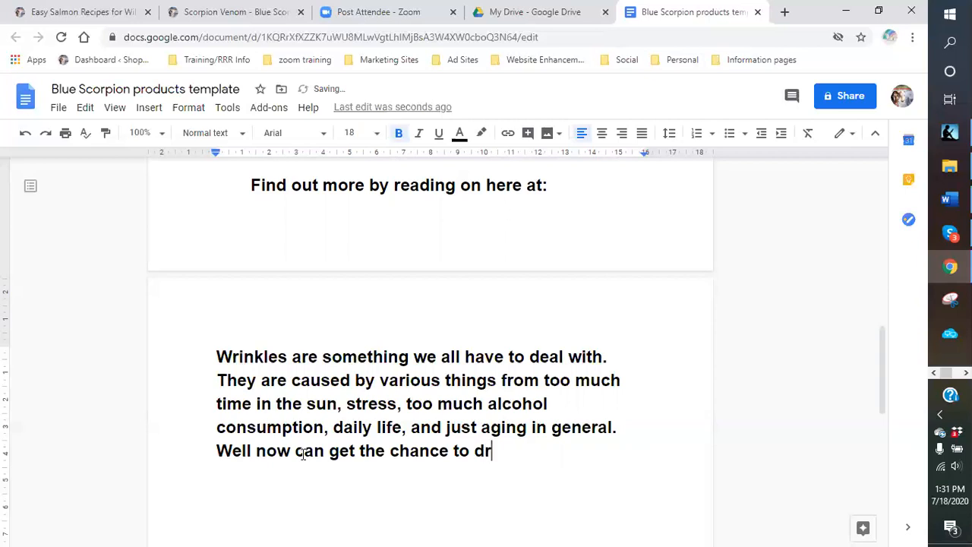
key("BackSpace")
type("efy")
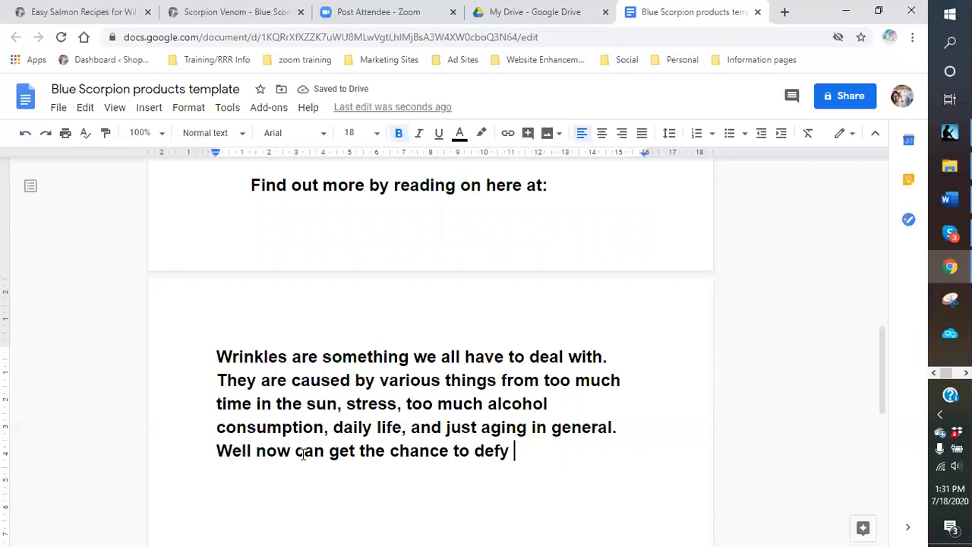
- Add 'the wrinkle monster. By using MRVL products featuring the'
type("the ")
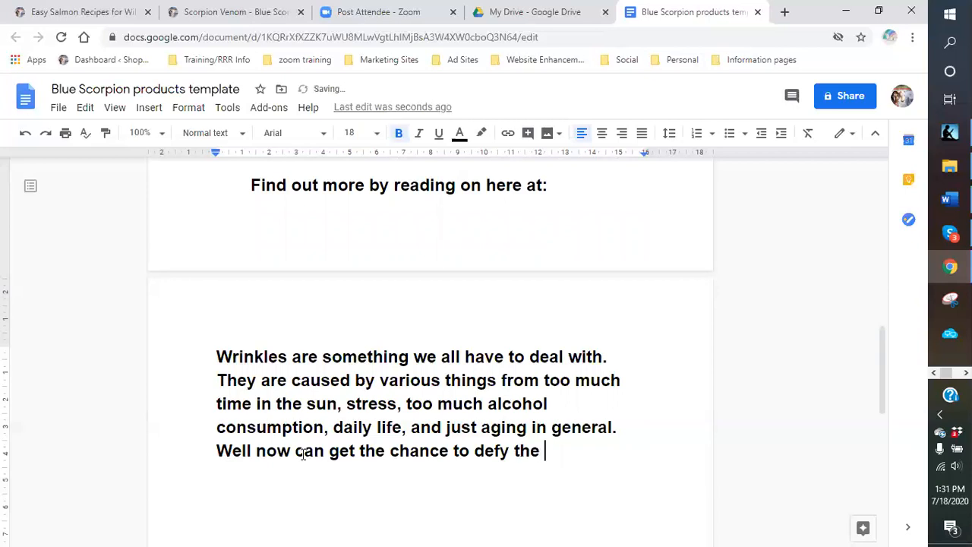
type("wrinkk")
key("BackSpace")
type("le monster")
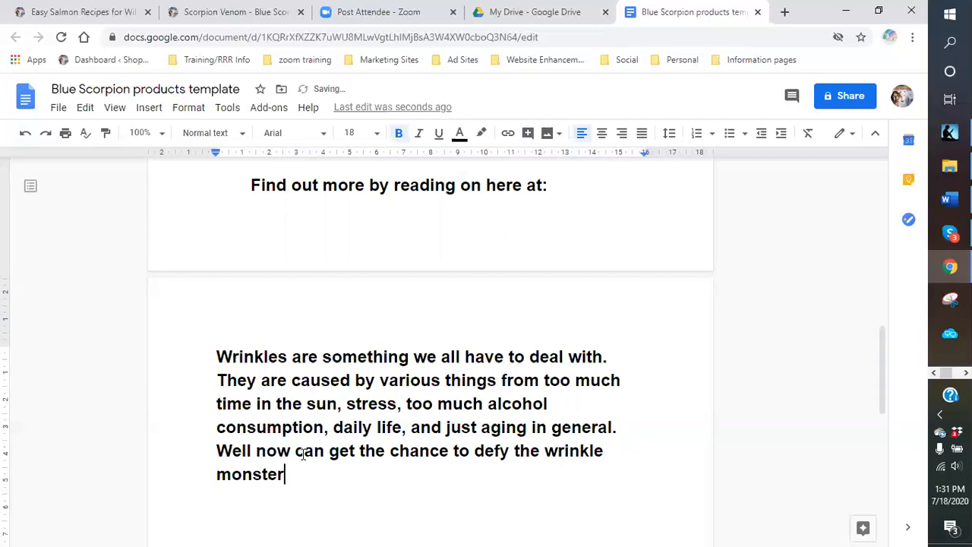
type(".  By tr")
key("BackSpace")
key("BackSpace")
type("us")
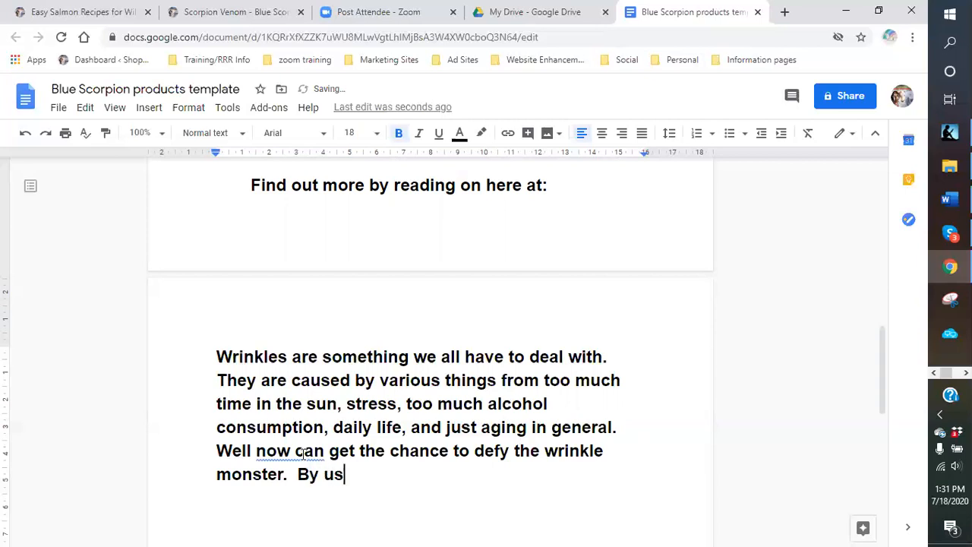
type("ing MRVL")
key("BackSpace")
type("VL products ")
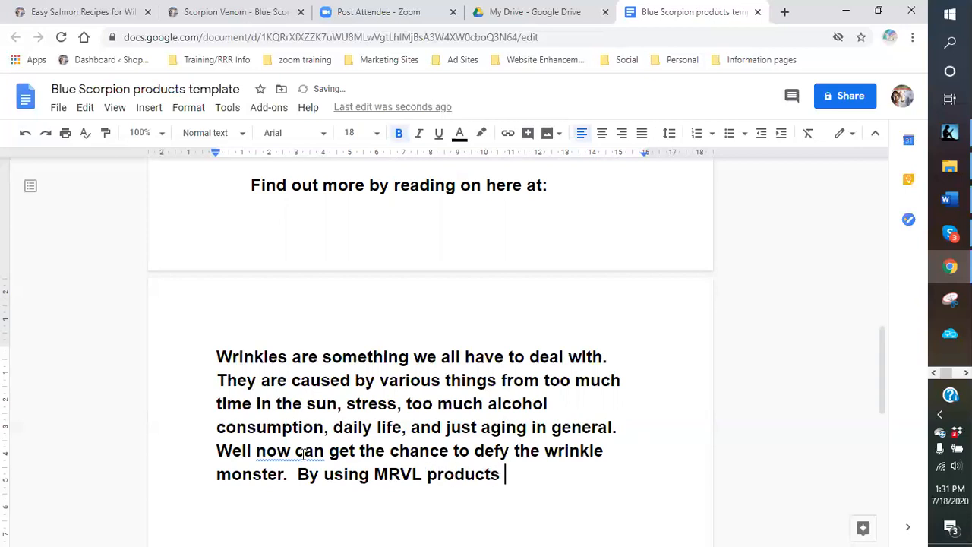
type("featuring the")
- Finish the sentence with 'Blue Scorpion Peptides.', correcting typos along the way
key("BackSpace")
type("ing the b")
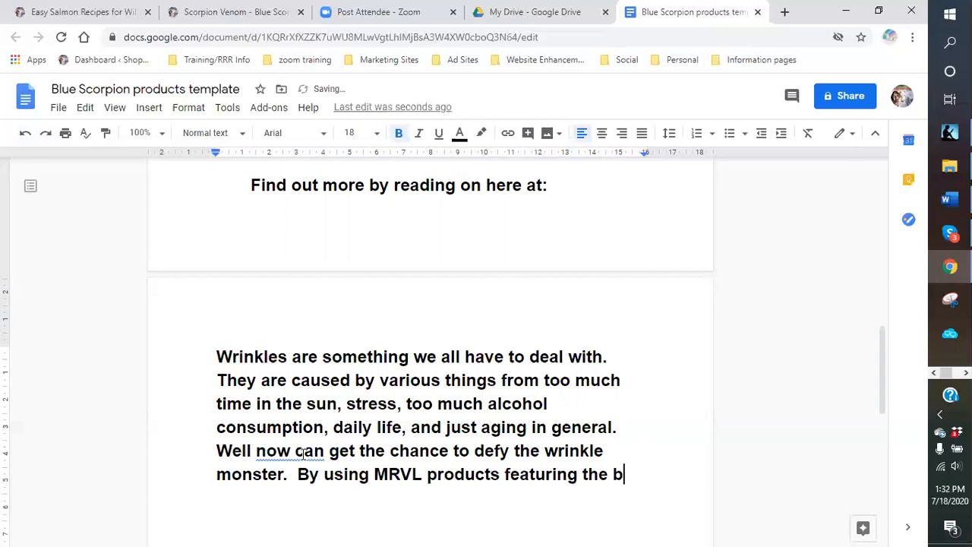
key("BackSpace")
type("Blue Scro")
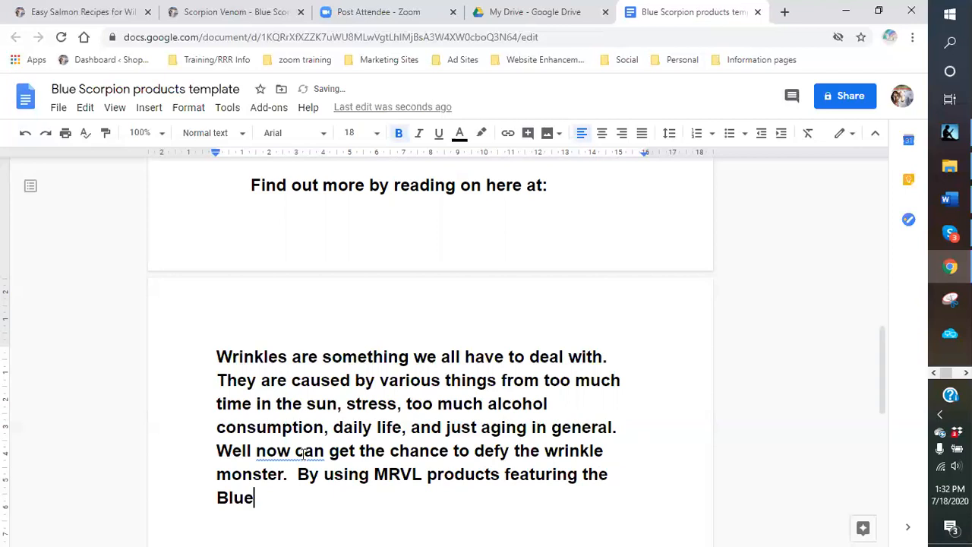
key("BackSpace")
key("BackSpace")
type("orp")
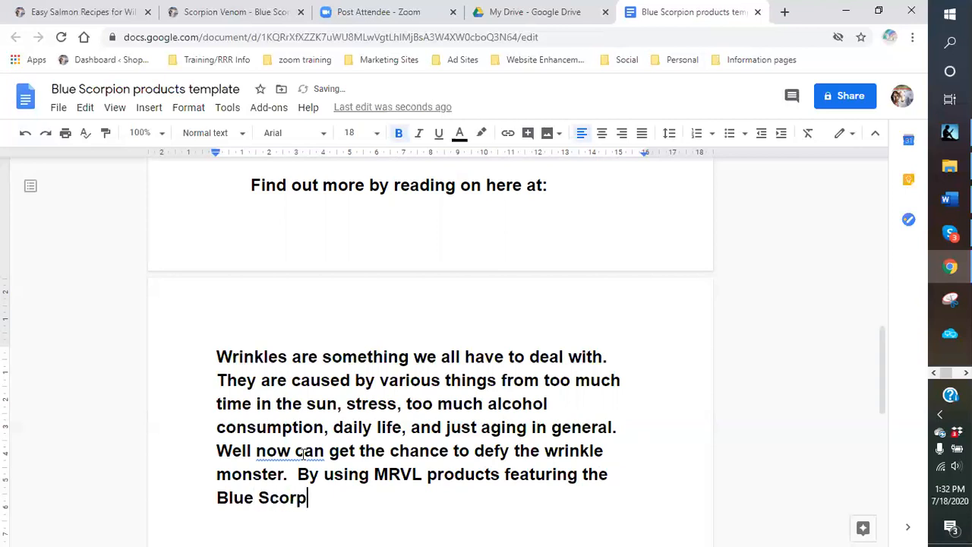
type("ion Pe")
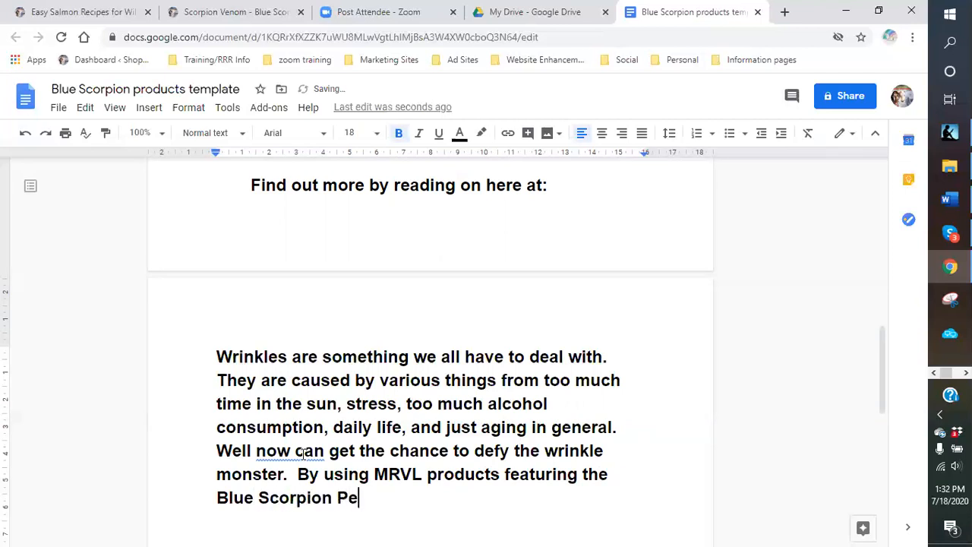
type("ptieds")
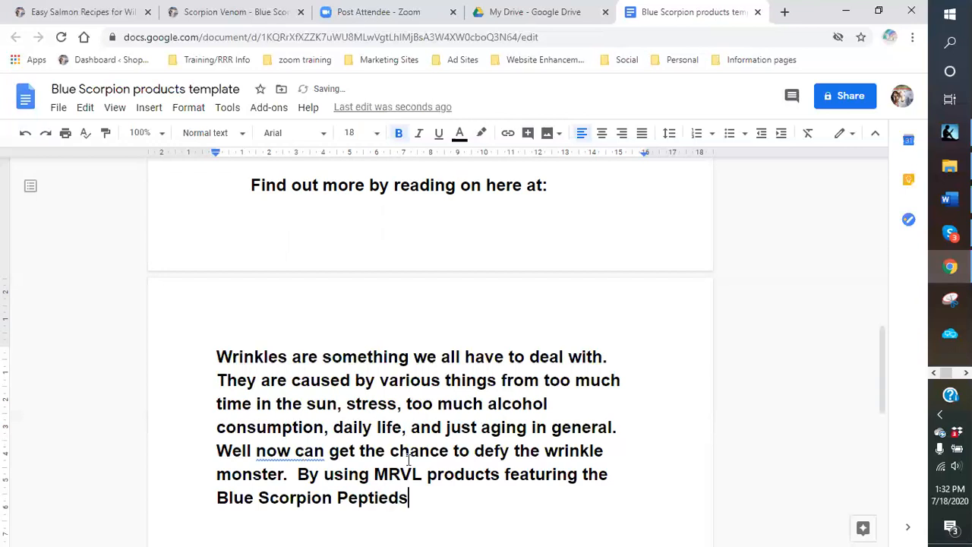
scroll(810, 408, "down", 1)
scroll(810, 408, "down", 2)
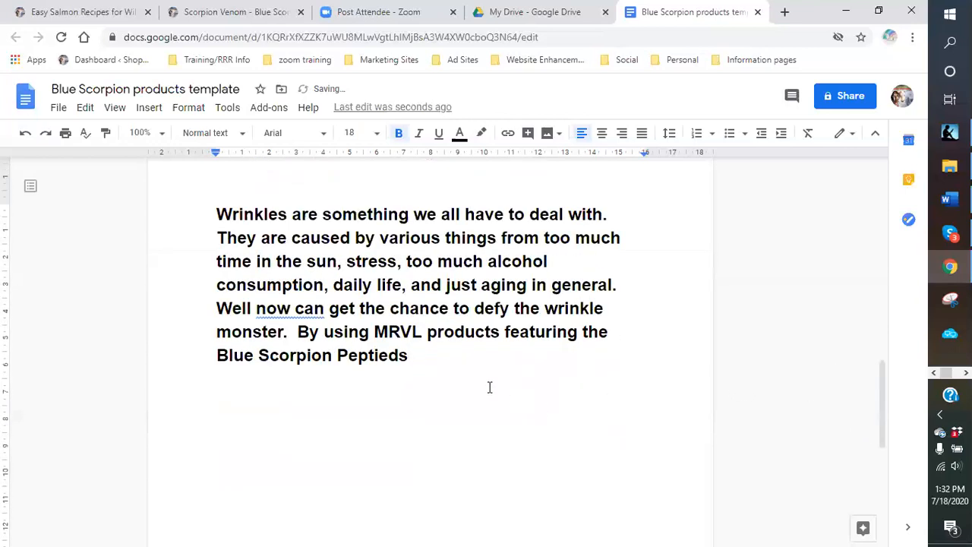
key("BackSpace")
key("BackSpace")
key("BackSpace")
type("des.")
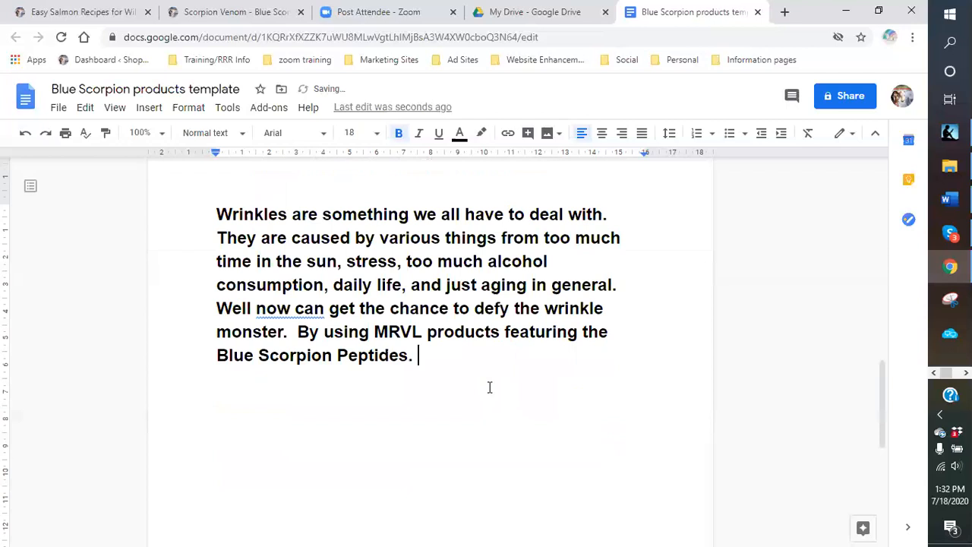
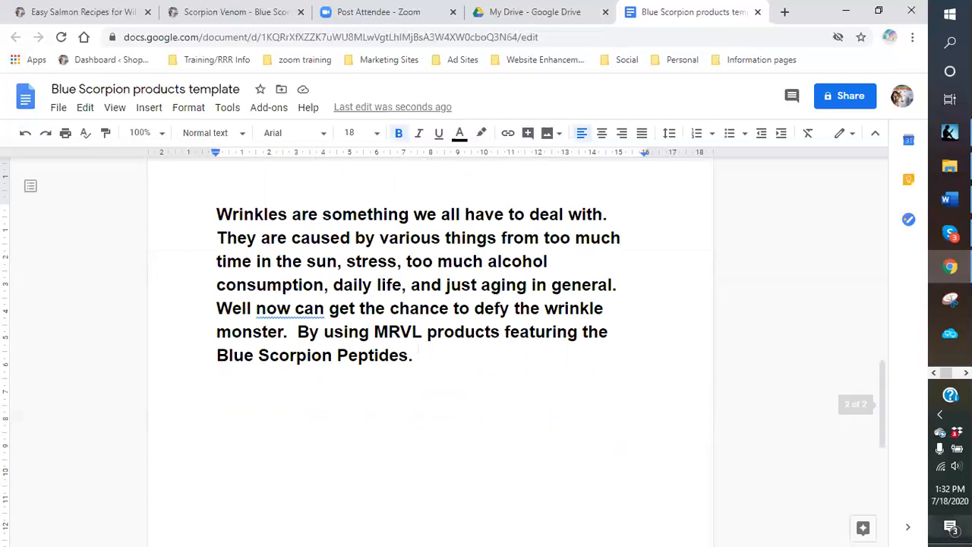
- Start an empty numbered list on a new line right after 'Blue Scorpion Peptides.'
left_click(966, 373)
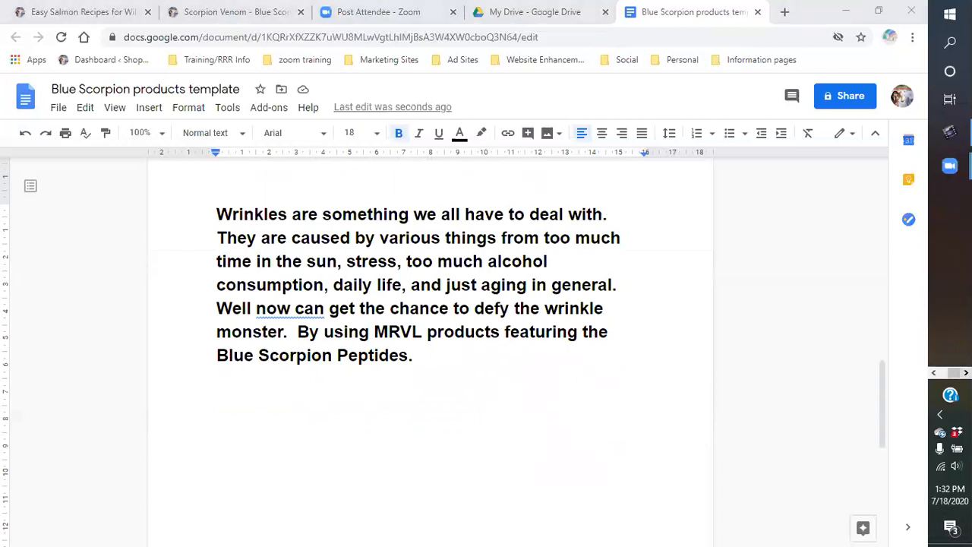
mouse_move(950, 165)
left_click(461, 360)
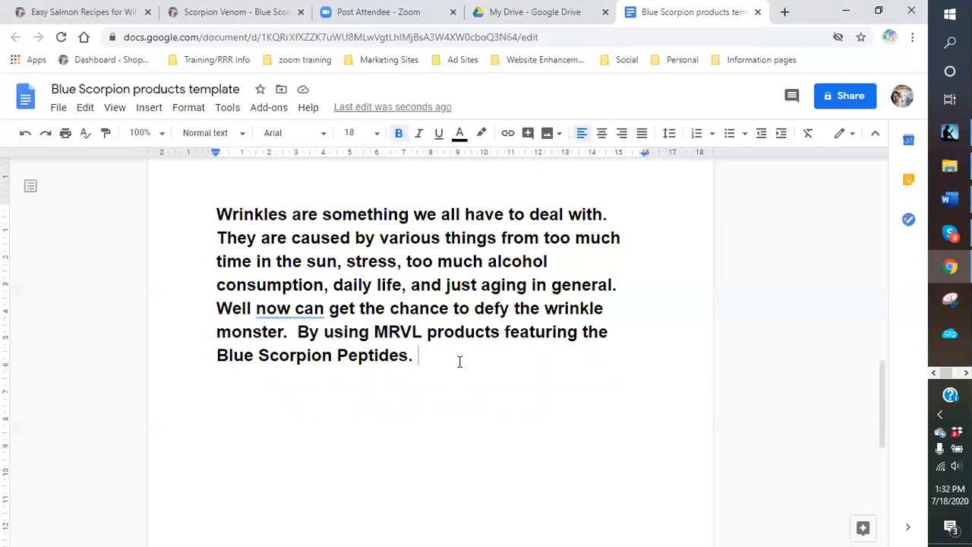
key("Return")
left_click(698, 133)
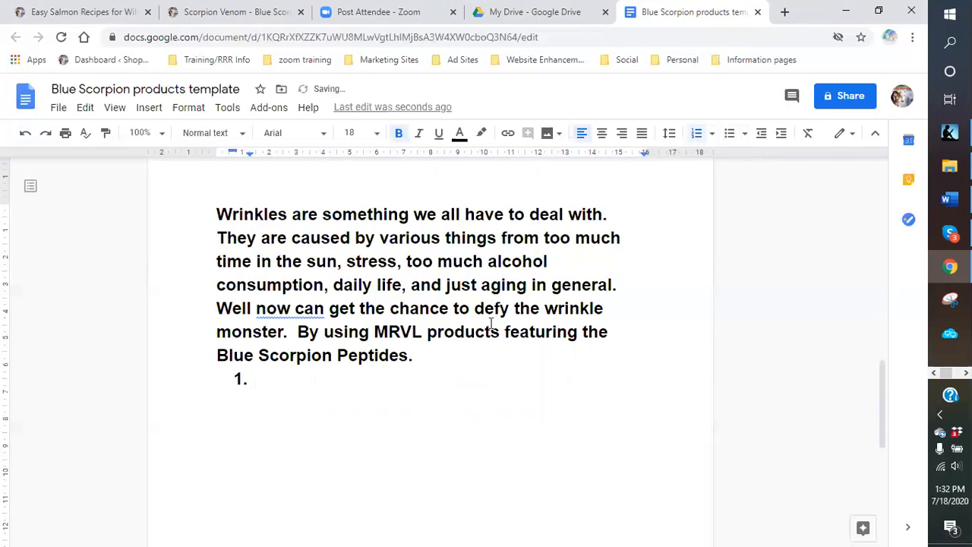
- Add list items 'Extract from the Blue Scorpion' and 'No side effects', fixing typos
type("Extract from the Blue Scop")
key("BackSpace")
type("rop")
key("BackSpace")
key("BackSpace")
type("pion")
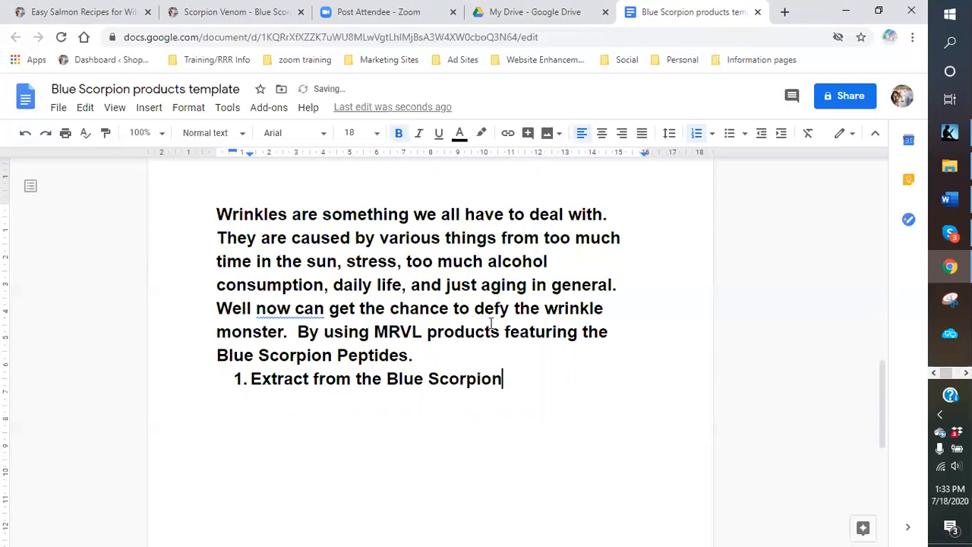
key("Return")
type("No side effects")
- Add items 'Natural herbs and vitamins added' and 'No artificial preservatives or coloring'
key("Return")
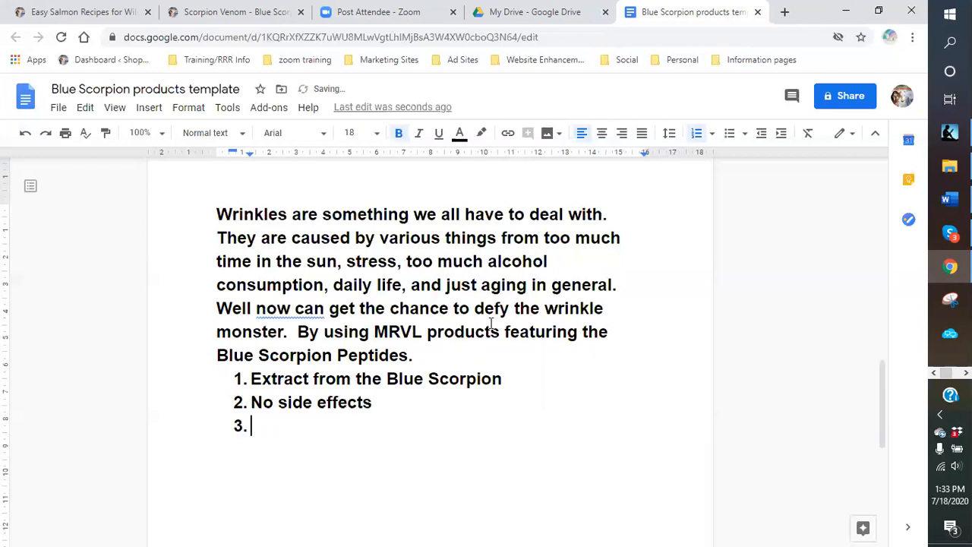
type("Natural")
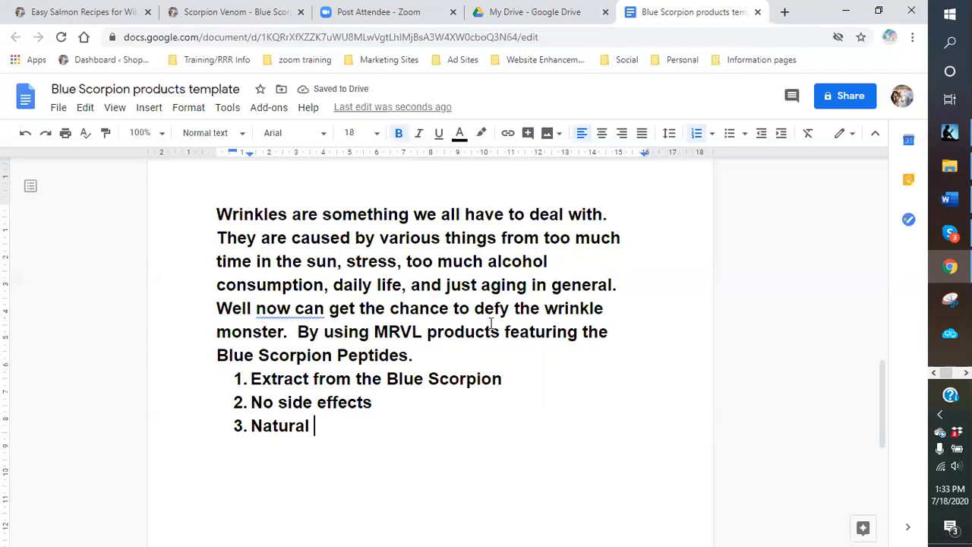
type("her")
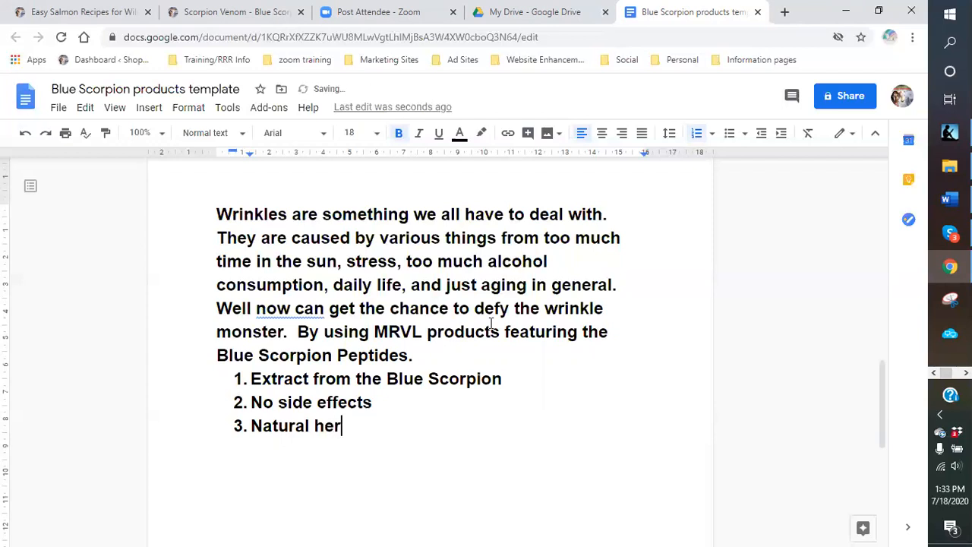
type("bs and vitami")
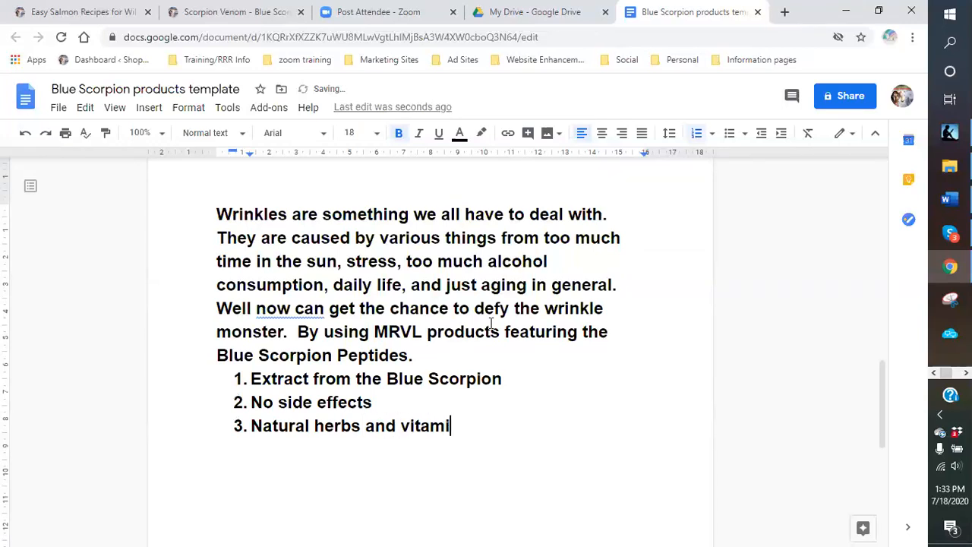
type("ns added.")
key("BackSpace")
key("Return")
type("No at")
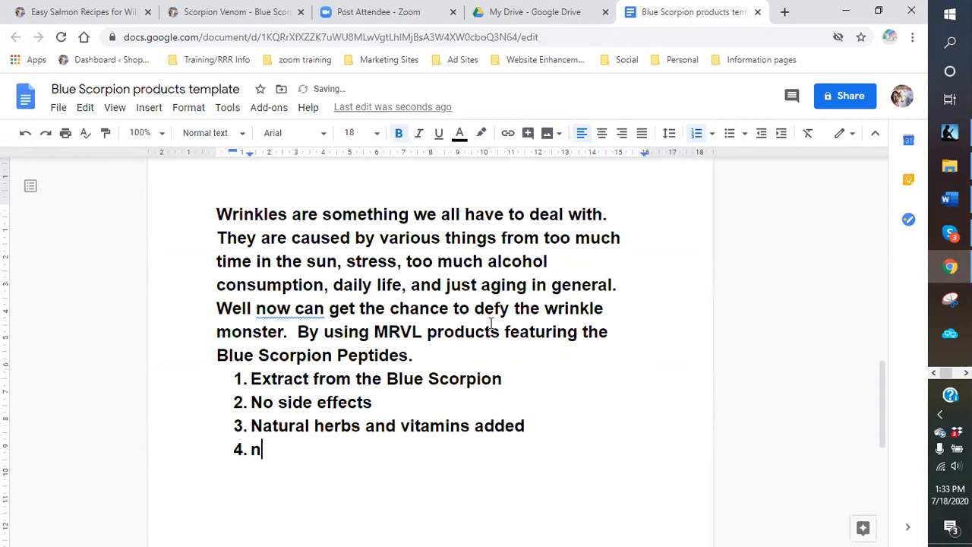
key("BackSpace")
type("rti")
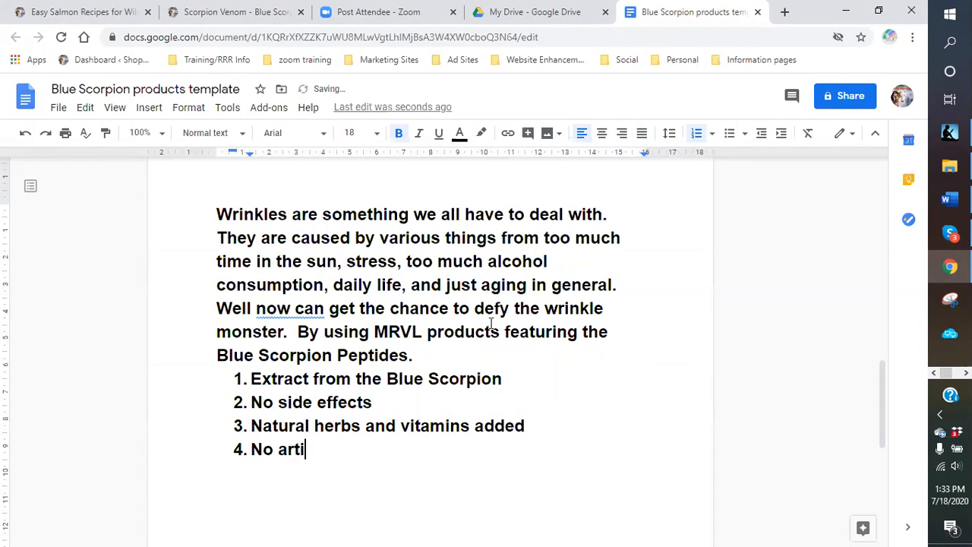
type("ficial pre")
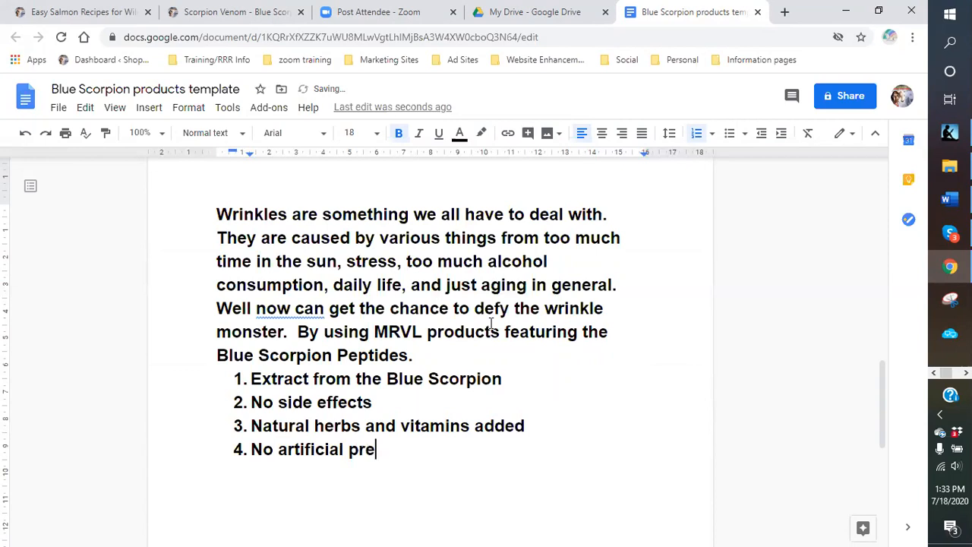
type("servatives")
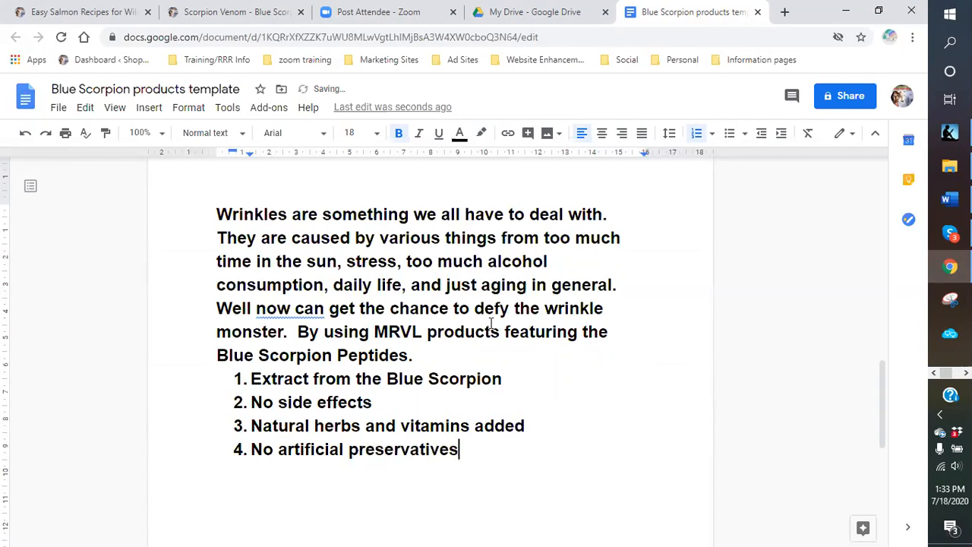
type(" or coloring")
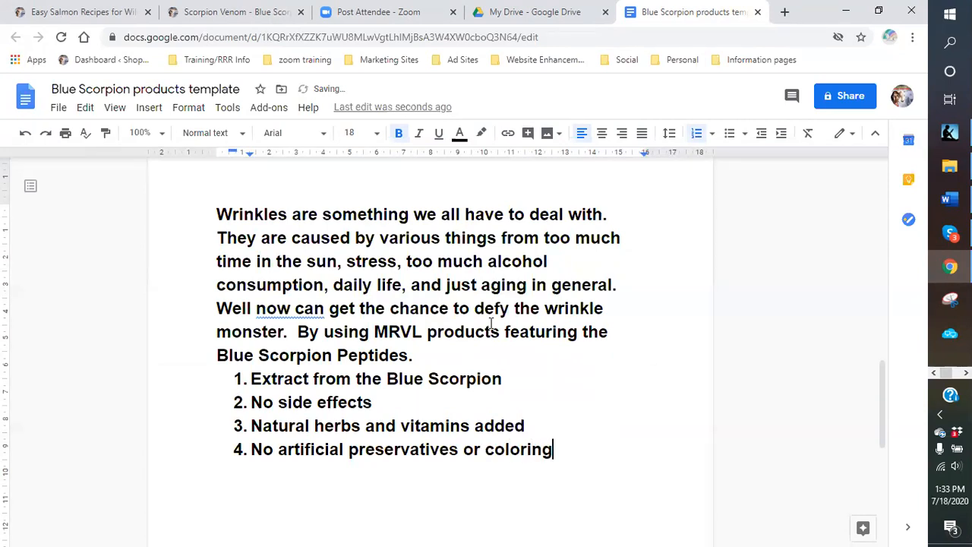
- Review the list, then start an empty fifth item after 'No artificial preservatives or coloring'
scroll(615, 277, "up", 5)
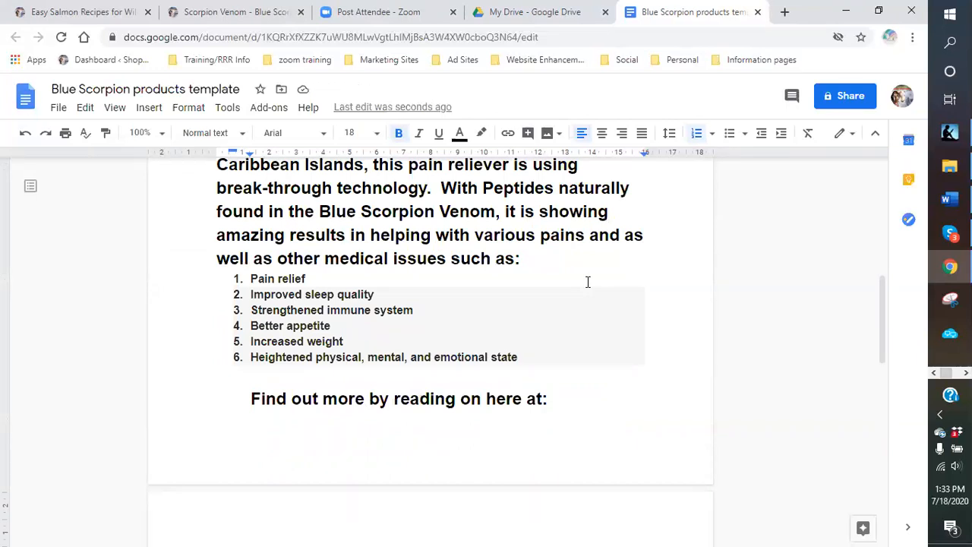
scroll(587, 282, "down", 9)
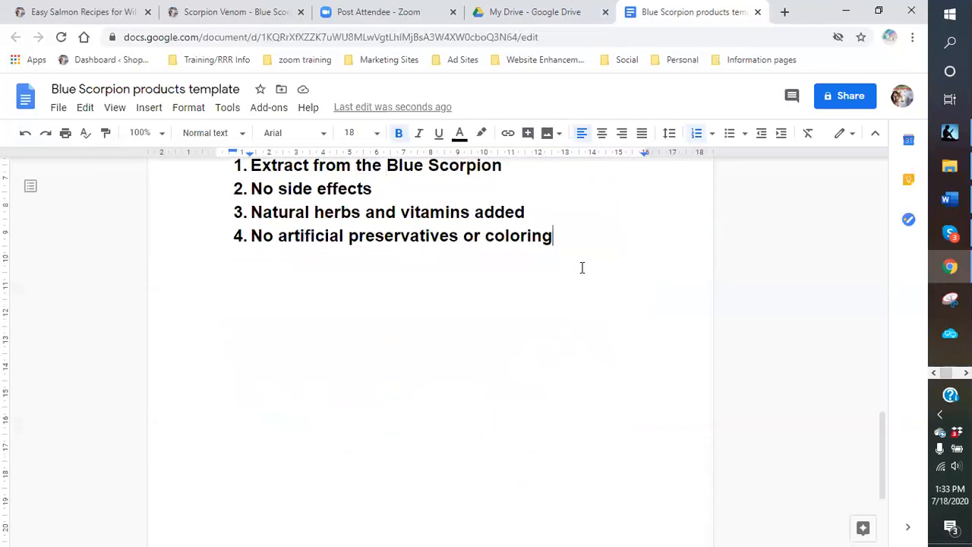
scroll(570, 262, "up", 1)
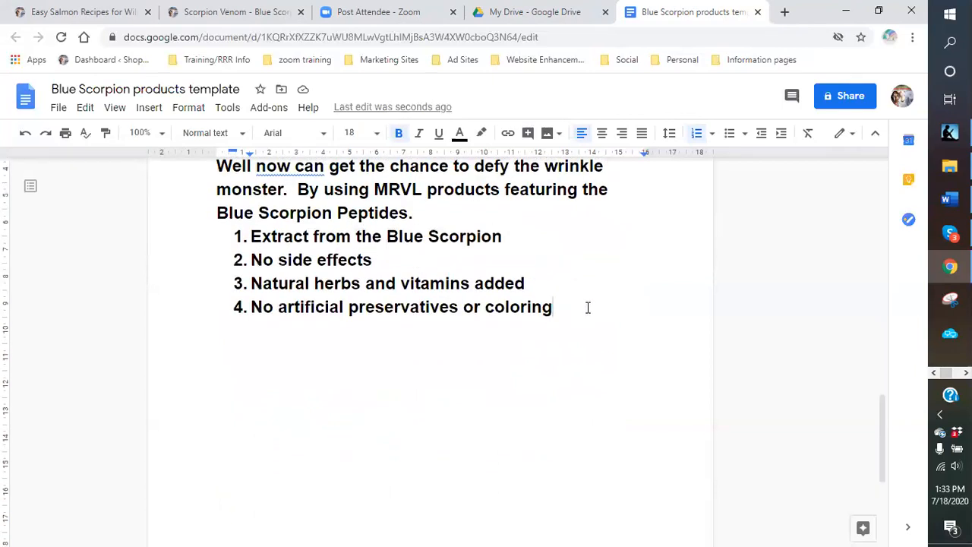
key("Return")
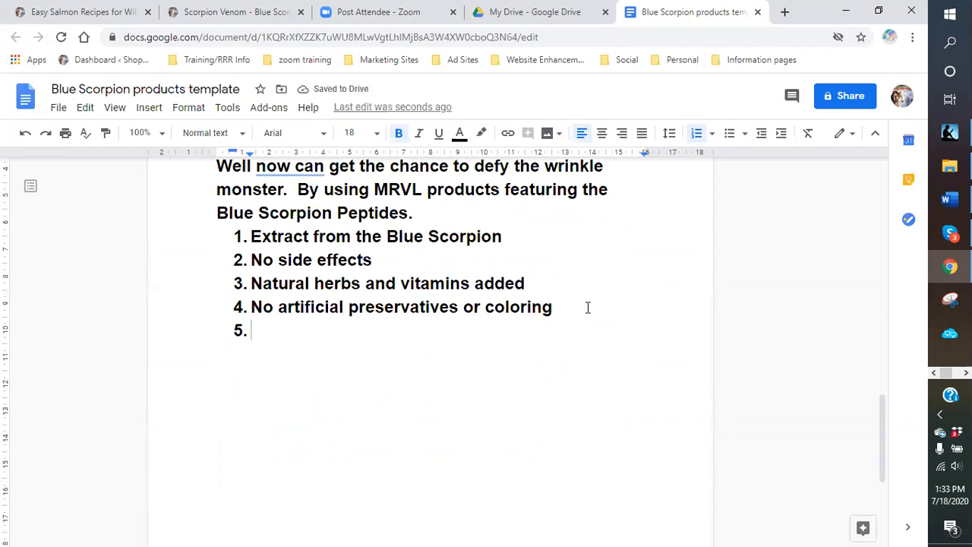
- Type item 5: 'Visible relief of fine lines and wrinkles in a matter of just a few uses'
type("Visable")
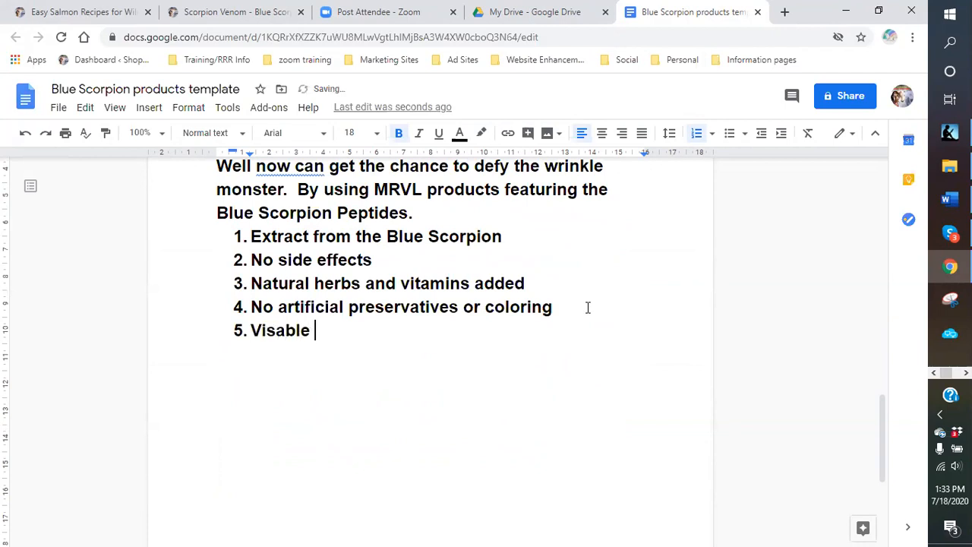
key("BackSpace")
key("BackSpace")
key("BackSpace")
key("BackSpace")
key("BackSpace")
type("ible rel")
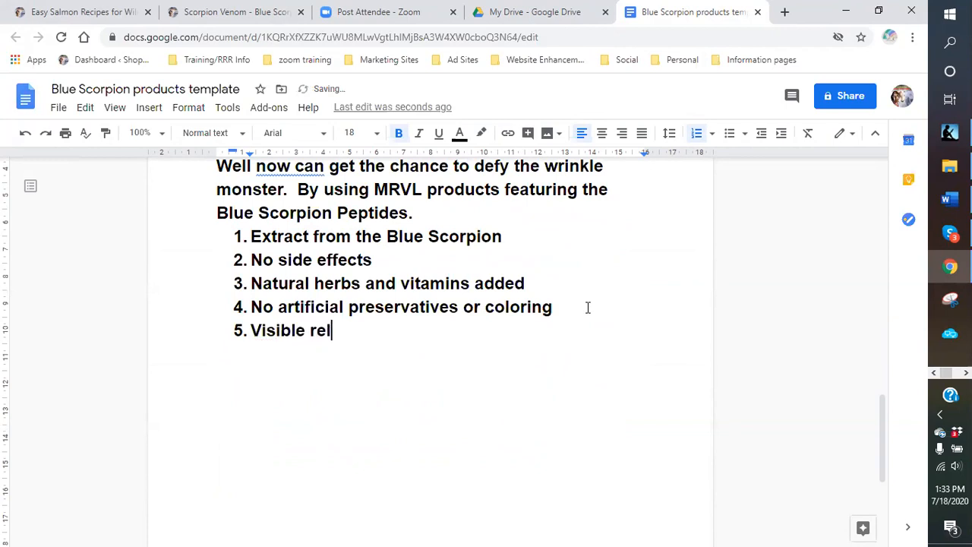
type("ief of fine lines and re")
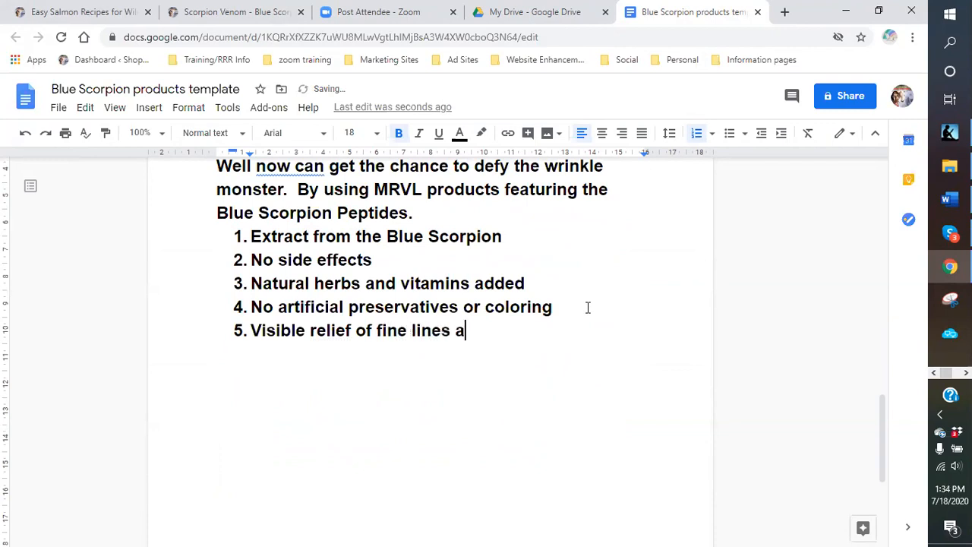
key("BackSpace")
key("BackSpace")
type("wrinkles in a matter ")
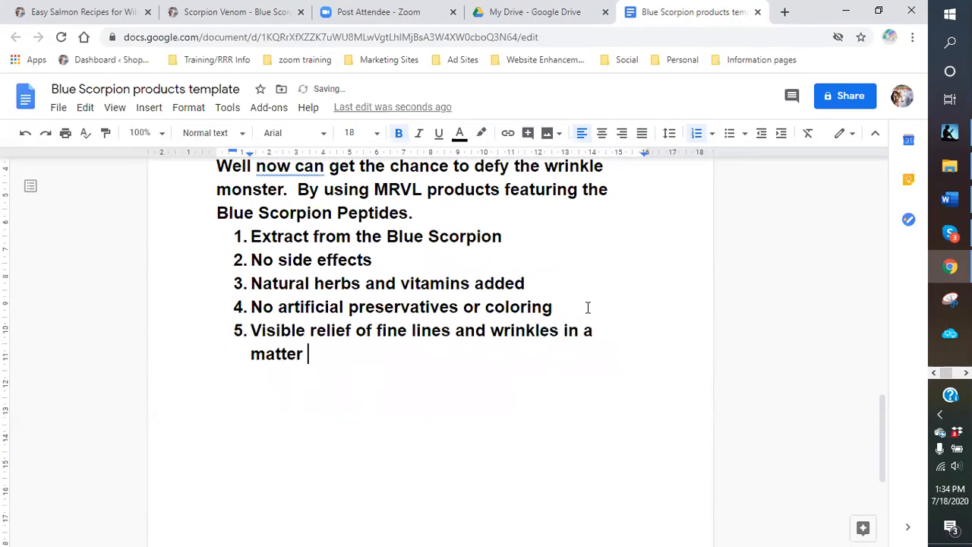
type("of")
type(" just ")
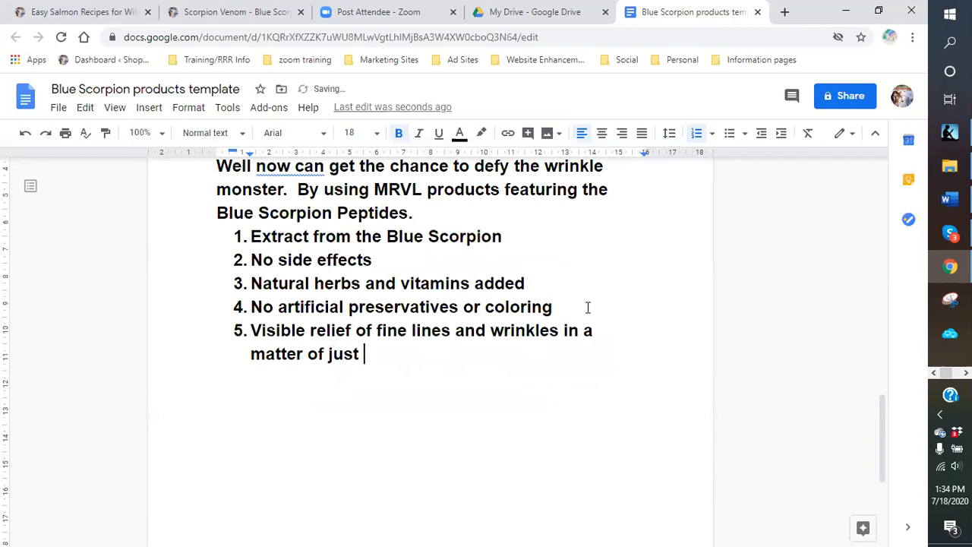
type("a few uses")
- Add item 6: 'Healthier looking and youthful appearance to skin'
key("Return")
type("he")
key("BackSpace")
key("BackSpace")
type("He")
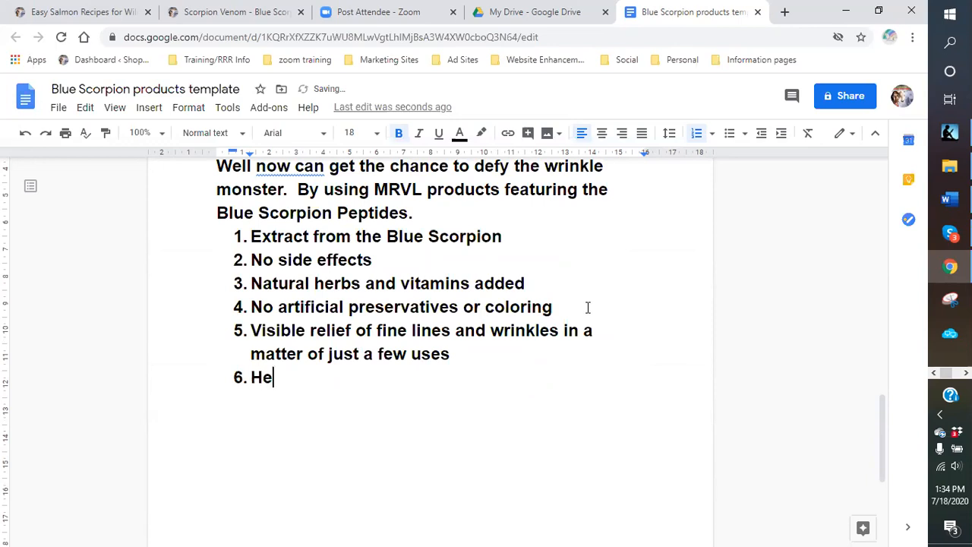
type("althy")
key("BackSpace")
type("ier ")
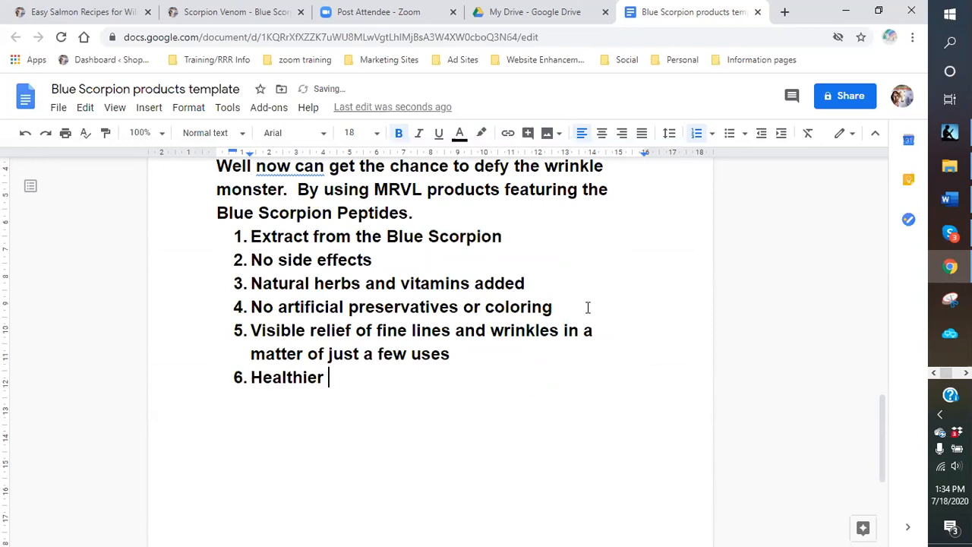
type("looking and you")
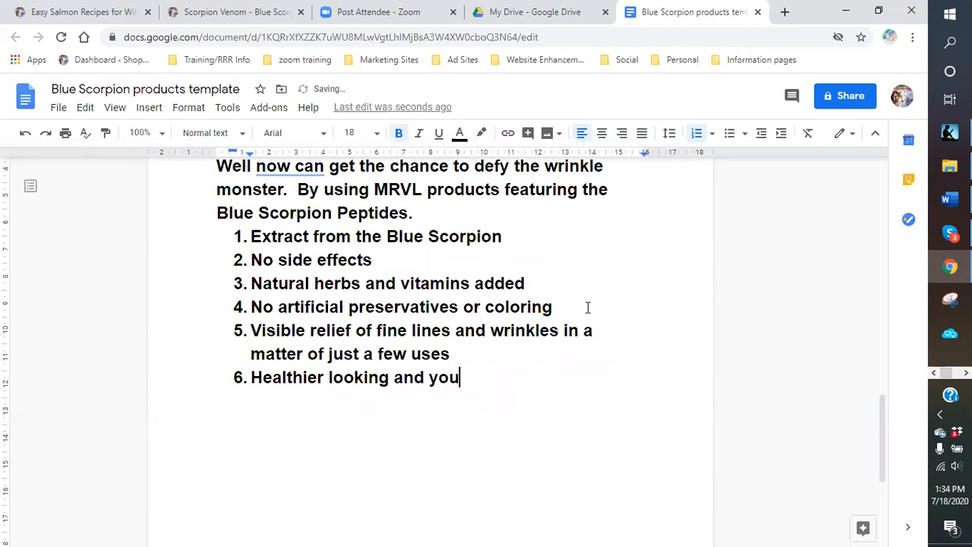
type("thful appearance to skin")
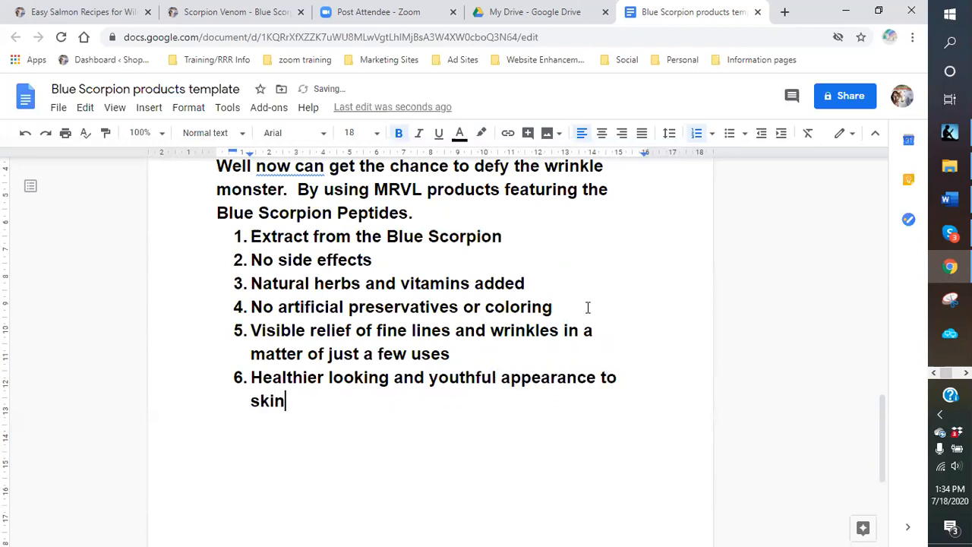
- Add item 7 'Get that glowing completion you always wanted' and an empty eighth item
key("Return")
type("Get that glow")
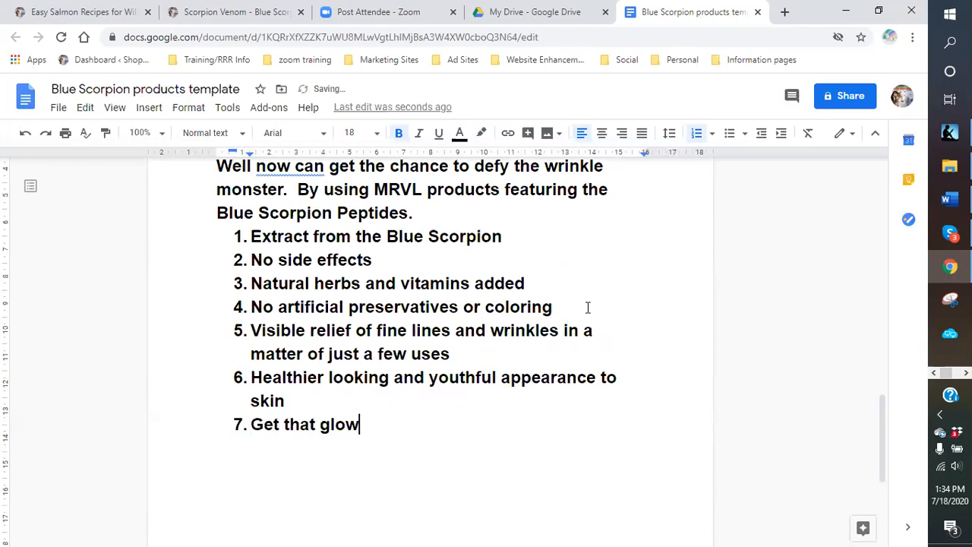
type("ing completio")
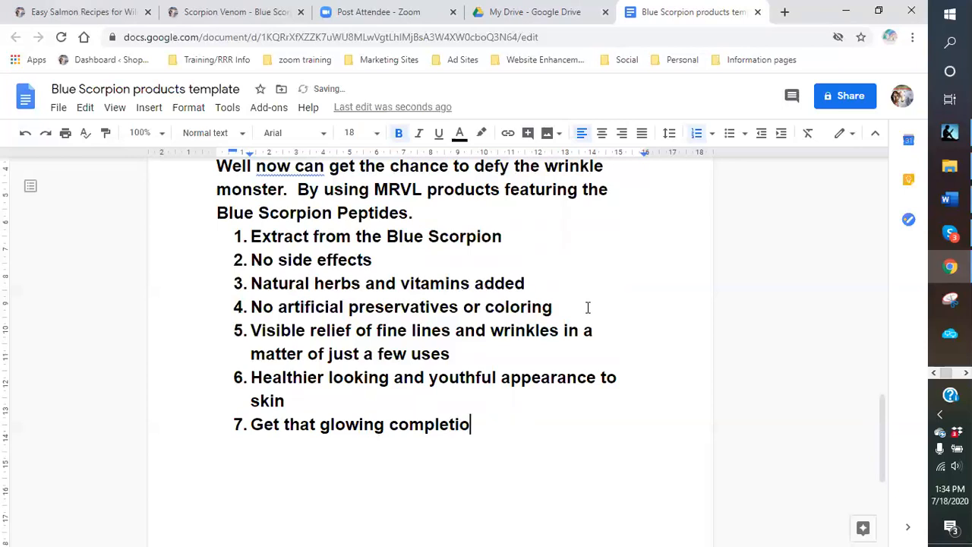
type("n you always wanted")
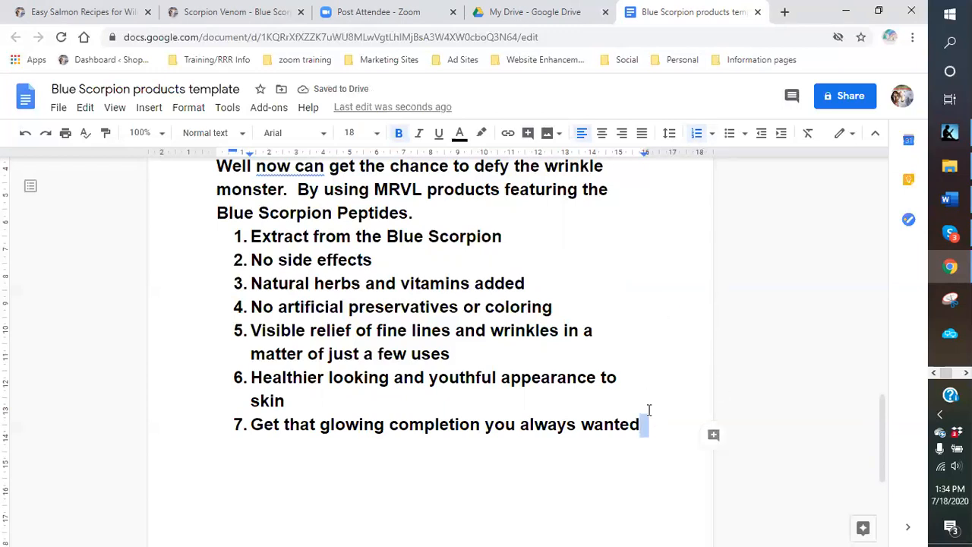
key("Up")
left_click(644, 425)
key("Return")
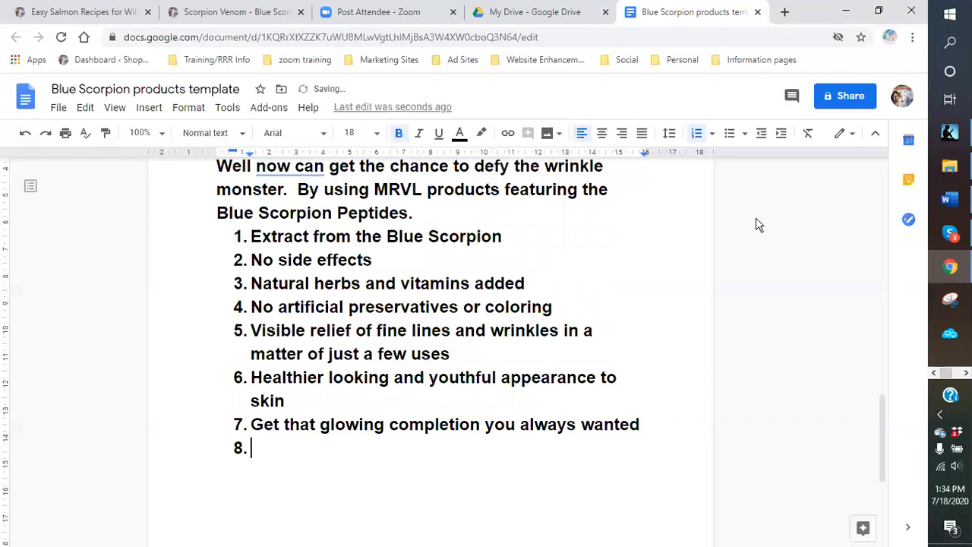
- Fix the misspelling in item 7 to 'complexion' using the spelling suggestion
right_click(430, 427)
left_click(430, 427)
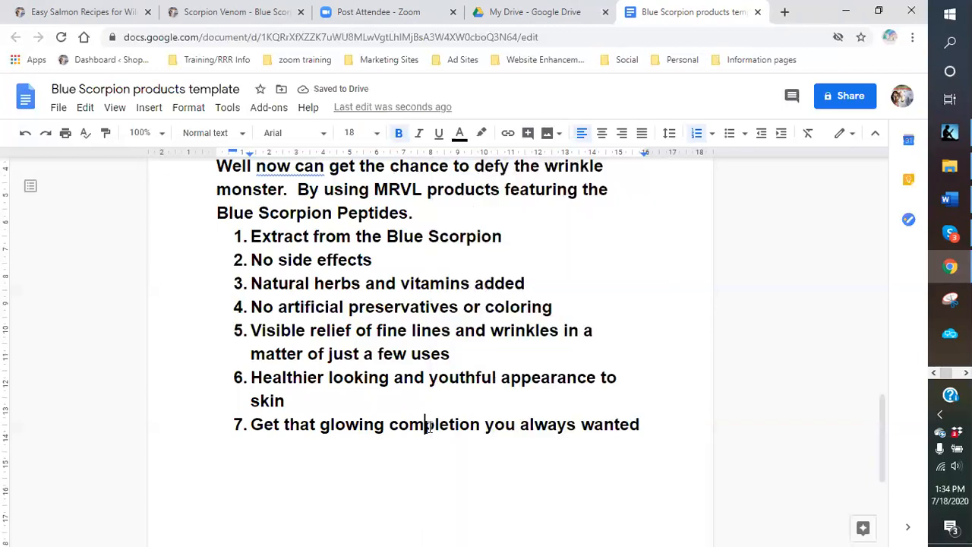
type("c")
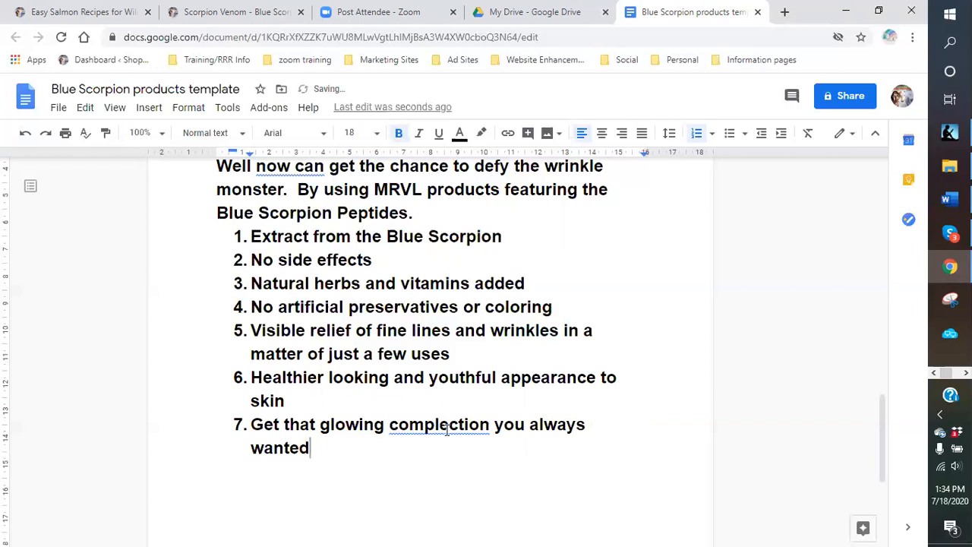
left_click(446, 423)
left_click(492, 313)
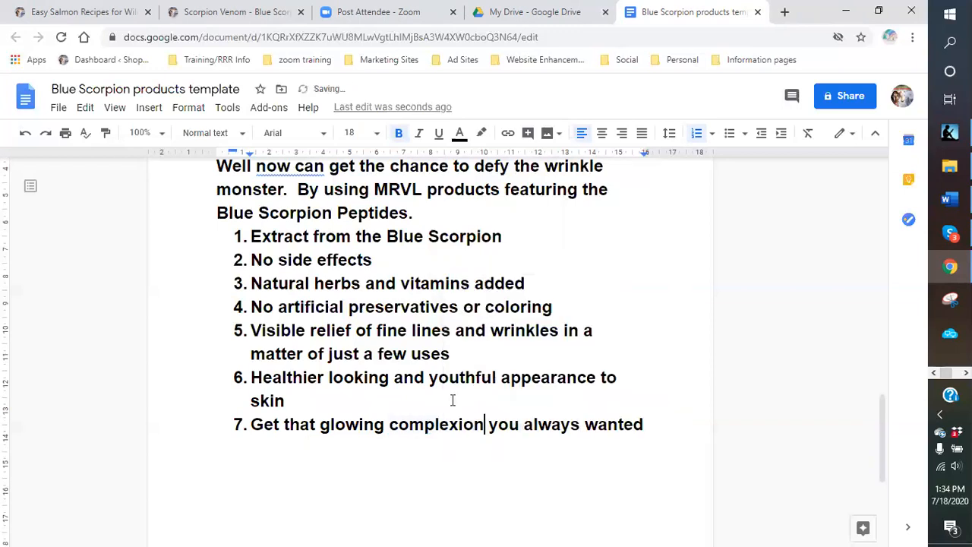
left_click(210, 454)
- Insert the line 'A few facts to note:' between the Peptides sentence and the list
key("Return")
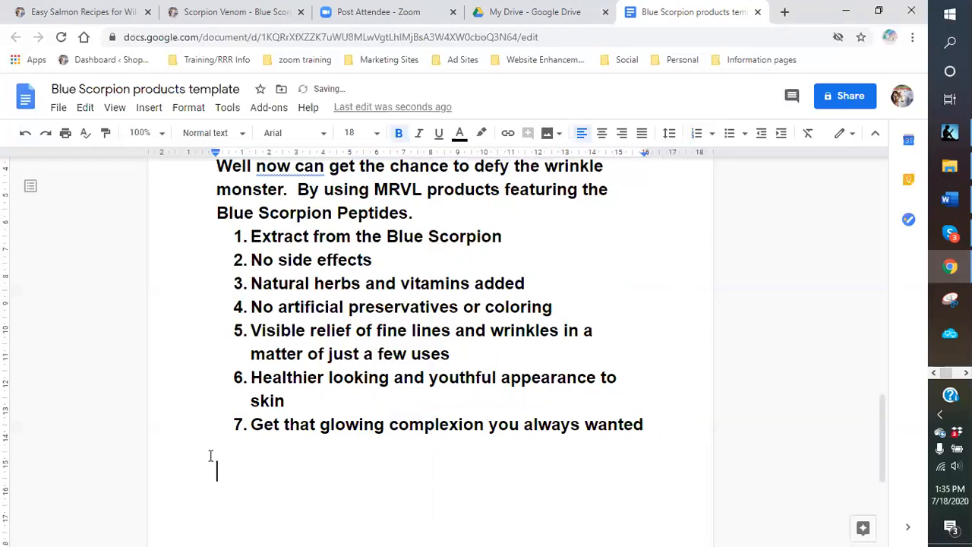
left_click(447, 218)
key("Return")
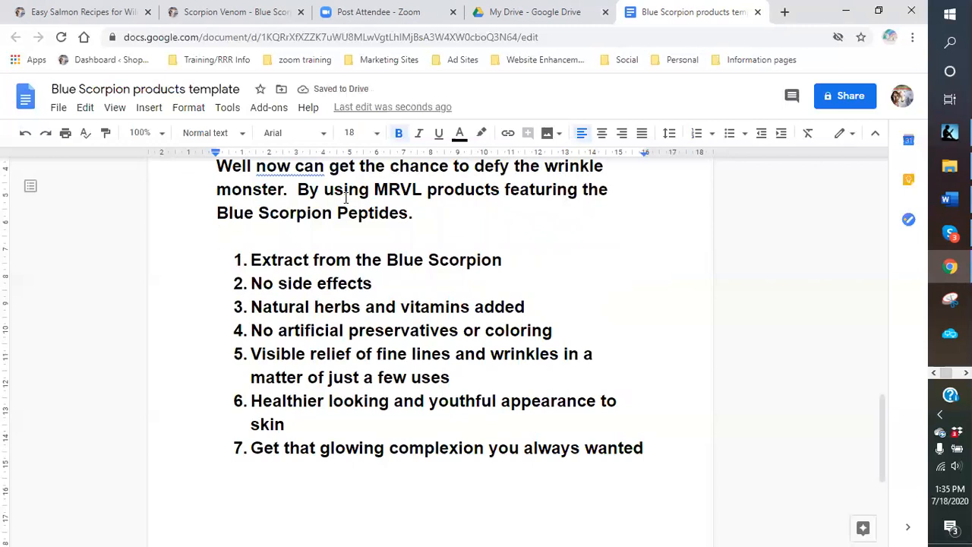
type("A")
key("BackSpace")
key("Return")
type("a")
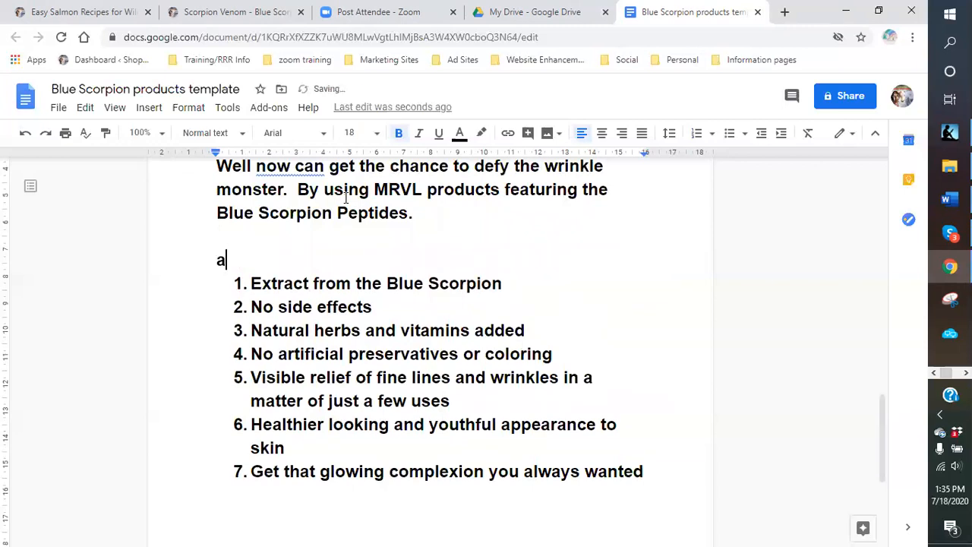
type(" few facts ")
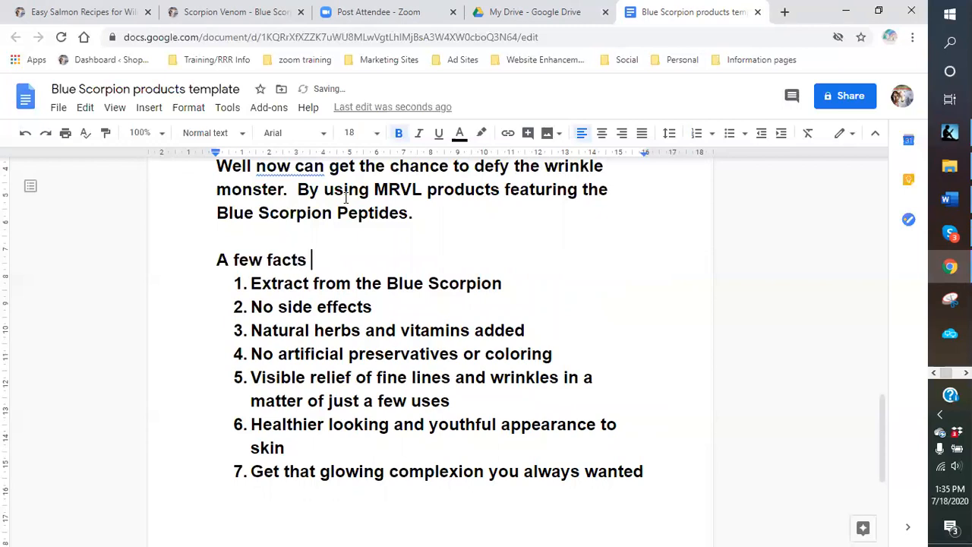
type("to note:")
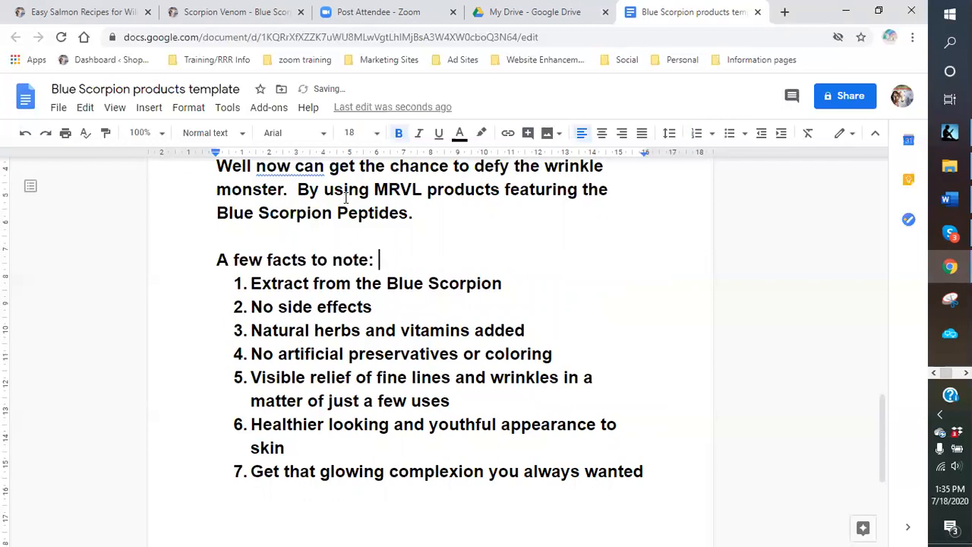
scroll(349, 310, "down", 3)
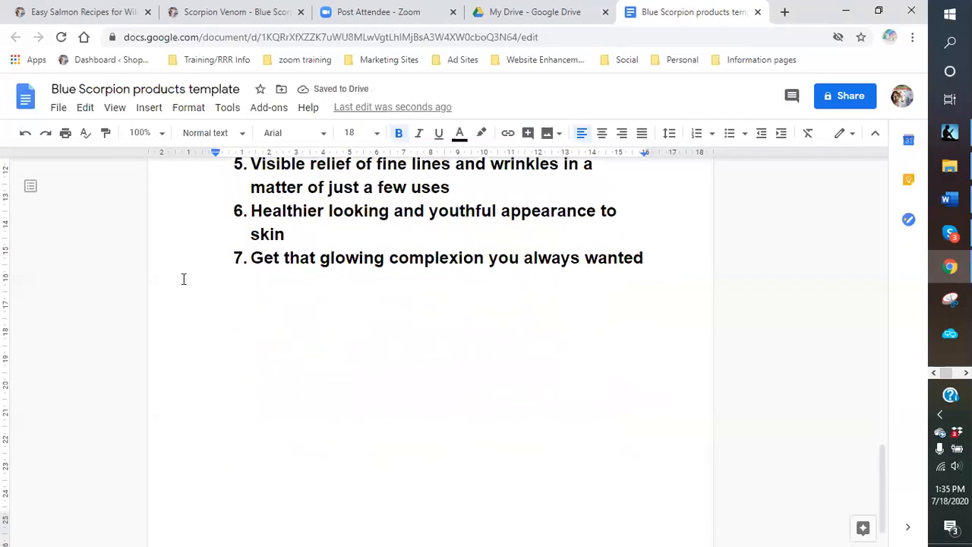
- Below the list, type 'You have tried everything else, why not give this a try and you will be amazed at the results'
left_click(213, 300)
type("You have tried e")
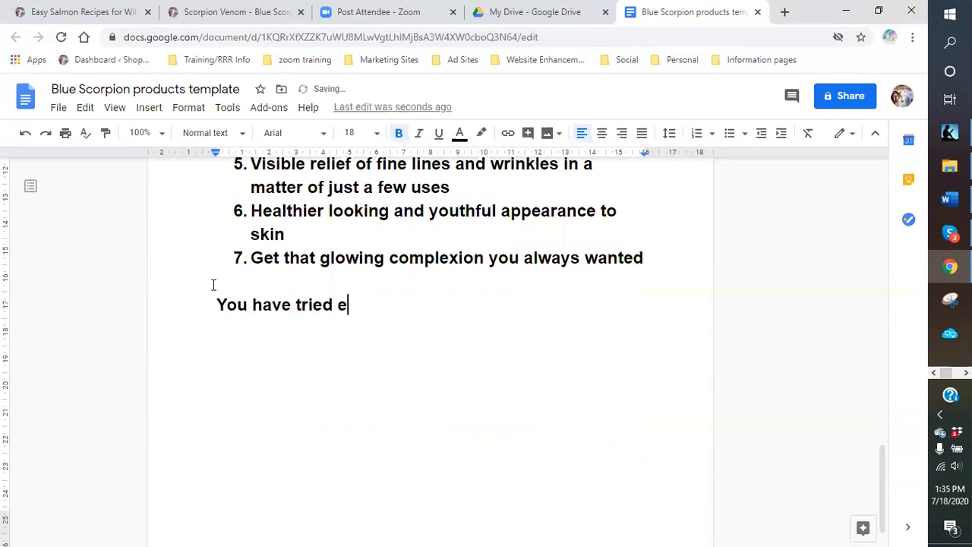
type("verything el")
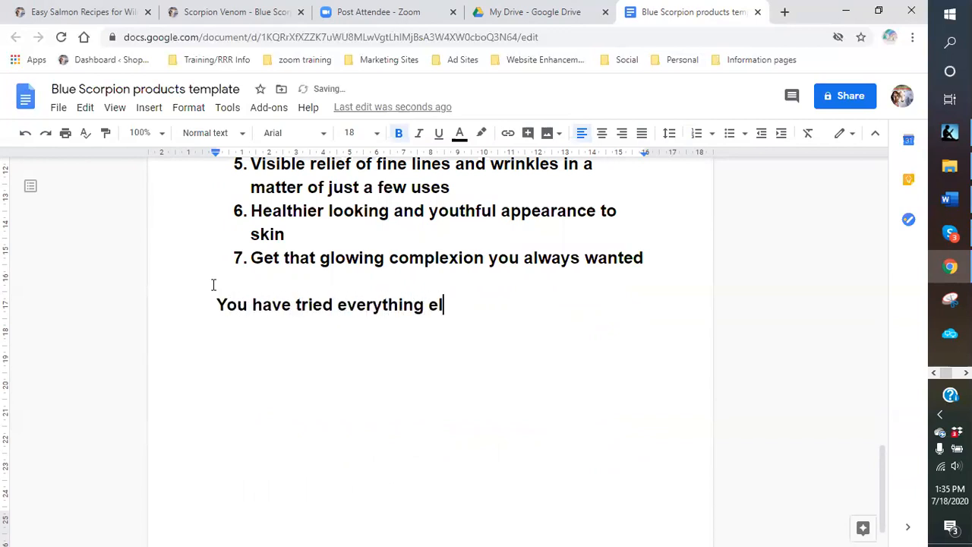
type("se, why not give thi")
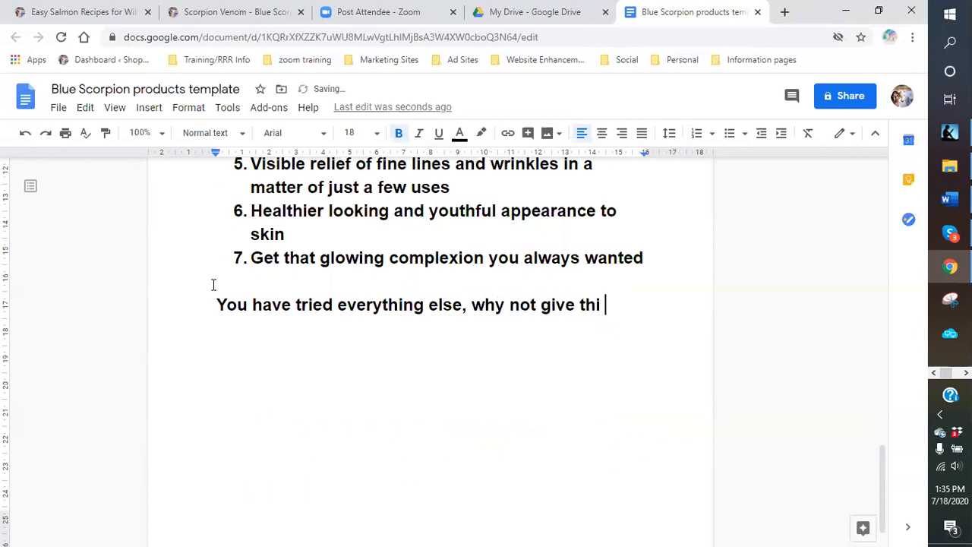
key("BackSpace")
type("s a try and you")
key("BackSpace")
key("BackSpace")
key("BackSpace")
type("y and you will be amazin")
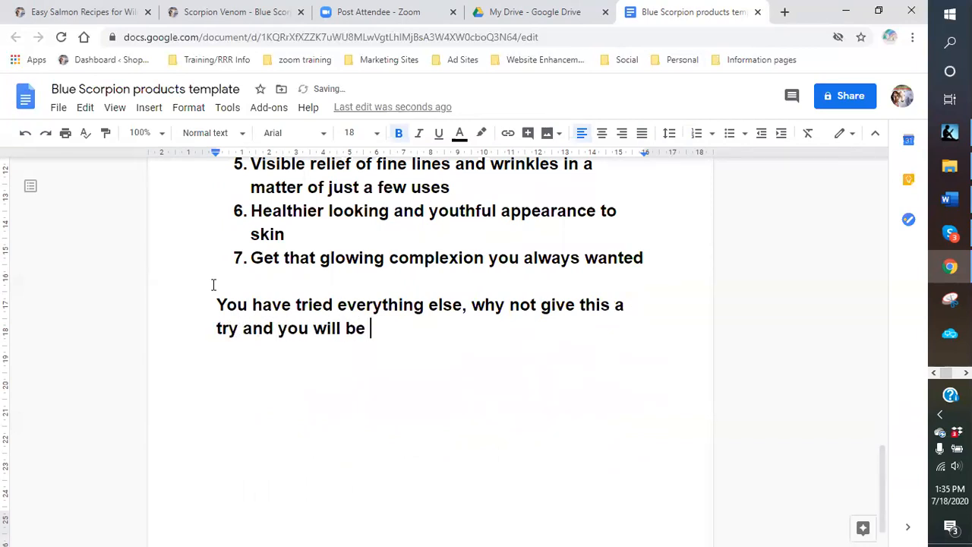
key("BackSpace")
key("BackSpace")
type("ed a")
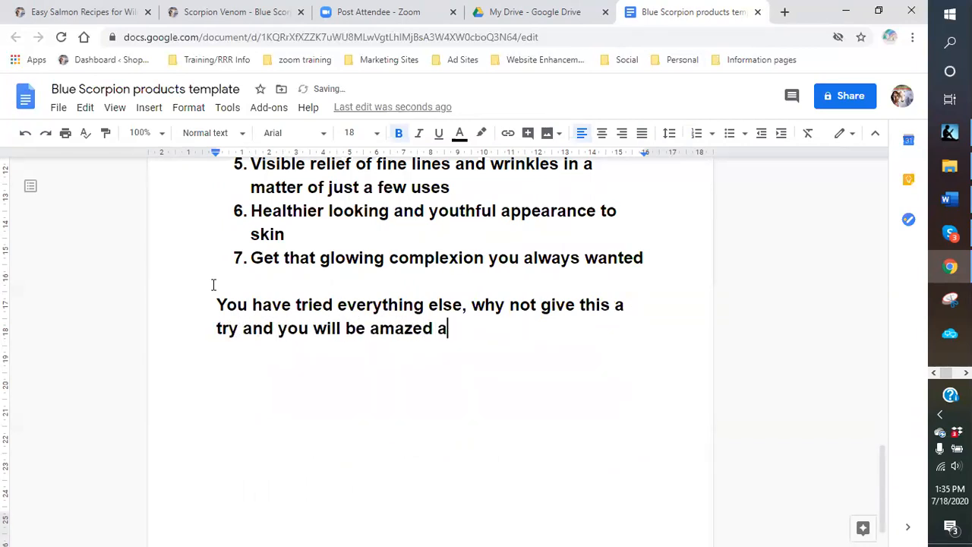
type("t the results.")
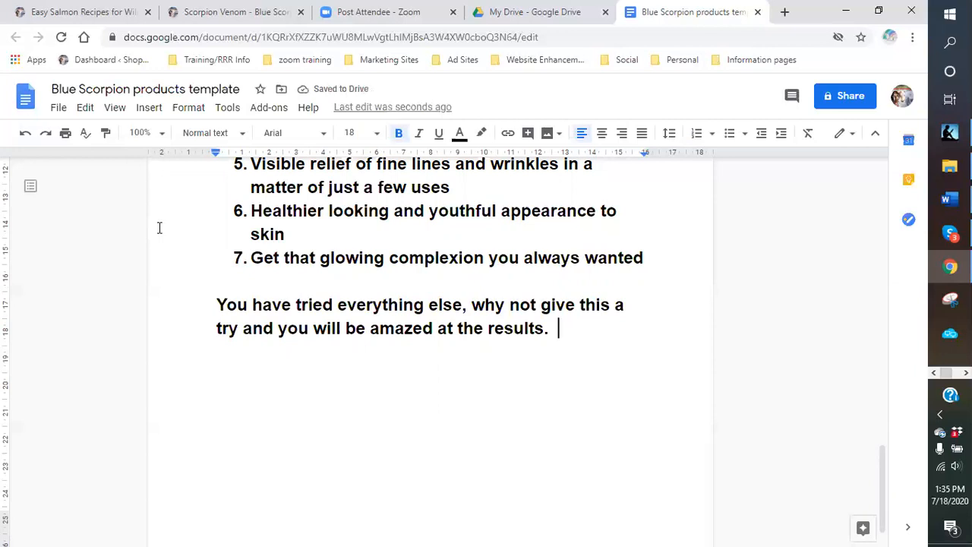
- Continue with 'Who know, you may have found your fountain of youth after all.!! Find out more at:'
type("Who now")
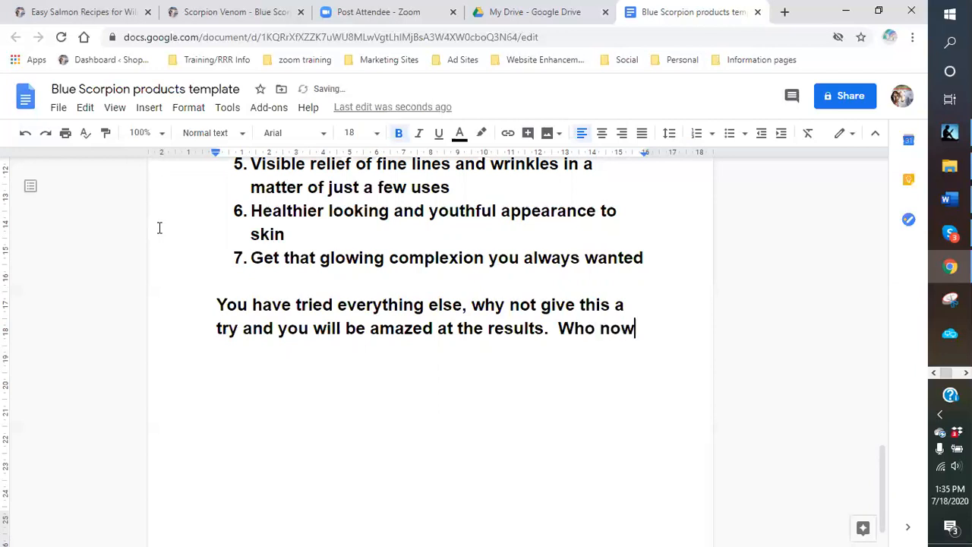
key("BackSpace")
key("BackSpace")
key("BackSpace")
type("know, y")
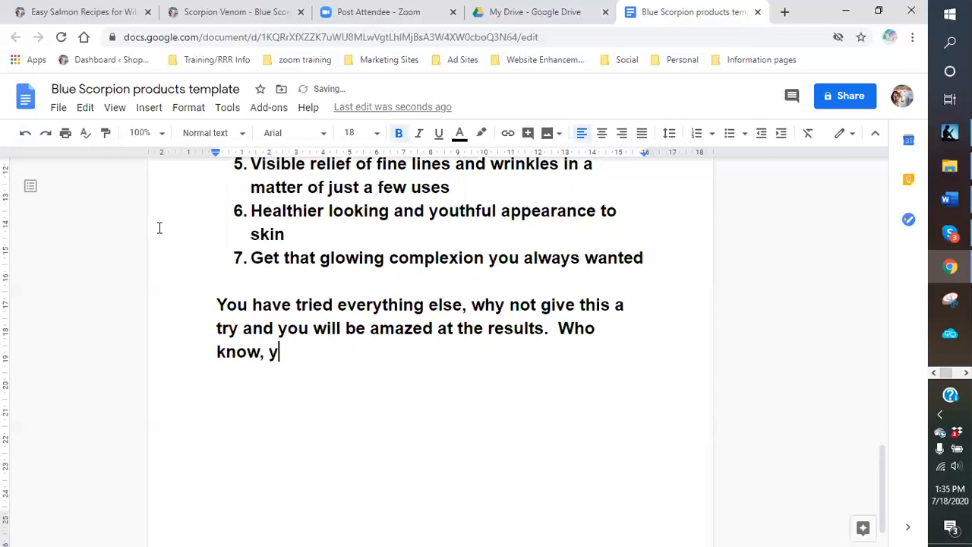
type("ou may have f")
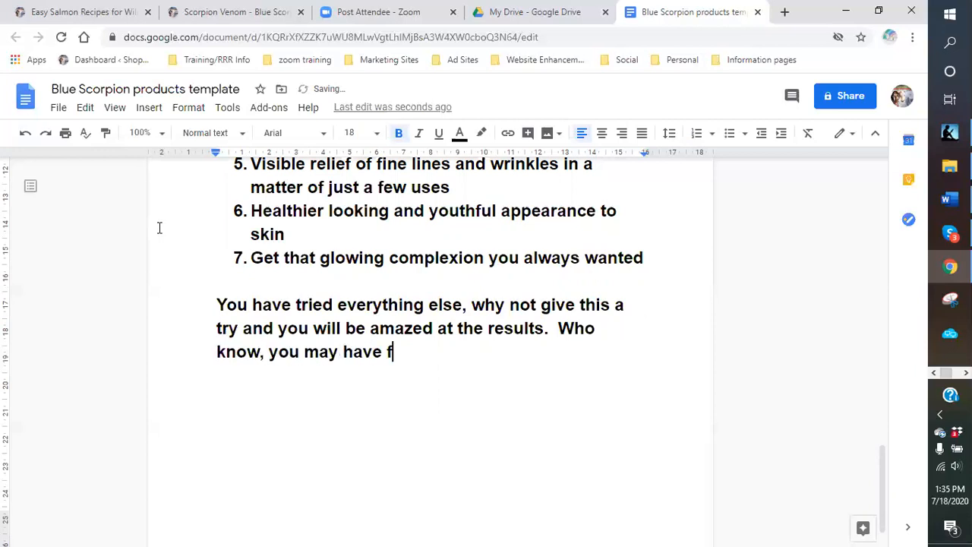
type("ound your fou")
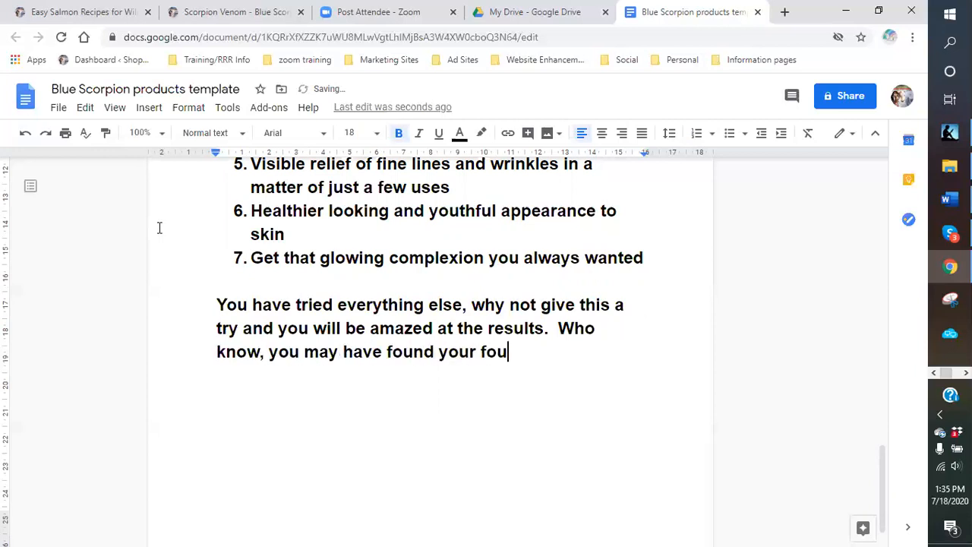
type("ntain of you")
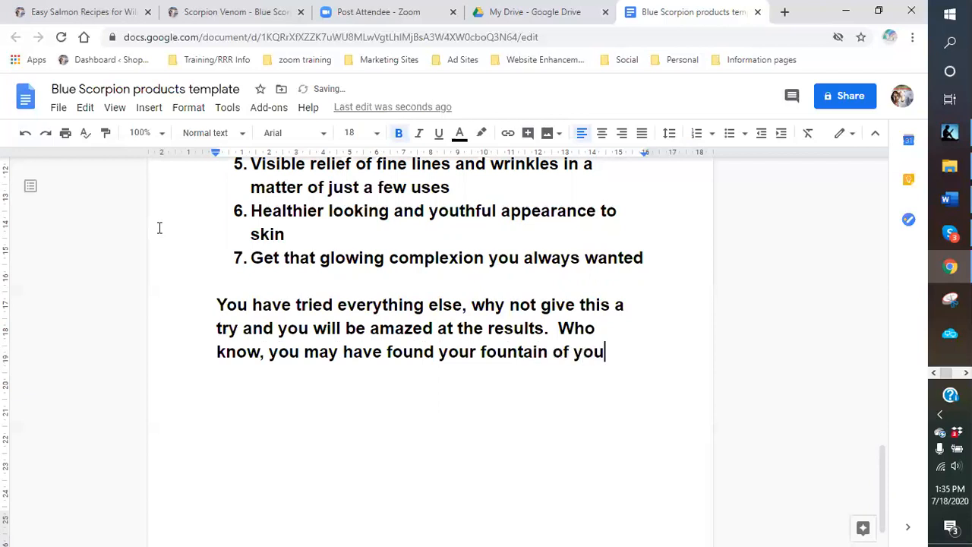
type("th after all")
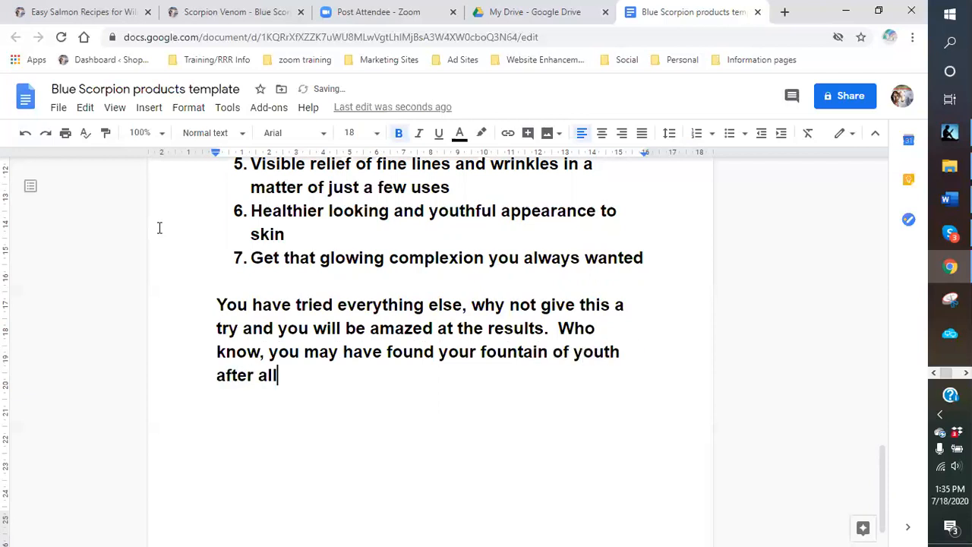
type(".!!")
type("  Find ")
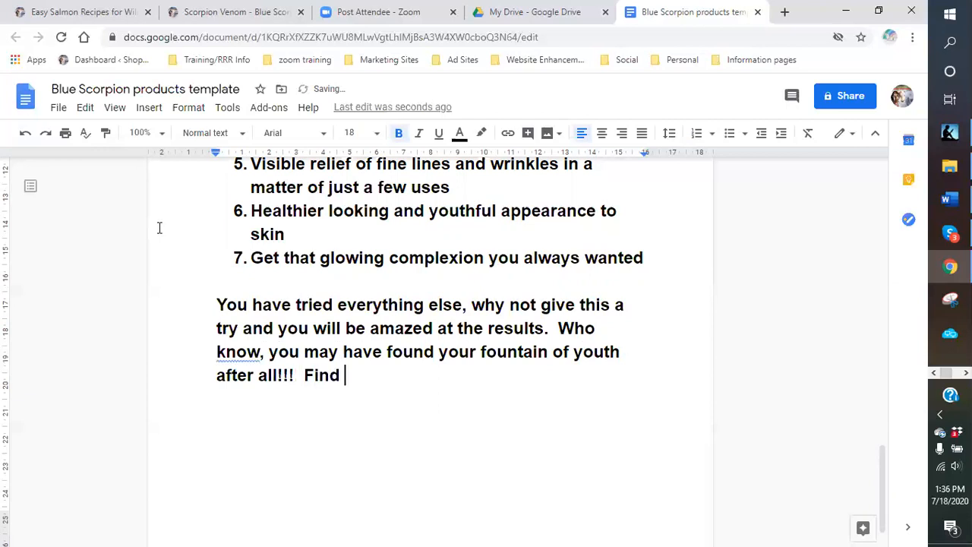
type("out more at:")
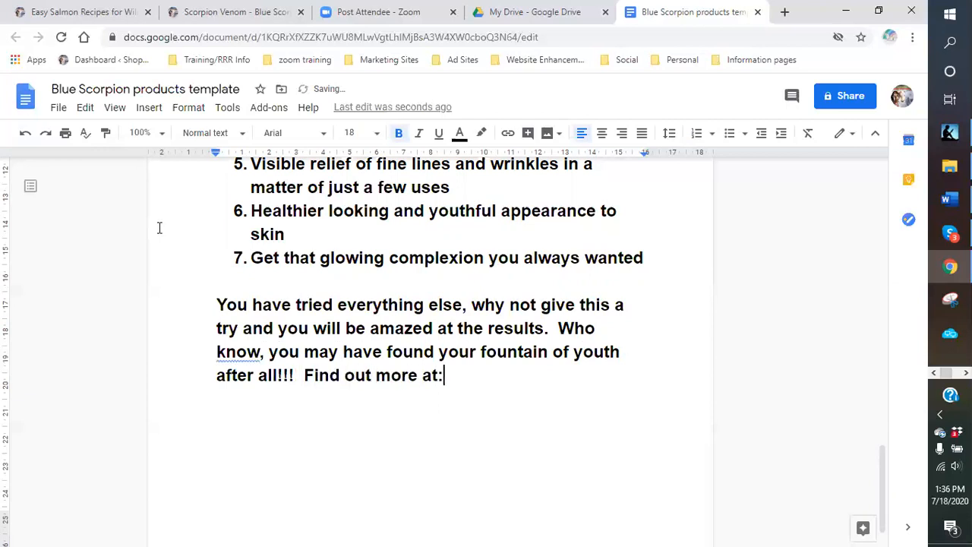
scroll(445, 281, "down", 1)
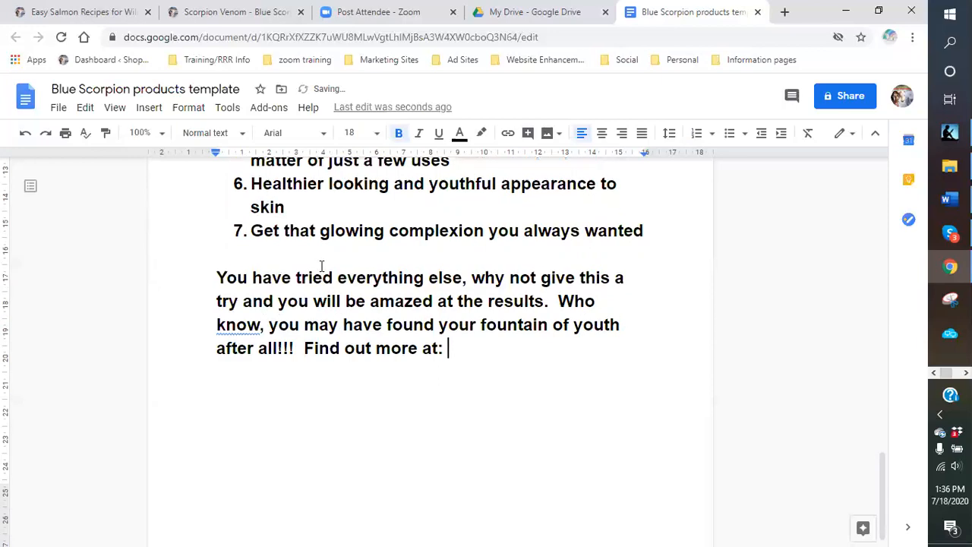
scroll(338, 283, "up", 8)
scroll(327, 285, "down", 5)
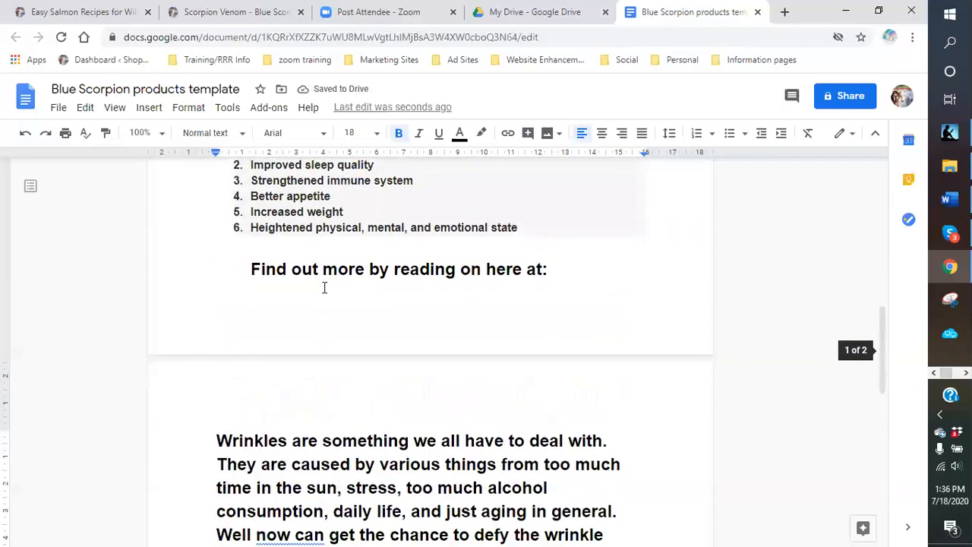
scroll(312, 287, "down", 3)
scroll(311, 289, "up", 3)
scroll(304, 285, "down", 4)
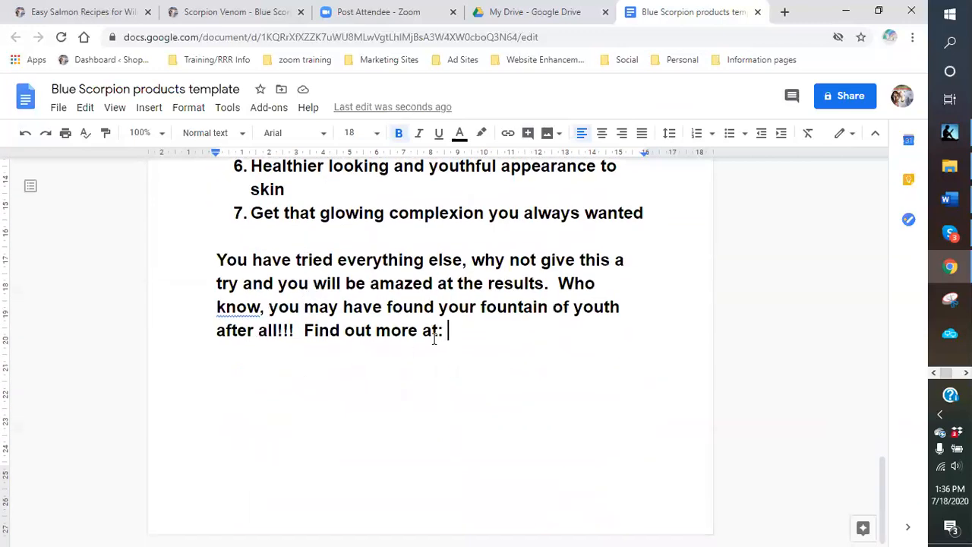
left_click(262, 307)
type("s,")
scroll(482, 393, "up", 6)
scroll(317, 292, "up", 3)
scroll(313, 298, "down", 4)
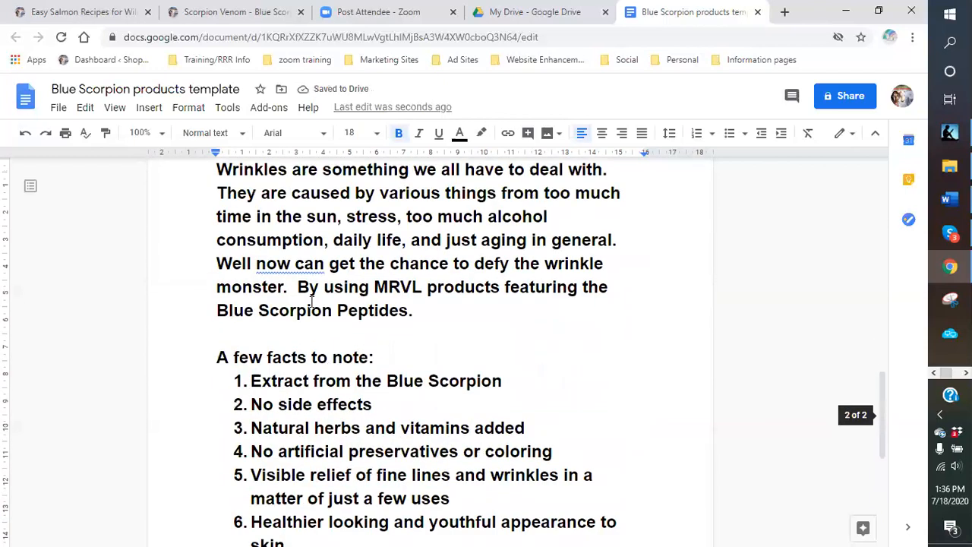
left_click(295, 264)
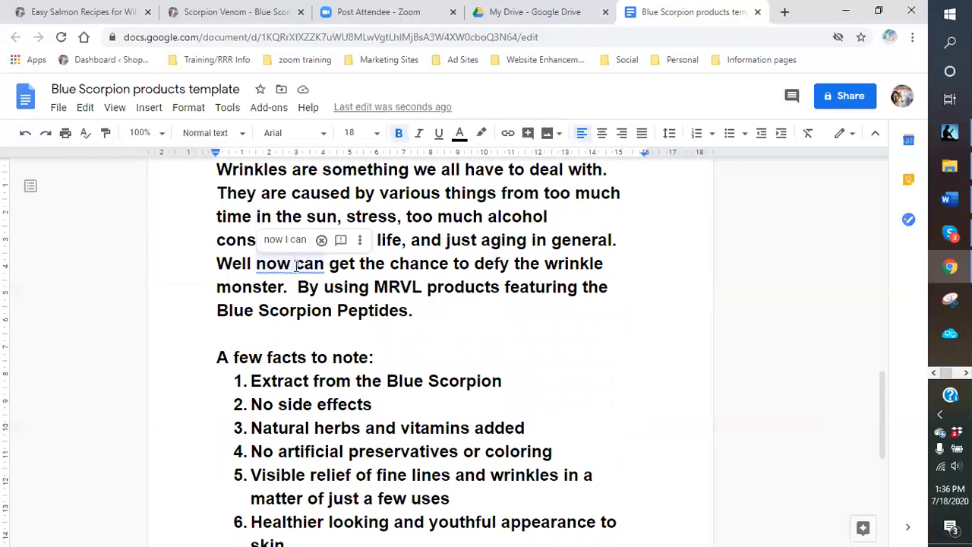
type("you")
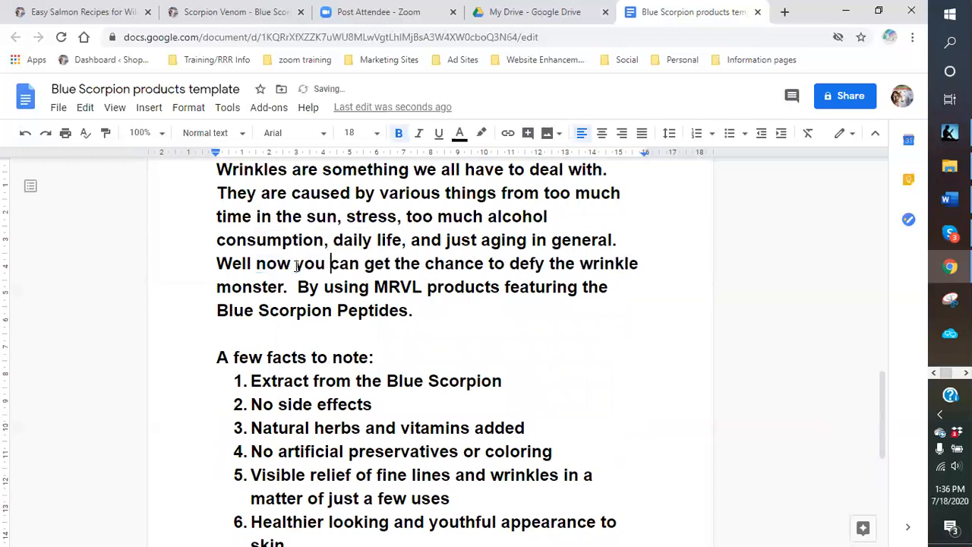
scroll(488, 308, "down", 1)
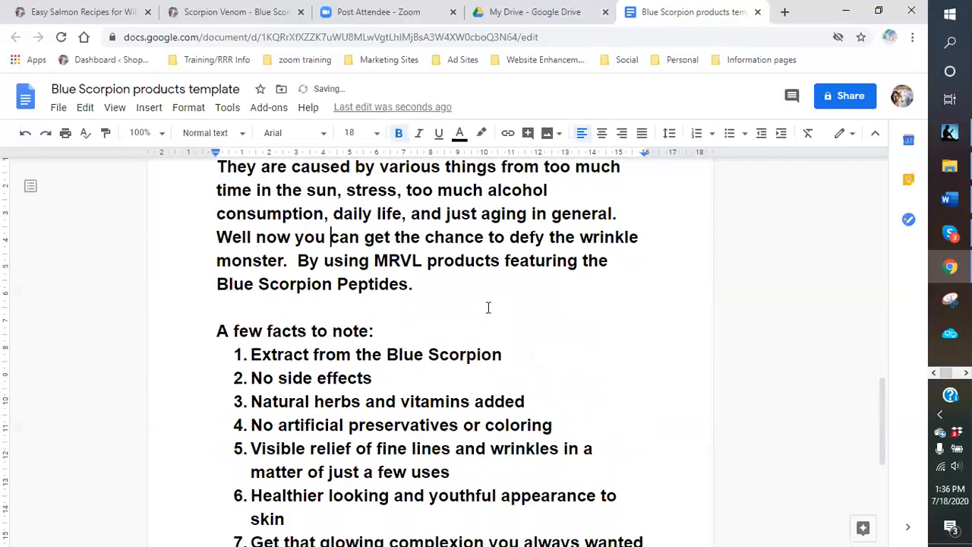
scroll(486, 306, "up", 3)
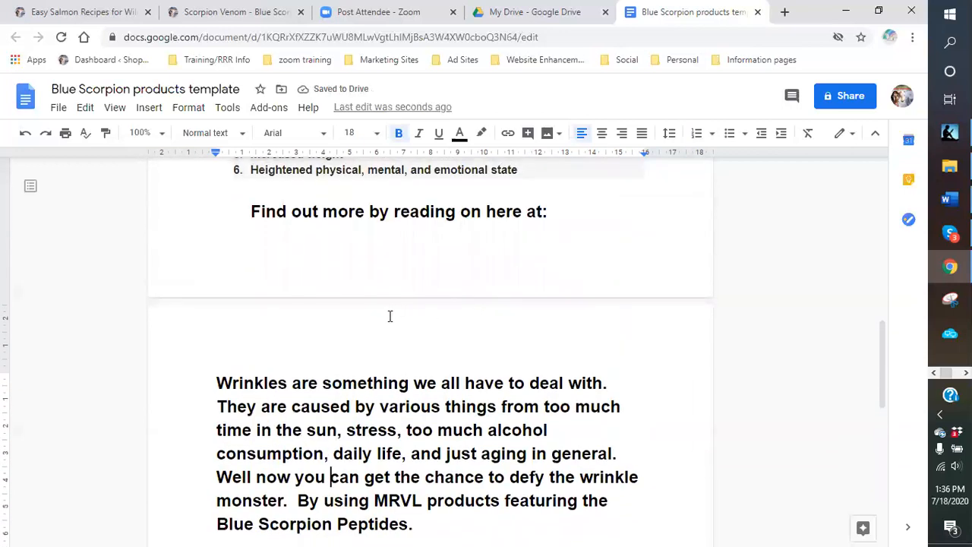
scroll(387, 316, "up", 3)
scroll(385, 317, "down", 4)
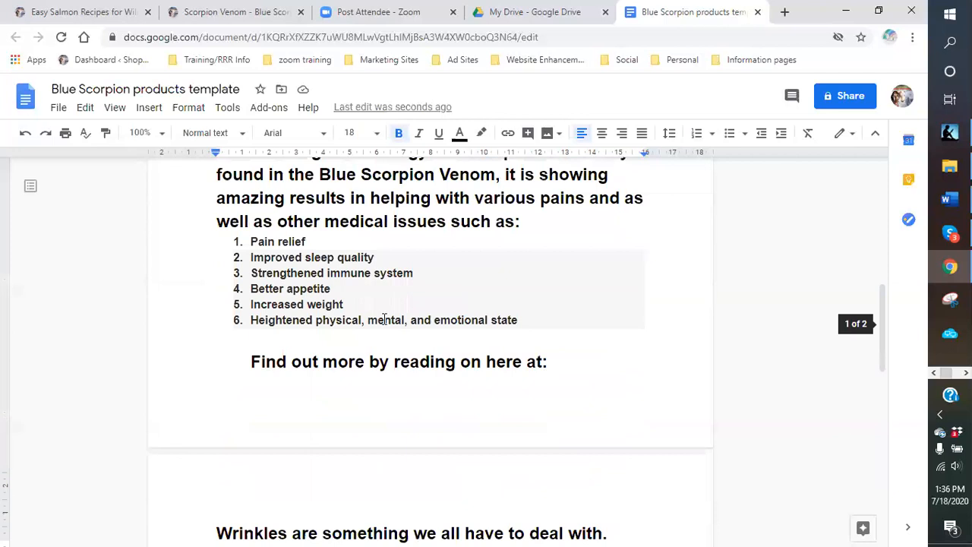
scroll(385, 318, "down", 2)
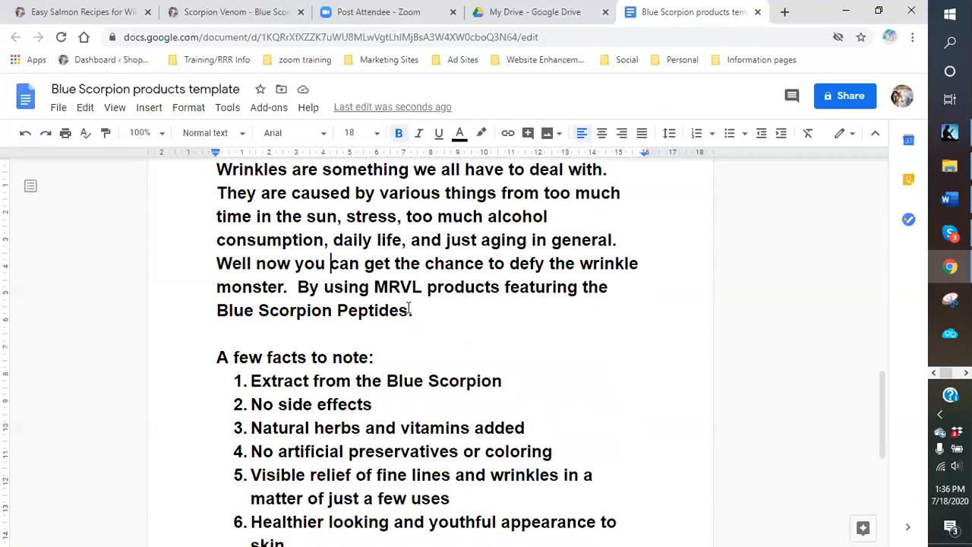
scroll(410, 310, "down", 5)
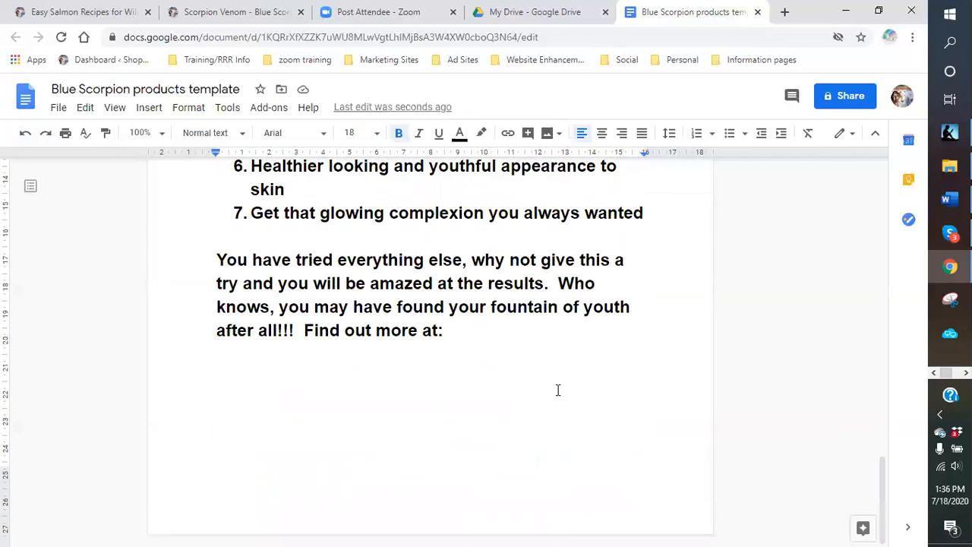
scroll(479, 345, "up", 6)
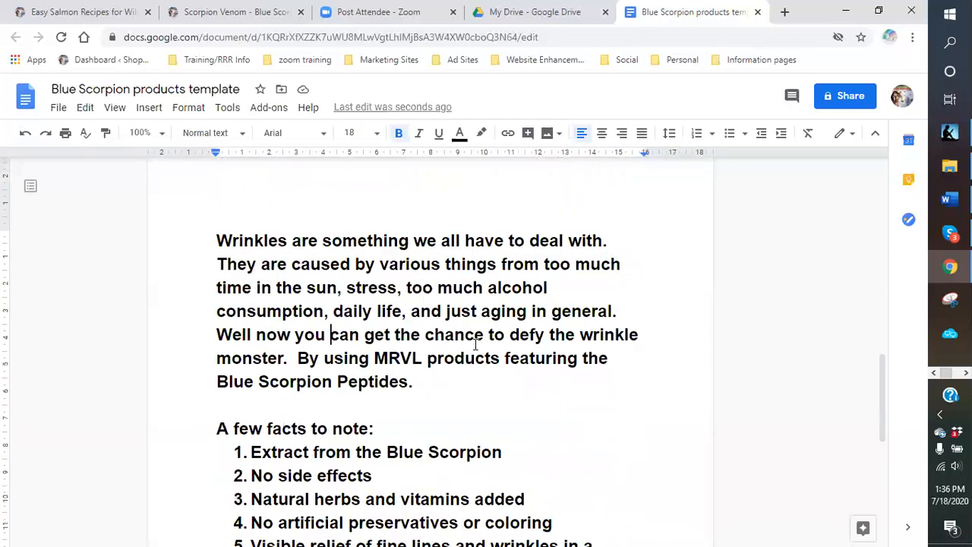
scroll(476, 344, "up", 1)
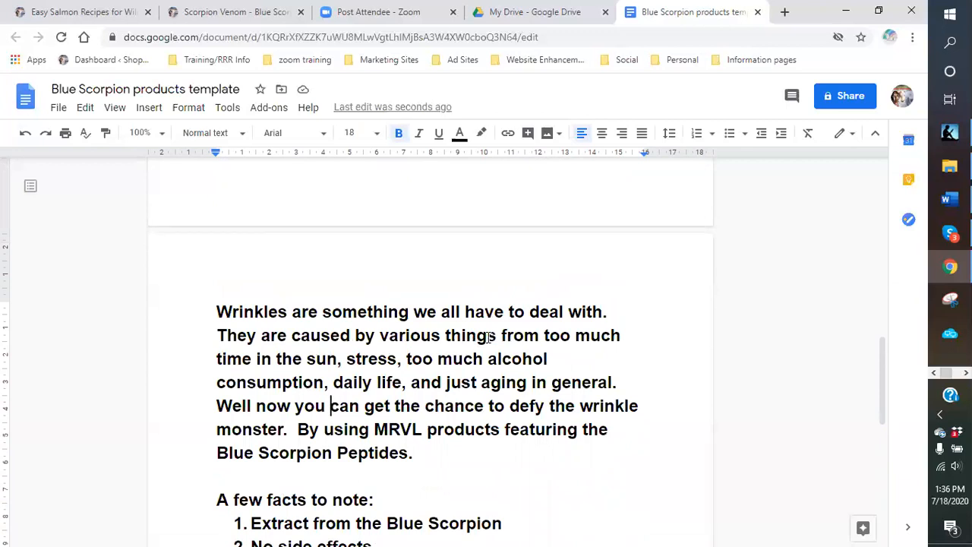
scroll(489, 337, "down", 3)
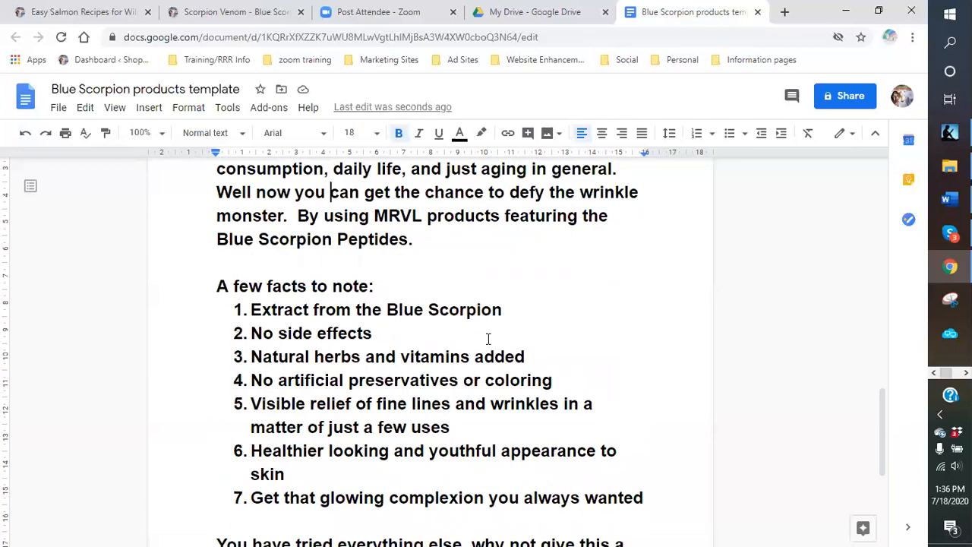
scroll(489, 339, "down", 4)
- Add a 'Seafood:' line below 'Find out more at:'
left_click(464, 341)
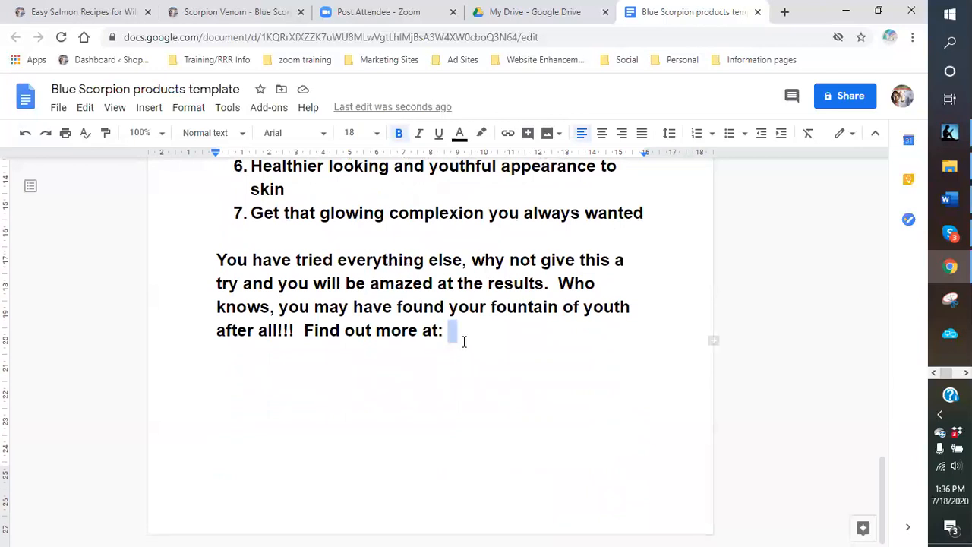
left_click(479, 342)
key("Return")
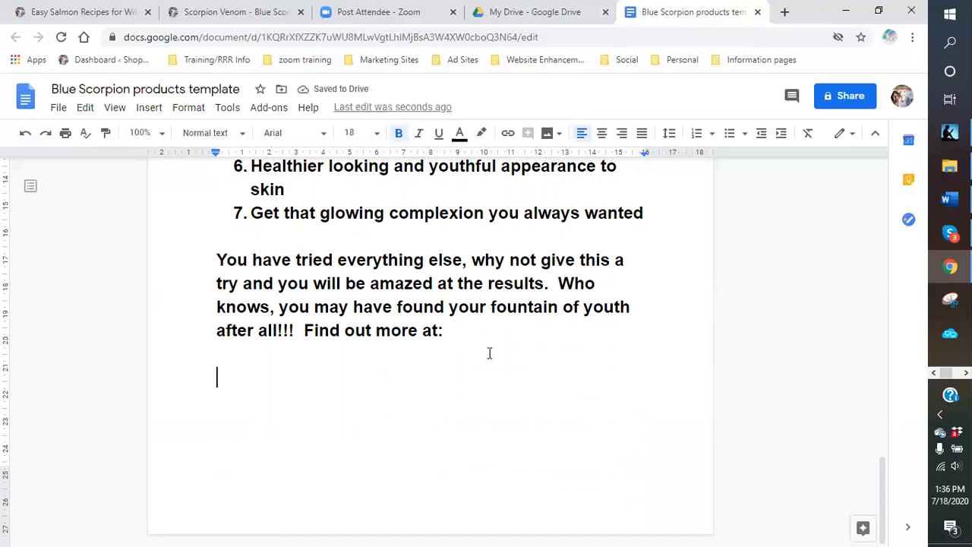
type("Seafod")
key("BackSpace")
type("d")
key("BackSpace")
type("od:")
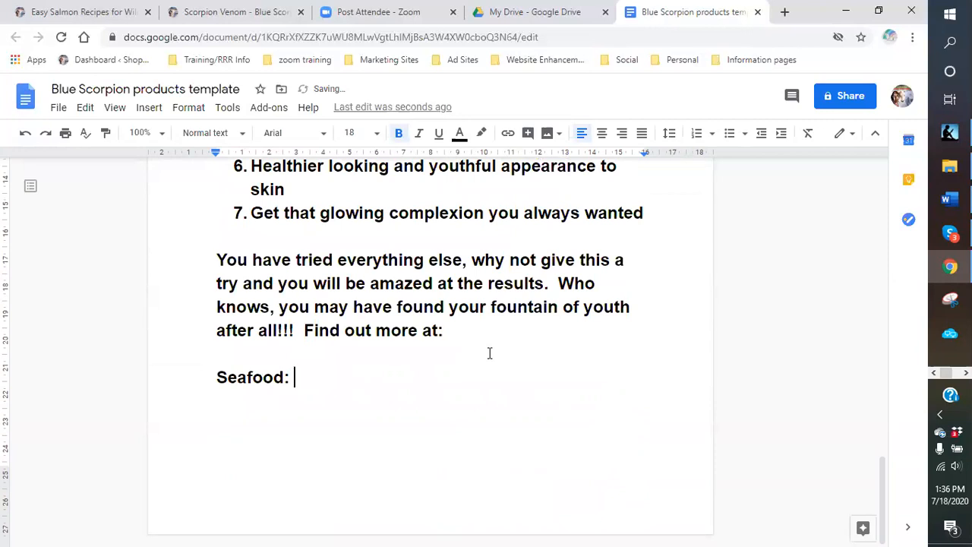
scroll(517, 326, "up", 15)
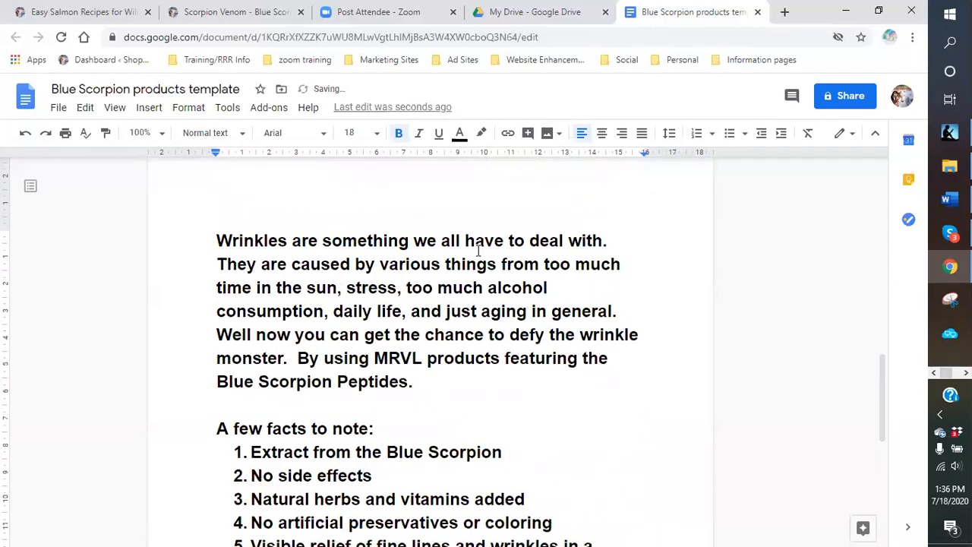
- Add the heading 'MRVL Beauty products:' above the Wrinkles paragraph
left_click(234, 420)
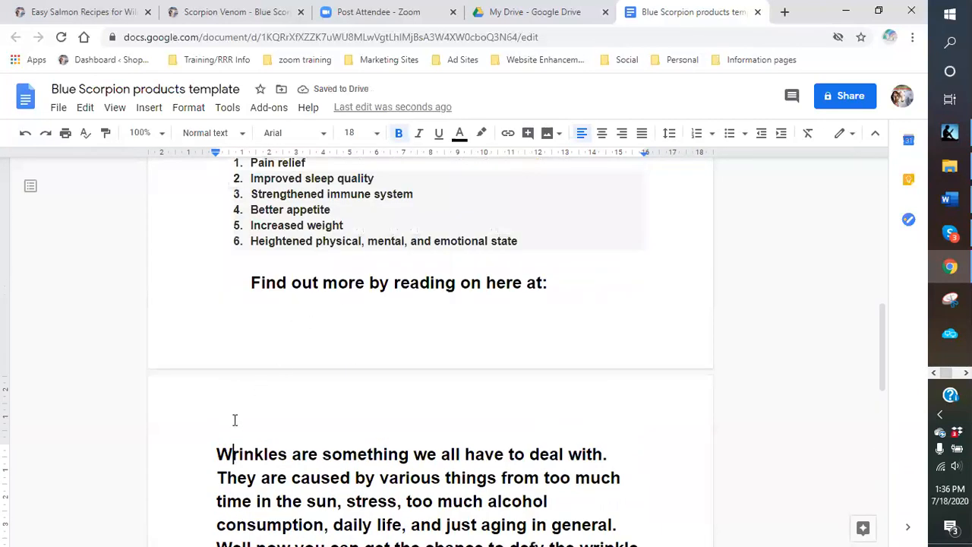
left_click(217, 453)
key("Return")
key("Return")
left_click(223, 439)
type("MRVL Beauty products:")
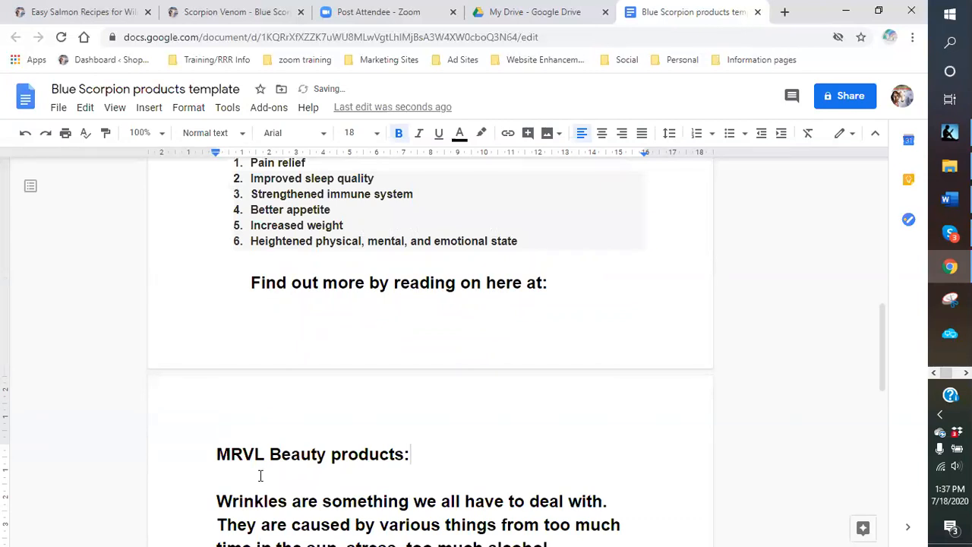
- Add the heading 'Blue Scorpion Venom' above the venom description paragraph
scroll(205, 282, "up", 6)
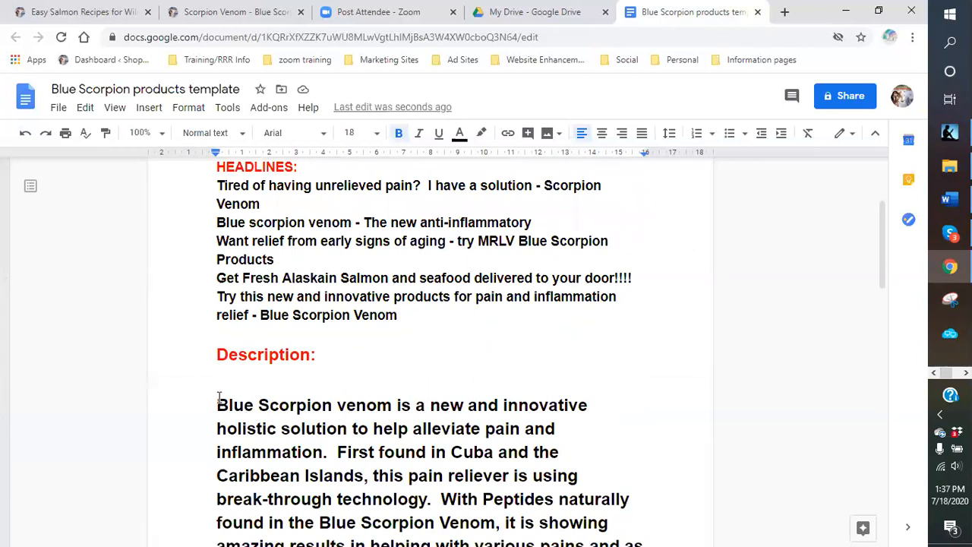
scroll(217, 384, "up", 2)
scroll(220, 386, "down", 2)
left_click(214, 390)
key("Return")
key("Up")
type("Blue Sco")
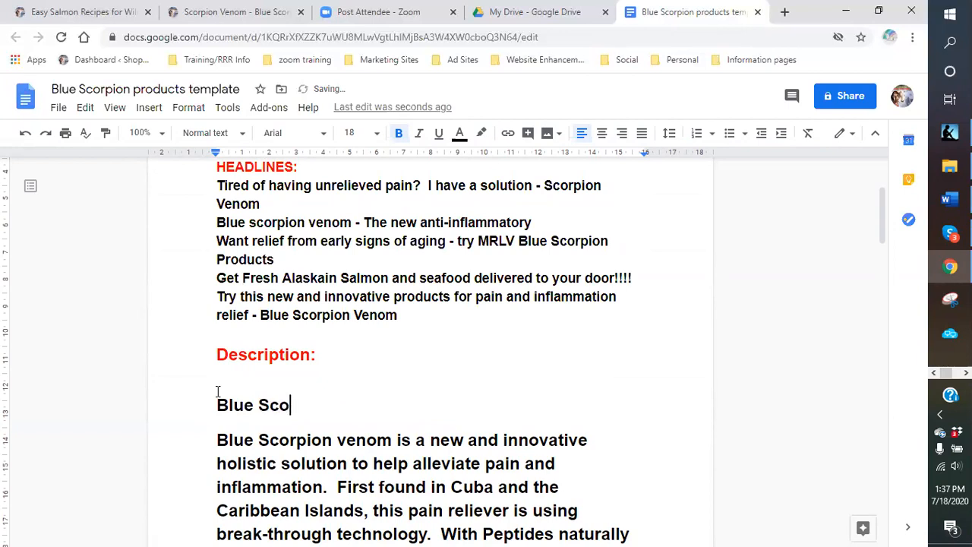
type("rpion Venom:")
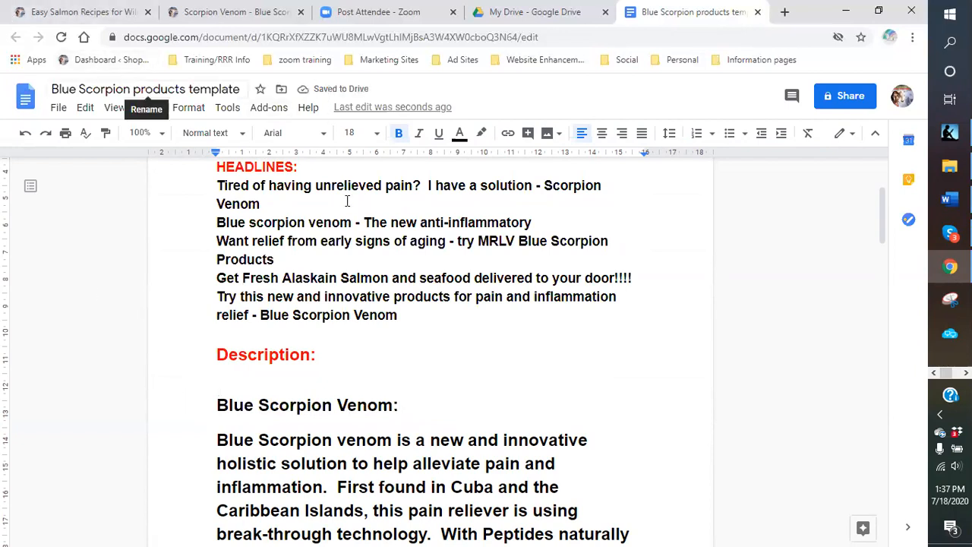
- Add space above 'MRVL Beauty products:' and set the heading to 36 point
scroll(395, 262, "down", 2)
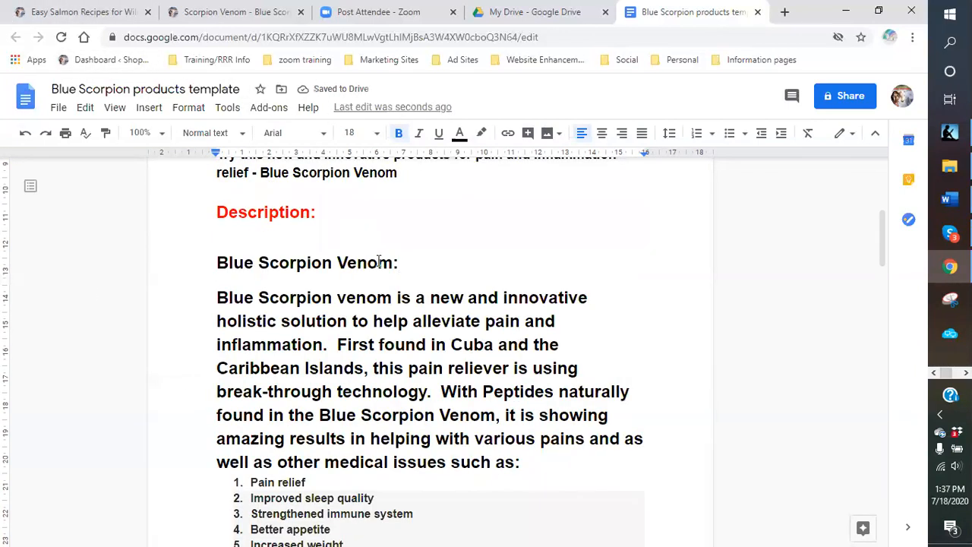
scroll(384, 281, "down", 3)
scroll(372, 302, "down", 2)
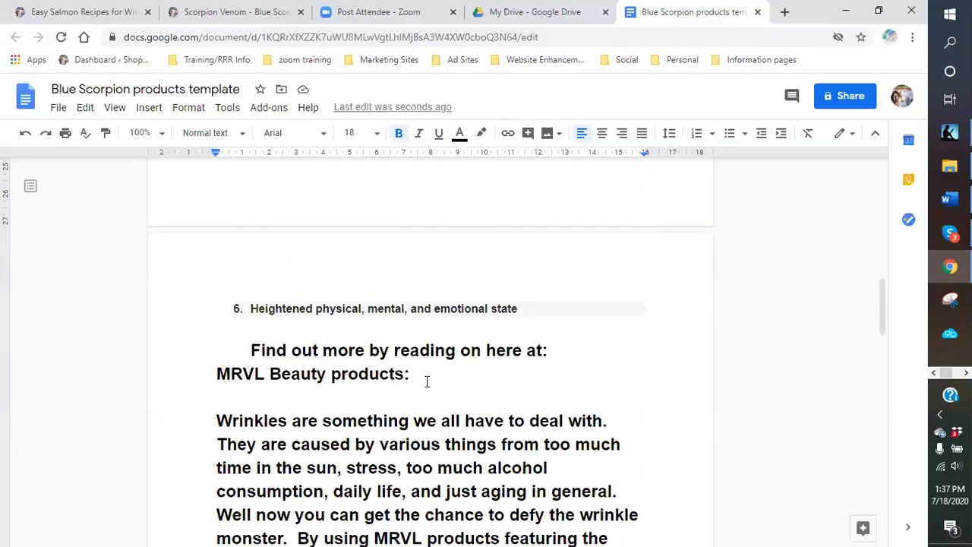
left_click(205, 373)
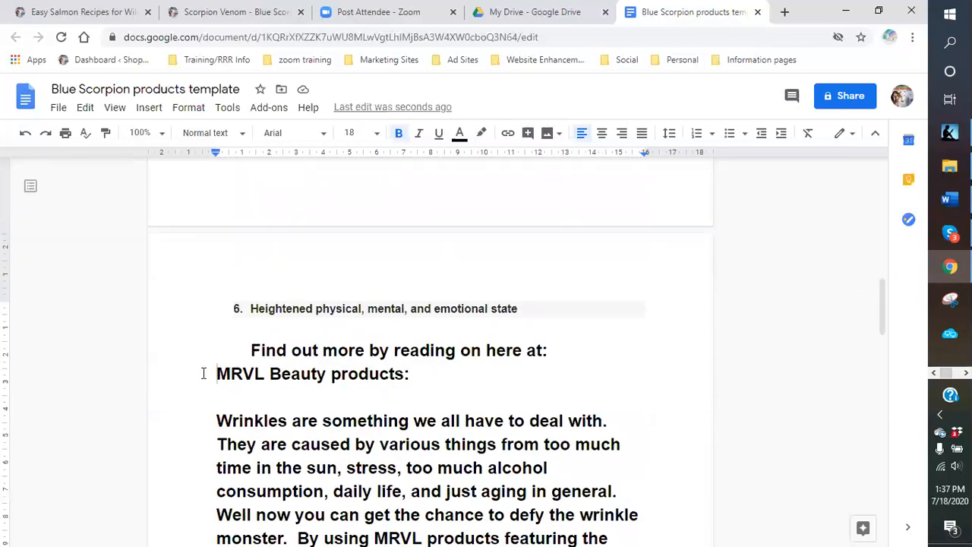
key("Return")
key("Return")
left_click_drag(423, 427, 216, 423)
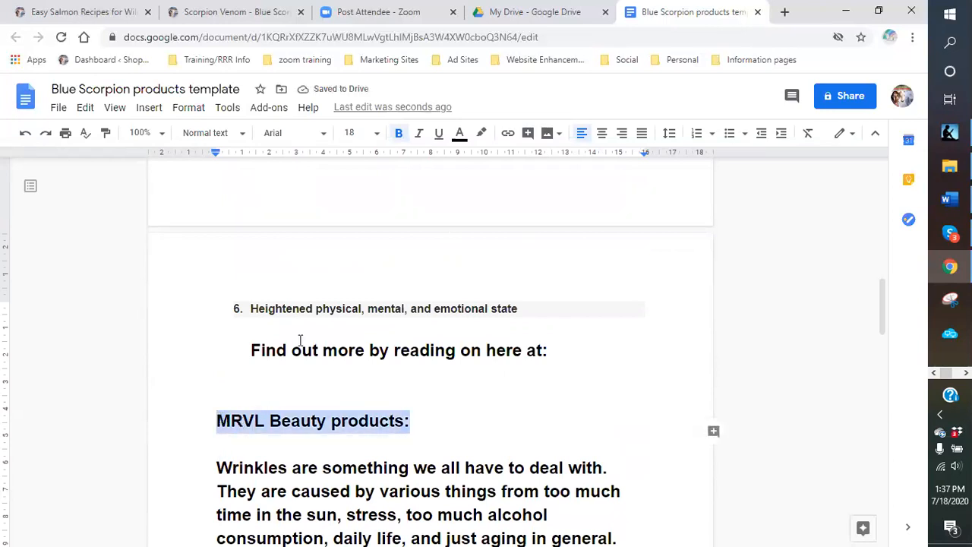
left_click(377, 133)
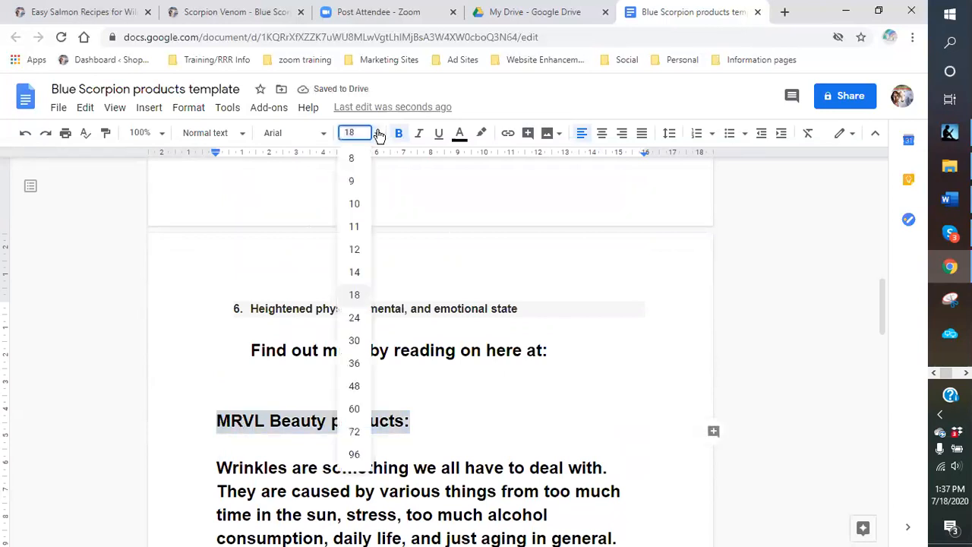
left_click(357, 363)
- Colour the 'MRVL Beauty products:' heading blue
left_click(583, 391)
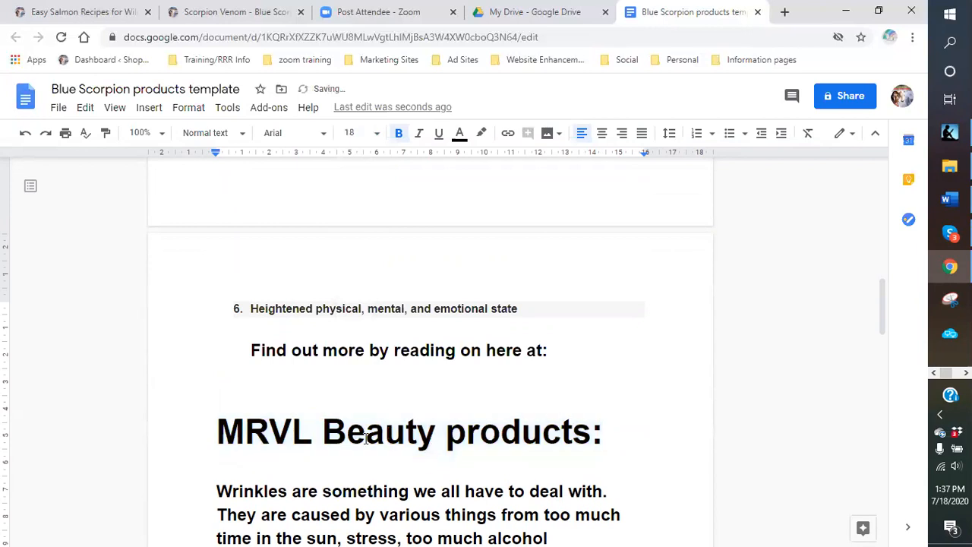
left_click_drag(218, 427, 605, 431)
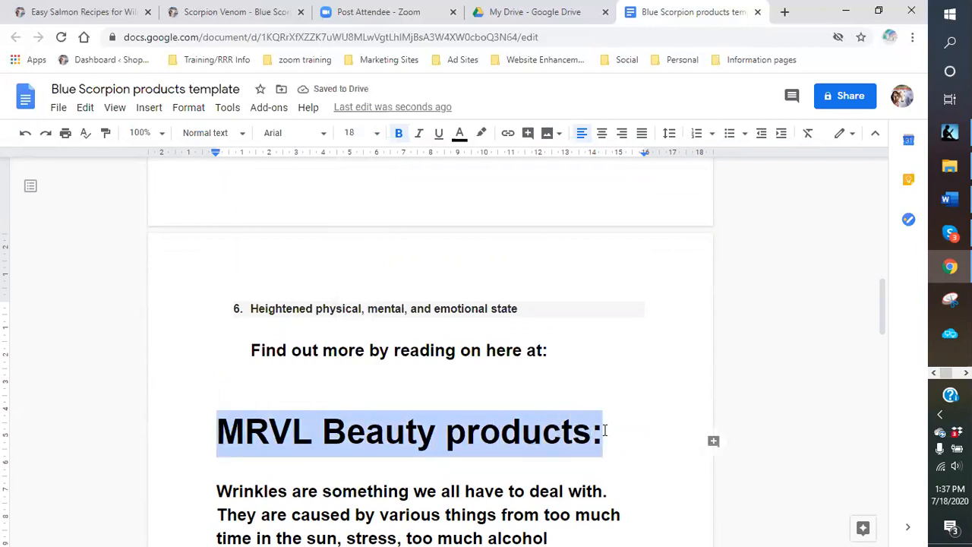
left_click(463, 139)
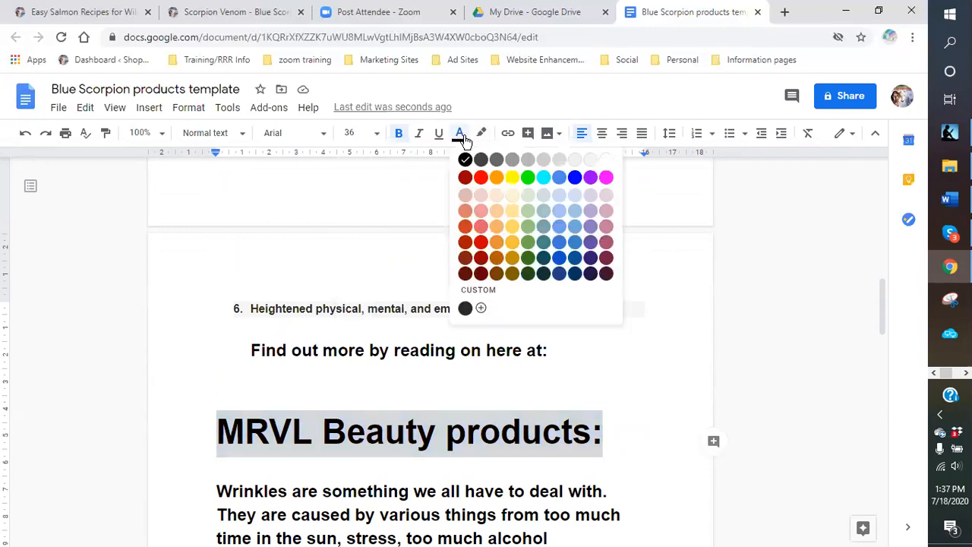
left_click(558, 258)
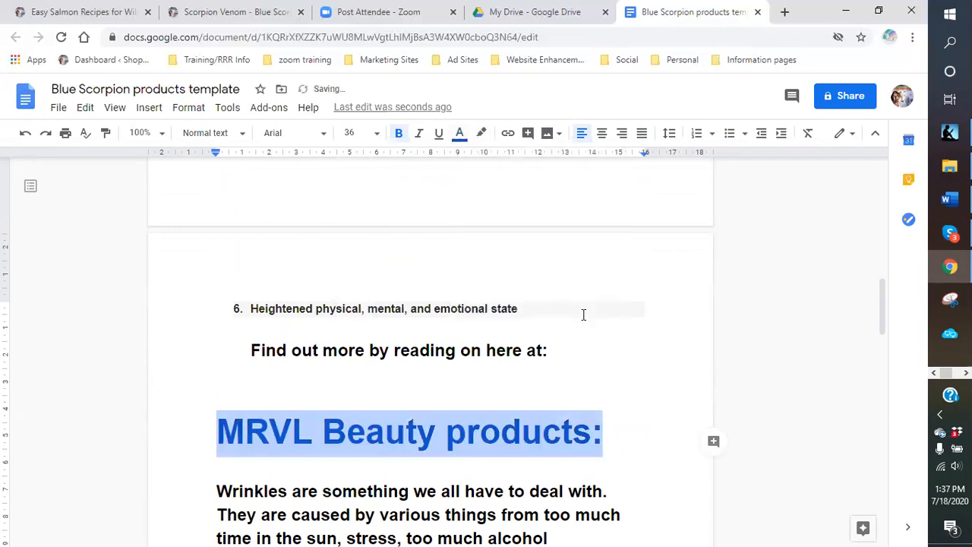
scroll(560, 309, "up", 10)
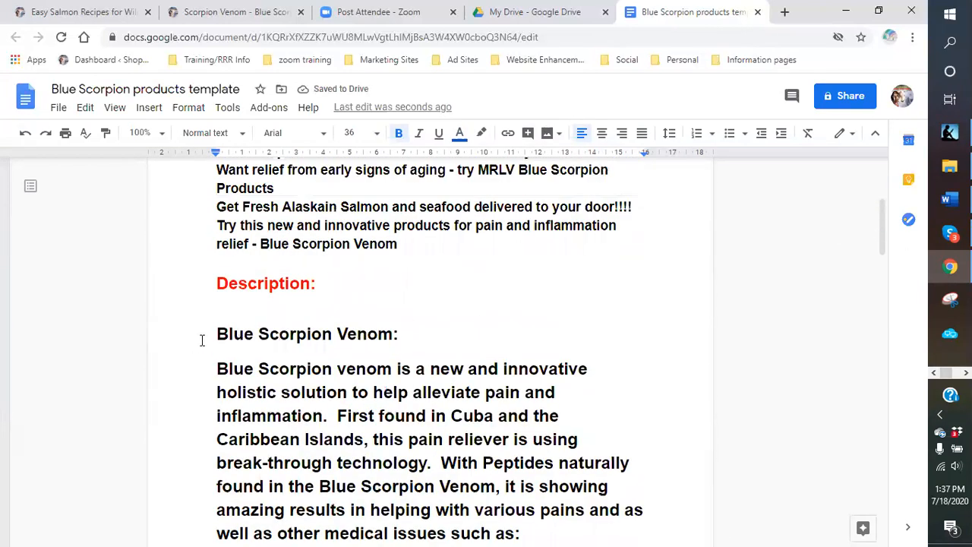
- Make the 'Blue Scorpion Venom:' heading dark magenta at 30 point
left_click_drag(209, 334, 424, 337)
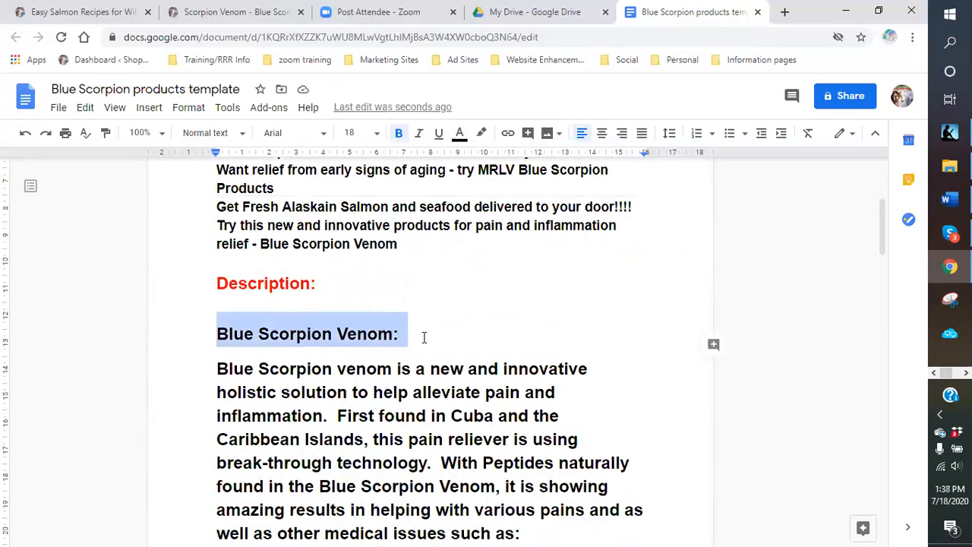
left_click(460, 137)
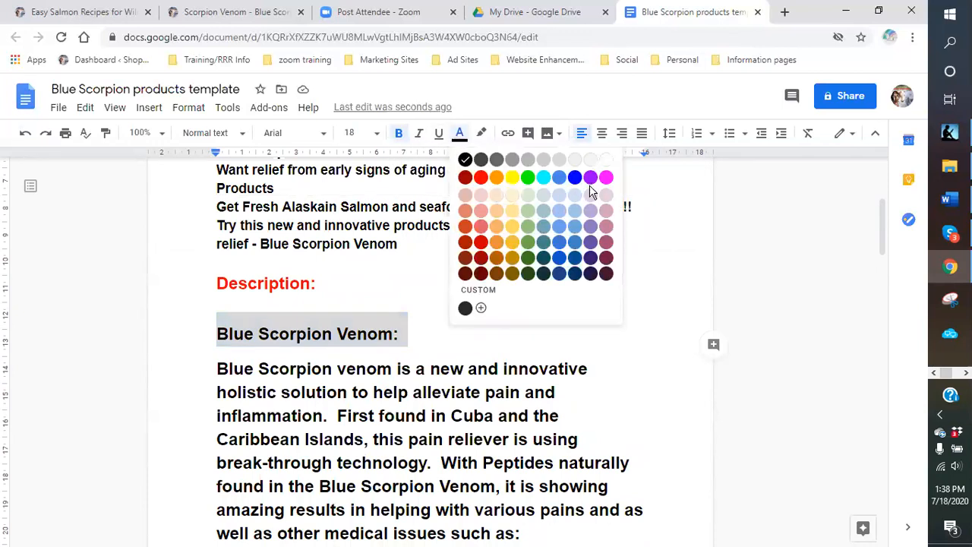
left_click(606, 257)
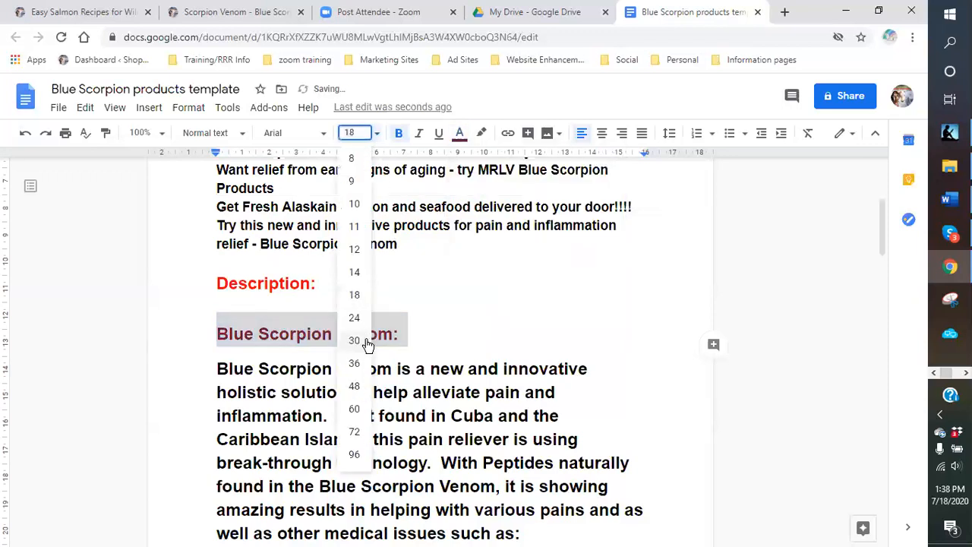
left_click(354, 341)
left_click(573, 337)
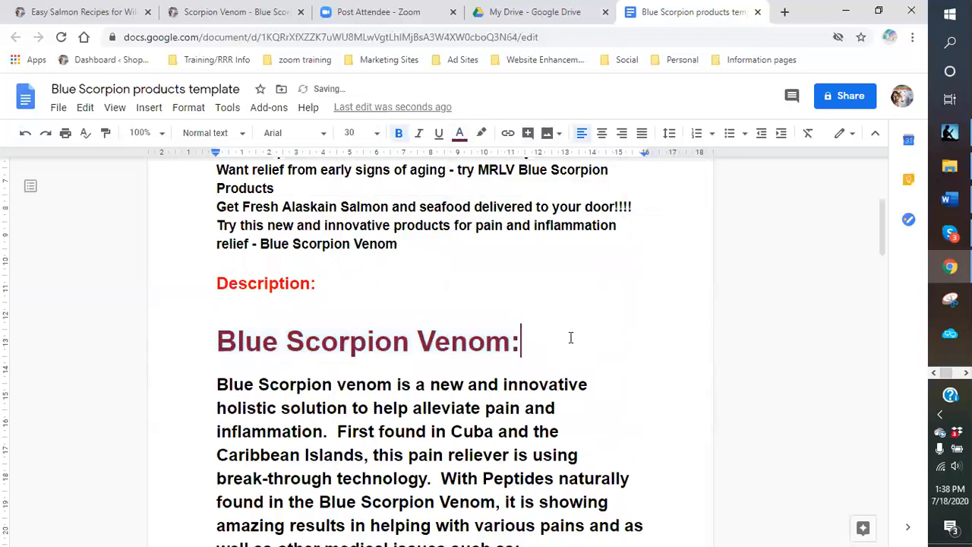
scroll(536, 315, "down", 15)
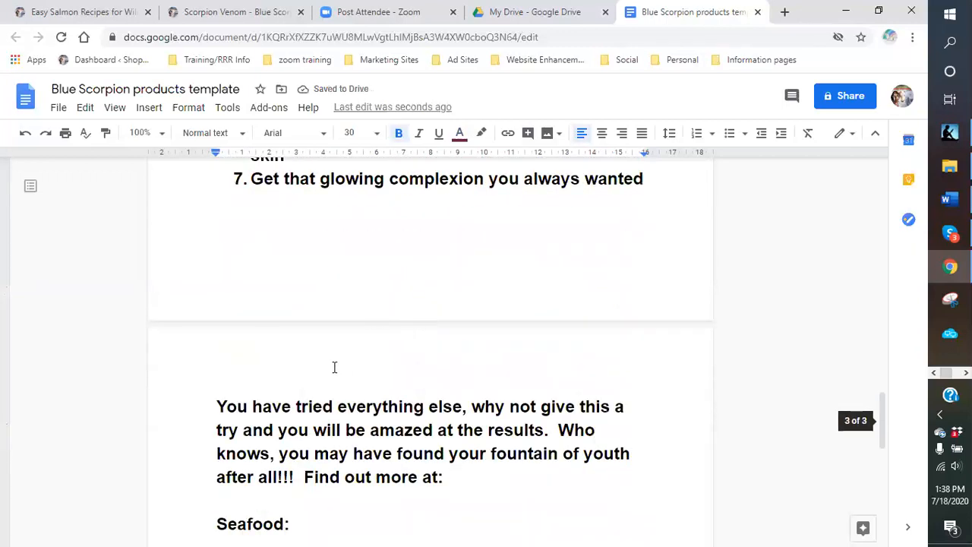
scroll(334, 367, "down", 2)
- Make the 'Seafood:' label green at 30 point
left_click(296, 384)
left_click_drag(297, 383, 208, 387)
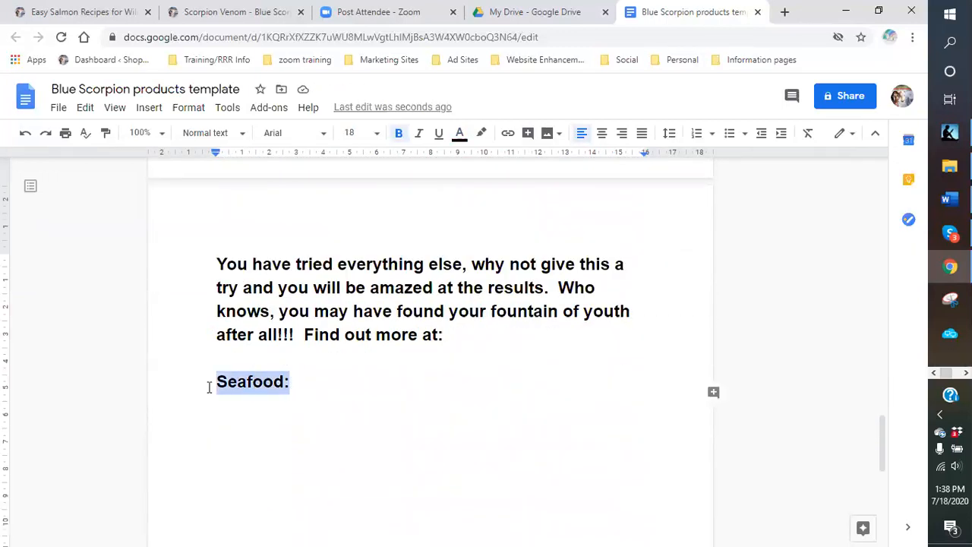
left_click(460, 135)
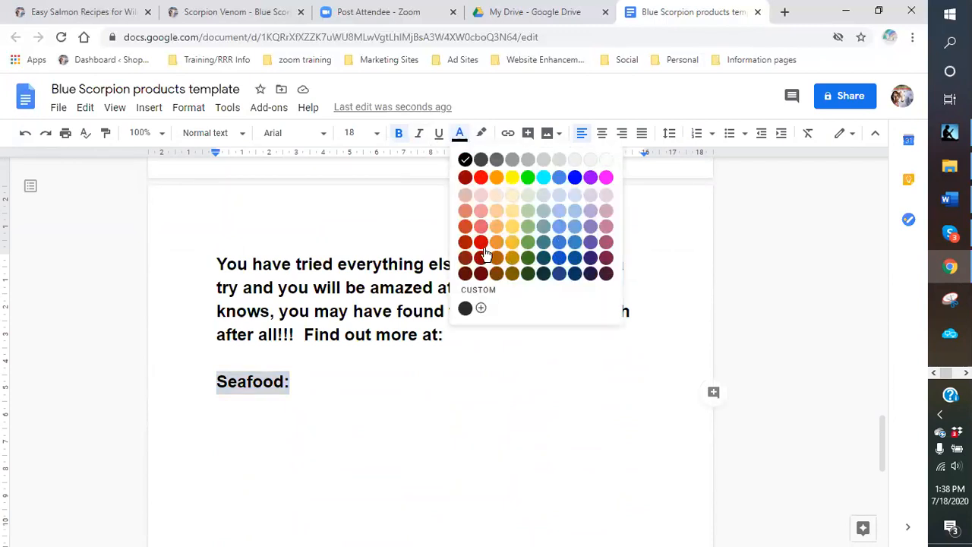
left_click(528, 178)
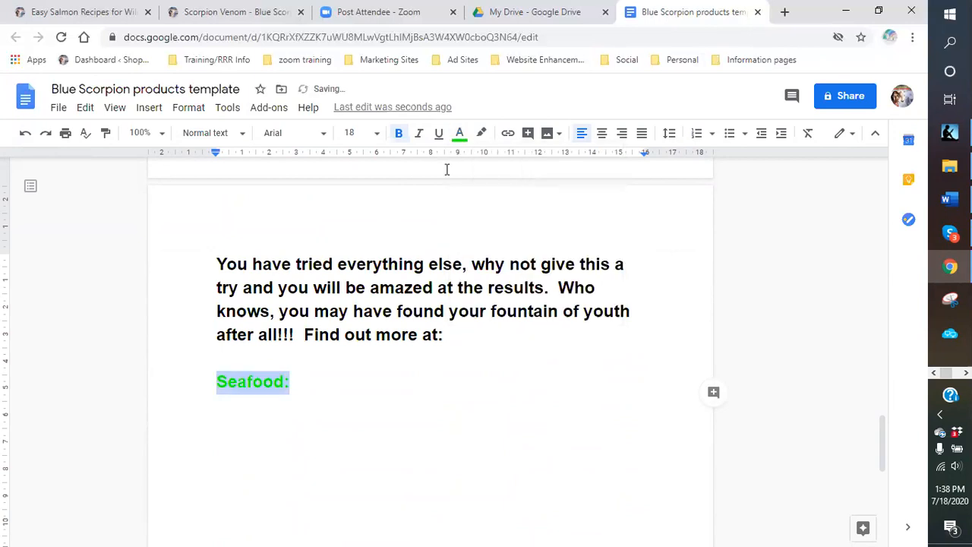
left_click(378, 135)
left_click(361, 341)
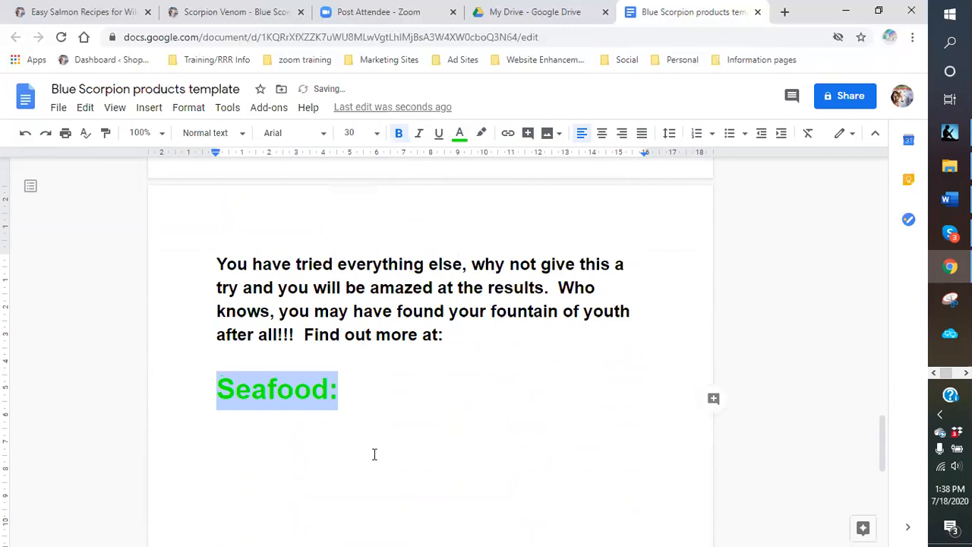
- Change the heading to 'Seafood products:' and start the empty line below it
double_click(365, 393)
left_click(334, 391)
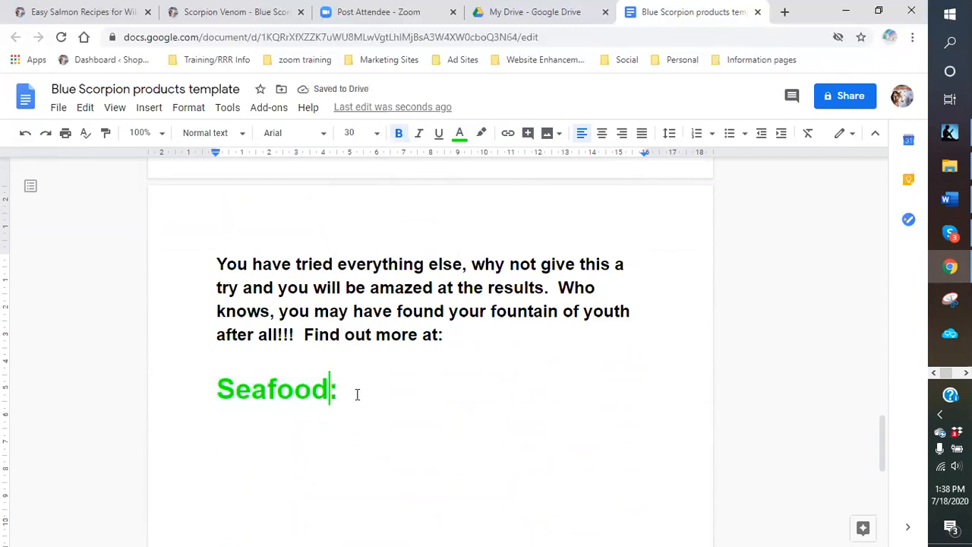
type("products")
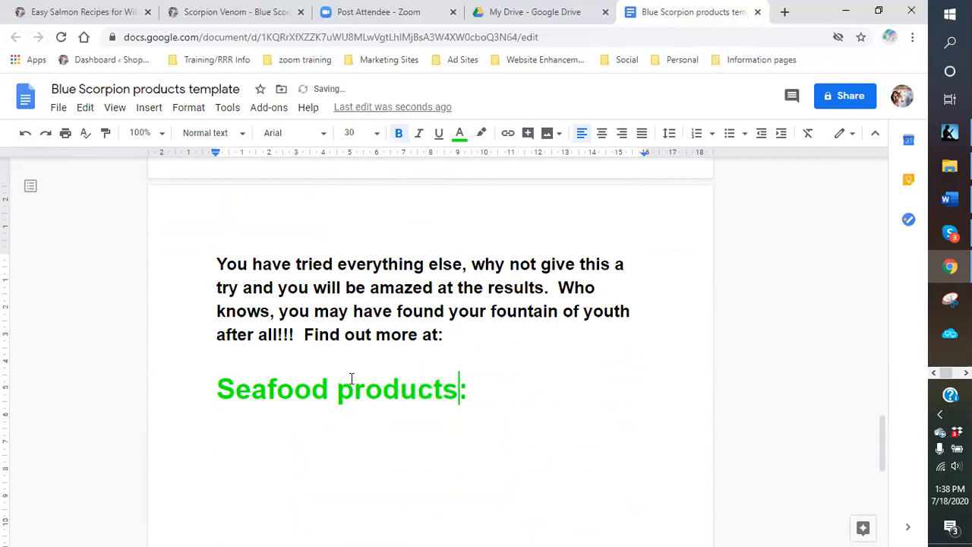
left_click(215, 439)
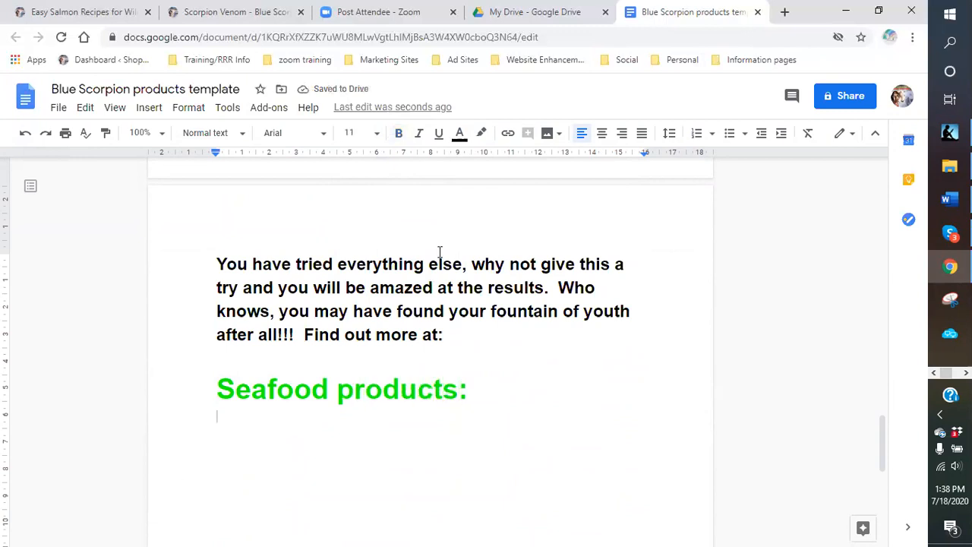
- At 14 point, write that Alaskan seafood is a great American asset, but exported too much
left_click(376, 133)
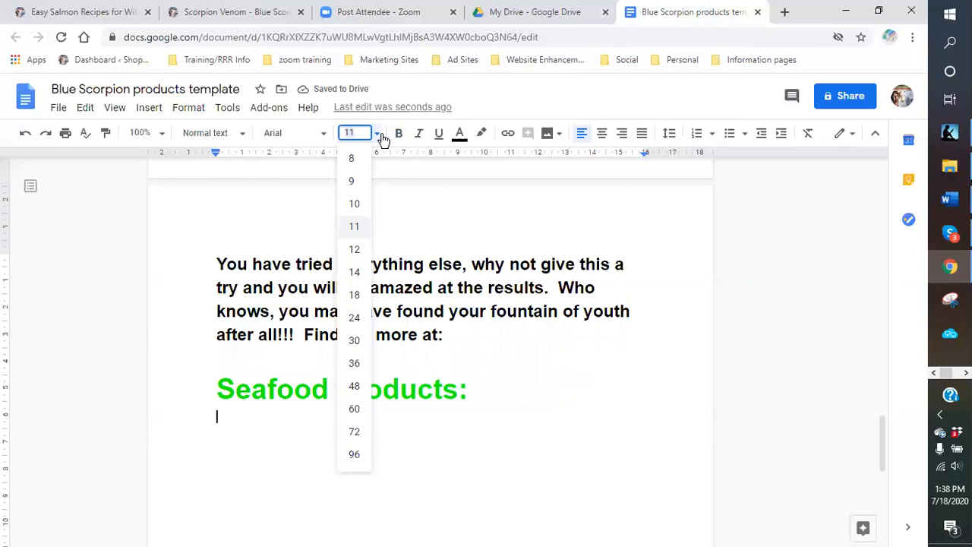
left_click(356, 272)
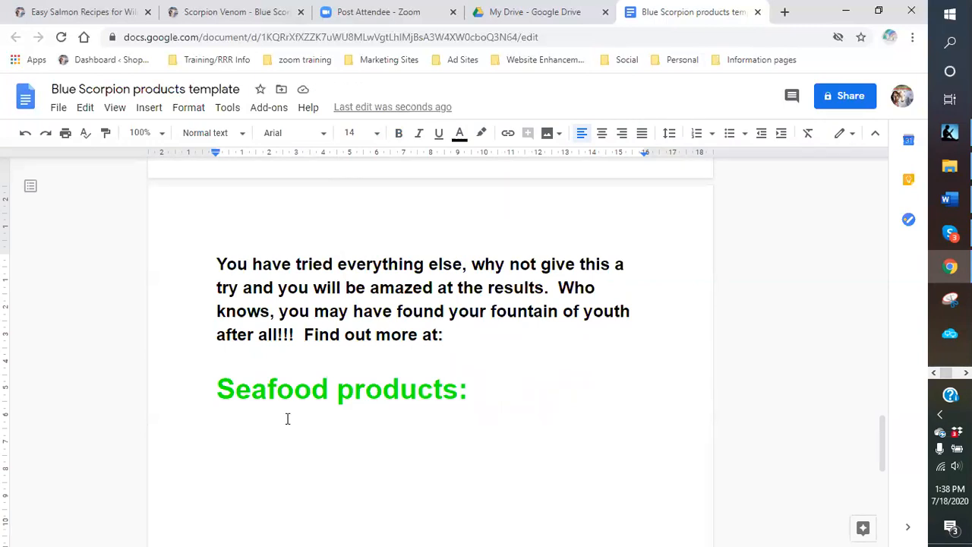
type("Great ala")
key("BackSpace")
type("askan")
key("BackSpace")
key("BackSpace")
type("ian sear")
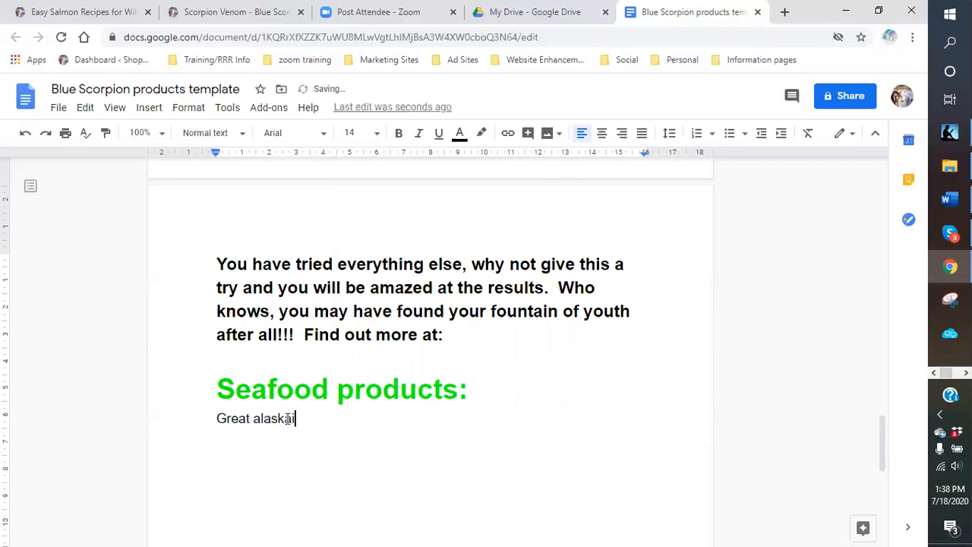
key("BackSpace")
key("BackSpace")
key("BackSpace")
key("BackSpace")
key("BackSpace")
key("BackSpace")
key("BackSpace")
key("BackSpace")
type("at alas")
key("BackSpace")
key("BackSpace")
type("n ")
type("l")
type("seafood ")
type("is one of A")
type("mericans")
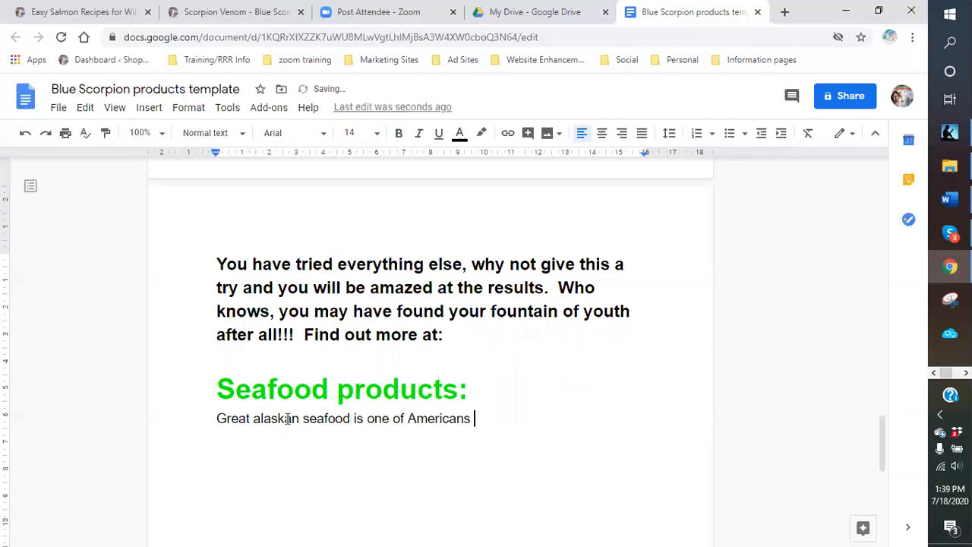
type(" greatest assets.  Howeve")
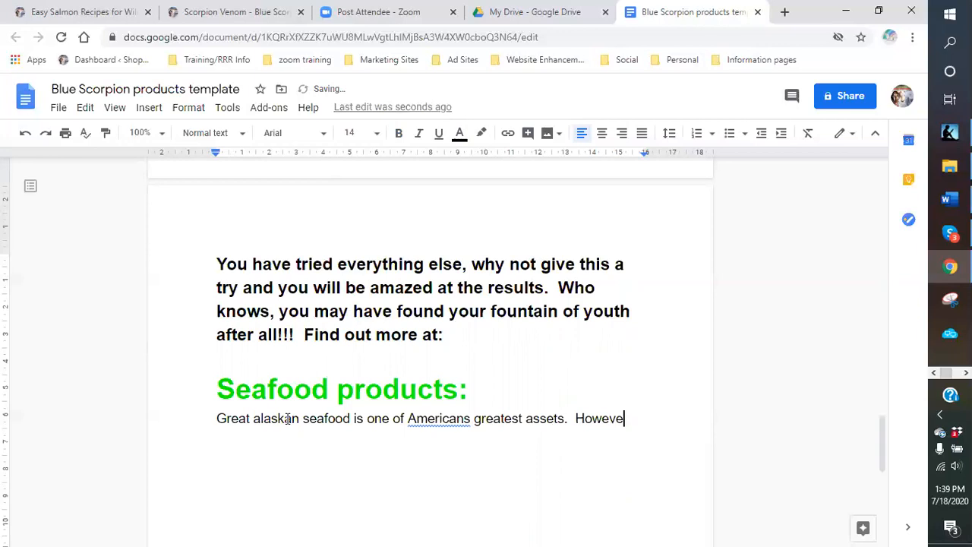
type("r, we s")
type("ship out ou")
type("t t")
key("BackSpace")
key("BackSpace")
key("BackSpace")
key("BackSpace")
key("BackSpace")
key("BackSpace")
key("BackSpace")
key("BackSpace")
key("BackSpace")
key("BackSpace")
type("it out to other countries more tha ")
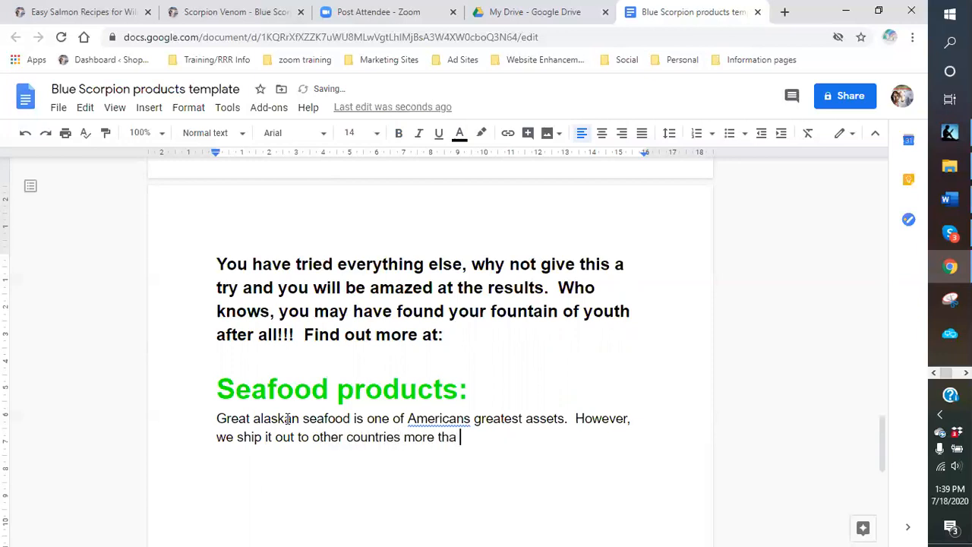
type("n ")
type("we")
key("BackSpace")
key("BackSpace")
key("BackSpace")
key("BackSpace")
key("BackSpace")
key("BackSpace")
key("BackSpace")
key("BackSpace")
key("BackSpace")
key("BackSpace")
key("BackSpace")
key("BackSpace")
key("BackSpace")
key("BackSpace")
key("BackSpace")
key("BackSpace")
key("BackSpace")
key("BackSpace")
key("BackSpace")
key("BackSpace")
key("BackSpace")
key("BackSpace")
key("BackSpace")
key("BackSpace")
key("BackSpace")
key("BackSpace")
key("BackSpace")
key("BackSpace")
key("BackSpace")
key("BackSpace")
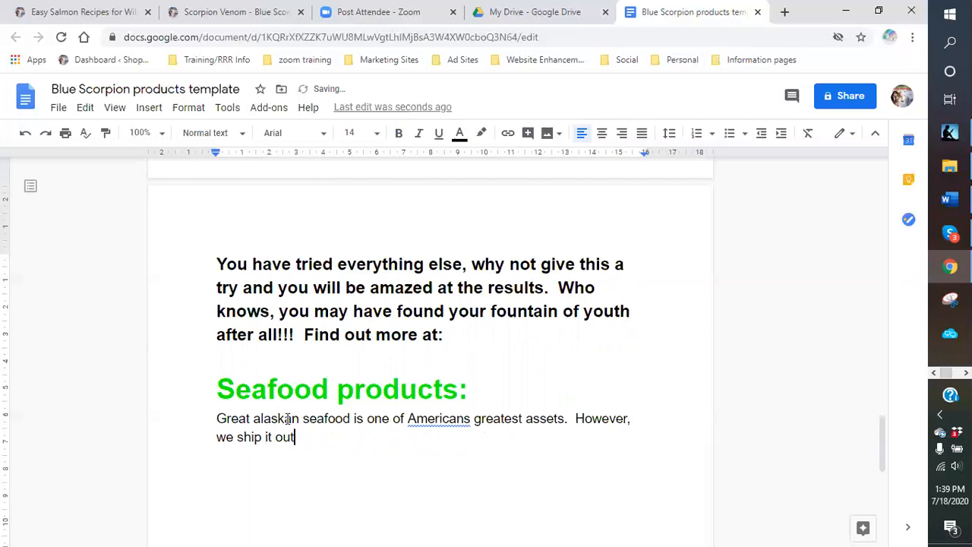
key("BackSpace")
key("BackSpace")
key("BackSpace")
key("BackSpace")
key("BackSpace")
key("BackSpace")
key("BackSpace")
key("BackSpace")
key("BackSpace")
key("BackSpace")
type("export it more than")
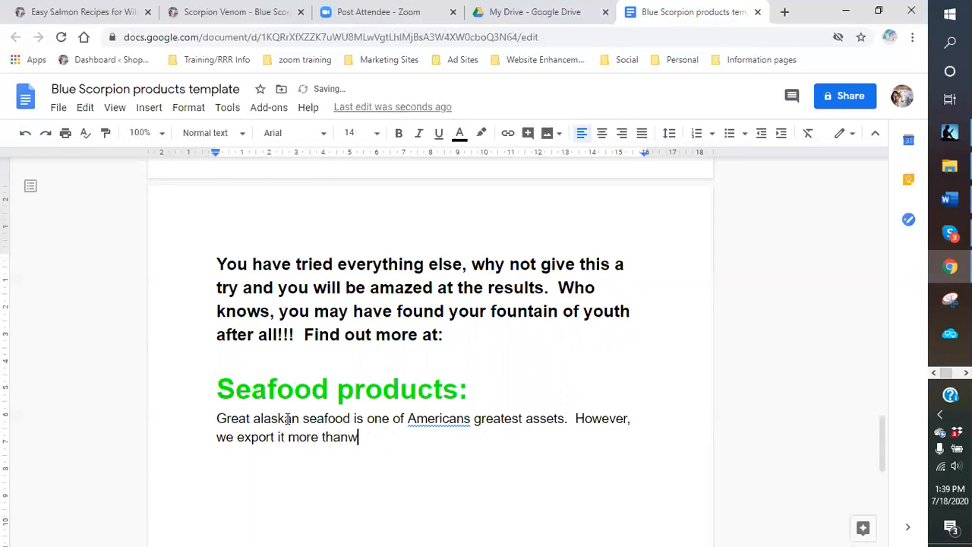
type(" we should.")
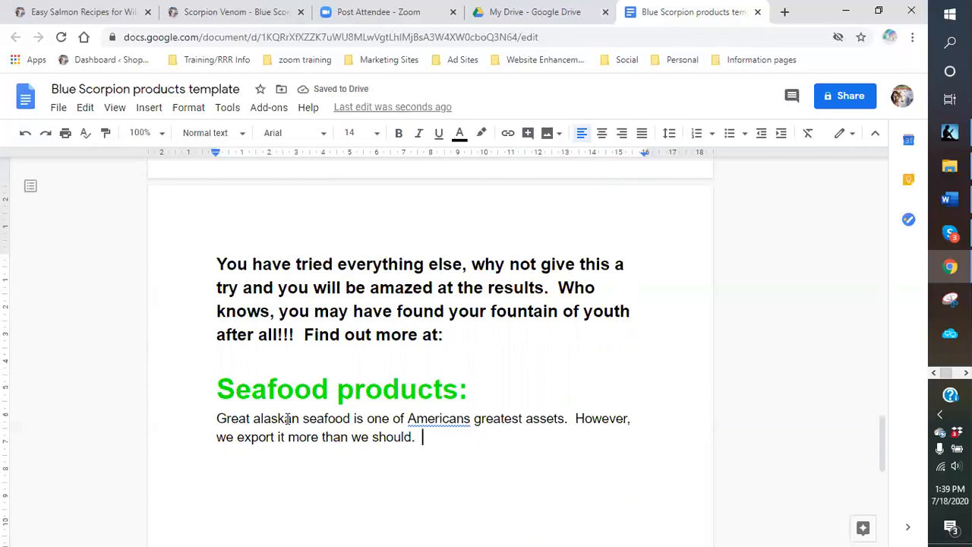
- Add 'Most American's do not get to experience the benefit of Good Alaskan Salmon, not farm-raised.'
type("Most American's do not get to experi")
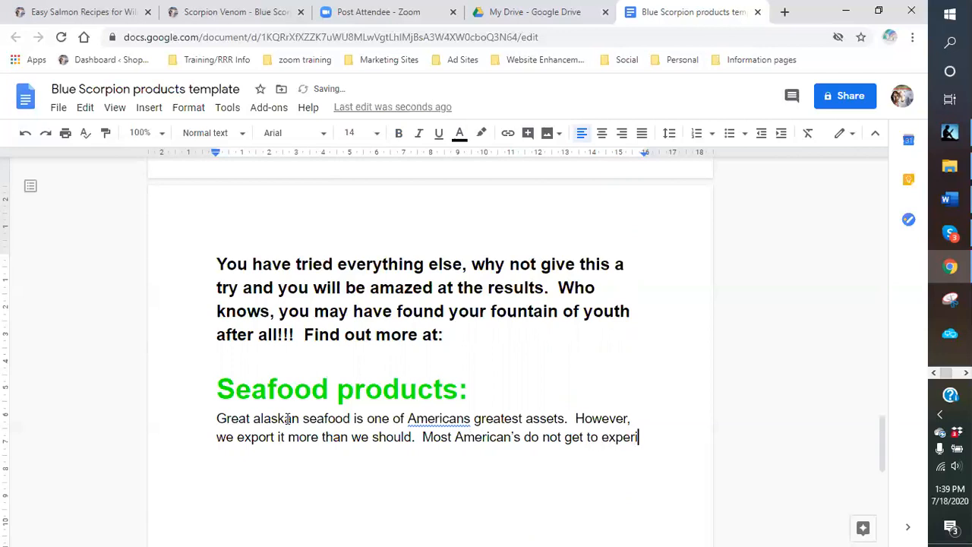
type("ence the benefit of great")
key("BackSpace")
key("BackSpace")
key("BackSpace")
key("BackSpace")
key("BackSpace")
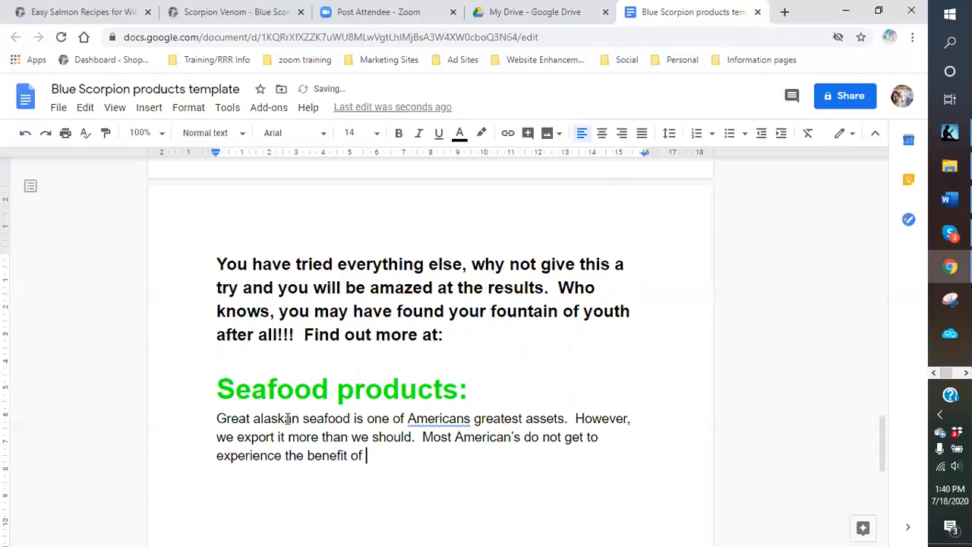
type("Good ")
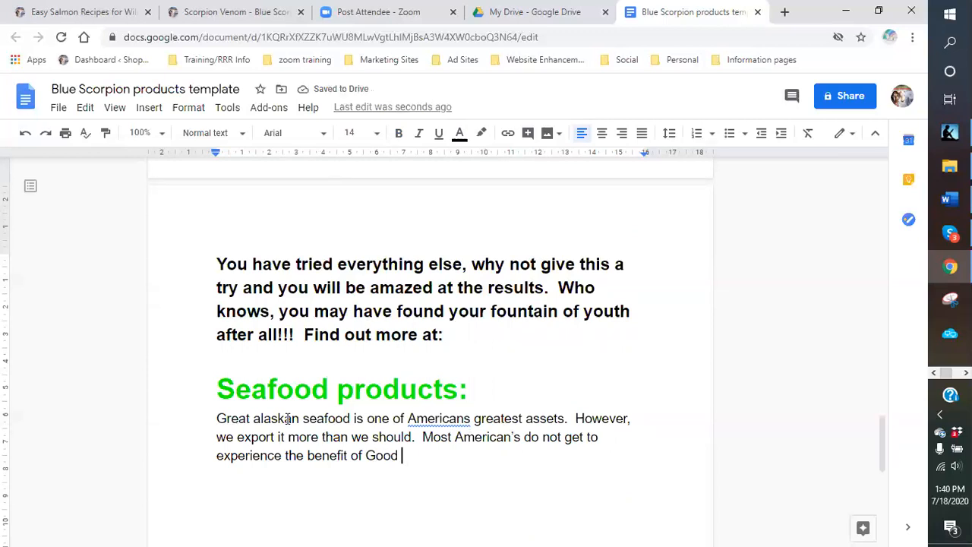
type("Ala")
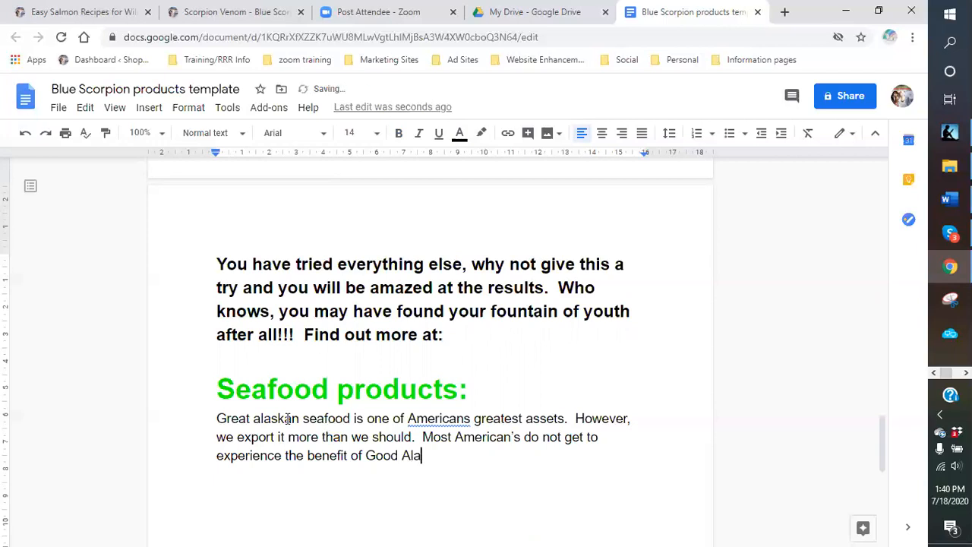
type("skan Salmon.")
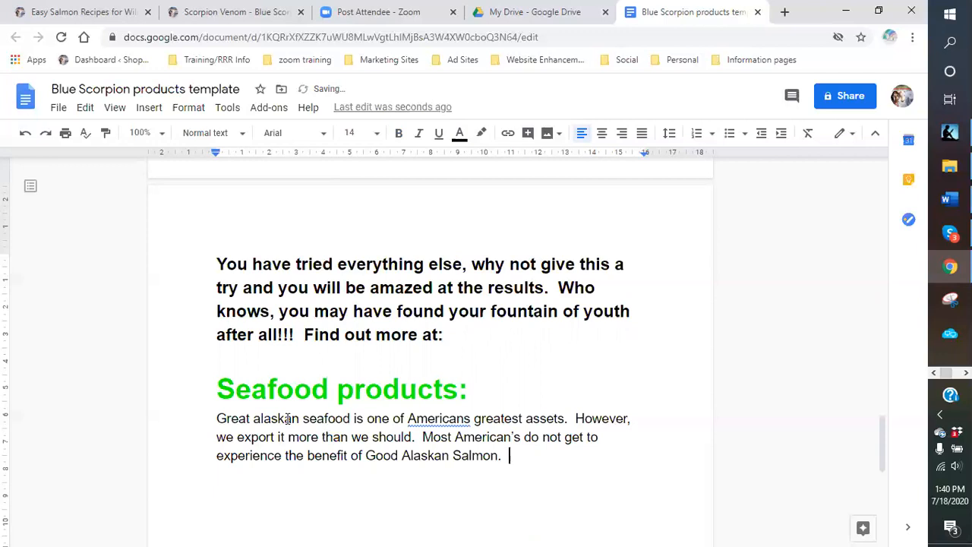
key("BackSpace")
key("BackSpace")
key("BackSpace")
type(".")
key("BackSpace")
key("BackSpace")
type(", not farm-raised")
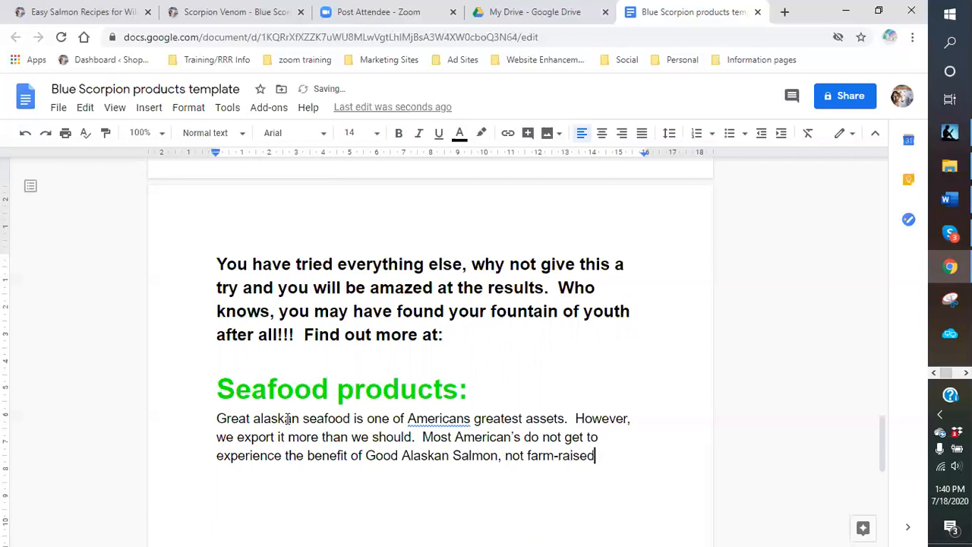
key("BackSpace")
type(".")
- Insert 'Wild' before 'Alaskan' in the salmon sentence
scroll(269, 373, "up", 15)
scroll(269, 373, "up", 5)
scroll(267, 370, "down", 5)
scroll(267, 372, "down", 12)
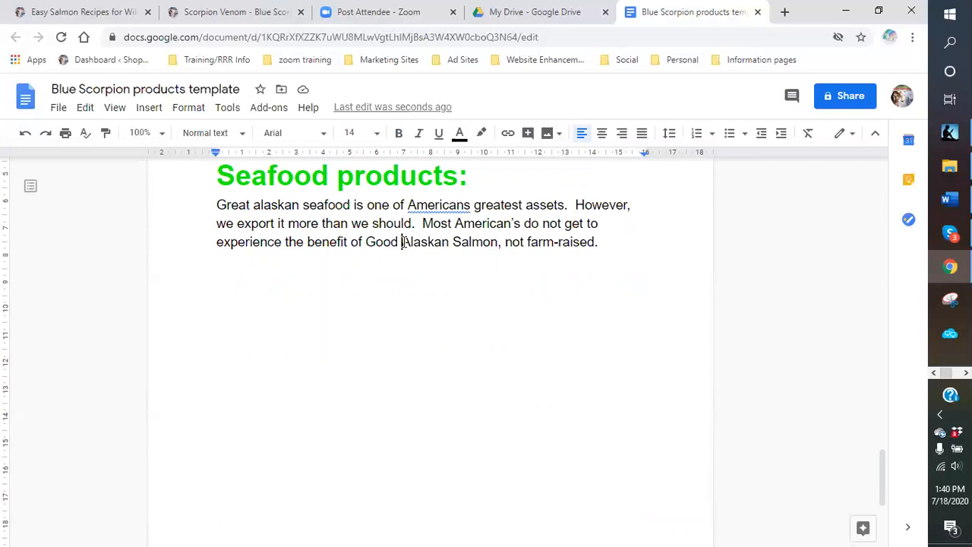
left_click(401, 241)
type("Wild")
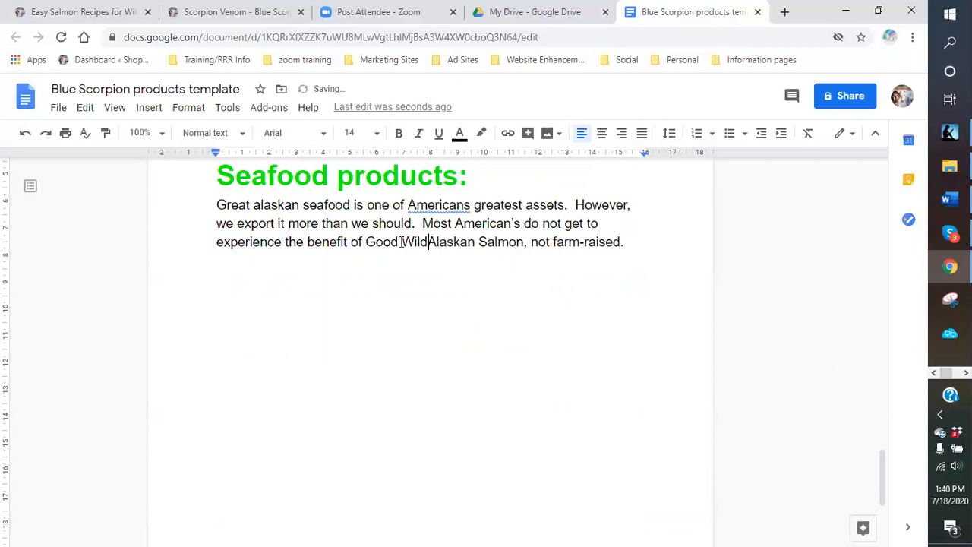
- Append 'Although Farm-raised Salmon has its benefits, Wild Alaskan Salmon far out-weigh them.'
left_click(643, 242)
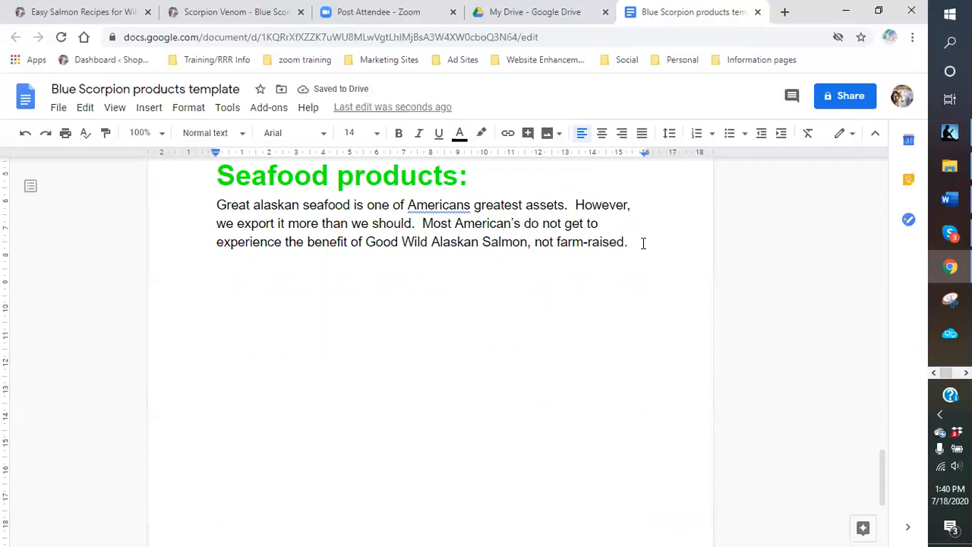
type("Although ")
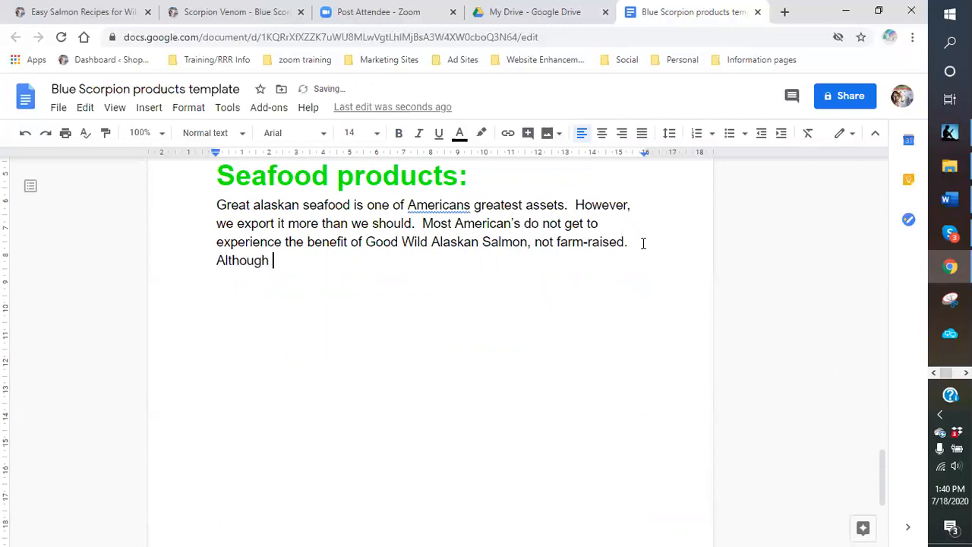
type("Farm-raised Sal")
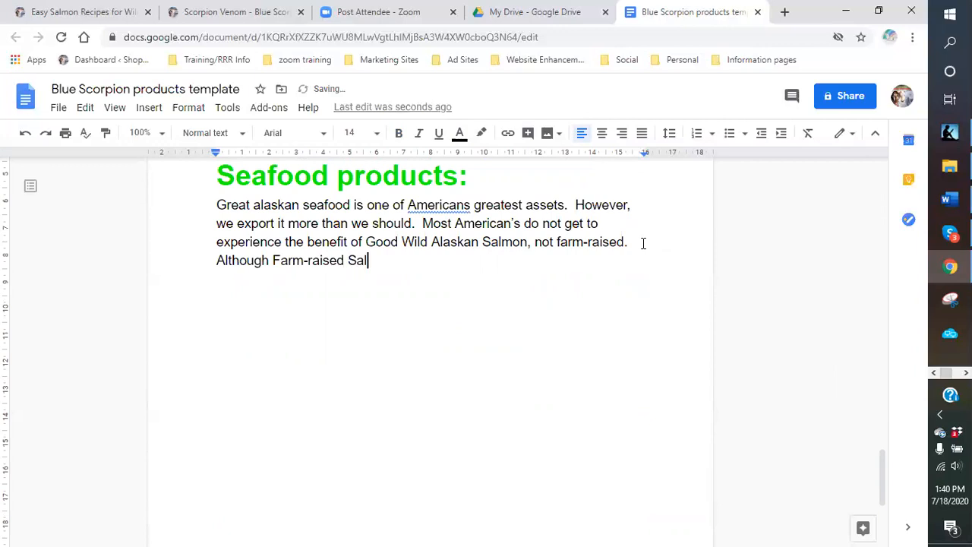
type("mon has it")
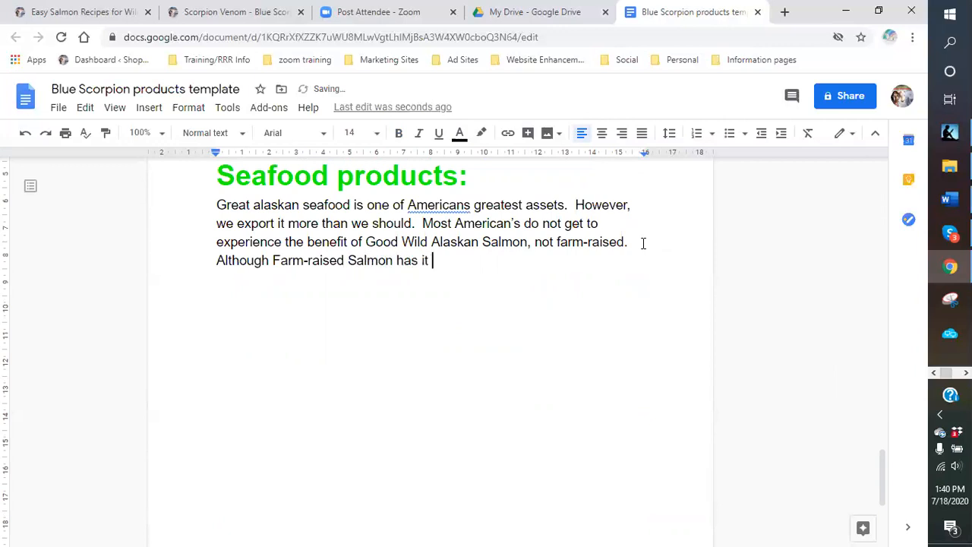
type("s benefits,")
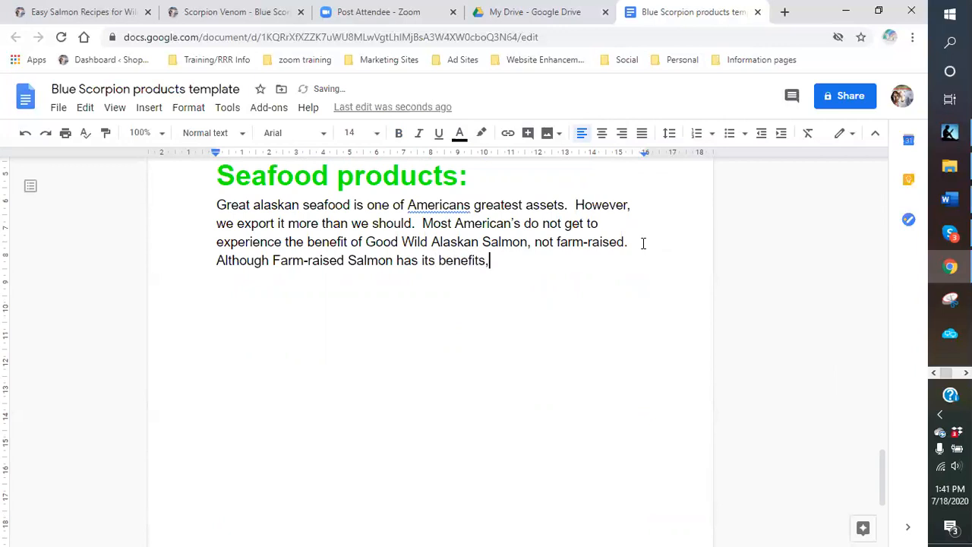
type(" Wild Alaskan sSalmon far ow")
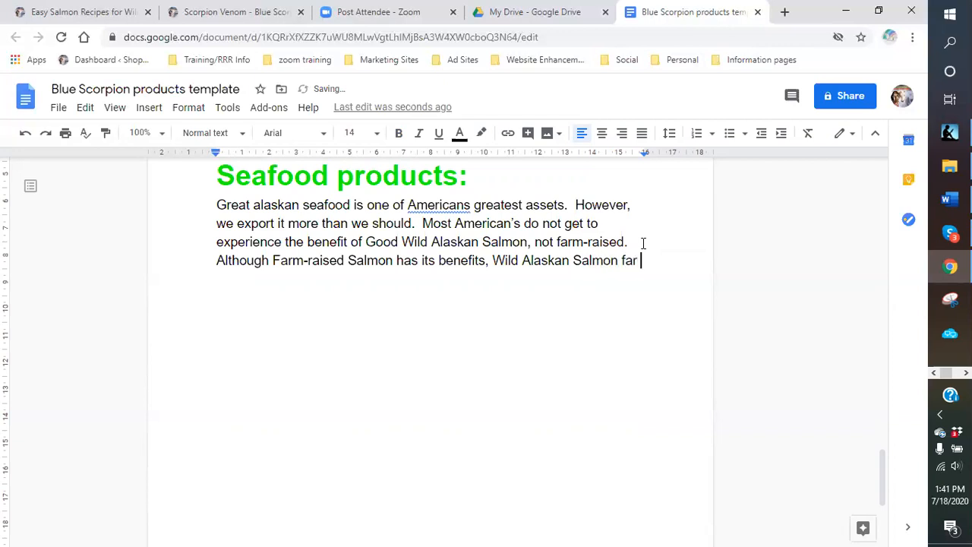
key("BackSpace")
type("ut-weight the")
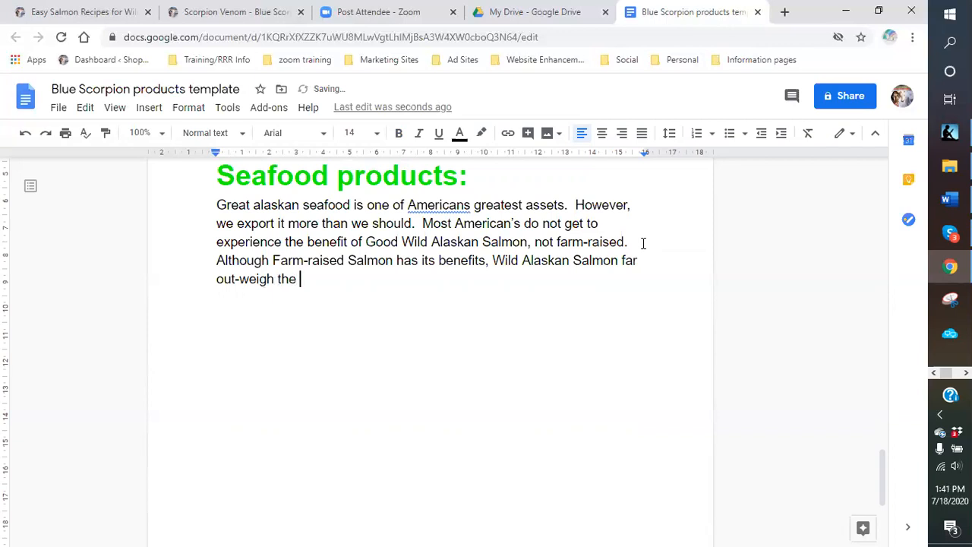
key("BackSpace")
type("a")
key("BackSpace")
type("em.  Better you")
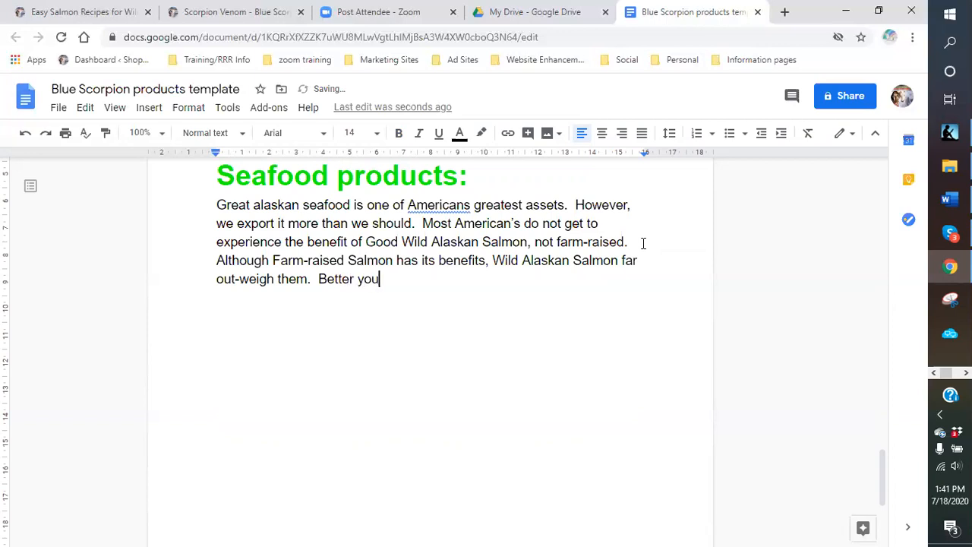
- Add that you needn't wait at grocery or specialty shops; salmon is delivered to your door!!!
key("BackSpace")
key("BackSpace")
type(", you don't have to we")
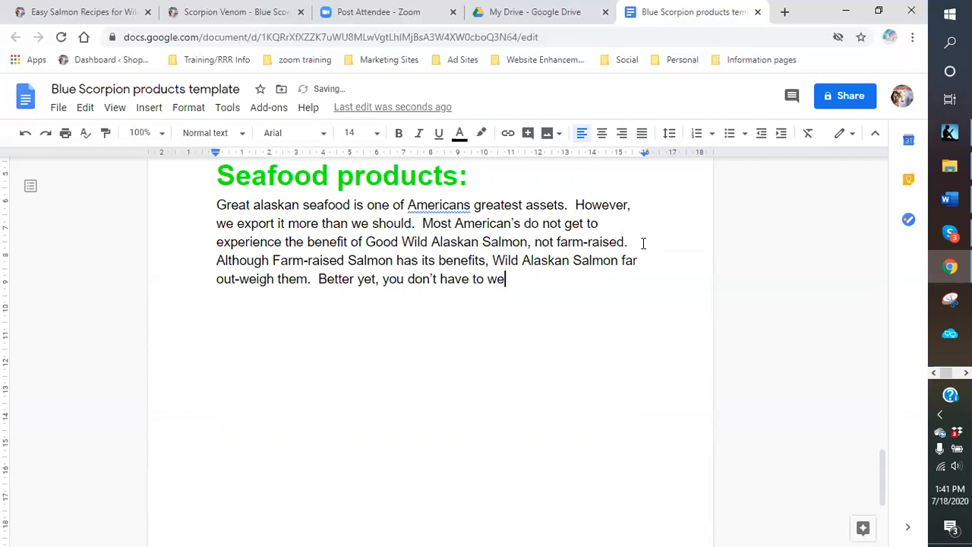
key("BackSpace")
type("ait at the grocery")
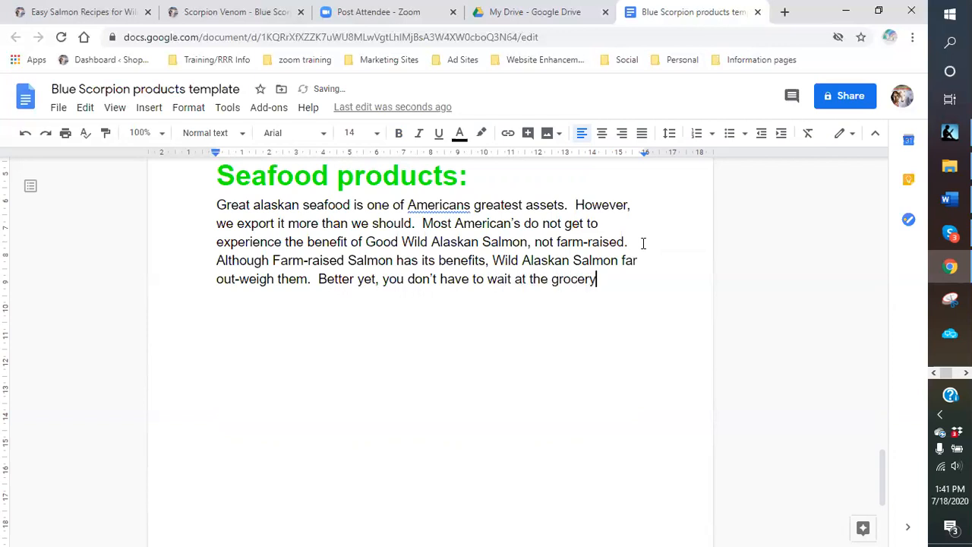
type(" store or specil")
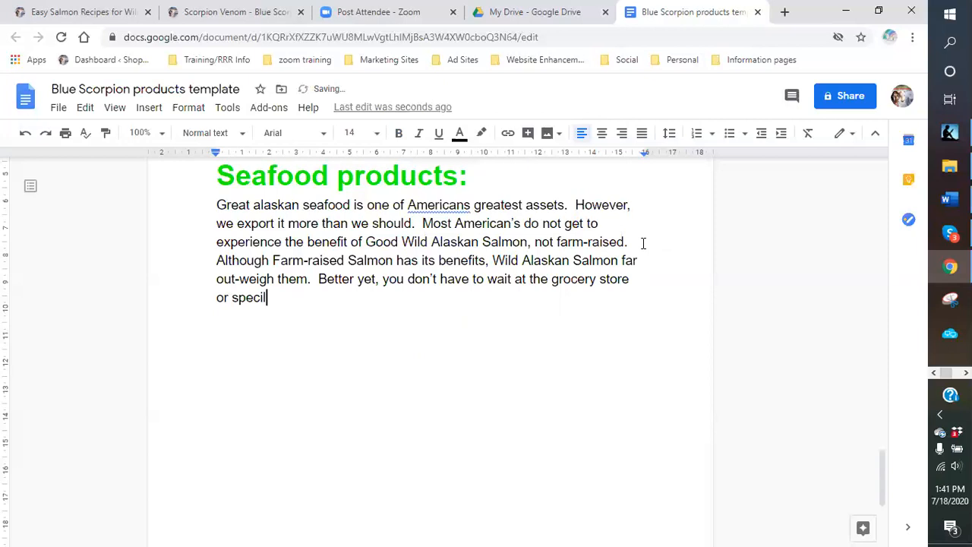
key("BackSpace")
type("alty shopw")
key("BackSpace")
type("any more.")
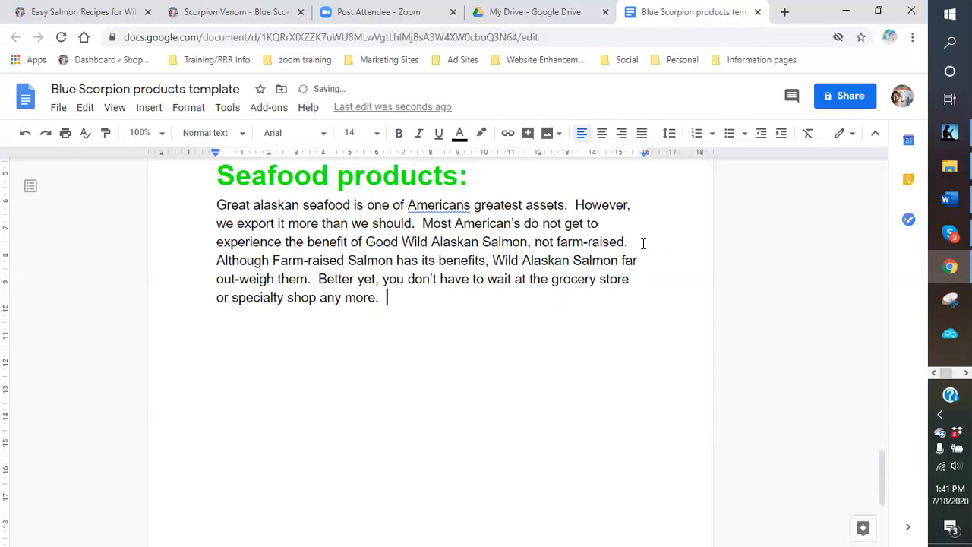
type("  You can new")
key("BackSpace")
key("BackSpace")
type("ow ")
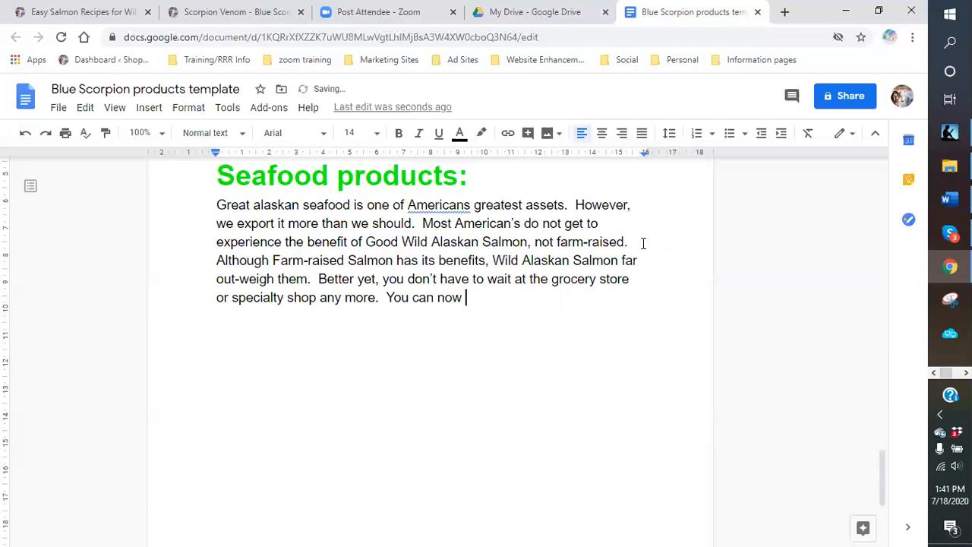
type("get them deliv")
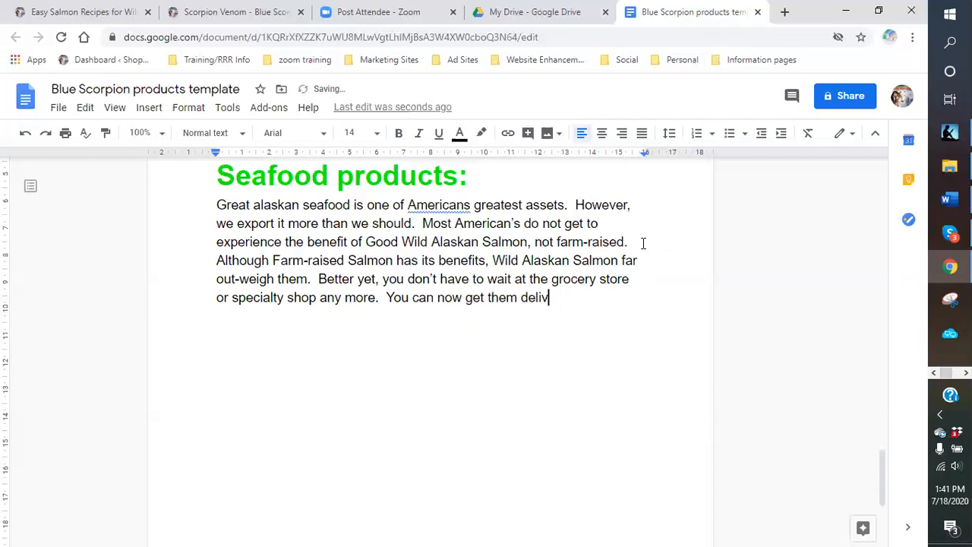
type("ered right to y")
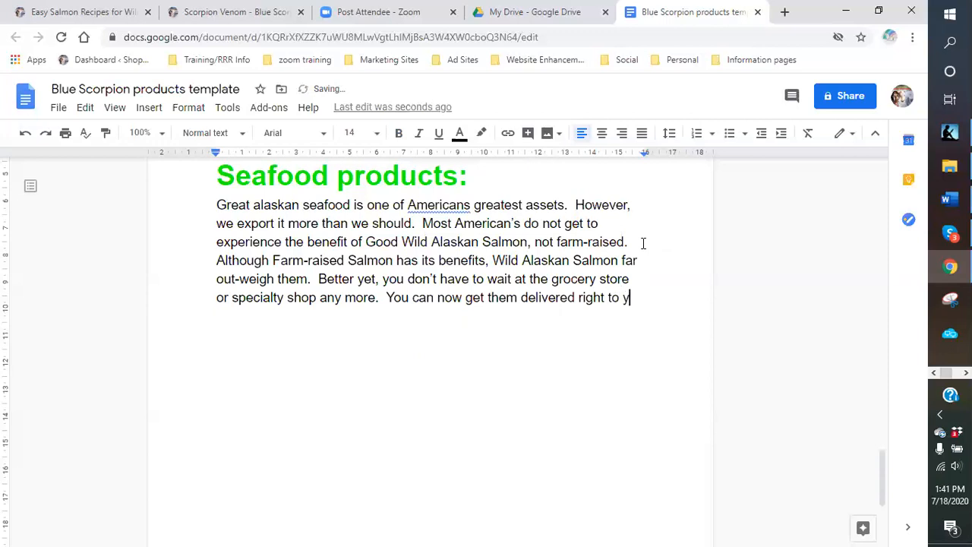
type("our door door!!!")
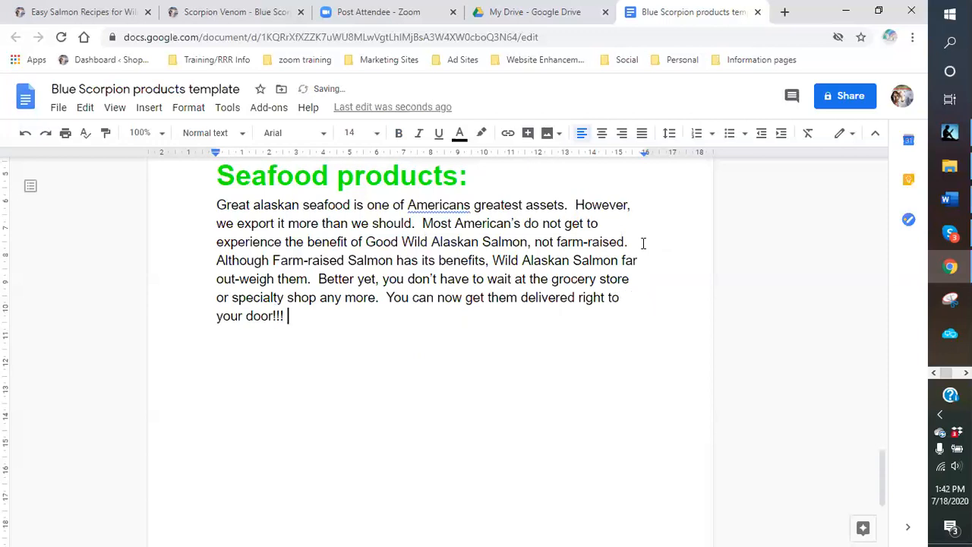
- Add a new line 'Benefits of wild Salmon:' followed by an empty line
key("Return")
type("Benefits of")
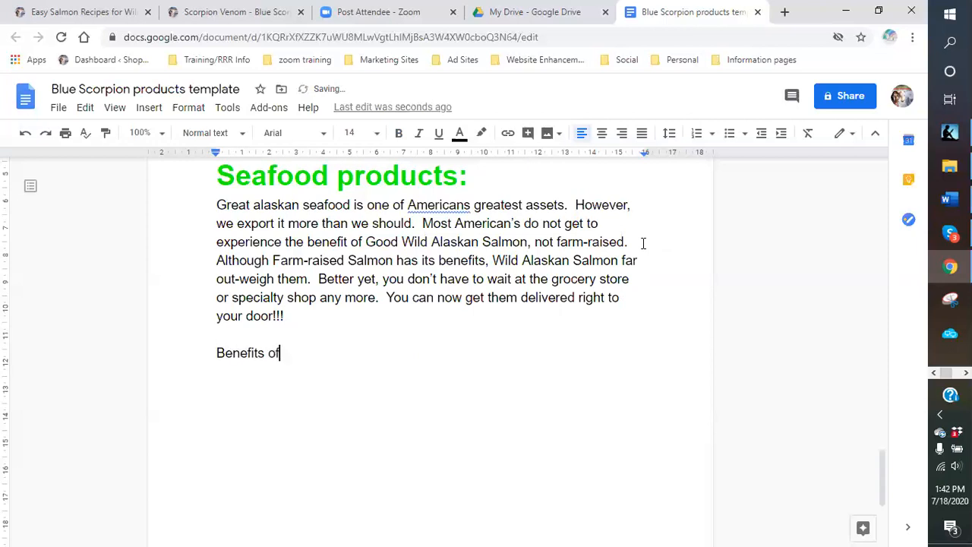
type(" wild Salmon")
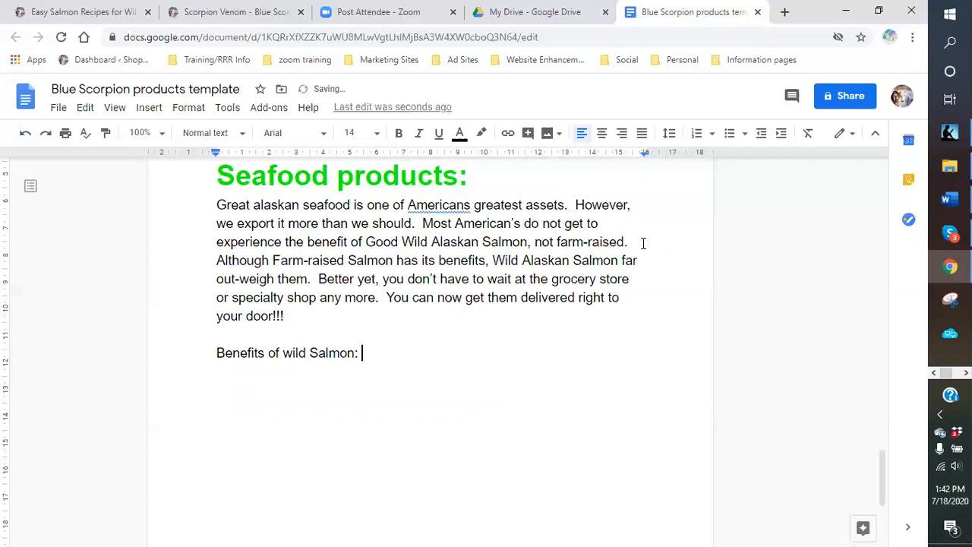
type(":")
key("Return")
- Search the Shop with MamaChief site for salmon
left_click(218, 12)
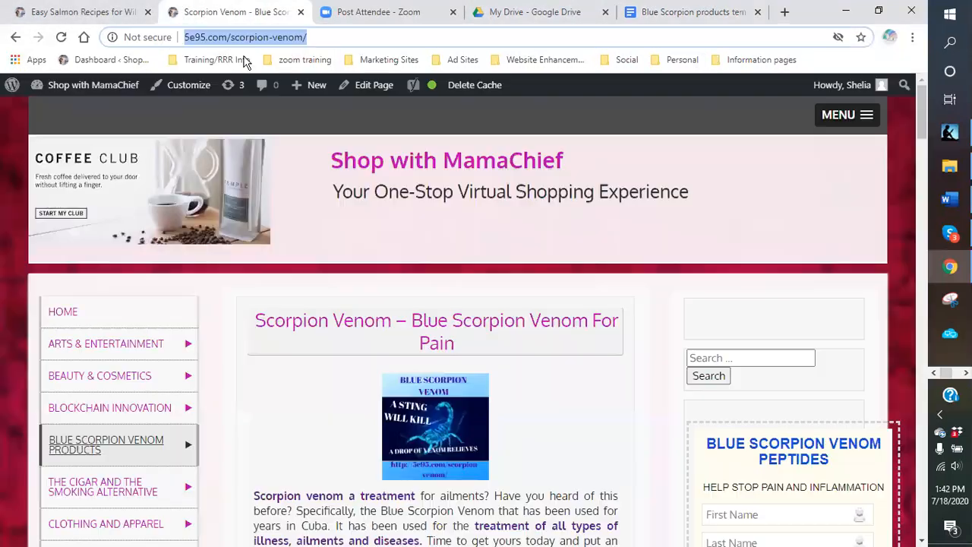
left_click(734, 357)
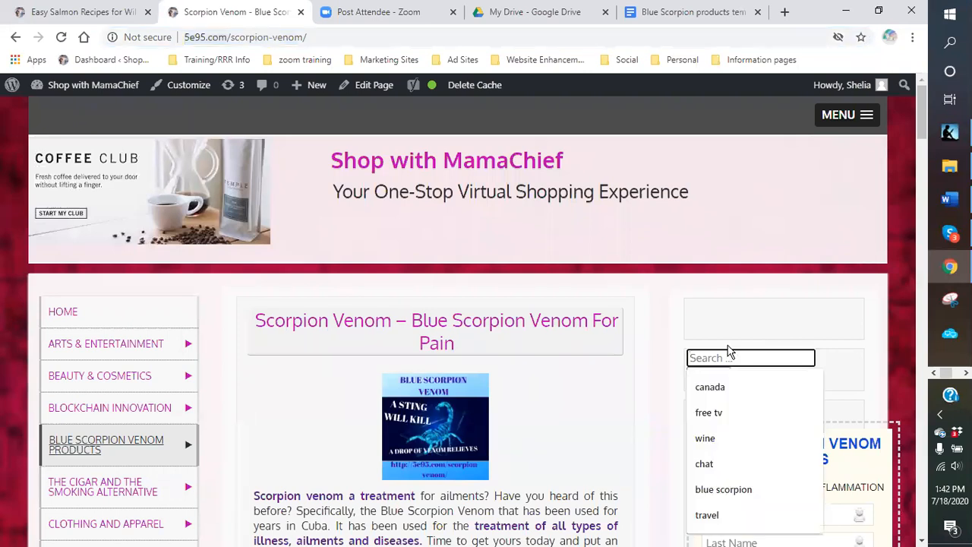
type("wi")
key("BackSpace")
key("BackSpace")
type("als")
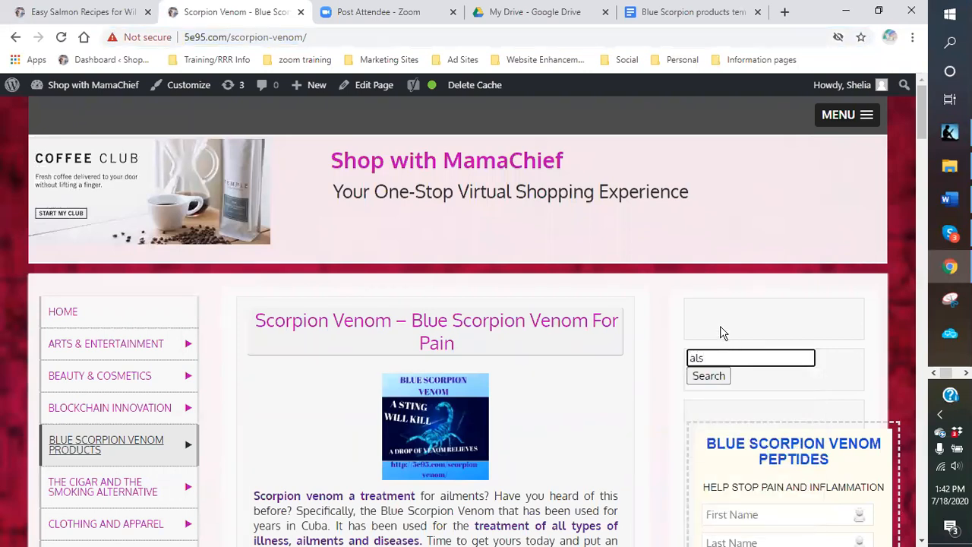
key("BackSpace")
key("BackSpace")
key("BackSpace")
type("sall")
type("mon")
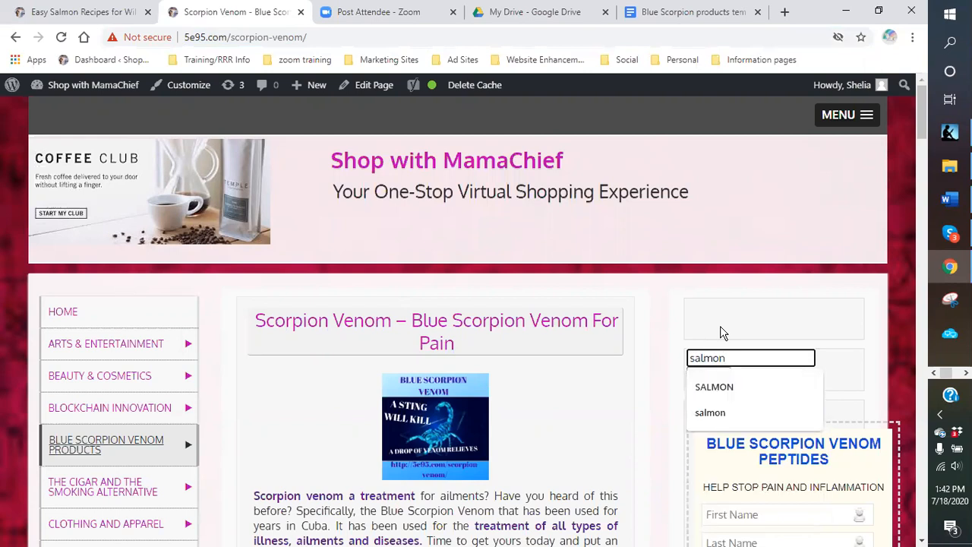
key("Return")
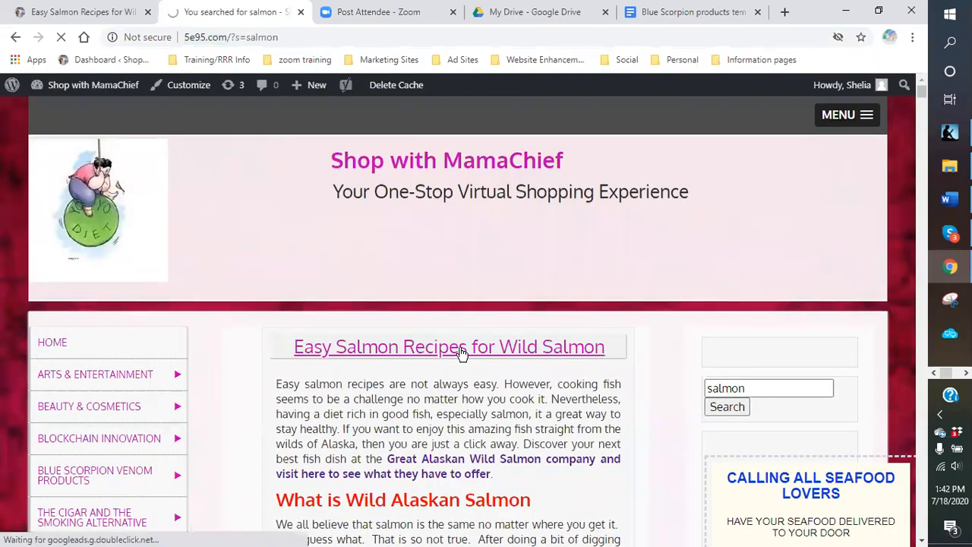
- Read the Easy Salmon Recipes for Wild Salmon post, then return to the product doc
left_click(462, 352)
scroll(461, 351, "down", 5)
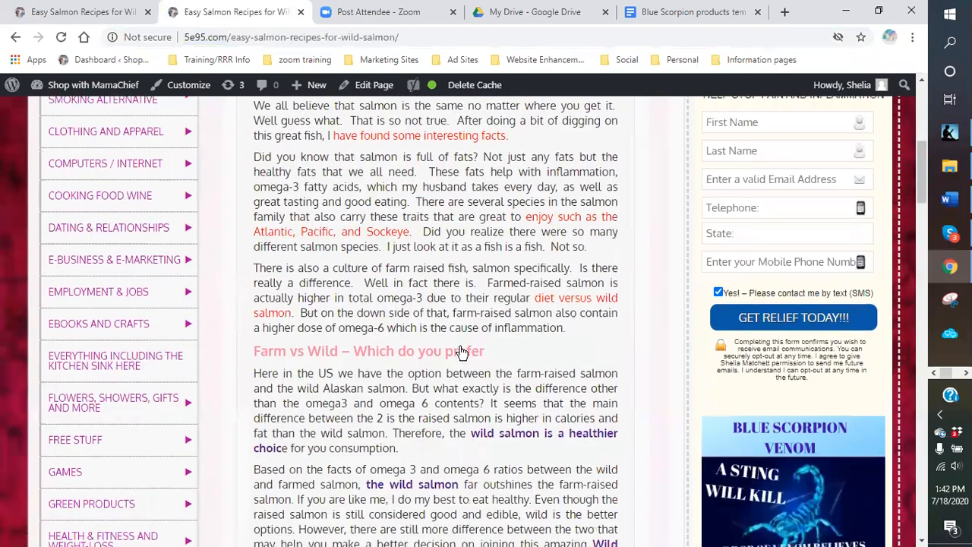
scroll(452, 335, "down", 1)
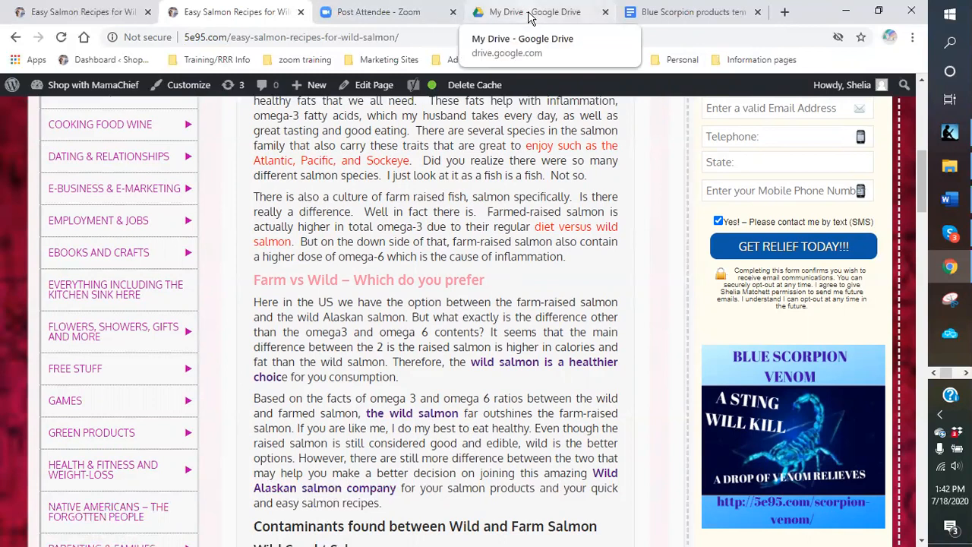
left_click(653, 16)
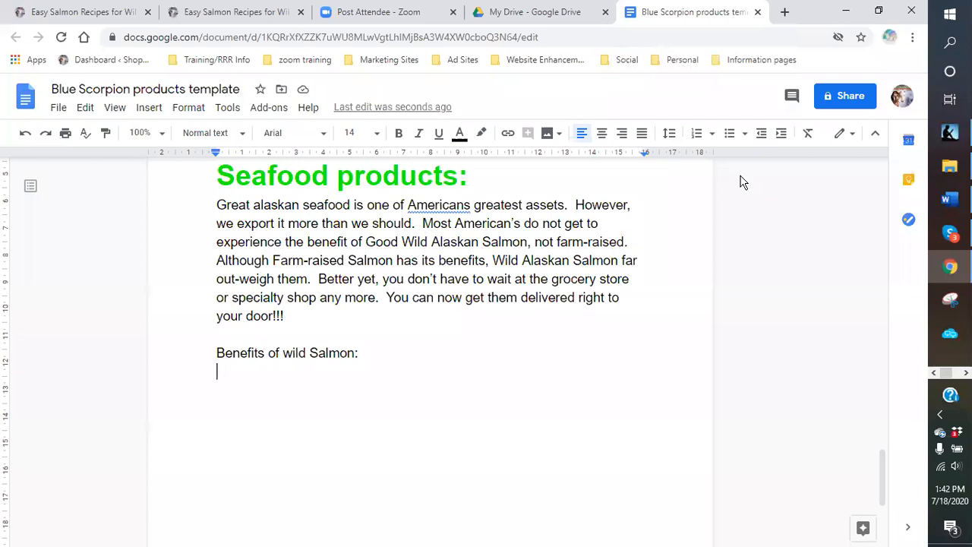
- Add numbered item 1 'Wild Salmon has more Omega 3 and Omega 6 than farmed Salmon' and begin item 2
left_click(697, 134)
type("Wild Sal")
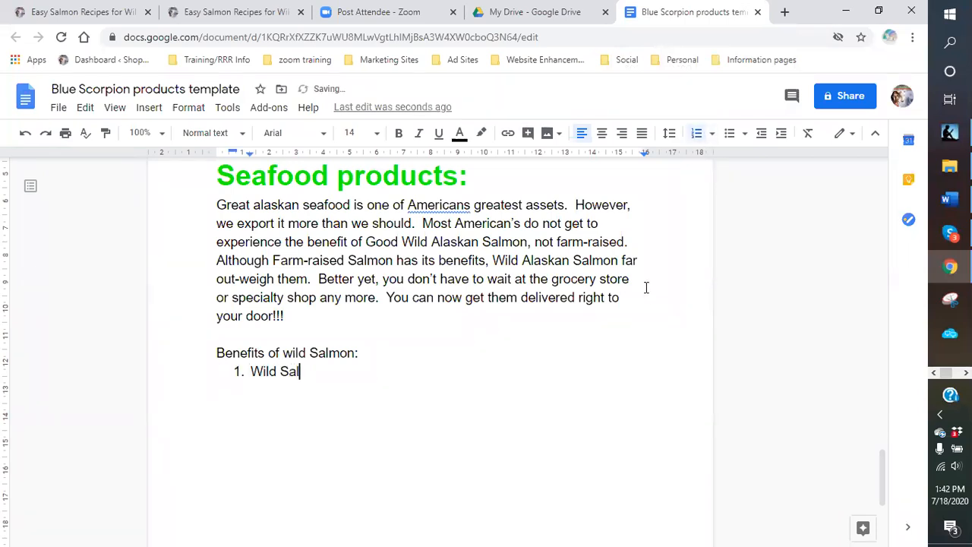
type("mon has more")
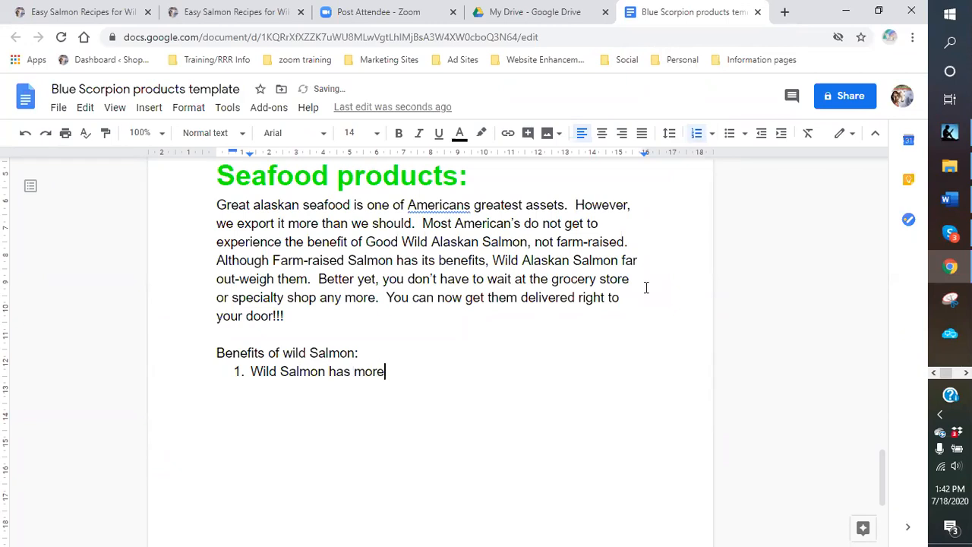
type(" Omega 3 and Omega ")
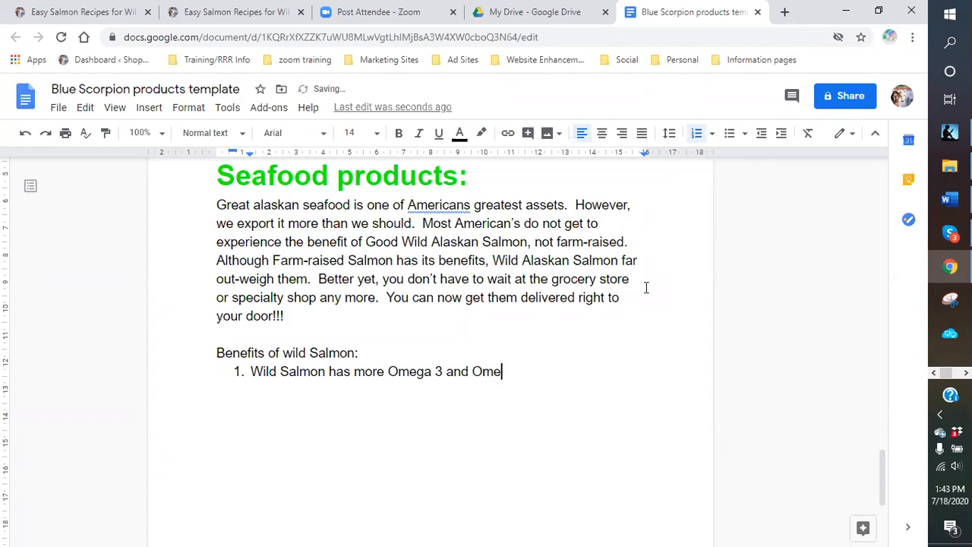
type("6 than ")
type("far")
key("BackSpace")
type("armed Salmon")
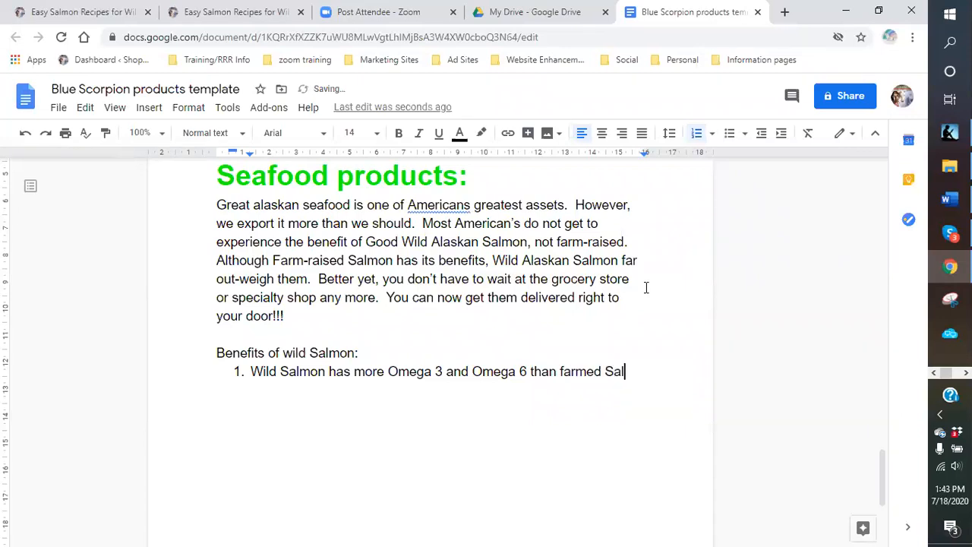
key("Return")
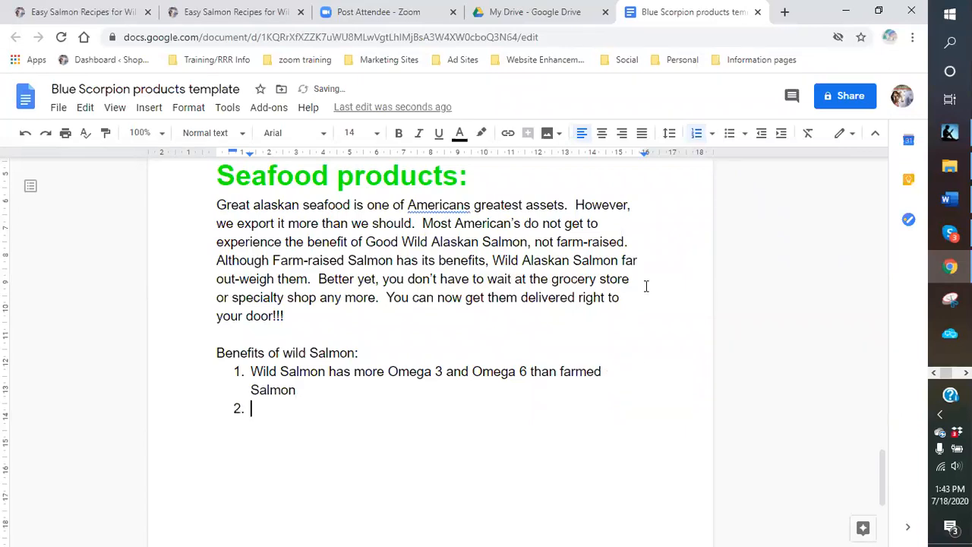
left_click(232, 11)
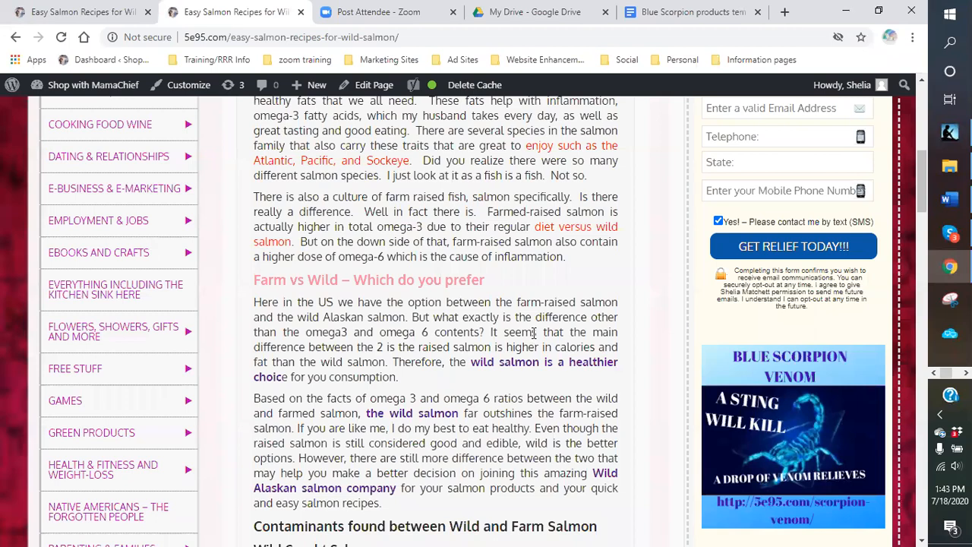
- Copy the article's second Wild Caught Salmon point about antibiotics and pesticides
scroll(534, 333, "down", 2)
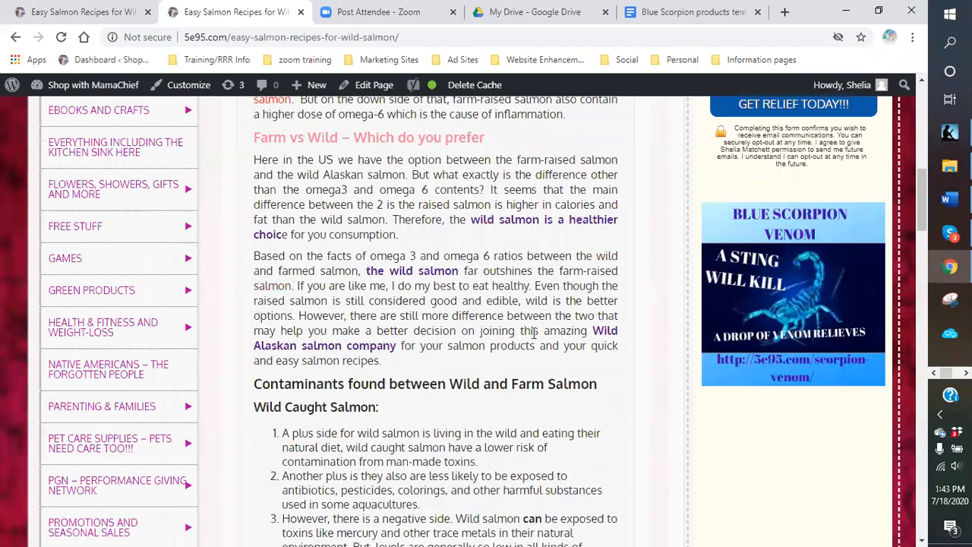
scroll(534, 333, "down", 1)
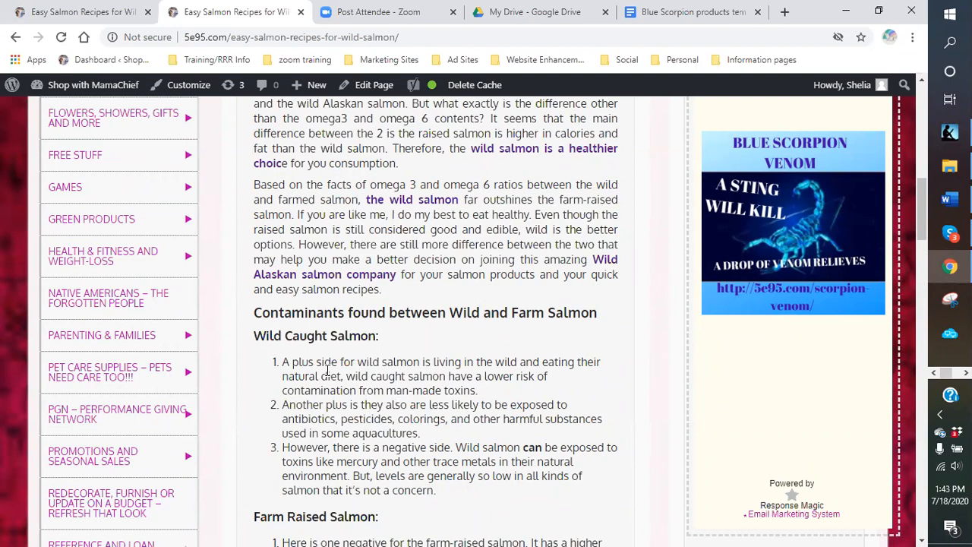
scroll(327, 371, "down", 2)
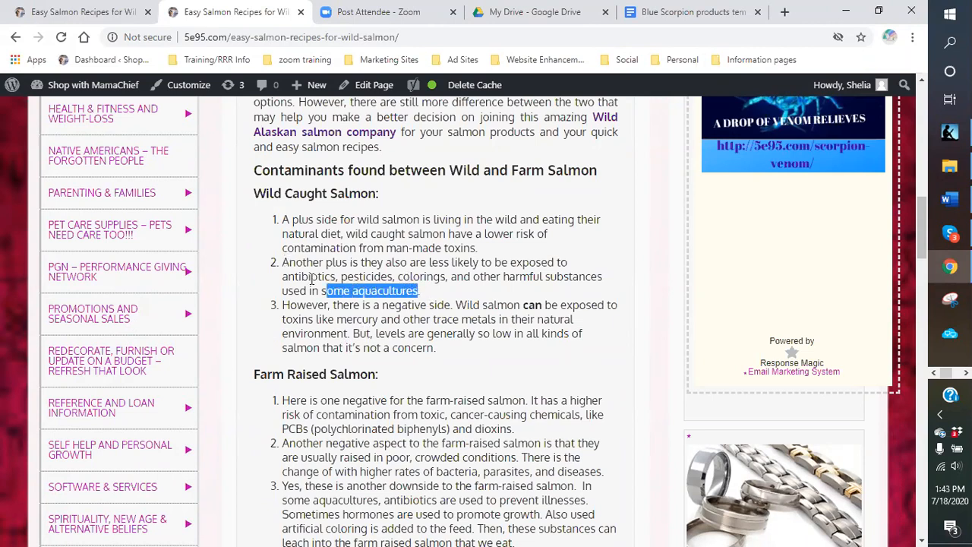
triple_click(309, 278)
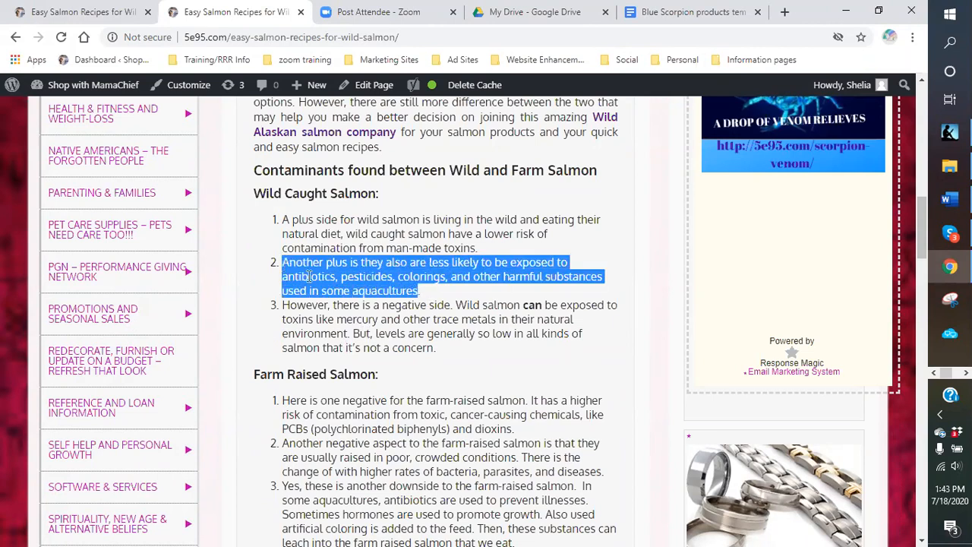
right_click(310, 277)
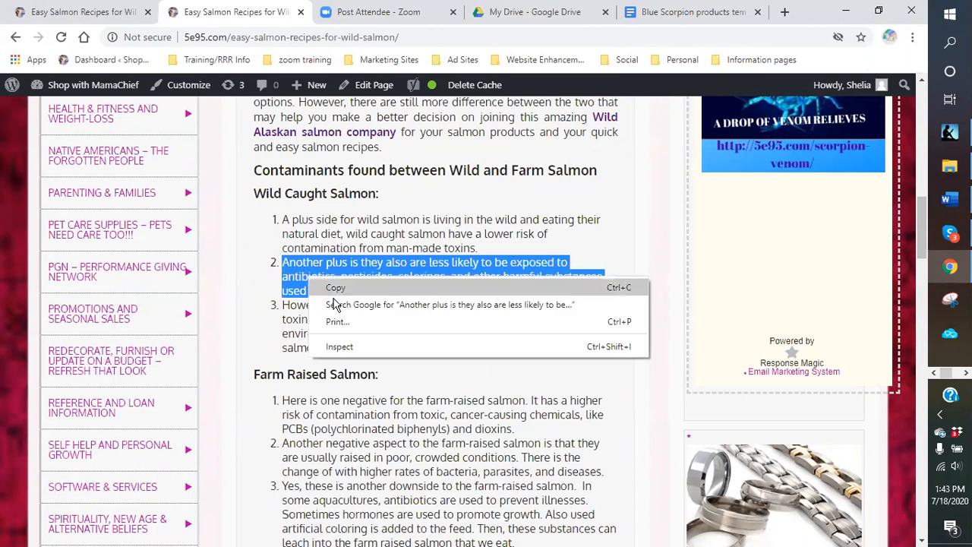
left_click(332, 286)
- Paste the copied antibiotics-and-pesticides point as plain text into list item 2
left_click(665, 12)
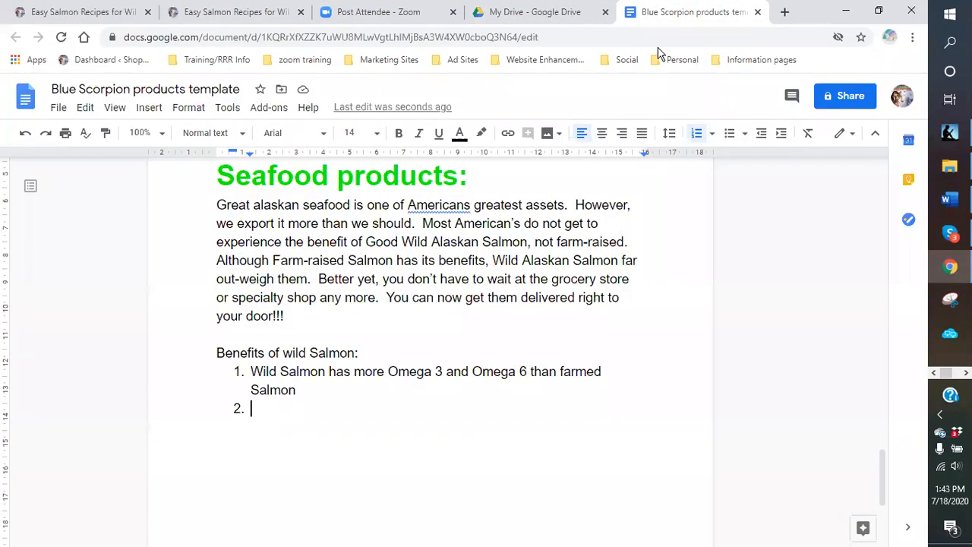
right_click(260, 414)
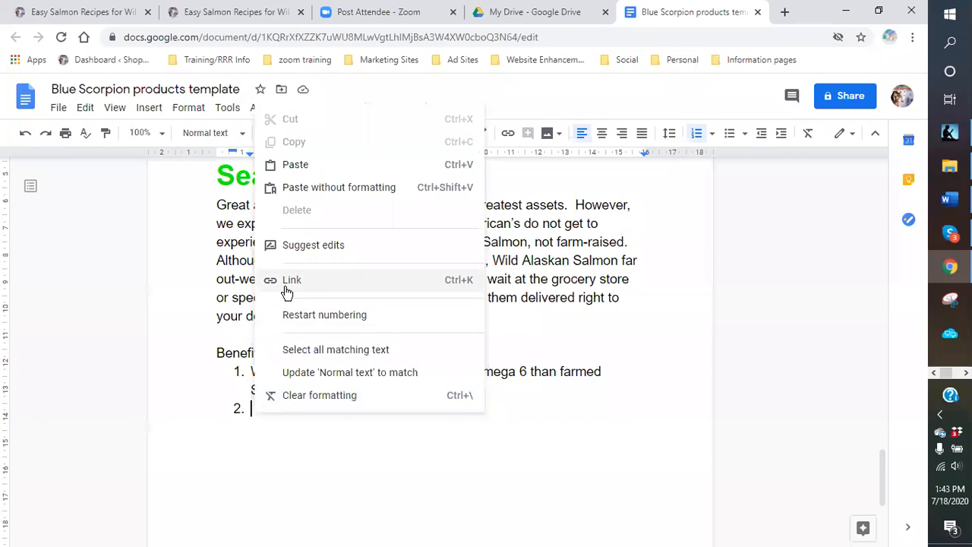
left_click(306, 185)
left_click_drag(320, 443, 251, 411)
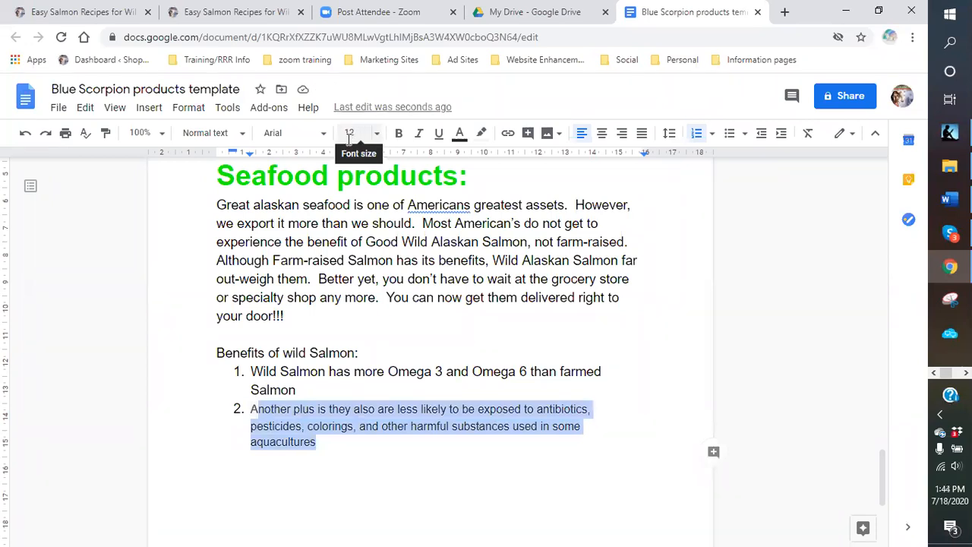
left_click(312, 371)
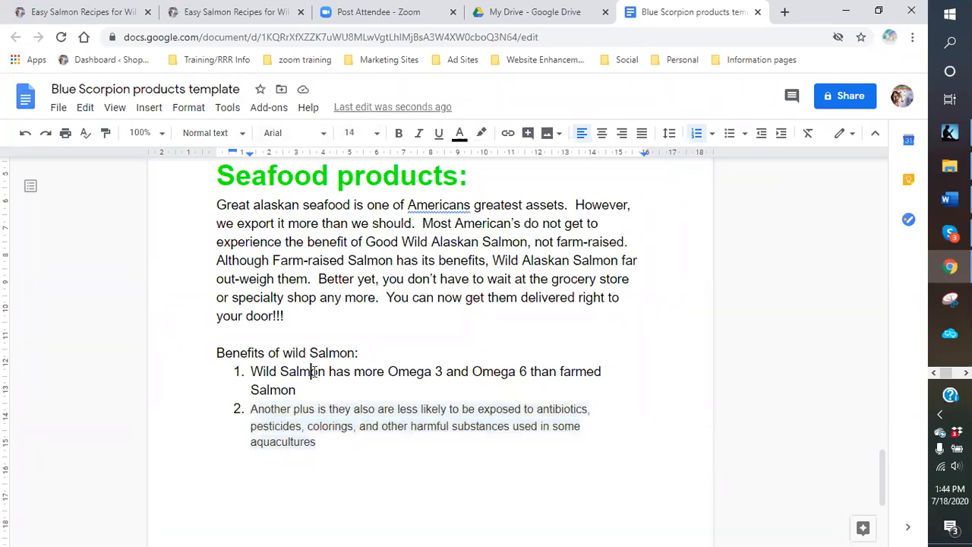
left_click(275, 371)
left_click(282, 412)
- Set the pasted second list item to 14-point text
left_click_drag(328, 431, 272, 427)
left_click_drag(327, 443, 254, 411)
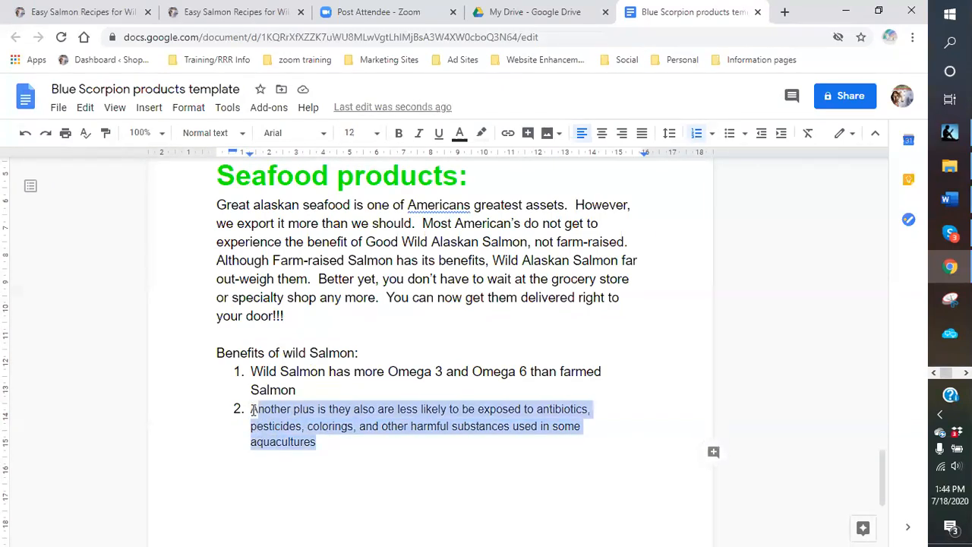
left_click(377, 133)
left_click(355, 273)
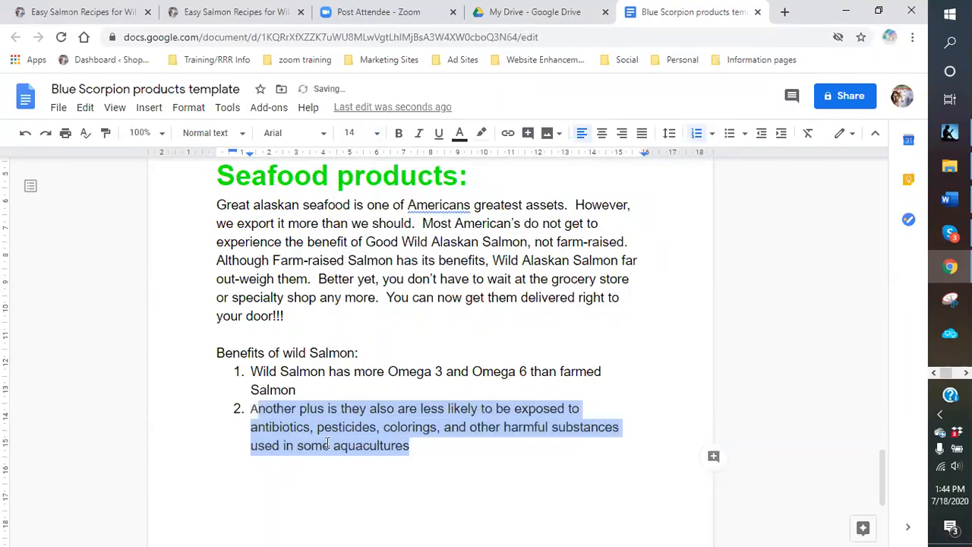
left_click(255, 411)
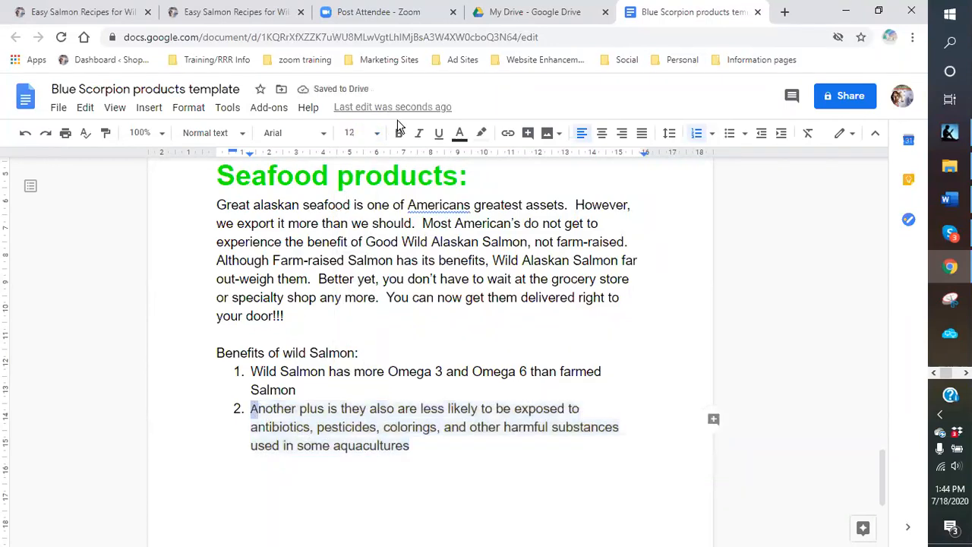
left_click(355, 133)
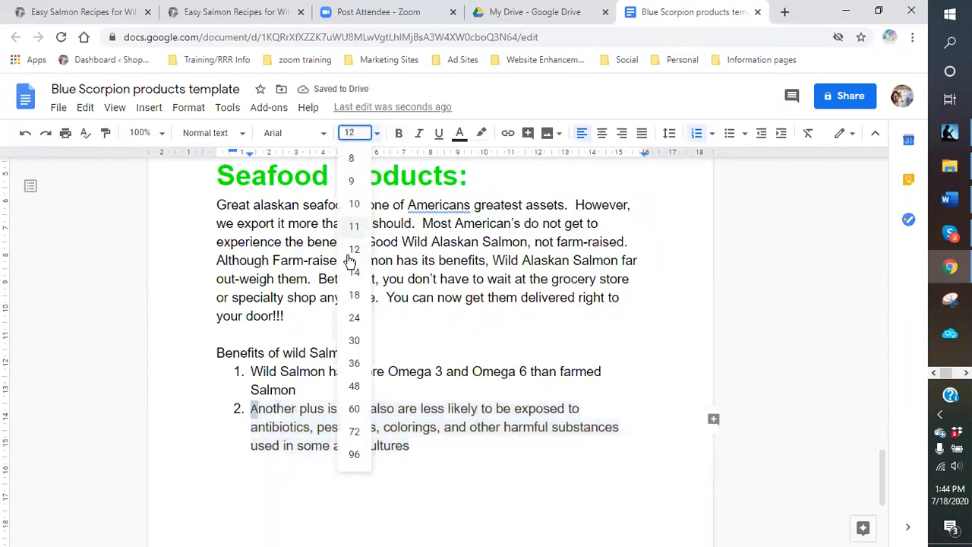
left_click(354, 272)
- Start an empty third numbered item below item 2
left_click(425, 452)
key("Return")
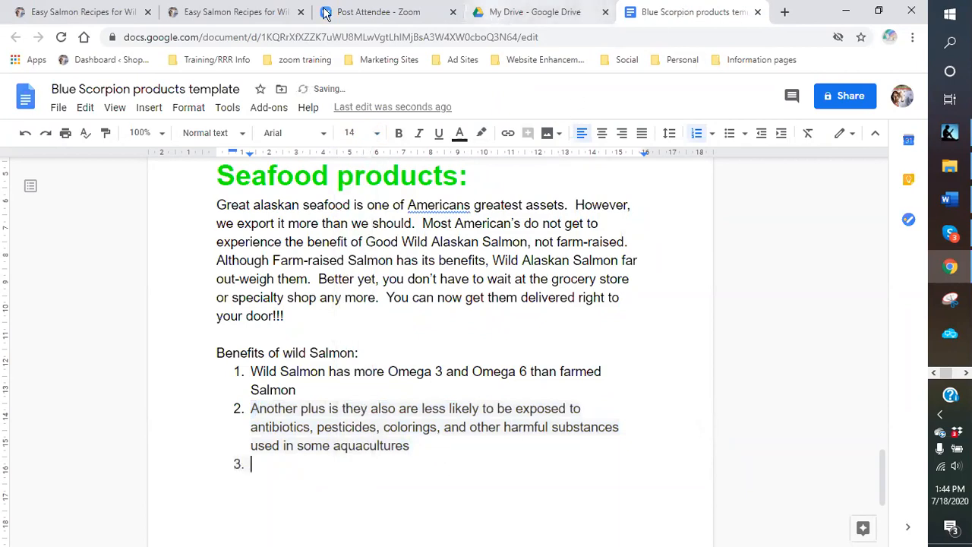
left_click(191, 13)
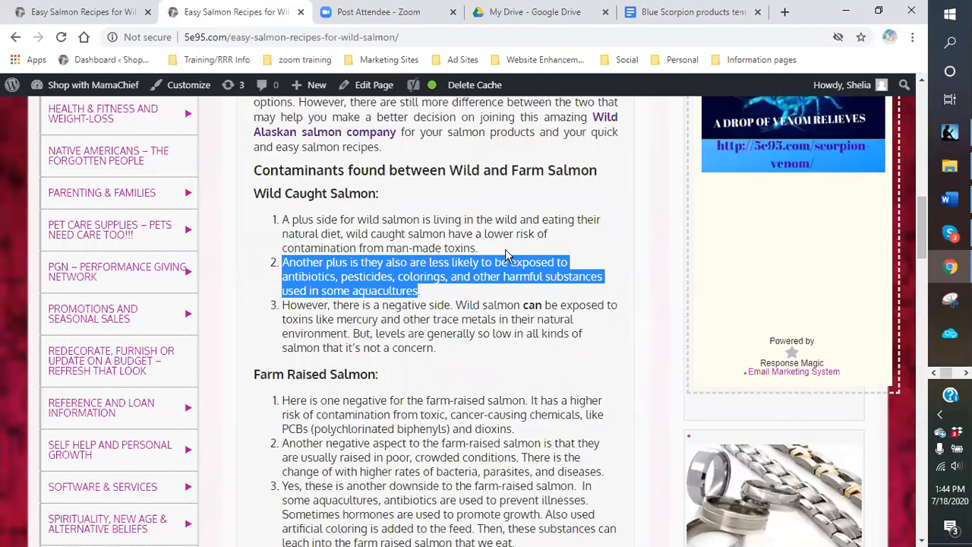
- Copy the first wild-caught salmon point from the article and paste it as list item 3
left_click_drag(507, 258, 286, 220)
right_click(318, 236)
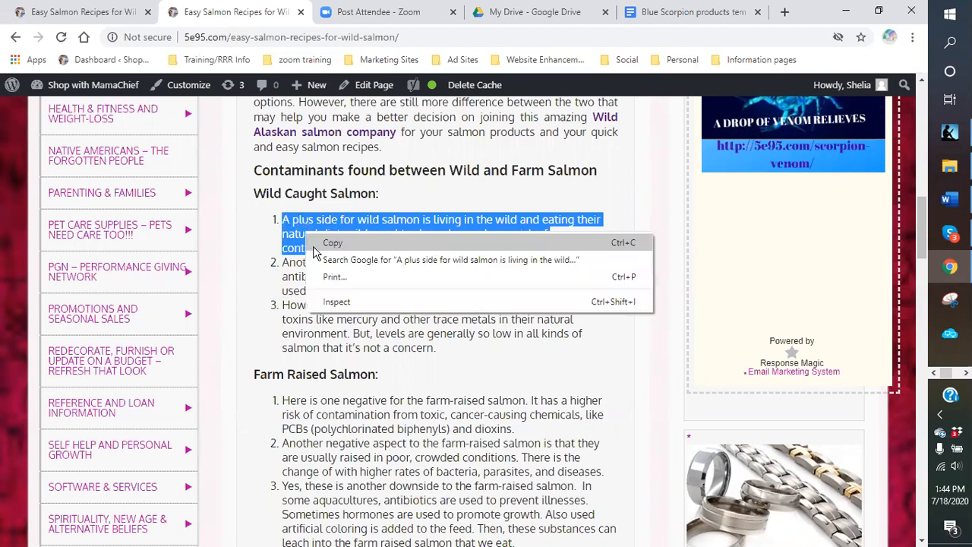
left_click(328, 243)
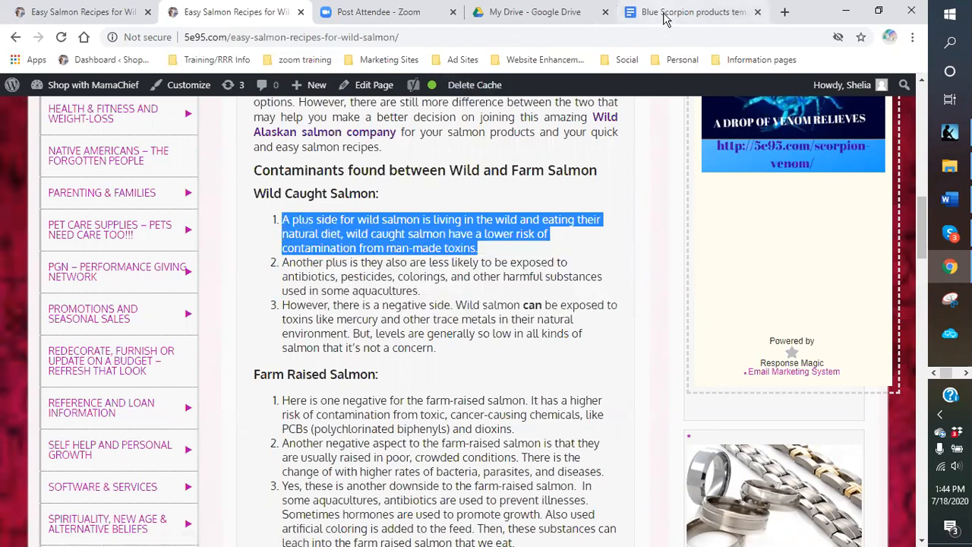
left_click(666, 14)
right_click(273, 473)
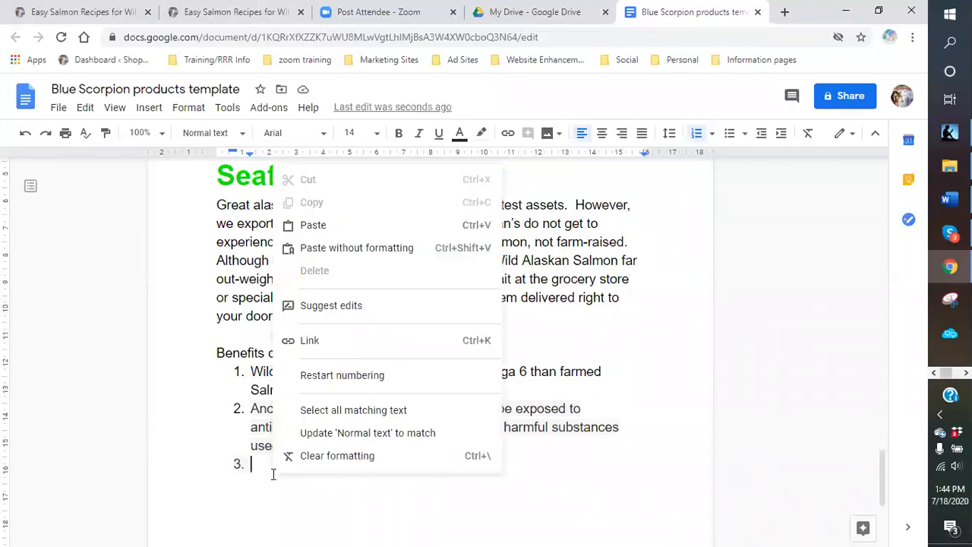
left_click(311, 226)
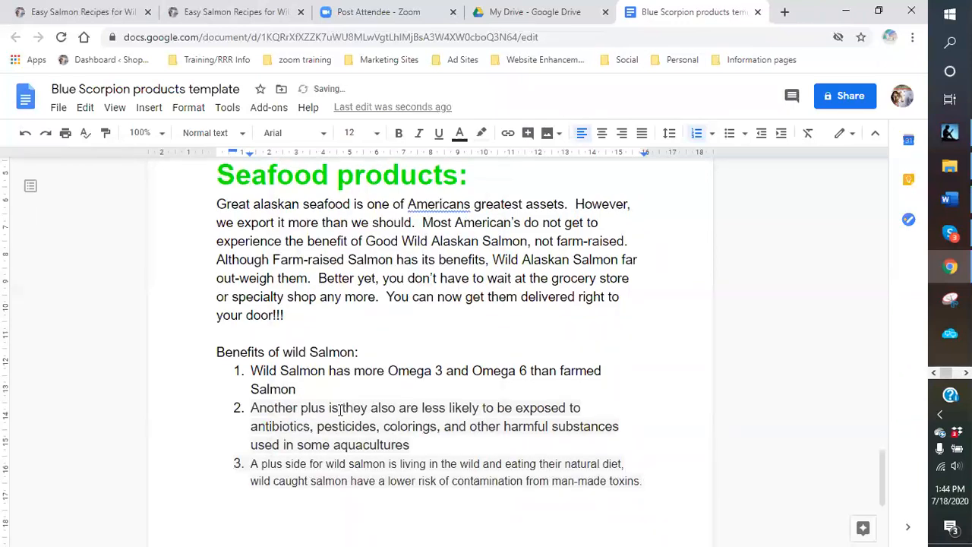
- Set item 3 to 14 point and start a new line after it
scroll(363, 422, "down", 1)
left_click_drag(252, 393, 662, 408)
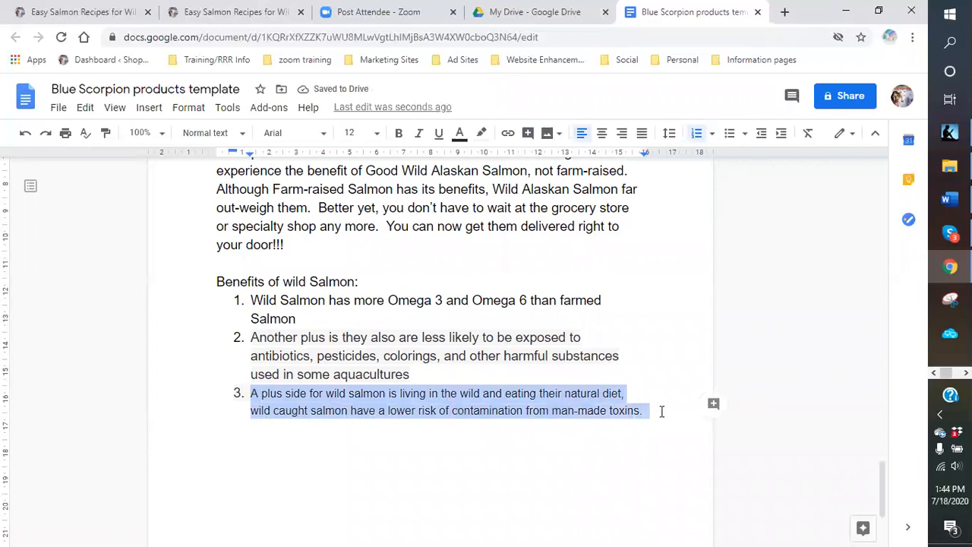
left_click(371, 135)
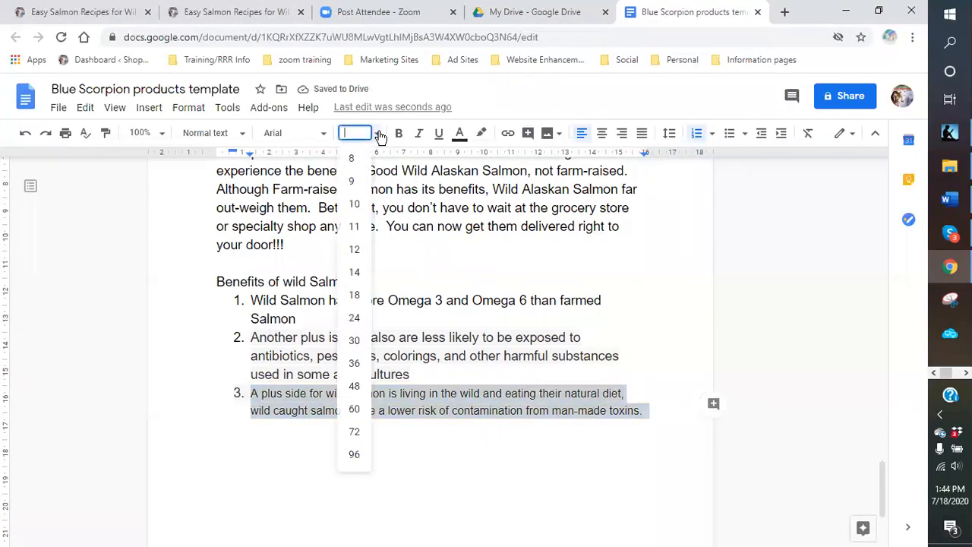
left_click(355, 273)
left_click(452, 443)
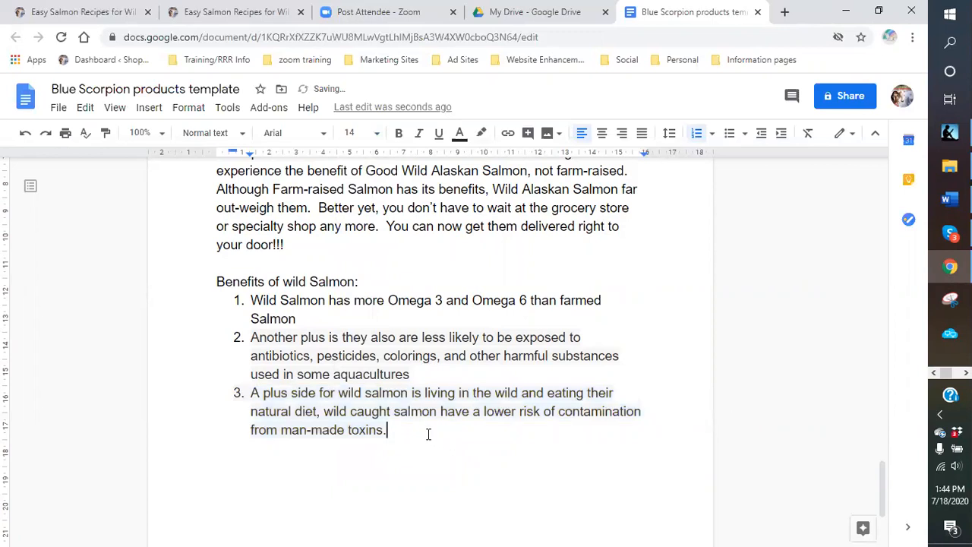
scroll(410, 432, "down", 2)
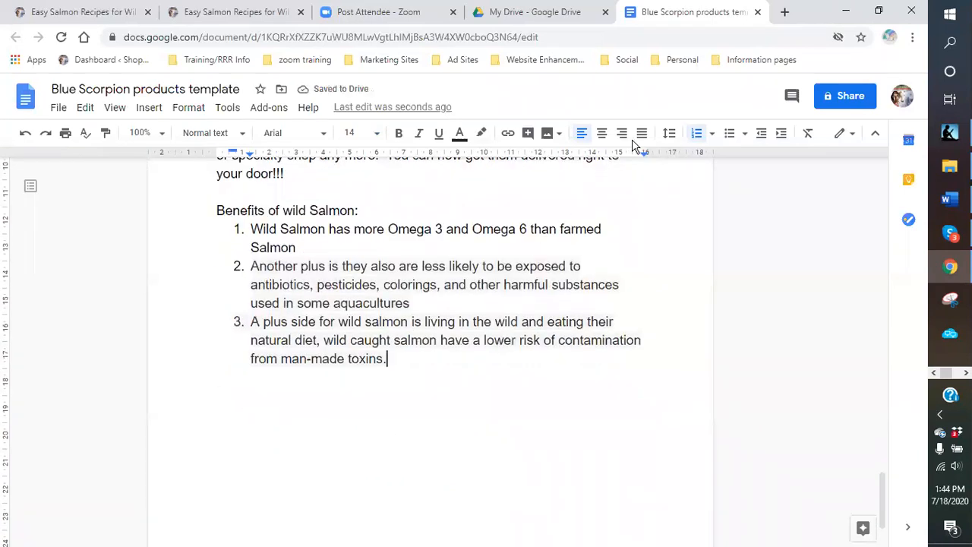
key("Return")
- End the list and add the plain line 'Down-side to wild Salmon vs Farmed:' with a line below
left_click(697, 134)
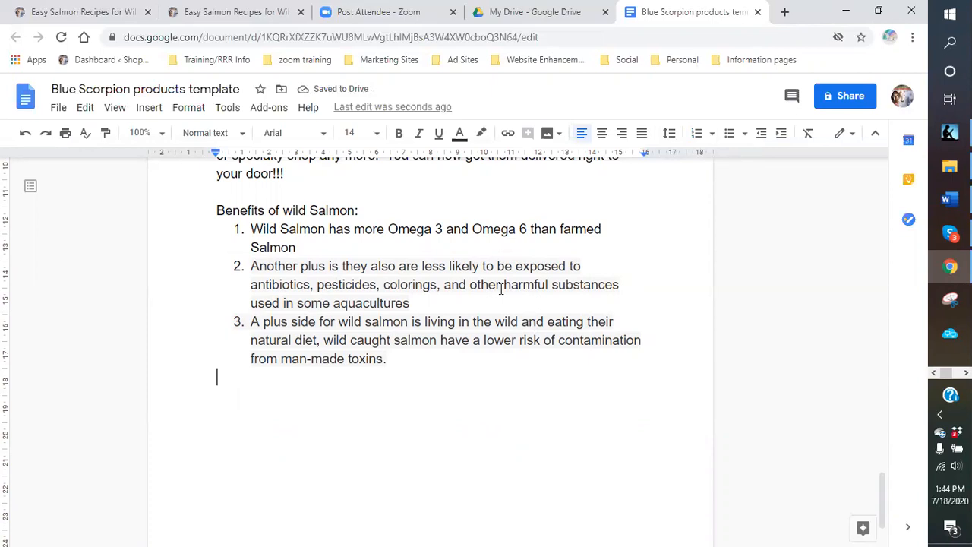
type("Down")
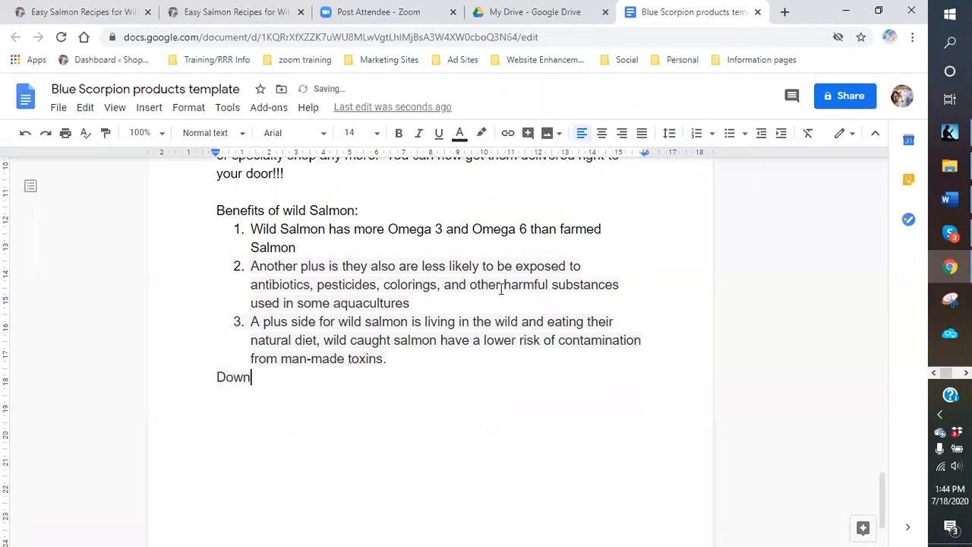
type("-sid")
type("e")
type(" to ")
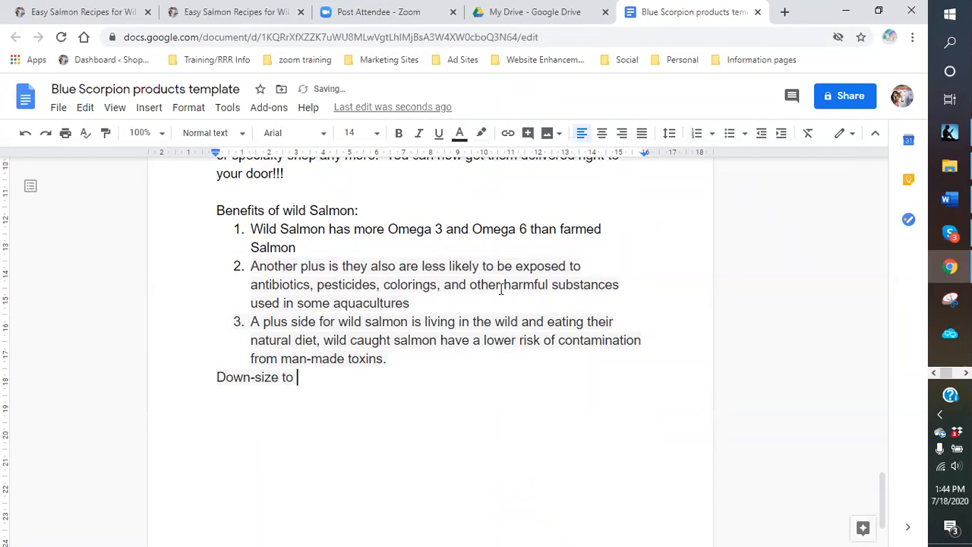
type("wild Salmon v")
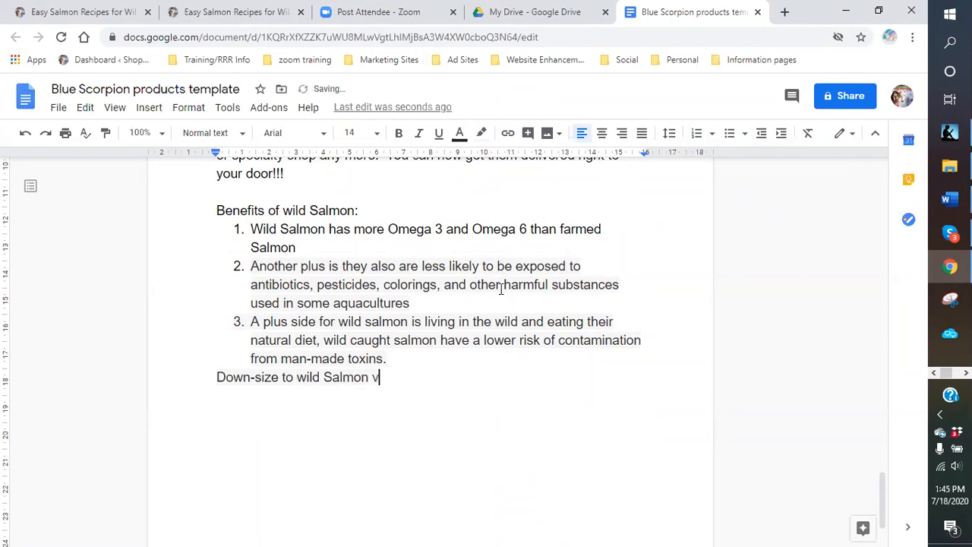
type("s Farmed")
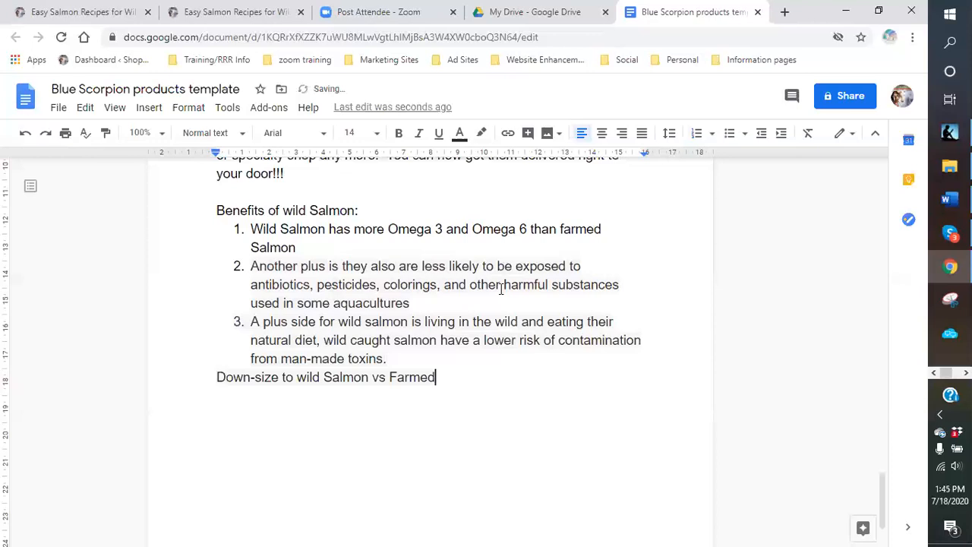
type(":")
key("Return")
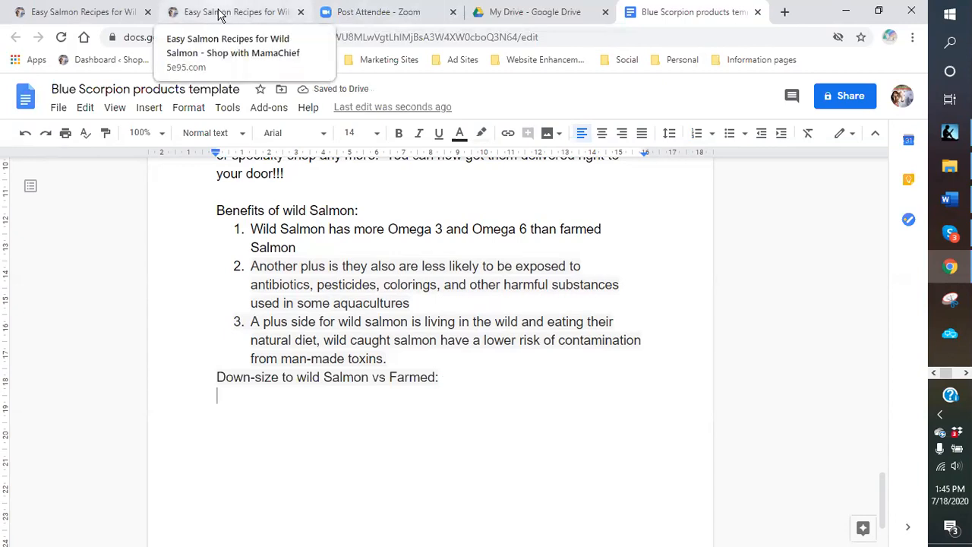
- Start a numbered item and copy the wild salmon negative-side paragraph from the recipe page
left_click(696, 134)
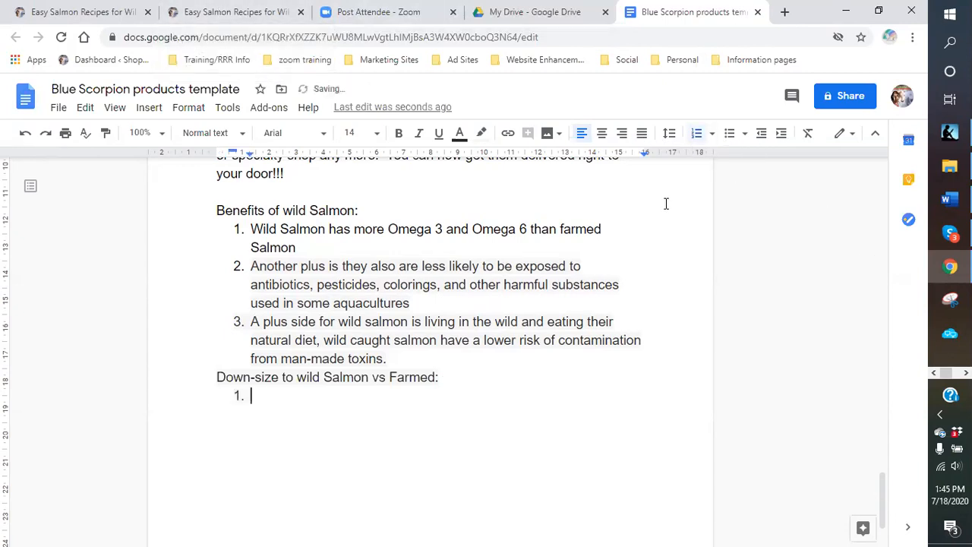
left_click(231, 17)
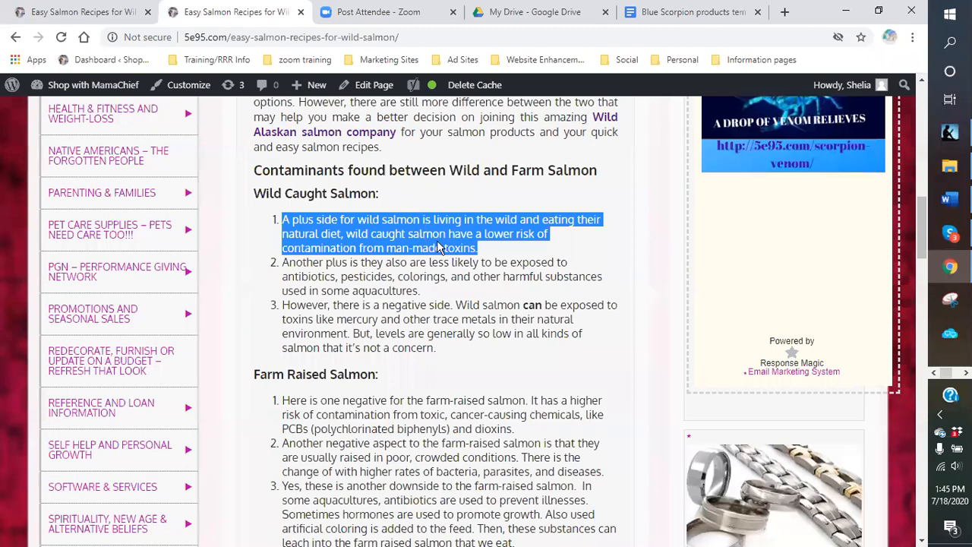
scroll(439, 247, "down", 2)
left_click_drag(515, 287, 286, 266)
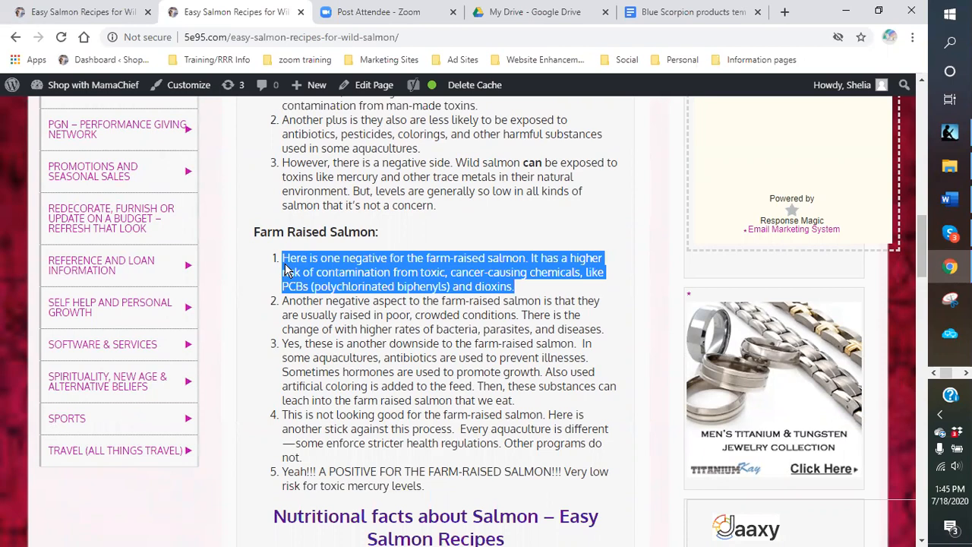
left_click(443, 235)
left_click_drag(436, 206, 284, 163)
right_click(317, 177)
left_click(338, 187)
- Paste the wild salmon paragraph into list item 1 and set it to size 14
left_click(651, 17)
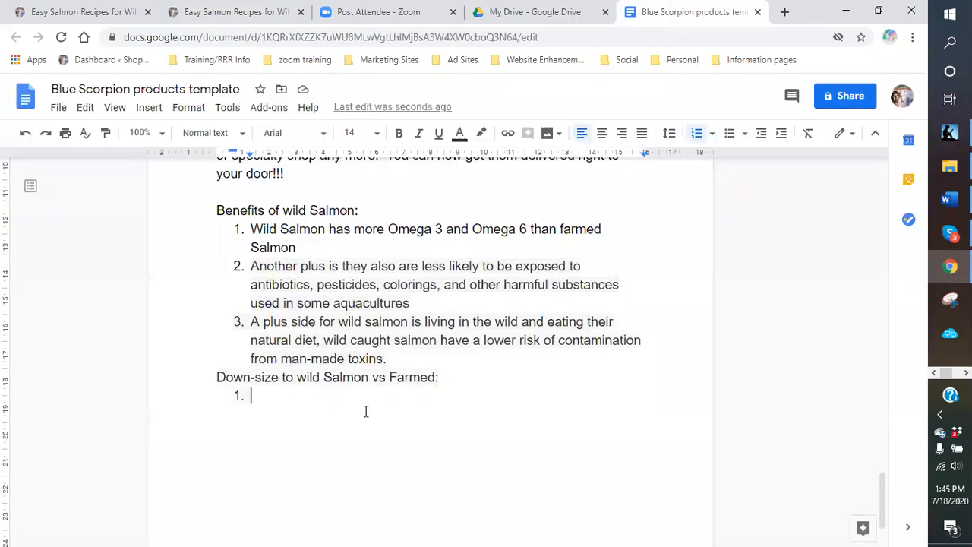
right_click(280, 409)
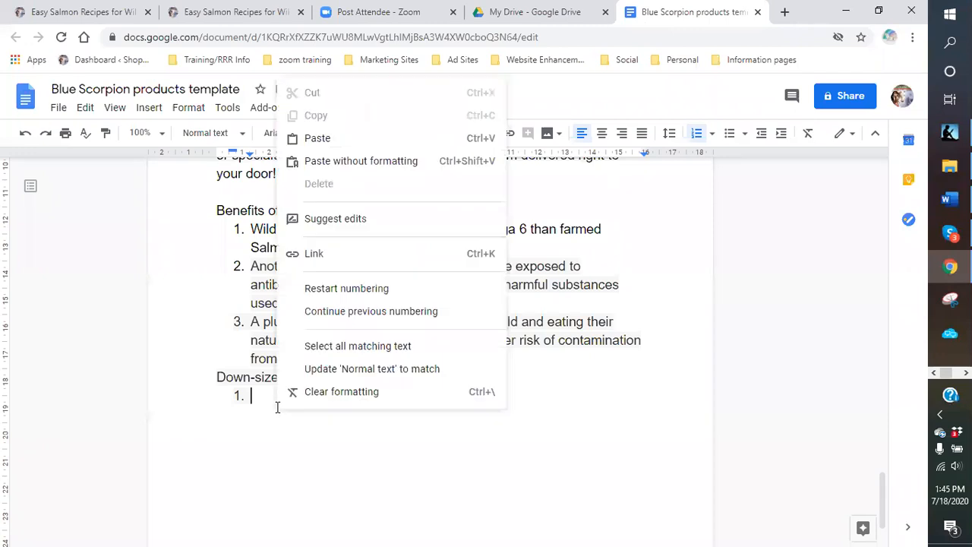
left_click(319, 139)
left_click_drag(572, 431, 249, 395)
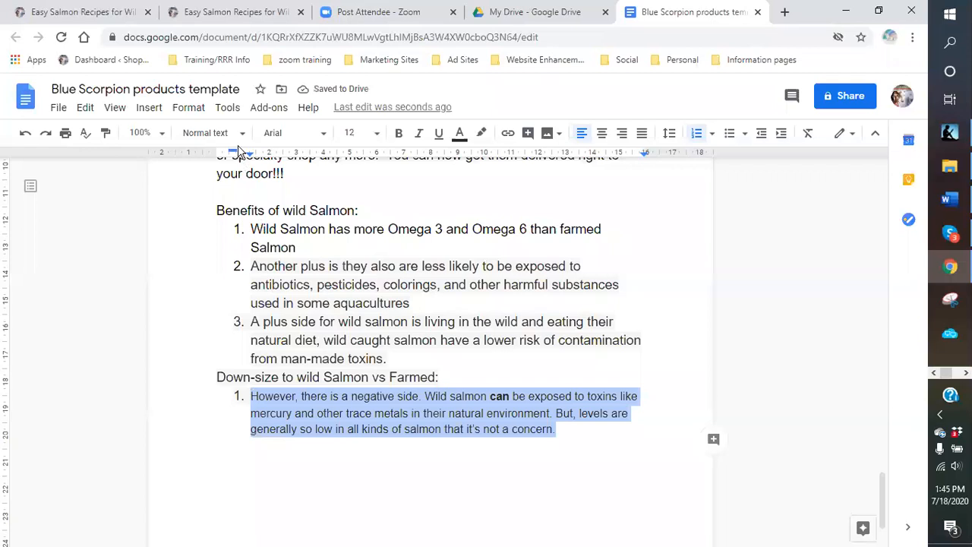
left_click(374, 134)
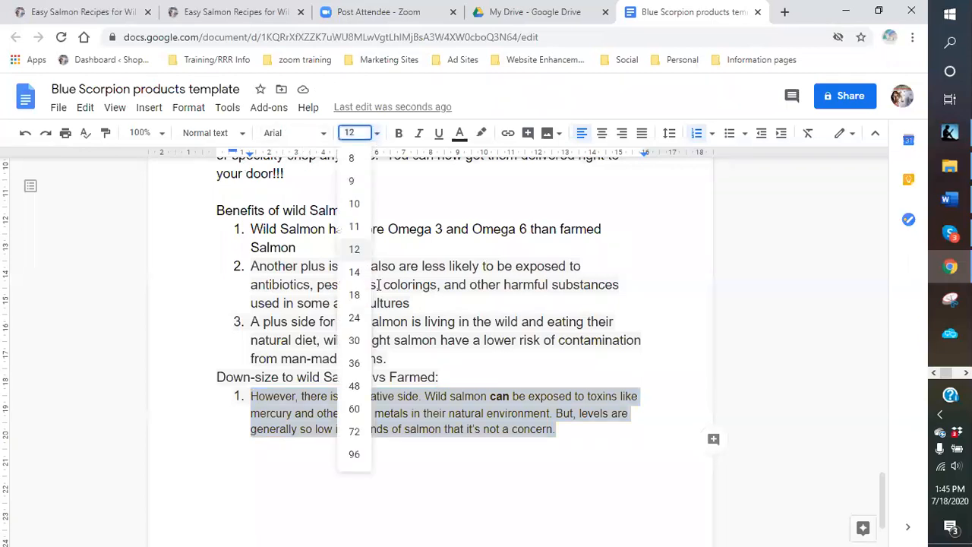
left_click(354, 272)
left_click(430, 456)
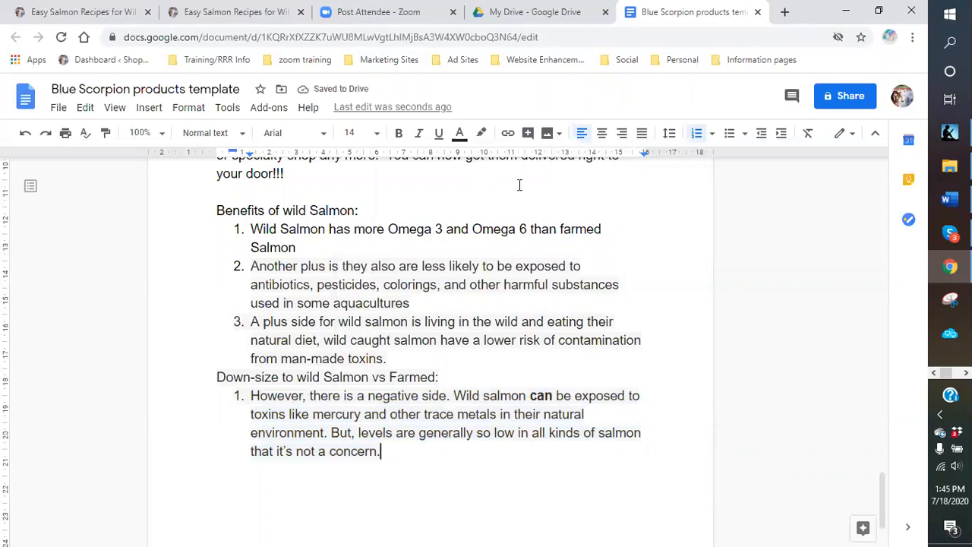
scroll(520, 186, "down", 2)
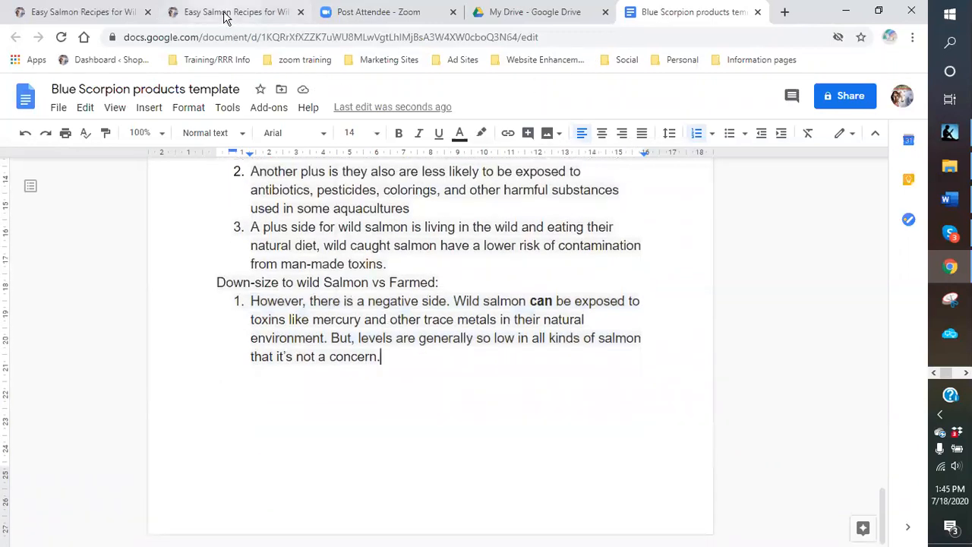
- Copy the farm-raised salmon positive point from the recipe page
left_click(225, 15)
scroll(438, 251, "down", 2)
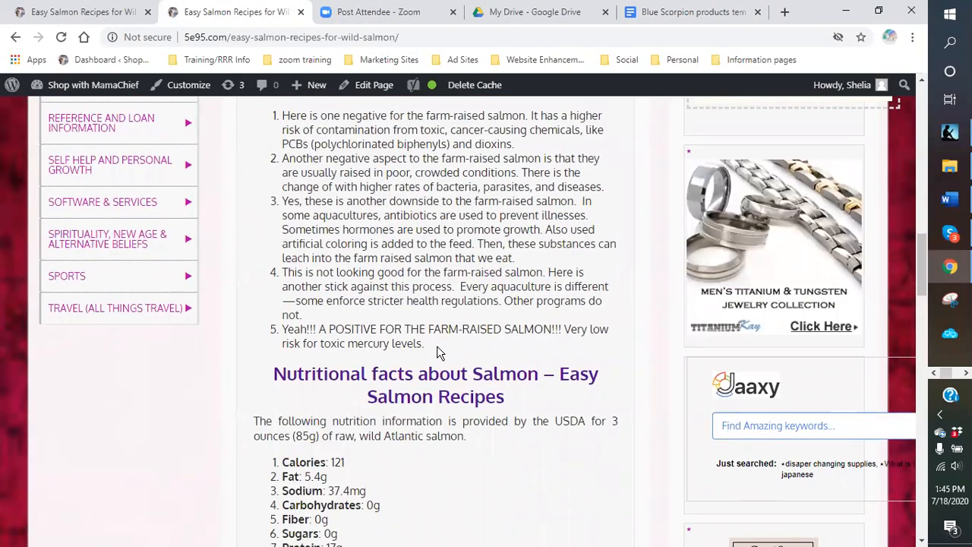
left_click_drag(424, 344, 278, 339)
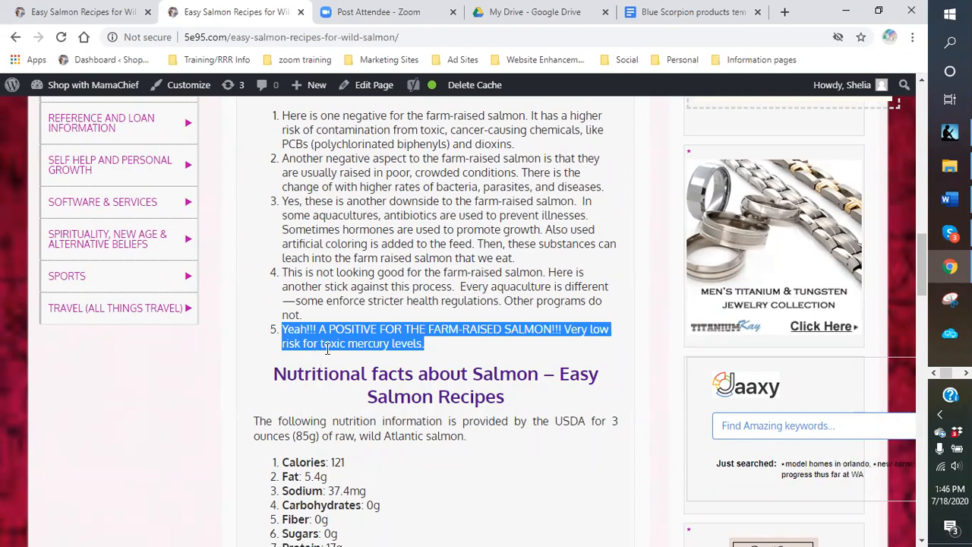
right_click(327, 338)
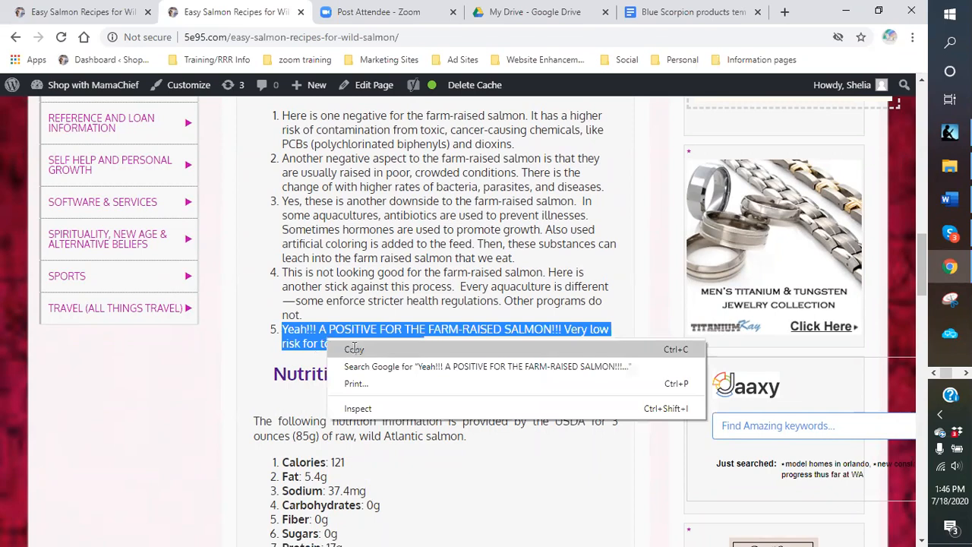
left_click(356, 348)
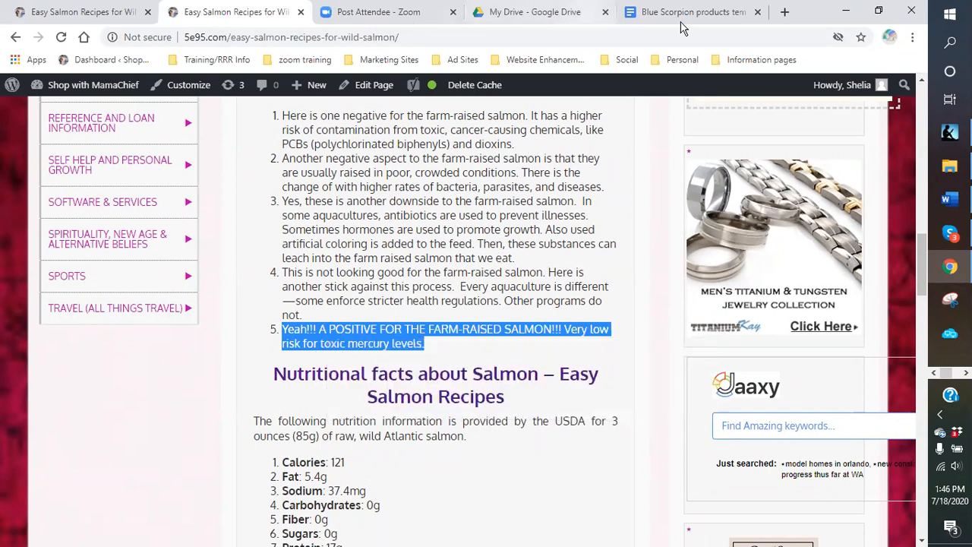
- Paste the farm-raised low-mercury point as numbered item 2 at size 14, then return to the recipe page
left_click(669, 12)
key("Return")
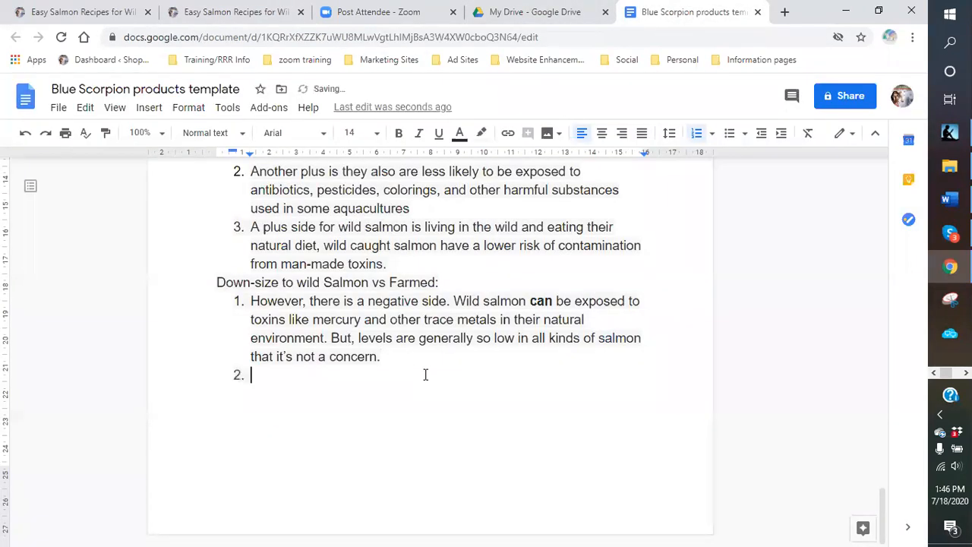
right_click(273, 378)
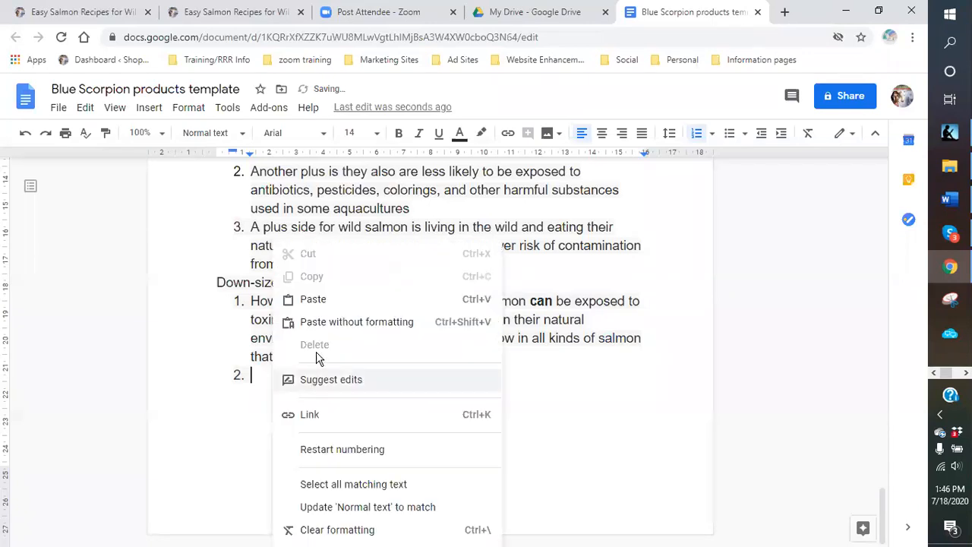
left_click(313, 299)
left_click_drag(360, 395, 251, 377)
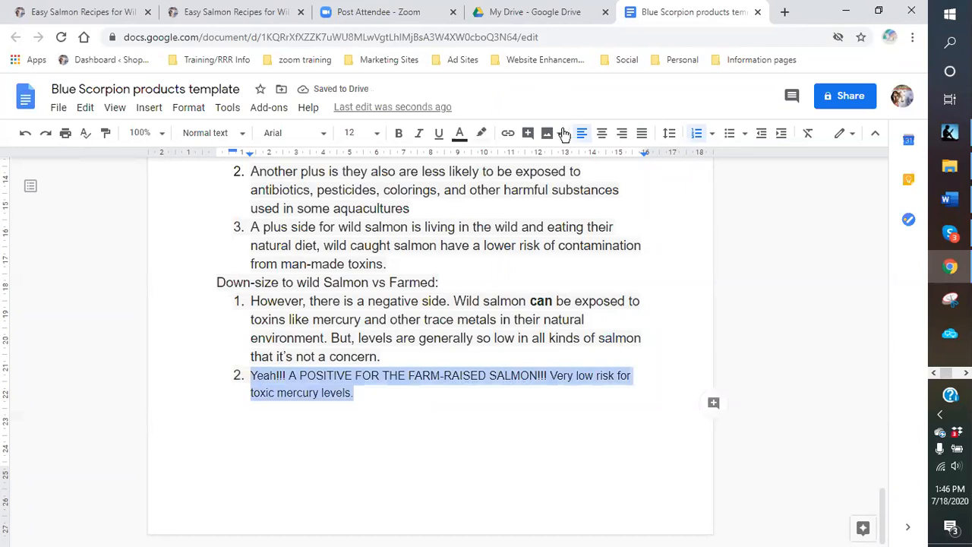
left_click(346, 133)
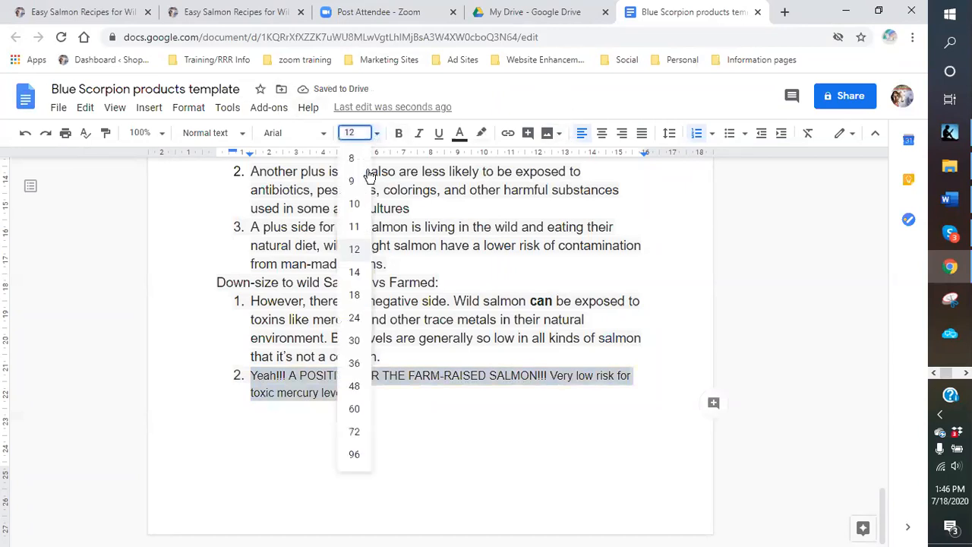
left_click(357, 272)
left_click(498, 420)
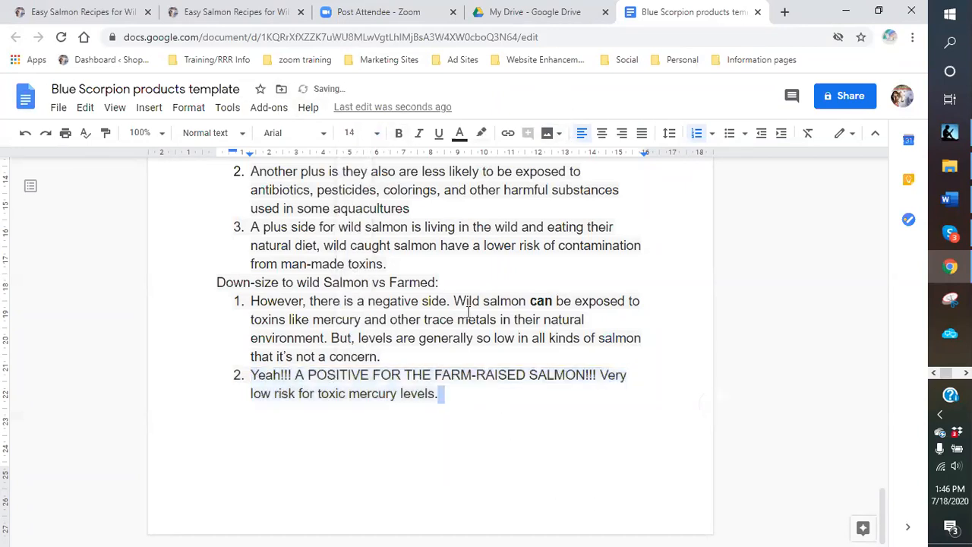
left_click(343, 433)
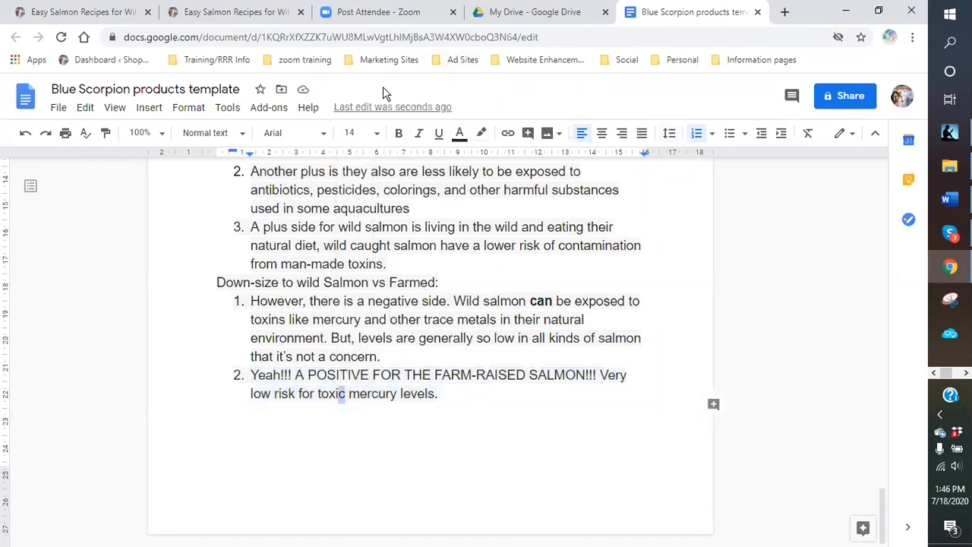
left_click(195, 13)
- Back in the document, end the list after item 2 and type the 'Nutritional Facts:' label
left_click(505, 344)
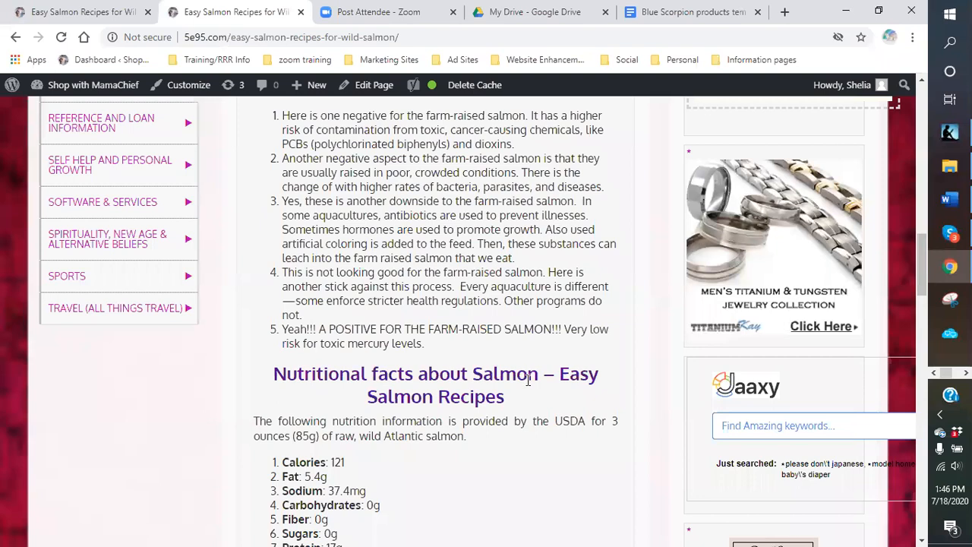
scroll(529, 380, "down", 2)
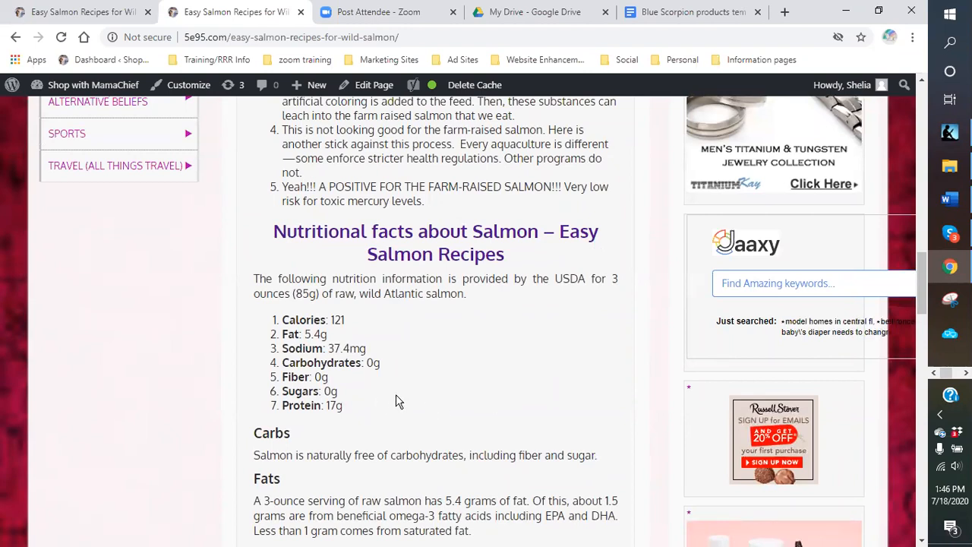
left_click(672, 13)
left_click(478, 409)
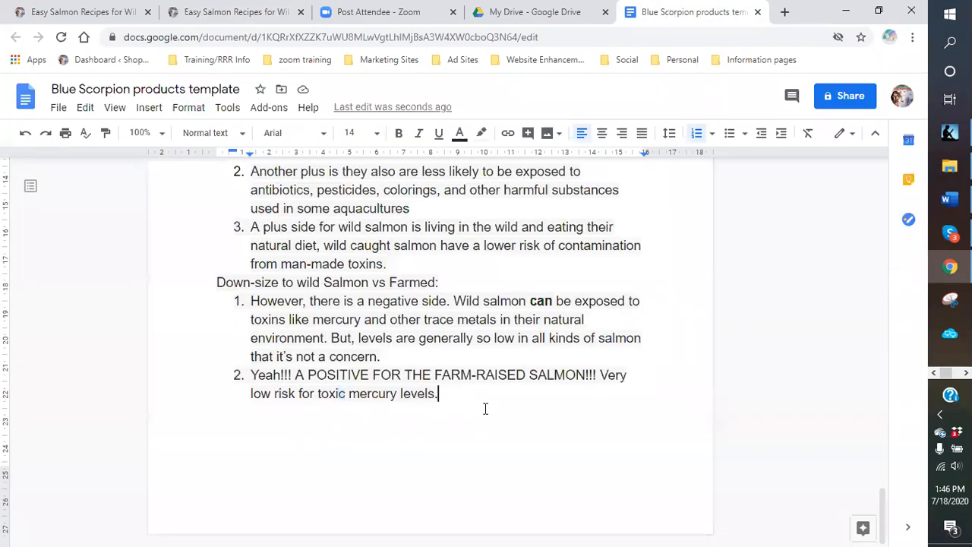
key("Return")
key("Return")
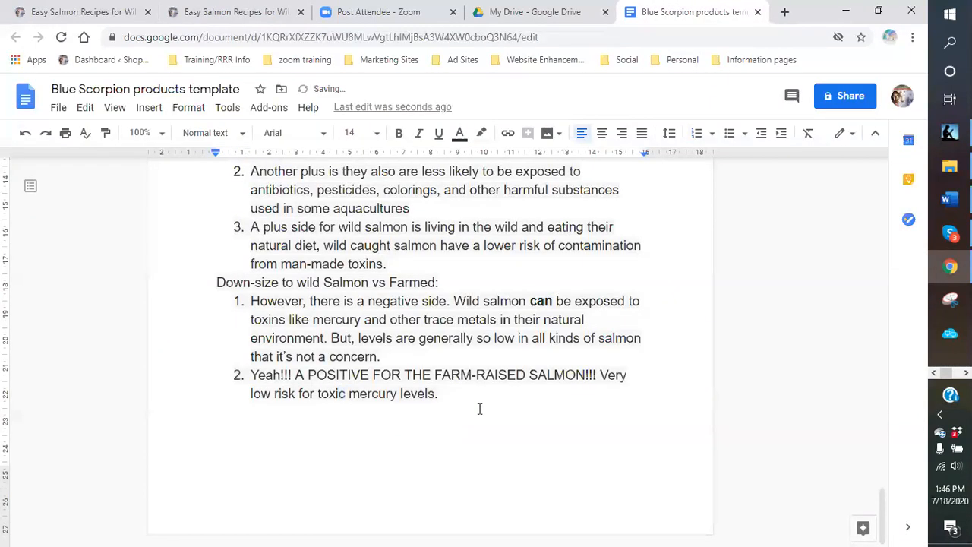
type("Nutritional Fact:")
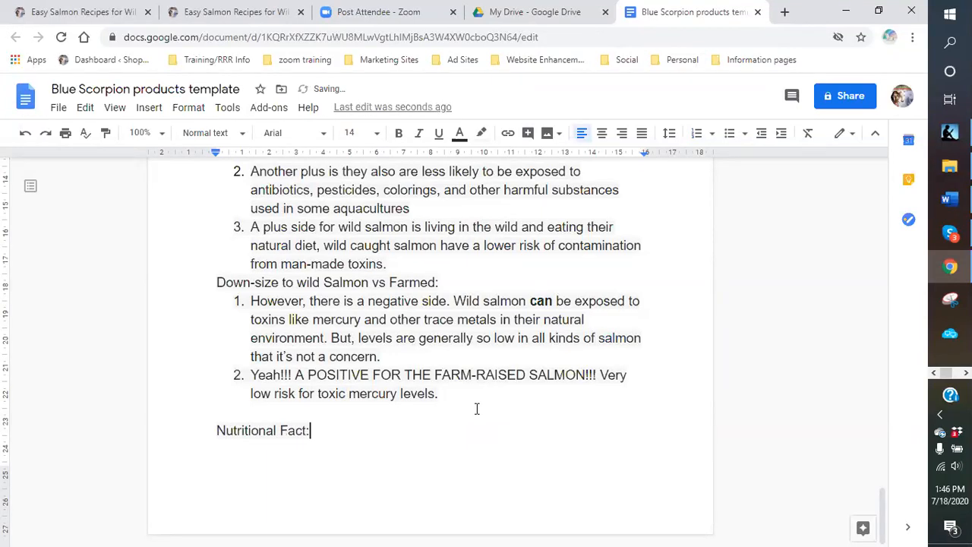
type("ts:")
- Copy the USDA salmon nutrition paragraph and list from the web page and paste them below 'Nutritional Facts:'
key("Return")
left_click(231, 12)
left_click_drag(363, 415, 259, 278)
key("ctrl+c")
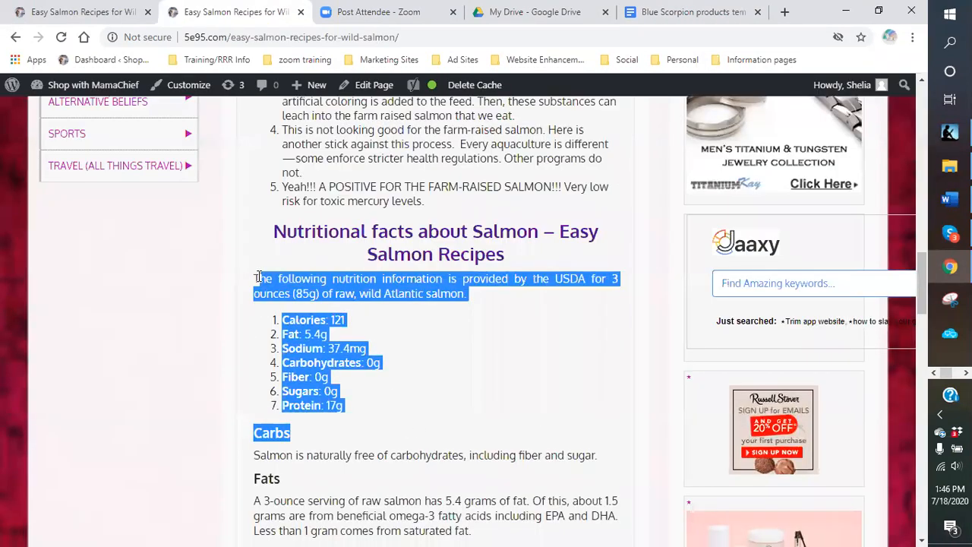
right_click(277, 281)
left_click(304, 295)
left_click(668, 19)
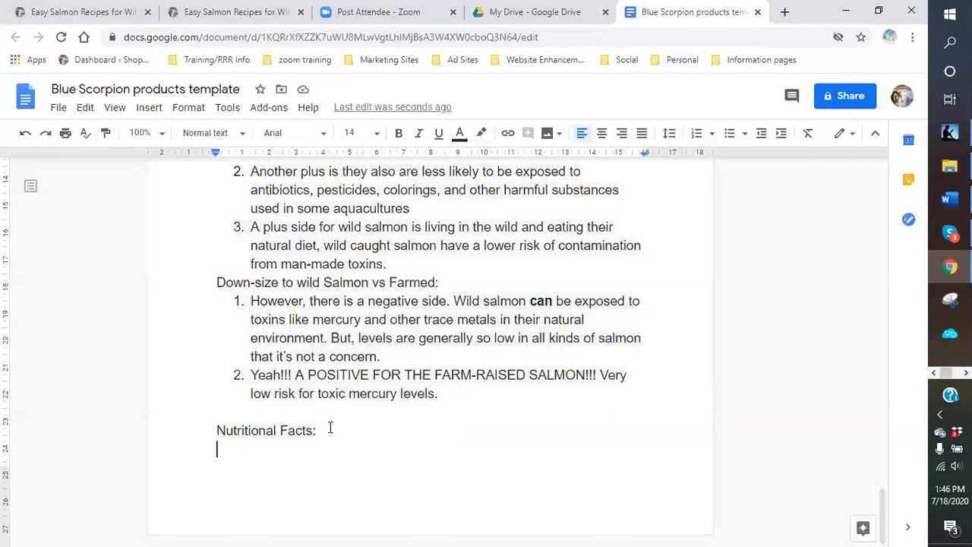
right_click(243, 465)
left_click(284, 256)
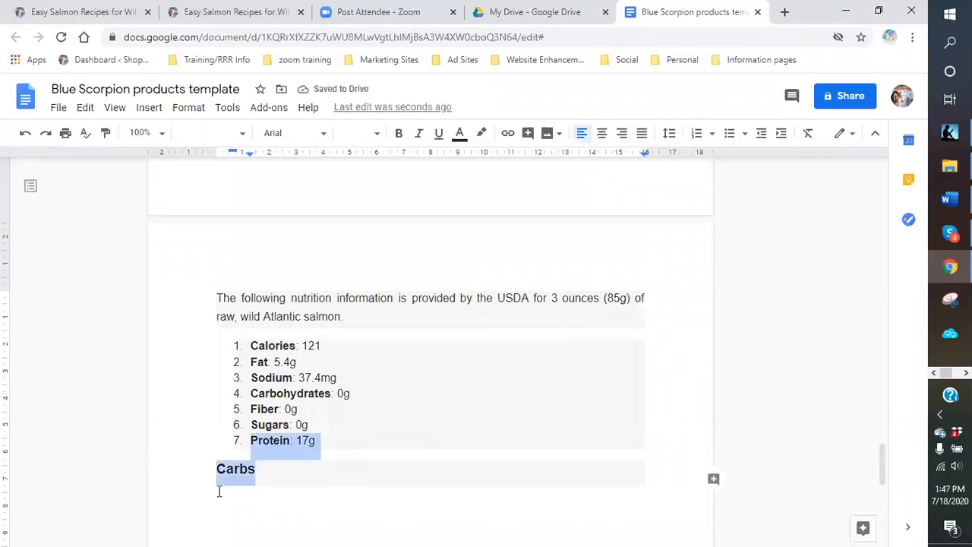
- Delete the leftover Carbs heading and bold the 'Nutritional Facts:' heading
left_click(248, 478)
left_click(259, 473)
key("BackSpace")
key("BackSpace")
key("BackSpace")
key("BackSpace")
key("BackSpace")
key("BackSpace")
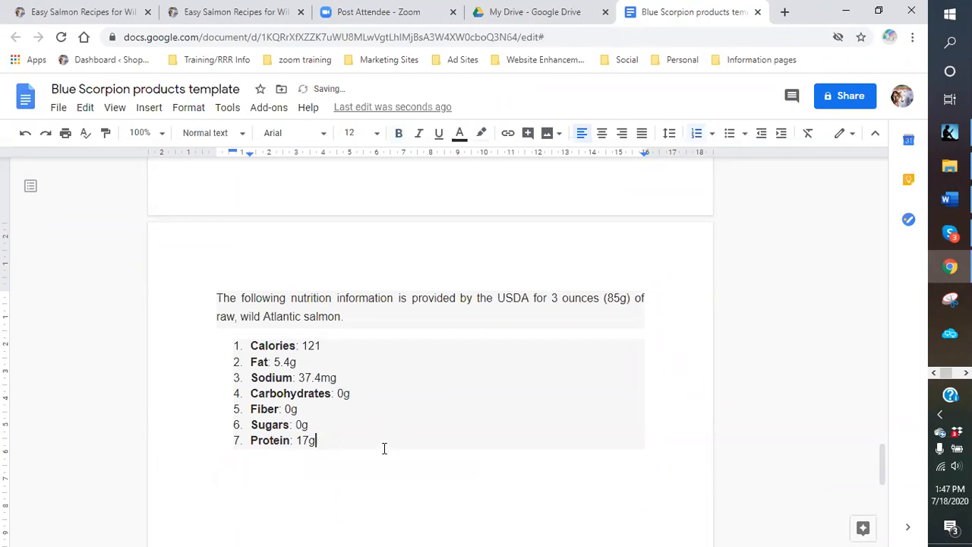
scroll(408, 436, "up", 5)
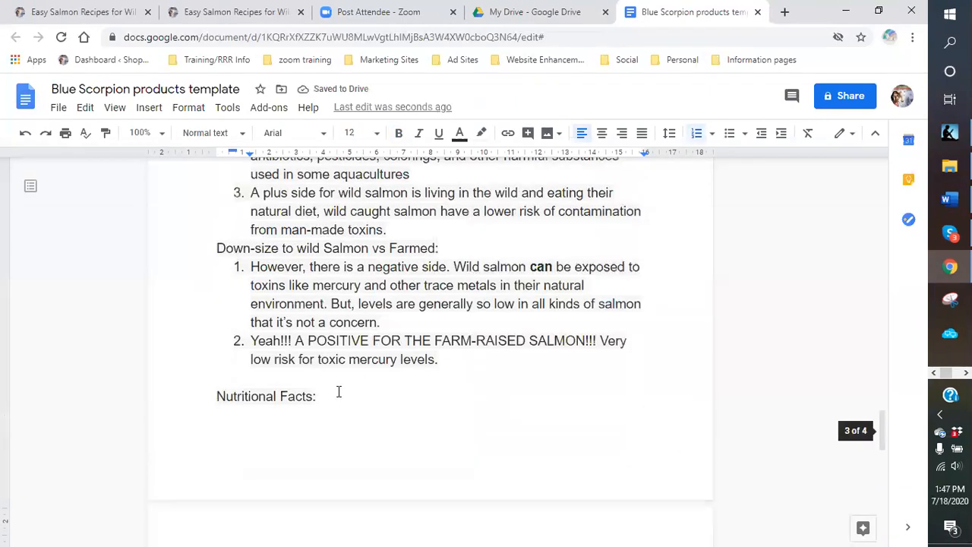
left_click_drag(332, 396, 217, 396)
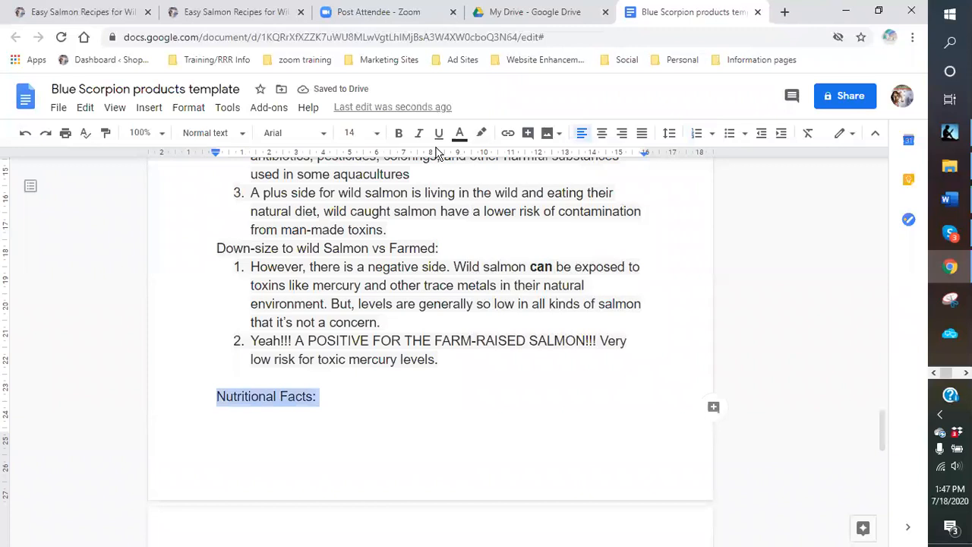
left_click(399, 135)
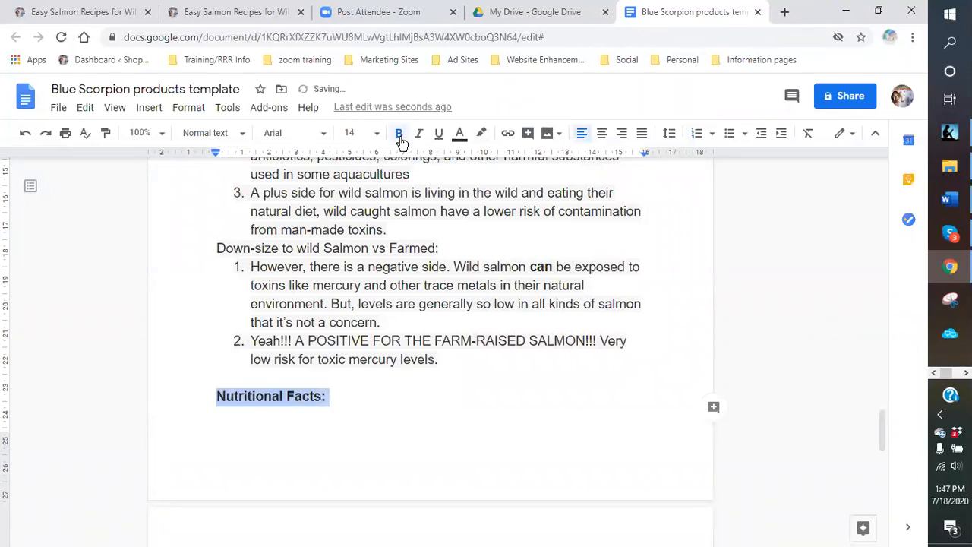
left_click_drag(443, 249, 216, 249)
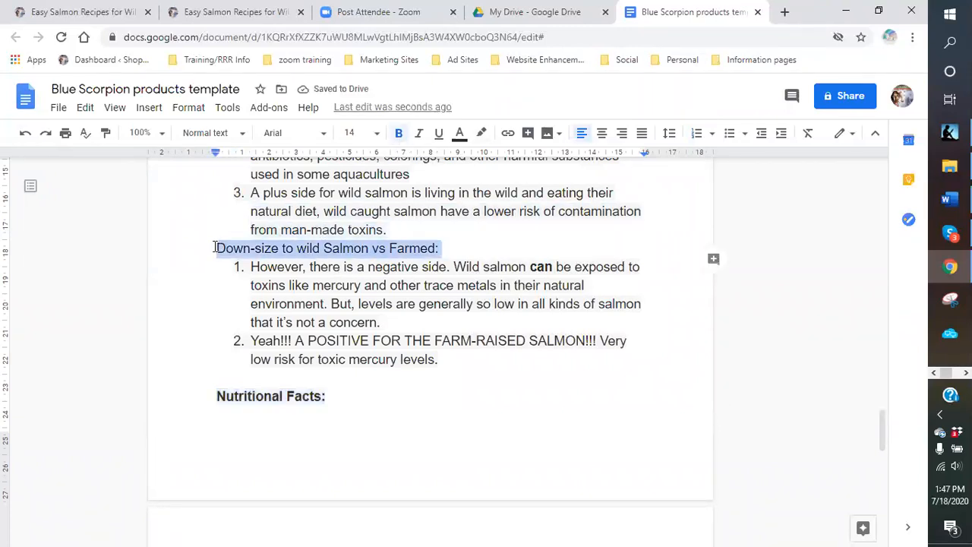
- Bold the 'Down-size to wild Salmon vs Farmed:' and 'Benefits of wild Salmon:' headings
left_click(395, 138)
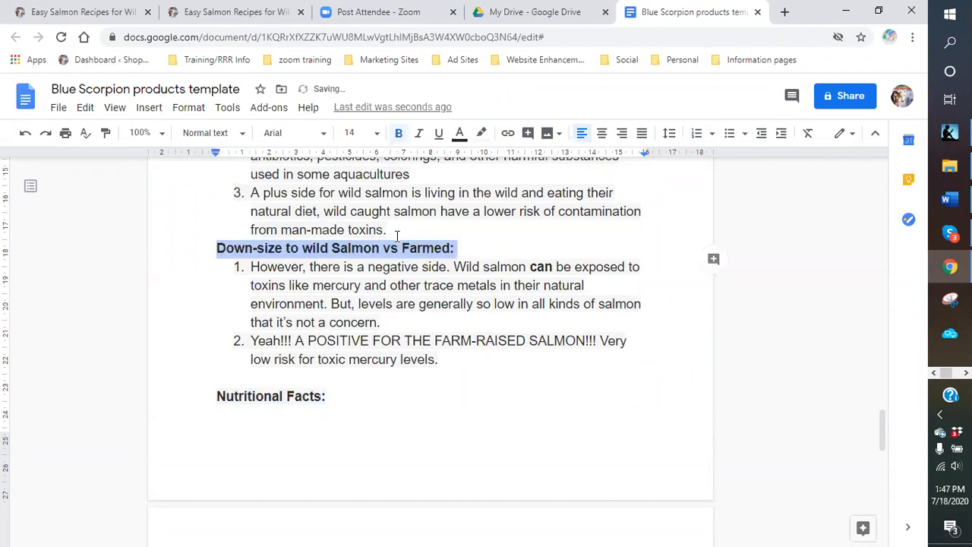
scroll(397, 235, "up", 1)
scroll(318, 195, "up", 1)
left_click_drag(360, 225, 215, 221)
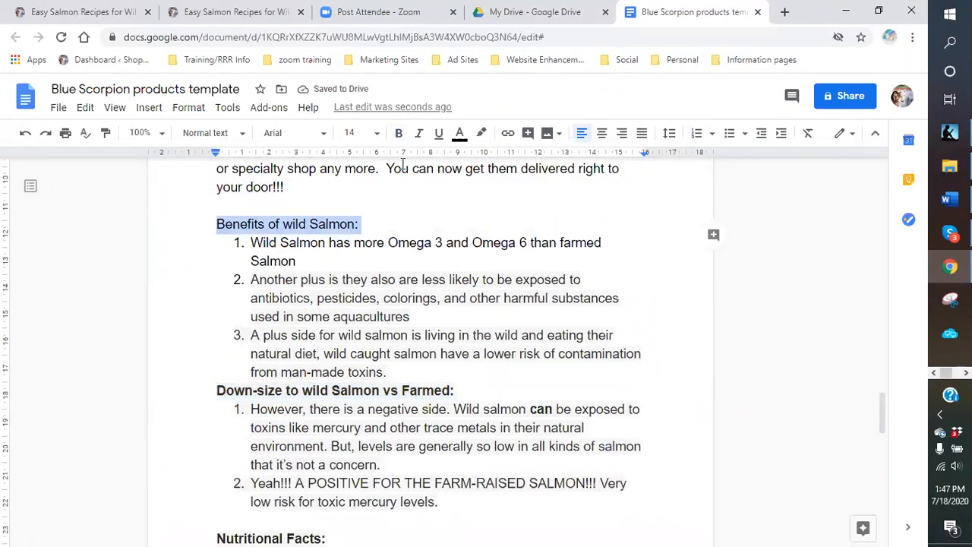
left_click(398, 134)
left_click(493, 222)
scroll(486, 319, "down", 6)
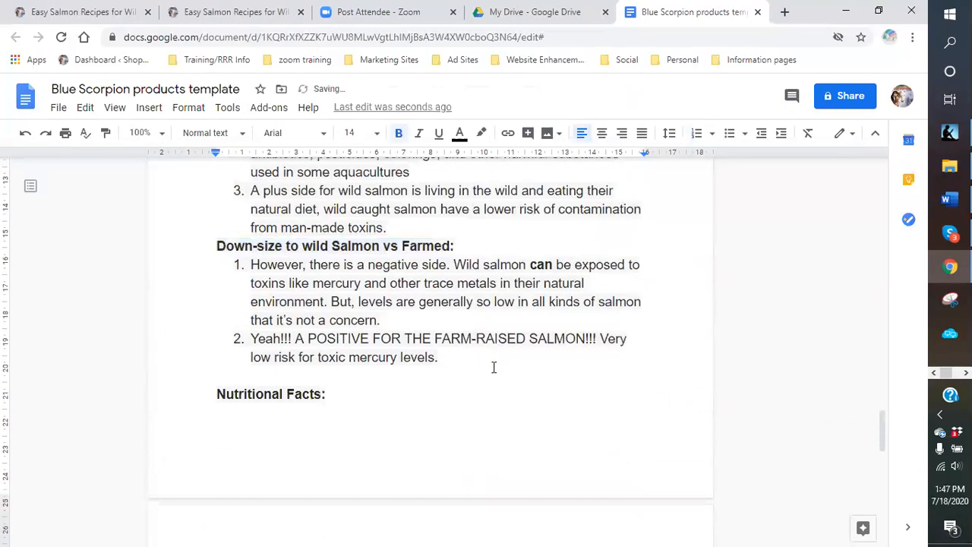
scroll(375, 364, "down", 1)
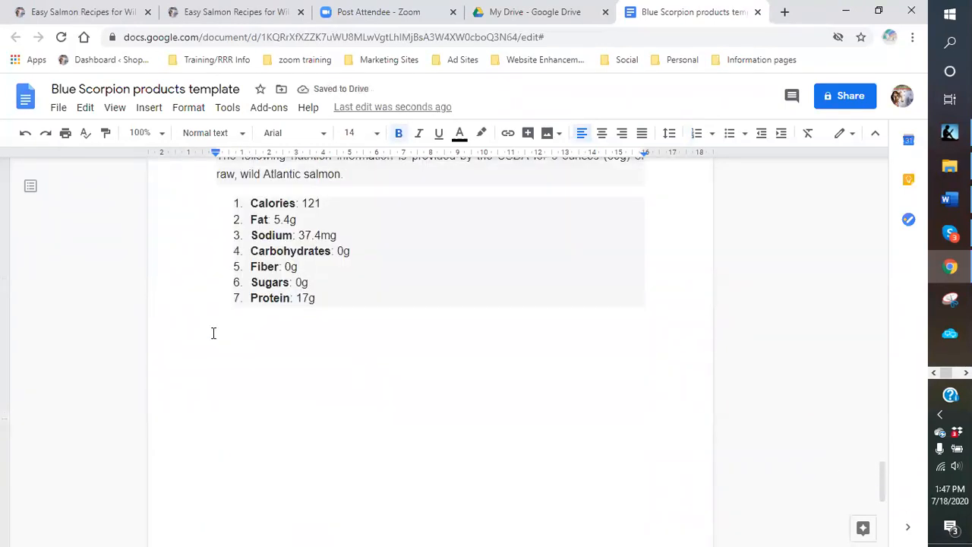
- Below the nutrition list, begin the closing paragraph inviting readers to visit the blog for more information
left_click(207, 323)
type("So now")
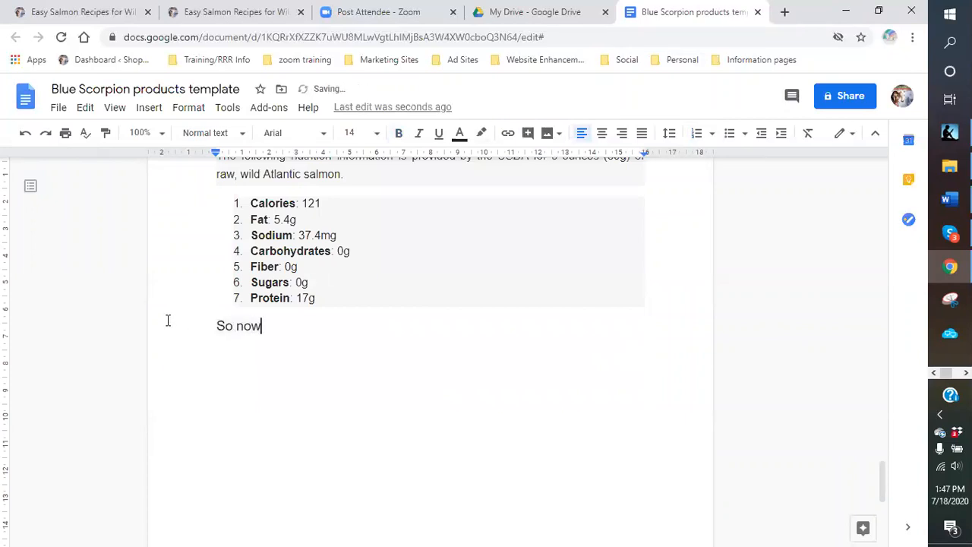
type(" you have some fad")
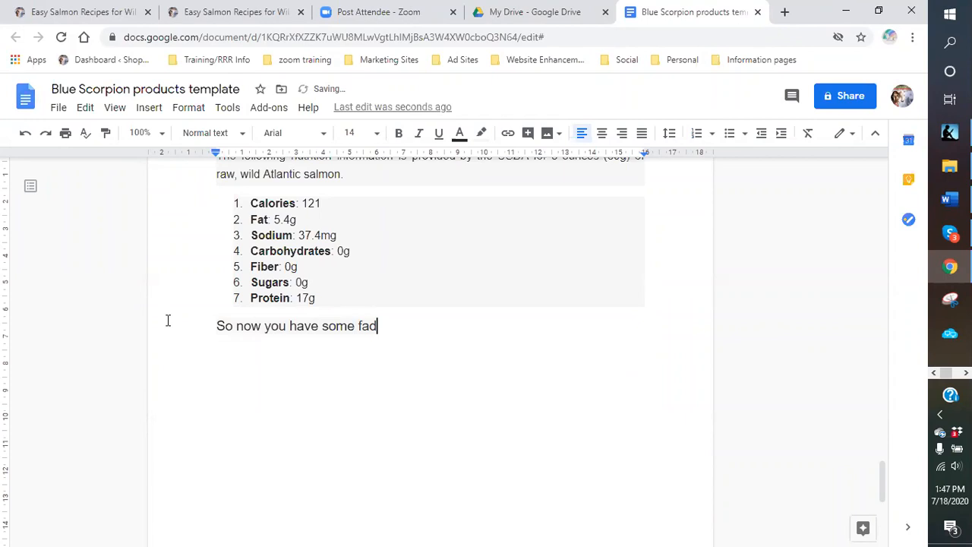
key("BackSpace")
type("cts to get yourthinking.")
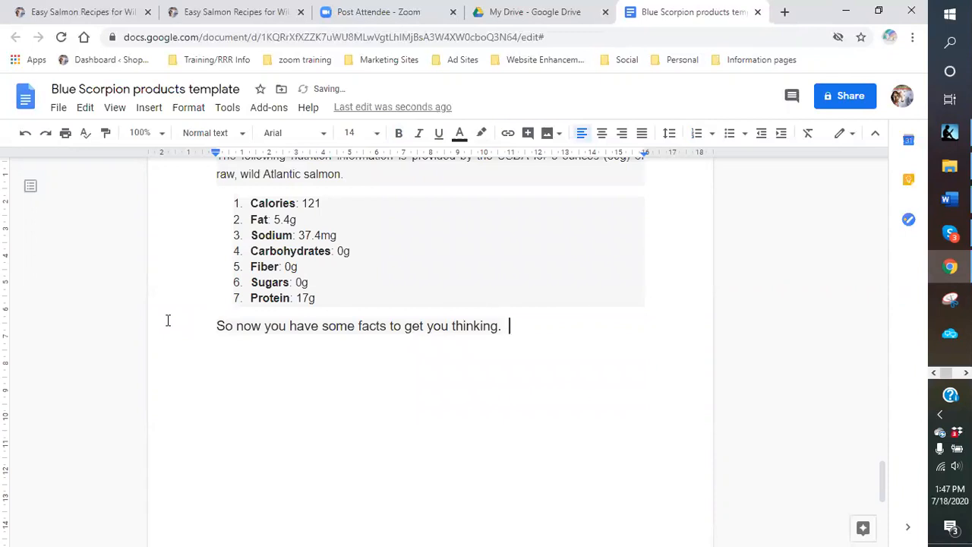
type("Sho")
key("BackSpace")
key("BackSpace")
type("o visit m")
key("BackSpace")
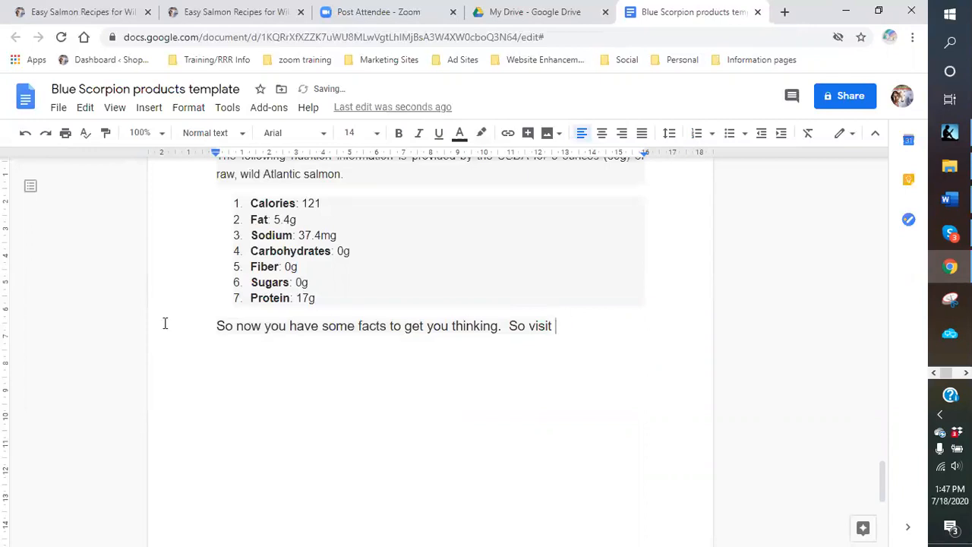
type("my blog site and ")
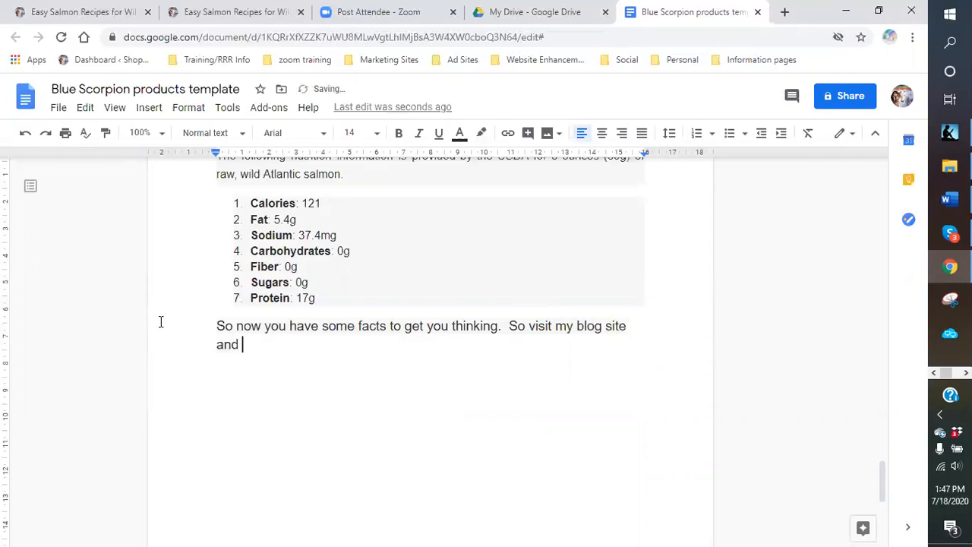
type("get more information an")
- Finish it with seafood delivered to your door, avoiding lines and delays, and 'Check it out today at:'
key("BackSpace")
key("BackSpace")
type("on how you ")
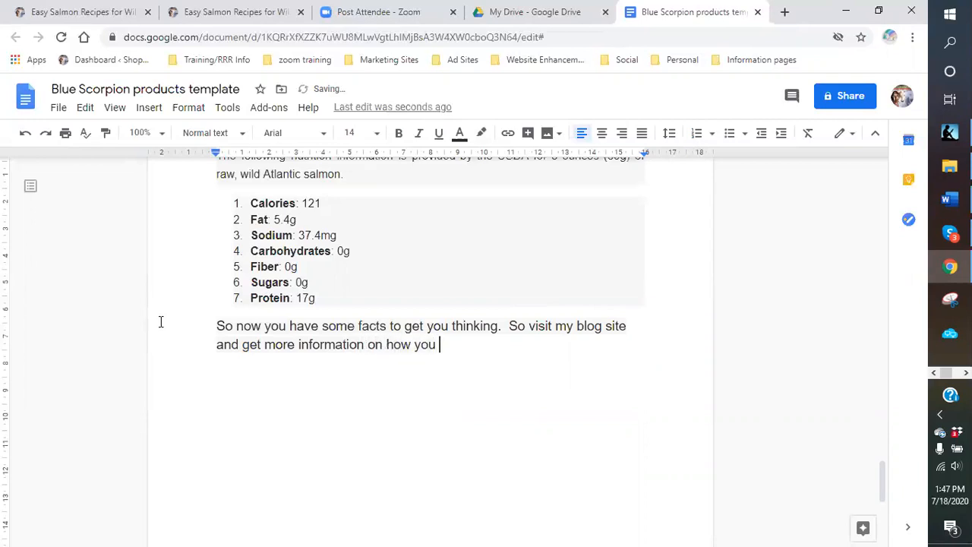
type("can get your favor")
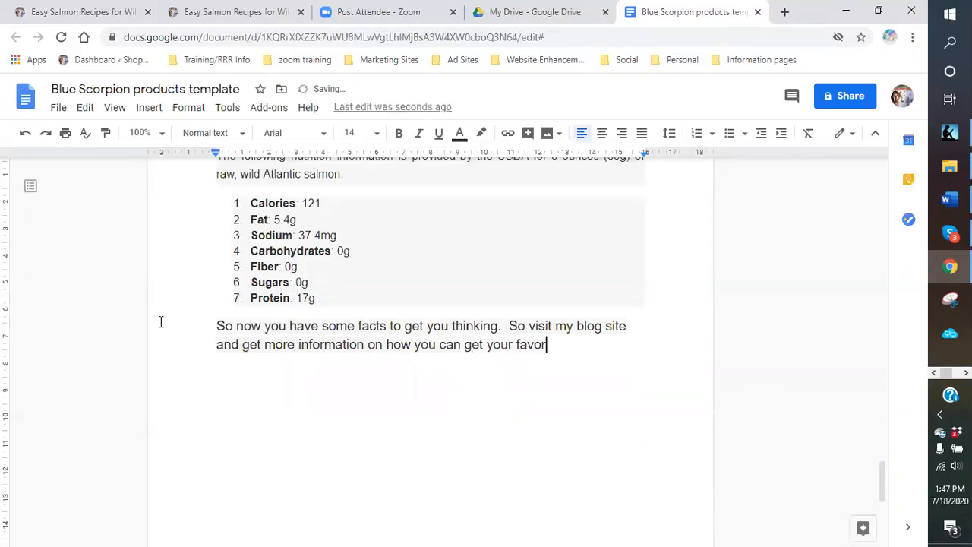
type("ite seas")
key("BackSpace")
type("food delivered ")
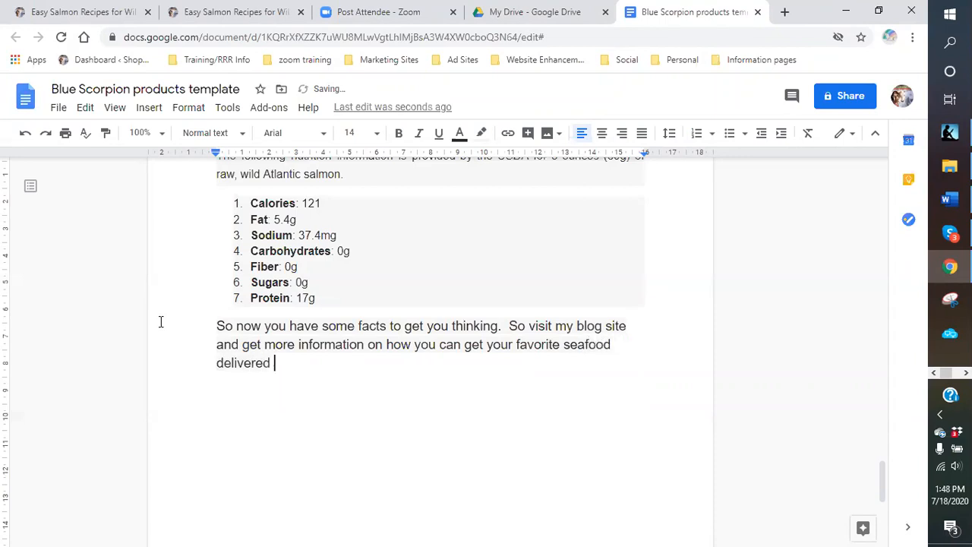
type("right to your ")
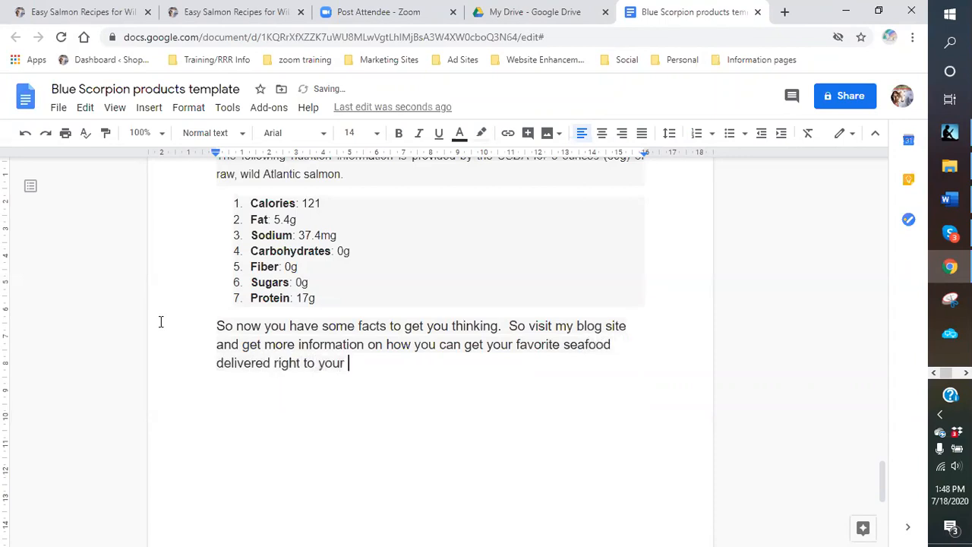
type("door and avoi")
key("BackSpace")
key("BackSpace")
type("aid")
key("BackSpace")
key("BackSpace")
key("BackSpace")
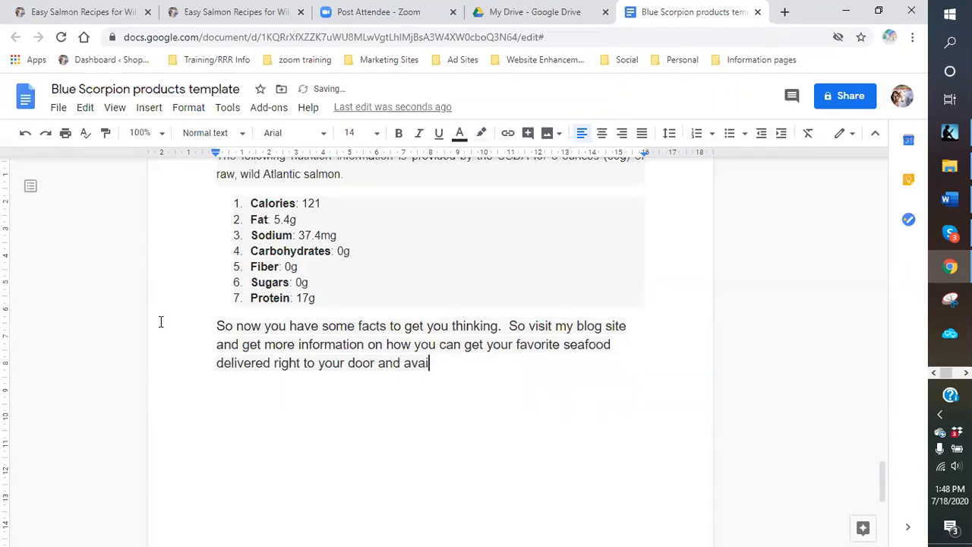
type("oid the hassle o")
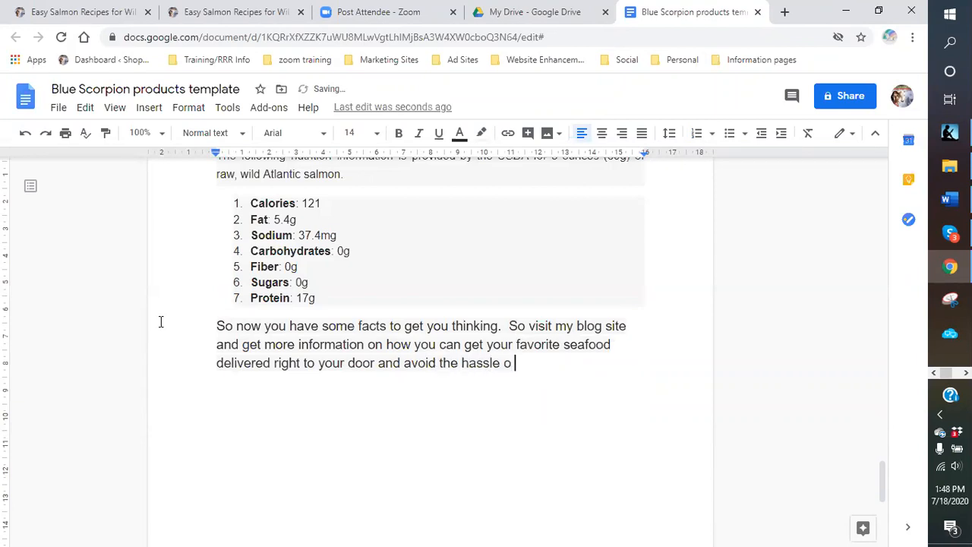
key("BackSpace")
type("f lines and delays.")
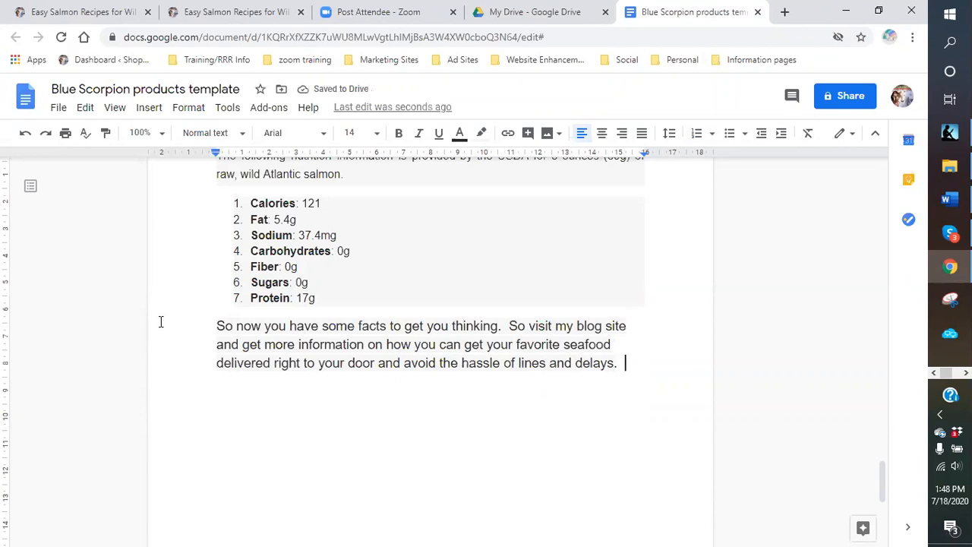
type(" Check it out today at:")
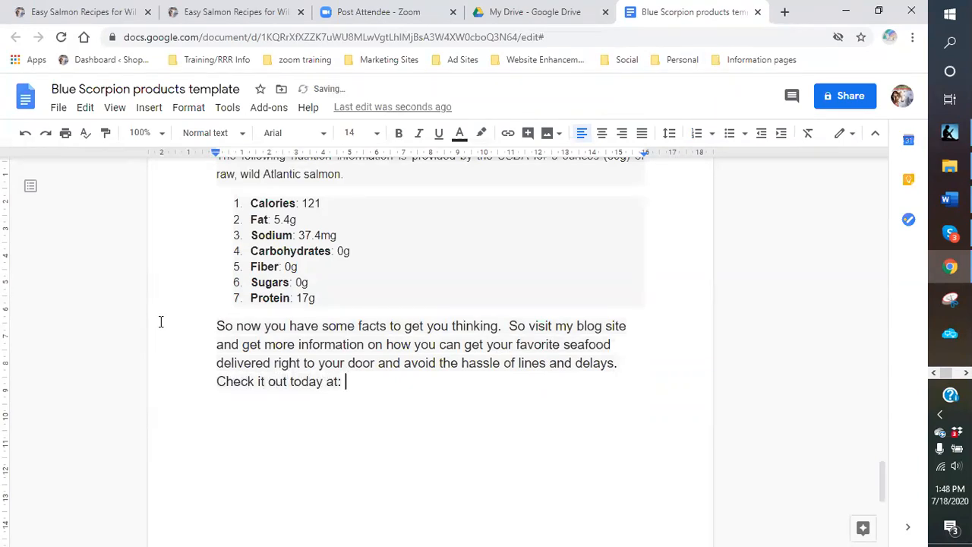
- Replace the misspelled 'Americans' with the suggested 'America's' in the Seafood products paragraph
scroll(480, 281, "up", 8)
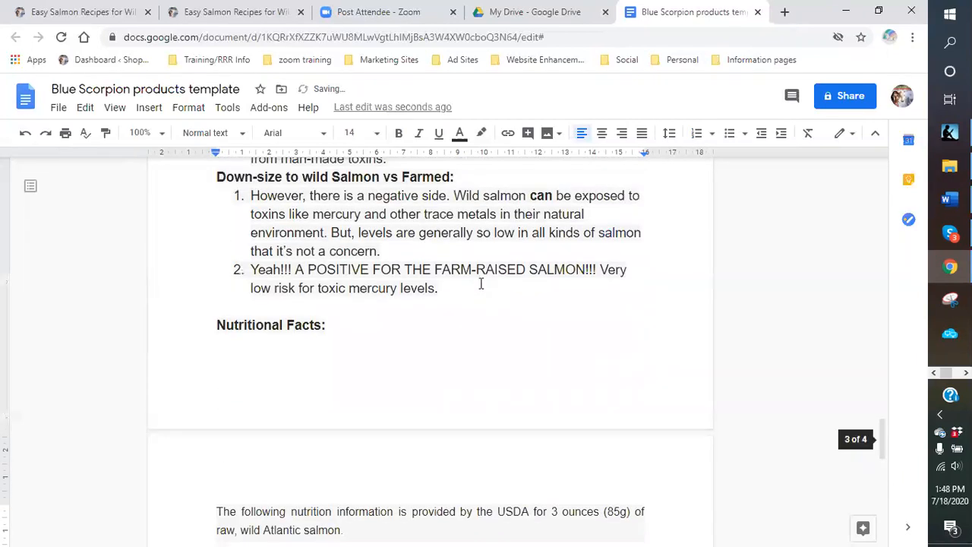
scroll(476, 285, "up", 4)
scroll(472, 283, "down", 1)
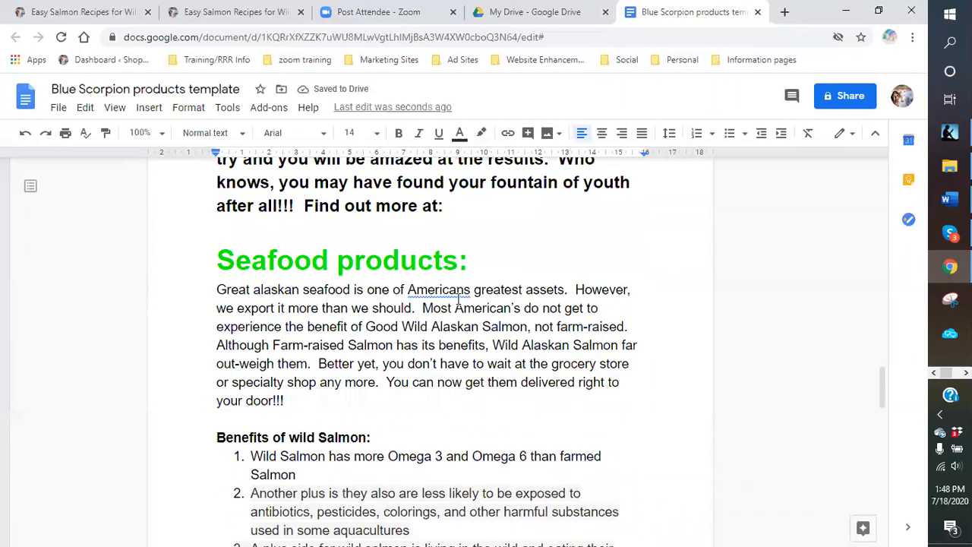
left_click(458, 290)
left_click(524, 327)
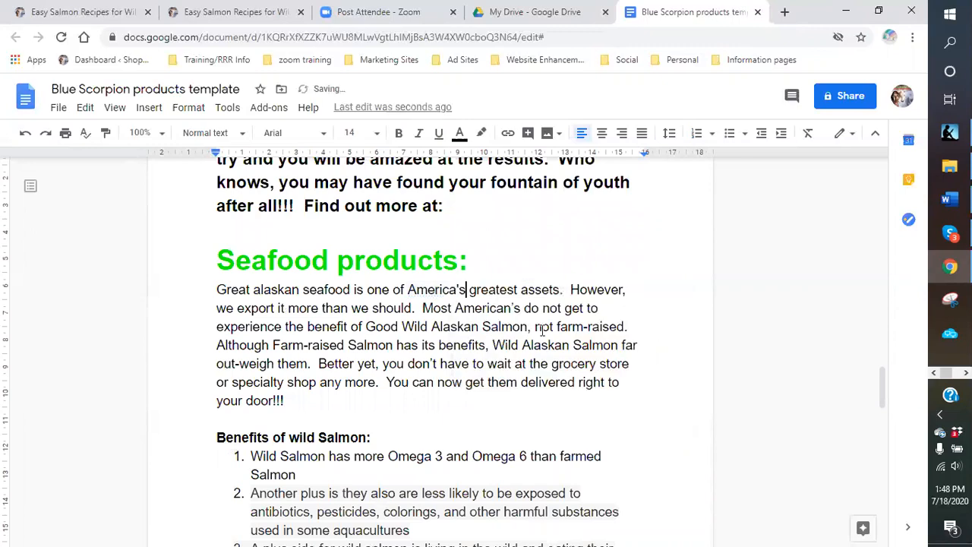
- Star the Blue Scorpion products template document
scroll(505, 344, "down", 5)
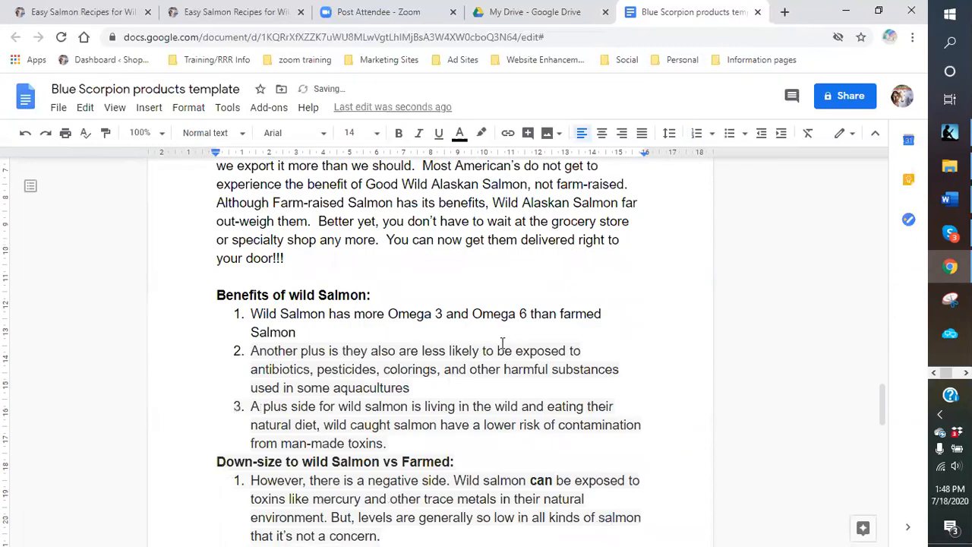
scroll(494, 342, "up", 5)
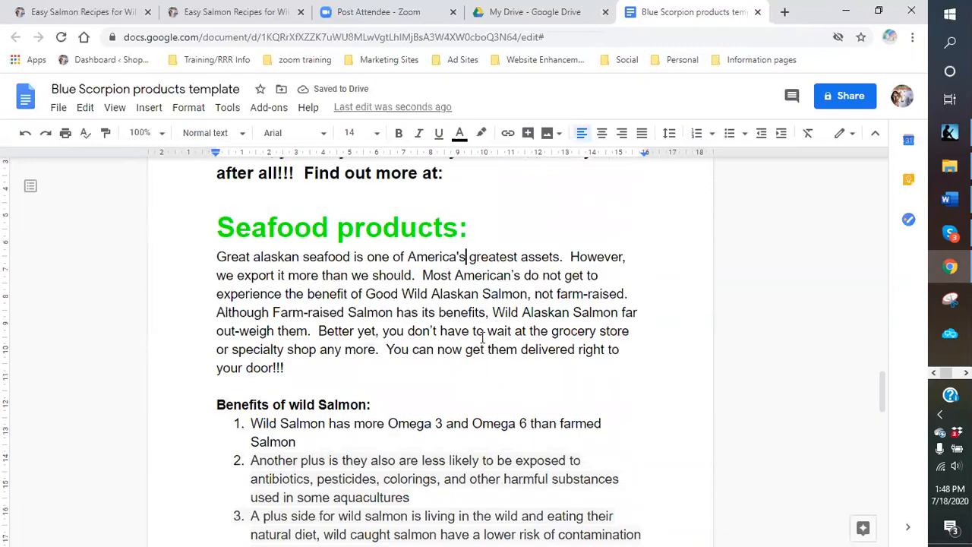
scroll(483, 338, "up", 3)
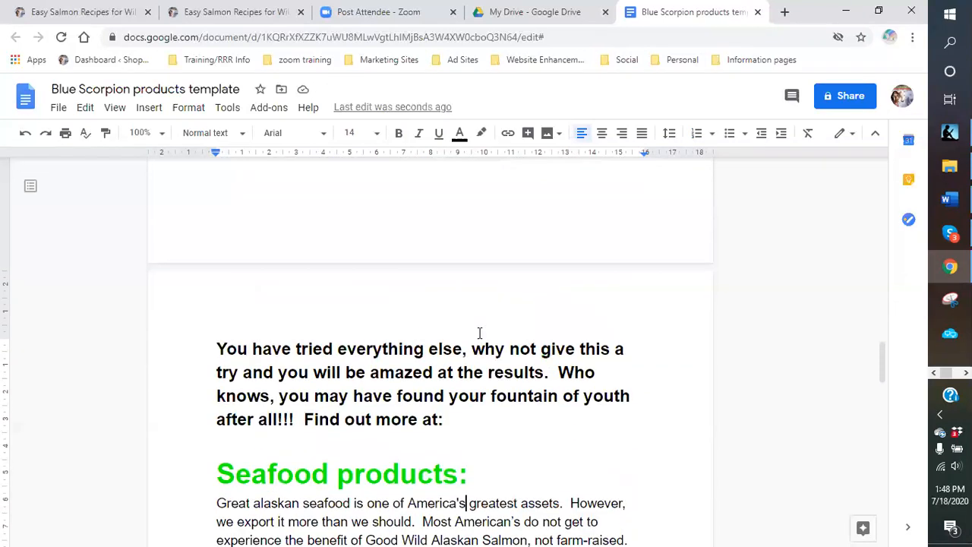
scroll(479, 333, "down", 5)
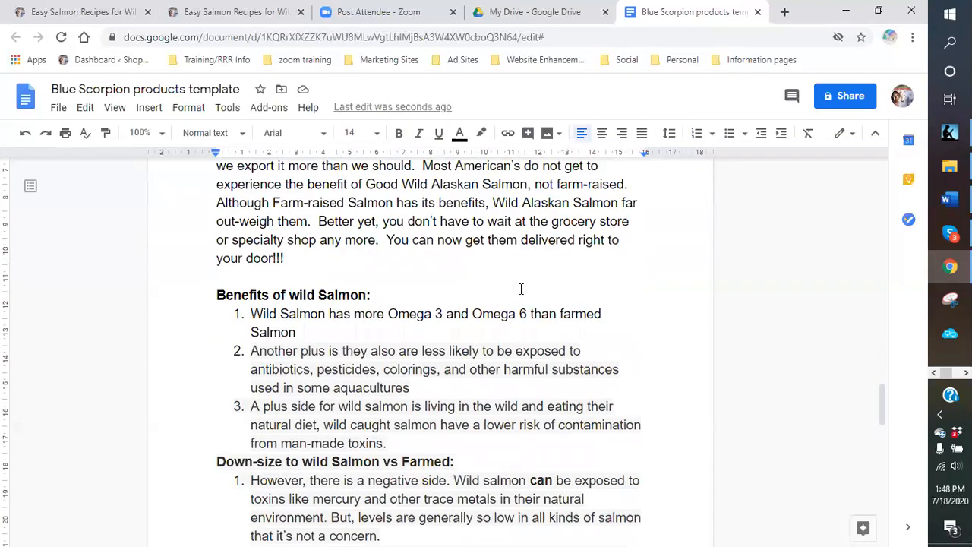
scroll(504, 290, "down", 4)
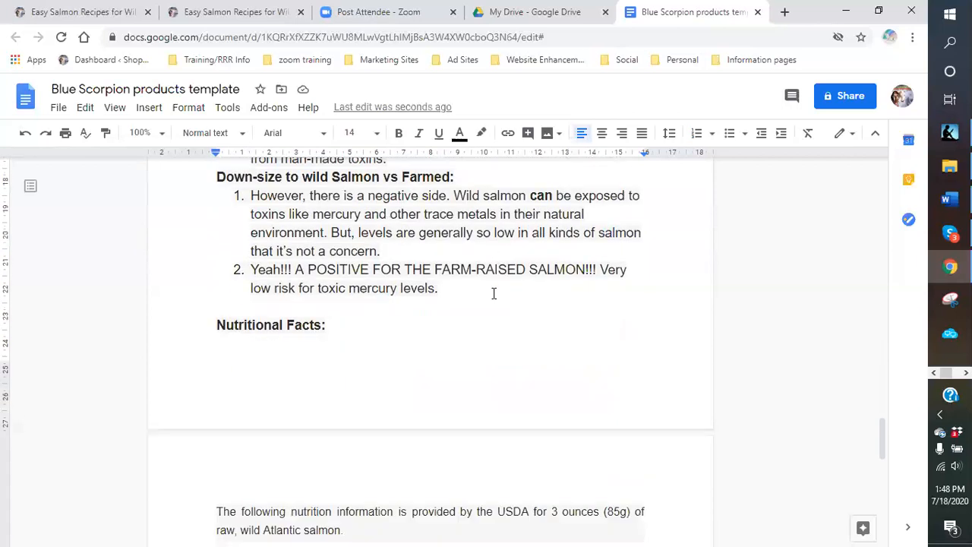
scroll(489, 295, "down", 3)
scroll(488, 297, "up", 1)
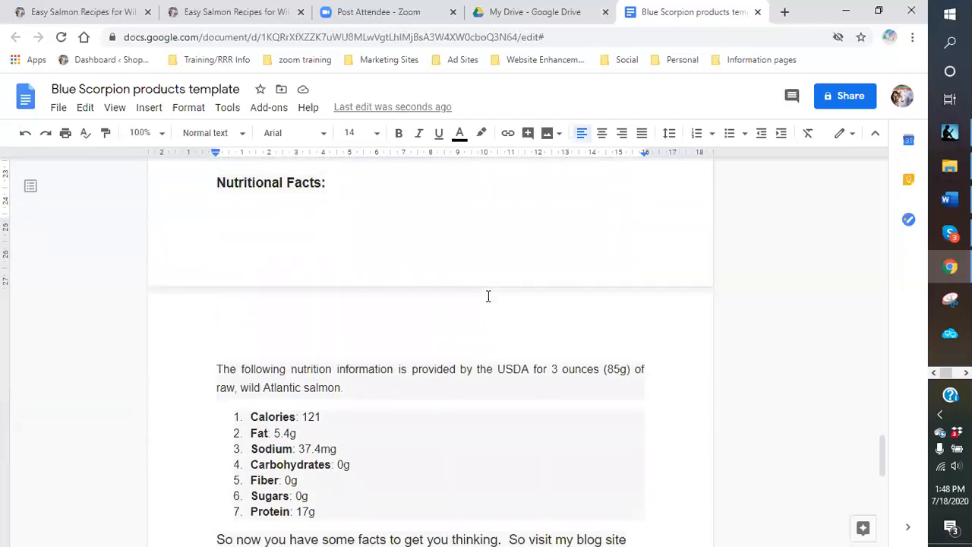
scroll(489, 296, "up", 1)
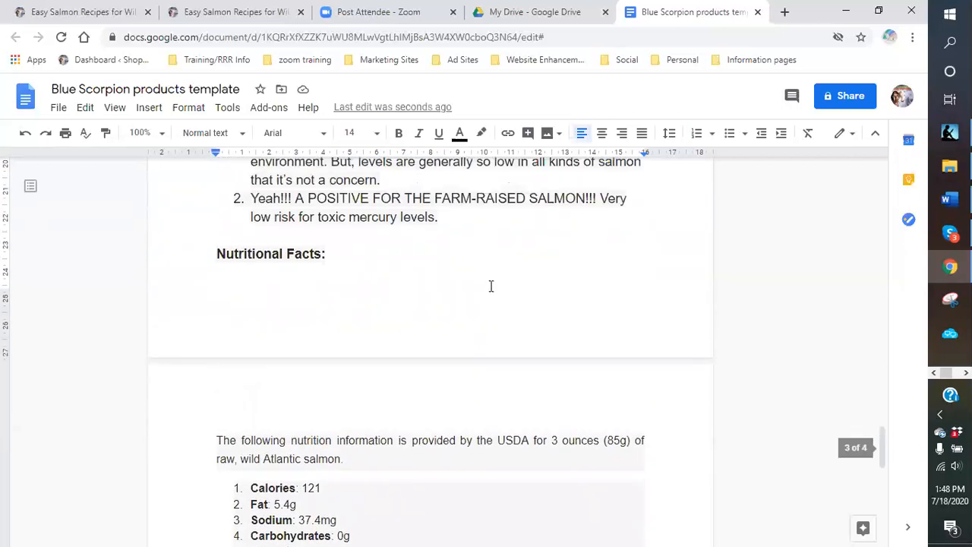
left_click(260, 91)
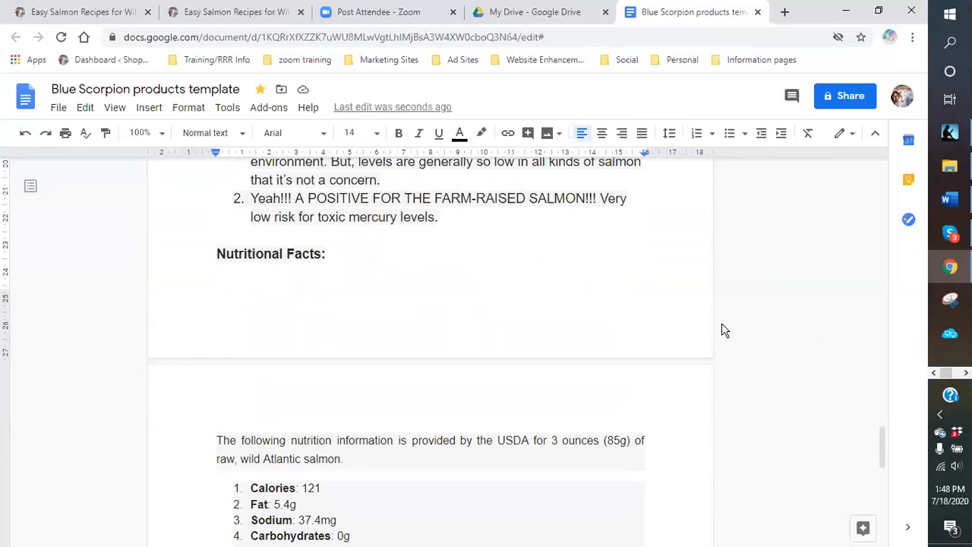
- In My Drive, cancel the accidental New folder dialog and create a blank Google Docs document
left_click(521, 15)
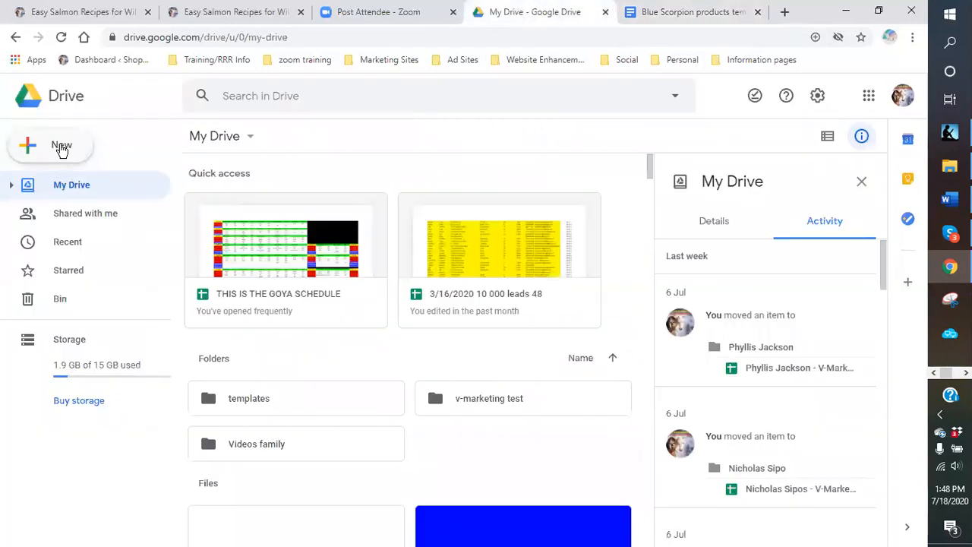
key("shift+f")
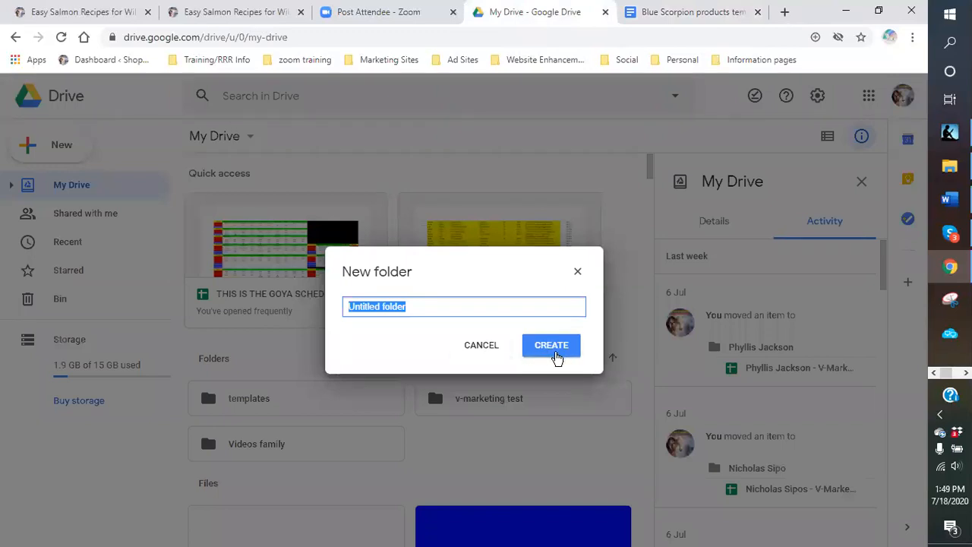
left_click(576, 272)
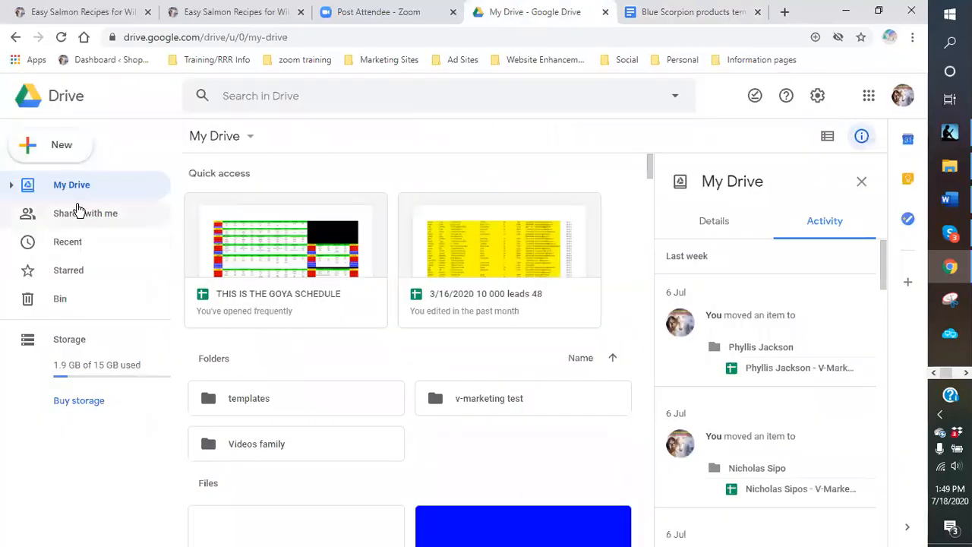
left_click(28, 151)
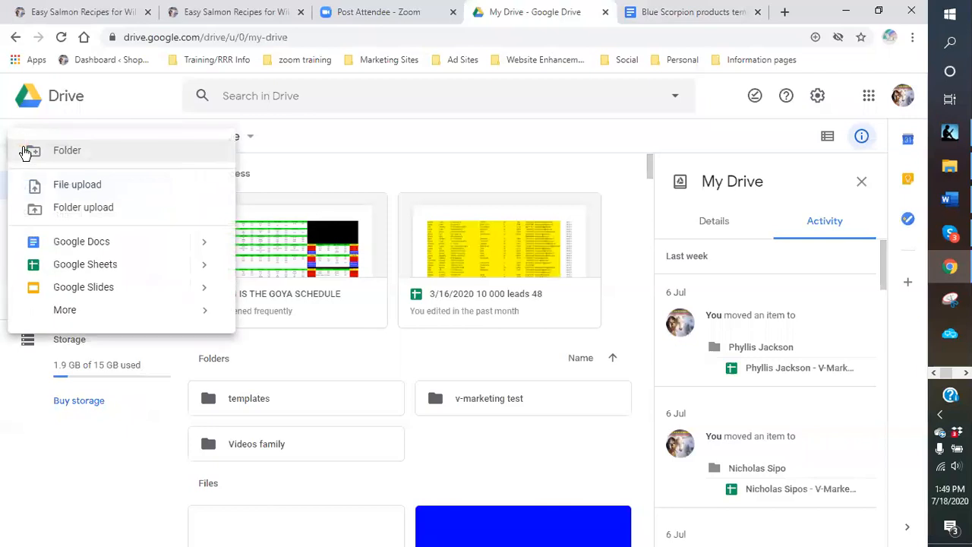
left_click(58, 243)
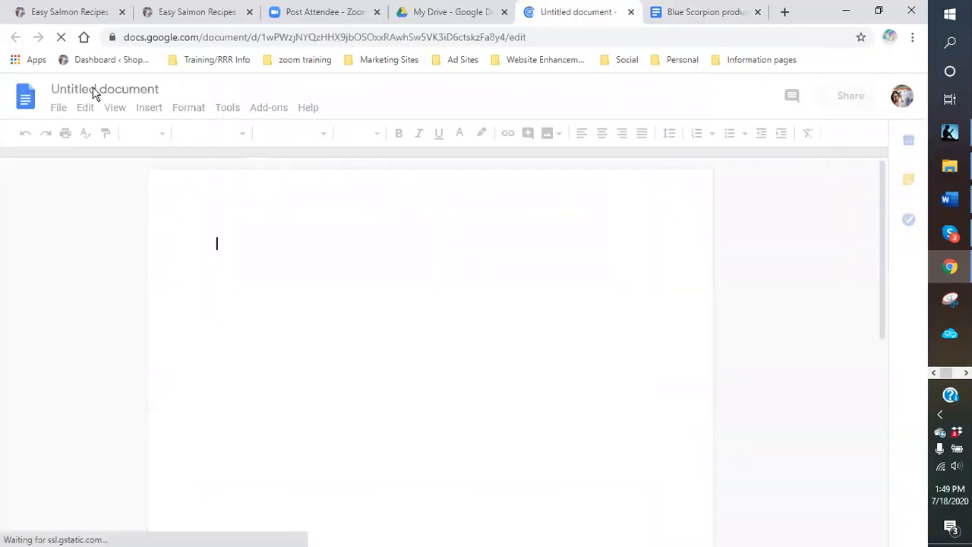
- Rename the Untitled document to 'Wine template for pages'
left_click(89, 88)
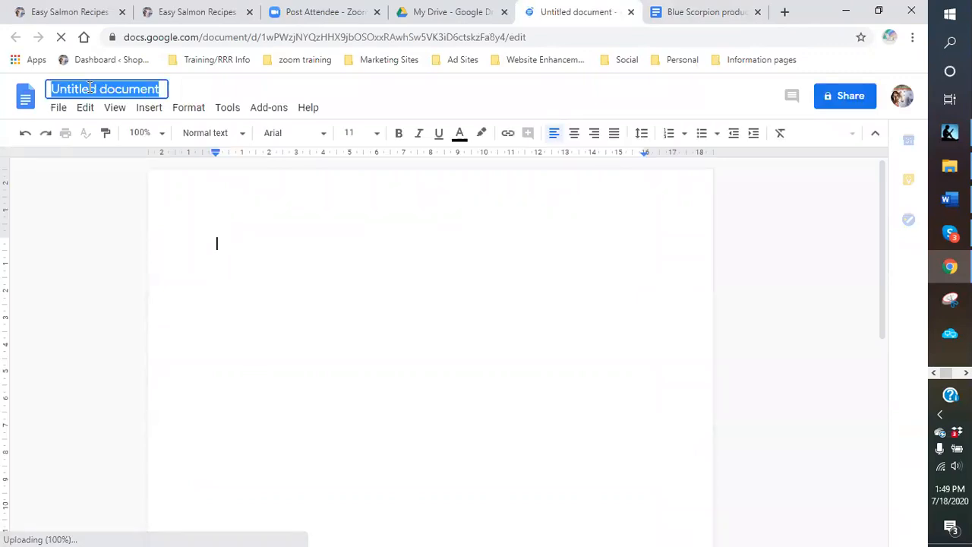
type("Wine ")
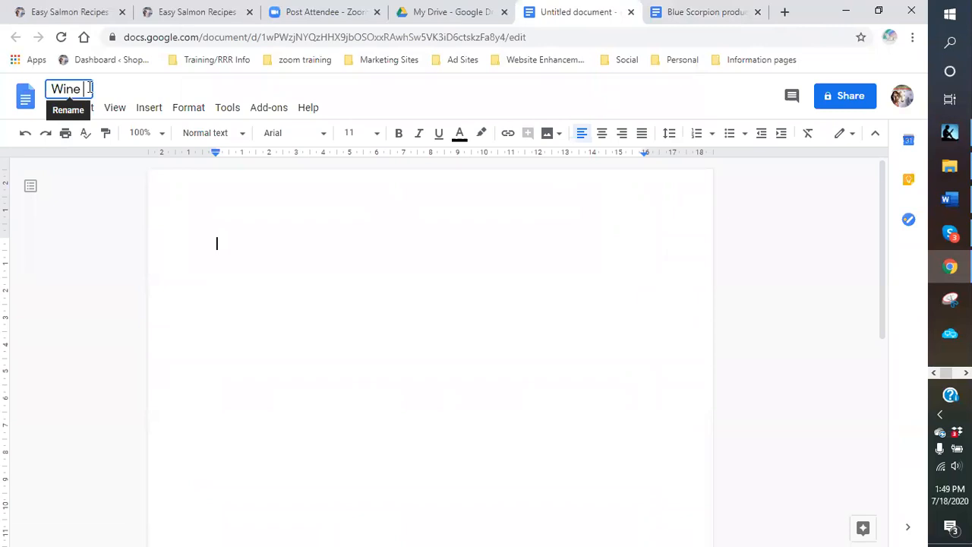
type("temp")
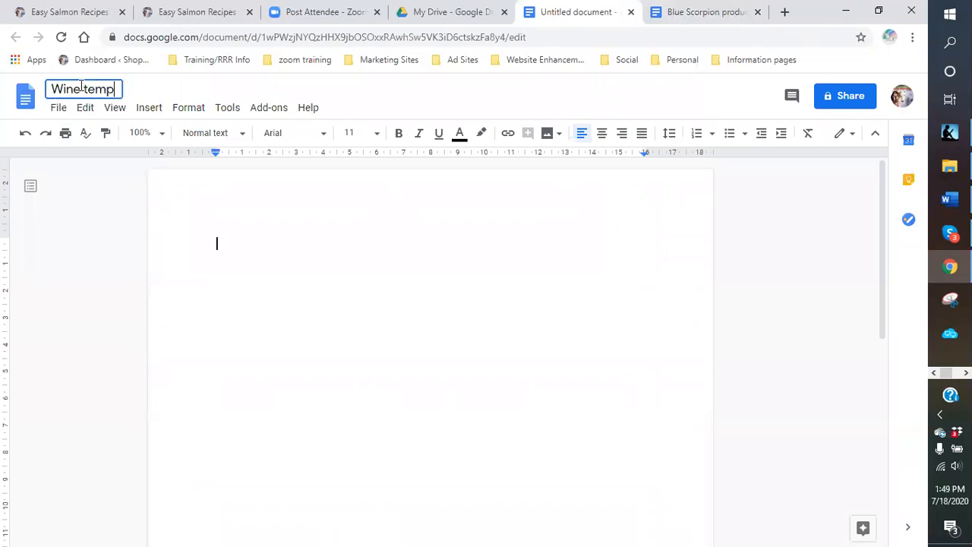
type("late for pages")
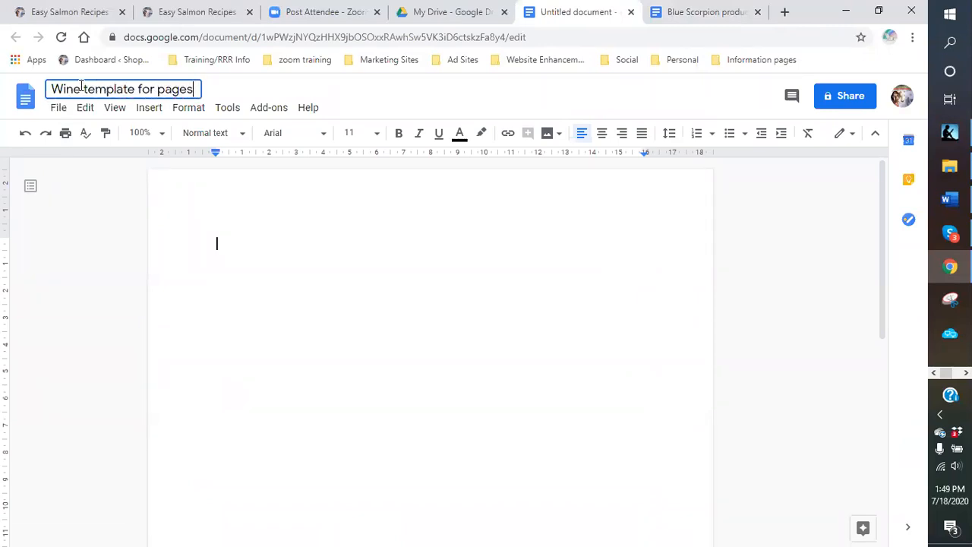
key("Return")
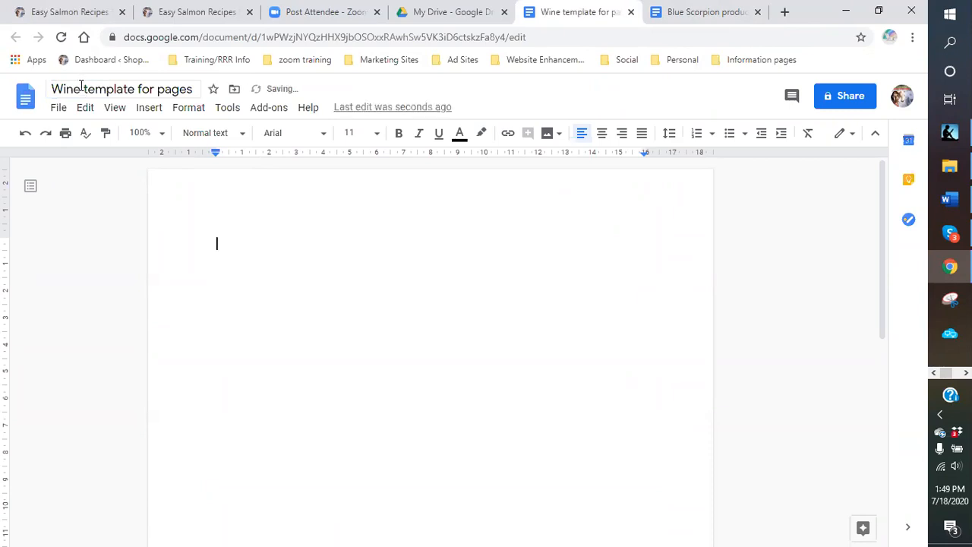
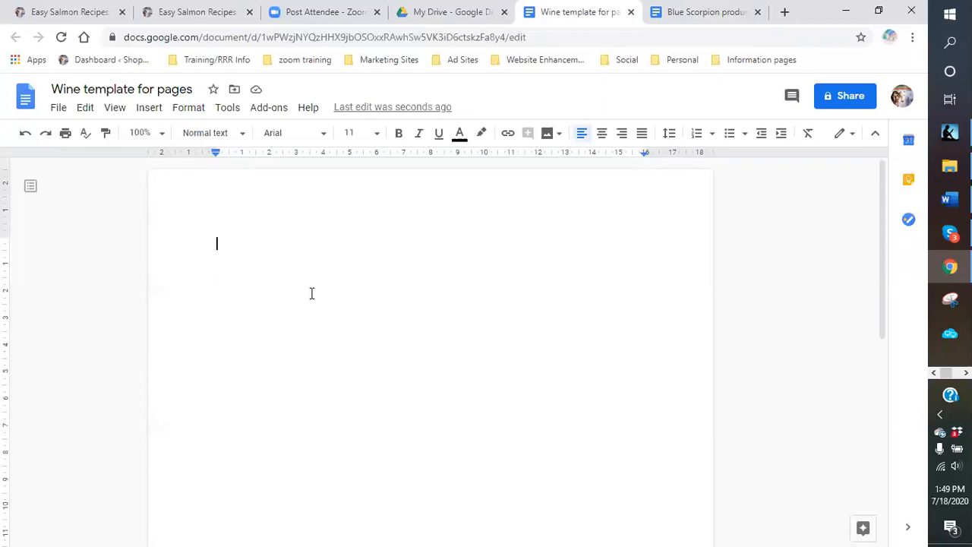
- Return to Google Drive and open the Blue Scorpion products template from the Recent list
left_click(425, 16)
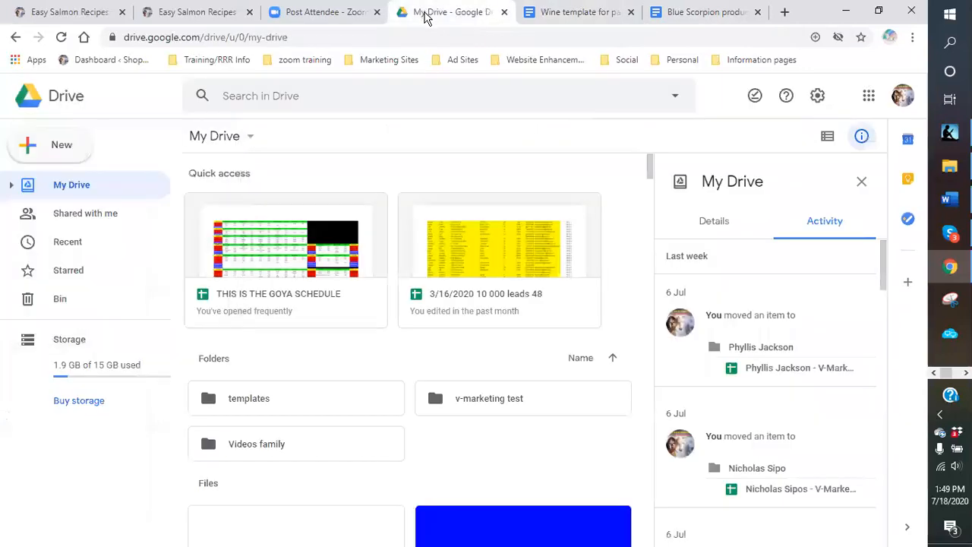
scroll(370, 384, "down", 1)
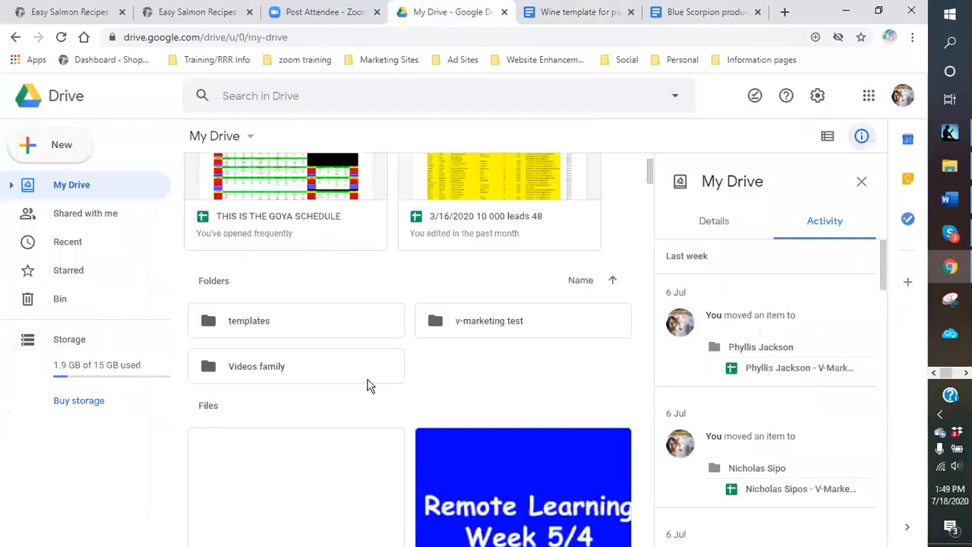
scroll(368, 385, "down", 2)
scroll(365, 384, "up", 3)
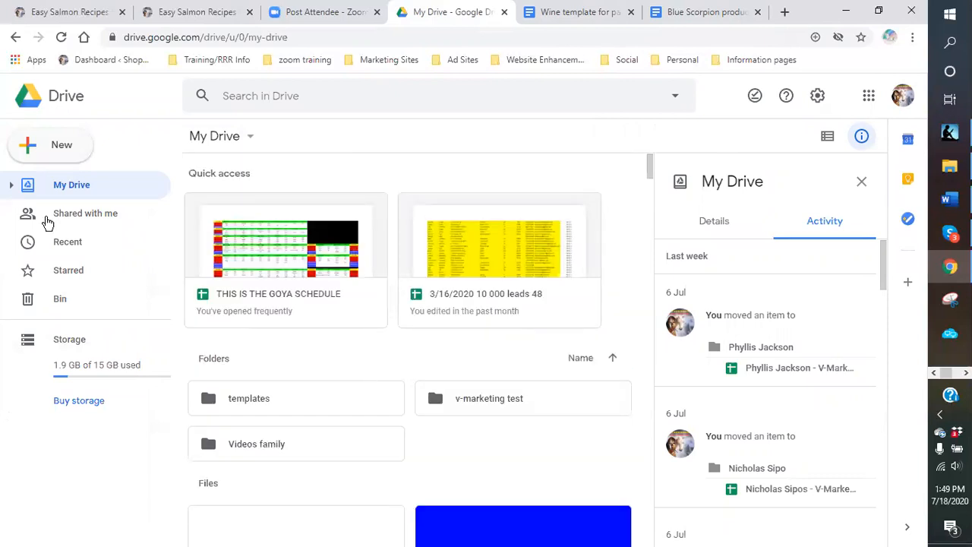
left_click(65, 248)
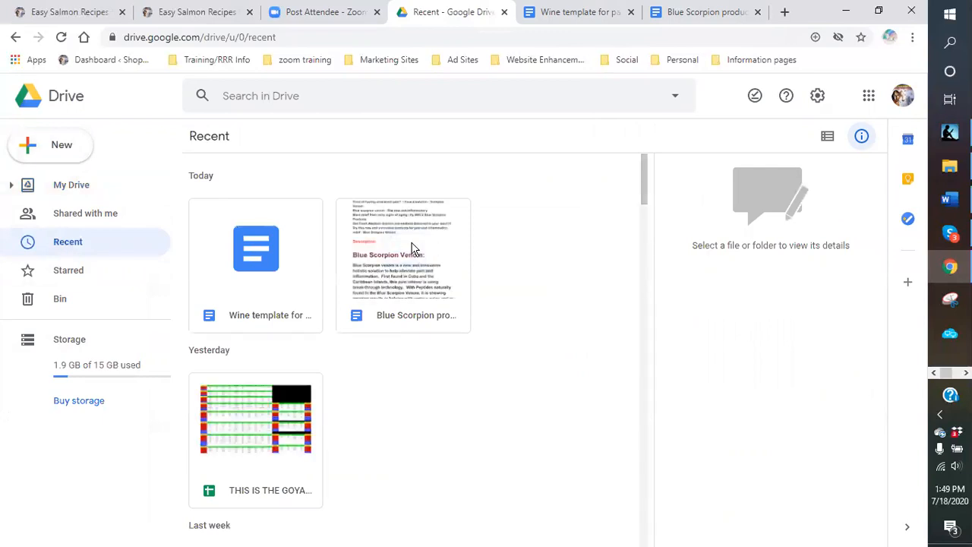
left_click(414, 250)
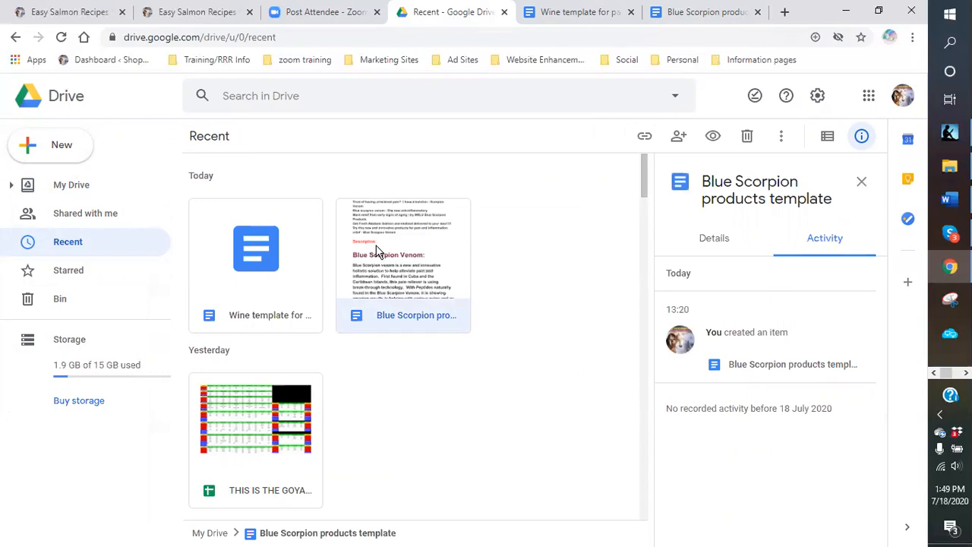
double_click(377, 251)
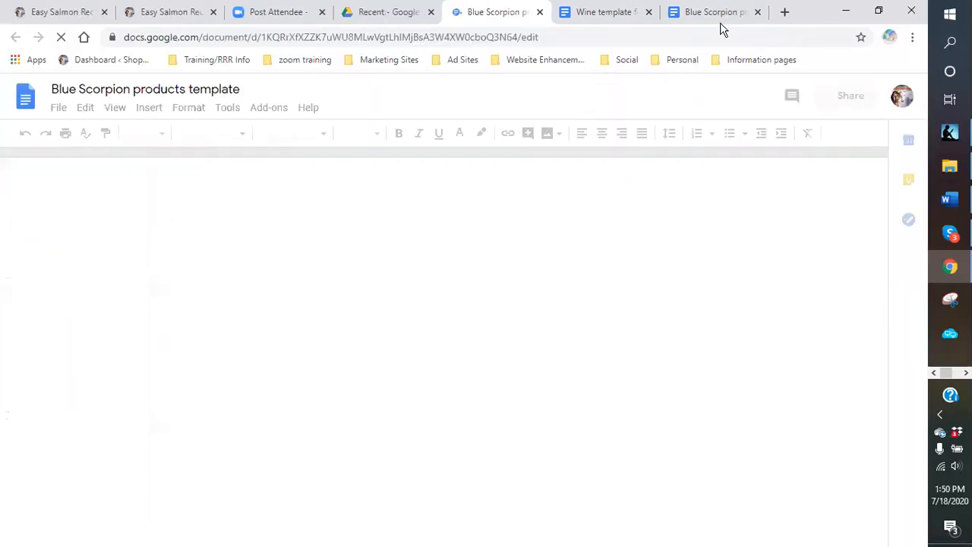
- Close the duplicate Blue Scorpion tab and the Wine template tab, then start a new browser tab
left_click(757, 13)
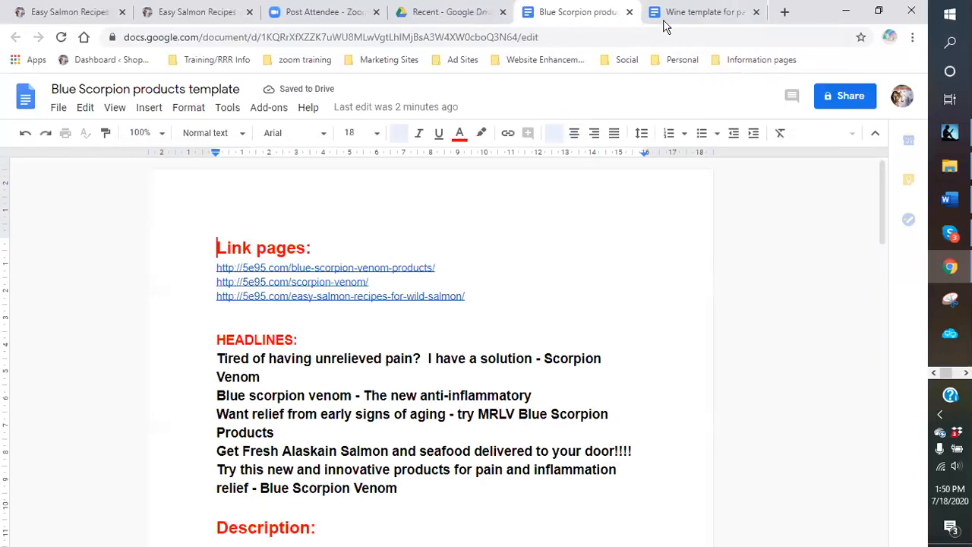
left_click(757, 12)
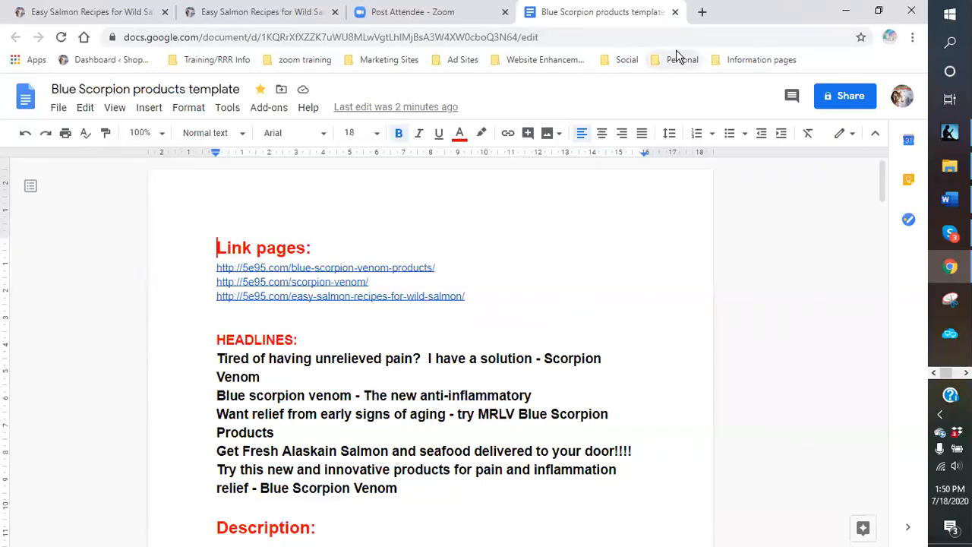
left_click(702, 13)
- Reach RRR247's Free Traffic Sites page through the RRR Performance Blogging bookmark in Training/RRR Info
left_click(209, 61)
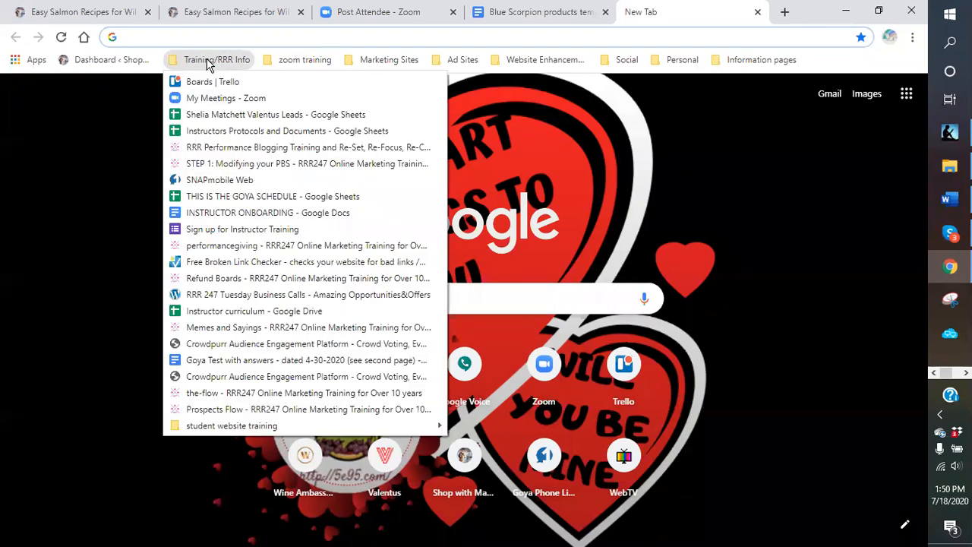
left_click(233, 149)
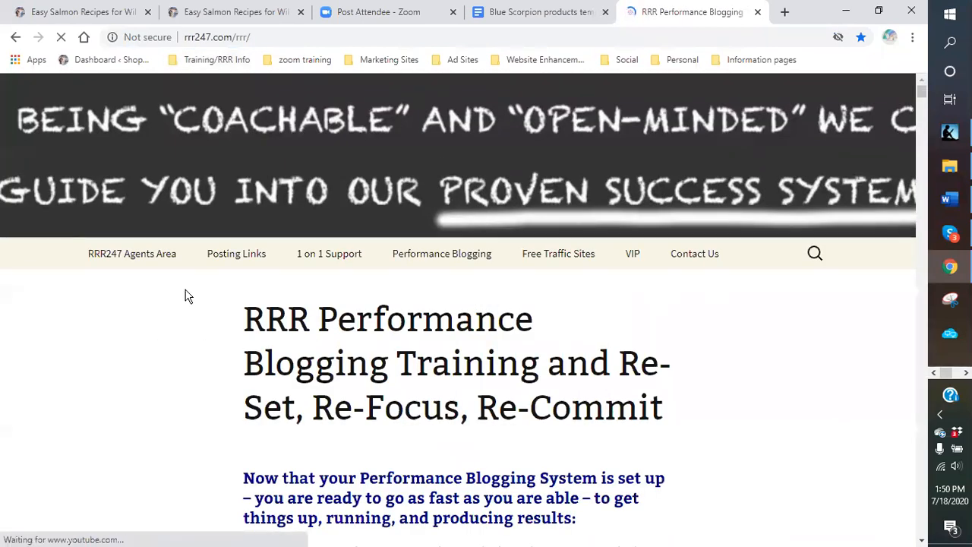
mouse_move(574, 258)
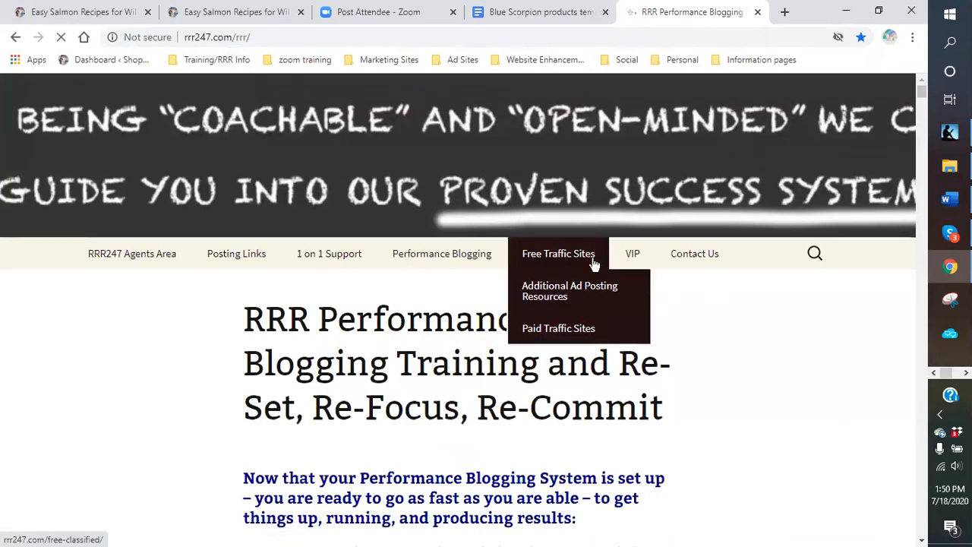
left_click(544, 260)
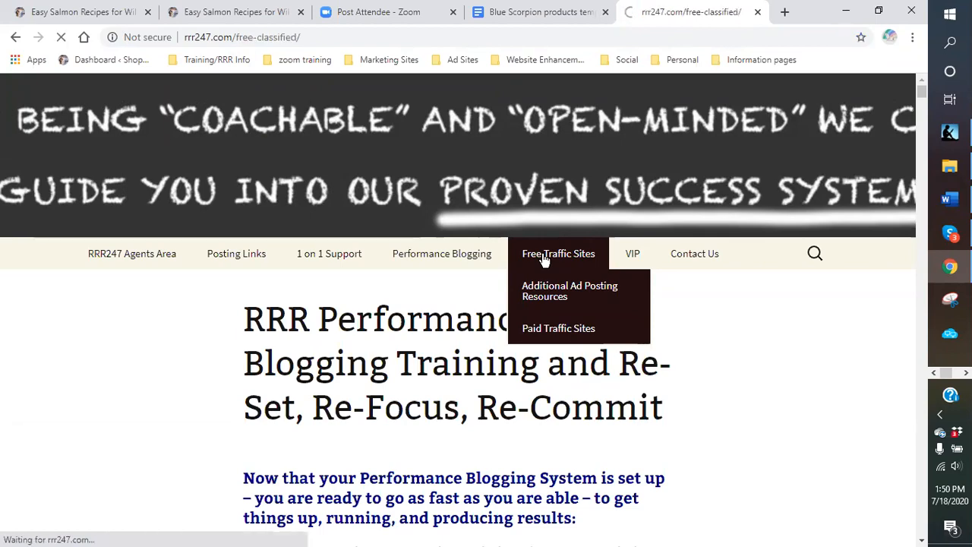
- Scroll the Free Traffic Sites page down to Classifiedads.com, AJC Classifieds and Buysellcommunity.com
scroll(744, 371, "down", 5)
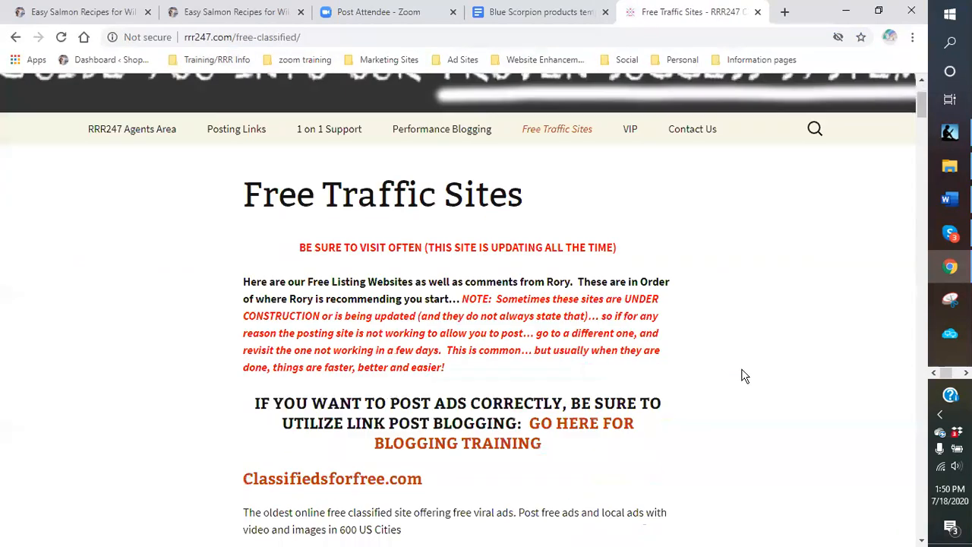
scroll(600, 360, "down", 2)
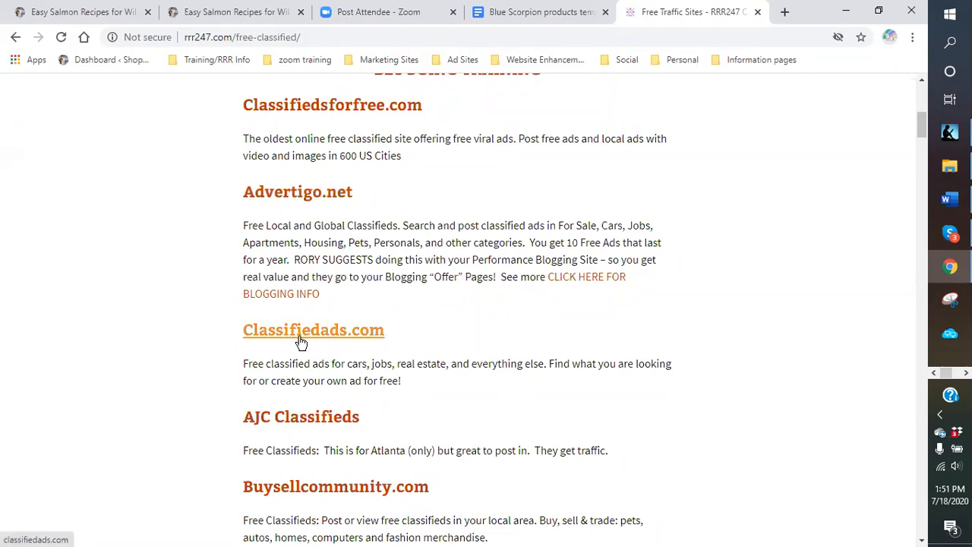
scroll(301, 342, "down", 2)
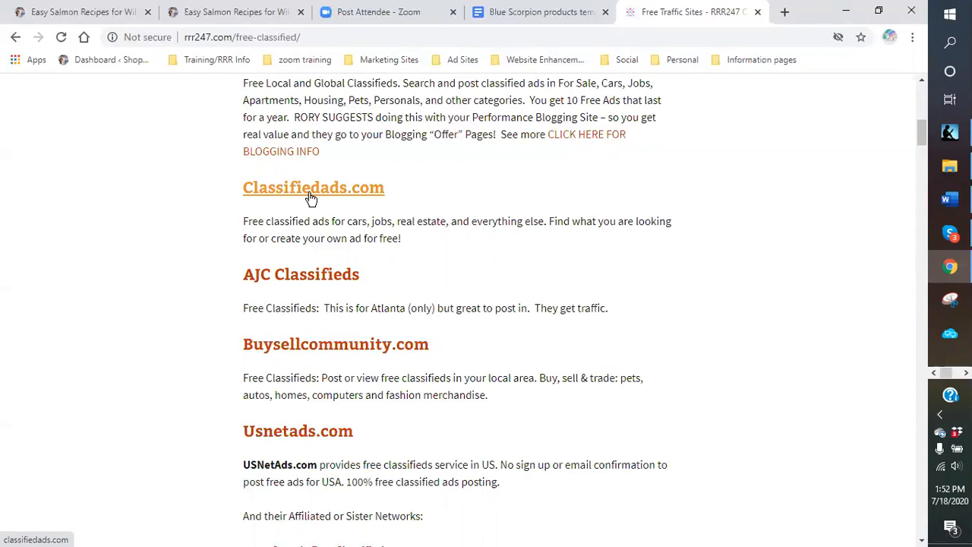
- Scroll further to Usnetads.com's sister networks, then Geebo.com, Ocala4sale.com, Adoos.com and Sell.com
scroll(326, 293, "down", 1)
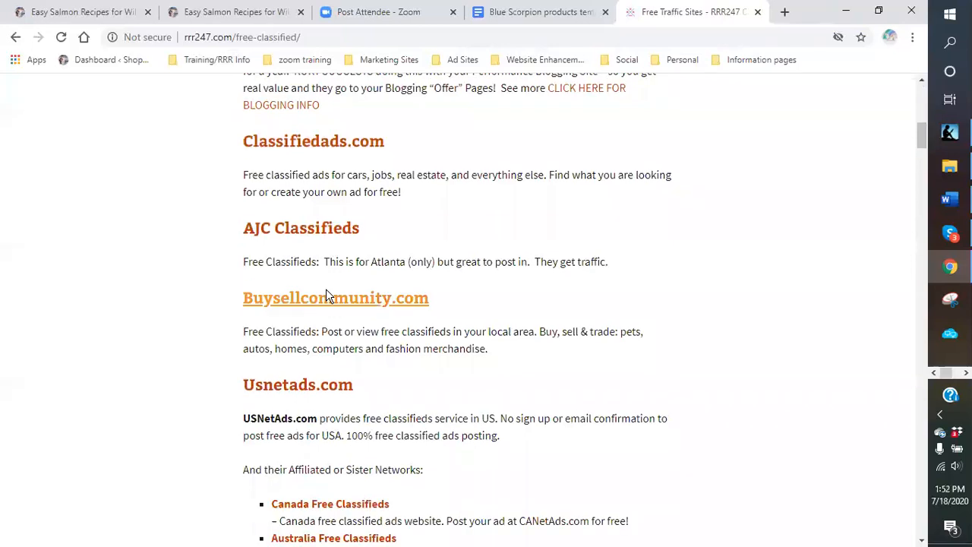
scroll(326, 289, "down", 1)
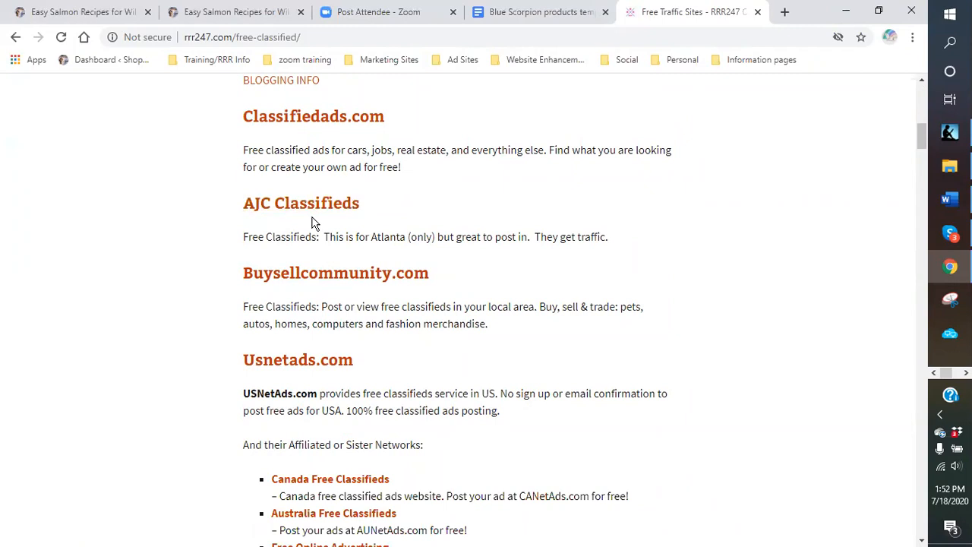
scroll(314, 220, "down", 1)
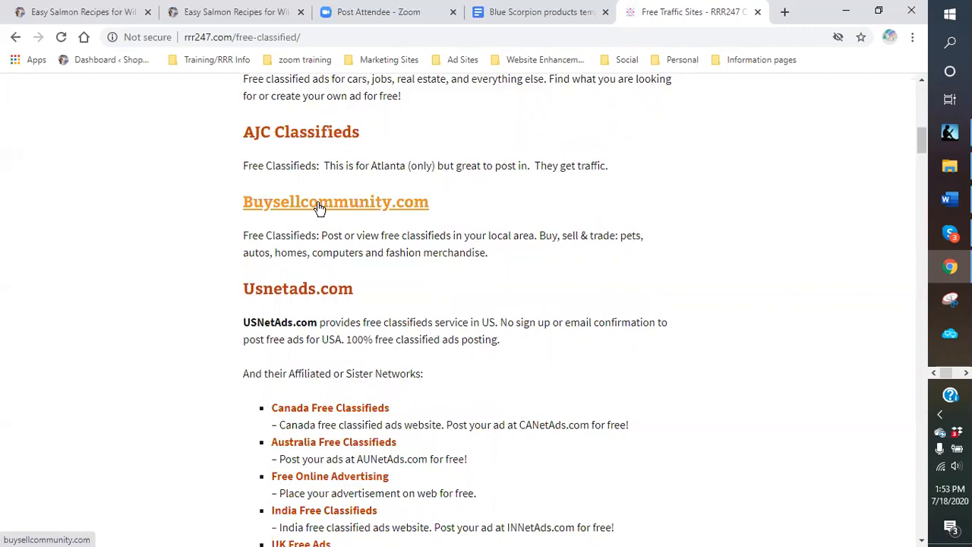
scroll(320, 207, "down", 1)
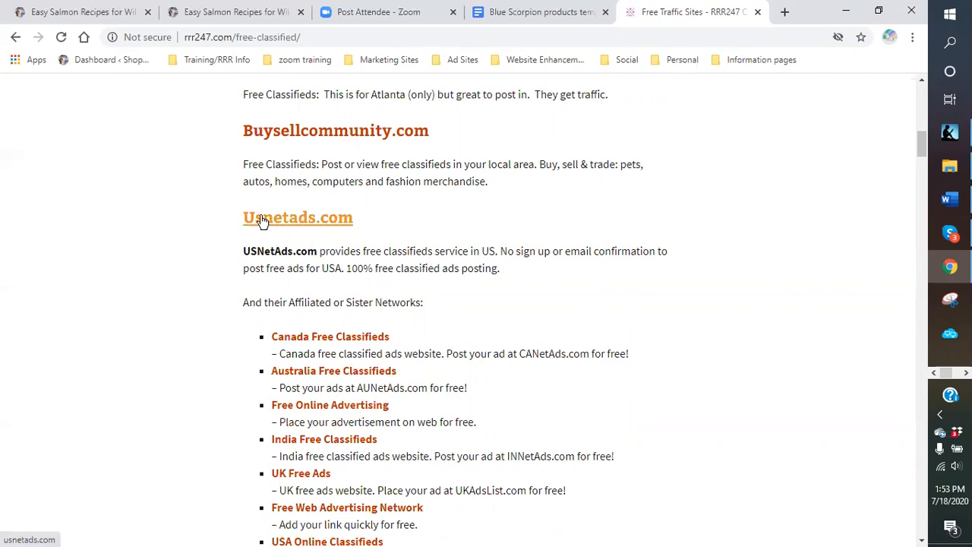
scroll(262, 243, "down", 1)
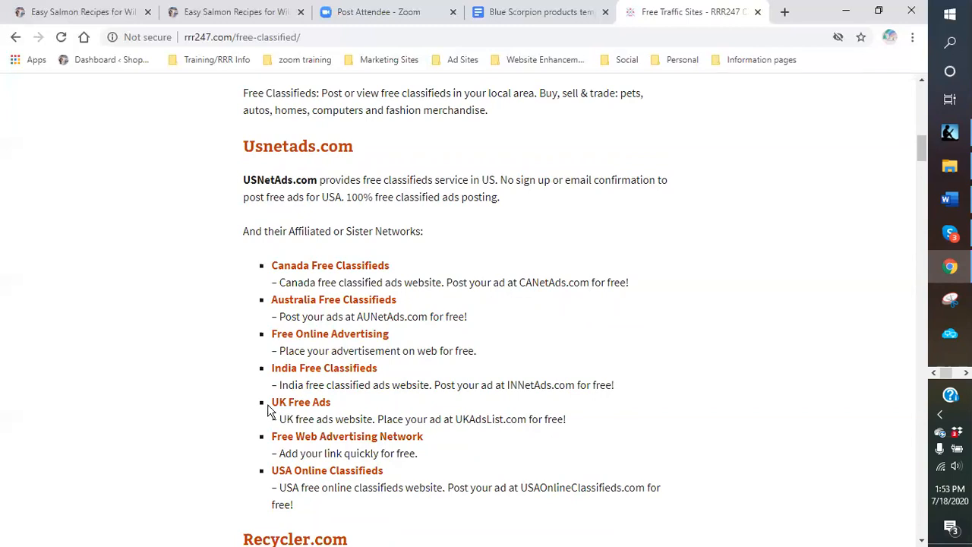
scroll(272, 411, "down", 1)
scroll(273, 403, "down", 2)
- Scroll to the gift links and open 'CLICK HERE FOR RESULTS #1' for Google 'free classifieds ads' results
scroll(274, 389, "down", 5)
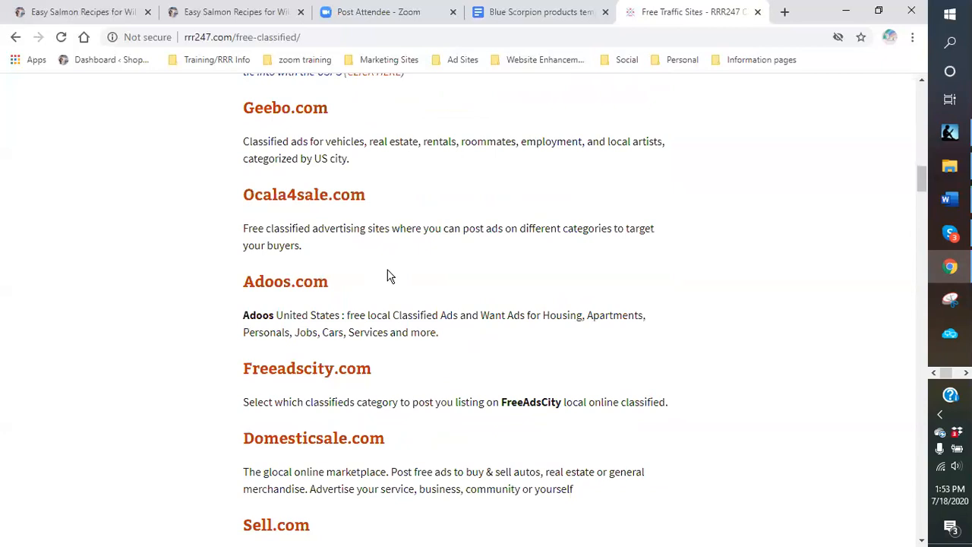
scroll(388, 277, "down", 2)
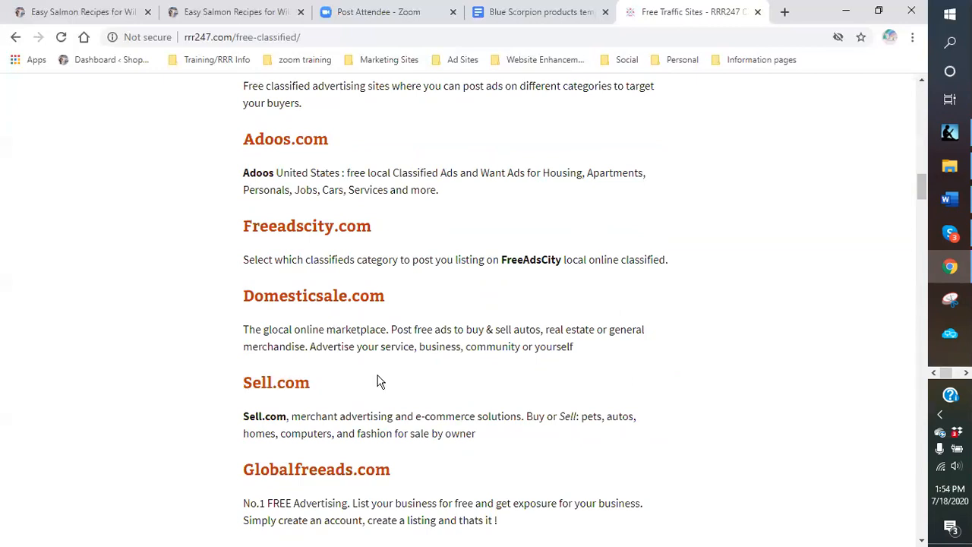
scroll(380, 382, "down", 5)
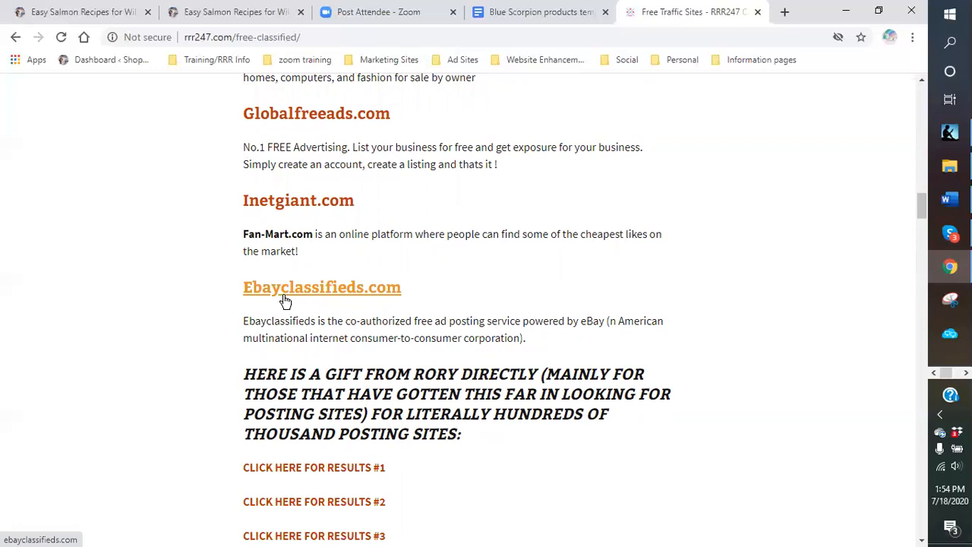
scroll(284, 302, "down", 2)
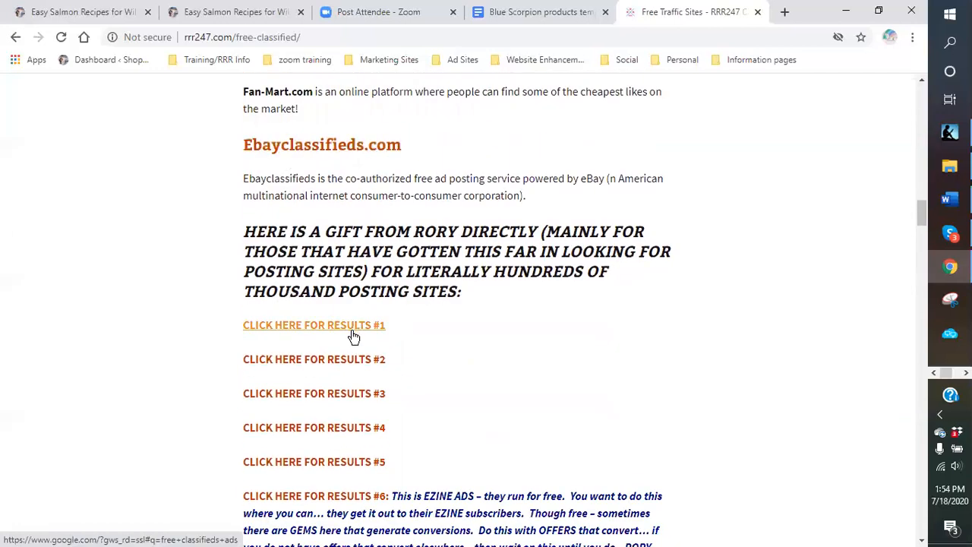
scroll(274, 333, "down", 1)
scroll(274, 333, "down", 1)
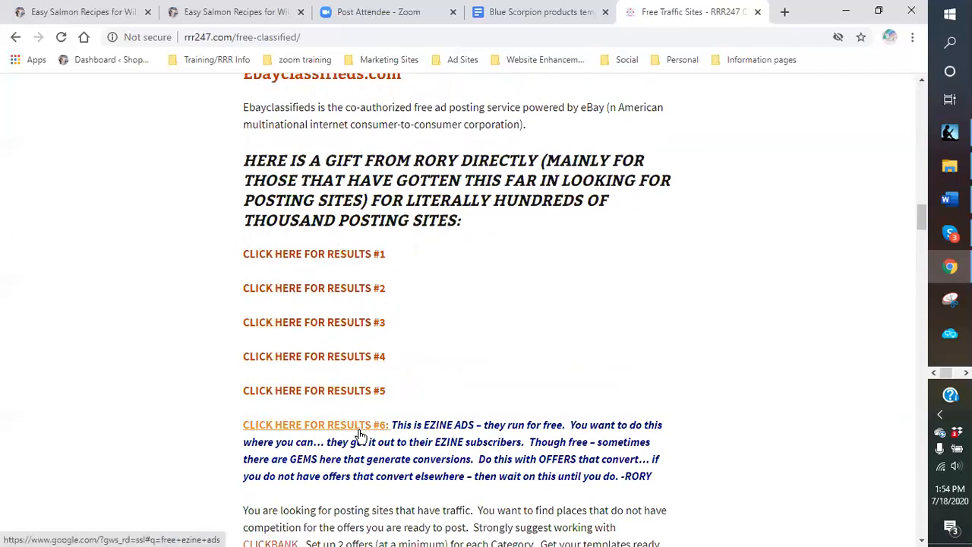
left_click(296, 258)
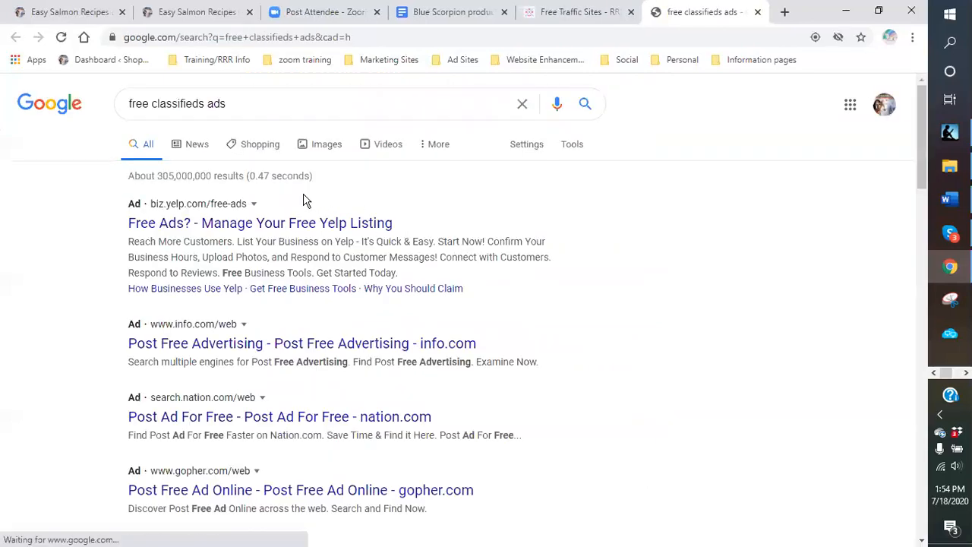
scroll(286, 217, "down", 2)
scroll(277, 243, "down", 8)
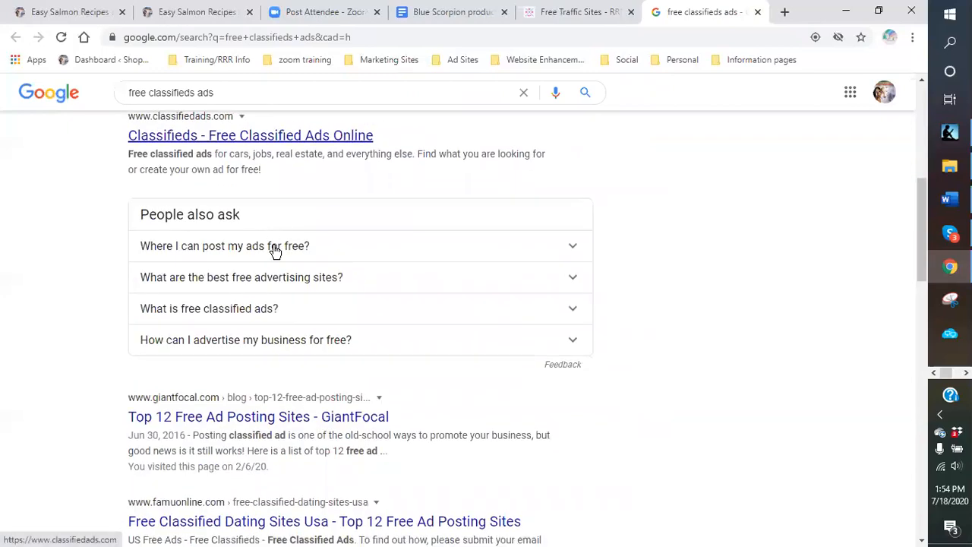
scroll(258, 300, "down", 7)
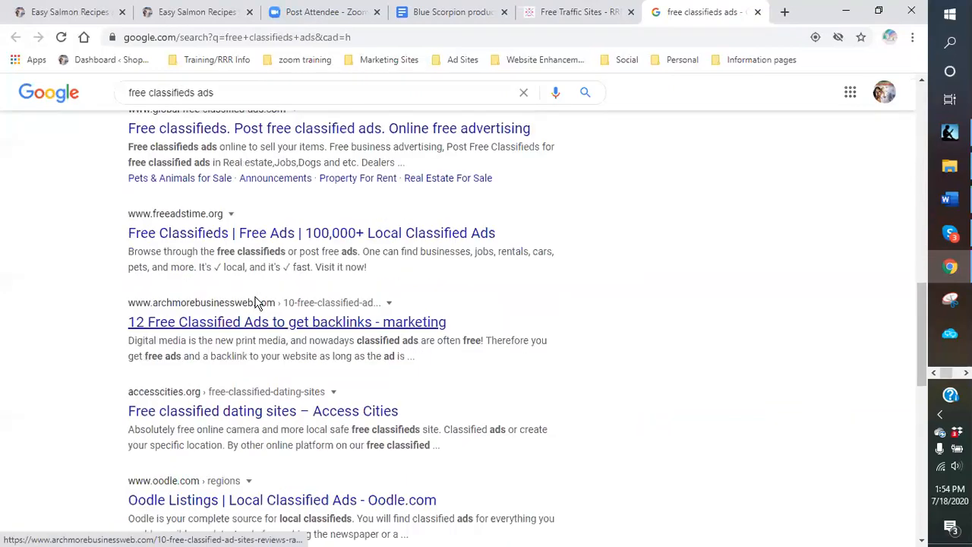
scroll(250, 306, "down", 2)
scroll(247, 270, "up", 3)
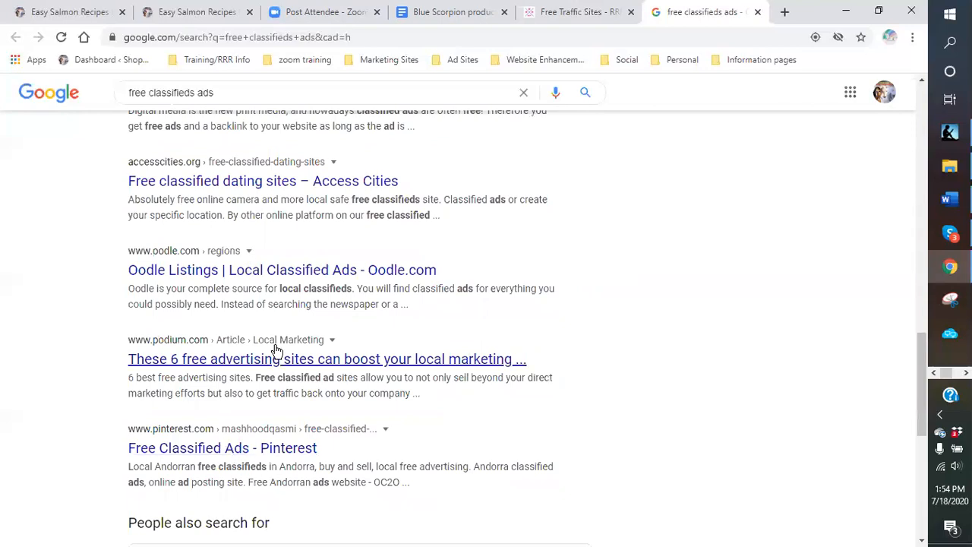
scroll(390, 295, "up", 1)
scroll(335, 300, "up", 3)
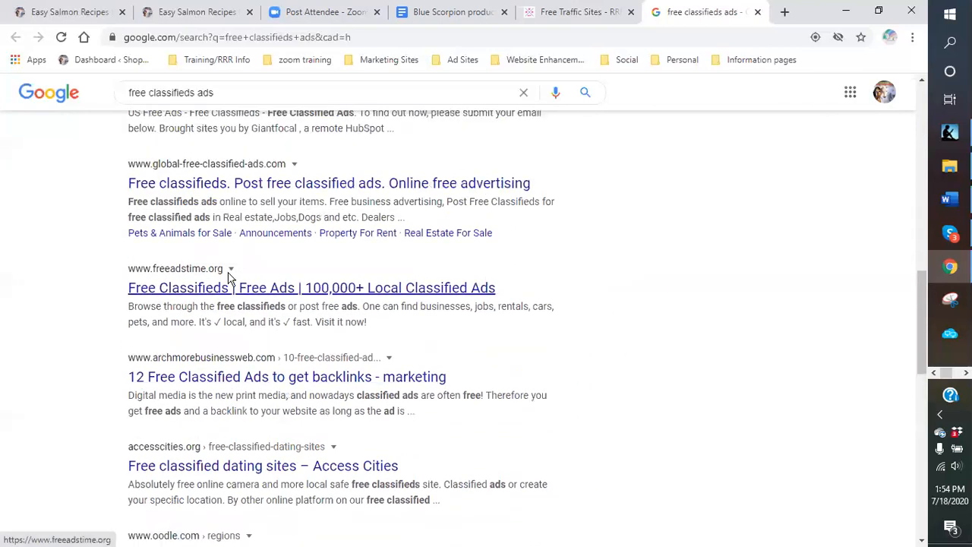
scroll(289, 253, "up", 1)
scroll(289, 253, "up", 3)
scroll(279, 232, "up", 4)
scroll(269, 225, "up", 1)
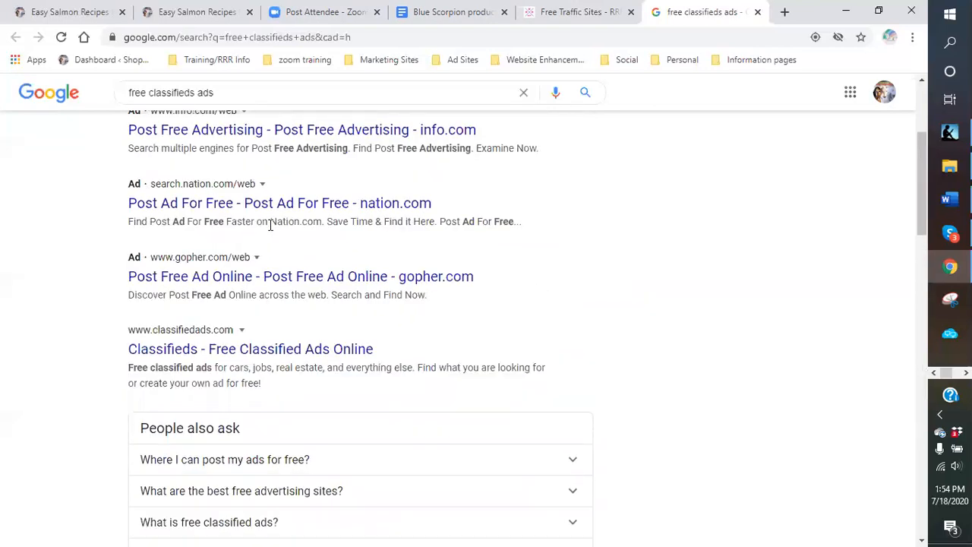
- Close the Google results tab and scroll the Free Traffic Sites page back to the $PAID Posting Solutions and gift links
left_click(757, 11)
scroll(448, 308, "down", 2)
scroll(448, 306, "down", 4)
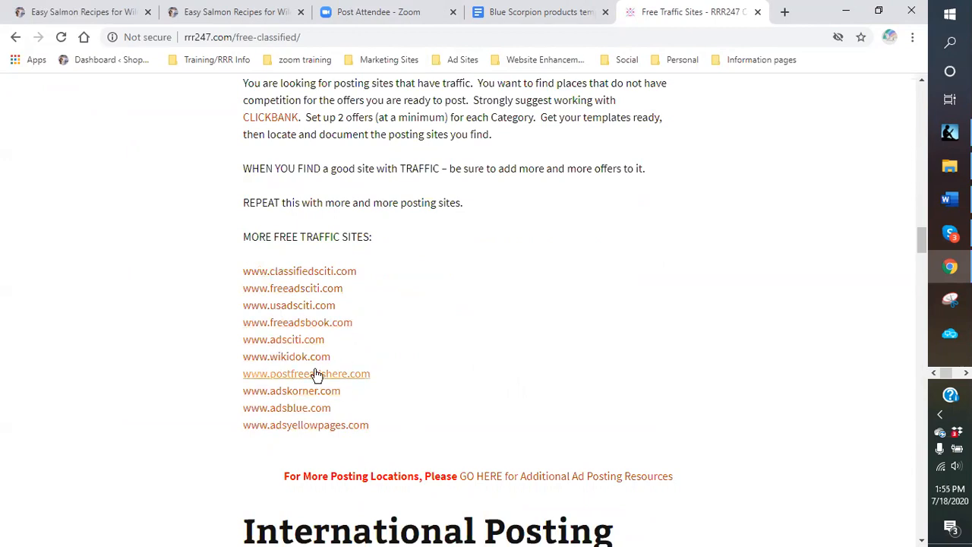
scroll(423, 398, "down", 5)
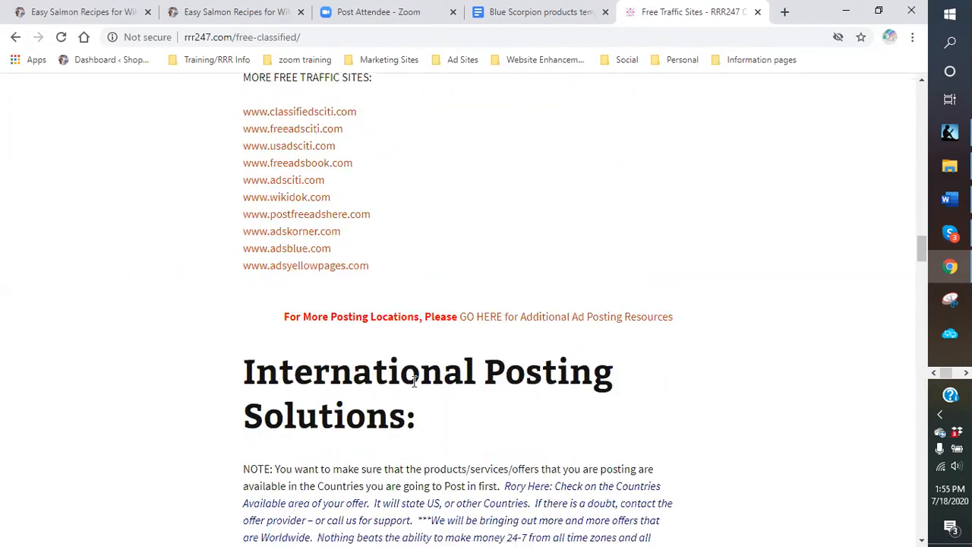
scroll(410, 373, "down", 2)
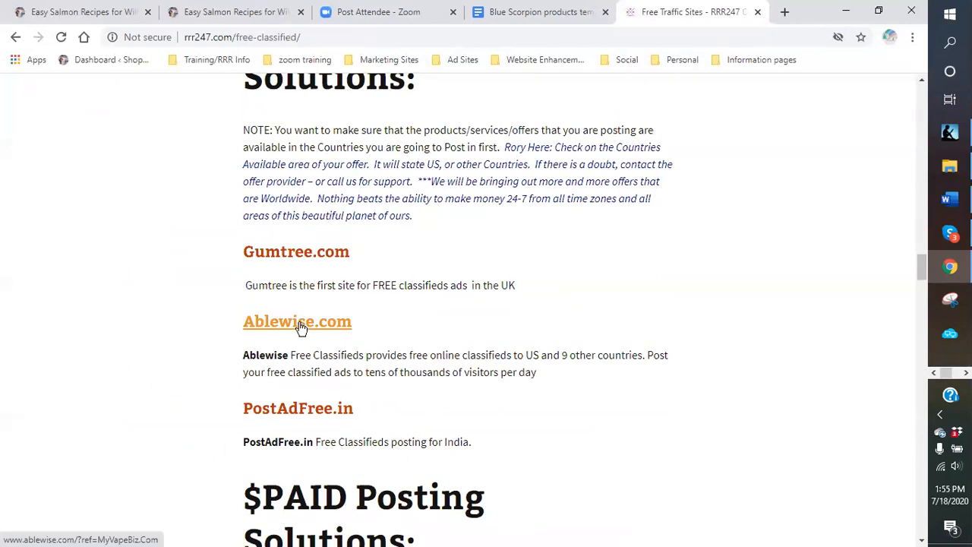
scroll(297, 334, "down", 1)
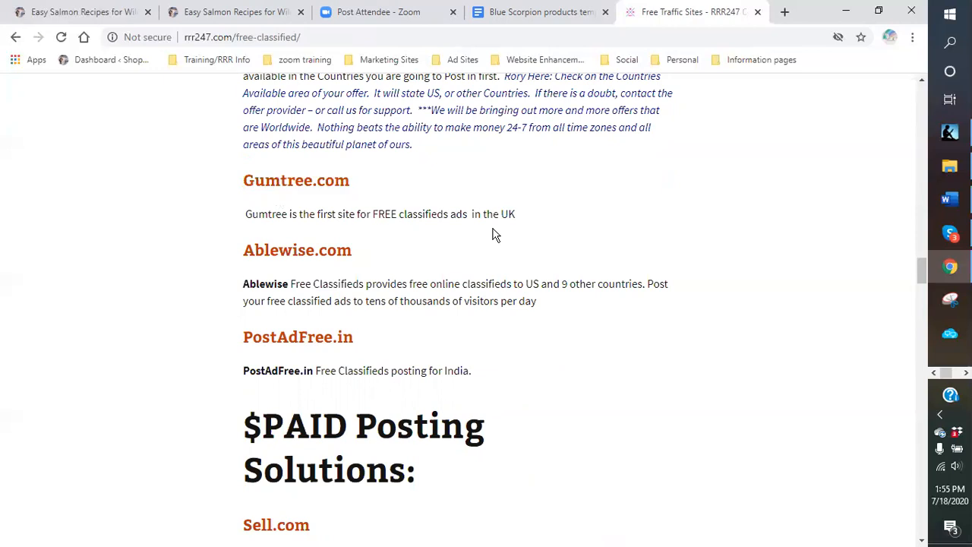
scroll(442, 248, "down", 2)
scroll(440, 246, "down", 4)
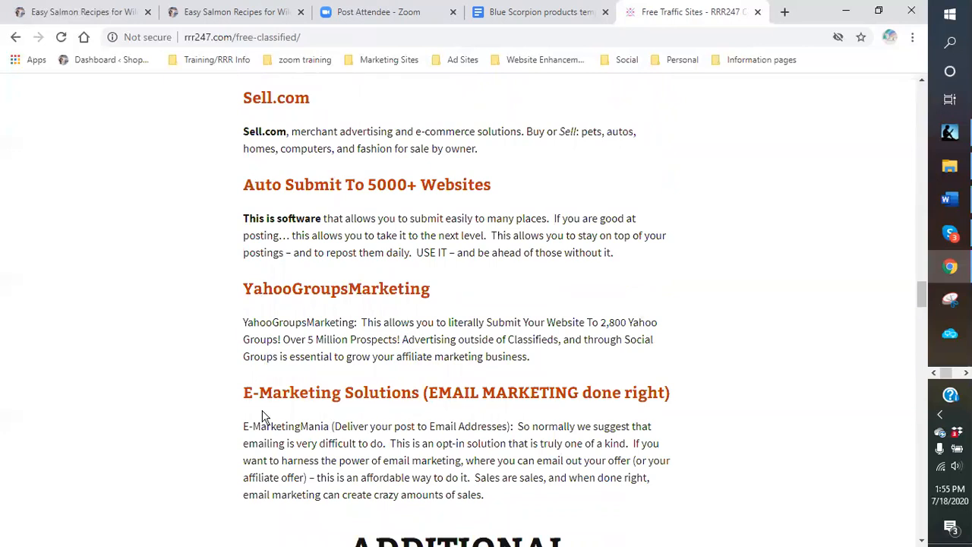
scroll(211, 404, "up", 5)
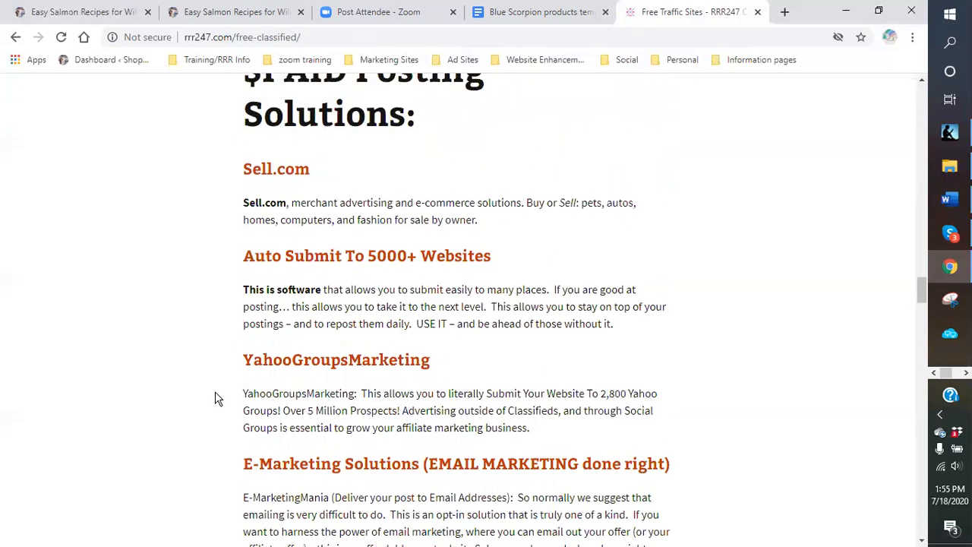
scroll(415, 337, "up", 15)
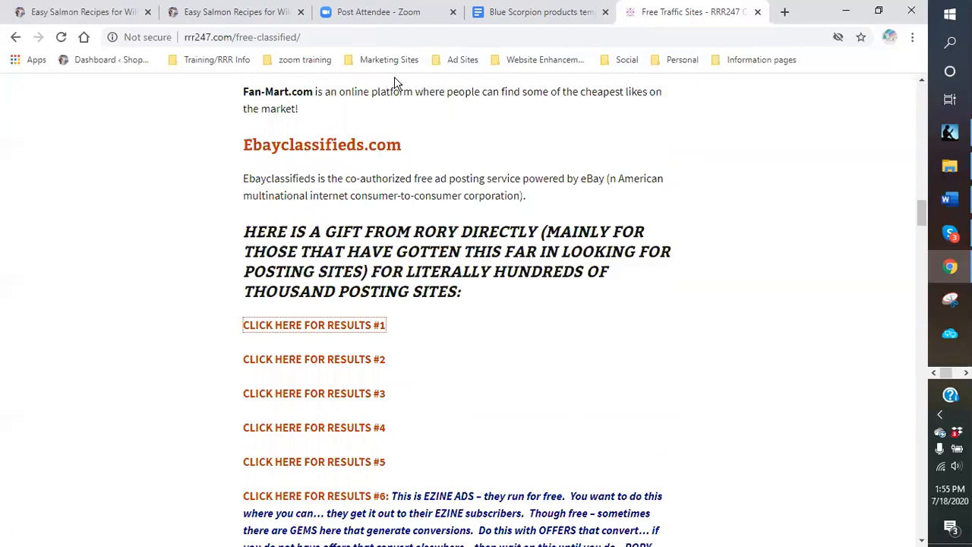
- From the Ad Sites bookmarks, log in to Business Ads For Free with the saved credentials and open Post Ad
left_click(464, 61)
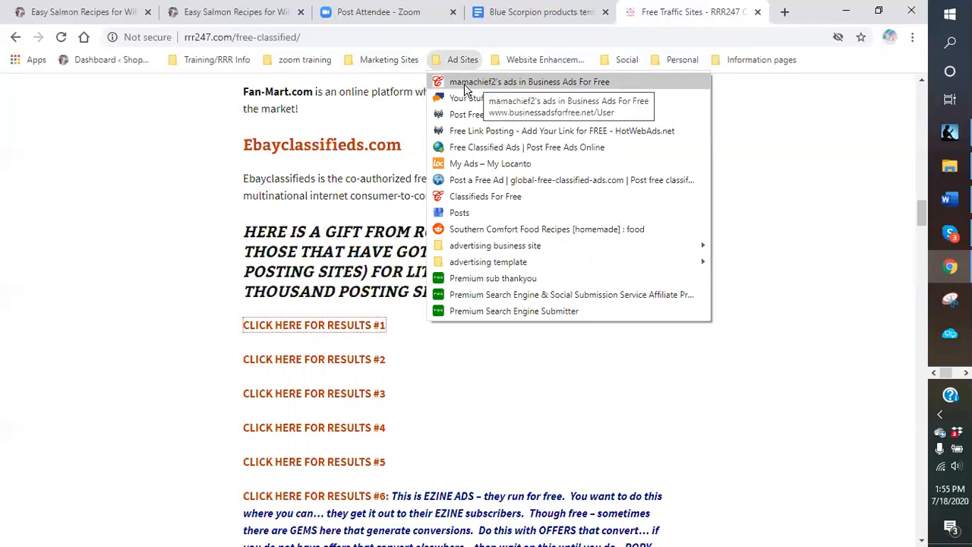
left_click(465, 84)
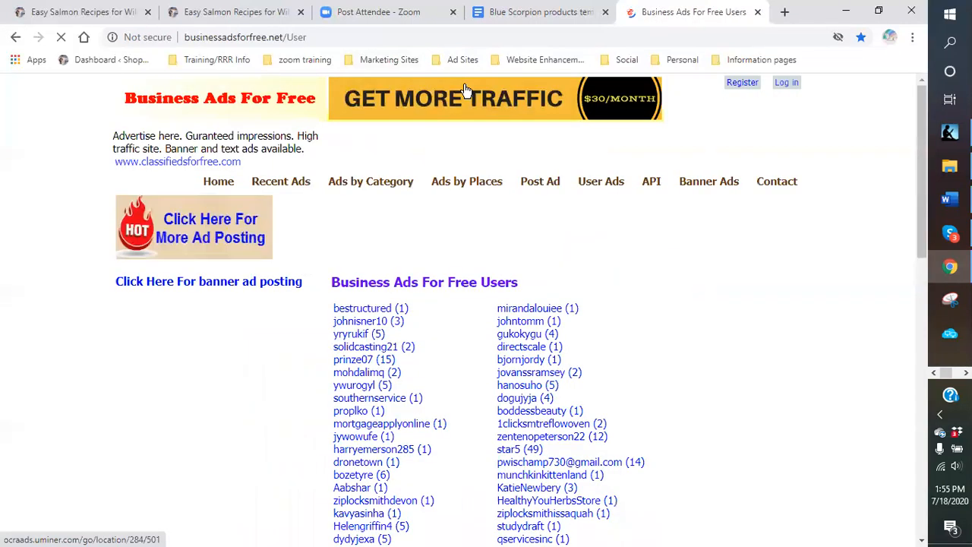
left_click(787, 83)
left_click(434, 301)
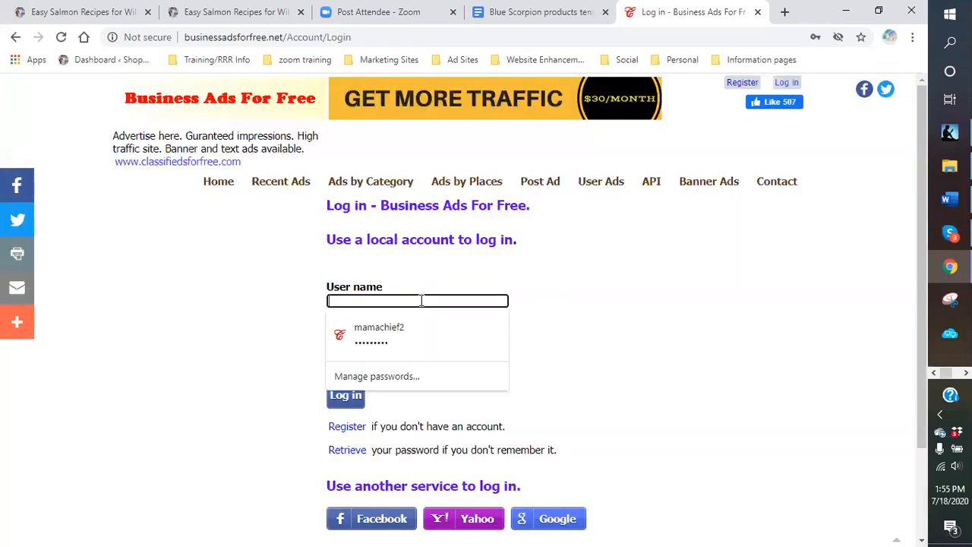
left_click(376, 331)
left_click(348, 401)
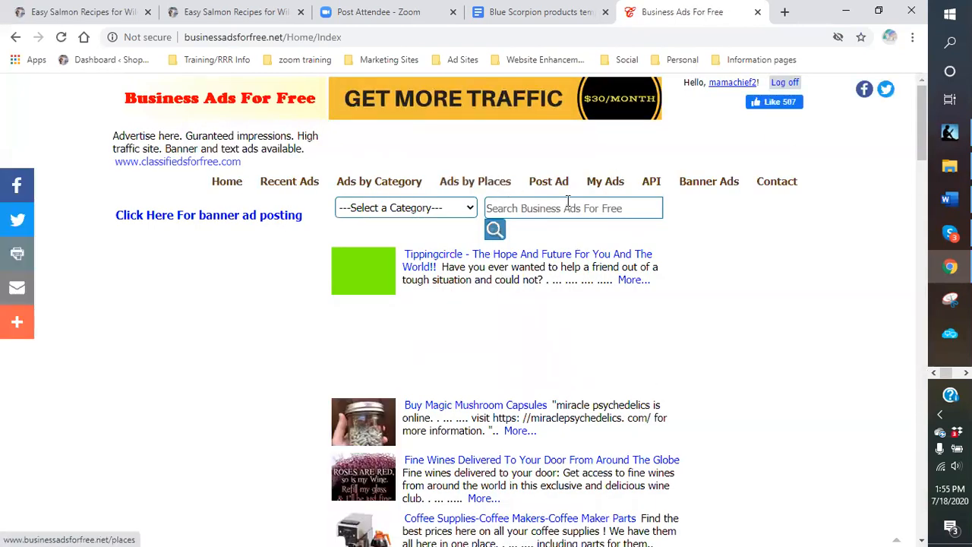
left_click(604, 190)
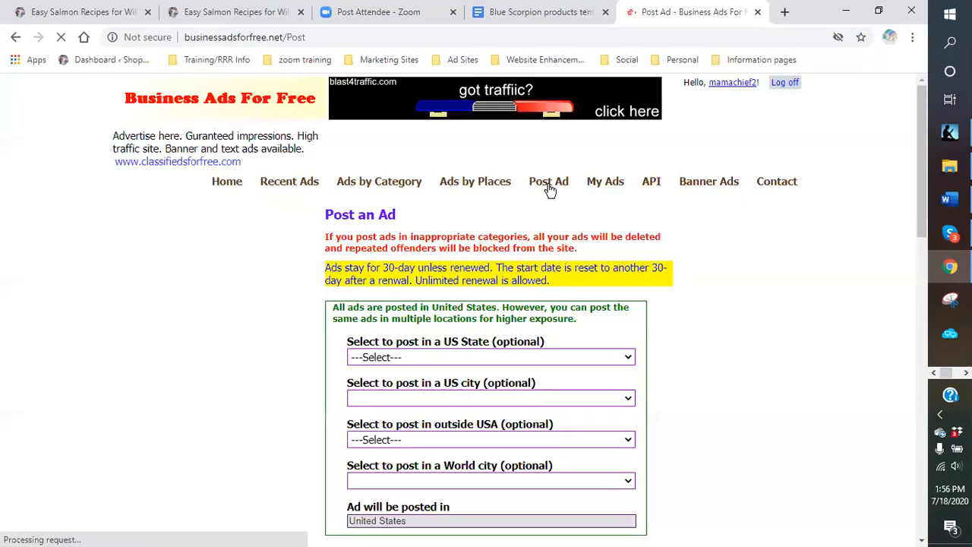
- Look over the Post Ad form fields, switching back and forth with the Blue Scorpion products template
scroll(792, 326, "down", 2)
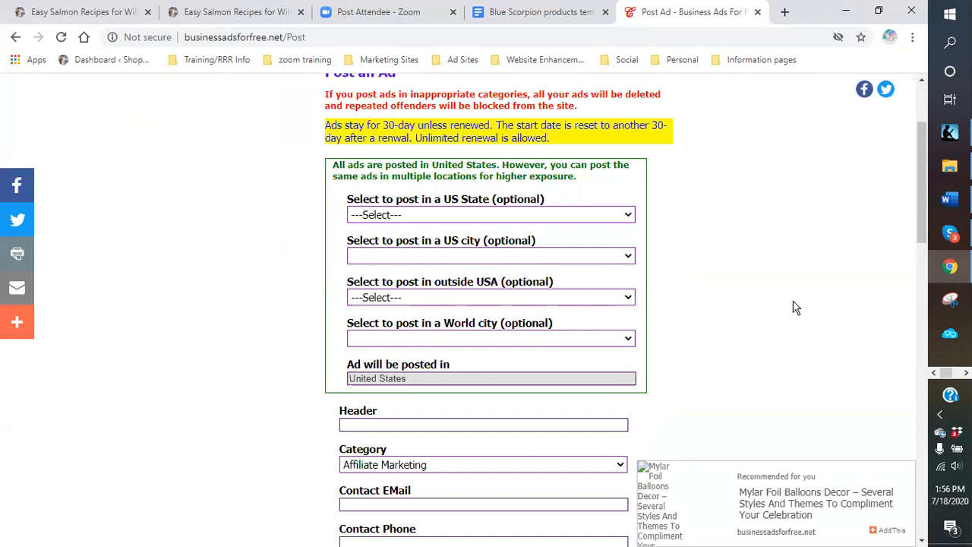
left_click(514, 15)
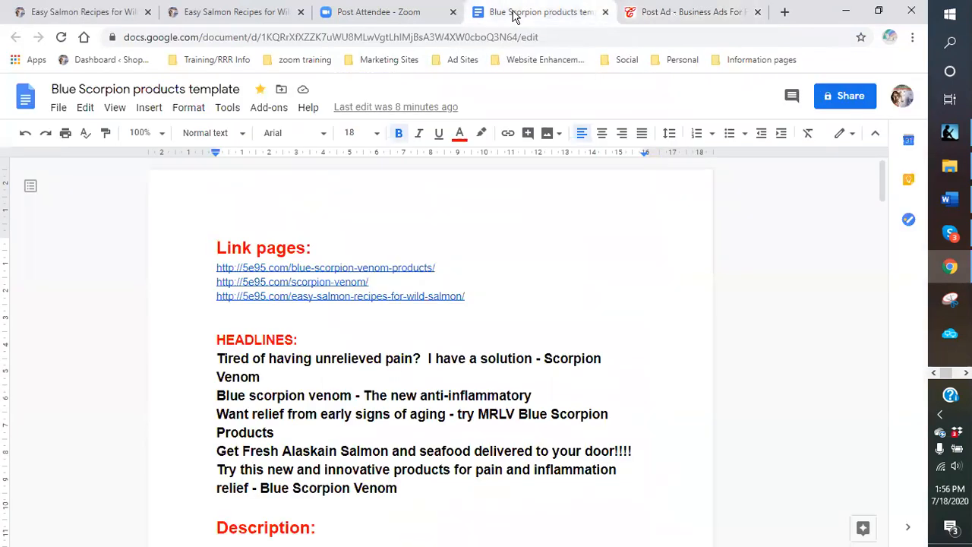
left_click(675, 15)
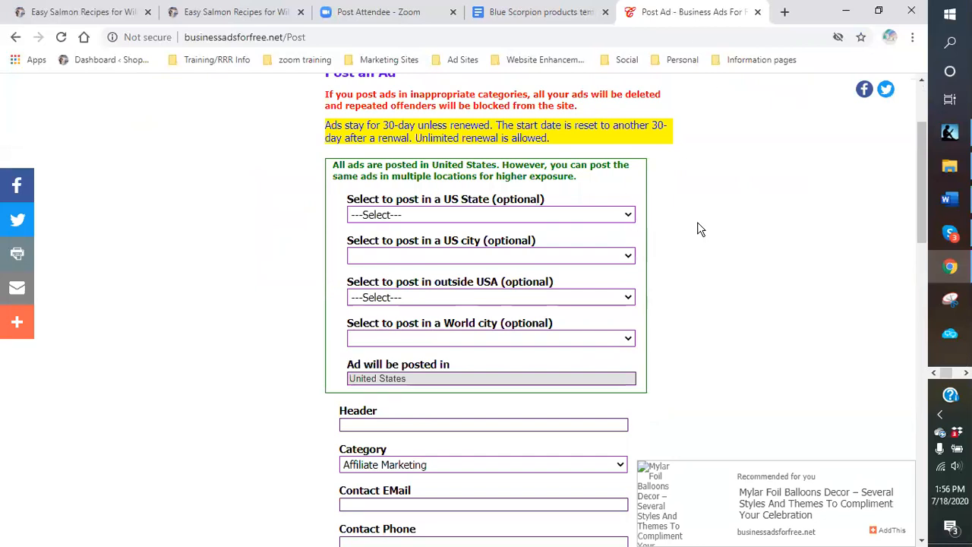
scroll(702, 228, "down", 1)
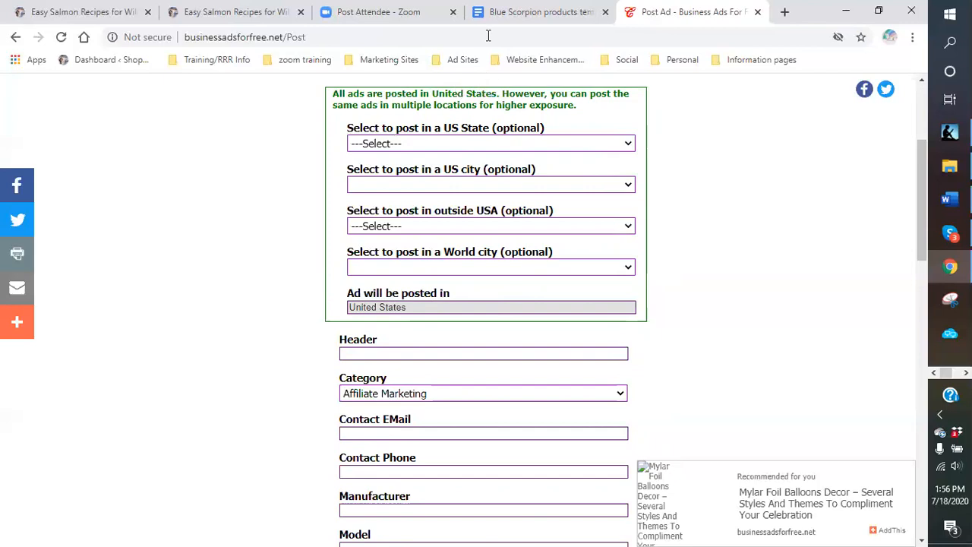
left_click(507, 17)
- Copy 'Tired of having unrelieved pain? I have a solution - Scorpion Venom' into the Post Ad Header field
scroll(564, 288, "down", 2)
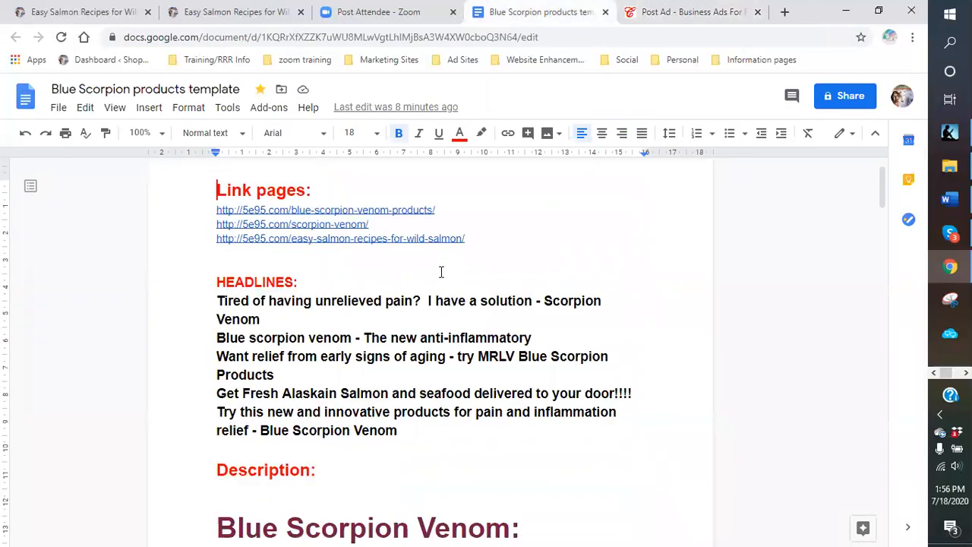
left_click_drag(261, 306, 218, 289)
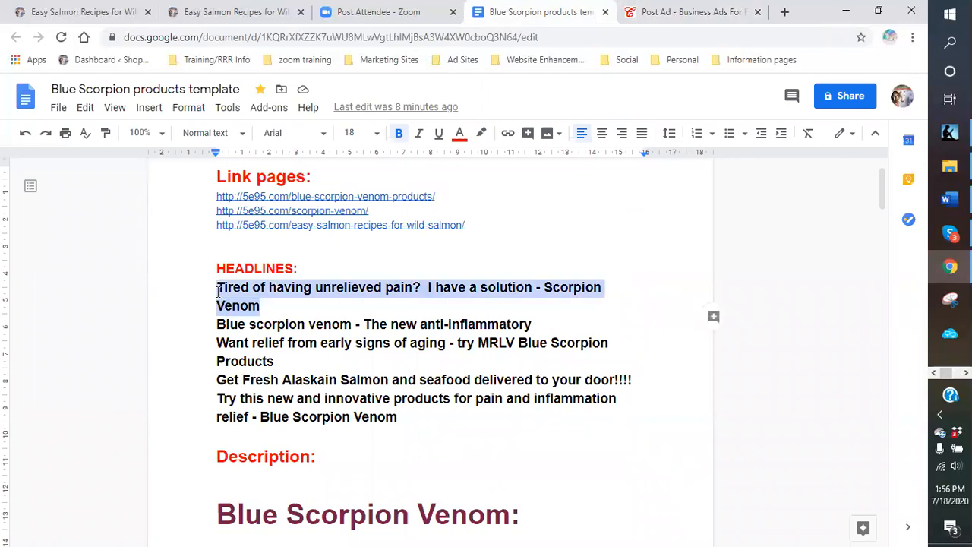
right_click(226, 298)
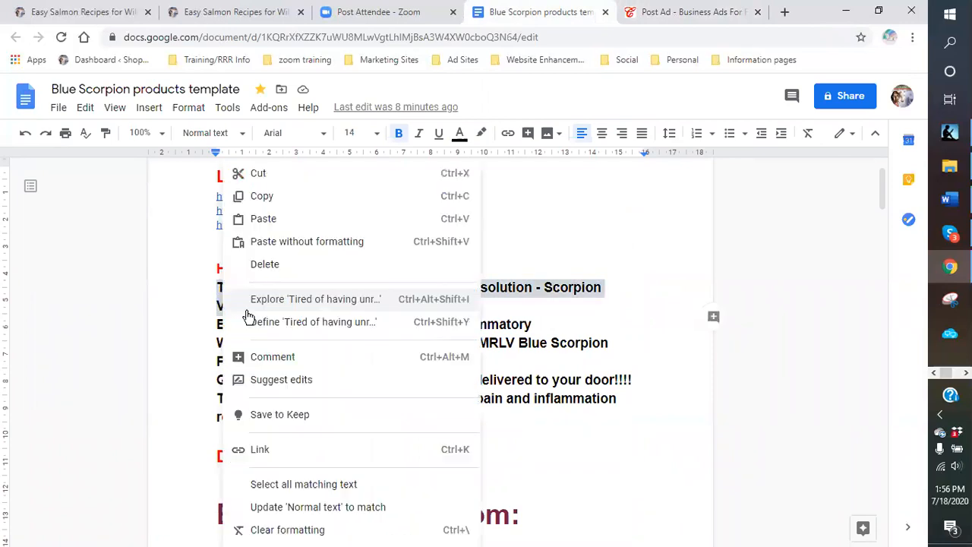
left_click(260, 197)
left_click(684, 18)
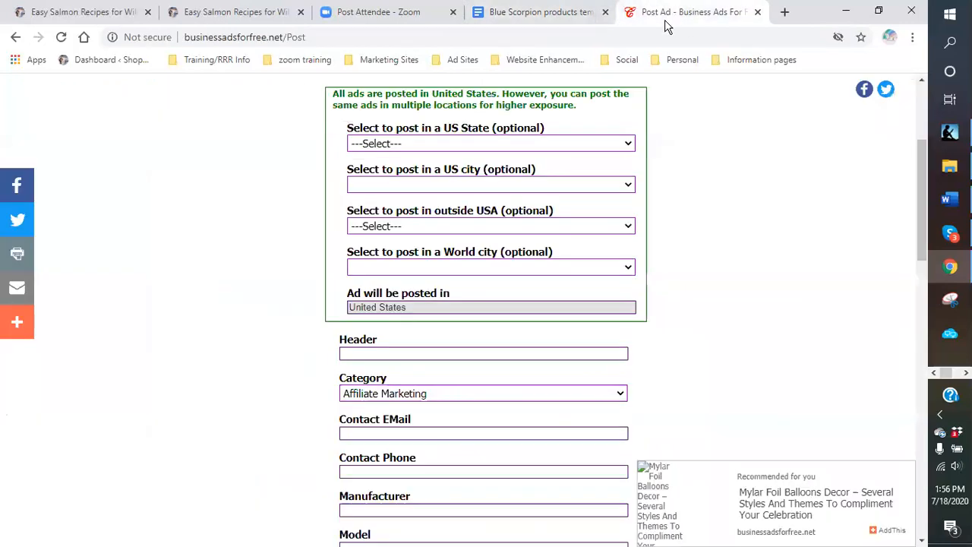
right_click(357, 352)
left_click(394, 239)
scroll(524, 351, "down", 2)
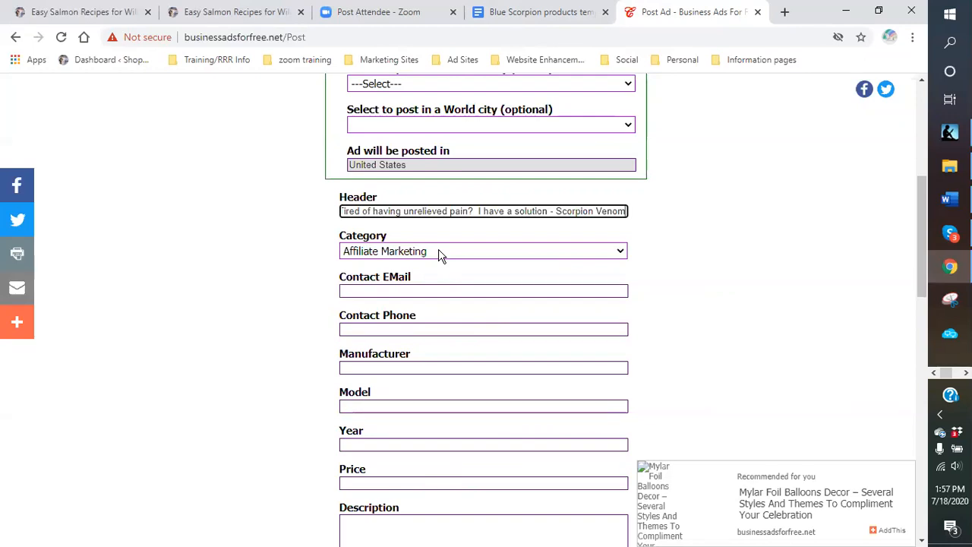
left_click(621, 255)
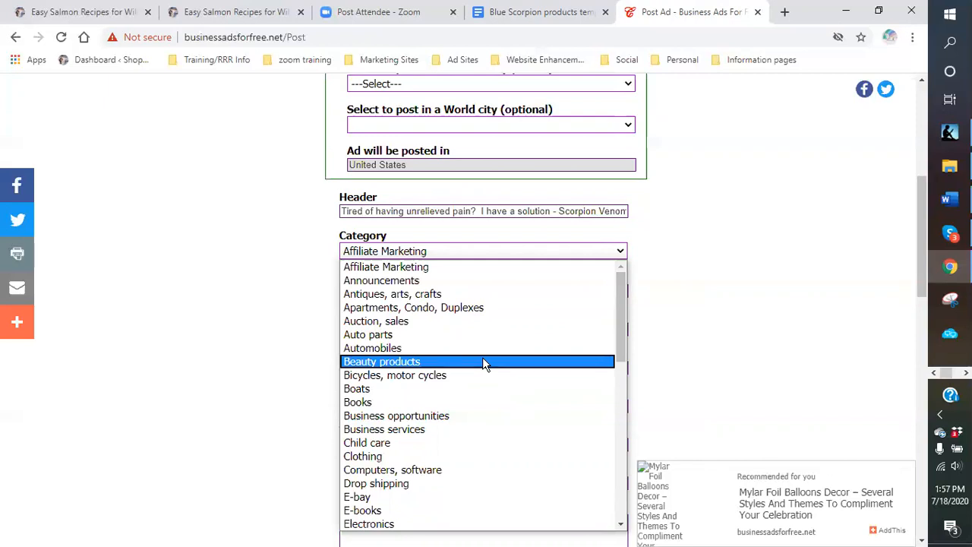
- Pick General merchandise from the Category list, replacing Affiliate Marketing
scroll(483, 363, "down", 3)
scroll(487, 365, "up", 3)
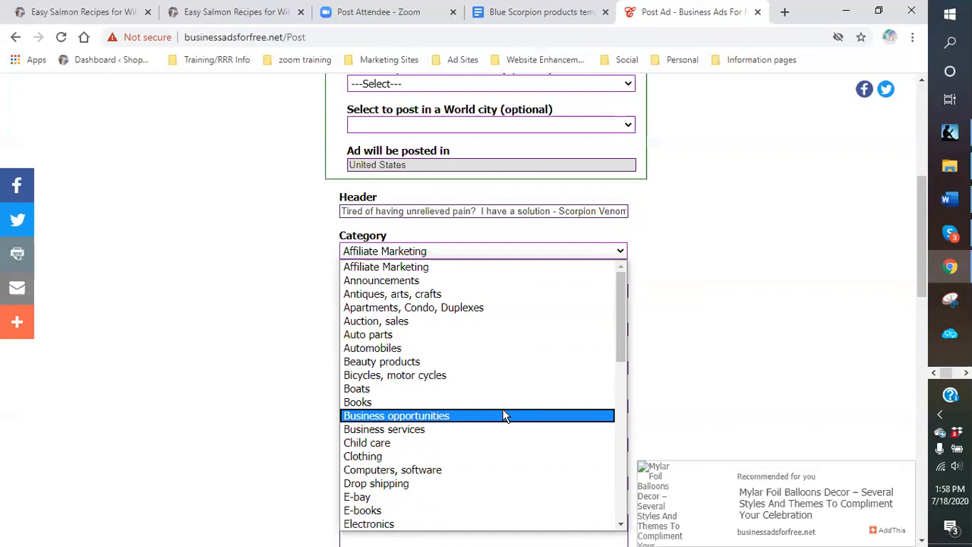
scroll(504, 416, "down", 3)
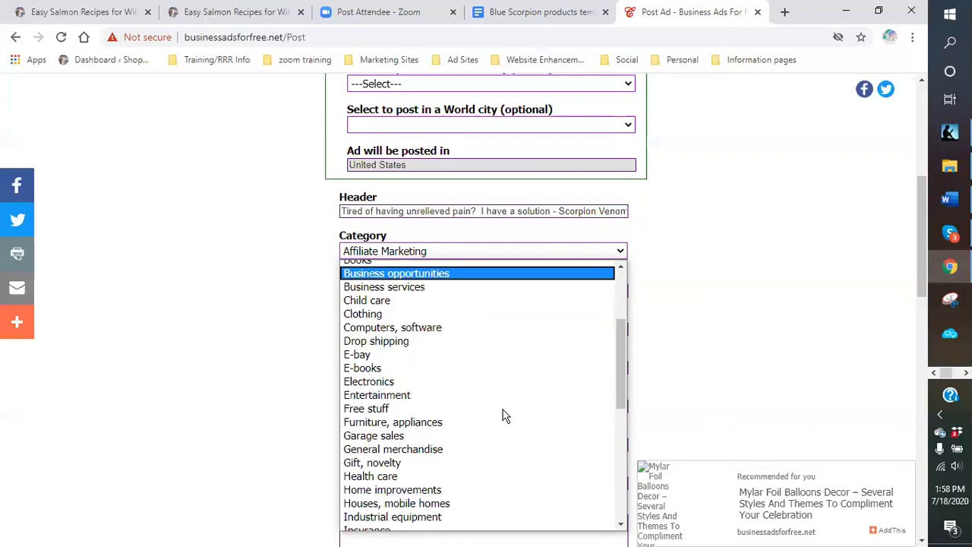
scroll(494, 422, "down", 3)
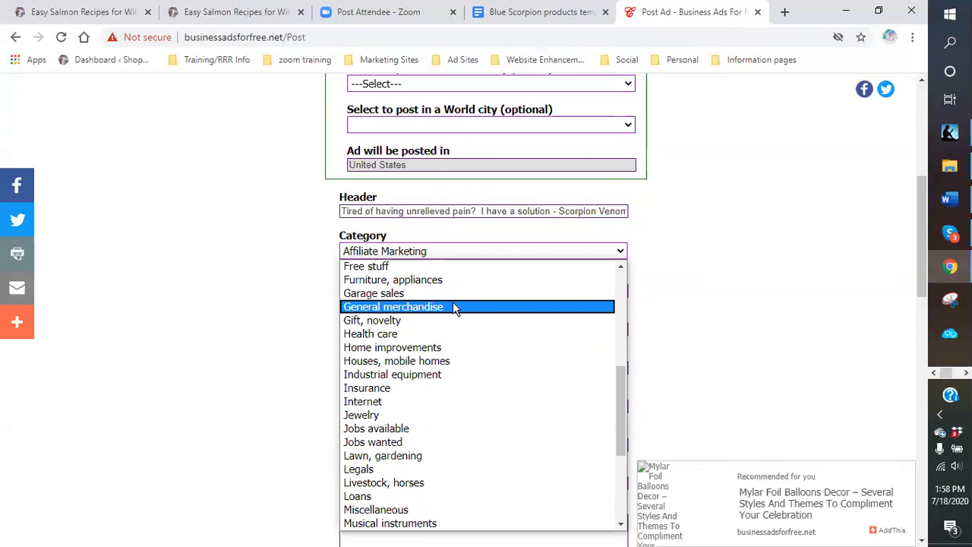
scroll(521, 434, "down", 2)
scroll(501, 425, "up", 2)
scroll(480, 416, "down", 3)
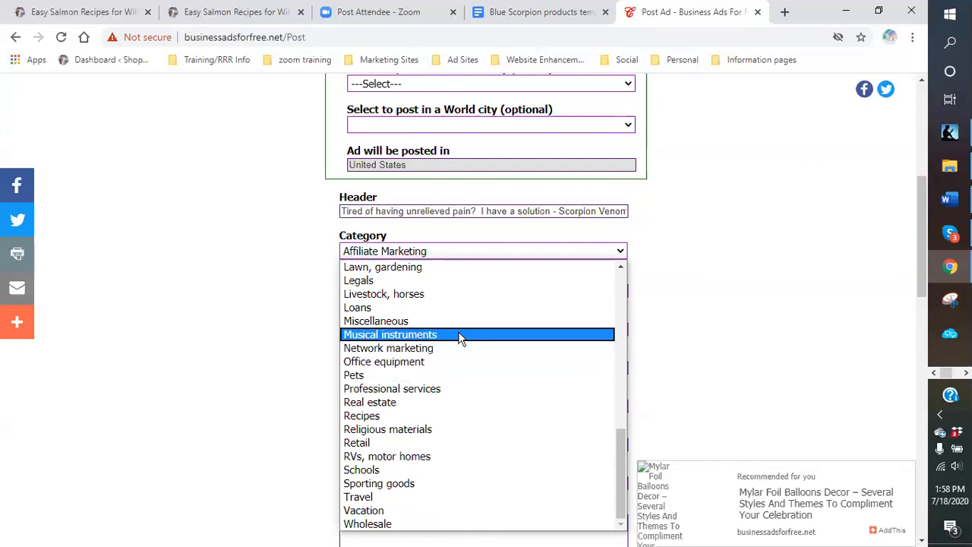
scroll(459, 335, "up", 2)
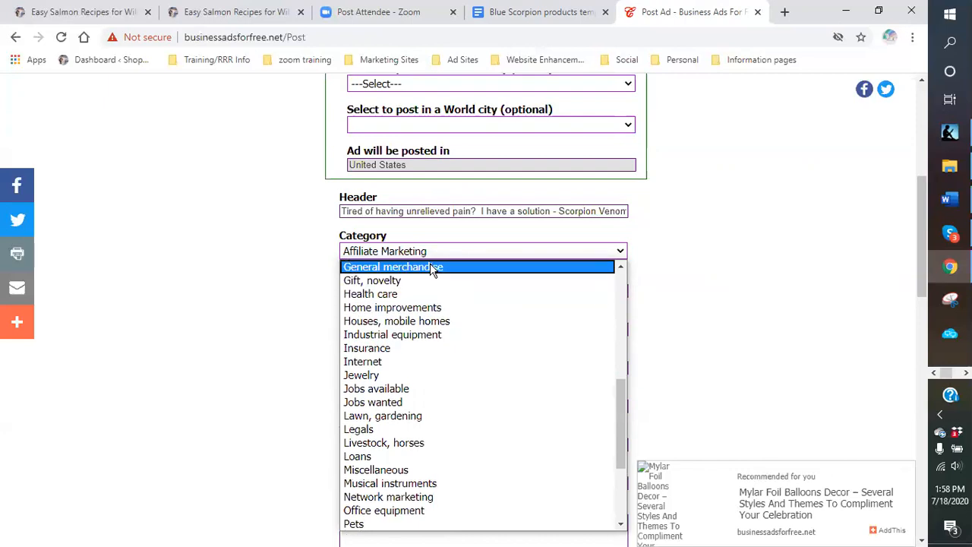
left_click(431, 273)
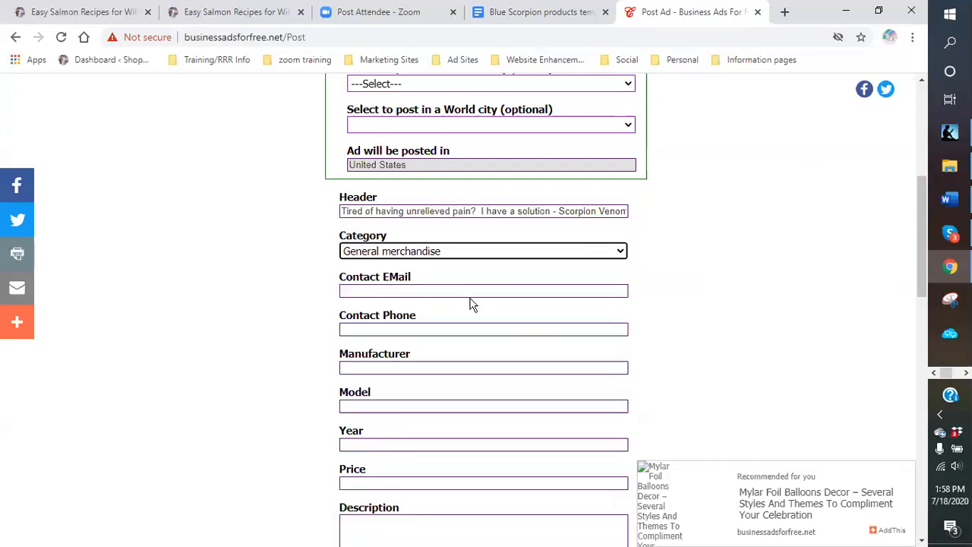
- Enter the contact phone number in the Contact Phone field
left_click(430, 326)
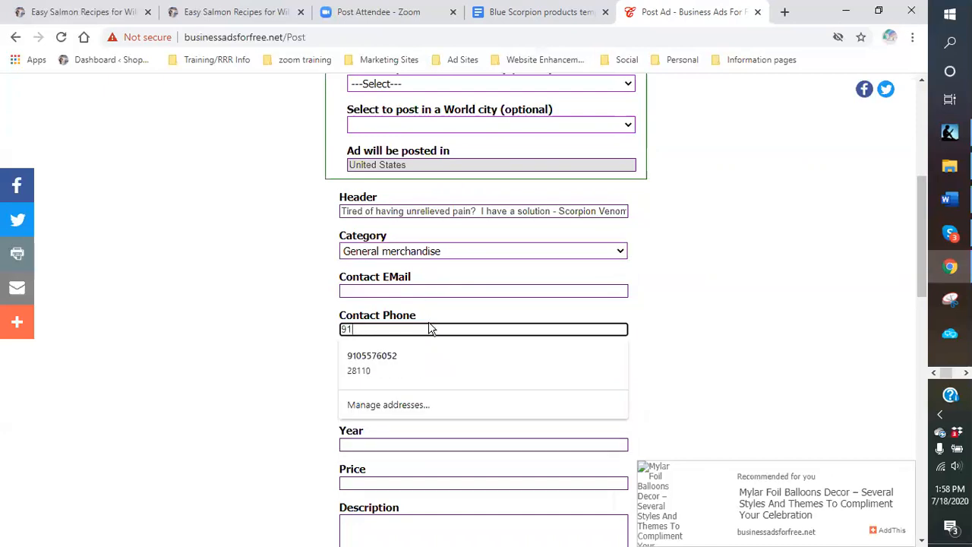
left_click(704, 387)
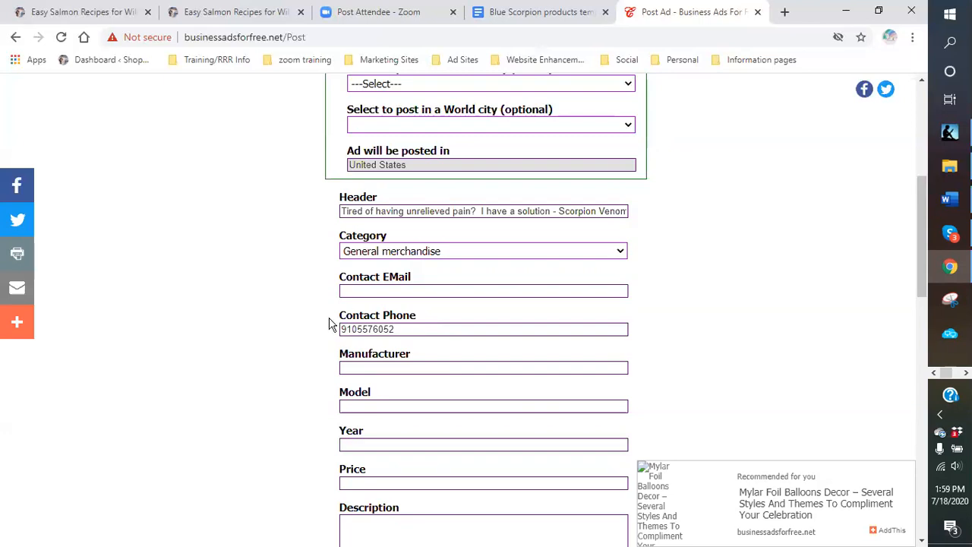
- Put the cursor in the ad's Description box, then return to the Blue Scorpion products template
scroll(374, 326, "down", 2)
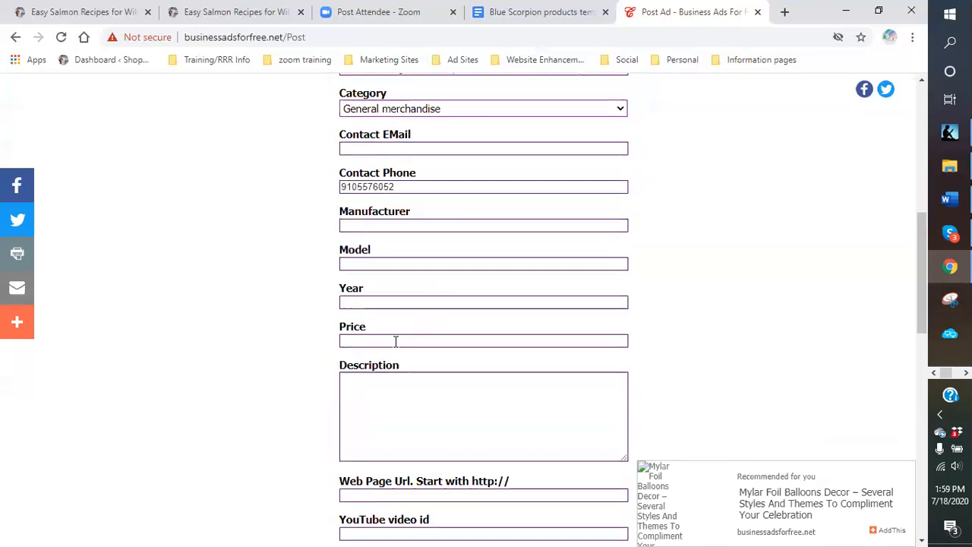
left_click(363, 388)
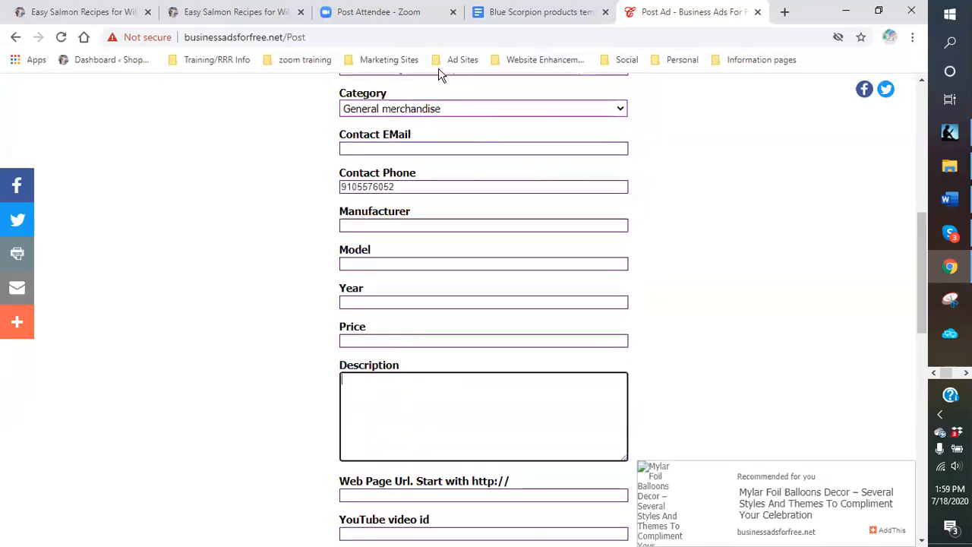
left_click(516, 12)
- Copy the Blue Scorpion Venom description and benefits through 'Find out more by reading on here at:'
scroll(479, 370, "down", 5)
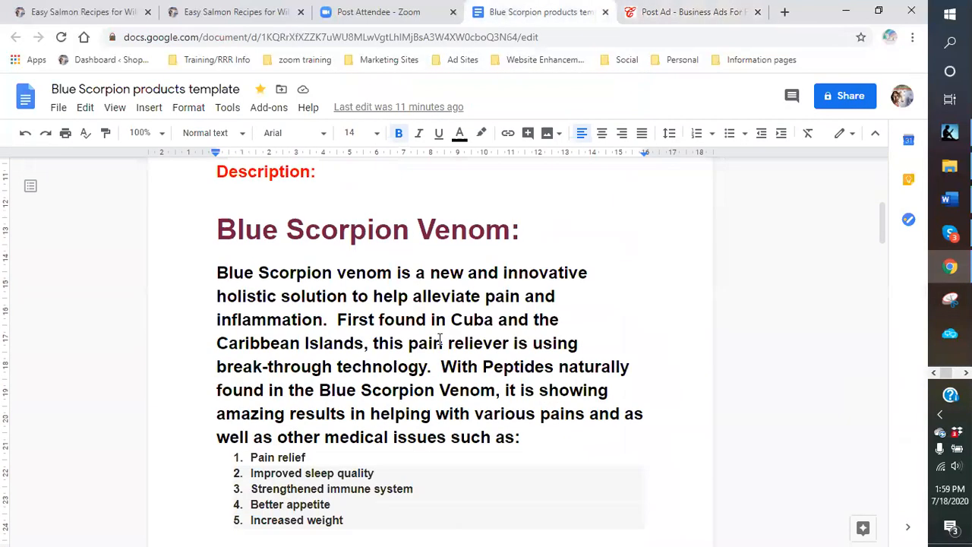
left_click_drag(217, 201, 462, 449)
right_click(462, 449)
left_click(445, 478)
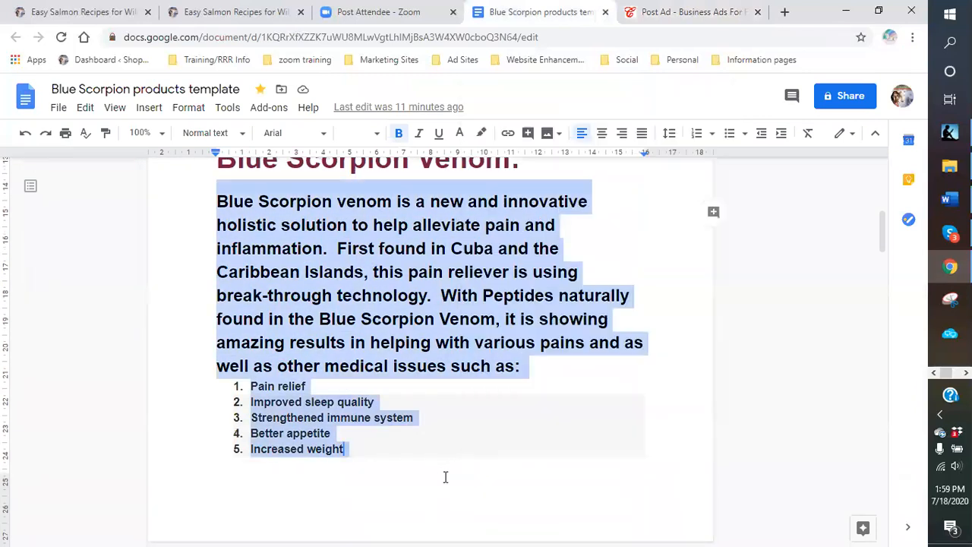
left_click_drag(217, 200, 381, 495)
left_click_drag(431, 520, 569, 514)
right_click(432, 475)
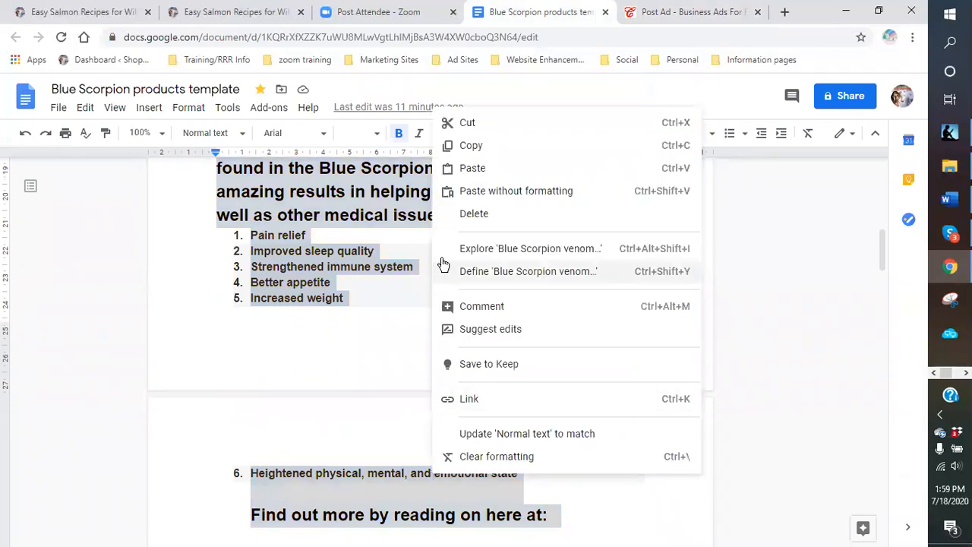
left_click(471, 147)
left_click(668, 12)
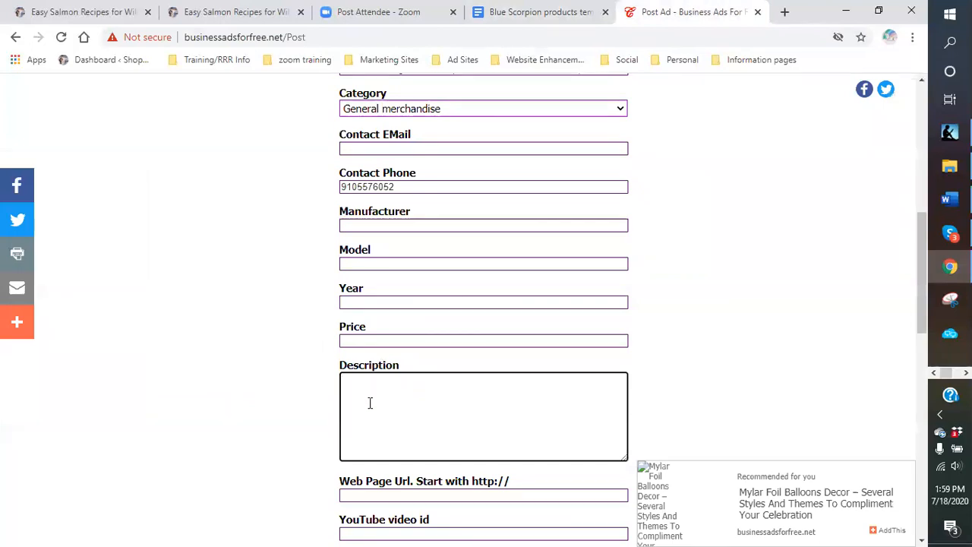
- Paste the copied benefits text into the Description box, leaving the cursor after 'here at:'
right_click(370, 392)
left_click(406, 281)
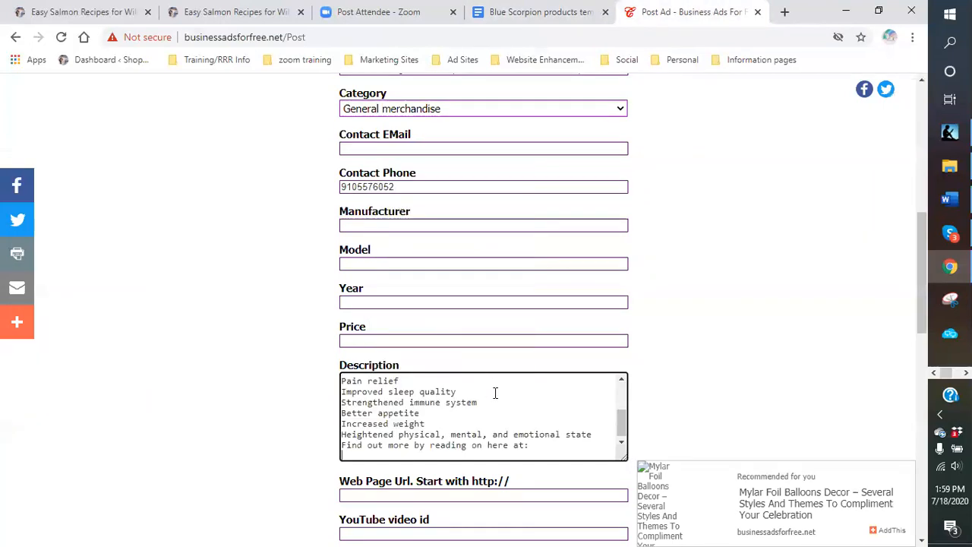
scroll(523, 408, "down", 1)
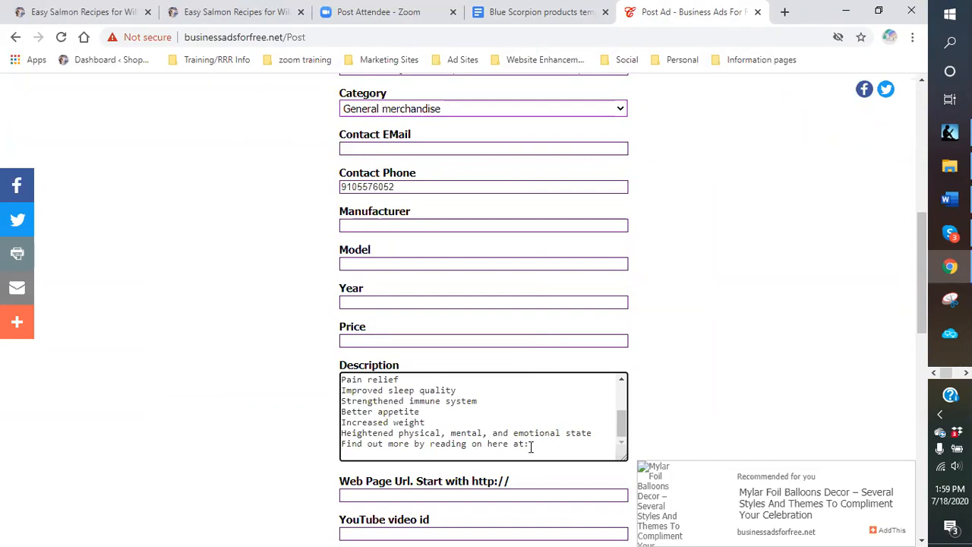
left_click(551, 447)
left_click(522, 17)
scroll(403, 304, "up", 10)
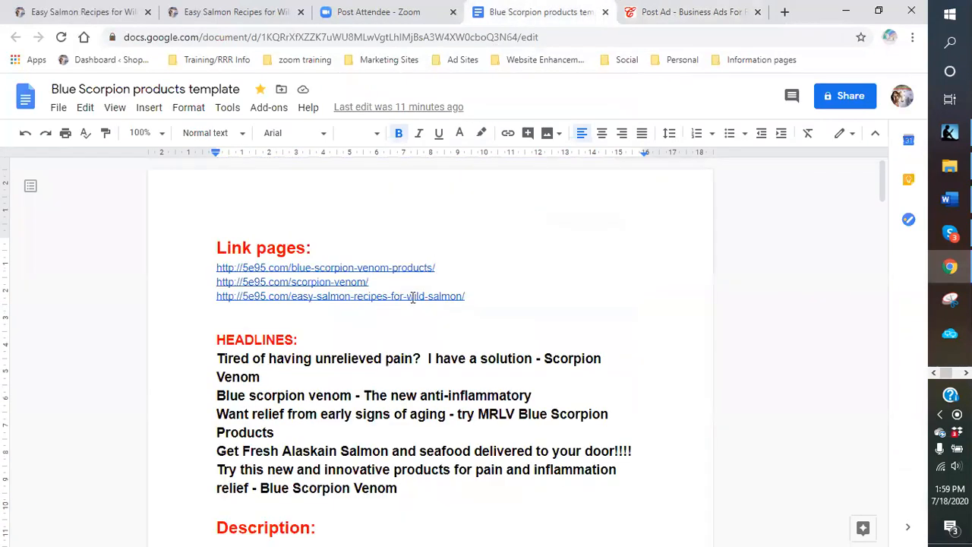
left_click_drag(447, 269, 223, 271)
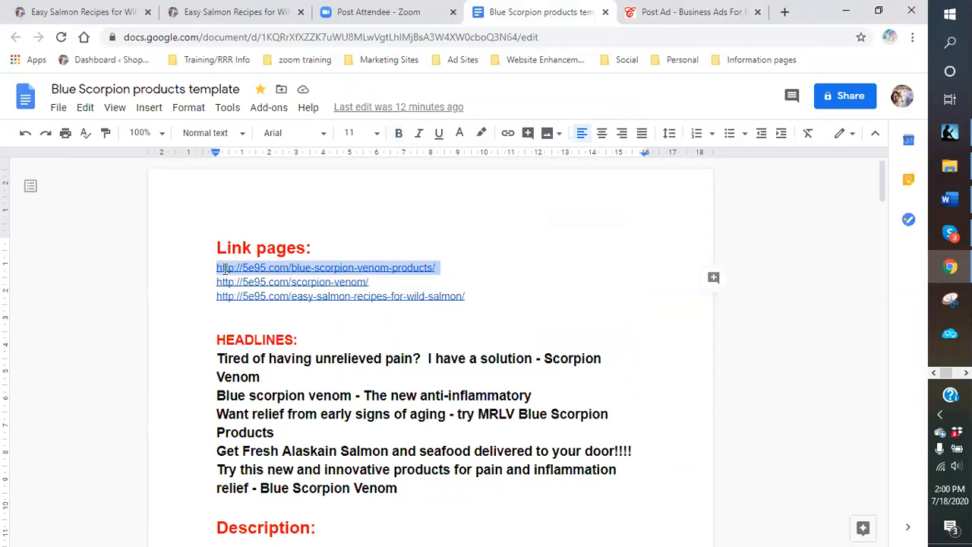
right_click(225, 267)
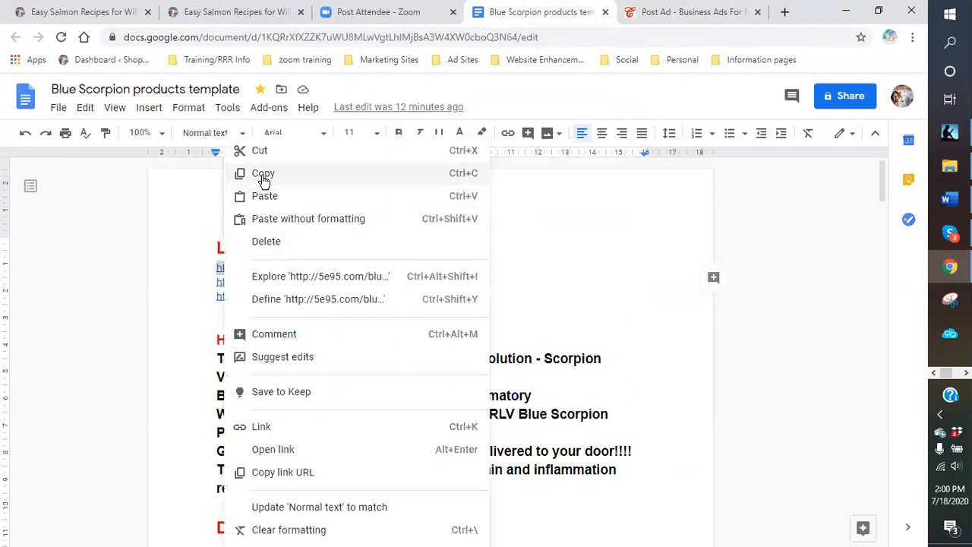
left_click(261, 173)
- Append the blue-scorpion-venom-products link to the Description after 'here at:'
left_click(646, 13)
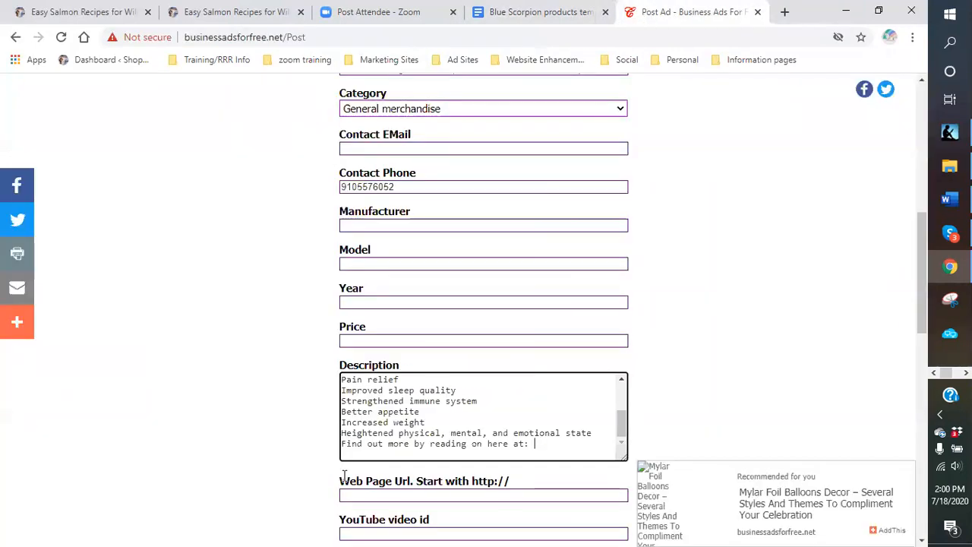
right_click(542, 453)
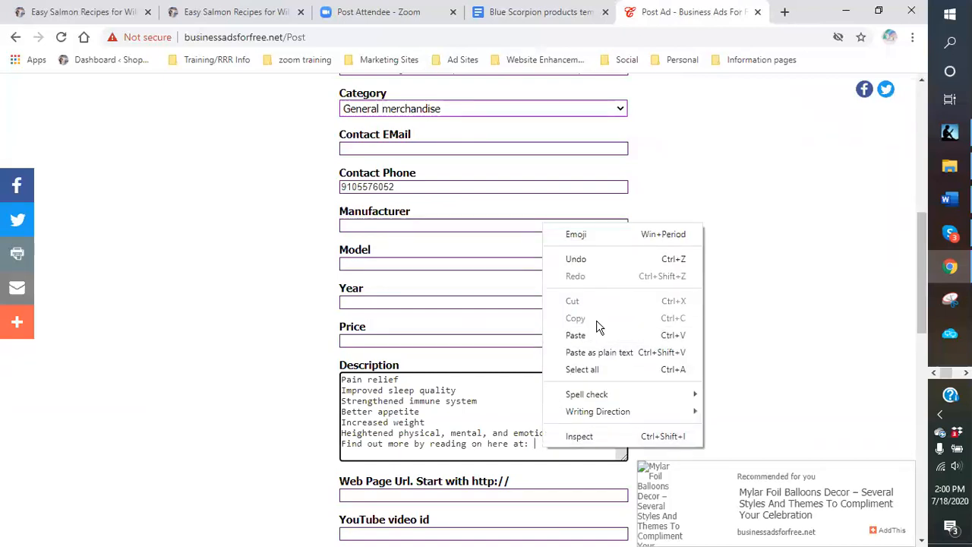
left_click(597, 335)
- Paste the same 5e95.com product link into the Web Page Url field
scroll(448, 455, "down", 1)
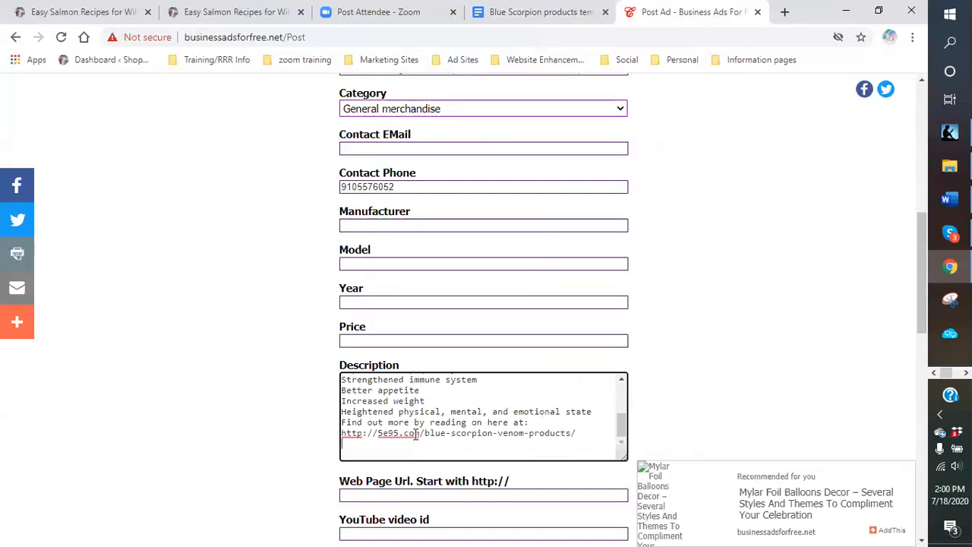
scroll(540, 389, "down", 2)
scroll(539, 389, "down", 1)
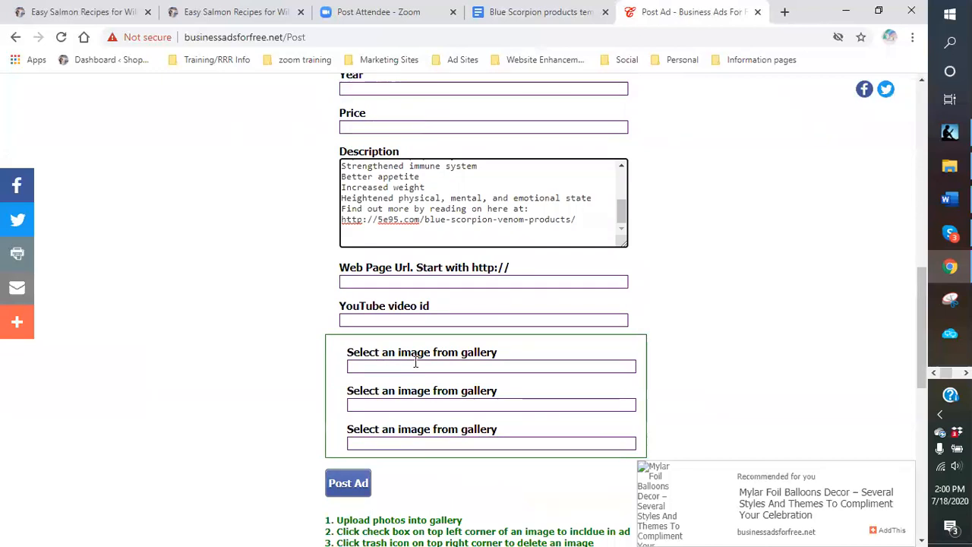
left_click(422, 279)
right_click(421, 281)
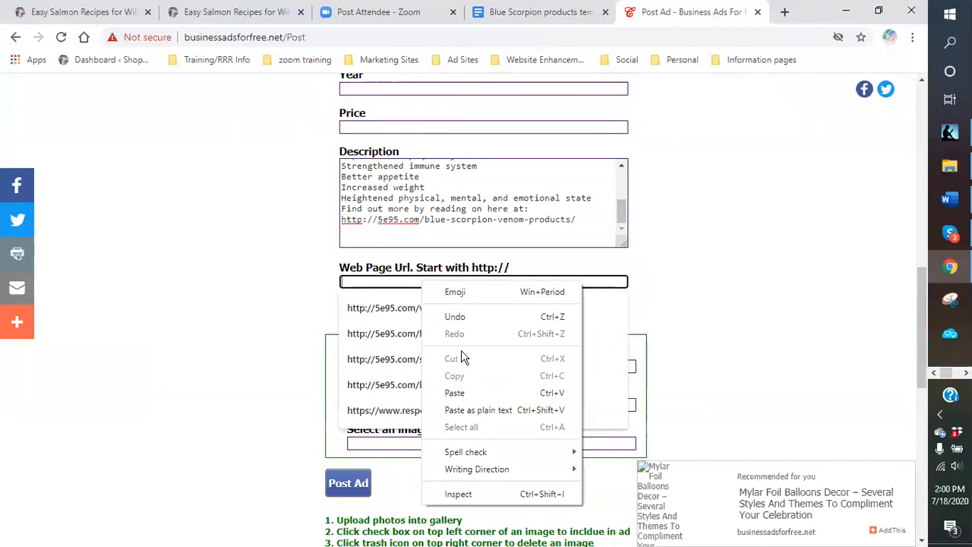
left_click(468, 395)
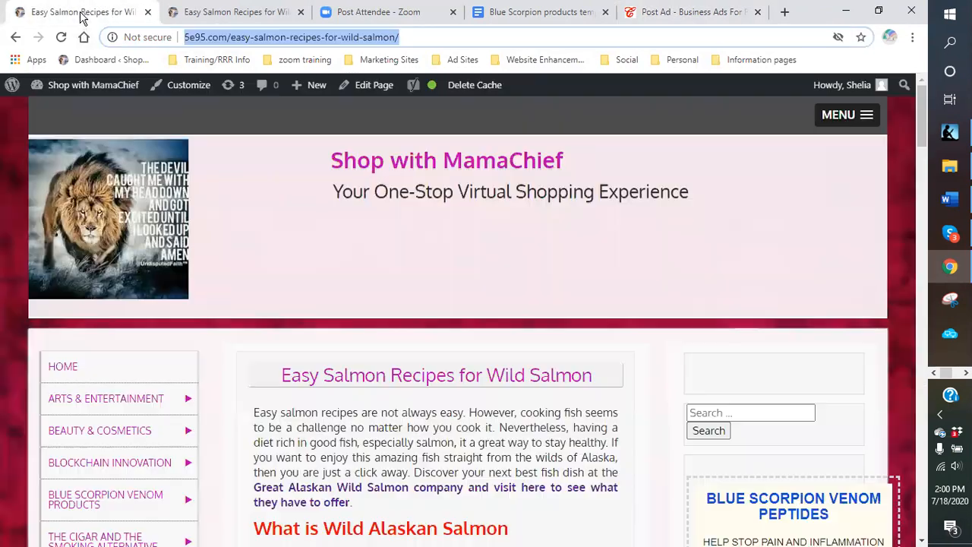
- On Shop with MamaChief, open Blue Scorpion Venom Products, then the Scorpion Venom page
left_click(80, 12)
scroll(113, 343, "down", 2)
left_click(96, 364)
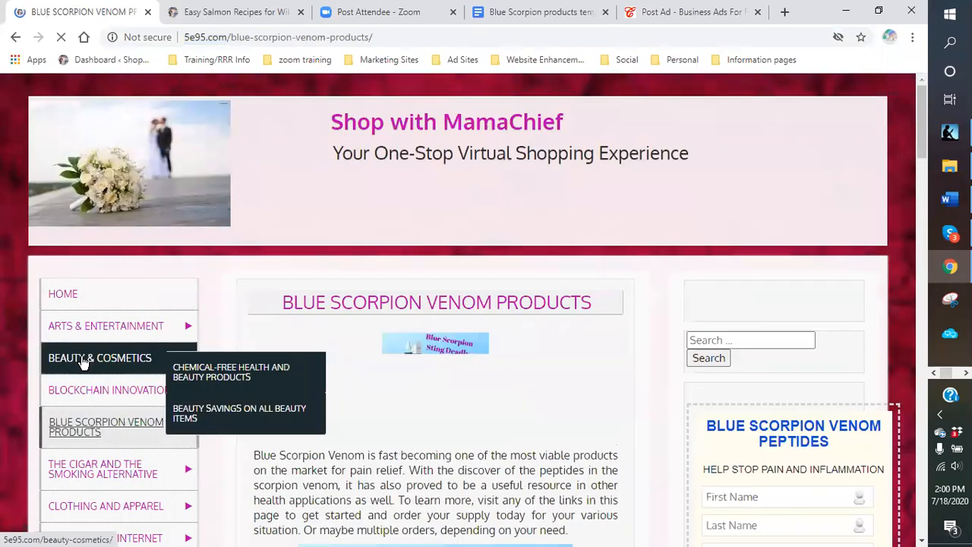
scroll(462, 335, "down", 12)
scroll(454, 328, "down", 16)
scroll(369, 268, "up", 4)
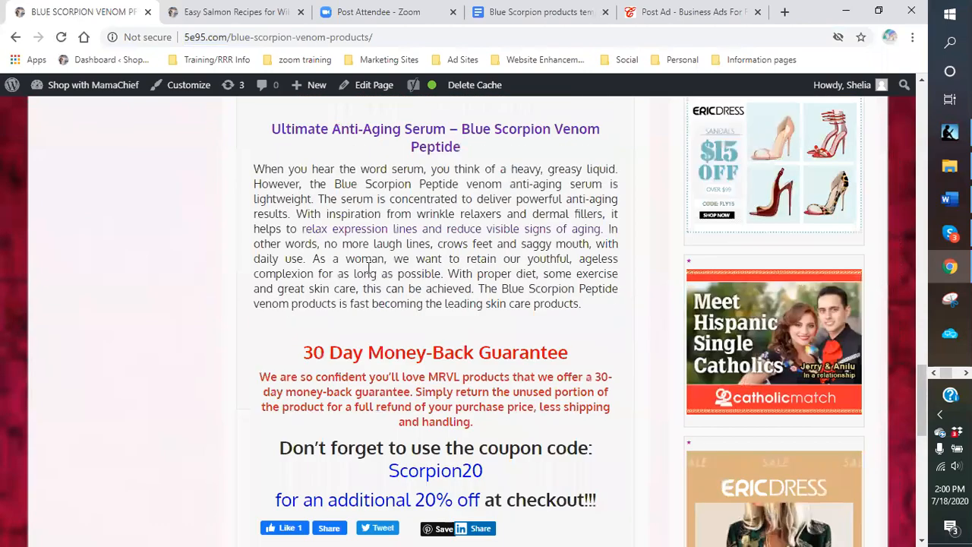
scroll(170, 245, "up", 15)
mouse_move(106, 203)
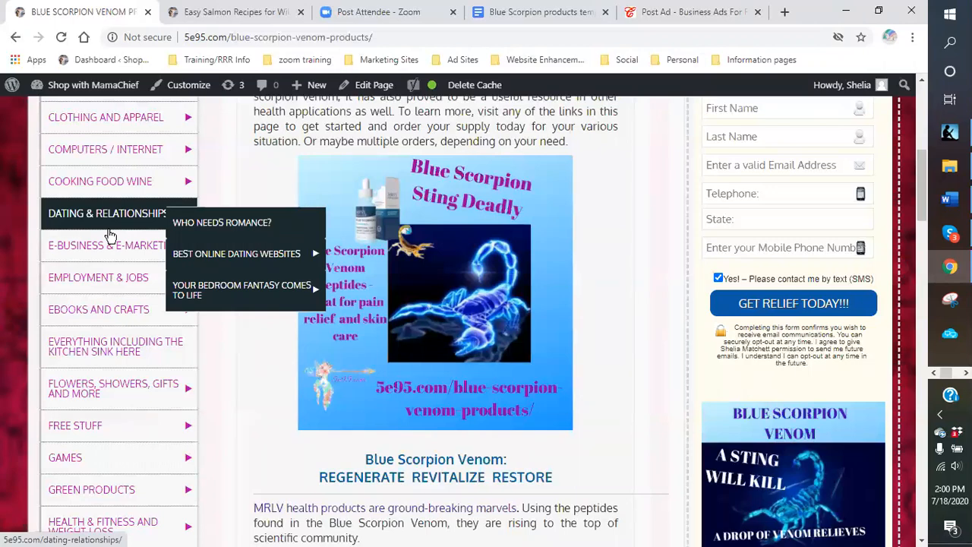
scroll(111, 235, "up", 2)
mouse_move(152, 181)
left_click(213, 199)
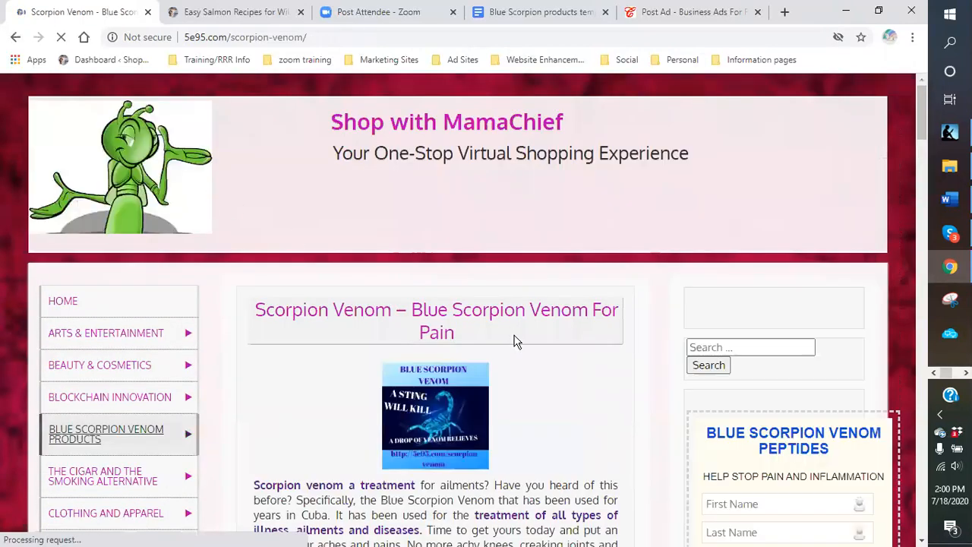
- Copy the 'How Blue Scorpion Venom Works' video URL and return to the ad form
scroll(515, 332, "down", 5)
scroll(515, 331, "down", 14)
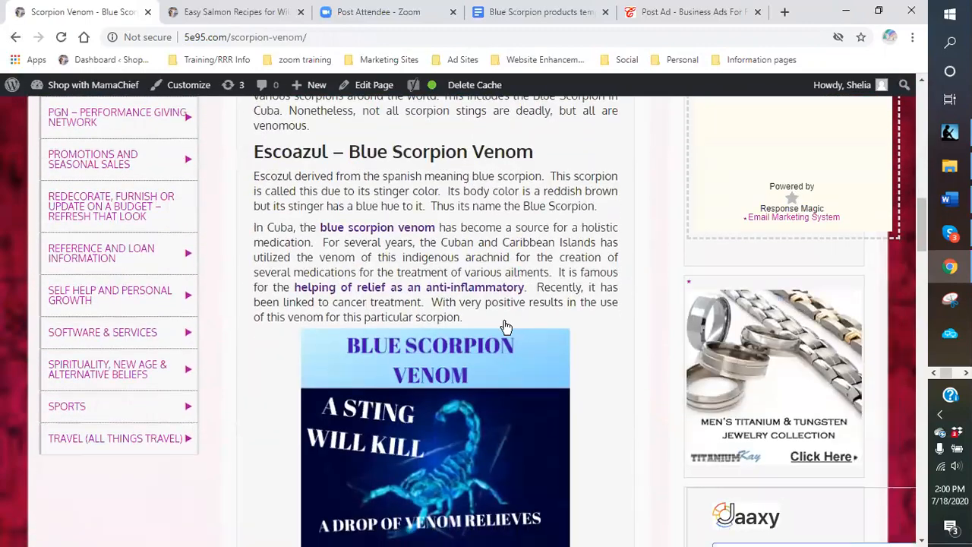
scroll(503, 321, "down", 7)
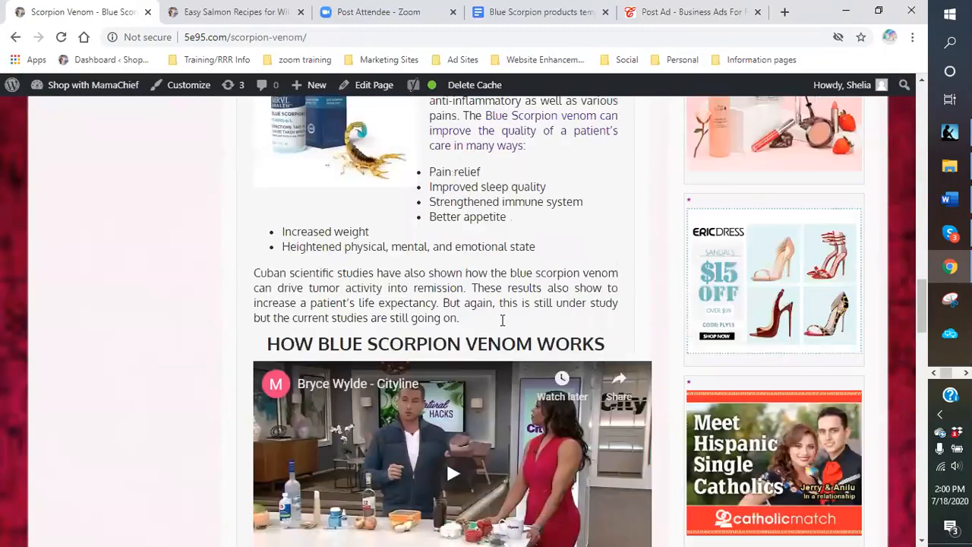
right_click(398, 329)
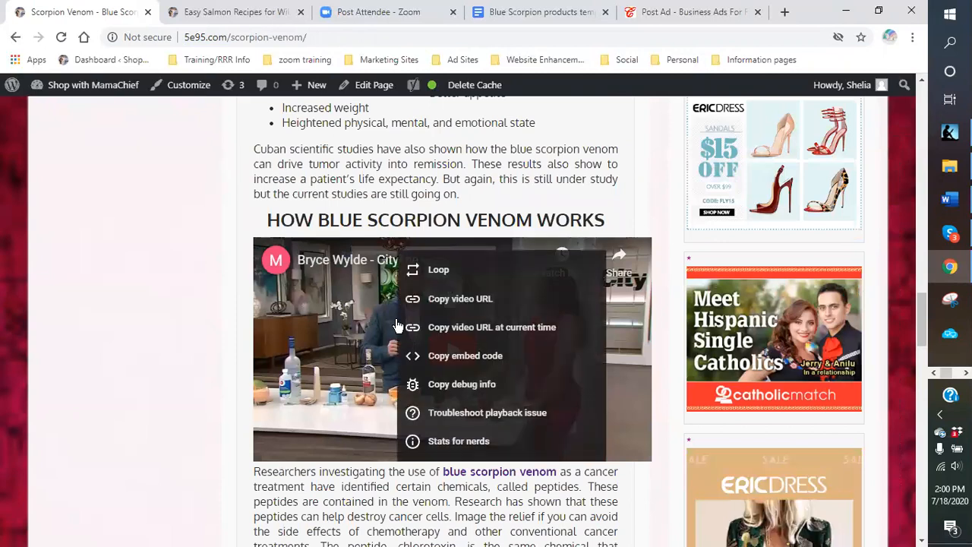
left_click(449, 303)
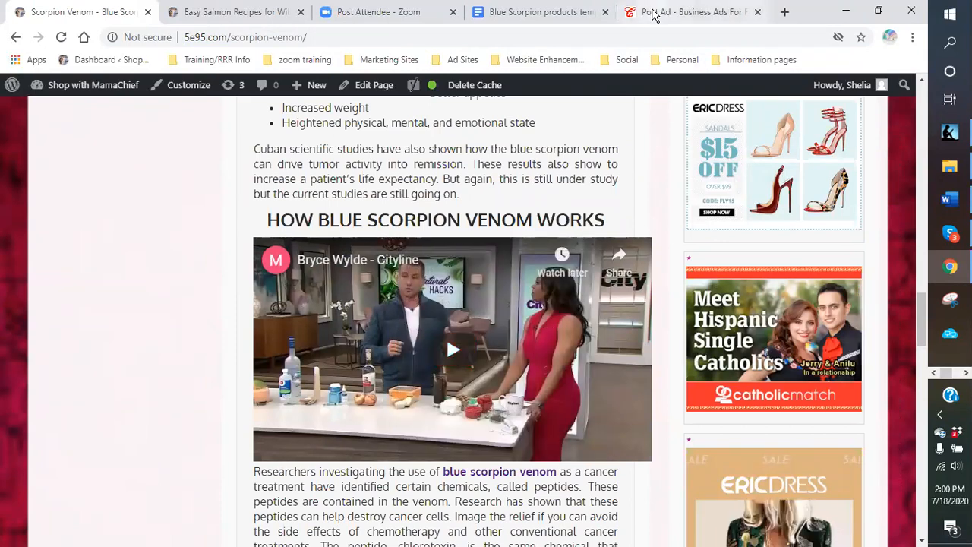
left_click(655, 12)
right_click(387, 322)
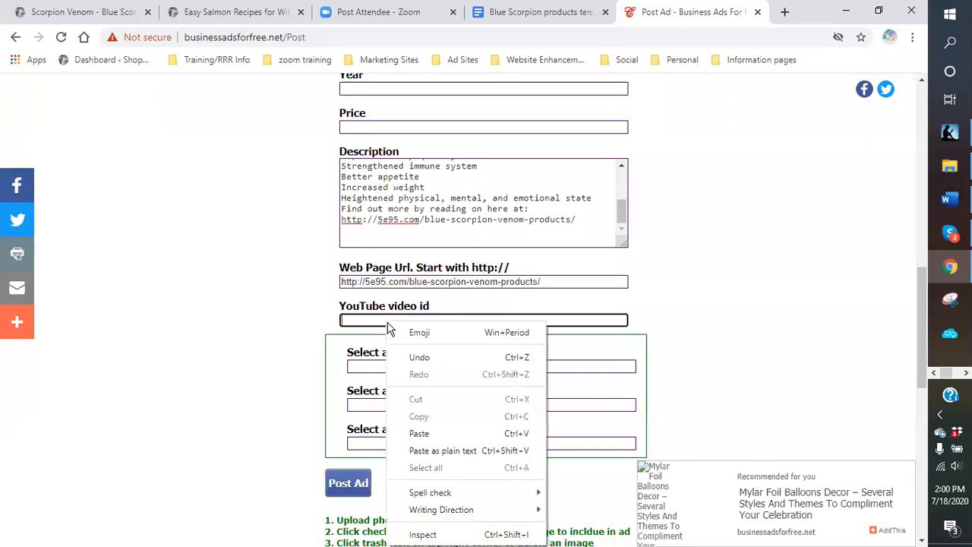
left_click(420, 434)
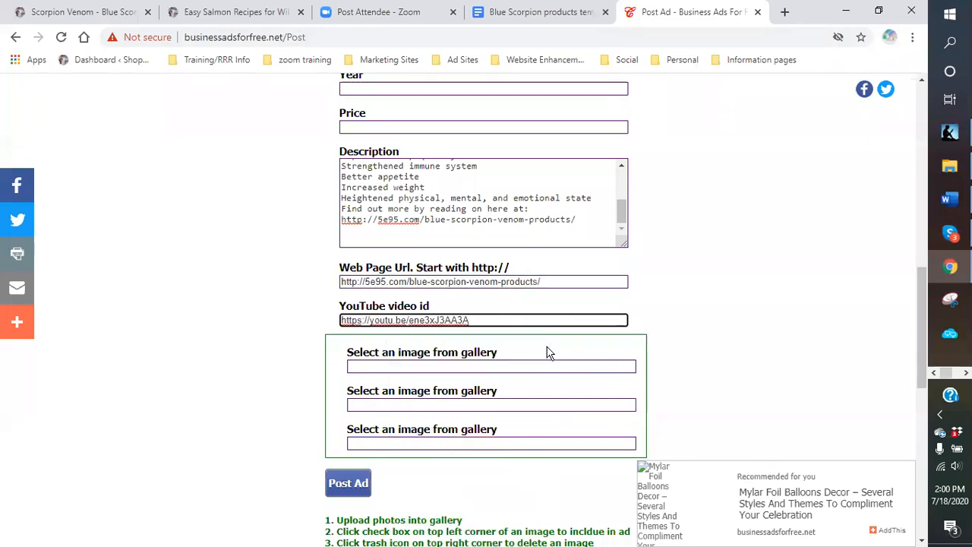
scroll(426, 303, "down", 2)
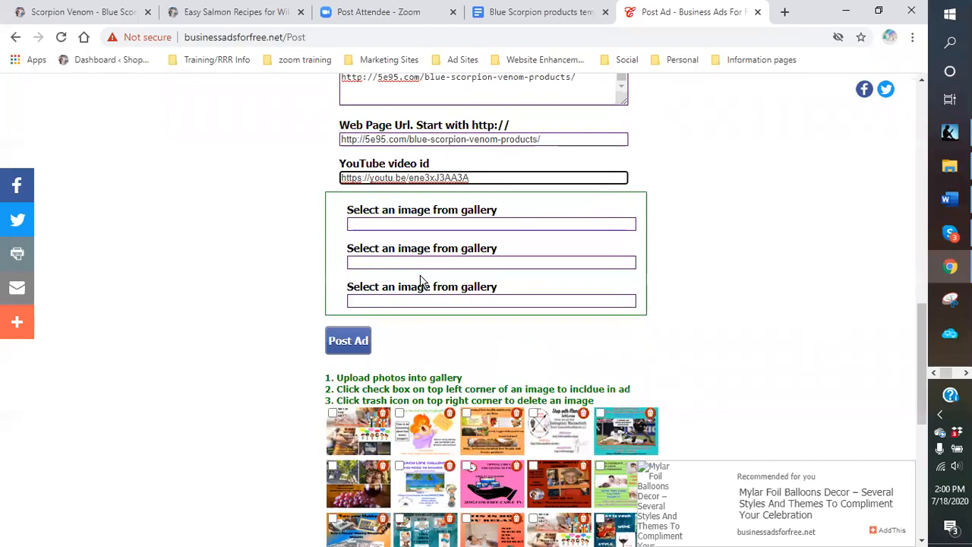
scroll(419, 282, "down", 4)
scroll(418, 277, "down", 1)
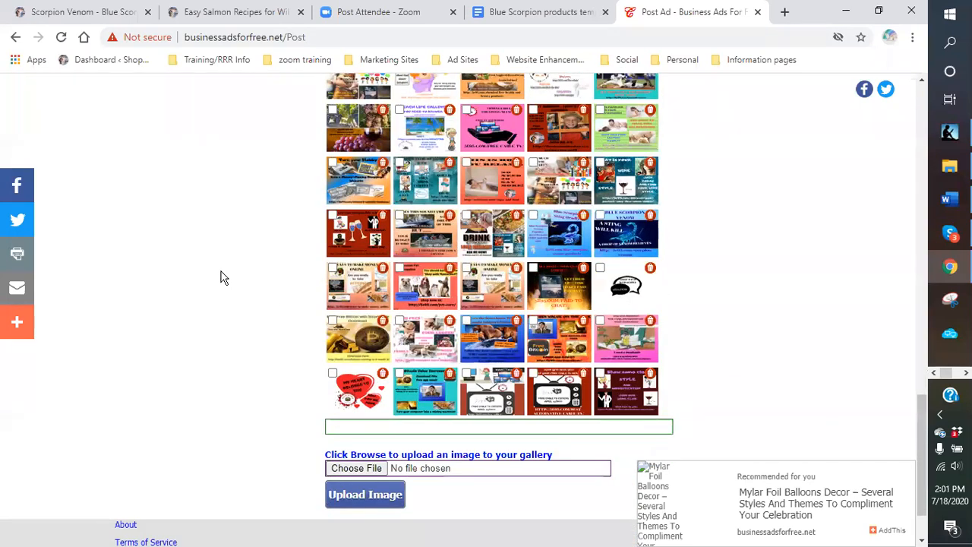
- Upload 'blue scorpion looking 2 small.jpg' from Dropbox > logos > blue scorpion venom to the gallery
left_click(357, 468)
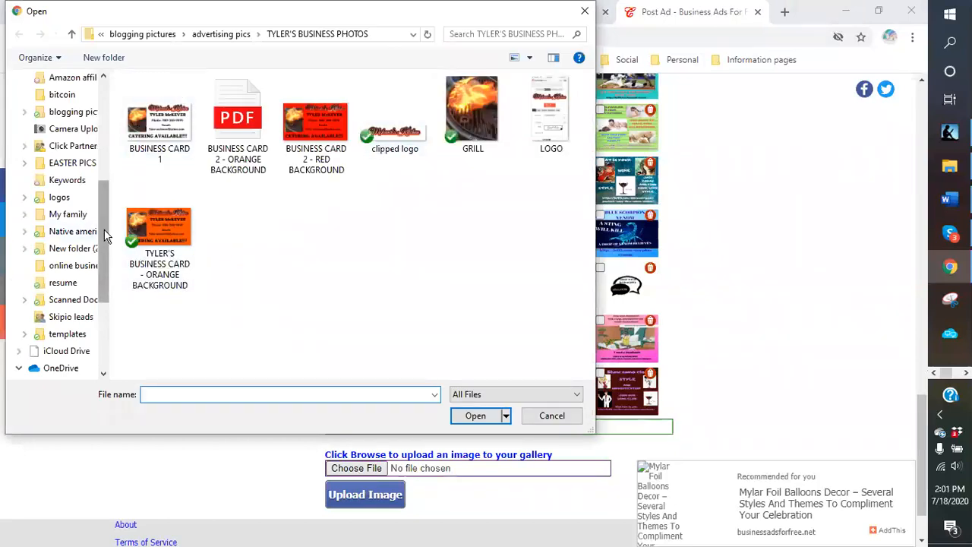
scroll(101, 221, "up", 2)
scroll(105, 201, "down", 1)
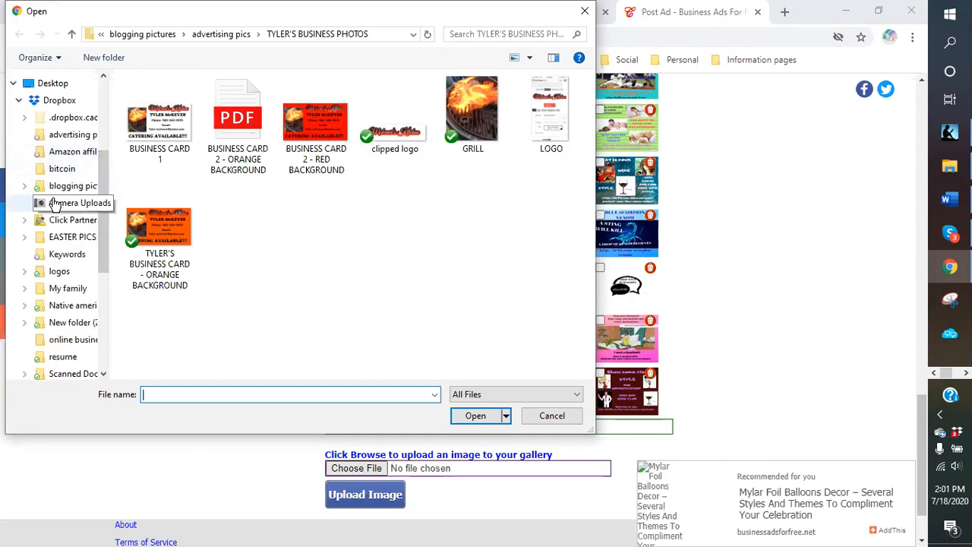
left_click(55, 272)
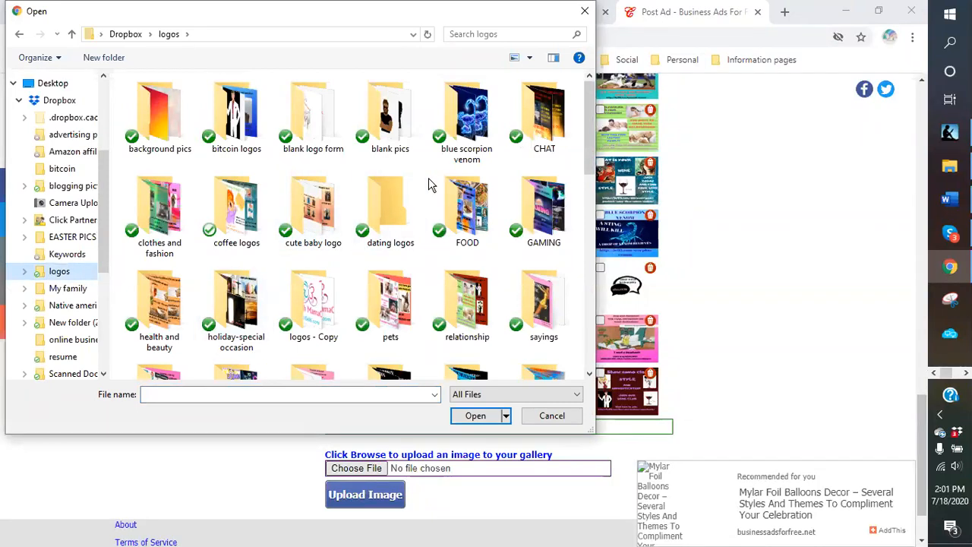
double_click(460, 129)
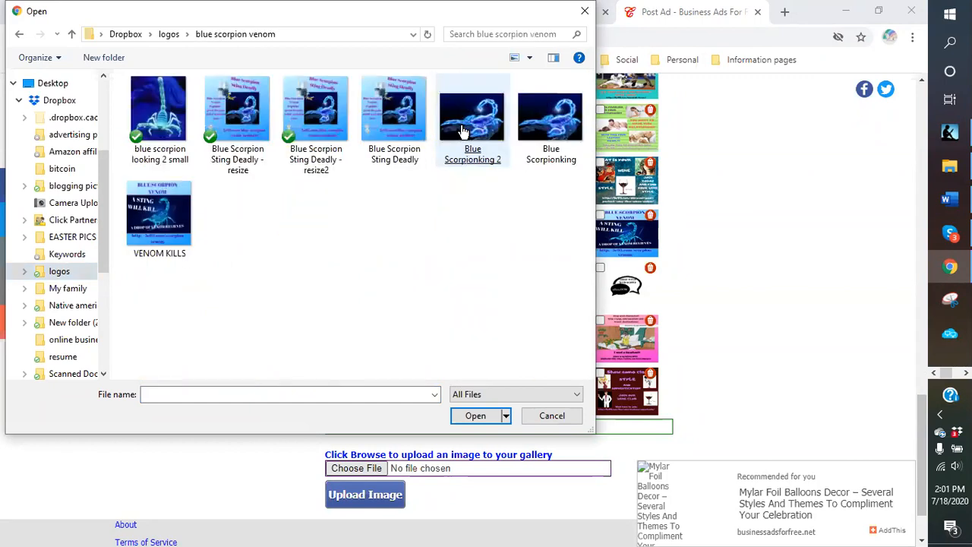
left_click(149, 113)
double_click(149, 112)
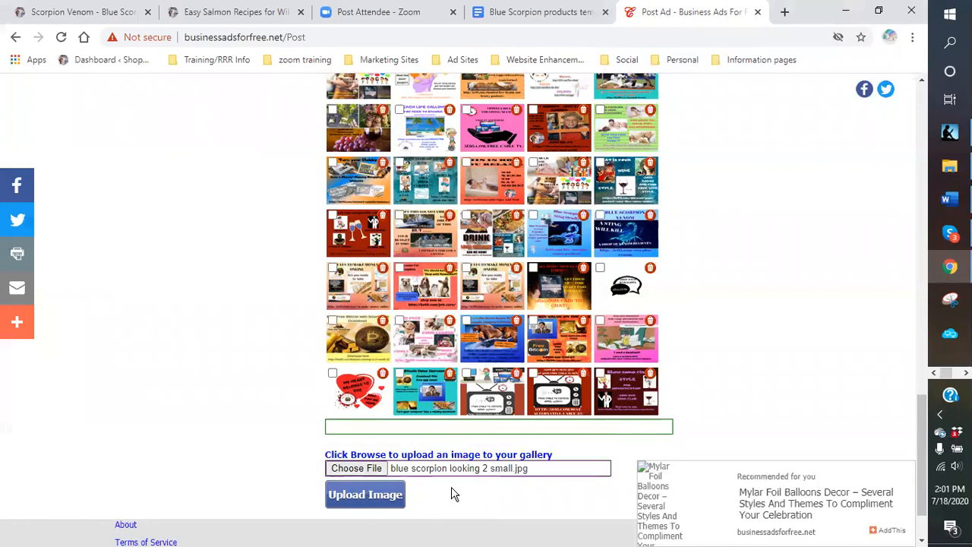
left_click(359, 495)
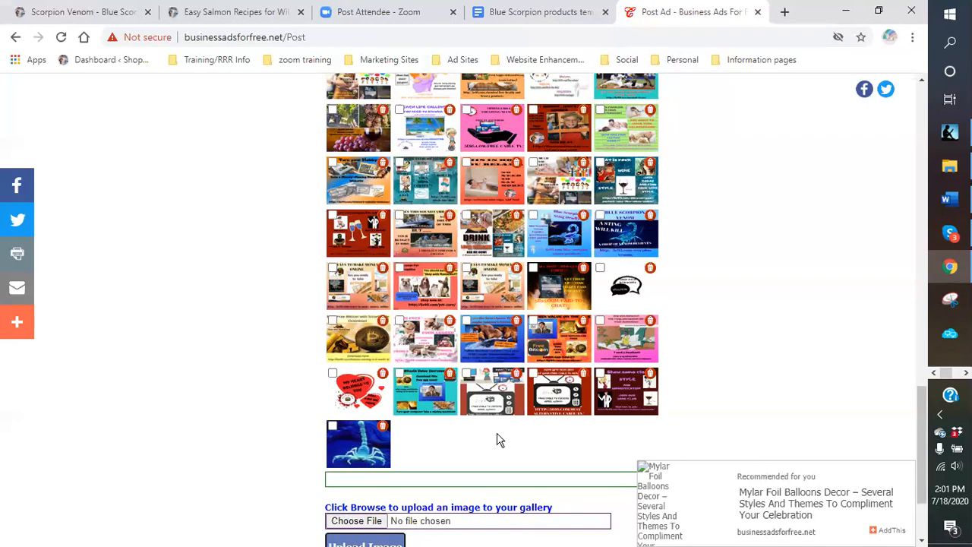
- Tick the blue scorpion thumbnail at row four, column four of the gallery
left_click(534, 216)
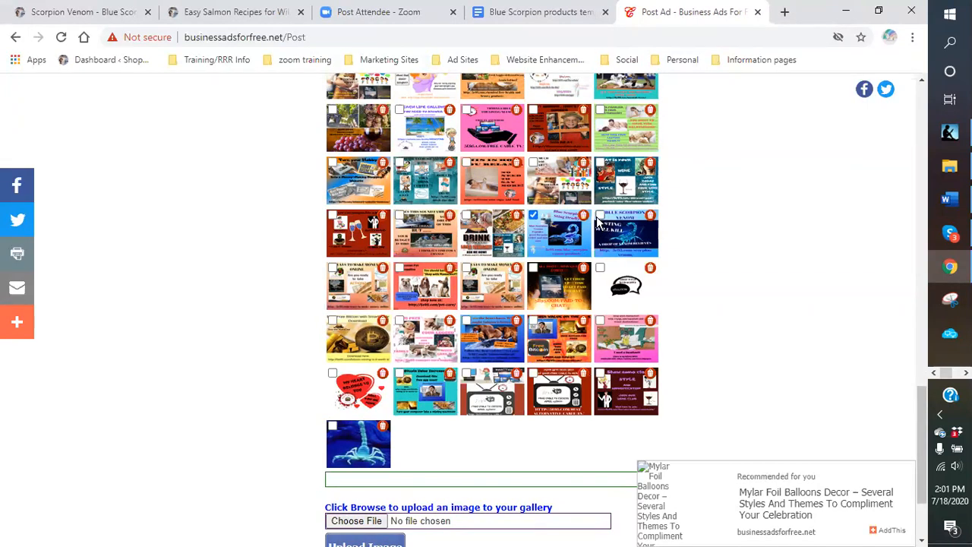
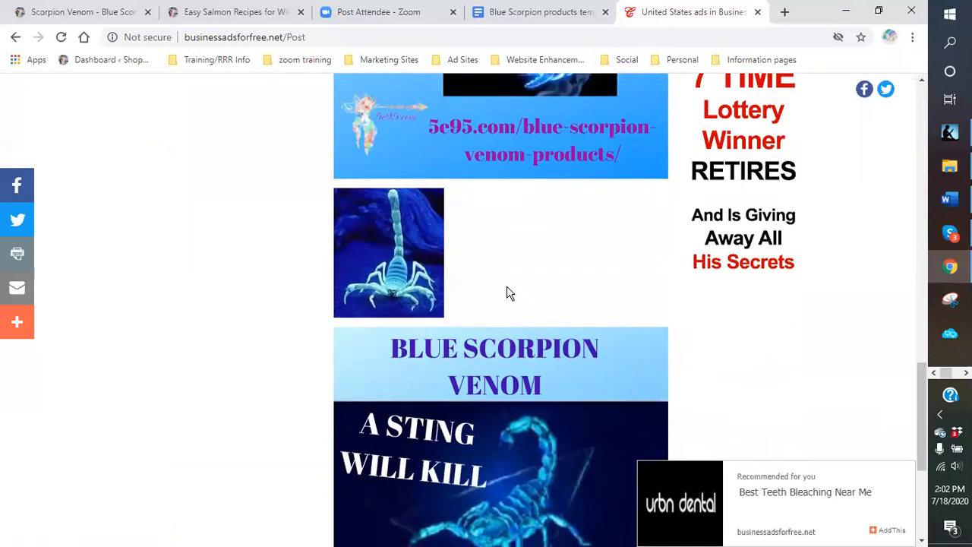
scroll(508, 302, "down", 4)
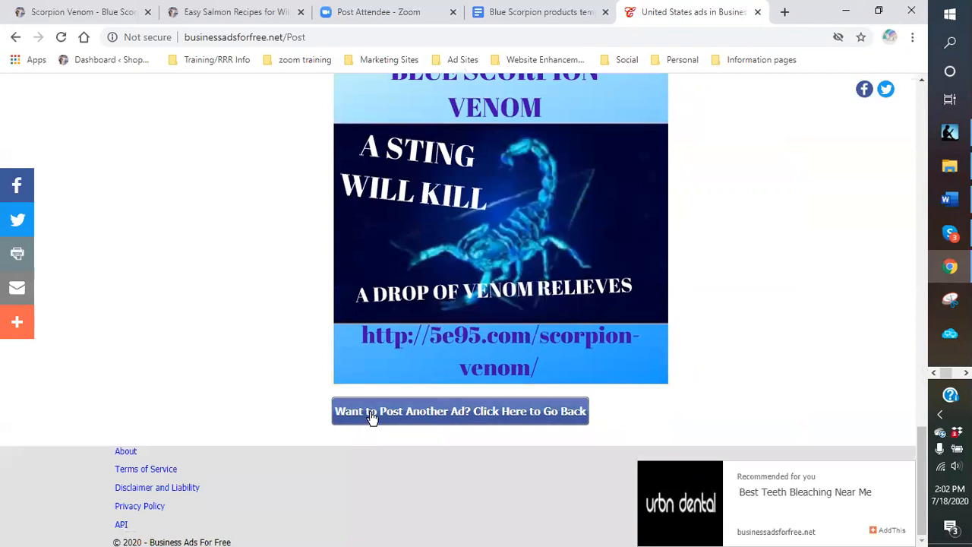
- Leave the posted United States ad via 'Want to Post Another Ad? Click Here to Go Back'
left_click(371, 415)
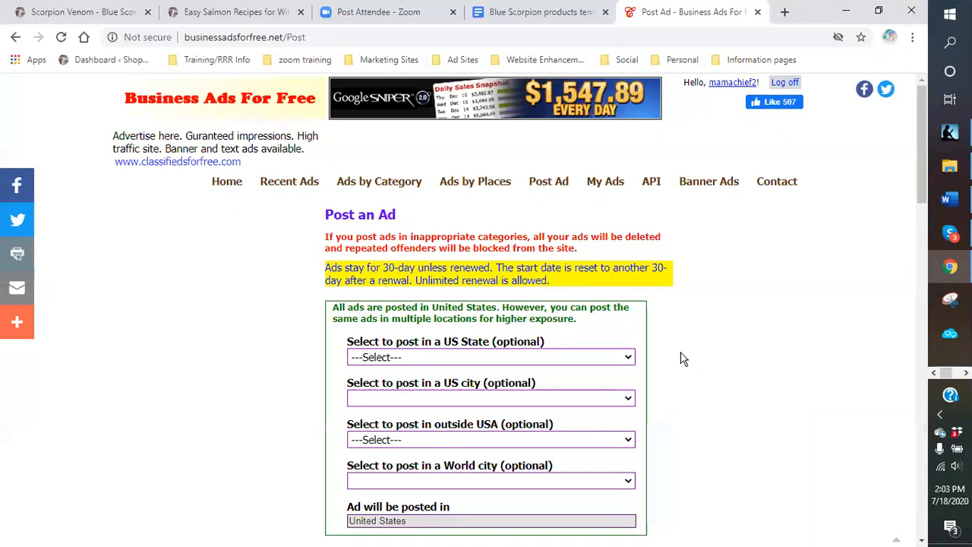
scroll(681, 358, "down", 1)
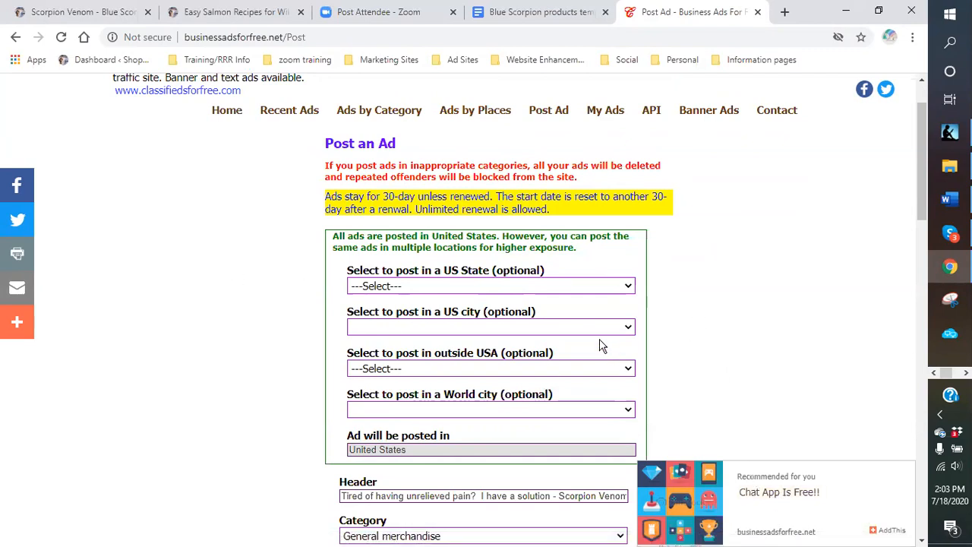
- Post the Scorpion Venom ad with California as the US State
left_click(629, 288)
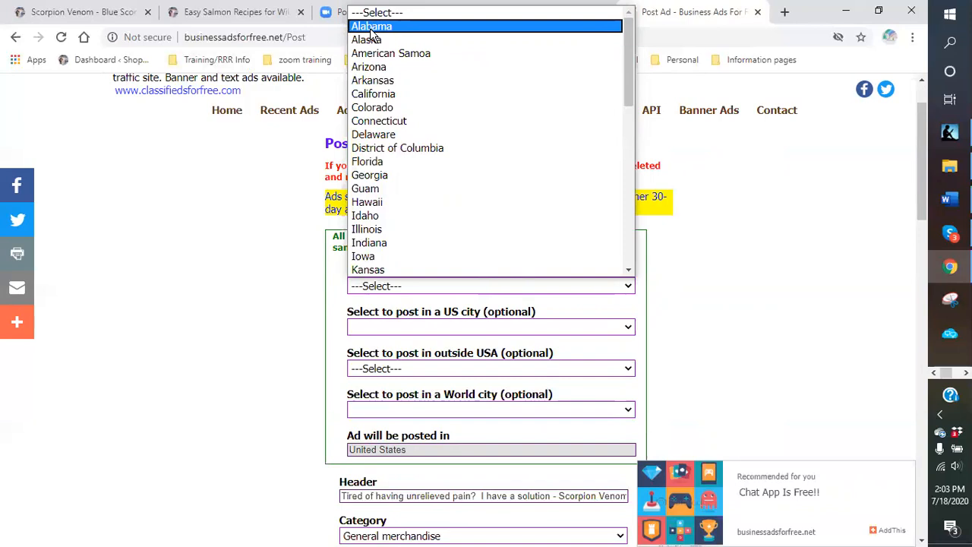
left_click(396, 94)
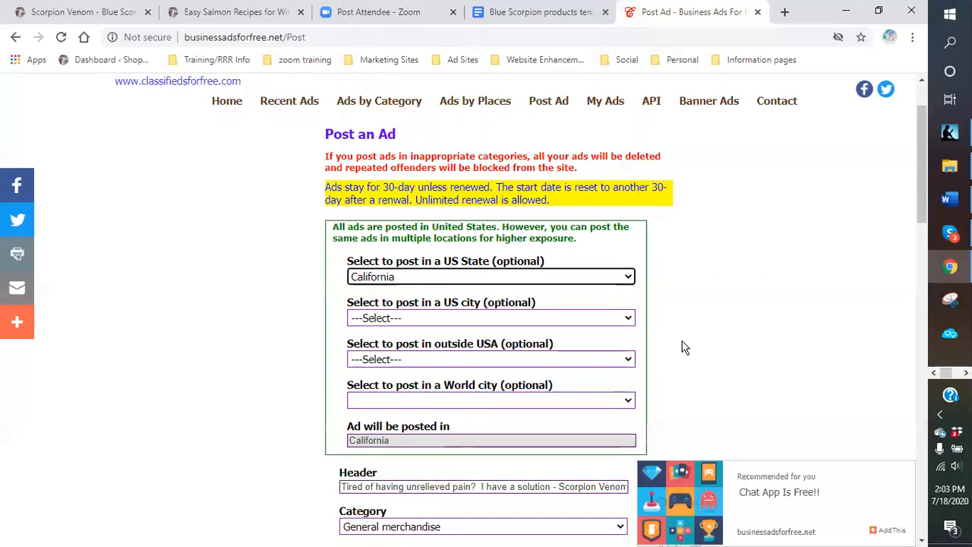
scroll(676, 342, "down", 3)
scroll(673, 339, "down", 7)
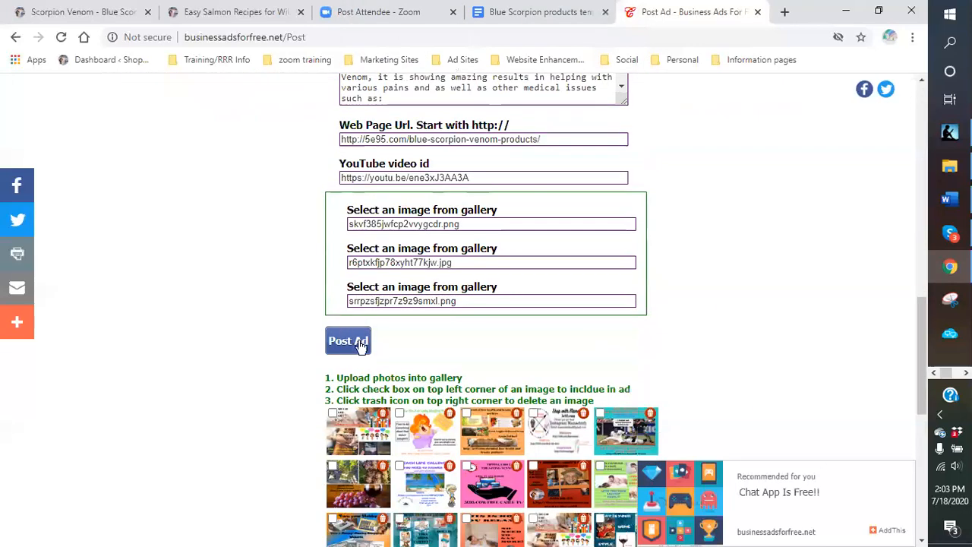
left_click(339, 344)
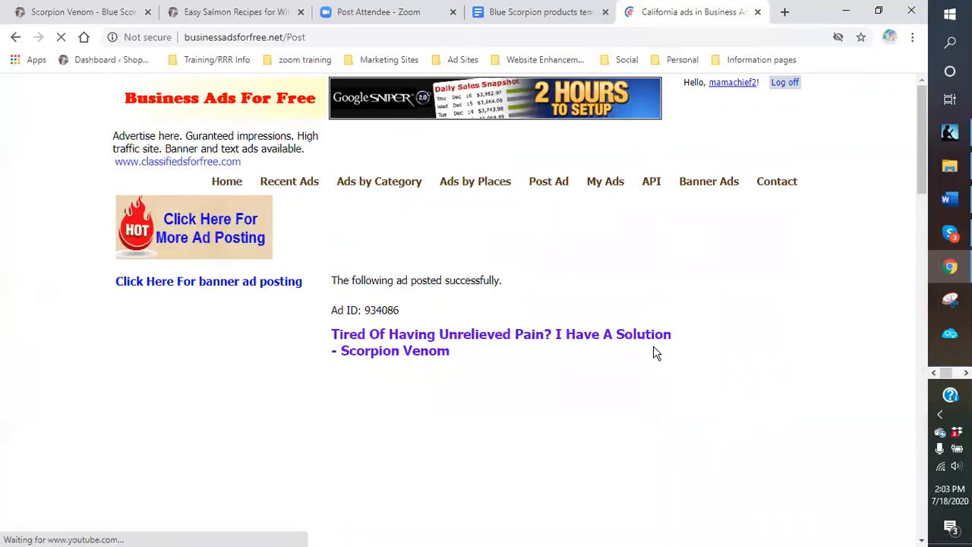
scroll(637, 349, "down", 14)
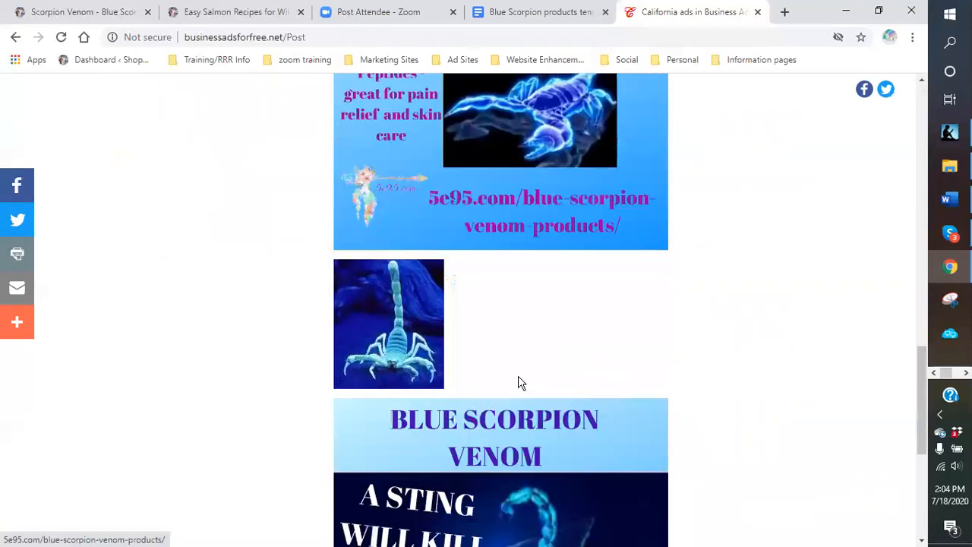
scroll(521, 383, "down", 5)
- Return to the form and set the US State to District of Columbia
left_click(491, 412)
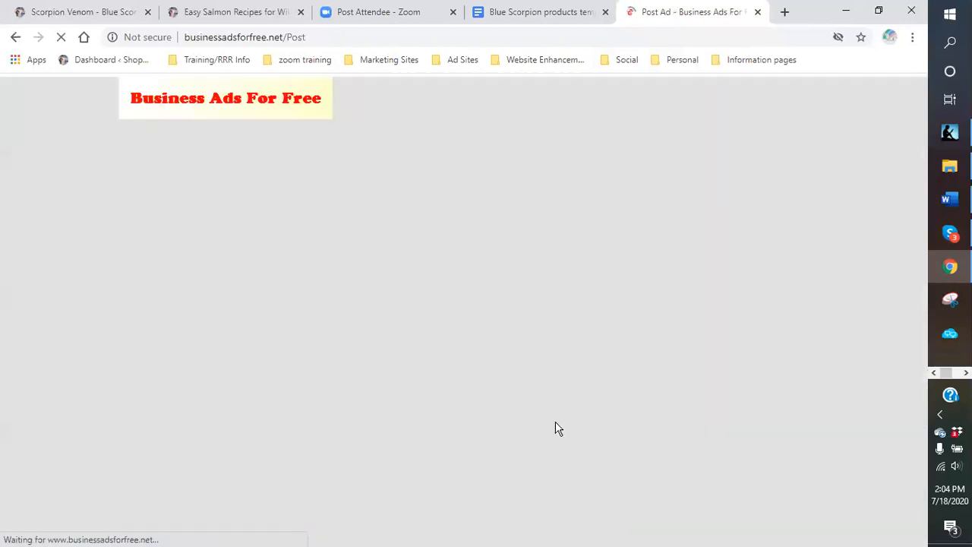
left_click(619, 359)
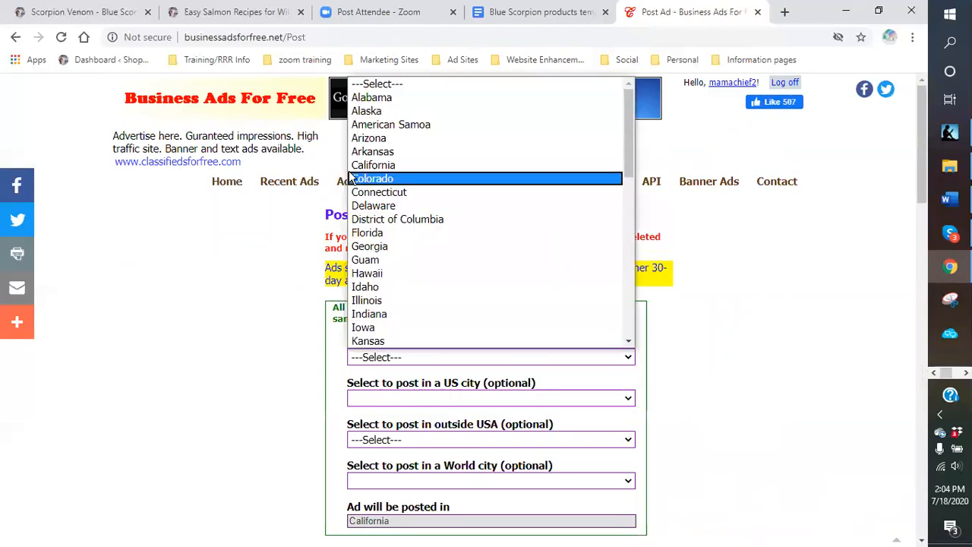
left_click(416, 220)
scroll(699, 395, "down", 10)
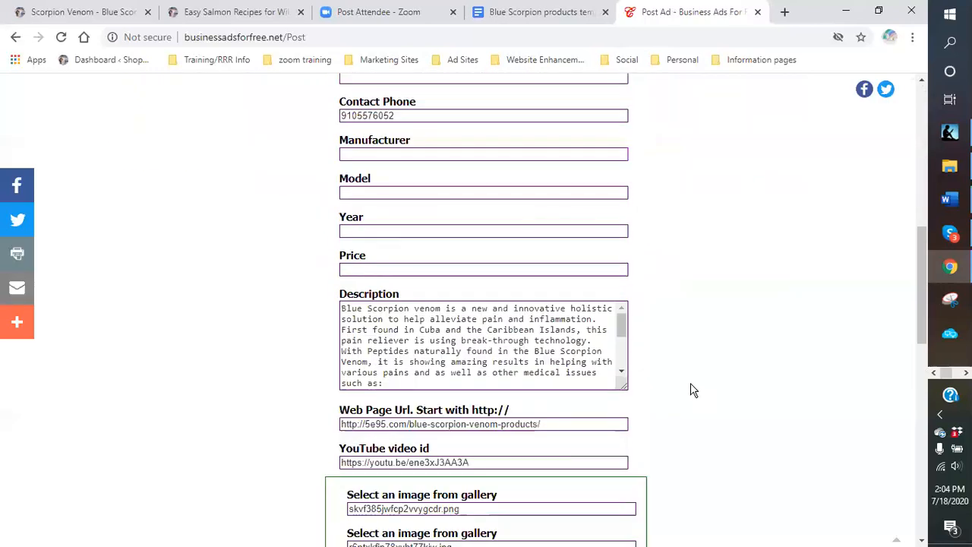
- Post the ad for District of Columbia and return to the form
left_click(351, 341)
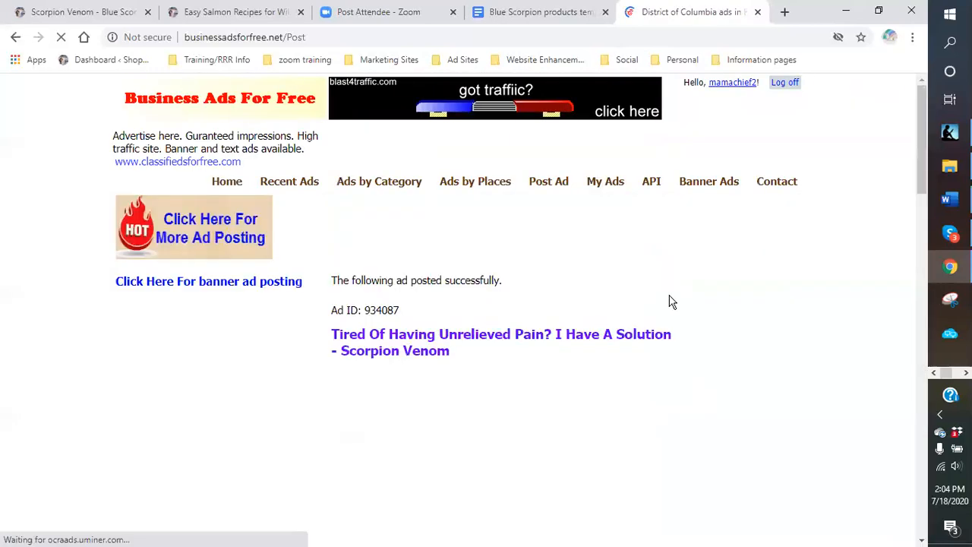
scroll(666, 304, "down", 10)
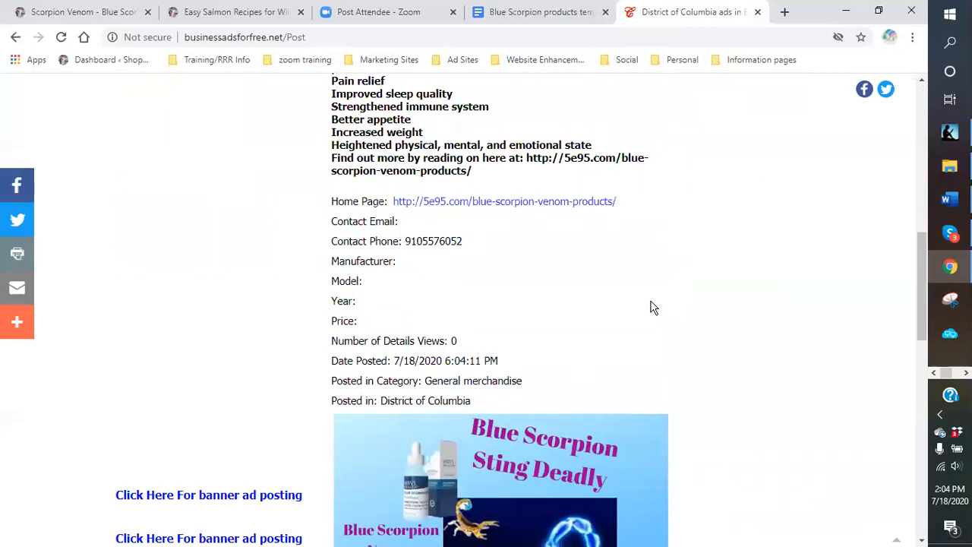
scroll(627, 314, "down", 8)
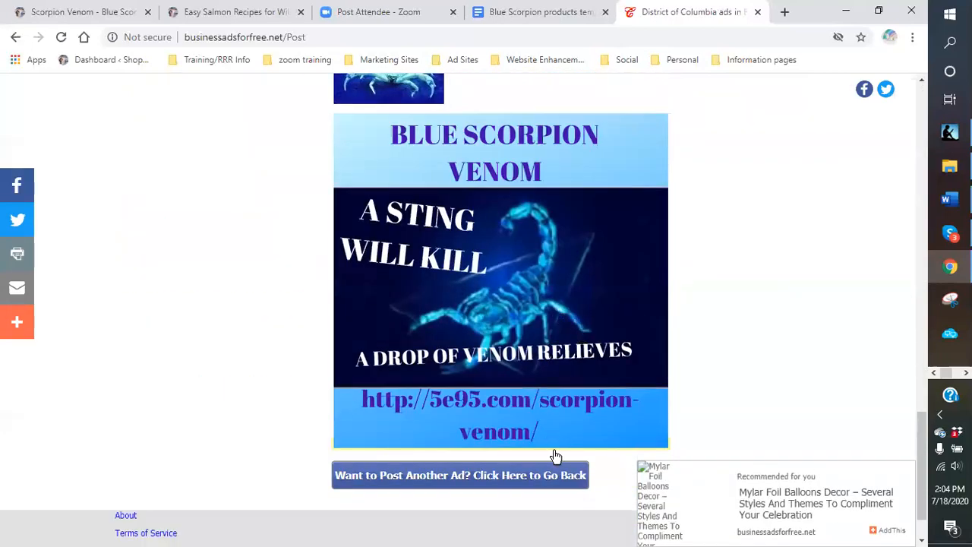
left_click(546, 486)
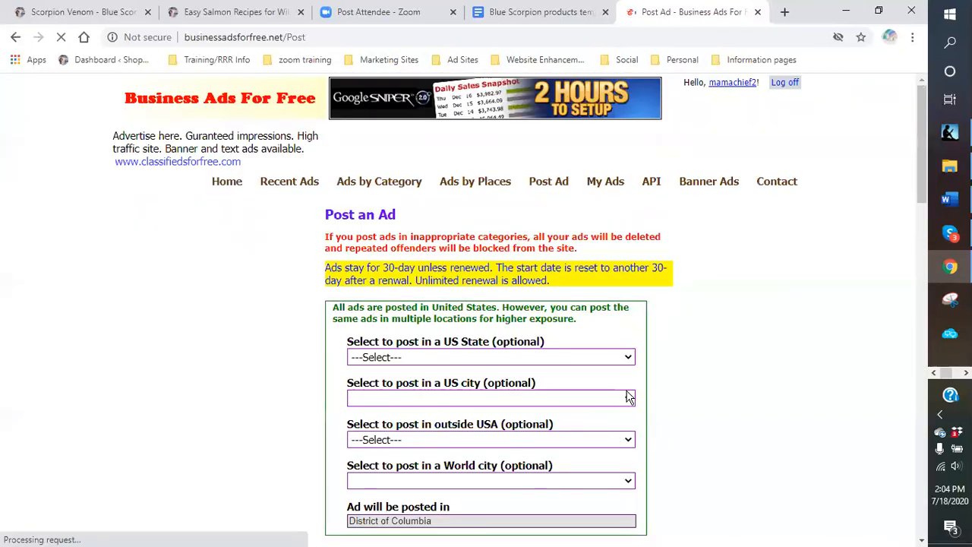
- Post another copy with Florida as the US State
scroll(607, 342, "down", 2)
left_click(627, 216)
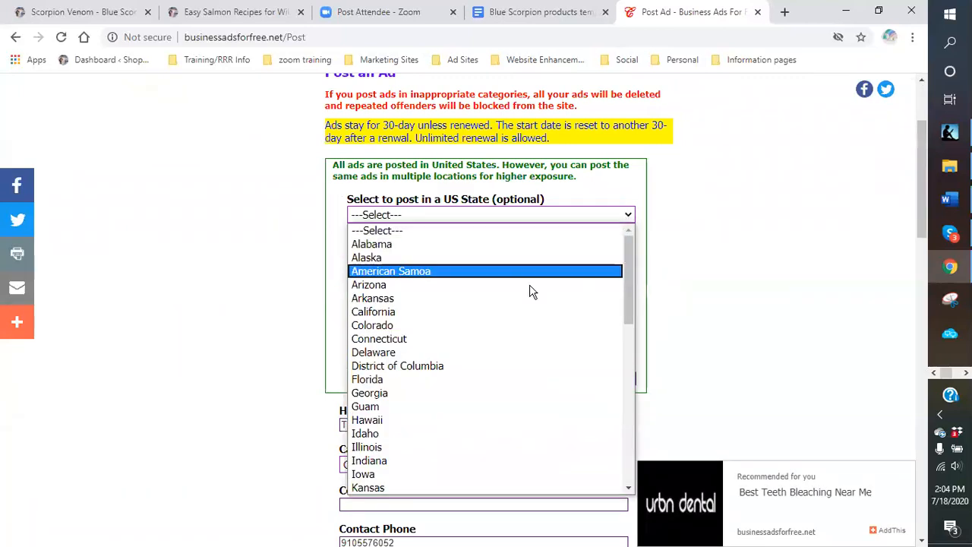
left_click(406, 382)
scroll(718, 377, "down", 4)
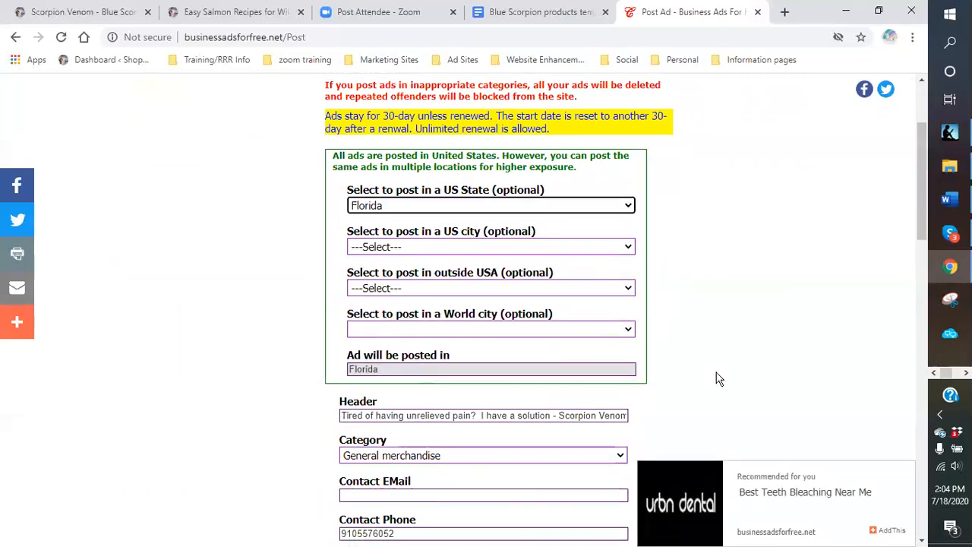
scroll(680, 364, "down", 6)
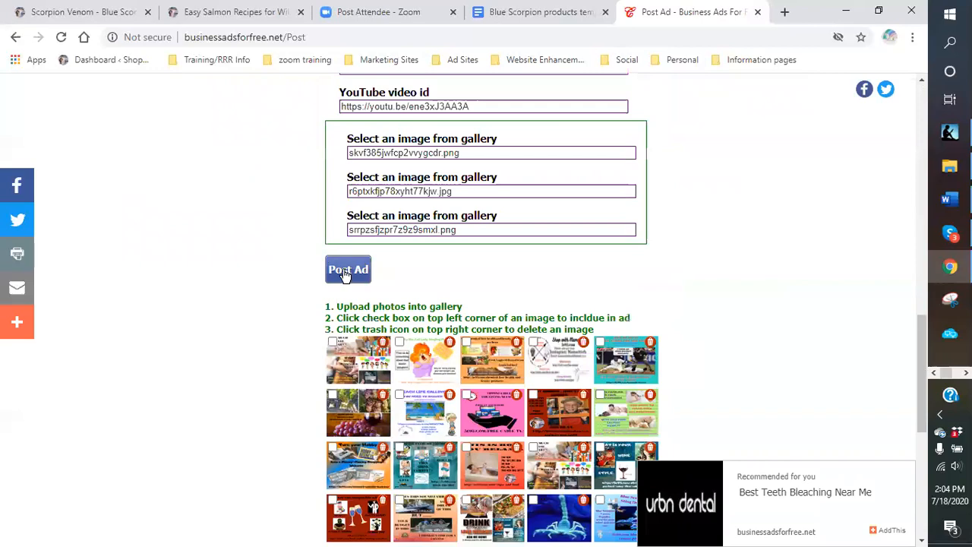
left_click(347, 271)
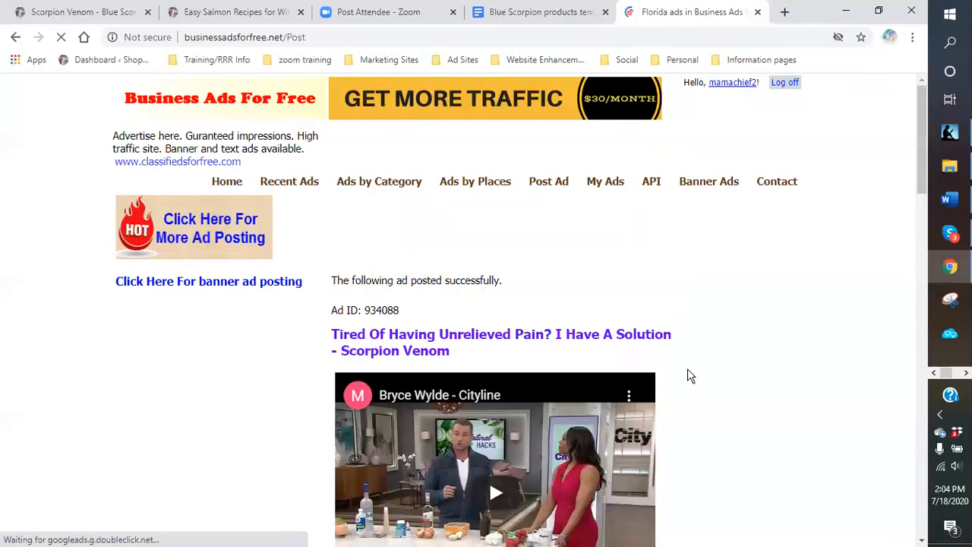
scroll(687, 374, "down", 10)
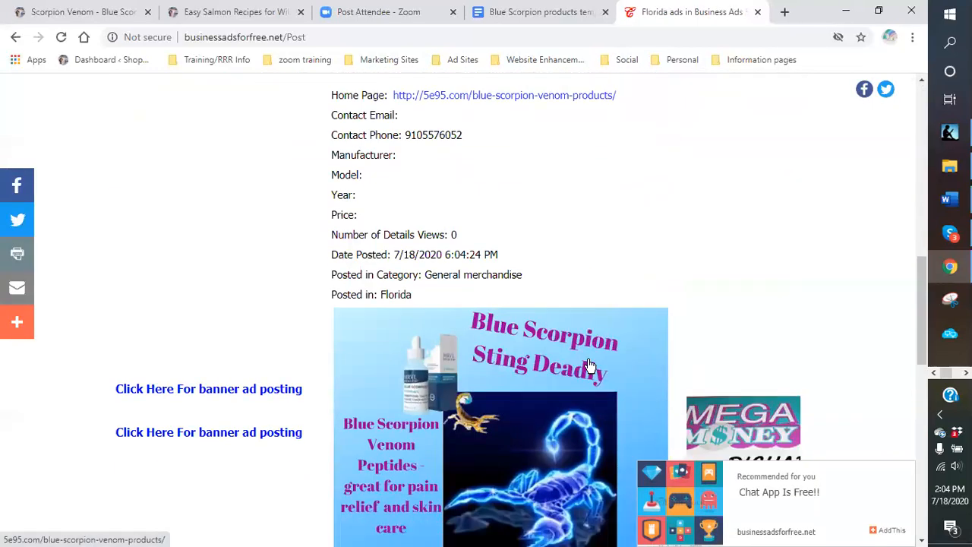
scroll(589, 365, "down", 10)
left_click(492, 413)
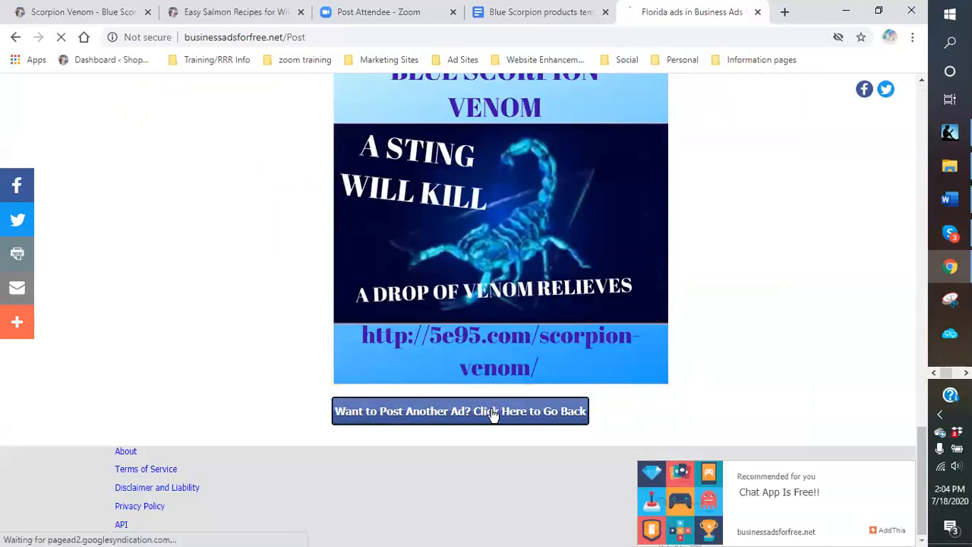
- Post another copy with Georgia as the US State
scroll(603, 413, "down", 3)
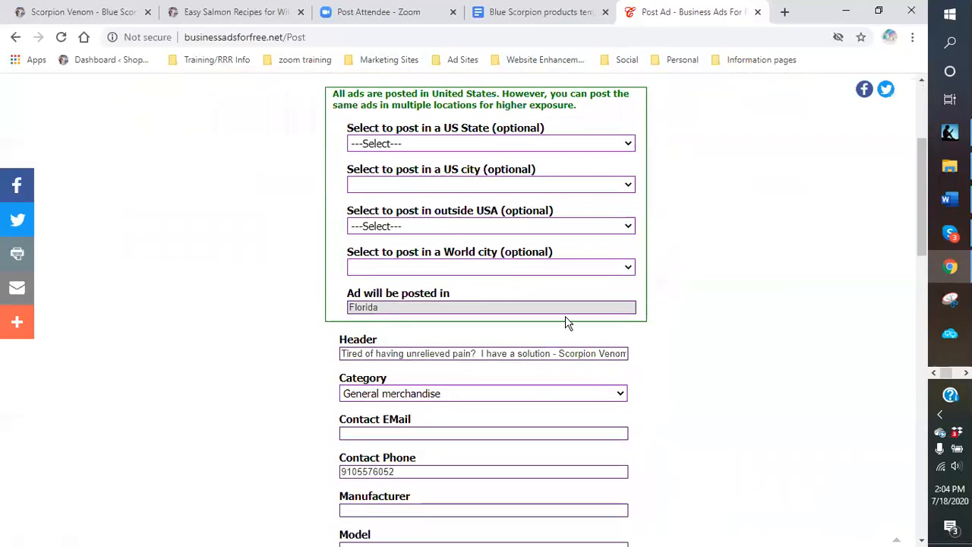
left_click(625, 144)
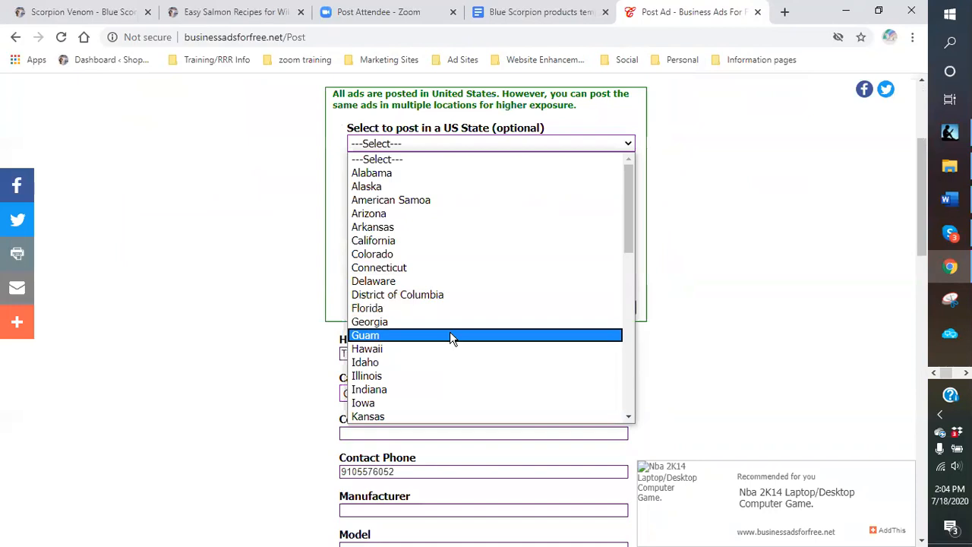
left_click(414, 322)
scroll(714, 361, "down", 4)
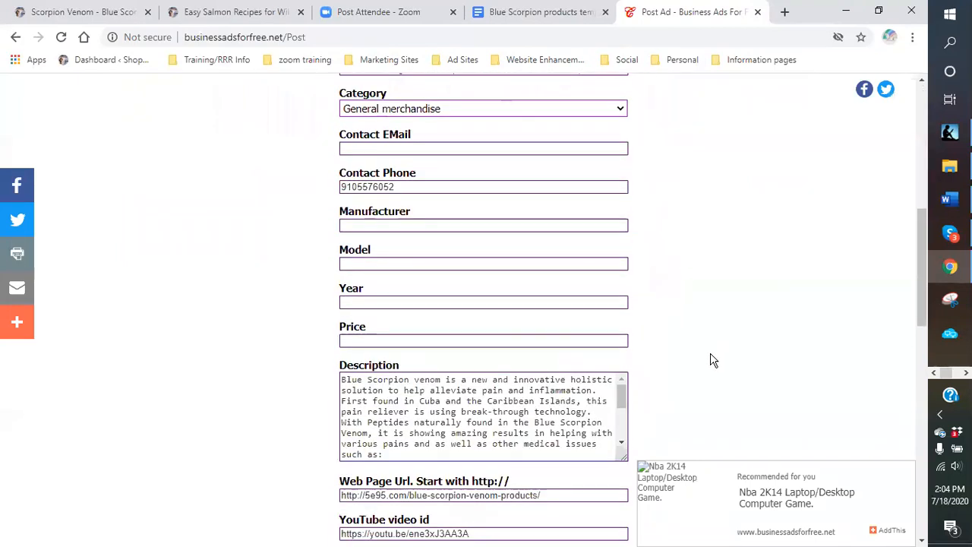
scroll(714, 361, "down", 5)
left_click(346, 341)
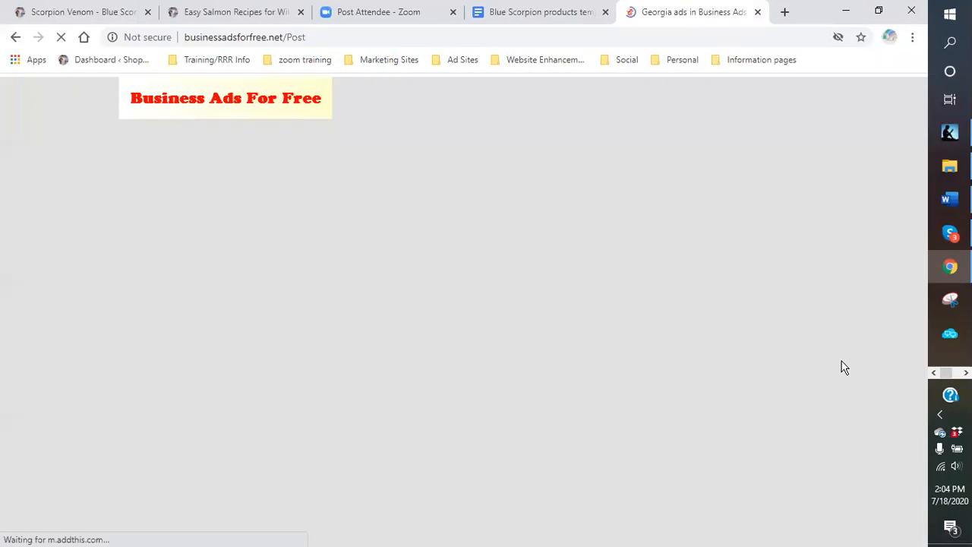
scroll(677, 353, "down", 4)
scroll(678, 350, "down", 15)
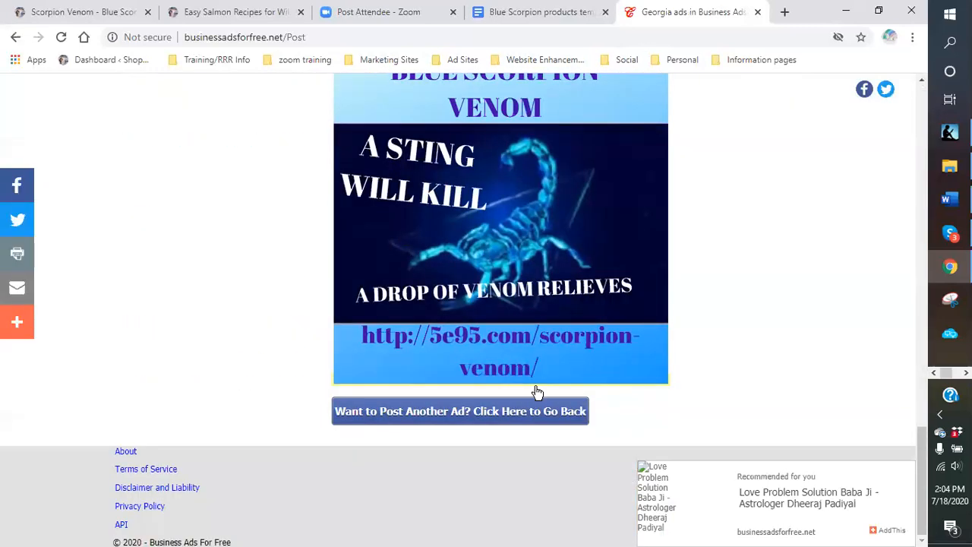
left_click(547, 412)
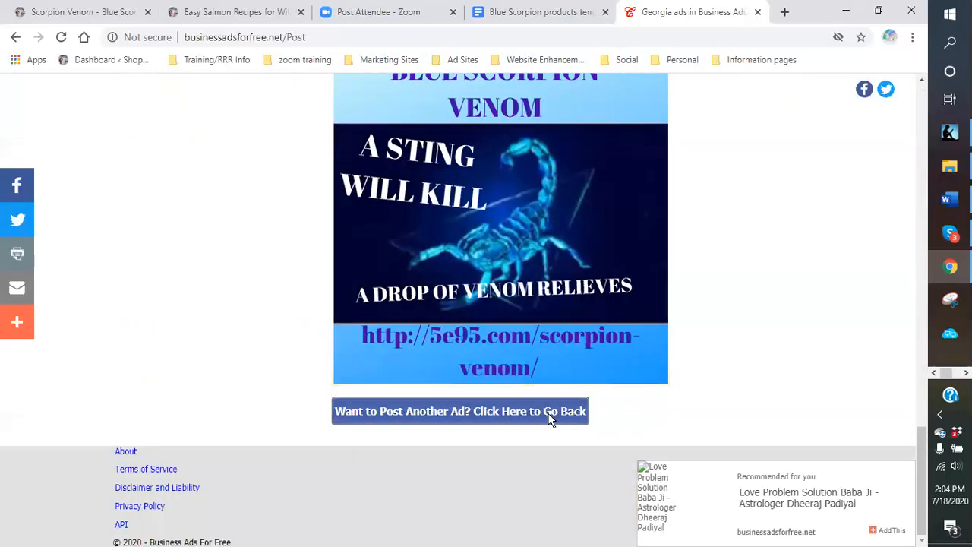
- Post the ad with Hawaii as the US State
scroll(562, 342, "down", 3)
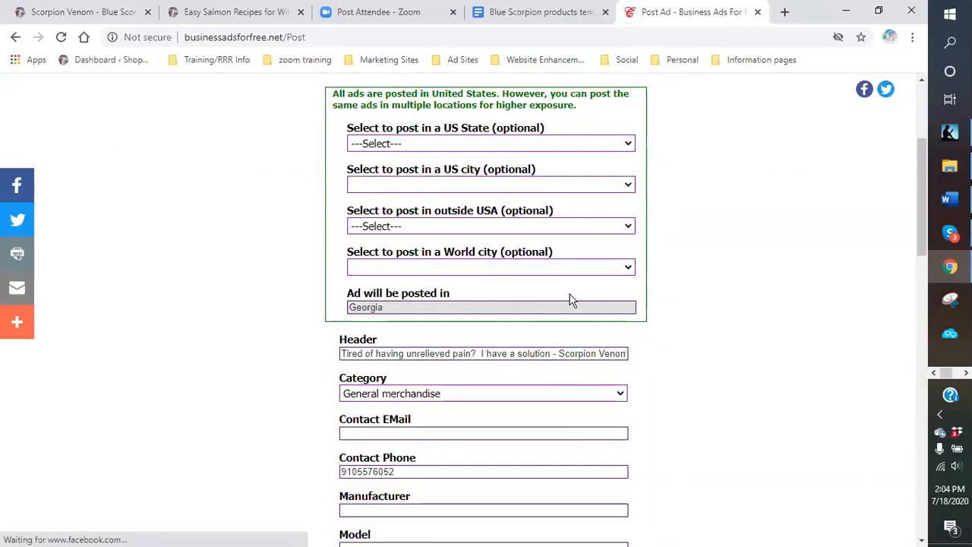
left_click(626, 147)
scroll(544, 236, "down", 2)
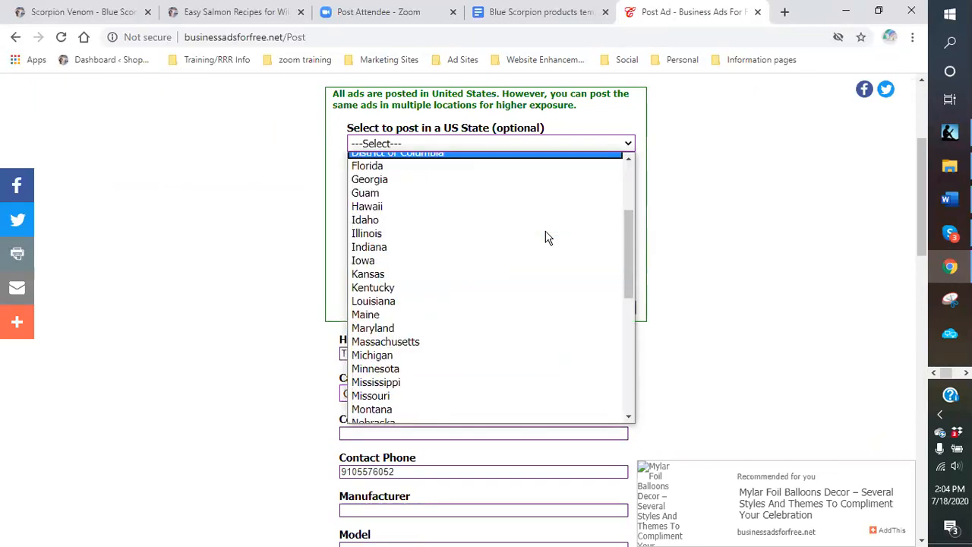
left_click(384, 203)
scroll(684, 341, "down", 8)
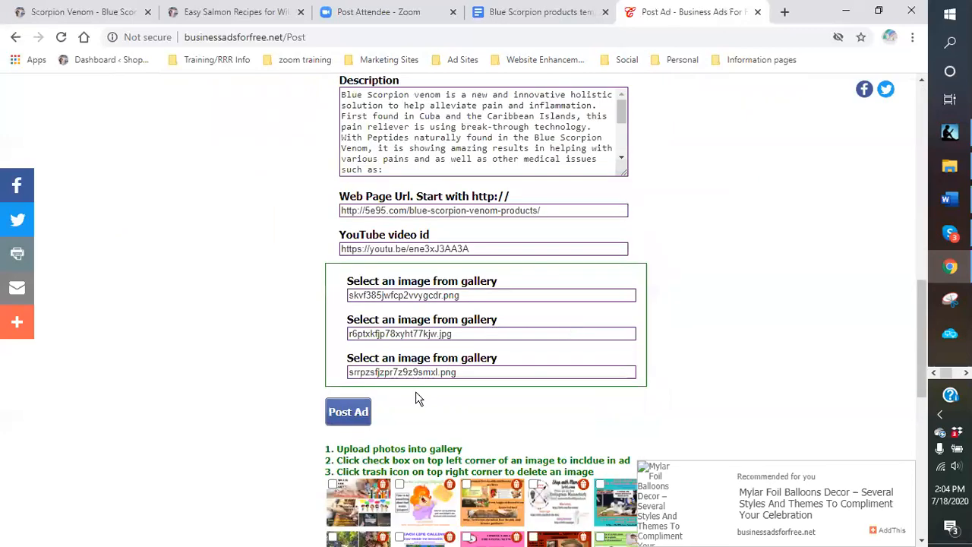
left_click(332, 409)
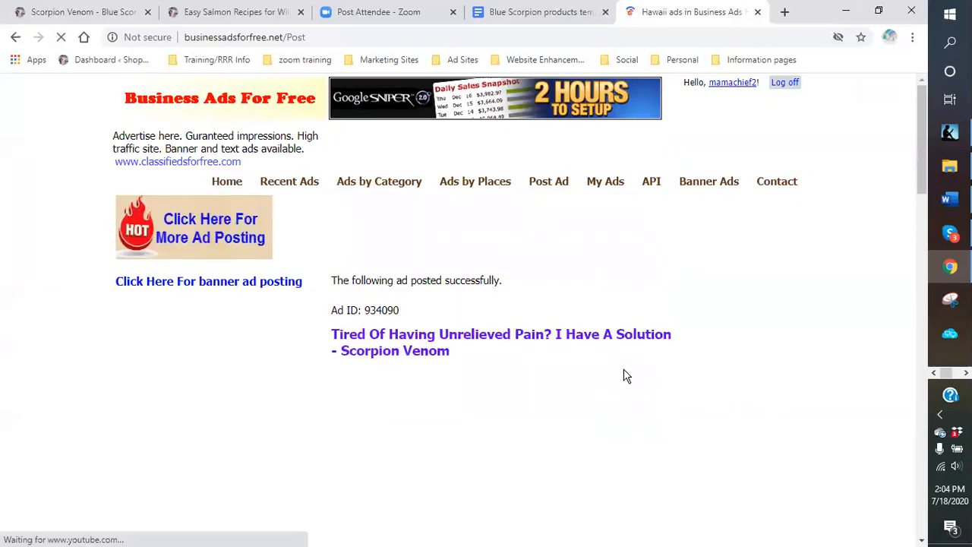
scroll(666, 372, "down", 15)
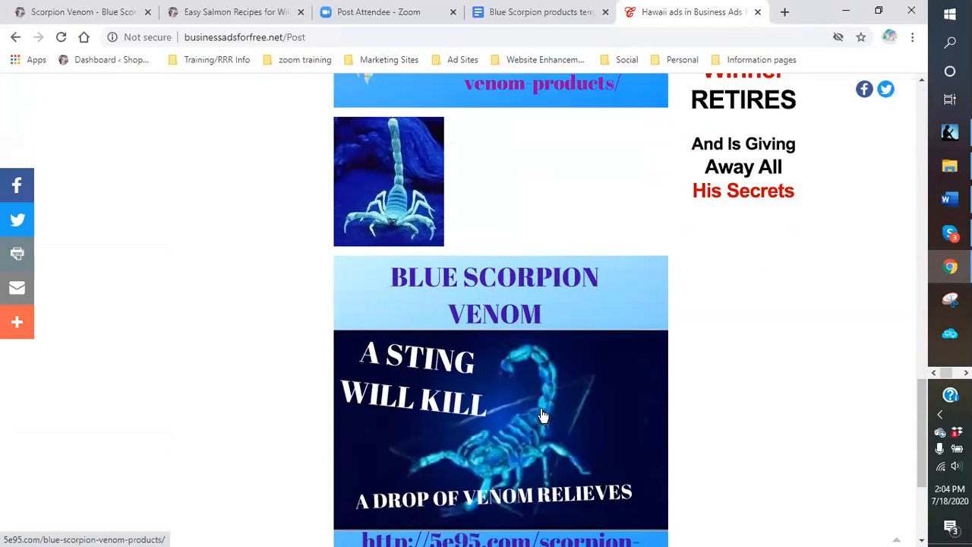
scroll(542, 415, "down", 3)
left_click(488, 419)
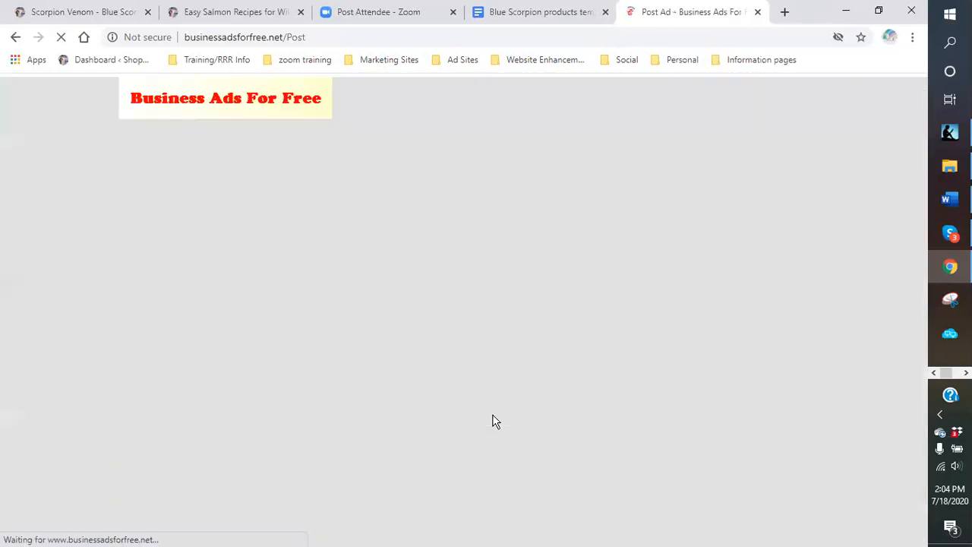
- Post another copy with New York as the US State
scroll(670, 385, "down", 3)
left_click(625, 145)
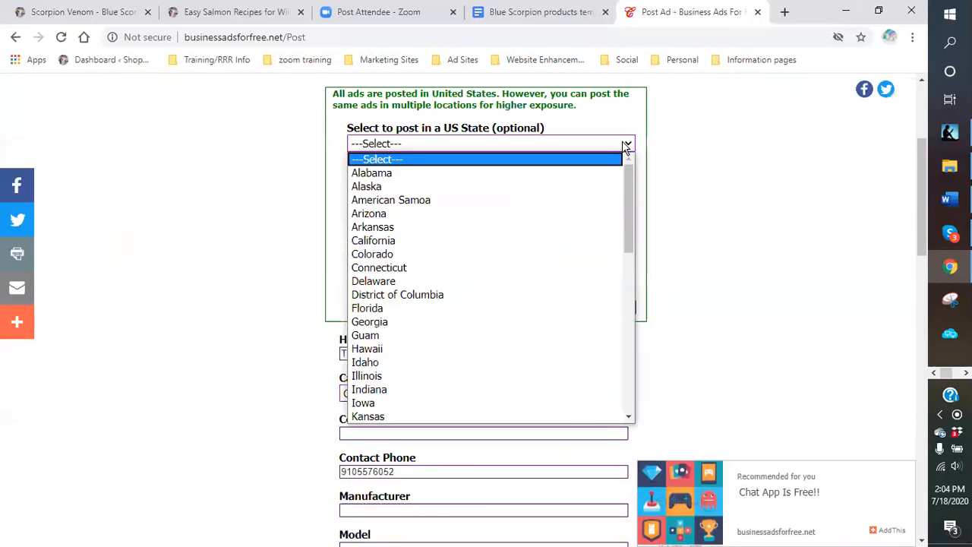
scroll(579, 279, "down", 7)
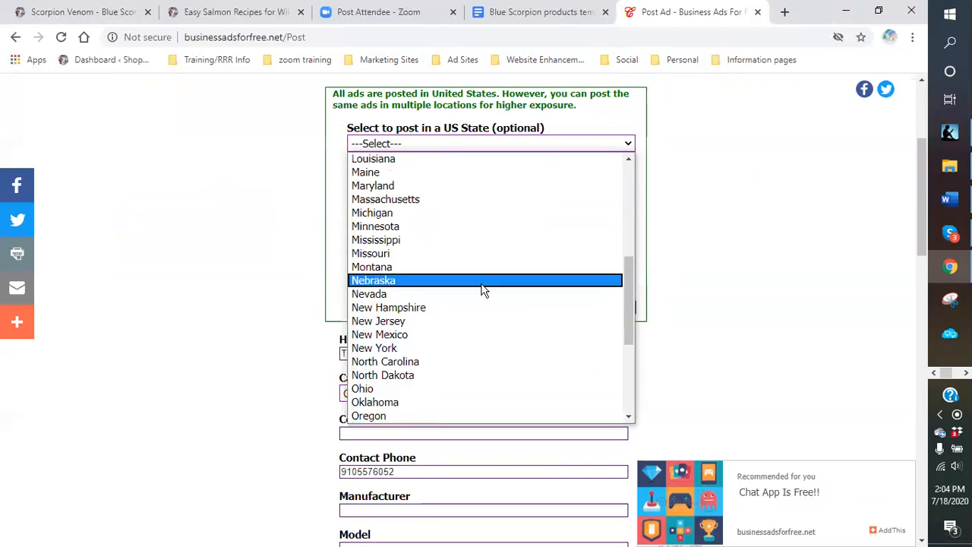
left_click(415, 351)
scroll(684, 350, "down", 9)
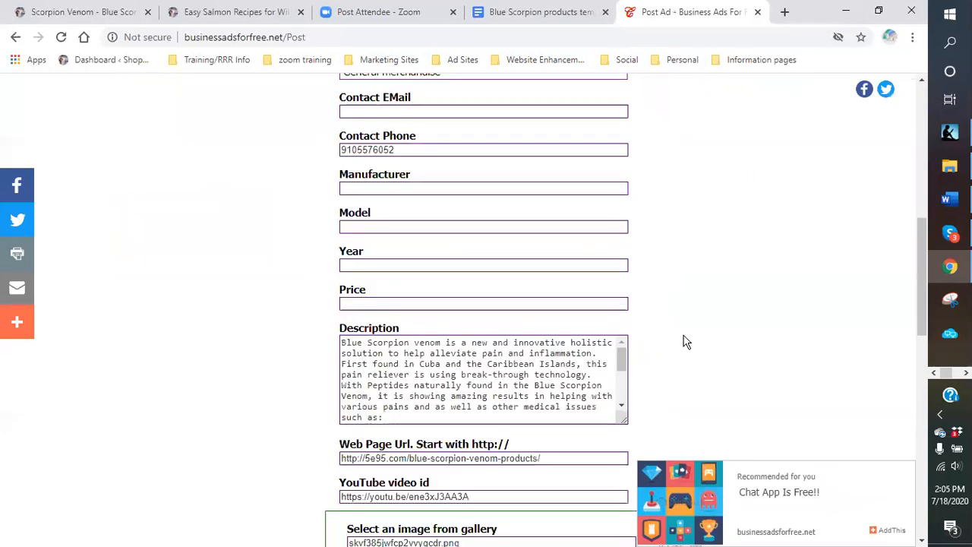
left_click(348, 341)
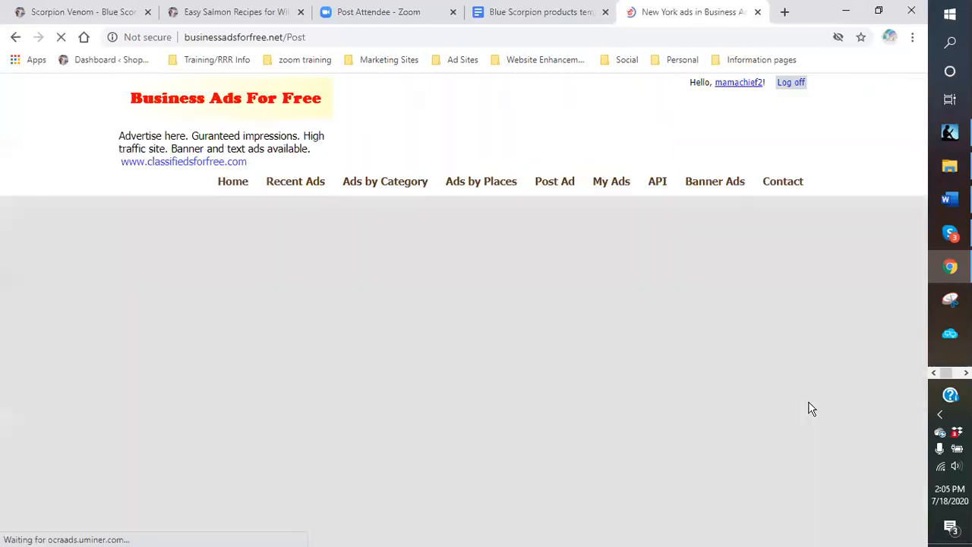
scroll(723, 393, "down", 11)
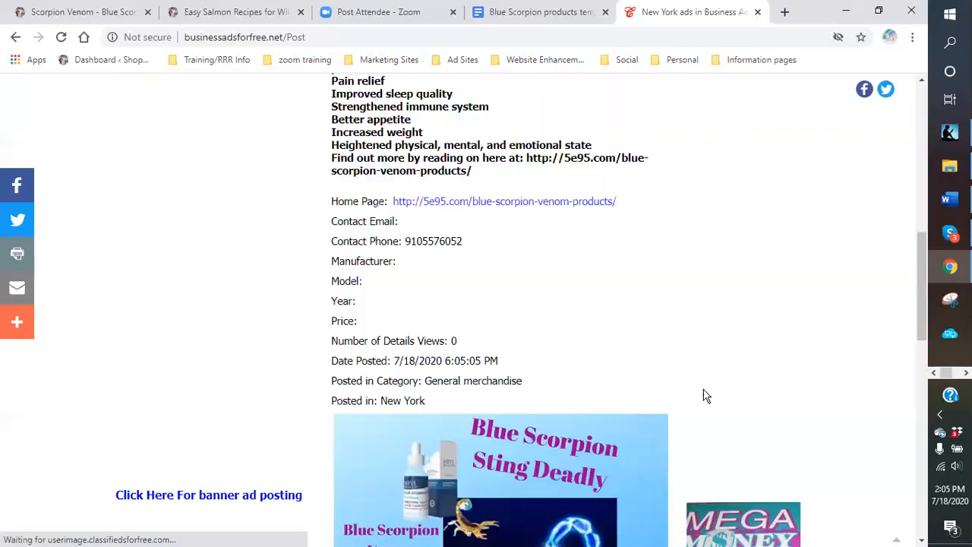
scroll(661, 393, "down", 8)
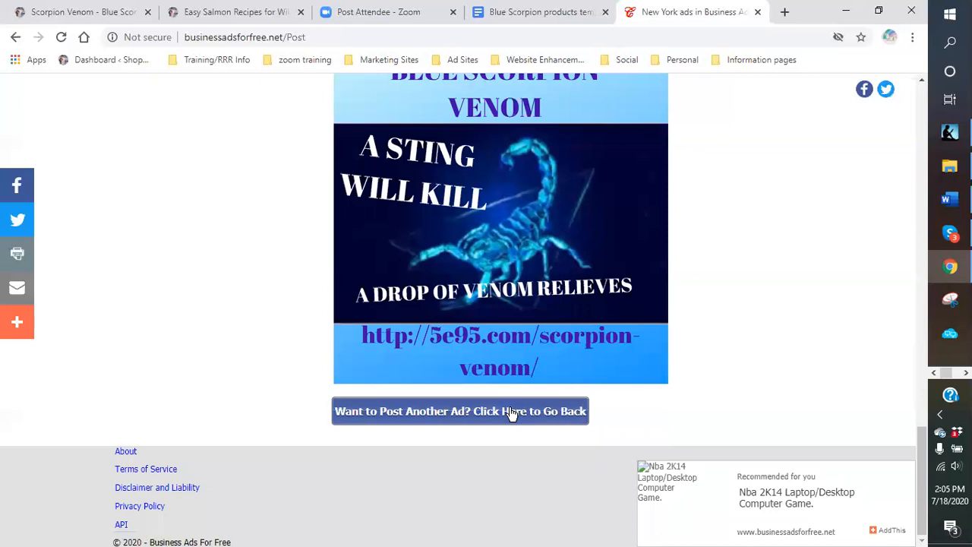
left_click(513, 413)
- Post another copy with Texas as the US State
scroll(703, 396, "down", 3)
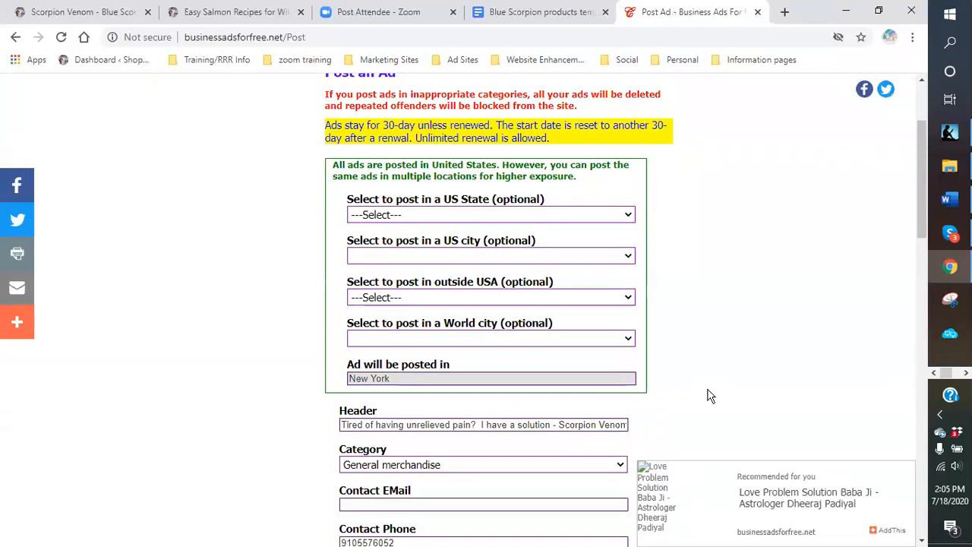
left_click(629, 216)
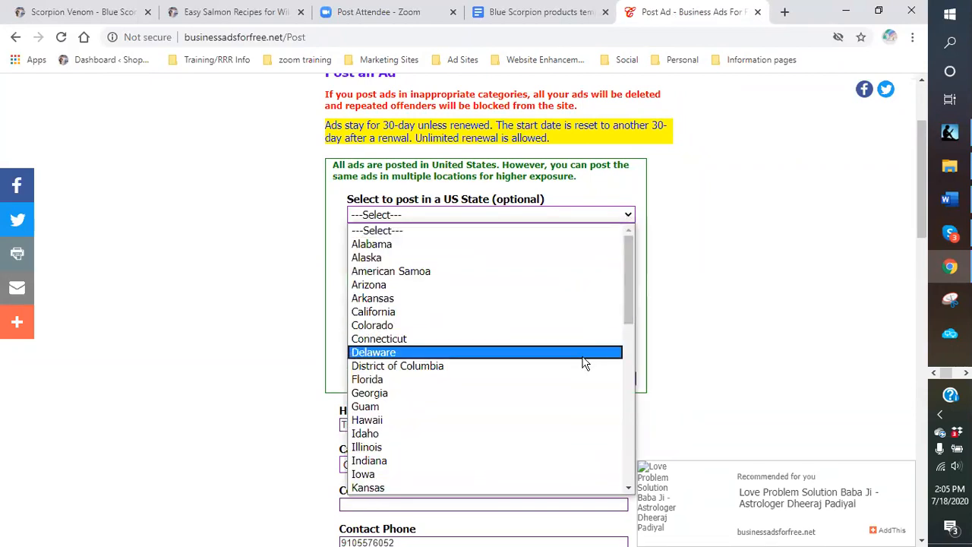
scroll(583, 364, "down", 3)
scroll(482, 352, "down", 3)
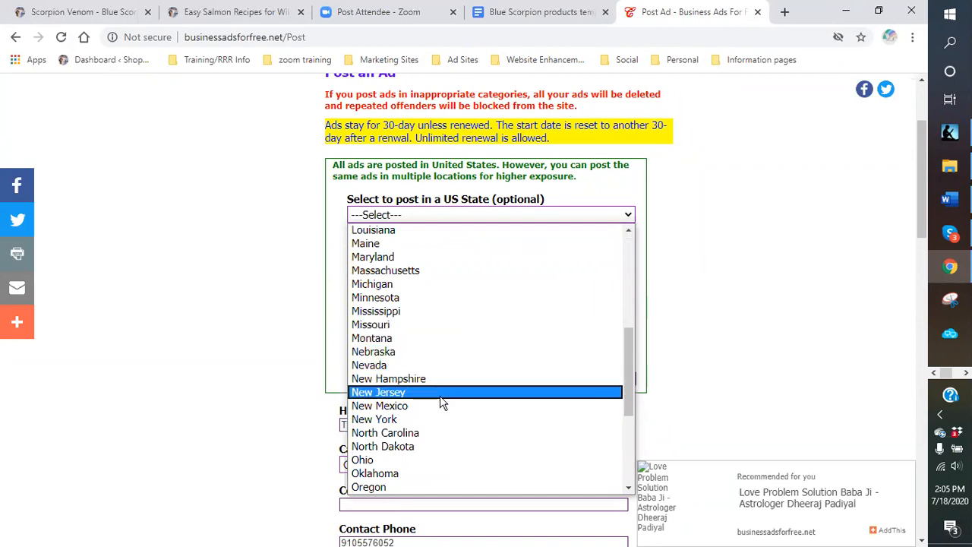
scroll(438, 419, "down", 4)
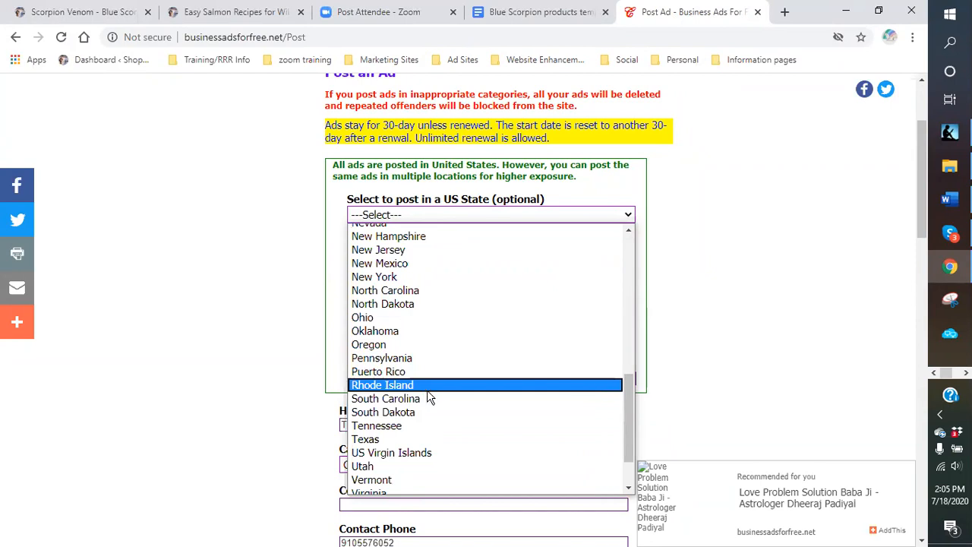
left_click(427, 439)
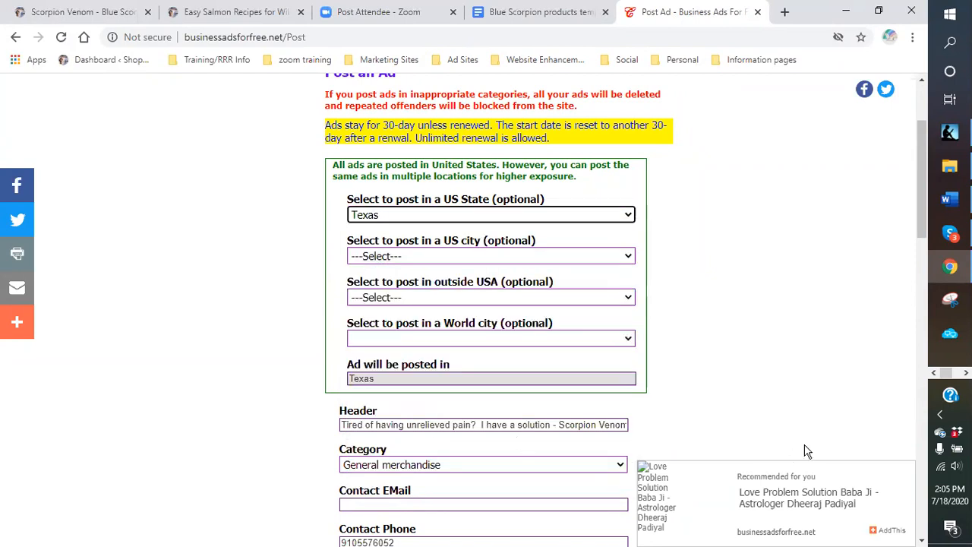
scroll(649, 391, "down", 9)
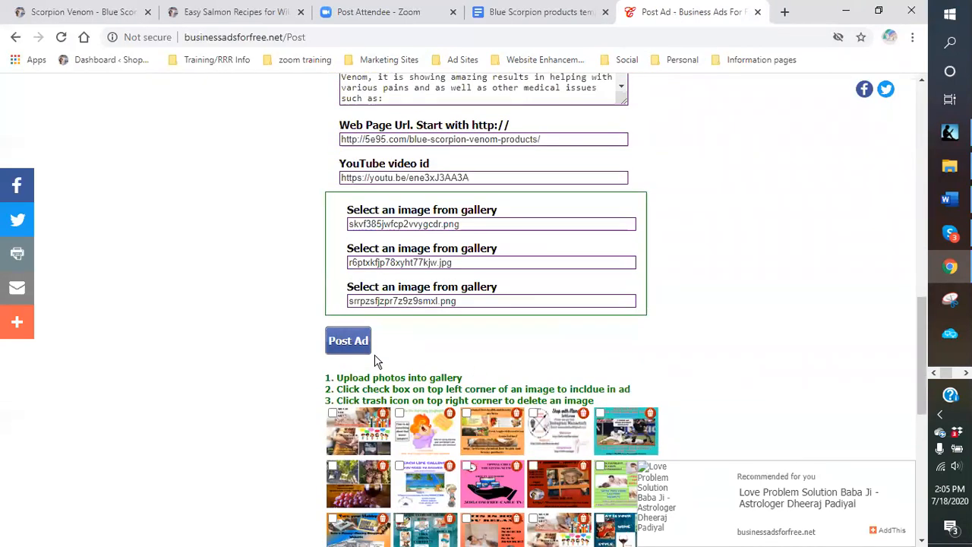
left_click(348, 342)
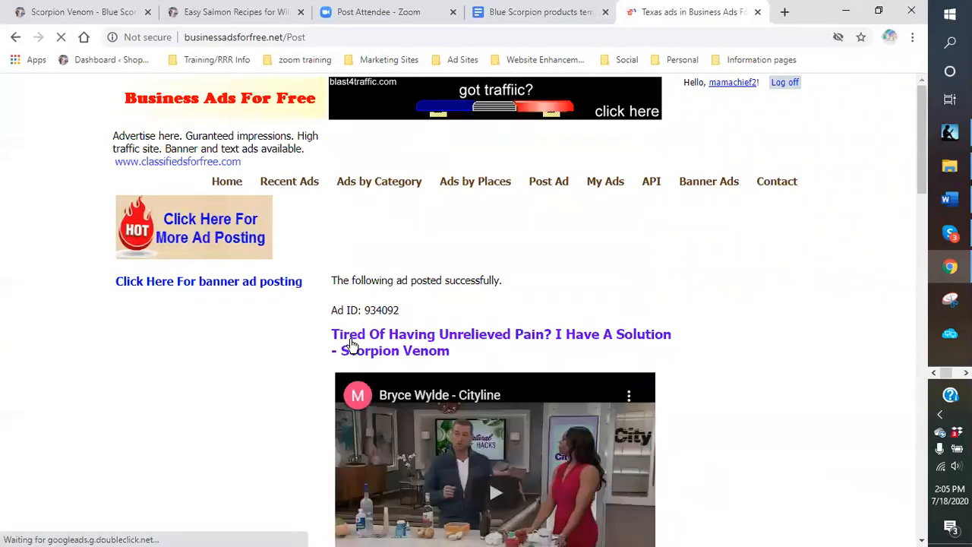
scroll(718, 400, "down", 15)
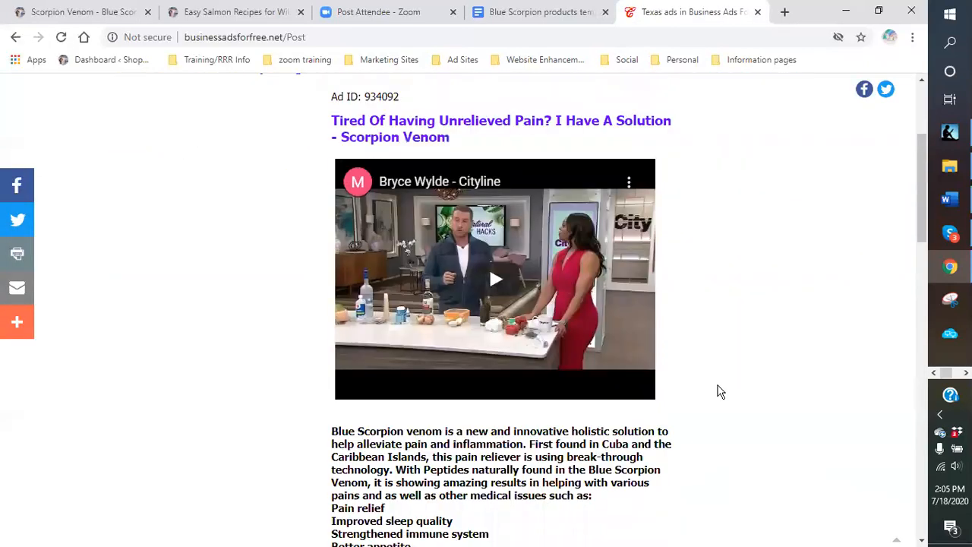
scroll(642, 367, "down", 5)
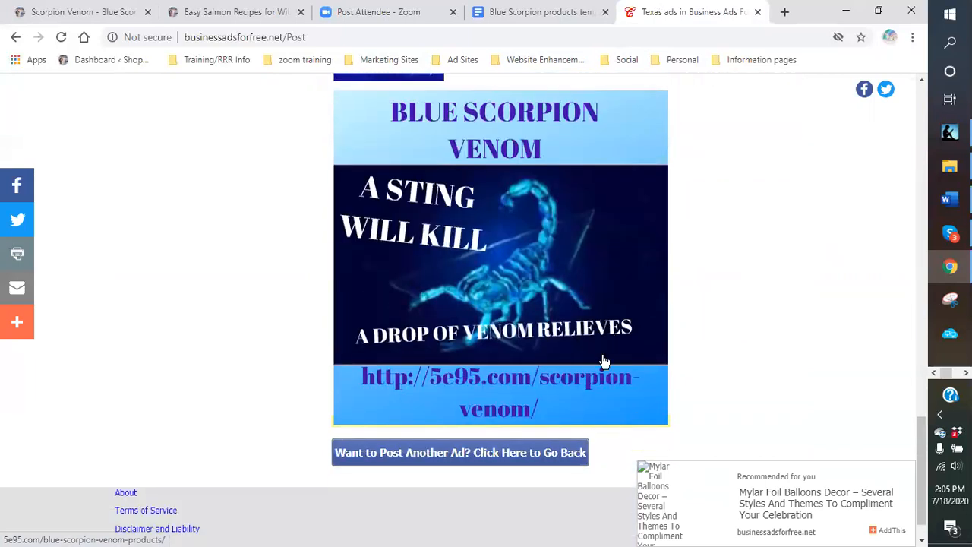
left_click(510, 414)
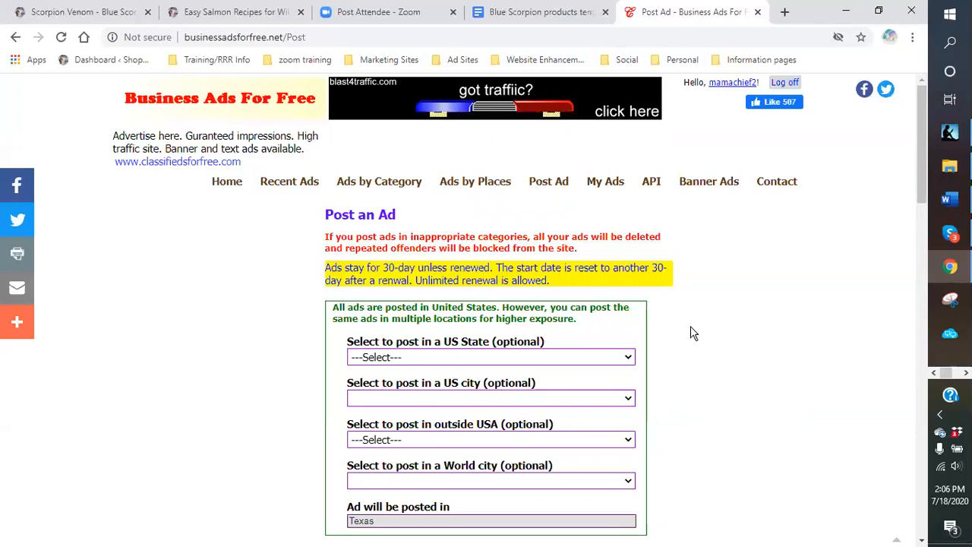
scroll(691, 333, "down", 1)
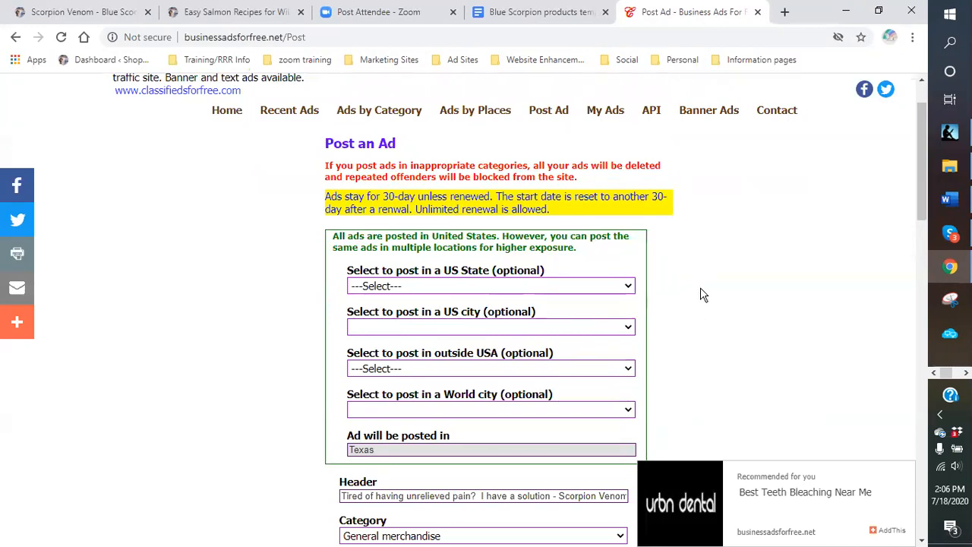
- Post the ad to Canada using the outside-USA location list
scroll(714, 313, "down", 1)
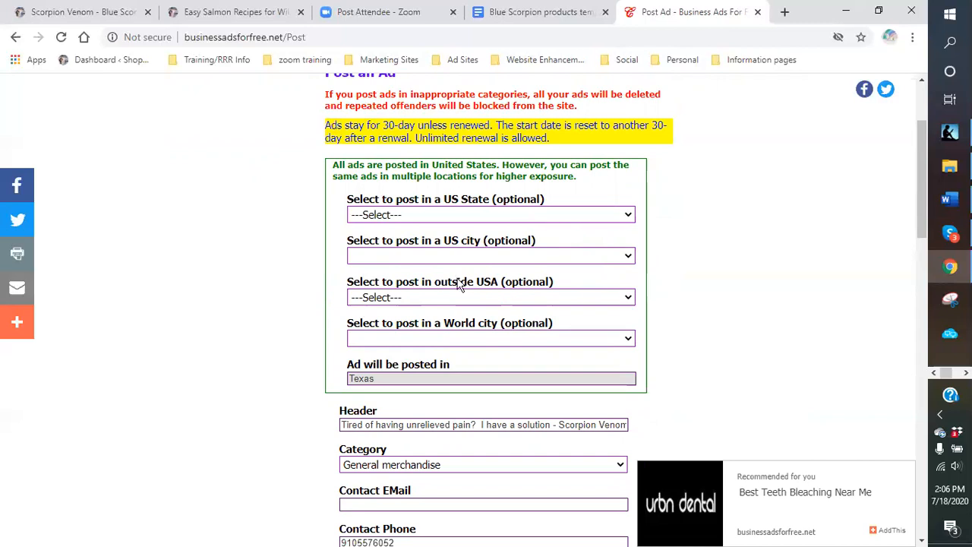
left_click(629, 299)
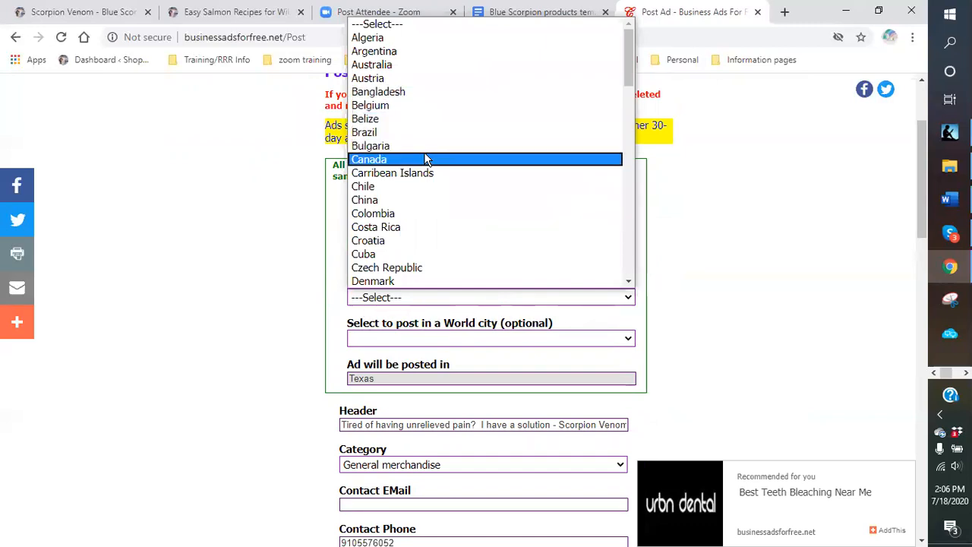
left_click(424, 158)
scroll(725, 323, "down", 10)
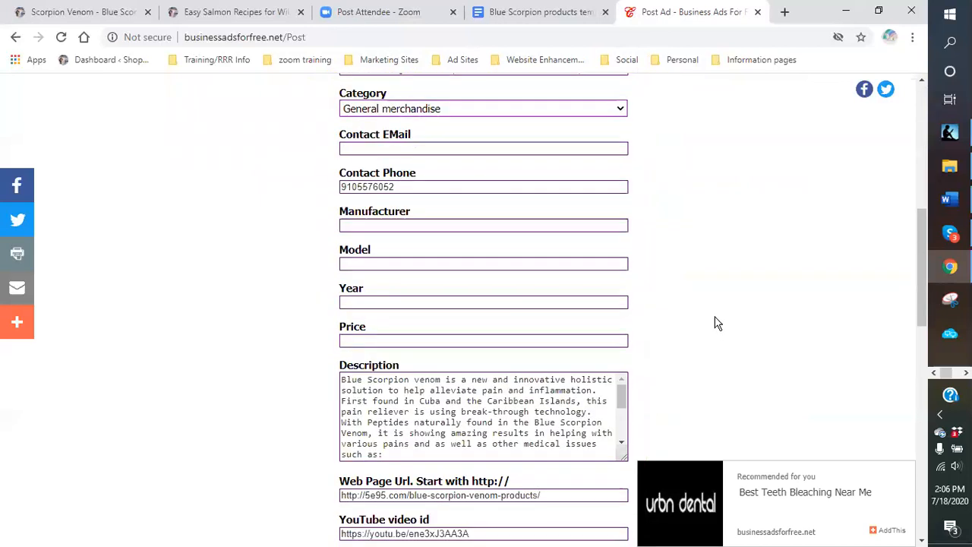
scroll(691, 326, "down", 2)
left_click(363, 274)
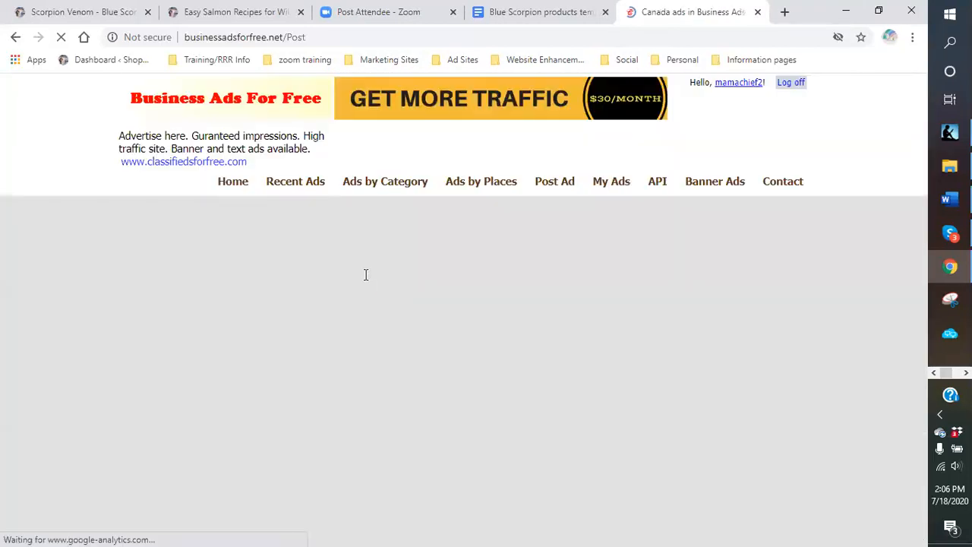
scroll(725, 378, "down", 10)
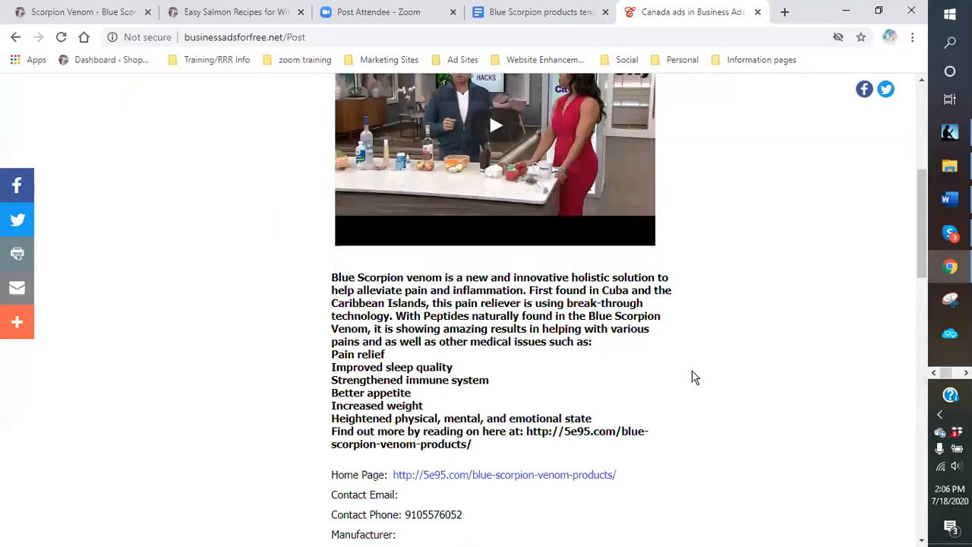
scroll(662, 370, "down", 10)
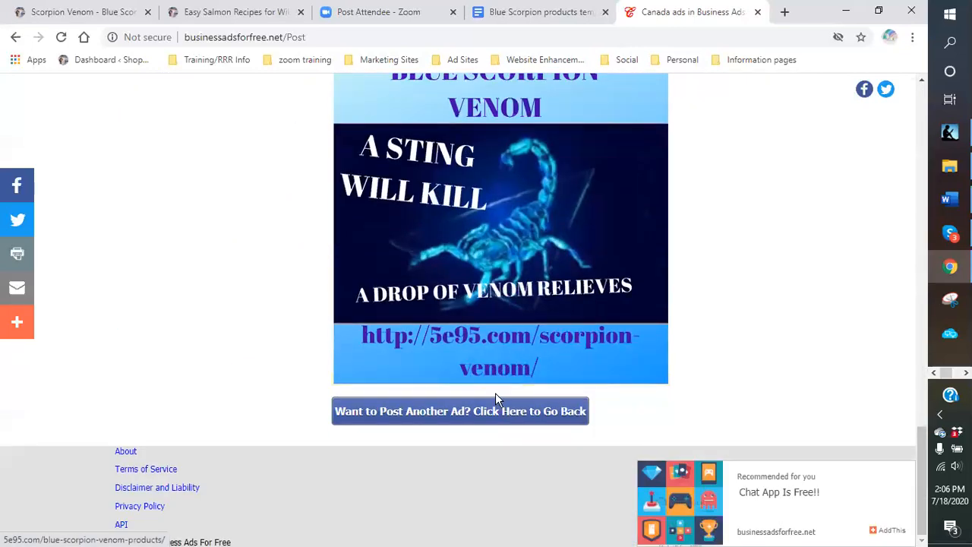
left_click(507, 411)
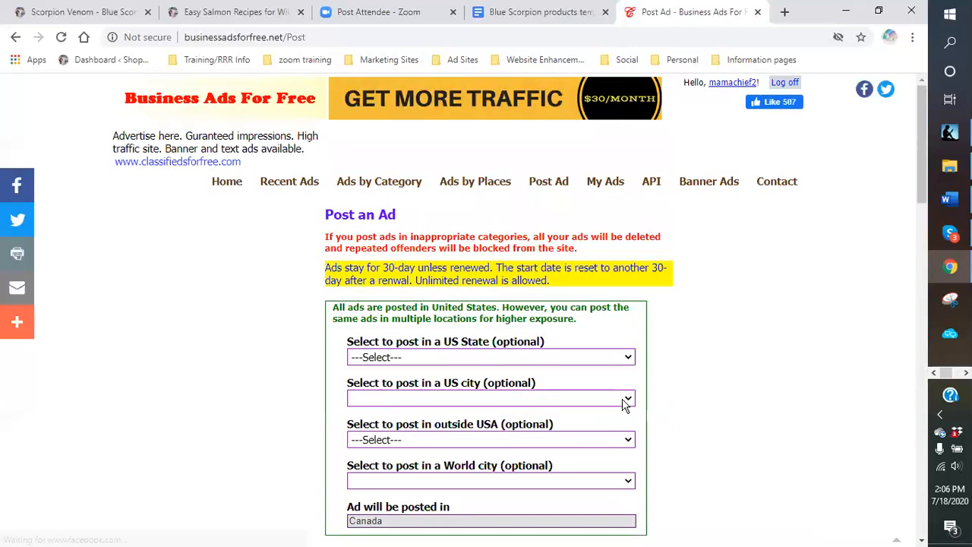
- Post another copy to Carribean Islands and review the published ad
scroll(550, 346, "down", 2)
left_click(629, 298)
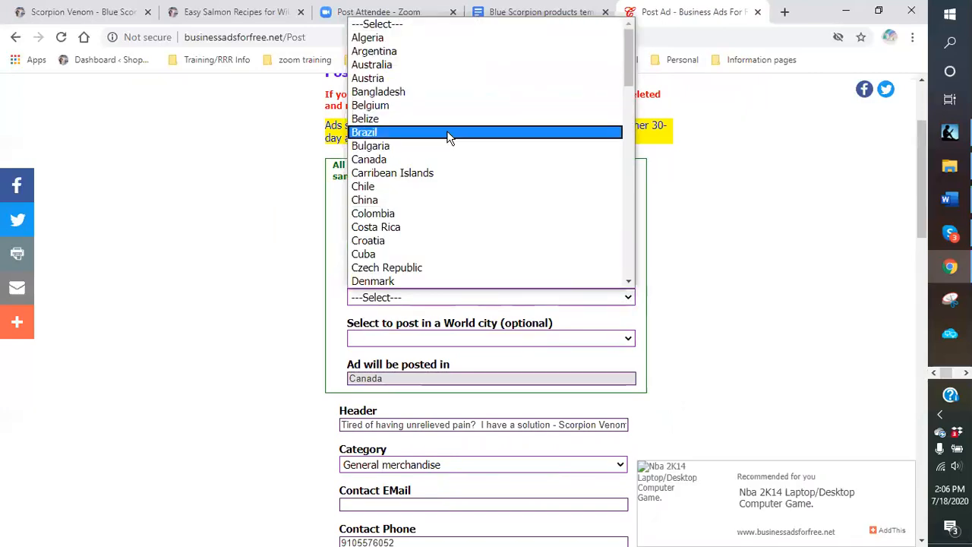
left_click(448, 174)
scroll(760, 369, "down", 7)
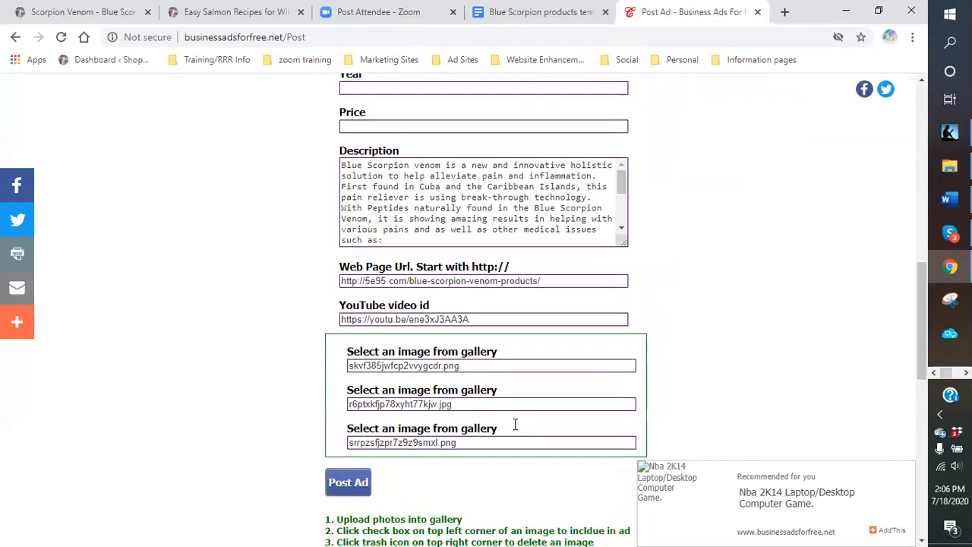
scroll(515, 425, "down", 1)
left_click(351, 414)
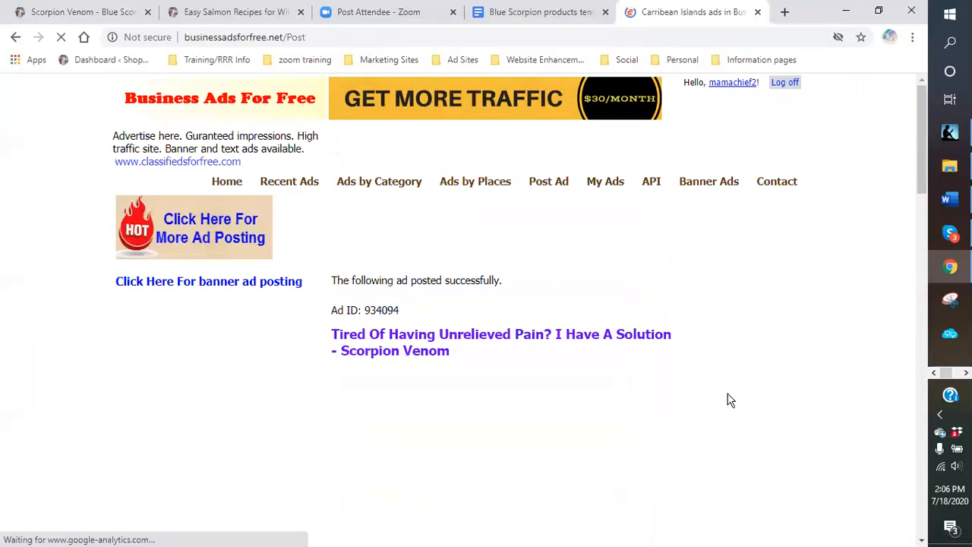
scroll(699, 387, "down", 7)
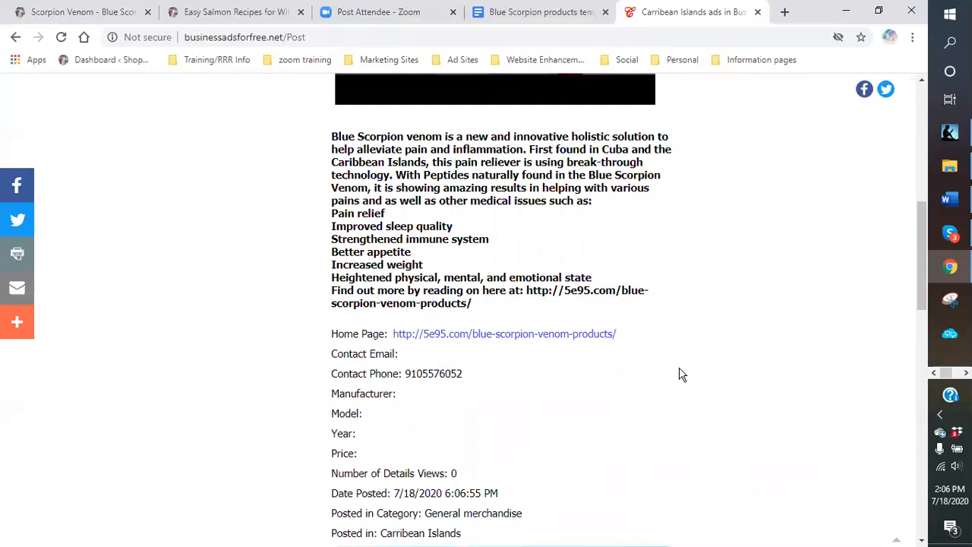
scroll(680, 375, "down", 10)
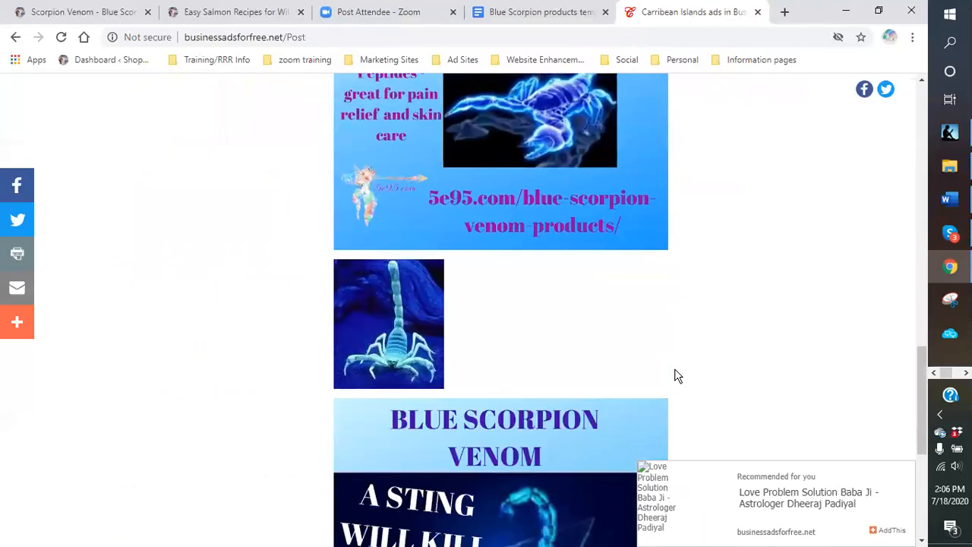
scroll(678, 376, "down", 2)
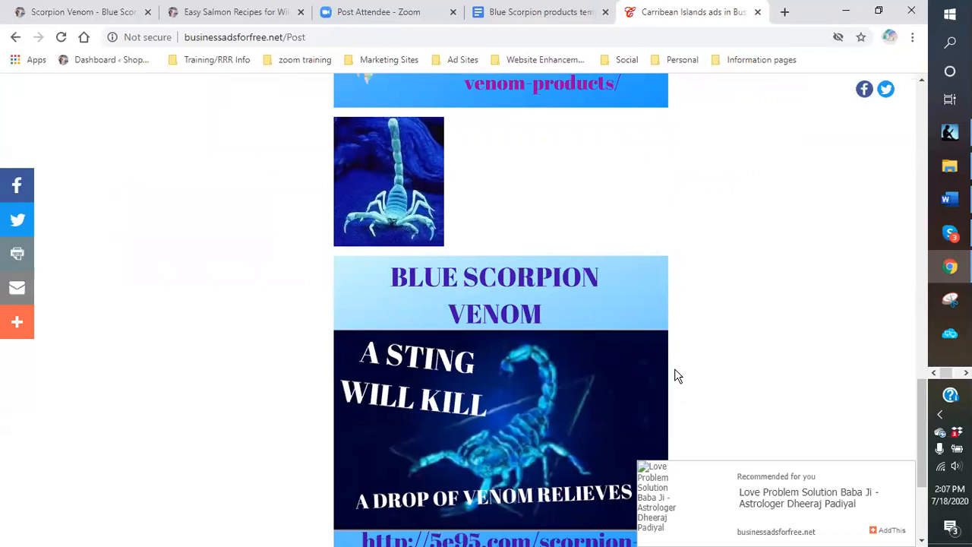
scroll(676, 375, "down", 3)
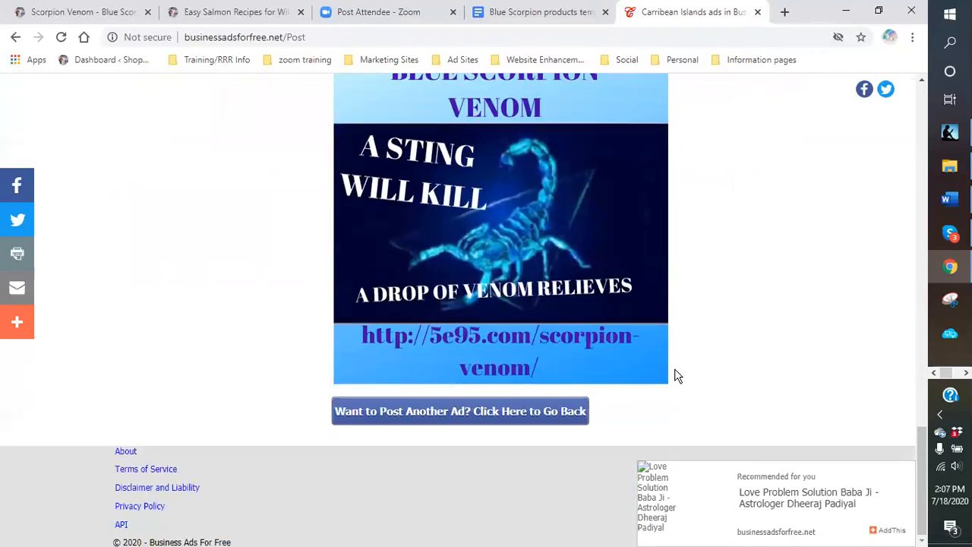
left_click(513, 418)
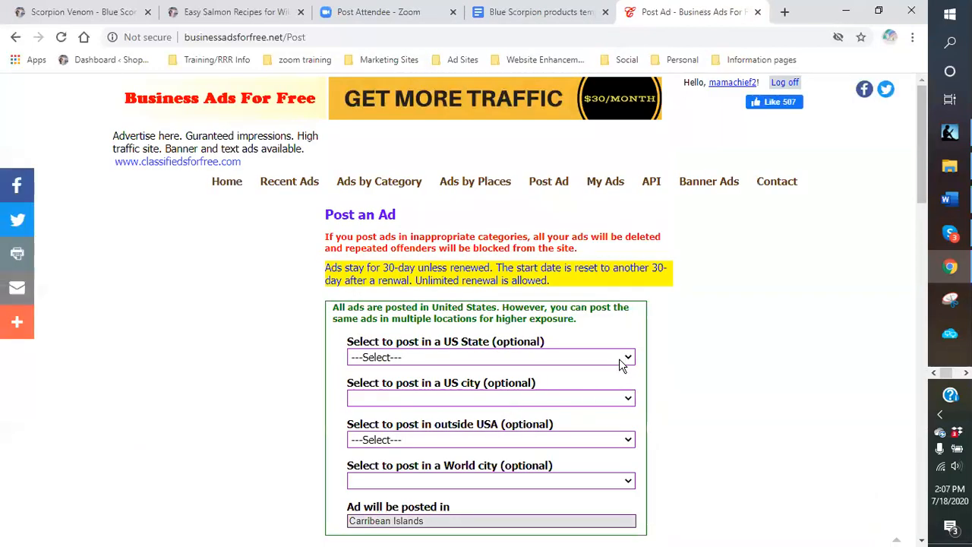
left_click(629, 358)
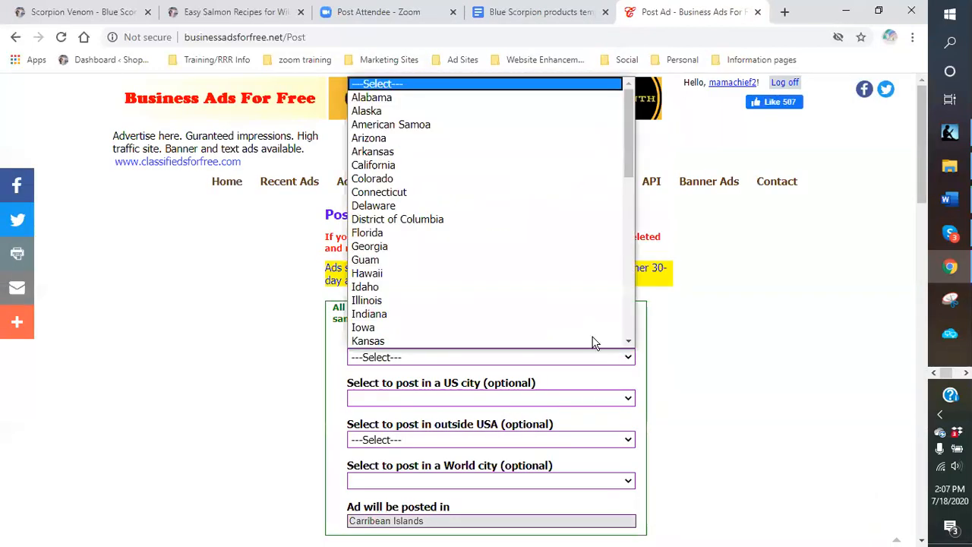
- Post the ad with US State Florida and city Ocala
left_click(386, 239)
scroll(675, 393, "down", 2)
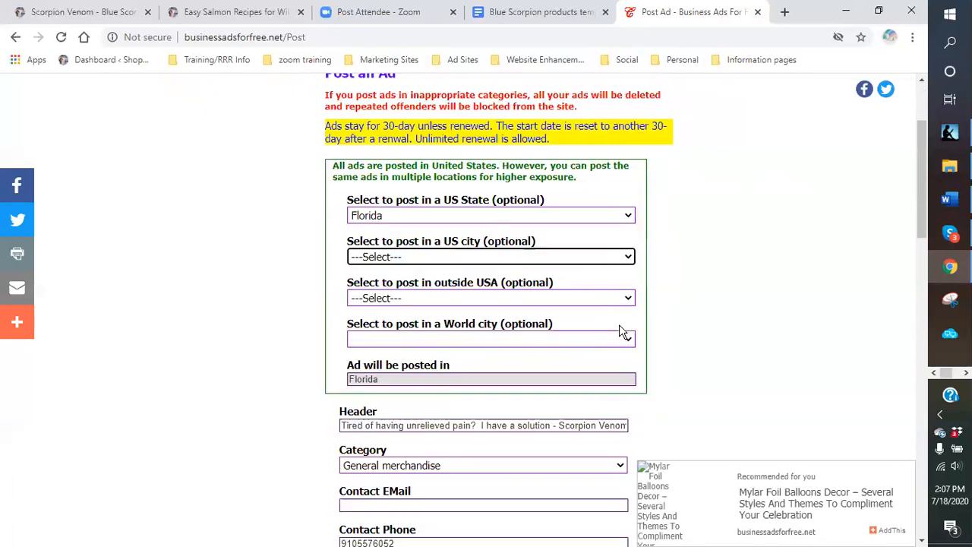
left_click(628, 256)
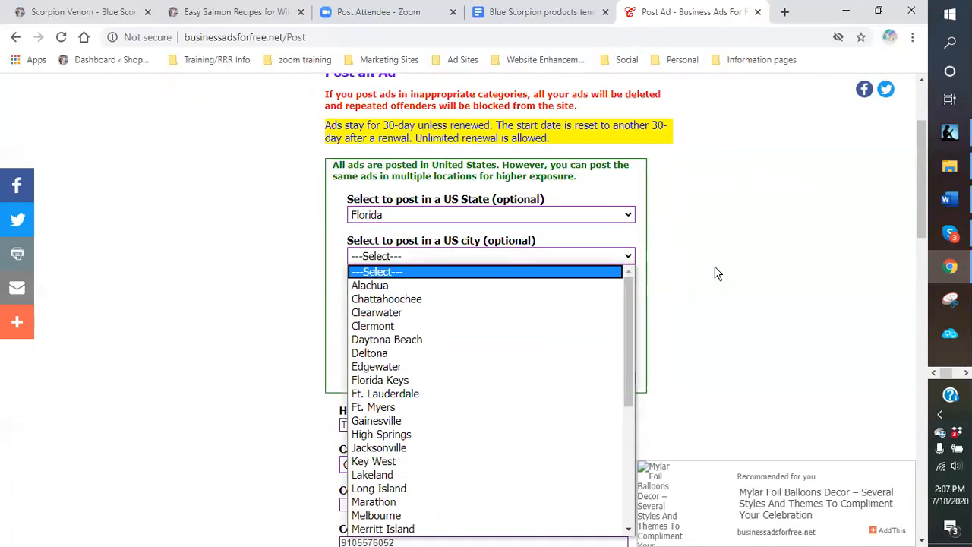
scroll(717, 273, "down", 2)
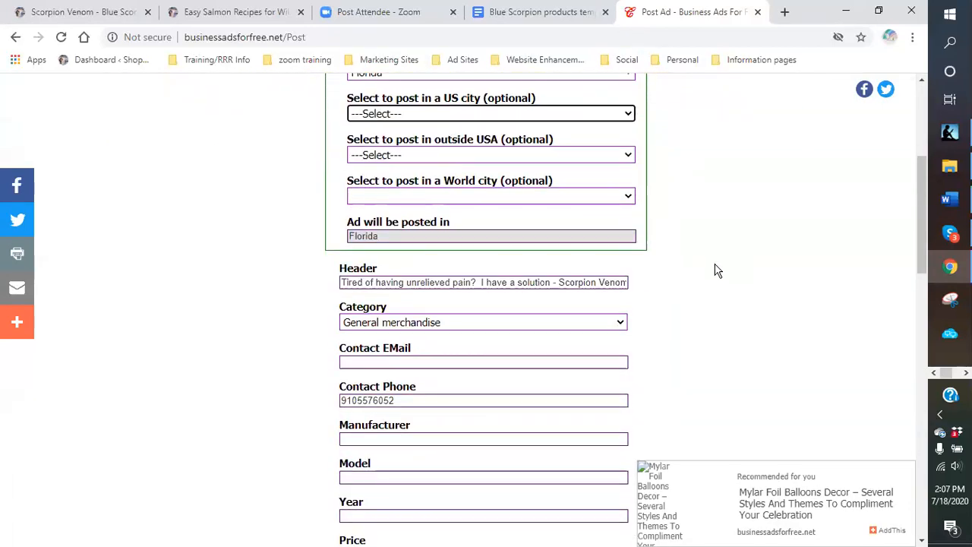
left_click(626, 118)
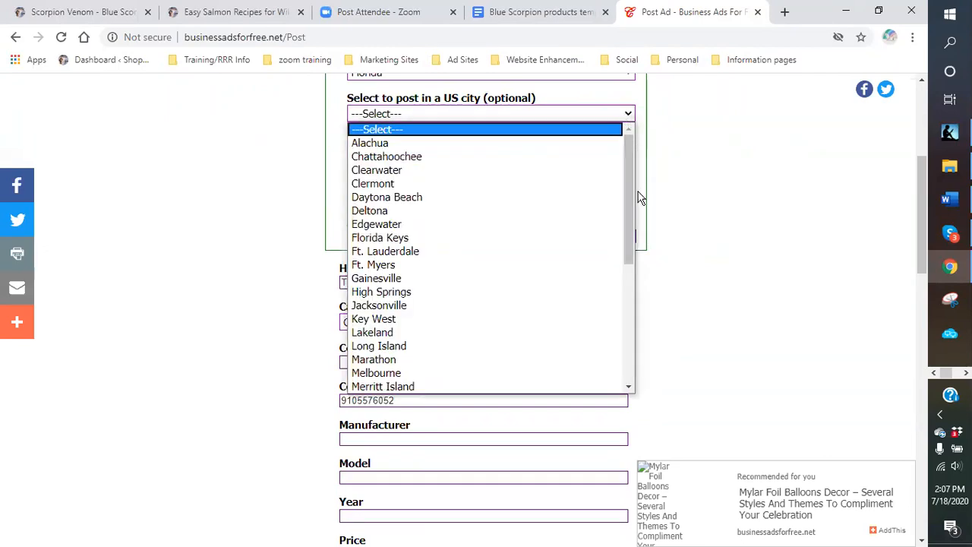
scroll(618, 212, "down", 4)
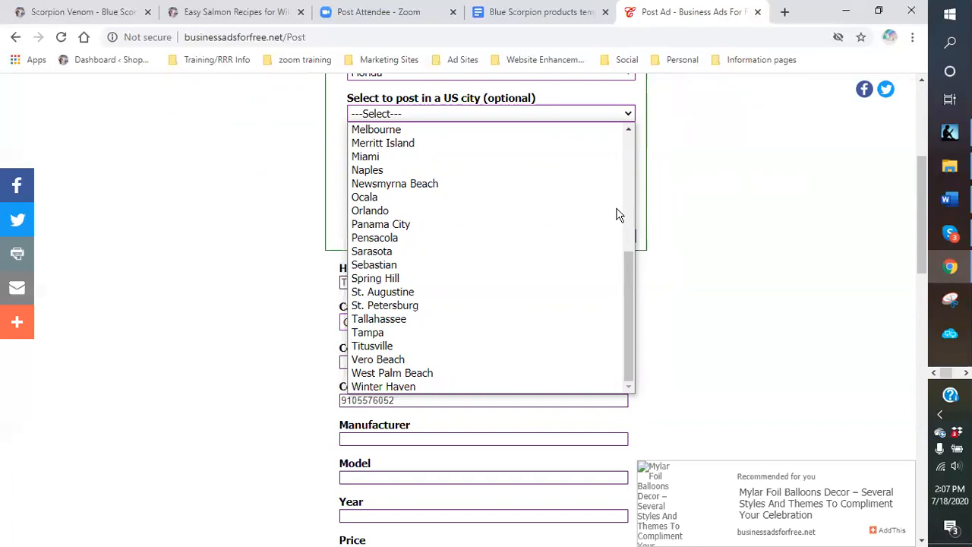
left_click(403, 196)
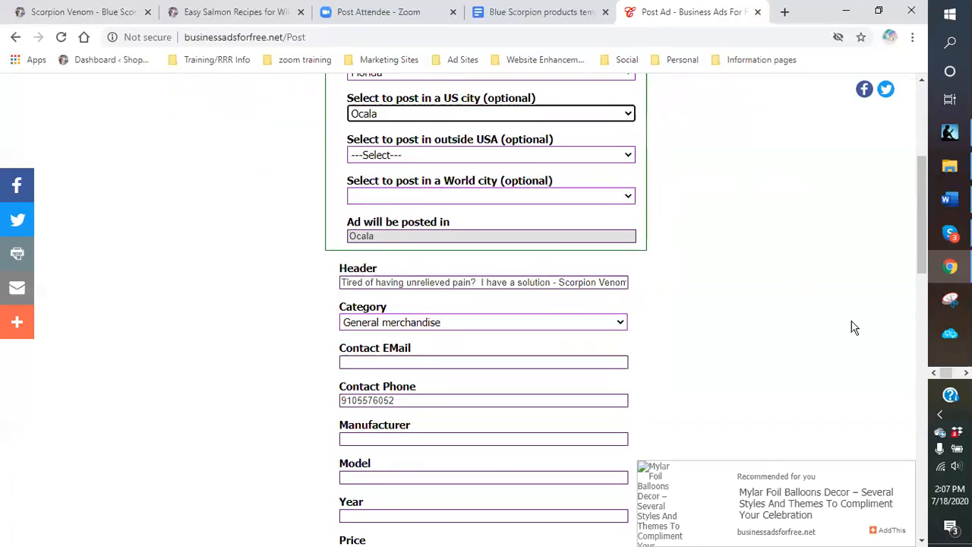
scroll(750, 311, "down", 9)
left_click(346, 270)
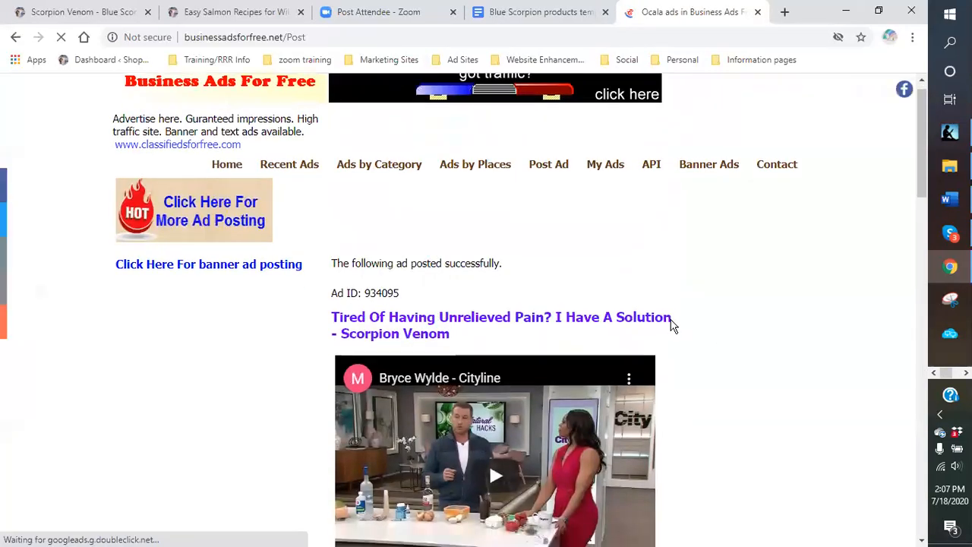
scroll(672, 325, "down", 10)
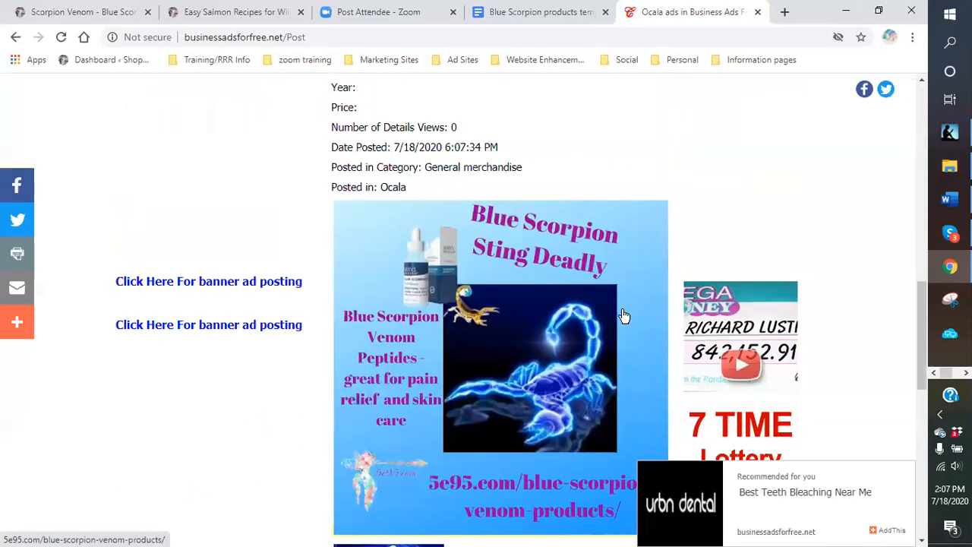
scroll(623, 315, "down", 8)
left_click(517, 422)
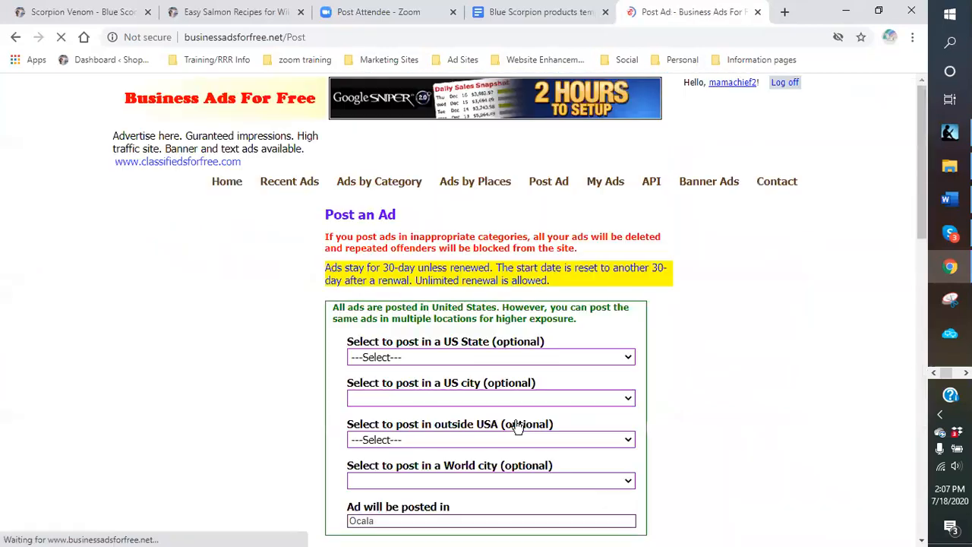
- Post another copy with US State Florida and city Gainesville
scroll(593, 327, "down", 2)
left_click(627, 216)
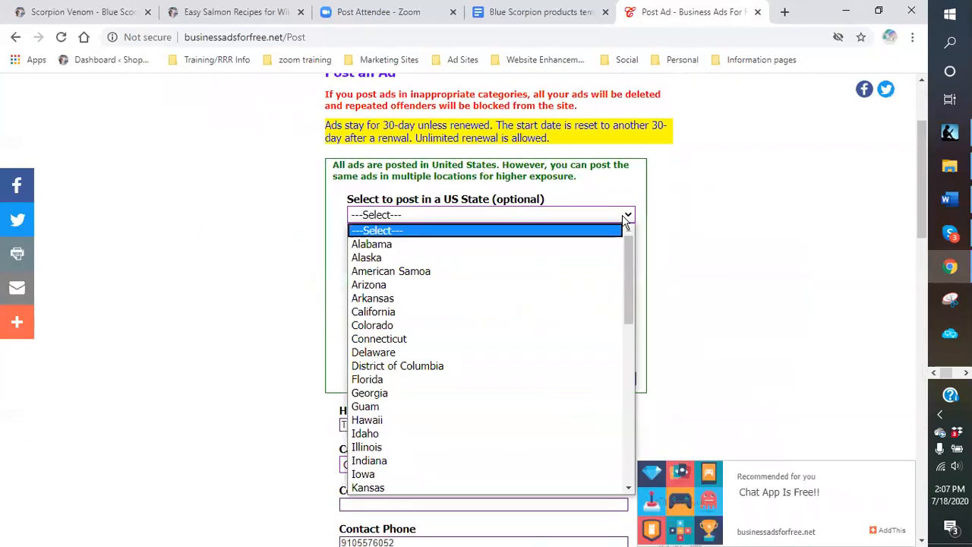
left_click(422, 379)
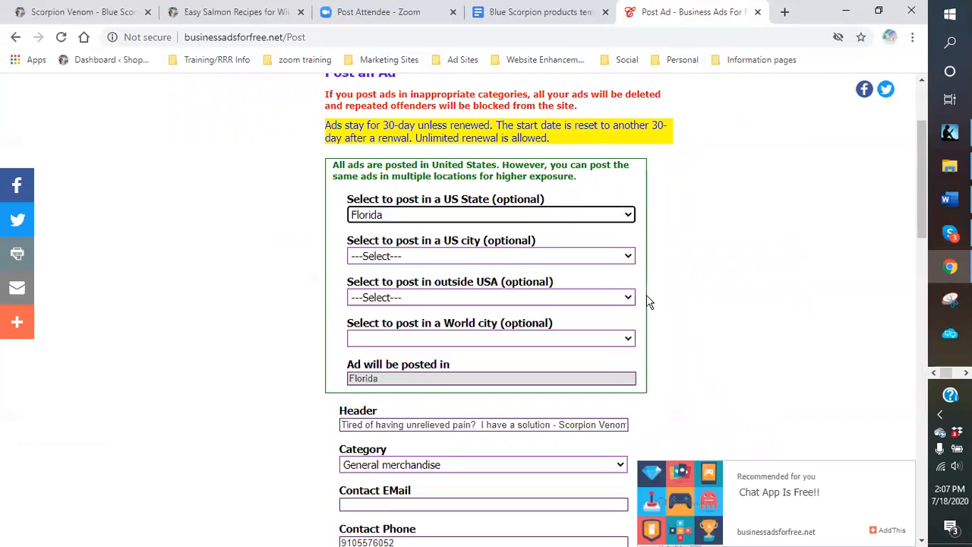
left_click(629, 258)
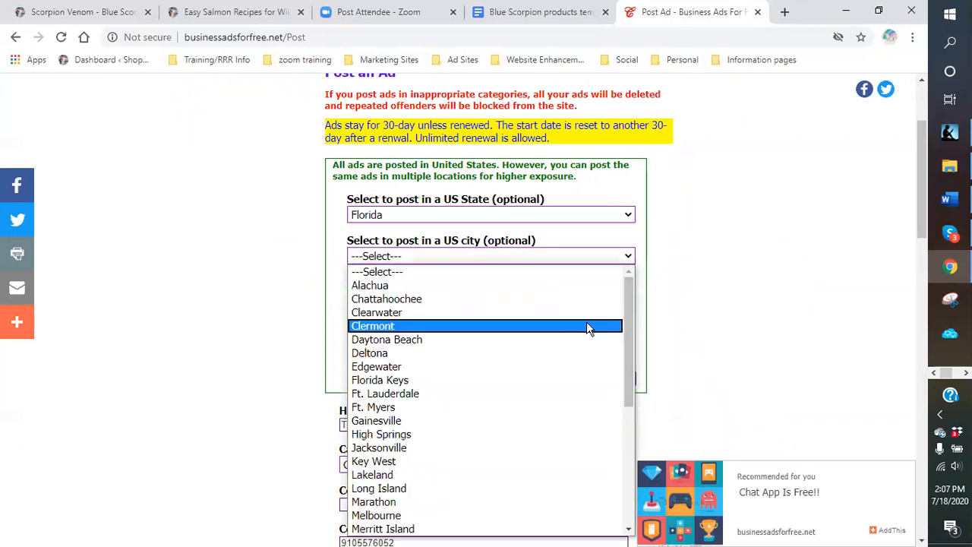
scroll(586, 320, "down", 3)
scroll(586, 318, "up", 3)
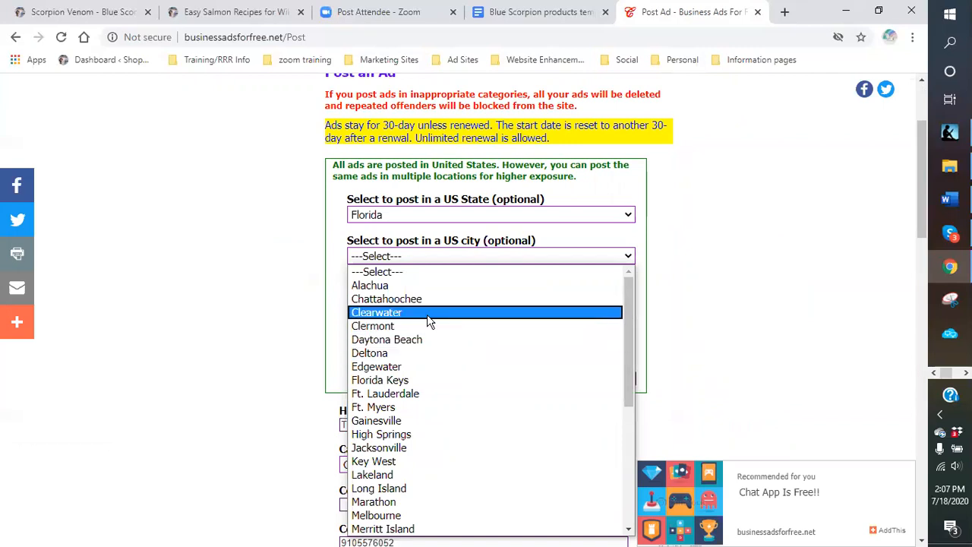
left_click(464, 418)
scroll(778, 384, "down", 6)
scroll(726, 354, "down", 5)
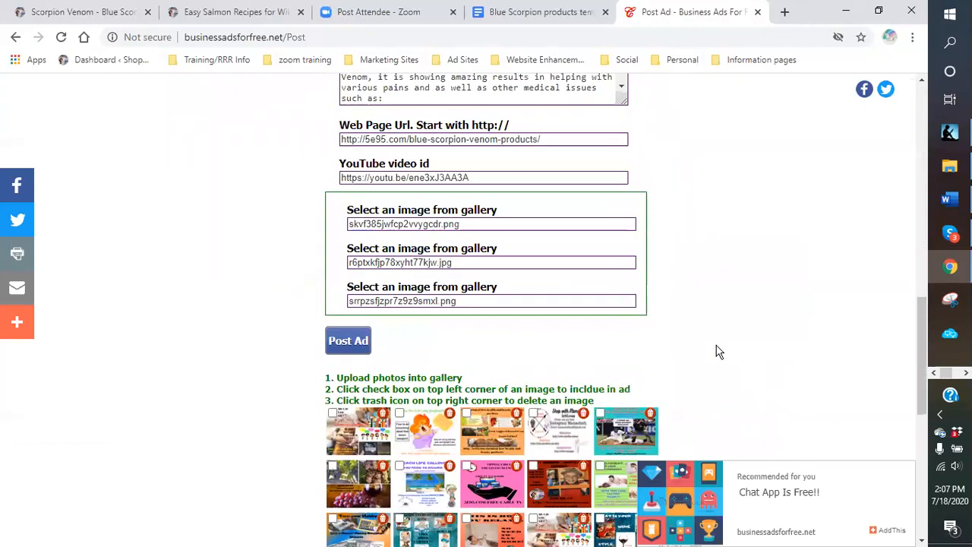
left_click(350, 272)
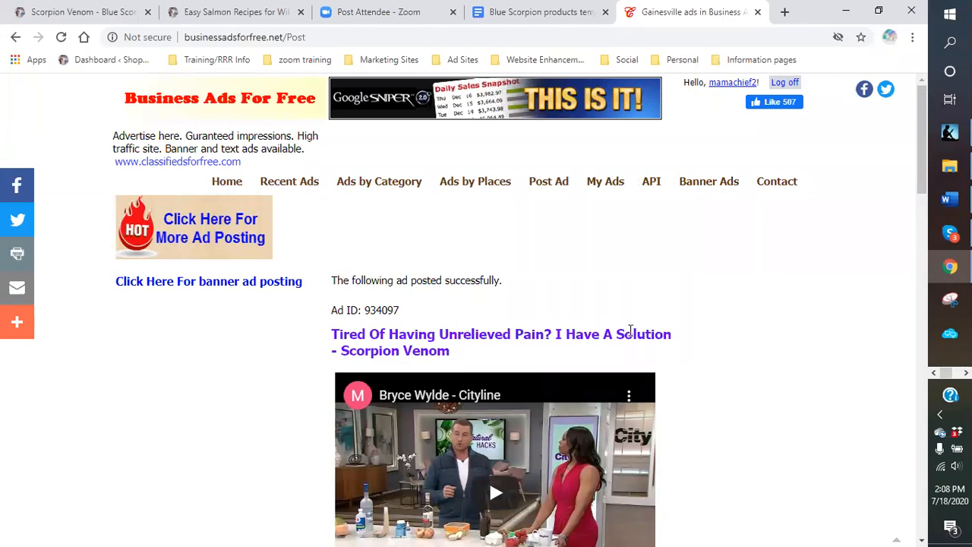
scroll(757, 351, "down", 5)
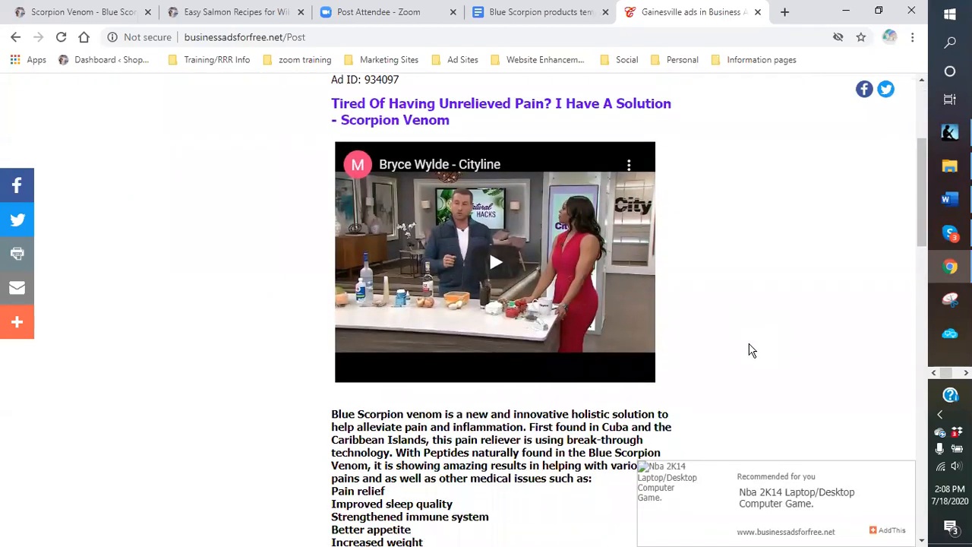
scroll(729, 345, "down", 2)
scroll(722, 341, "up", 5)
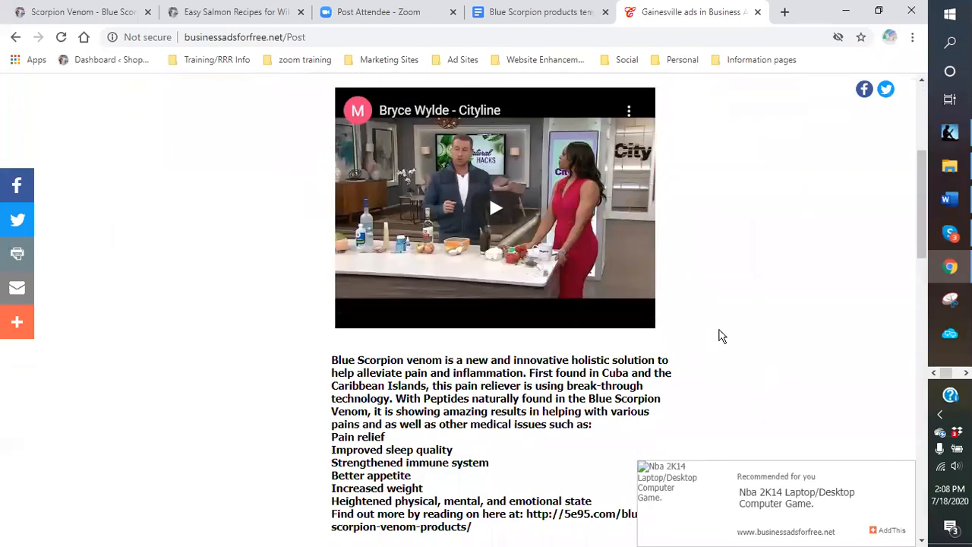
scroll(592, 269, "up", 3)
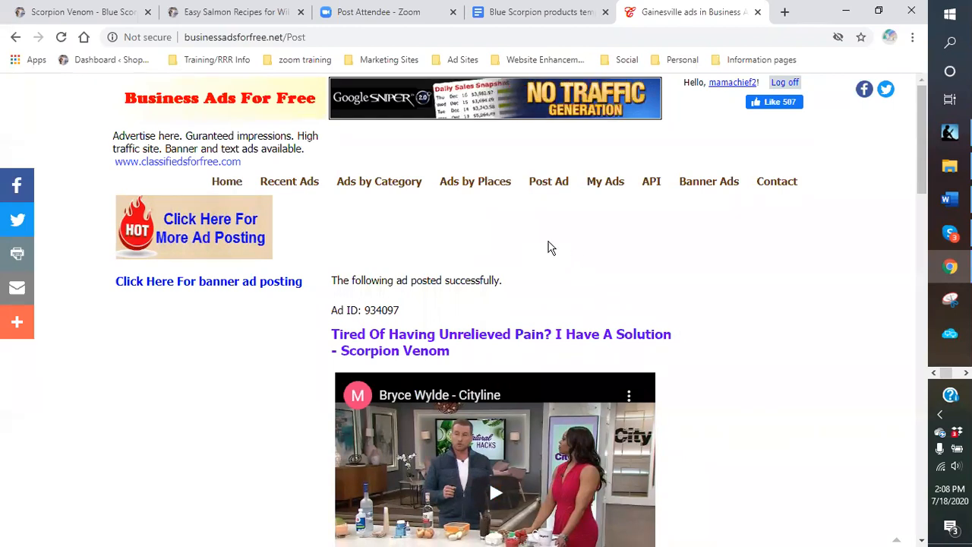
left_click(600, 186)
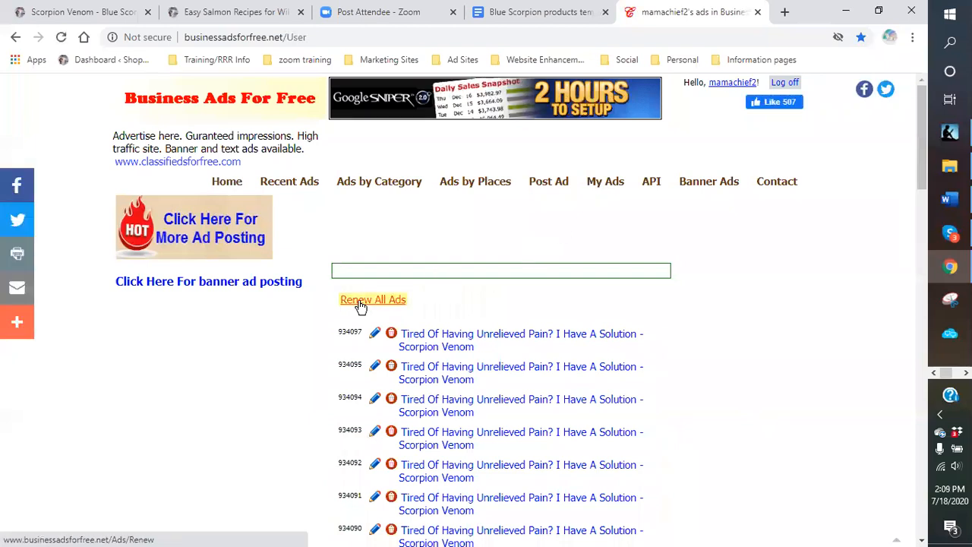
- Renew all 1230 ads, then go to ClassifiedAds.com Your Stuff from the Ad Sites bookmarks
left_click(362, 304)
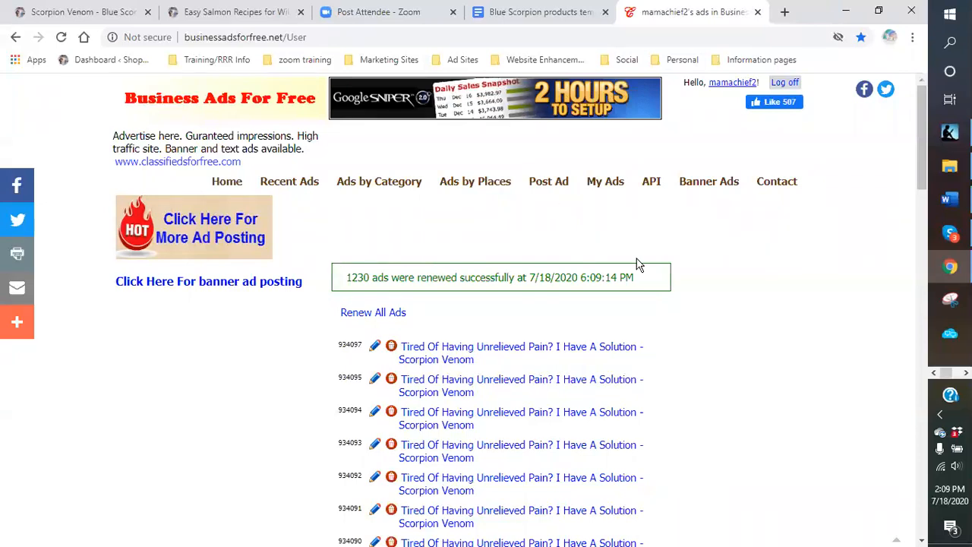
left_click(461, 60)
left_click(489, 105)
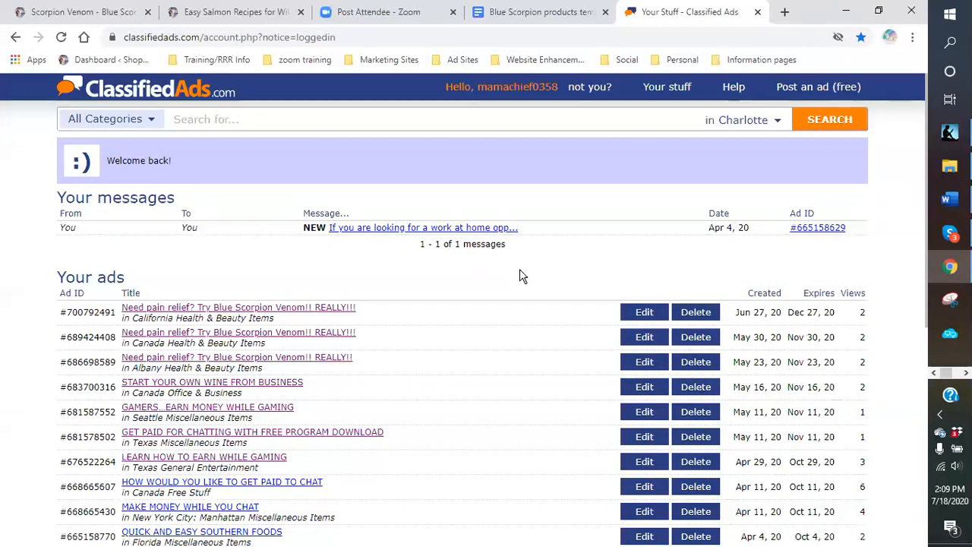
- Page to ads 31–40 and renew the British Columbia wine club ad for 3 Months
scroll(518, 279, "down", 2)
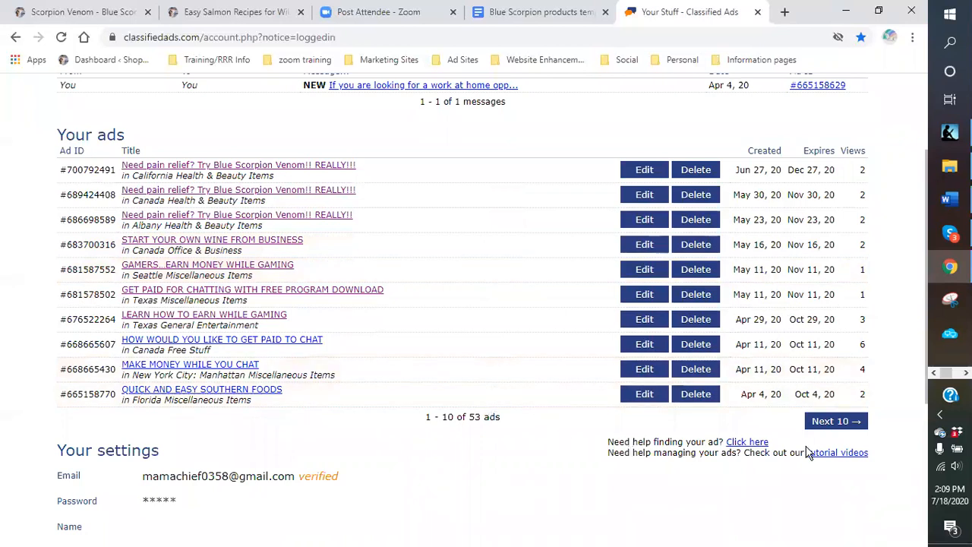
left_click(828, 430)
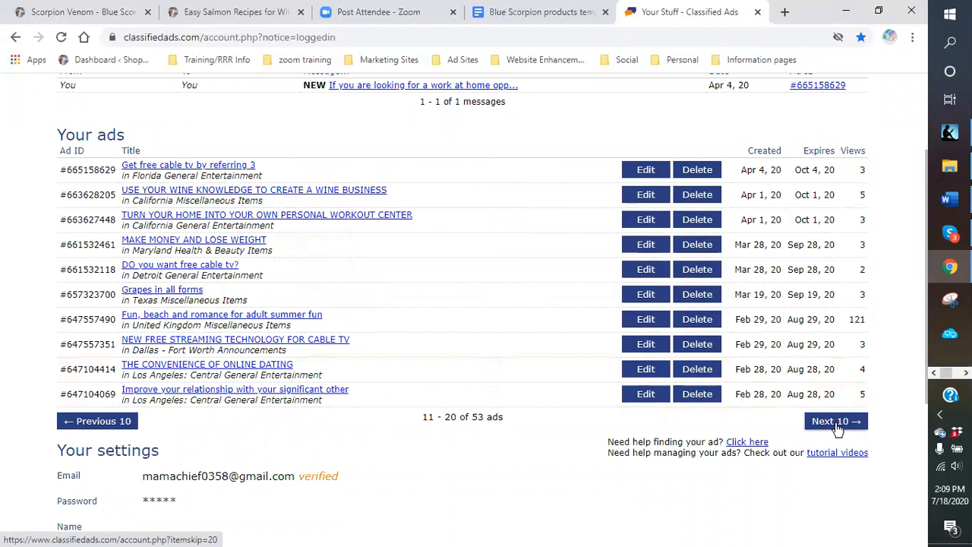
left_click(835, 426)
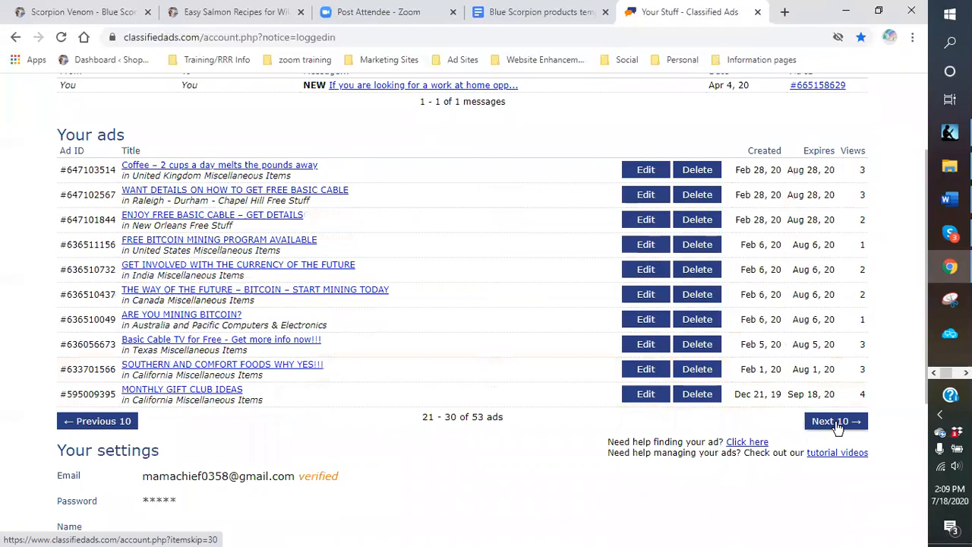
left_click(835, 427)
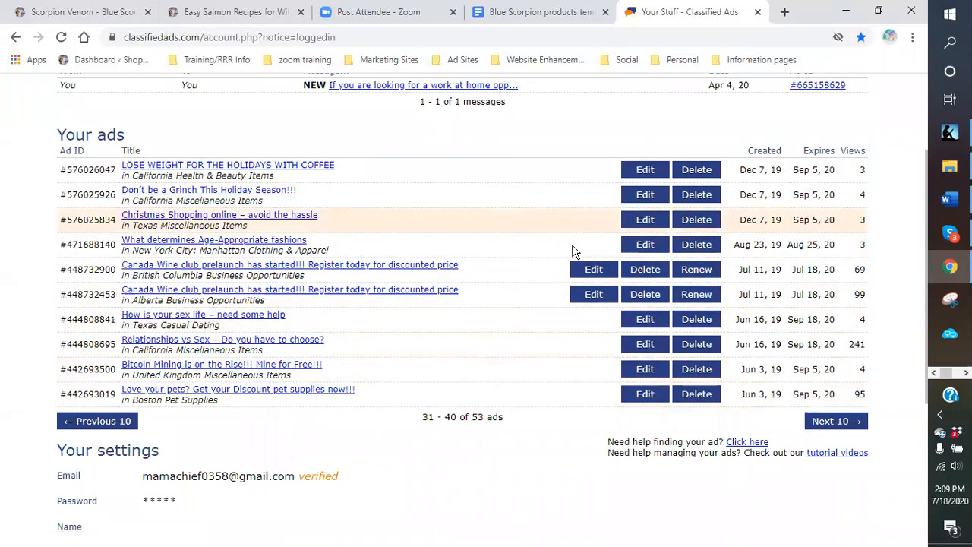
left_click(701, 275)
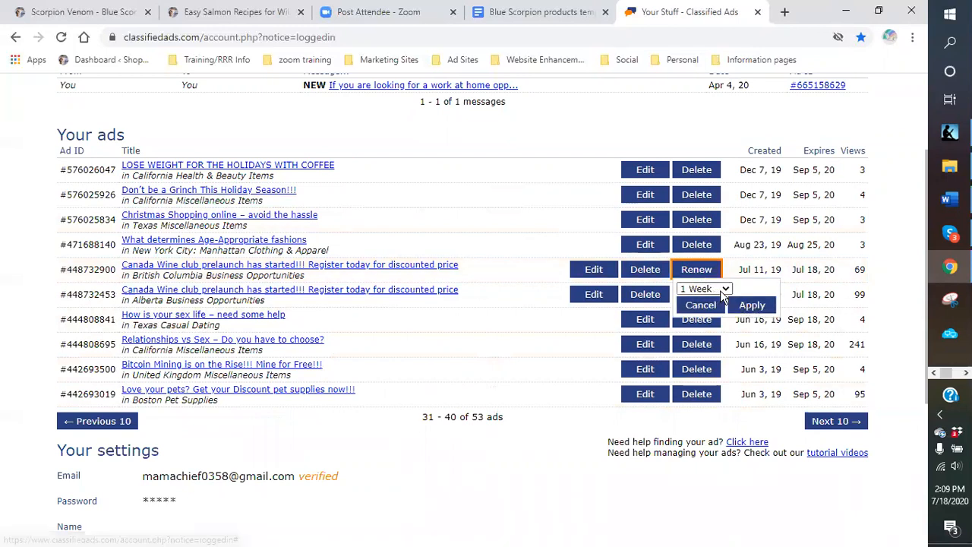
left_click(726, 289)
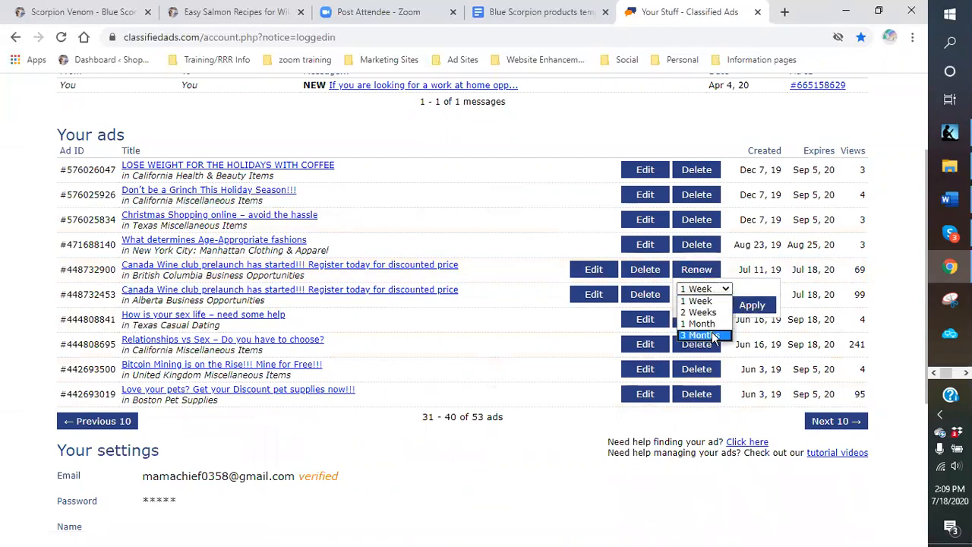
left_click(713, 335)
left_click(752, 305)
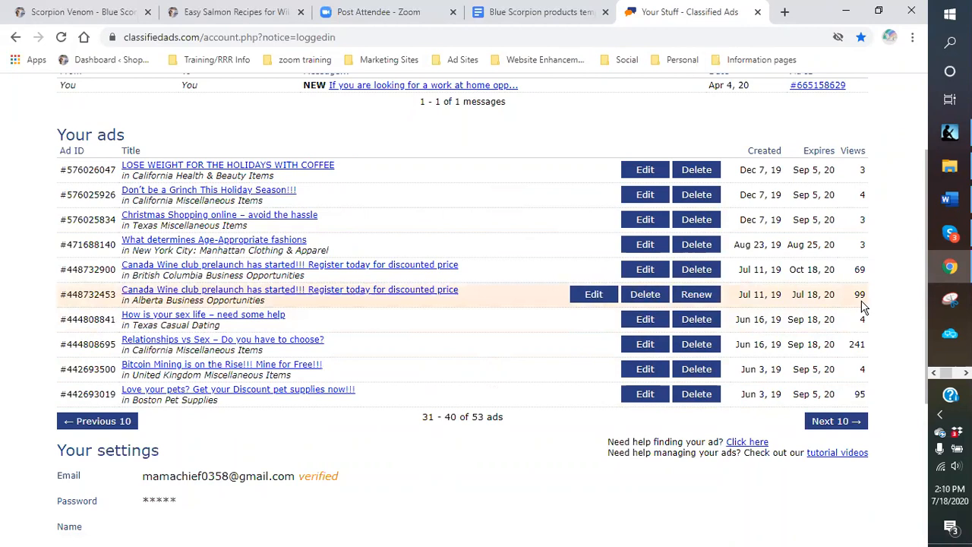
- Renew the Alberta wine club ad for 3 Months, then page to ads 51–53
left_click(701, 298)
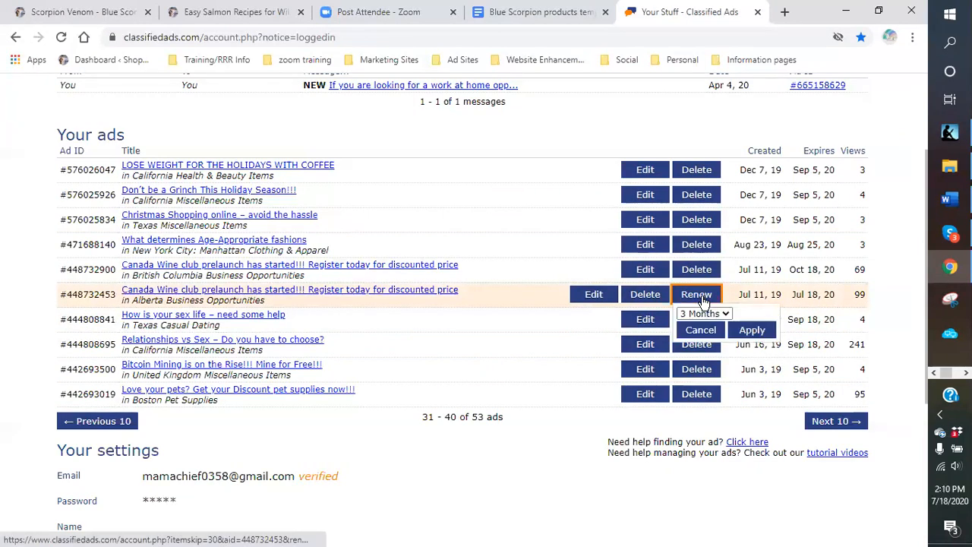
left_click(750, 331)
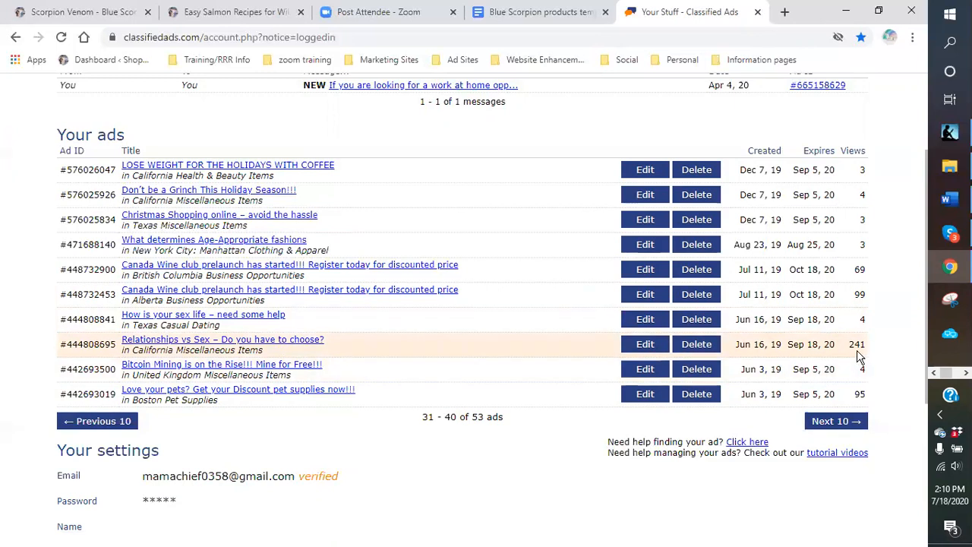
left_click(836, 421)
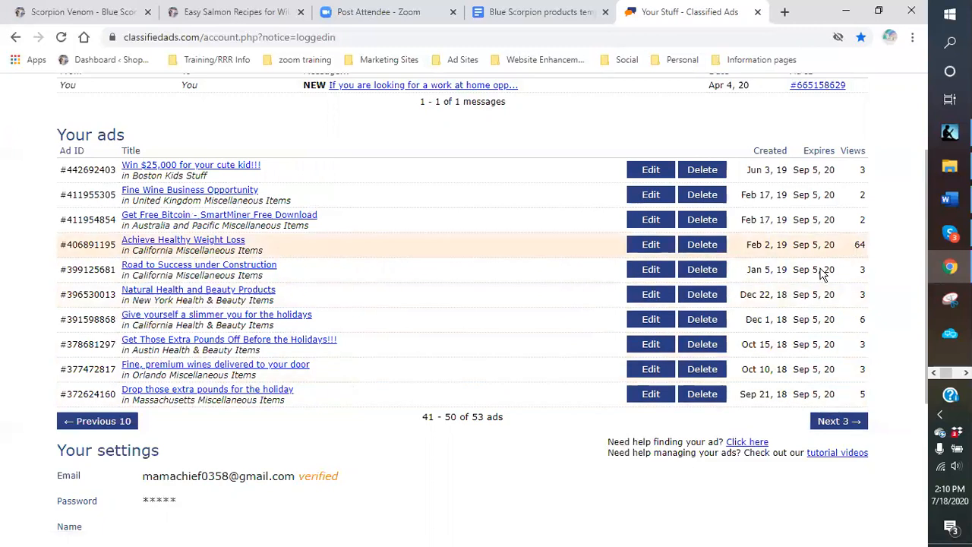
left_click(855, 423)
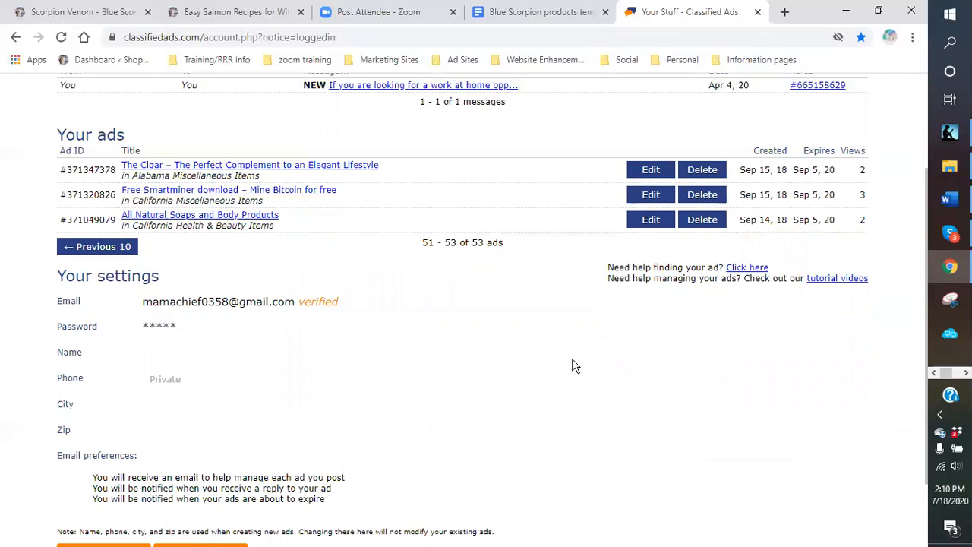
scroll(543, 357, "up", 2)
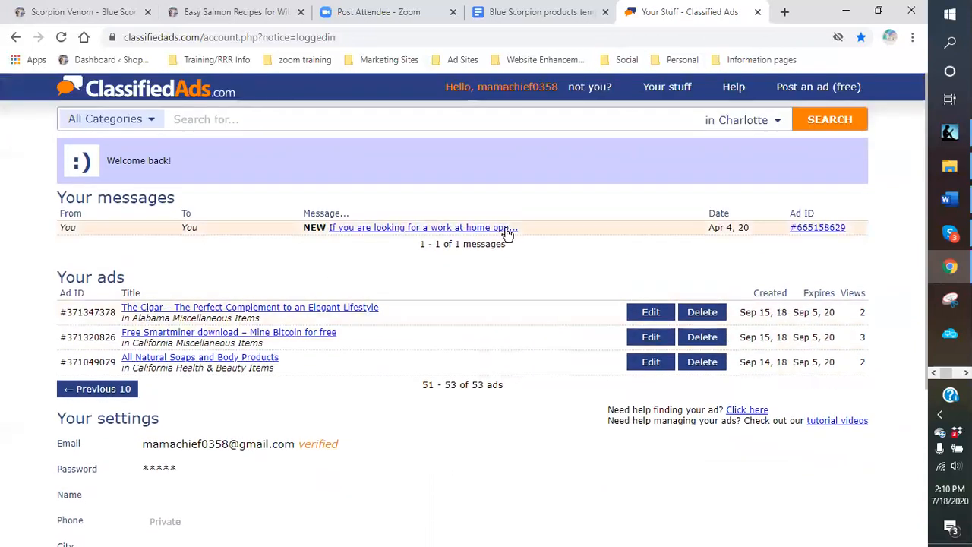
- Begin a Post an ad (free) form with category Items for Sale, subcategory Miscellaneous Items
left_click(799, 93)
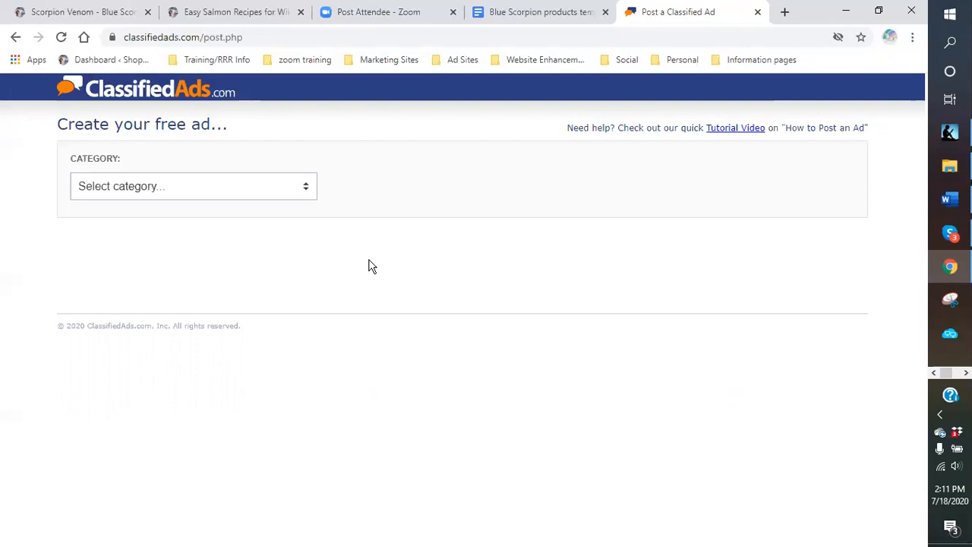
left_click(307, 194)
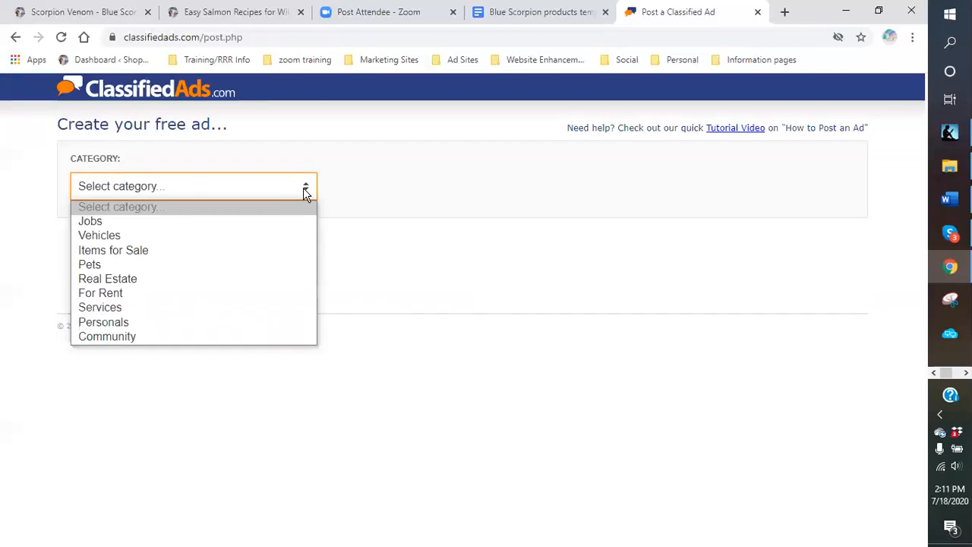
left_click(265, 251)
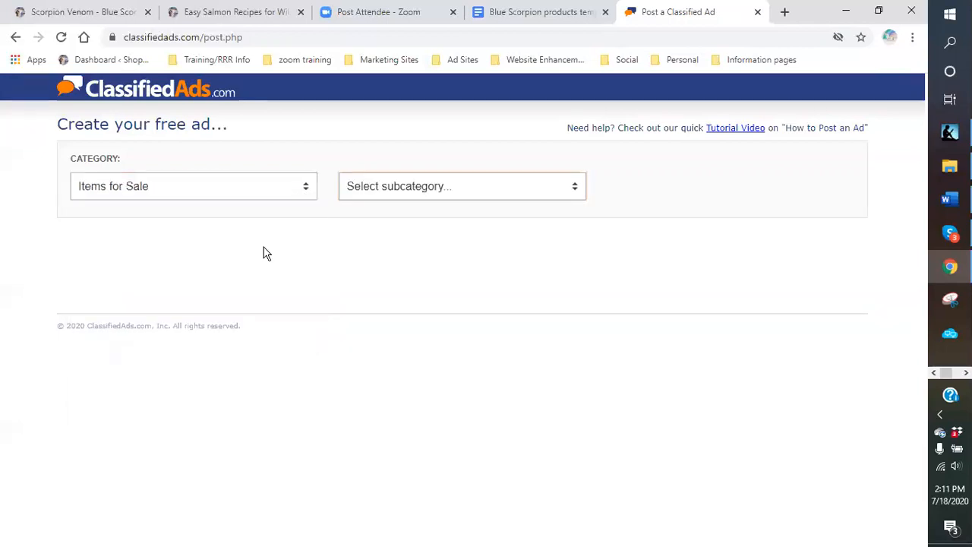
left_click(576, 189)
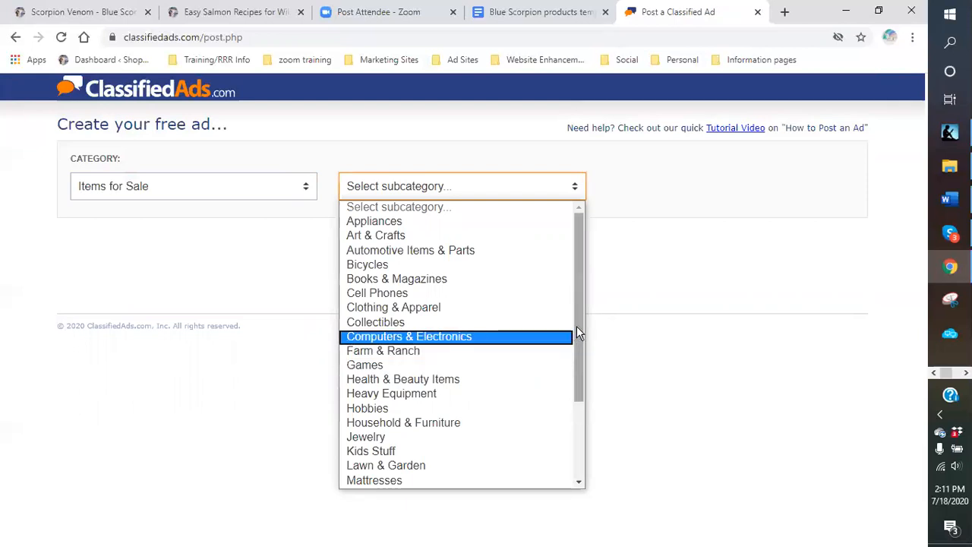
left_click_drag(576, 325, 575, 420)
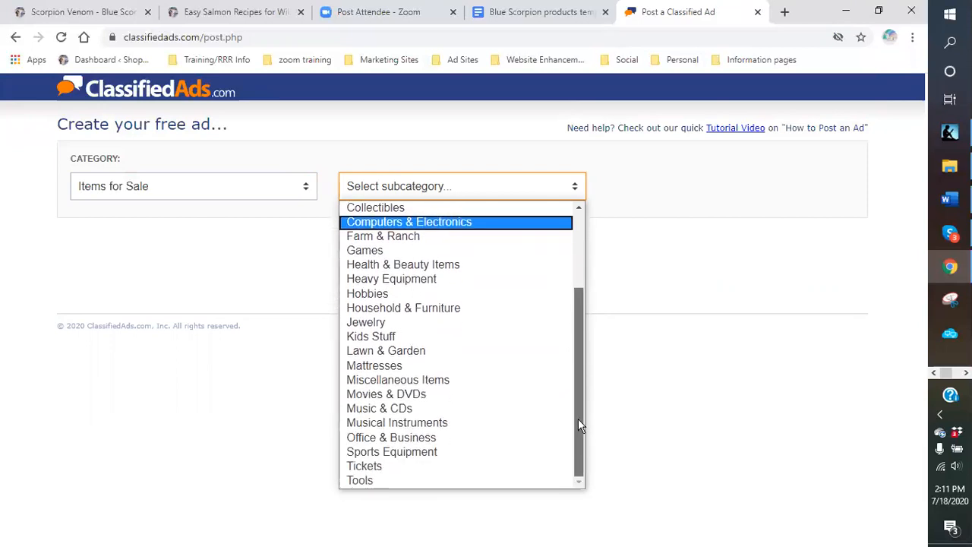
left_click(419, 382)
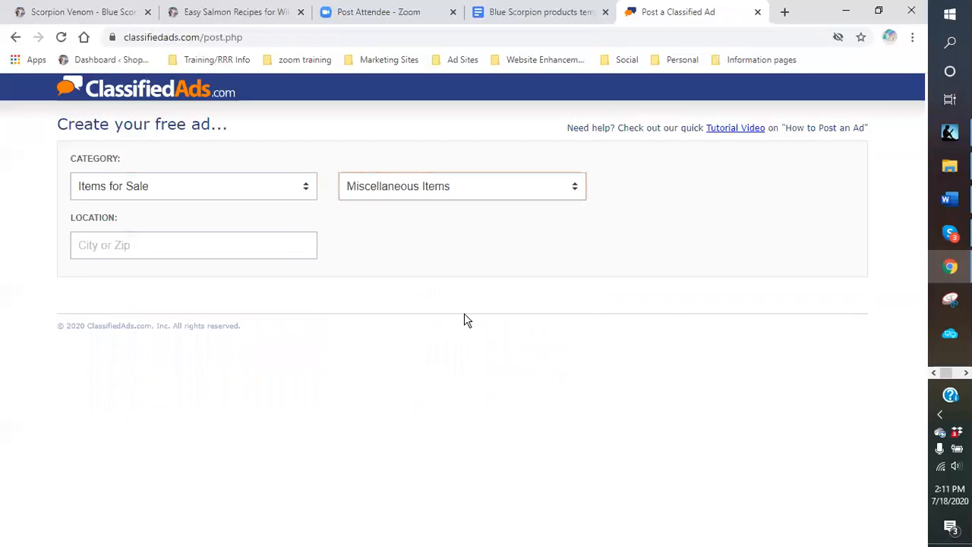
- Replace the ad location with 'united states' and pick the United States suggestion
left_click(139, 244)
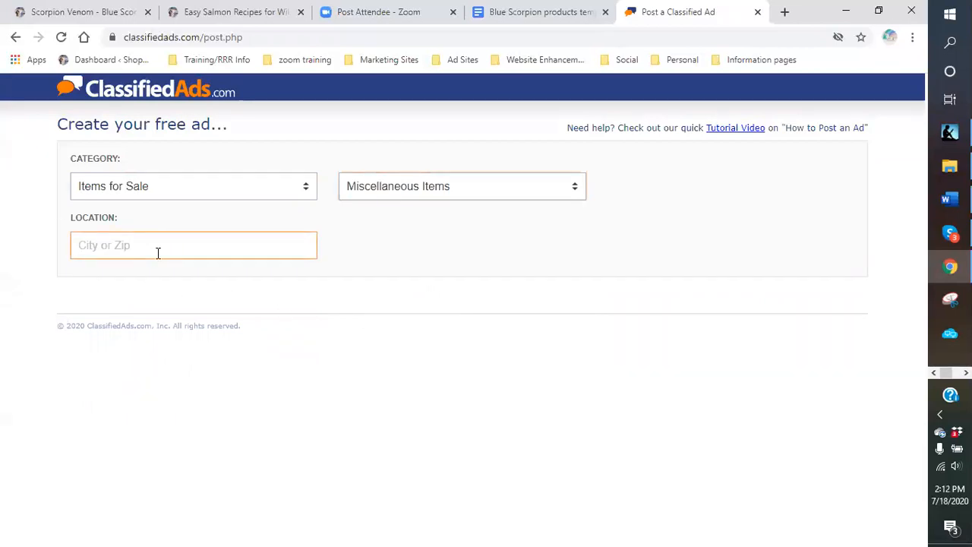
left_click(123, 247)
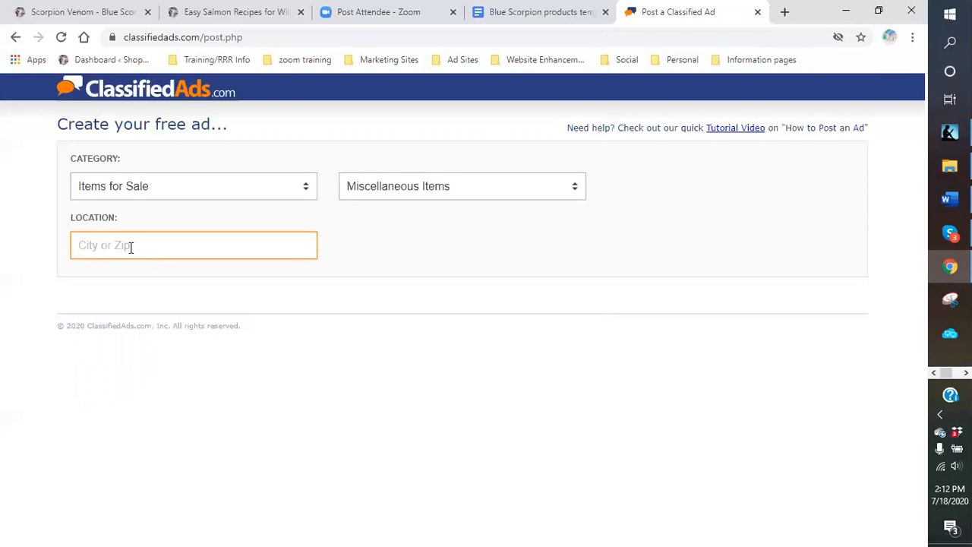
type("united state")
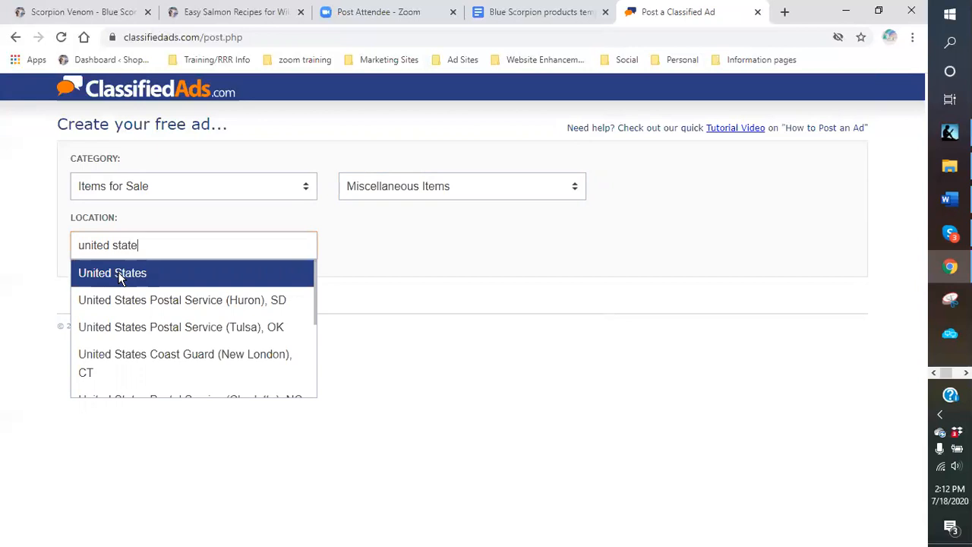
left_click_drag(140, 246, 43, 228)
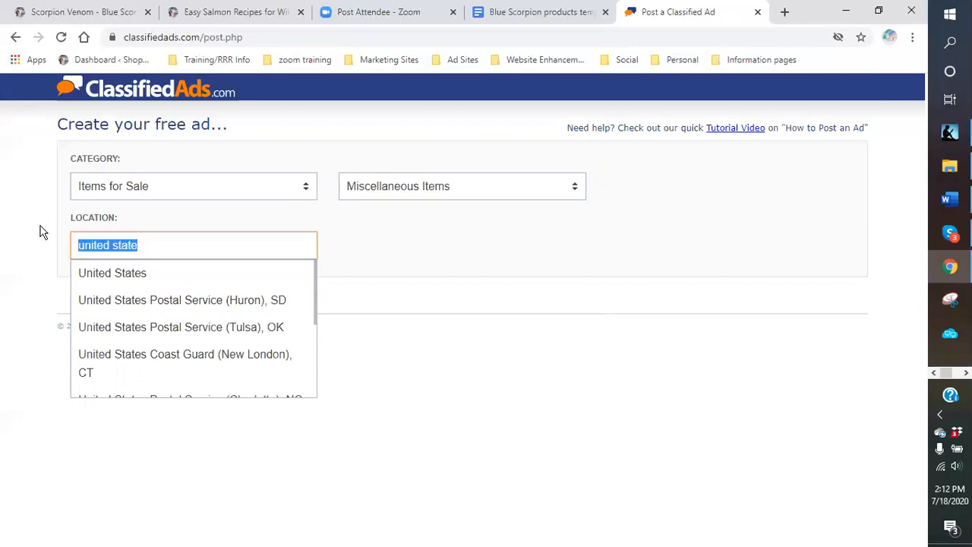
type("texas")
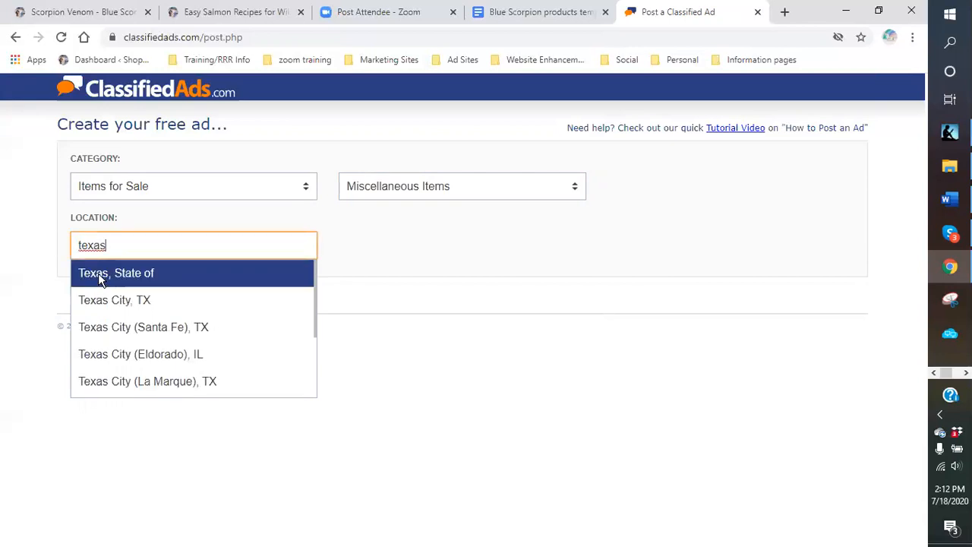
double_click(111, 246)
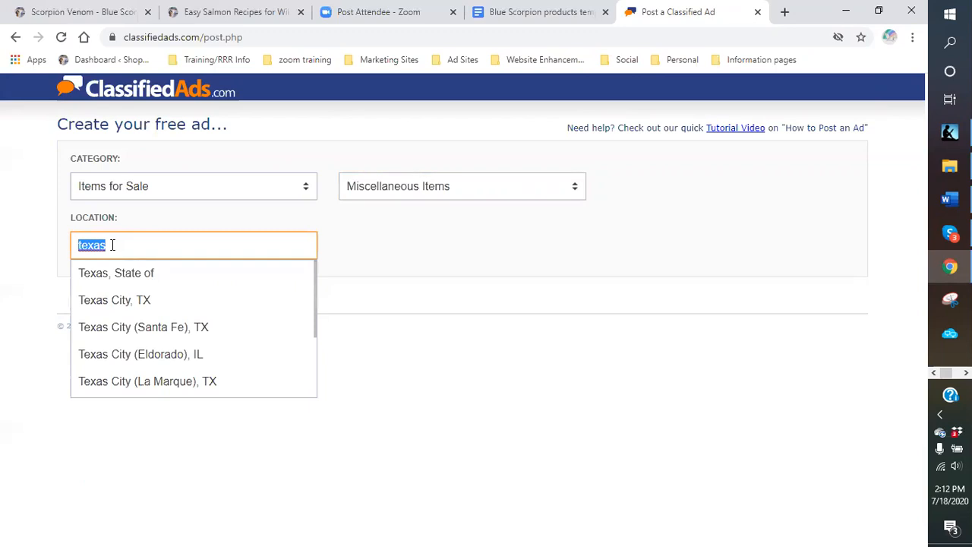
type("united states")
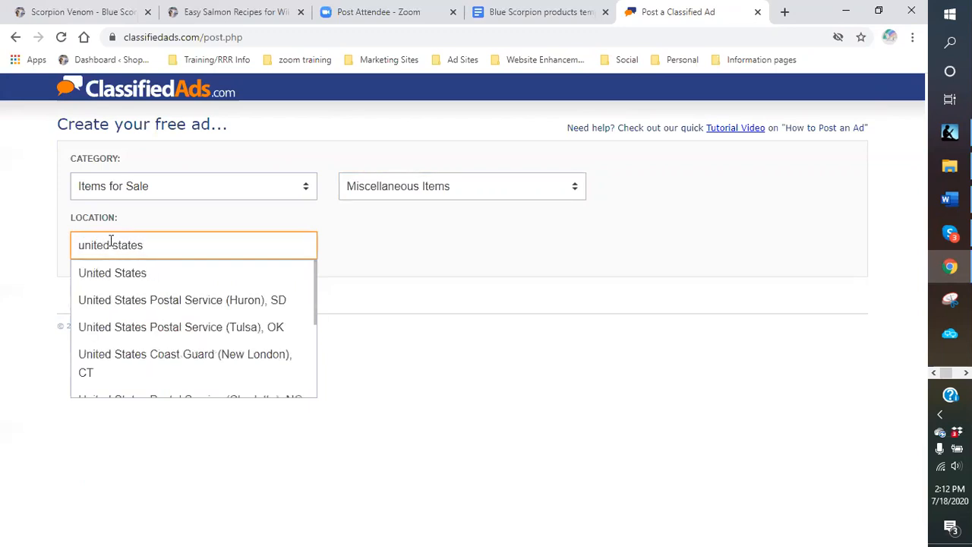
left_click(112, 278)
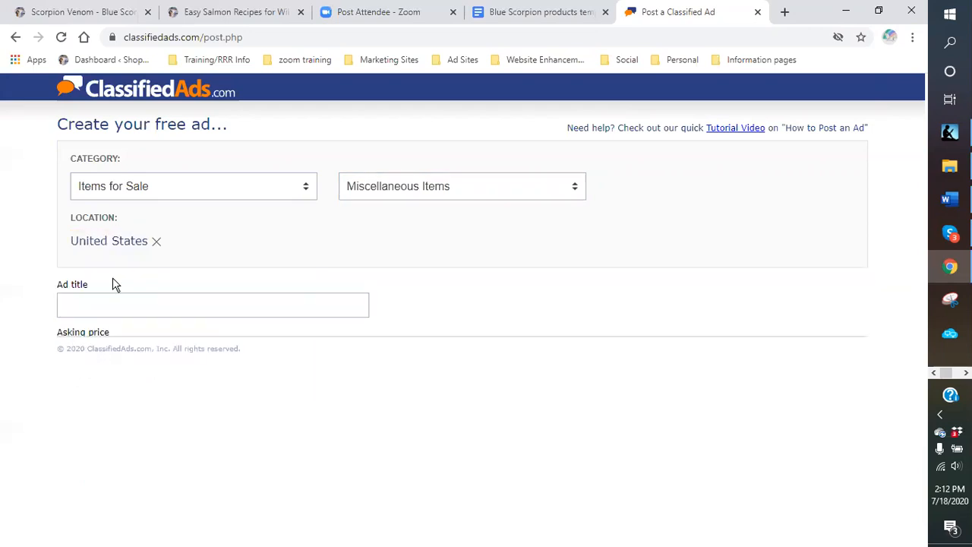
left_click(519, 13)
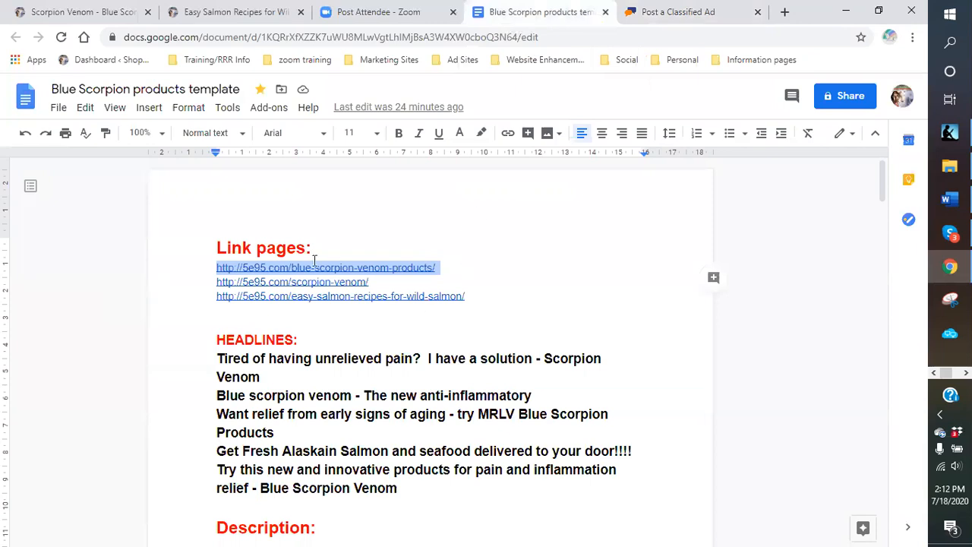
- Copy the 'Blue scorpion venom - The new anti-inflammatory' headline from Docs into the ad title
scroll(307, 364, "down", 1)
scroll(308, 368, "down", 1)
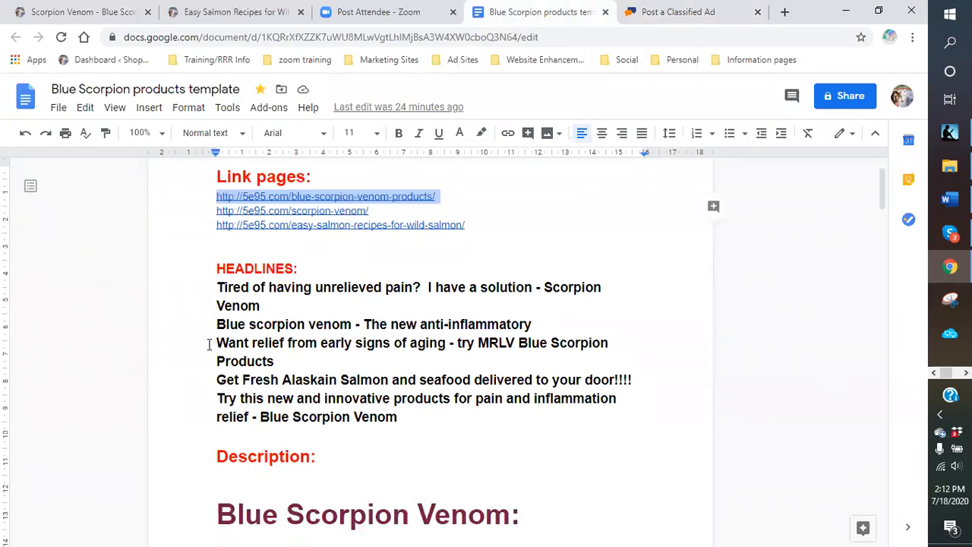
left_click_drag(266, 341, 549, 323)
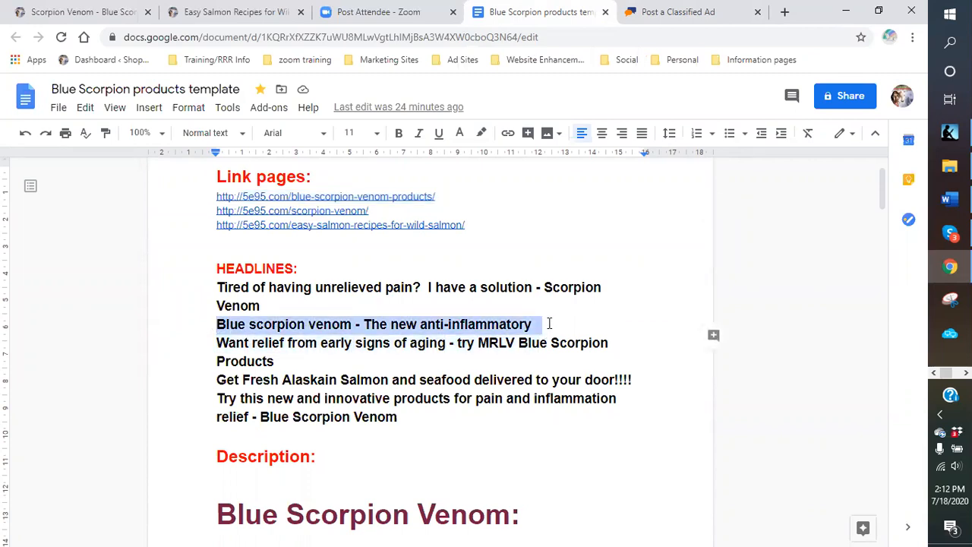
right_click(498, 327)
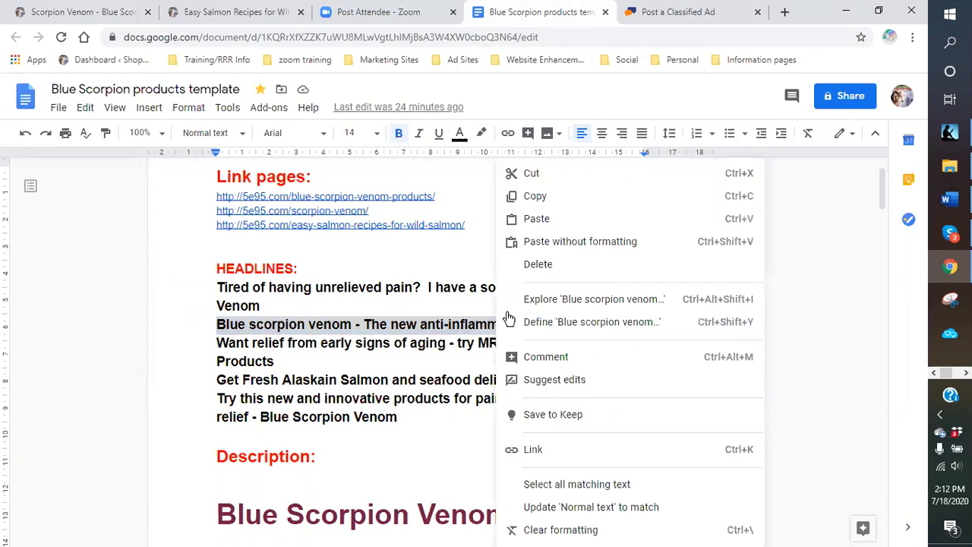
left_click(535, 197)
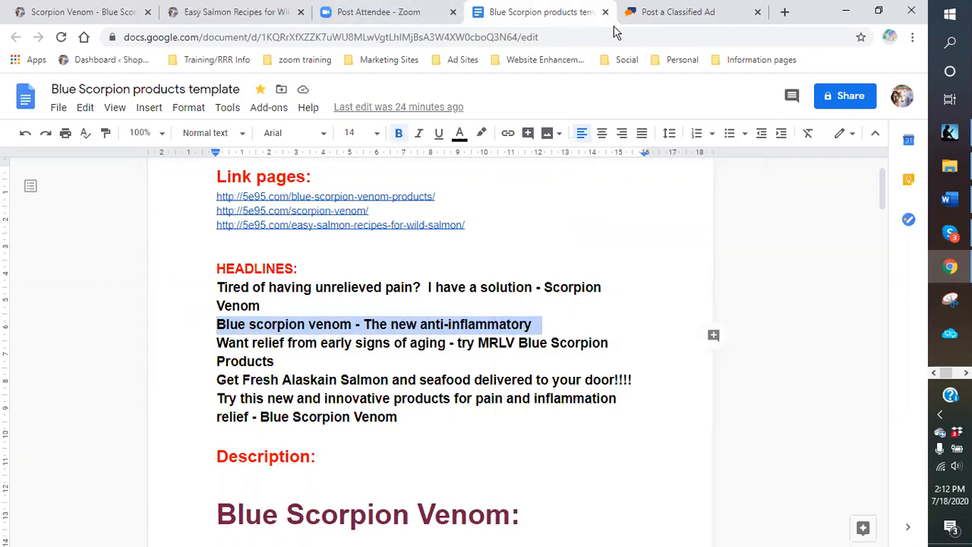
left_click(702, 14)
left_click(126, 299)
right_click(127, 300)
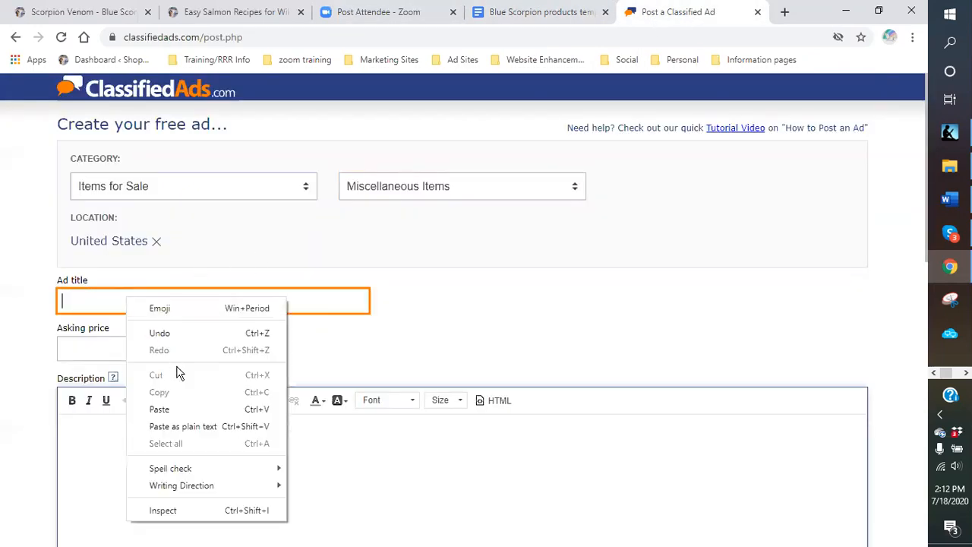
left_click(176, 415)
- Enter $129.95 as the asking price
left_click(85, 342)
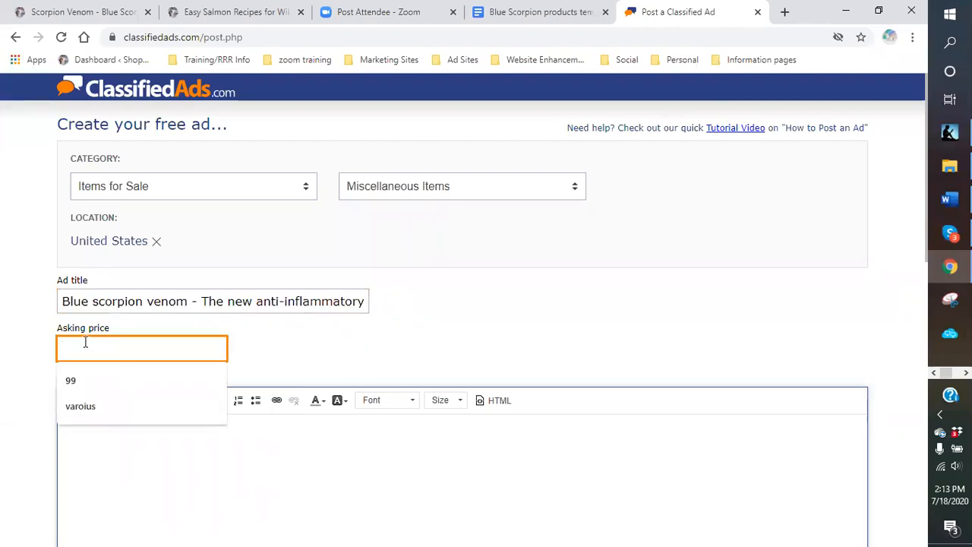
type("$129.95")
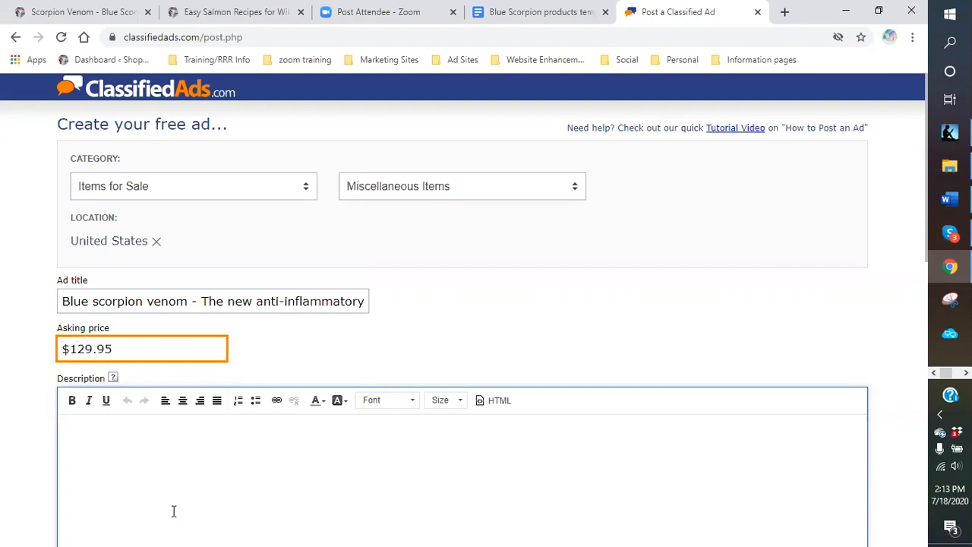
scroll(285, 358, "down", 2)
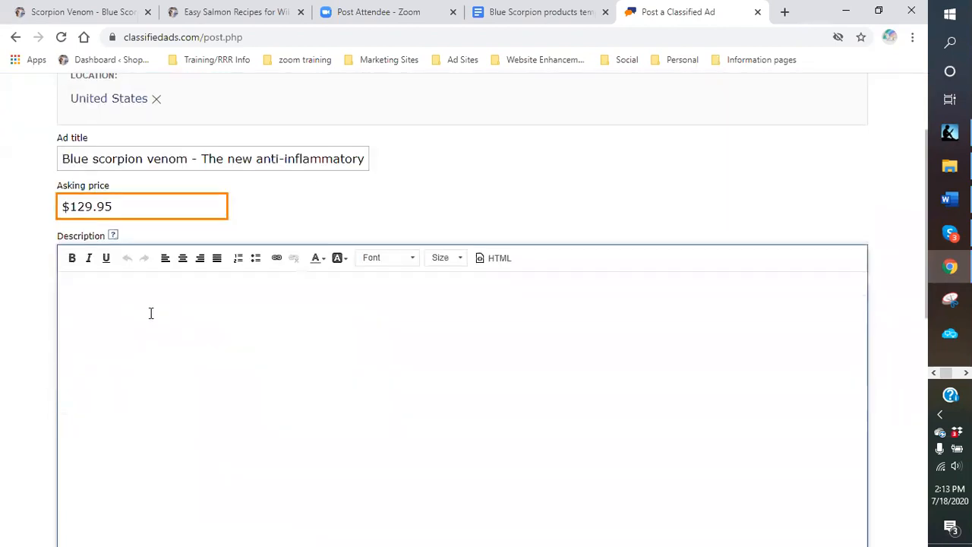
left_click(114, 312)
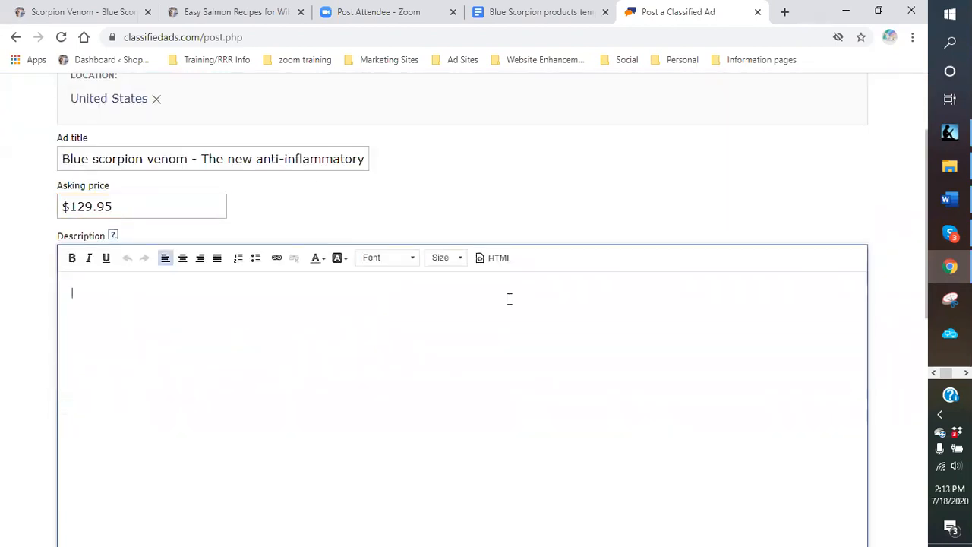
- Copy the Blue Scorpion description paragraph and six-item numbered list from the template
left_click(541, 17)
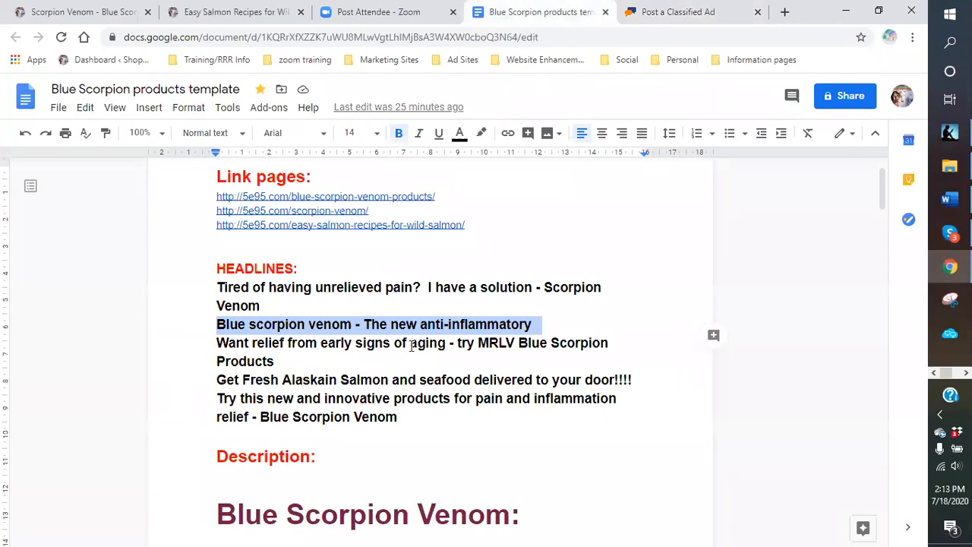
scroll(411, 347, "down", 4)
scroll(198, 224, "down", 3)
scroll(458, 498, "up", 3)
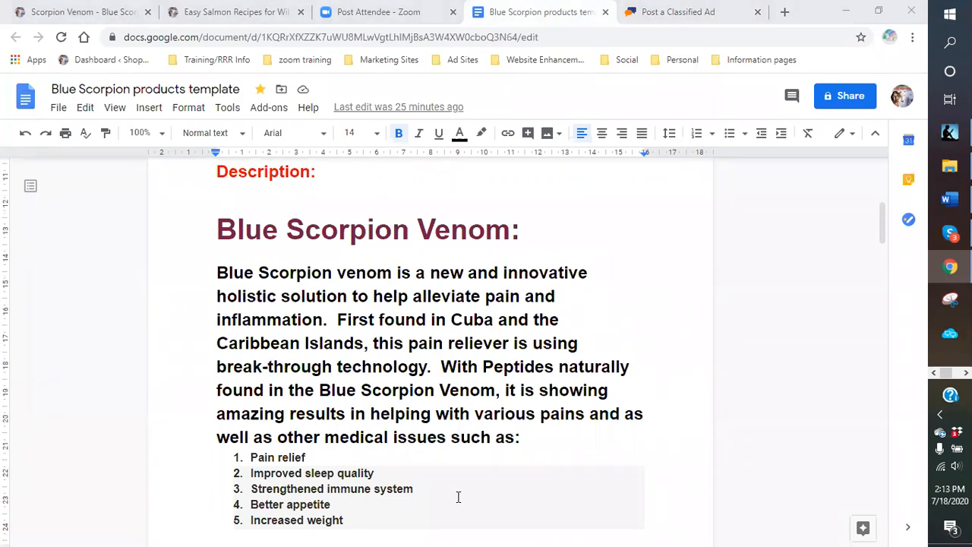
left_click_drag(204, 277, 562, 439)
scroll(458, 481, "down", 4)
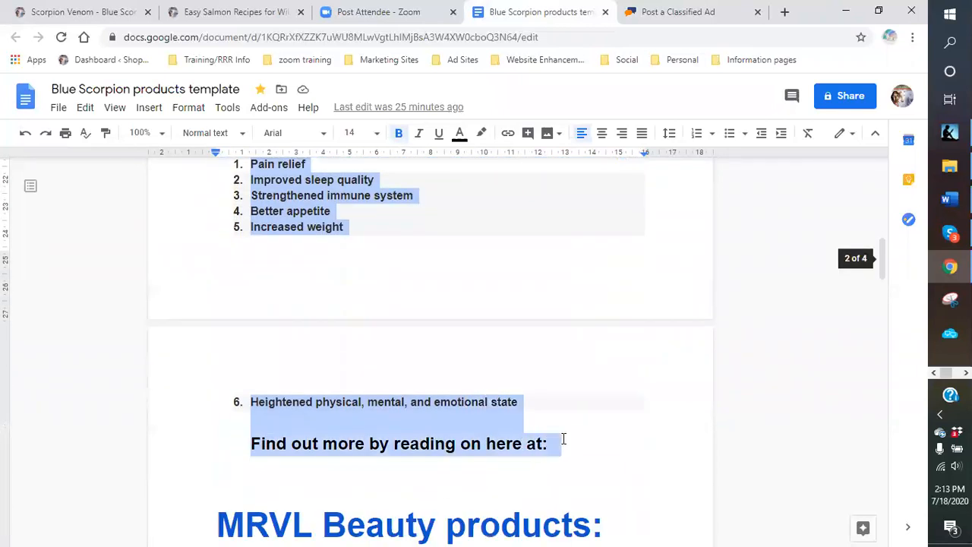
right_click(466, 440)
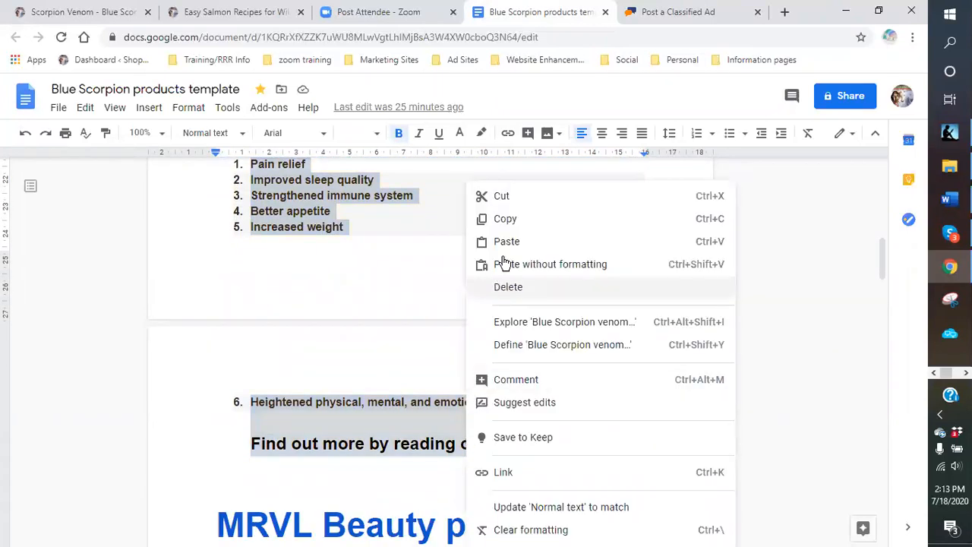
left_click(507, 220)
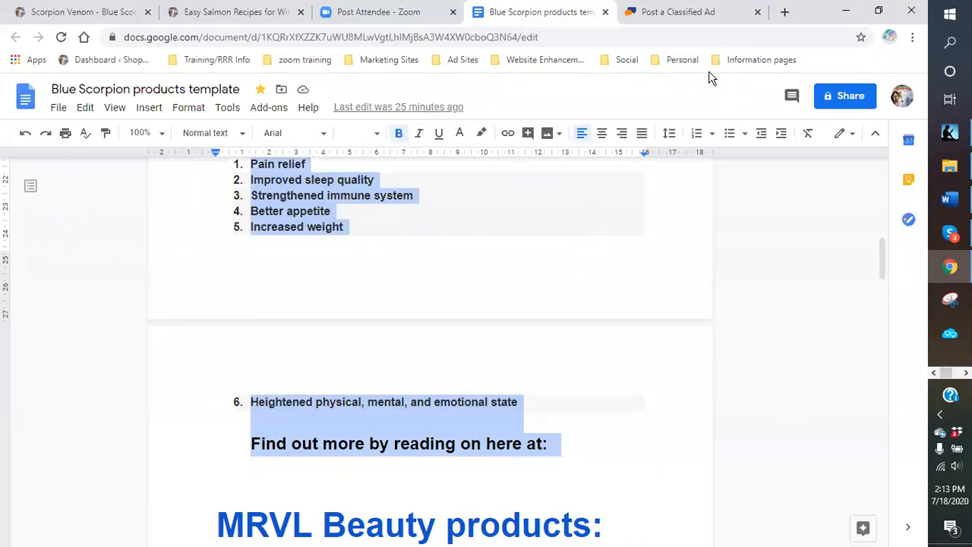
- Paste the description and numbered list into the ad's description editor
left_click(675, 18)
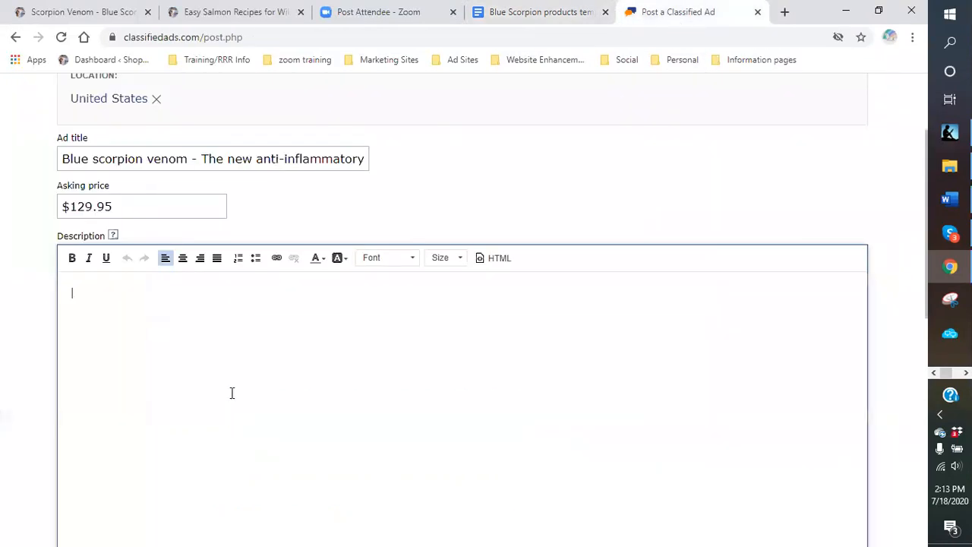
right_click(102, 310)
left_click(85, 291)
key("ctrl+v")
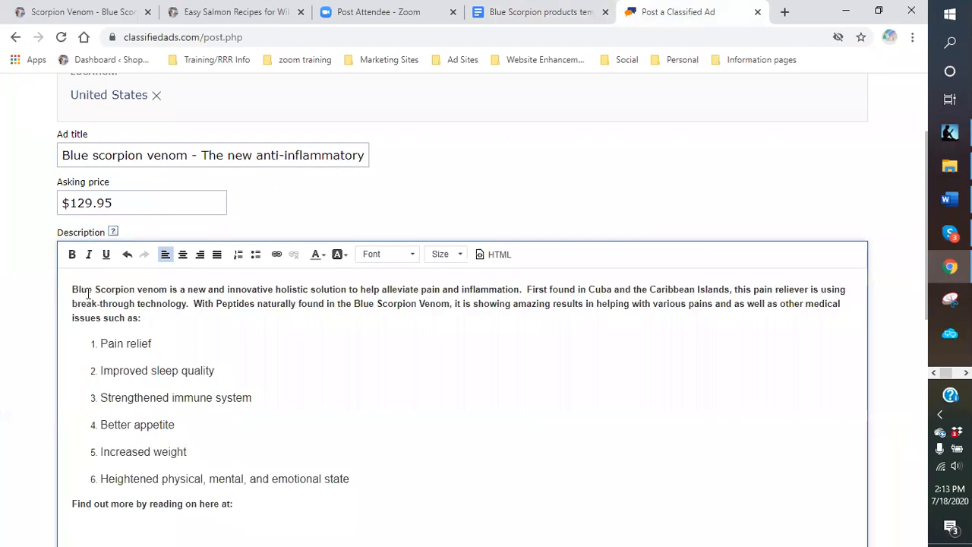
scroll(325, 383, "down", 1)
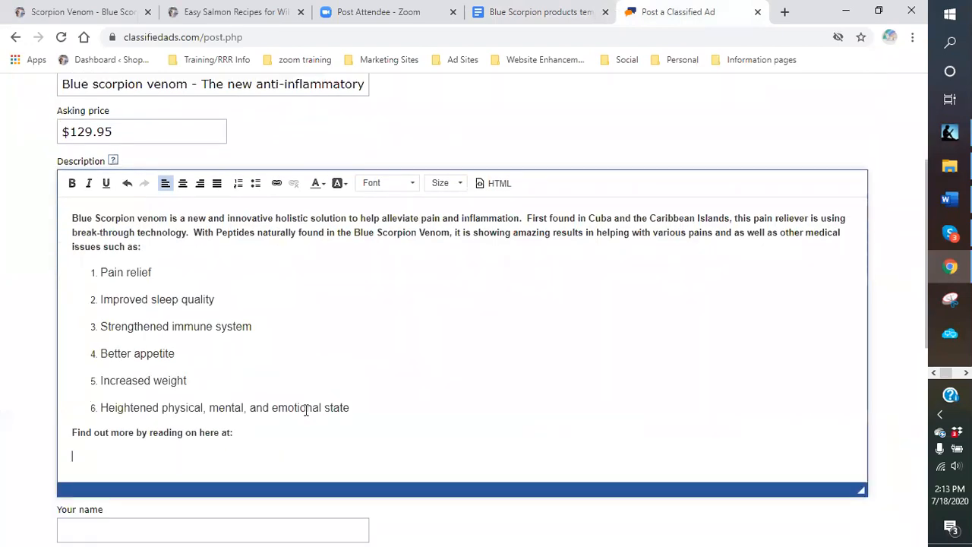
key("ctrl+b")
- Copy the first product page link from the template document
left_click(510, 15)
scroll(438, 258, "up", 5)
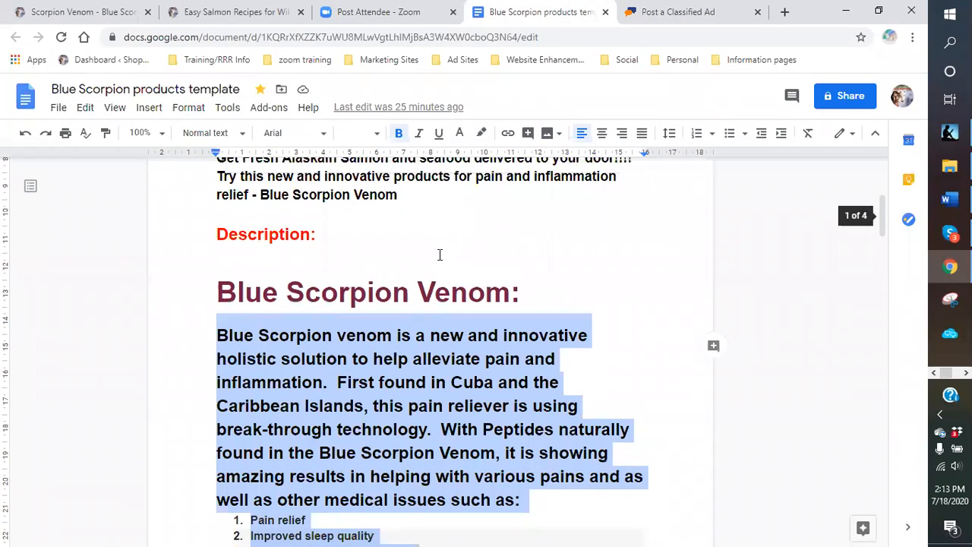
scroll(439, 254, "up", 4)
left_click_drag(438, 267, 214, 262)
right_click(230, 268)
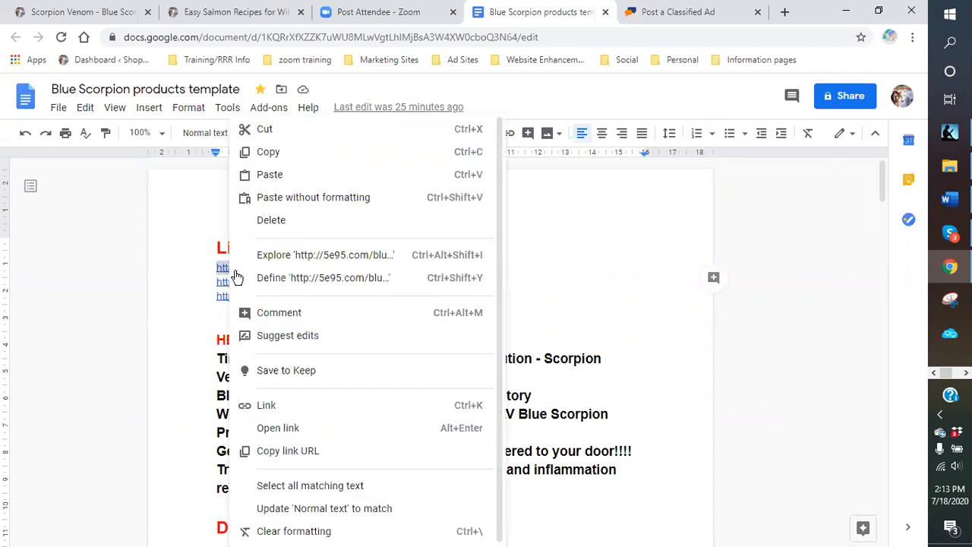
left_click(270, 153)
- Paste the product page URL after 'here at:' and remove its hyperlink
left_click(653, 15)
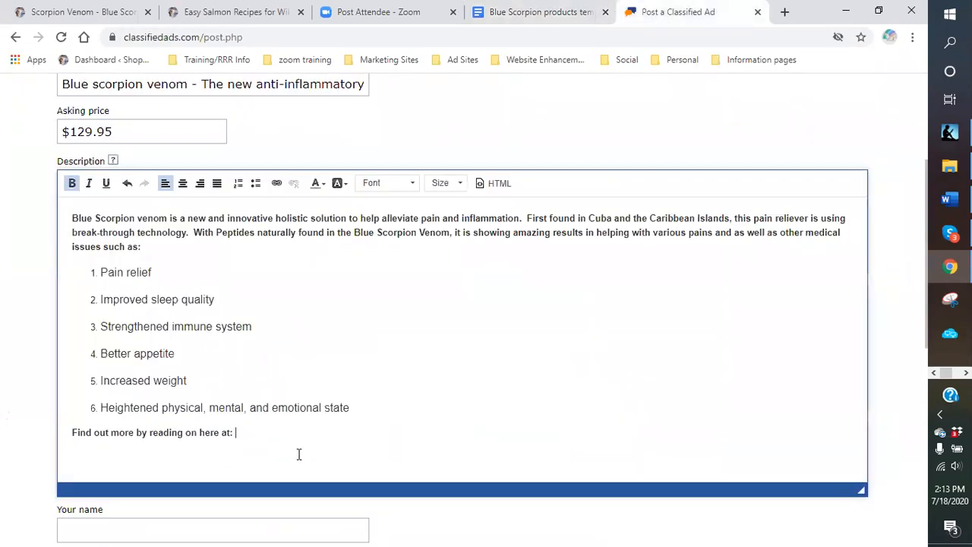
key("ctrl+v")
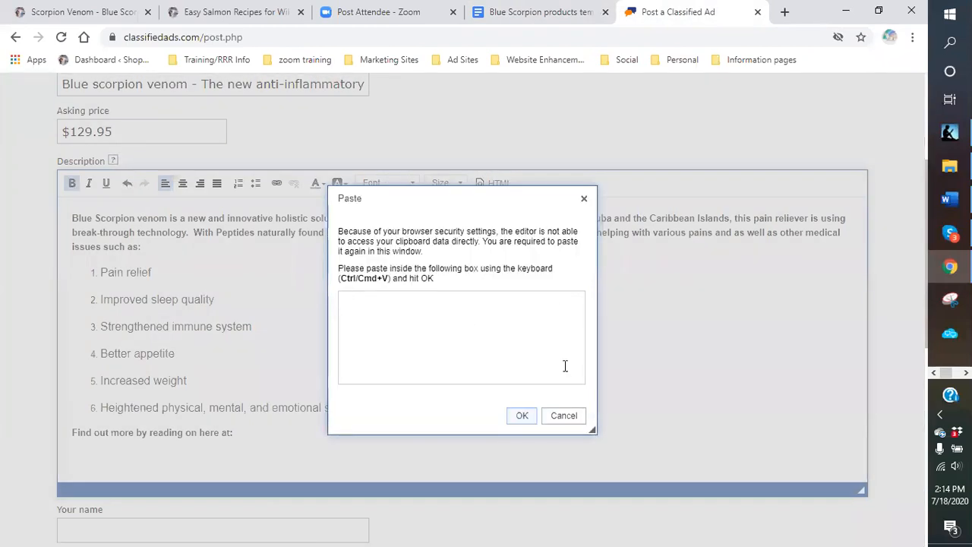
left_click(575, 417)
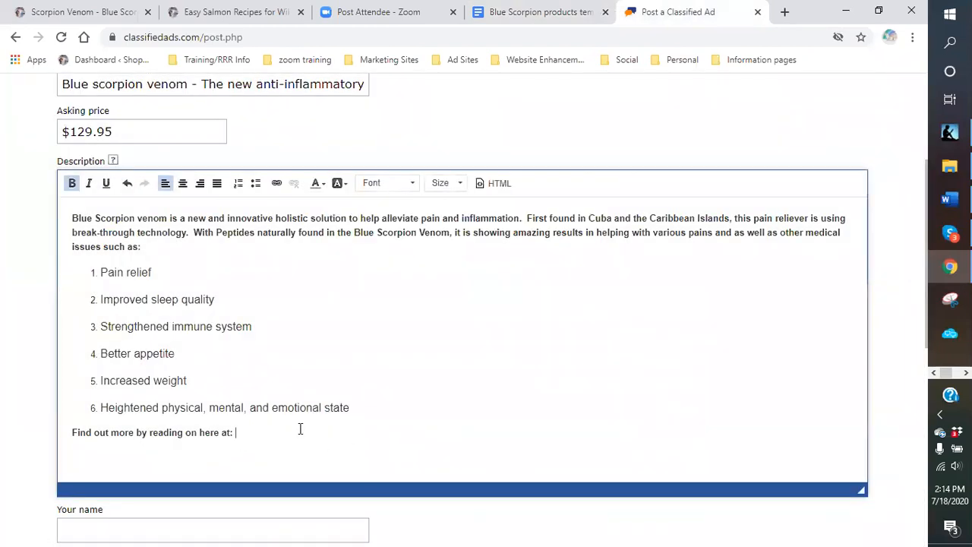
key("ctrl+v")
left_click_drag(456, 433, 240, 434)
left_click(293, 183)
left_click(502, 457)
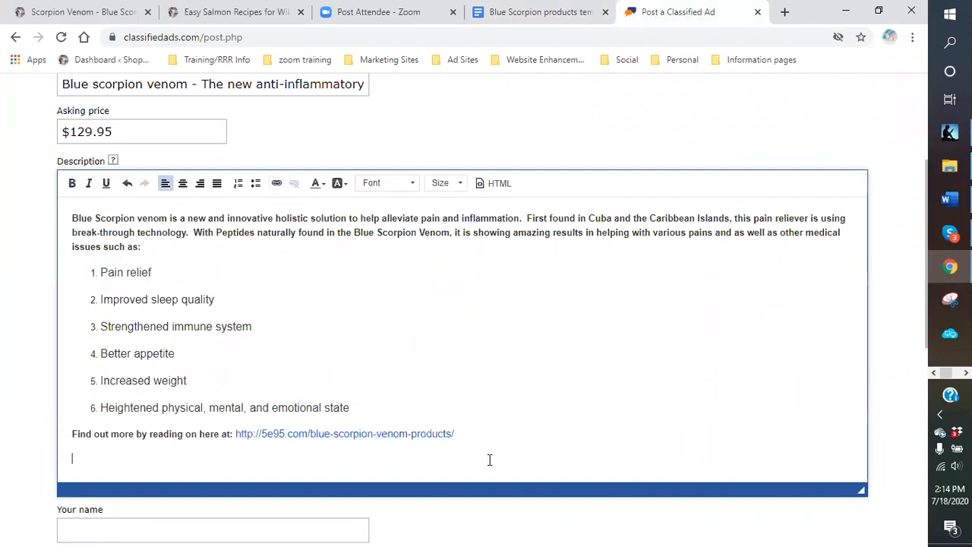
left_click(320, 524)
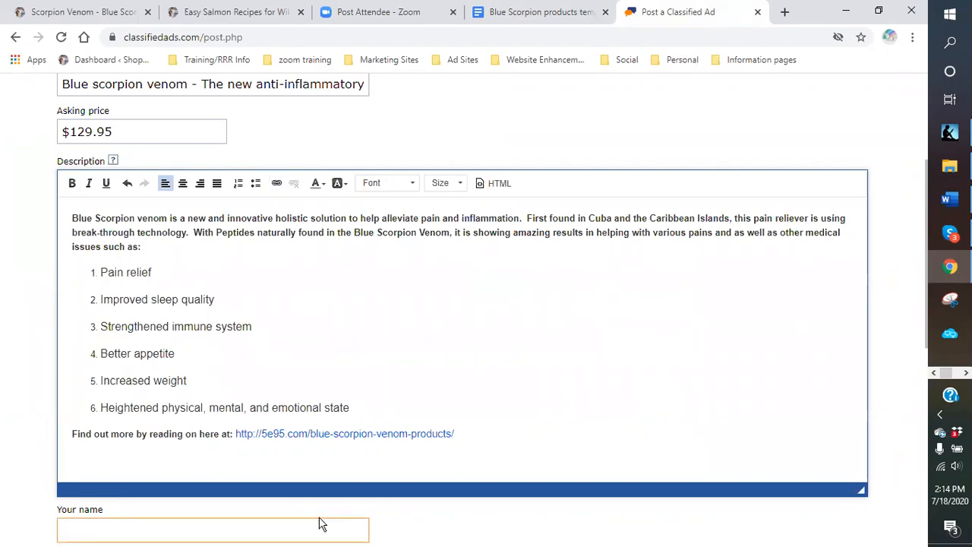
- Fill the seller name from the saved suggestion and add a new line below the description's URL
left_click(461, 423)
scroll(299, 378, "down", 3)
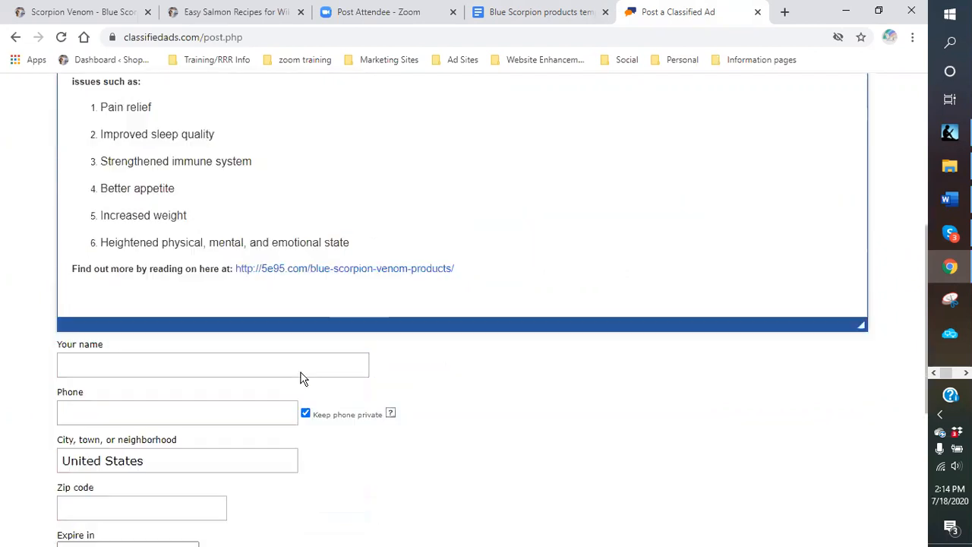
left_click(98, 313)
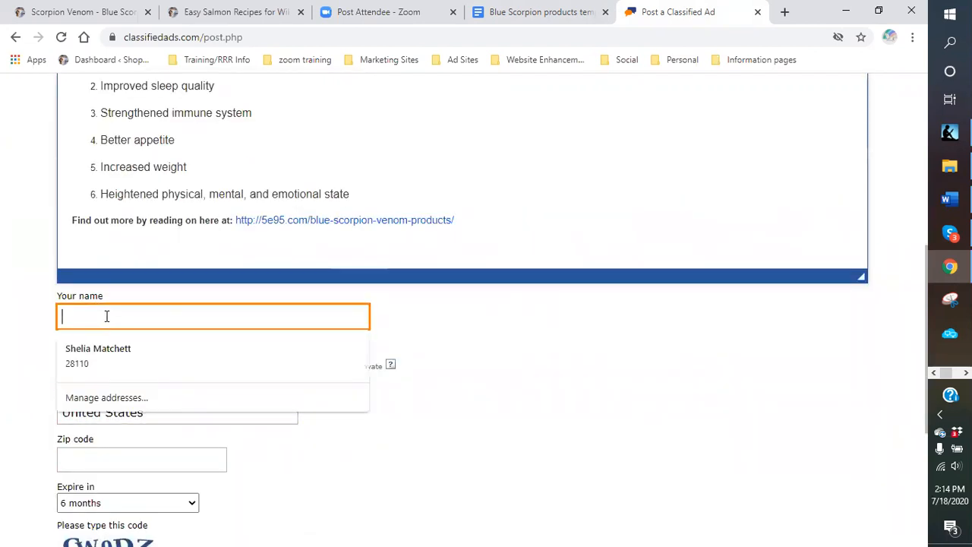
left_click_drag(96, 302, 93, 312)
left_click(92, 312)
type("machief")
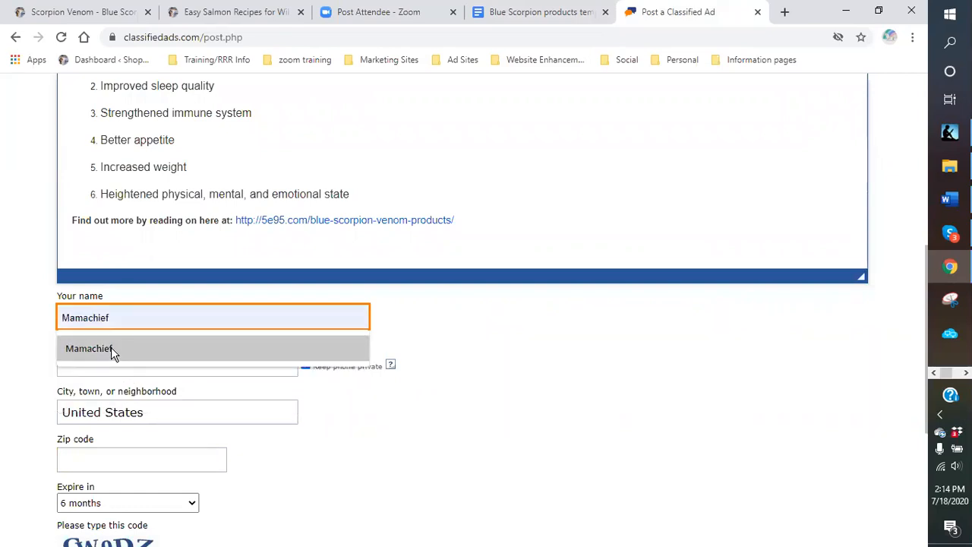
left_click(110, 348)
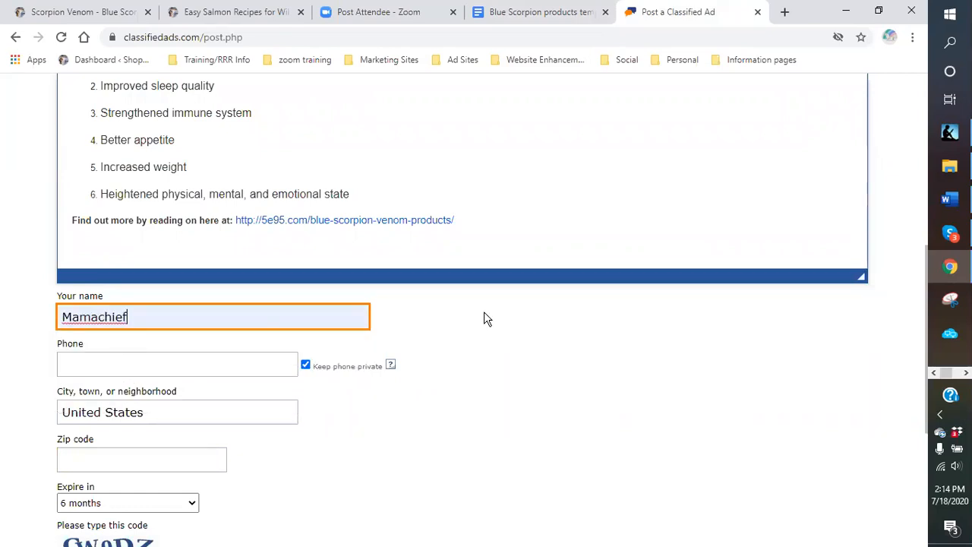
left_click(483, 218)
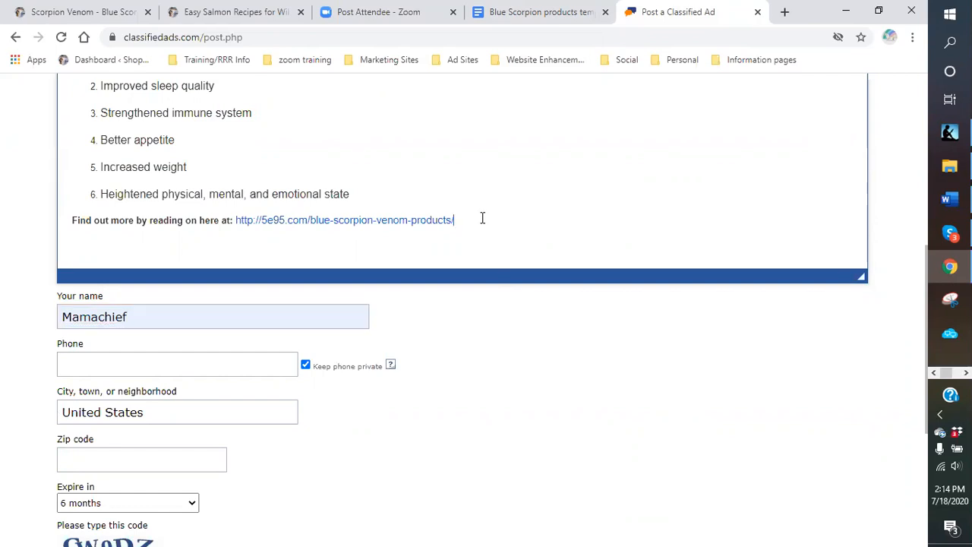
key("Return")
- Enter the contact phone number in the Phone field
scroll(471, 308, "down", 2)
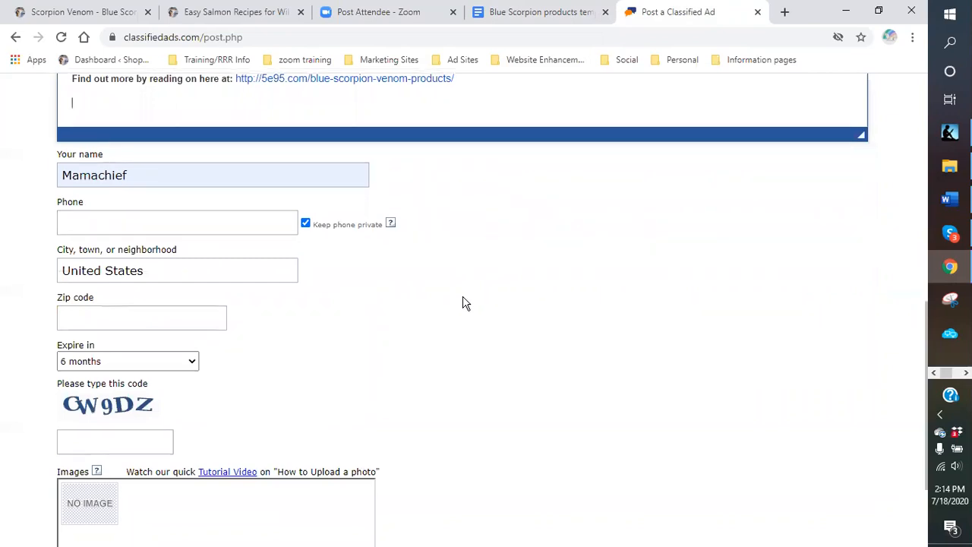
scroll(477, 303, "up", 2)
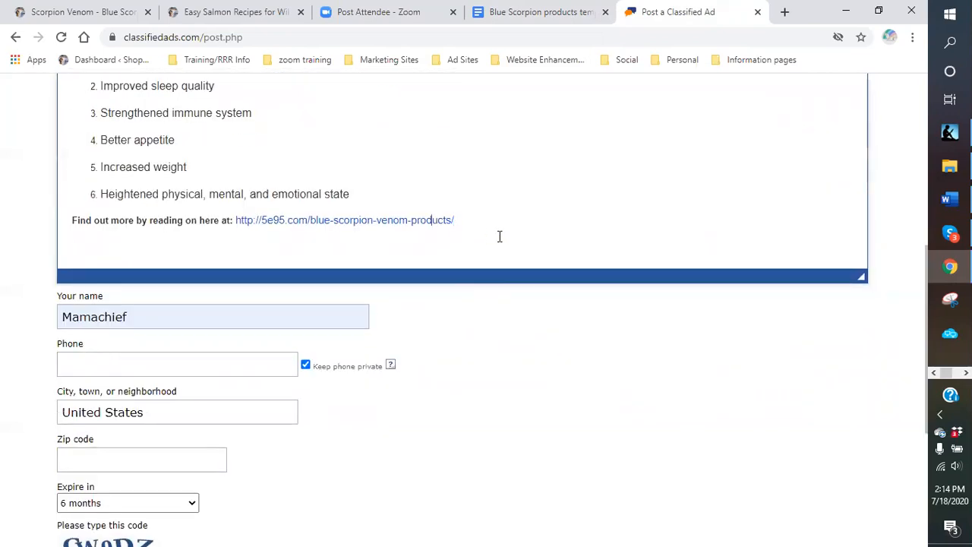
scroll(267, 316, "down", 2)
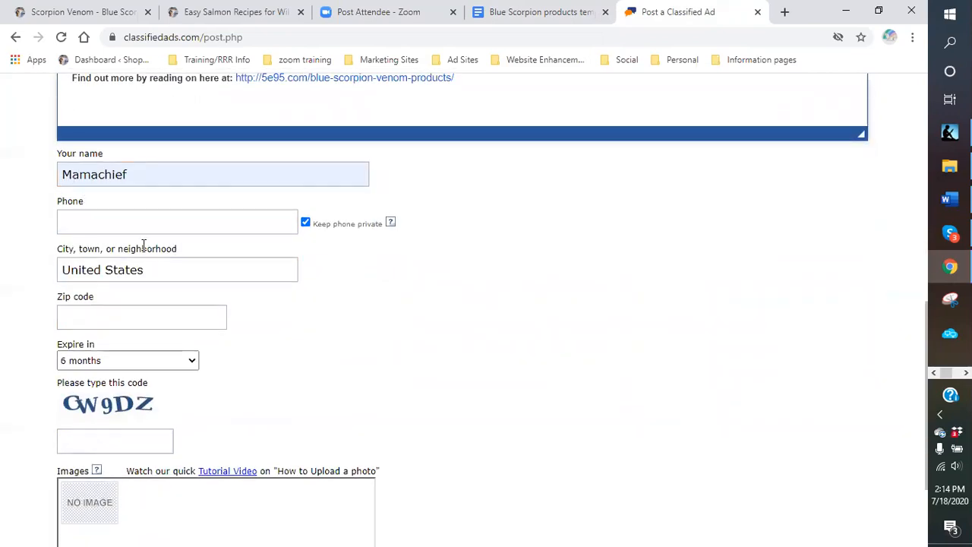
left_click(124, 223)
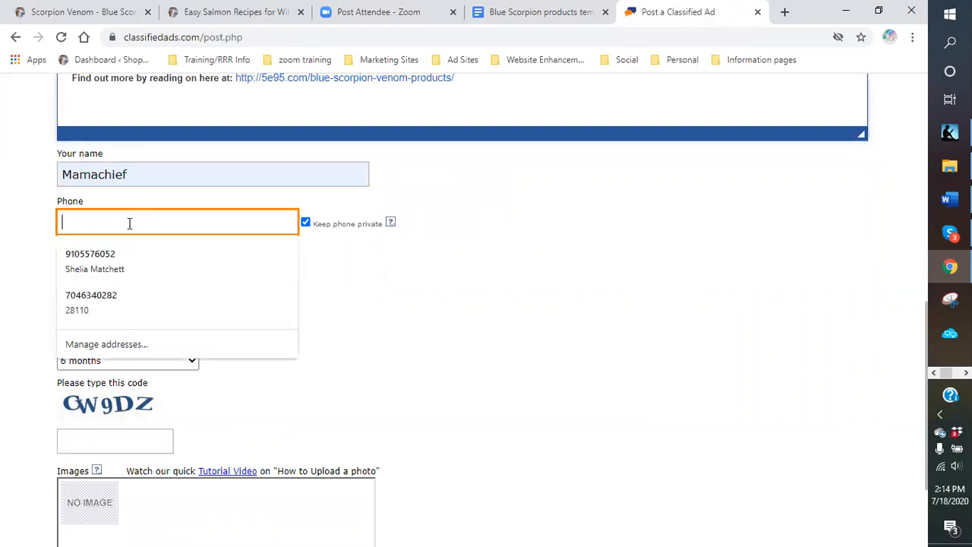
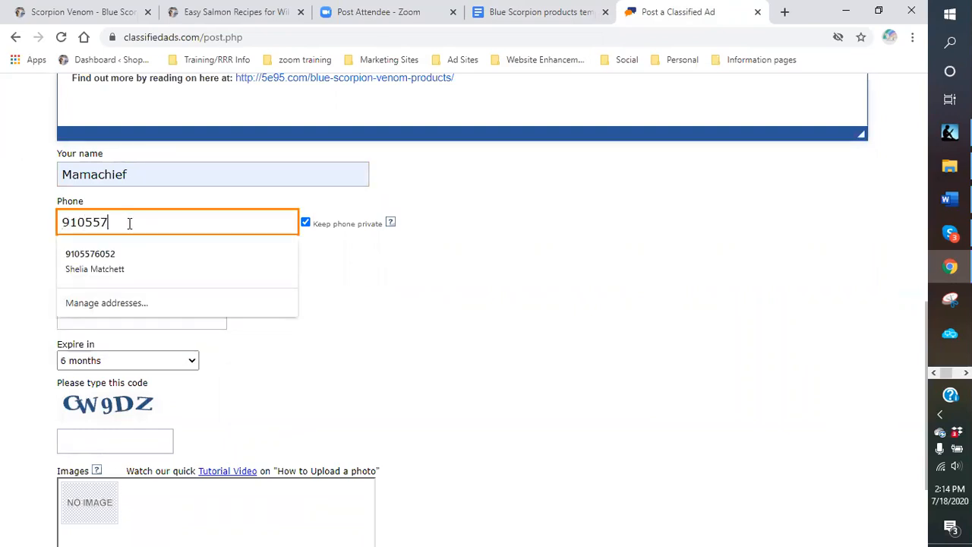
left_click(394, 313)
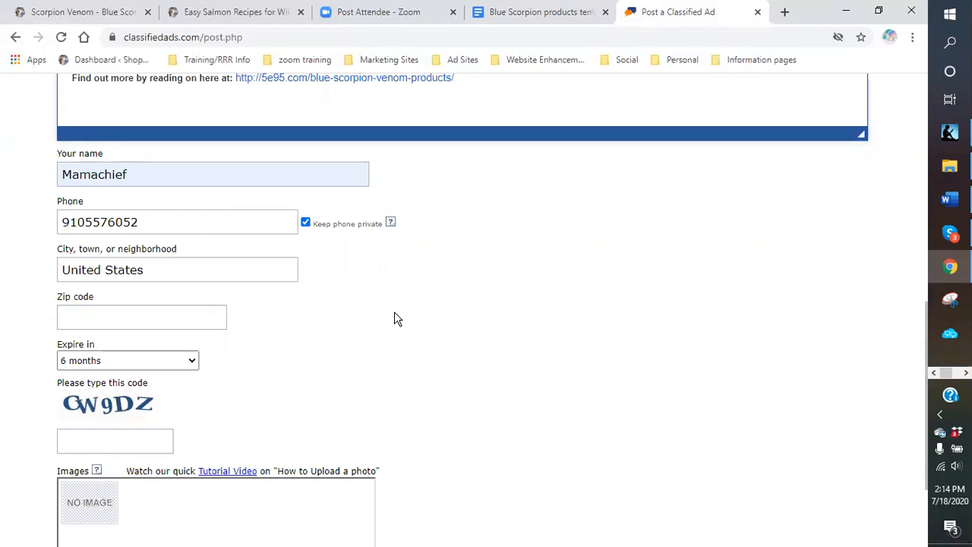
- Check the name, phone, city and zip code entries before the security code
left_click(178, 270)
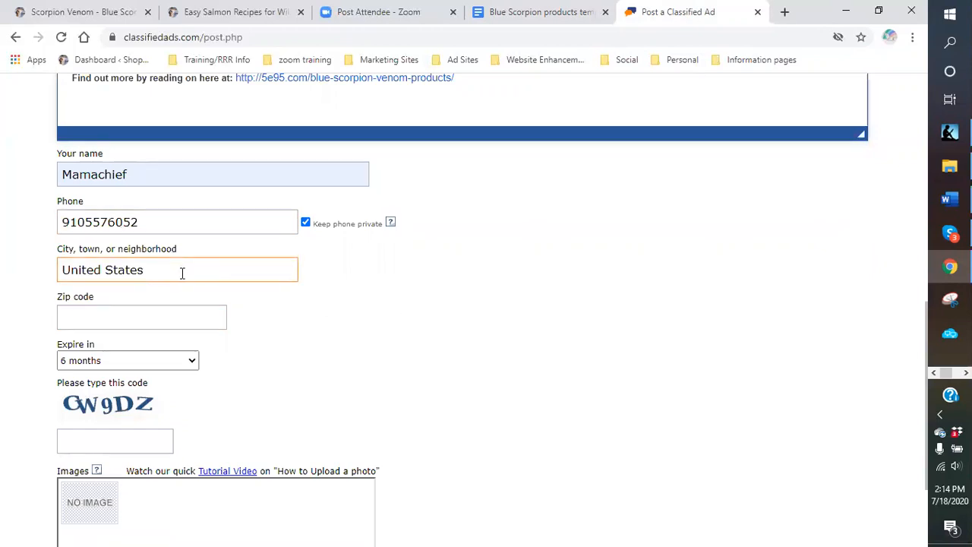
left_click(145, 220)
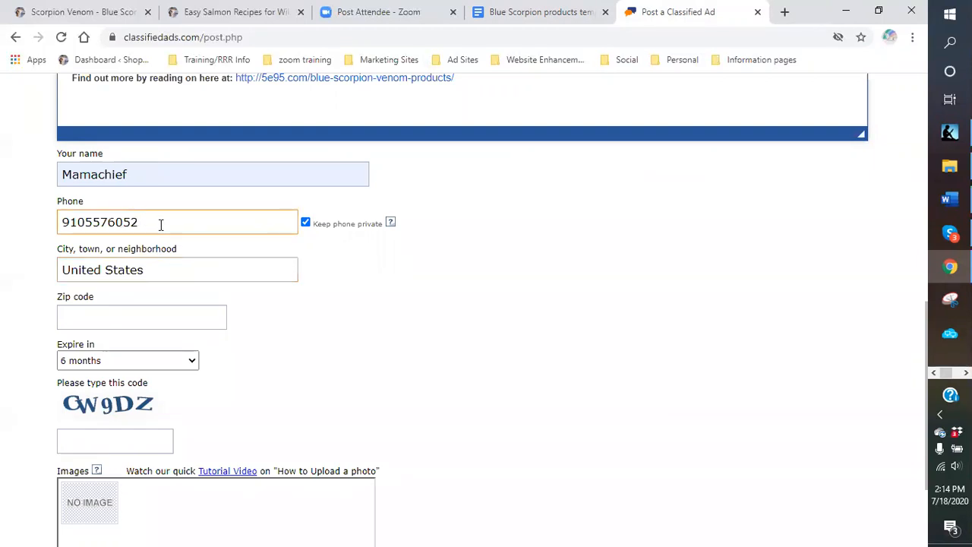
left_click(158, 174)
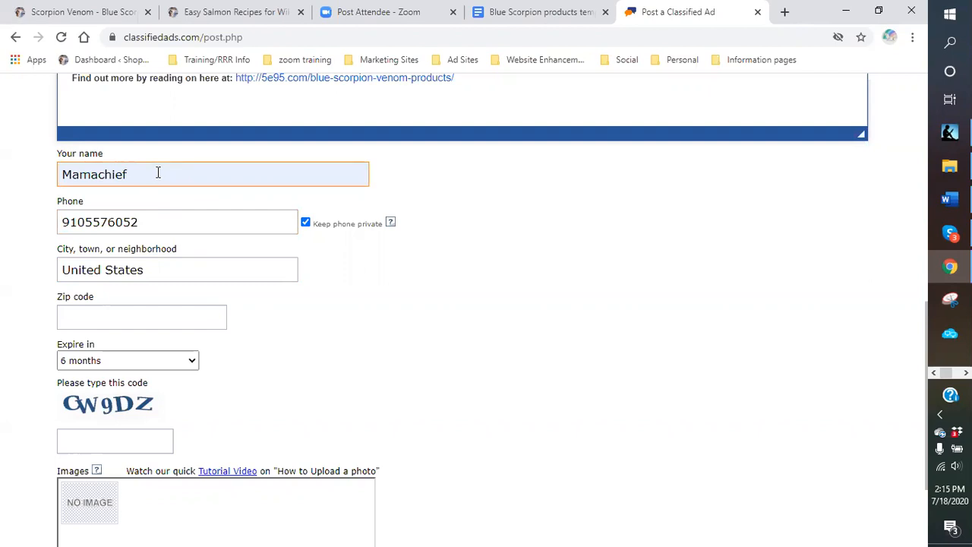
left_click(183, 221)
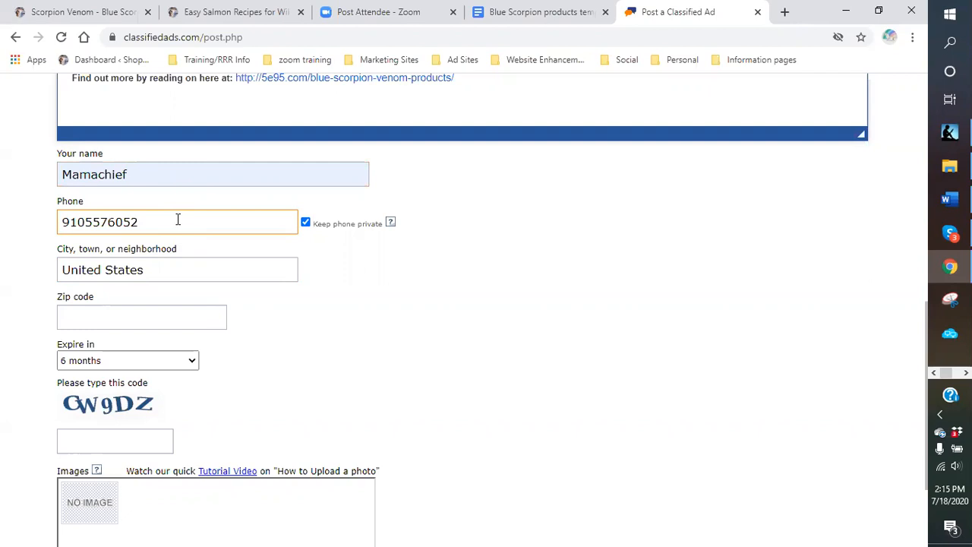
left_click(166, 272)
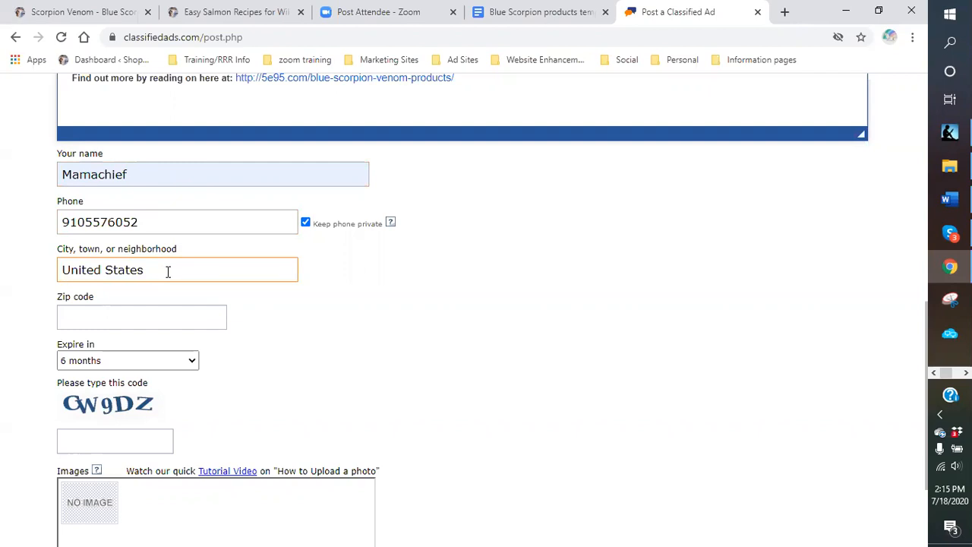
left_click(157, 314)
scroll(174, 317, "down", 1)
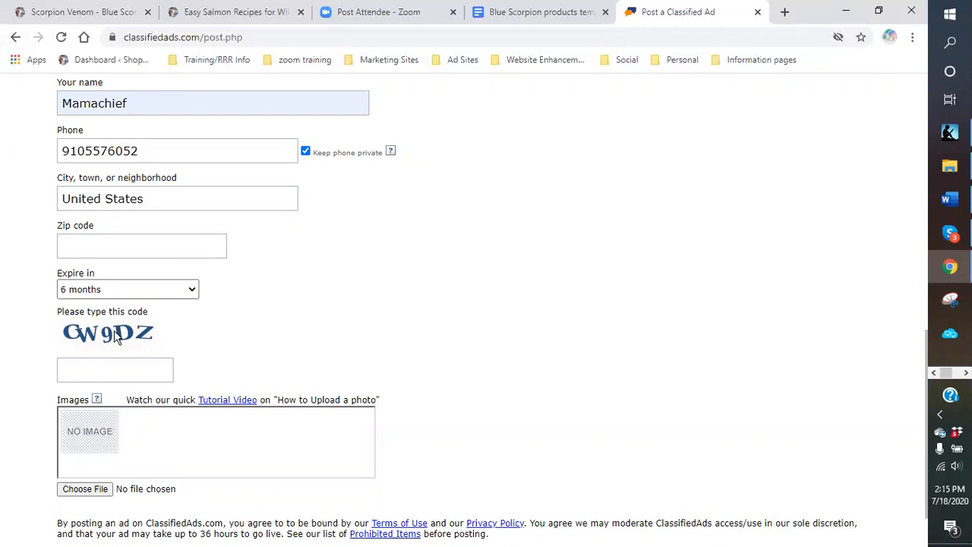
left_click(104, 366)
- Type the captcha characters shown in the image into the security code box
left_click(103, 363)
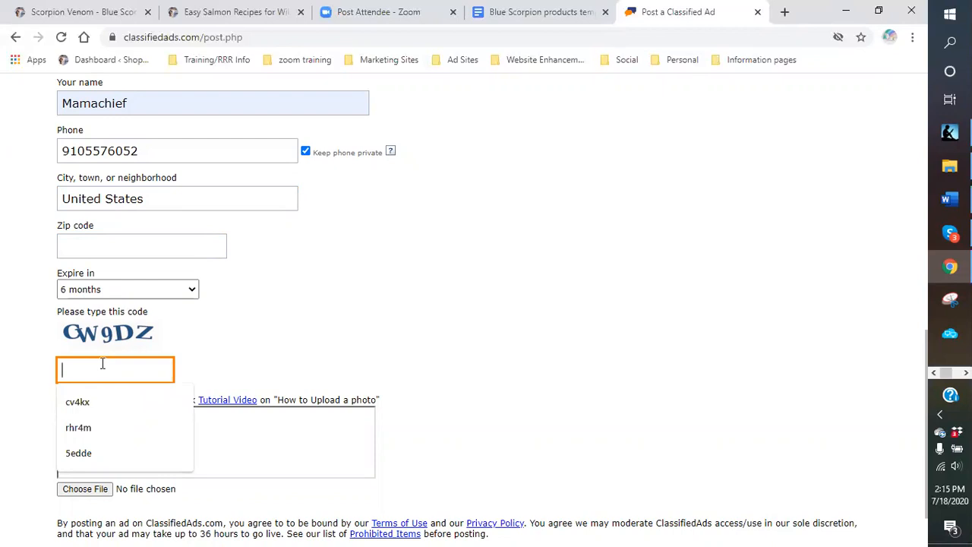
type("cw")
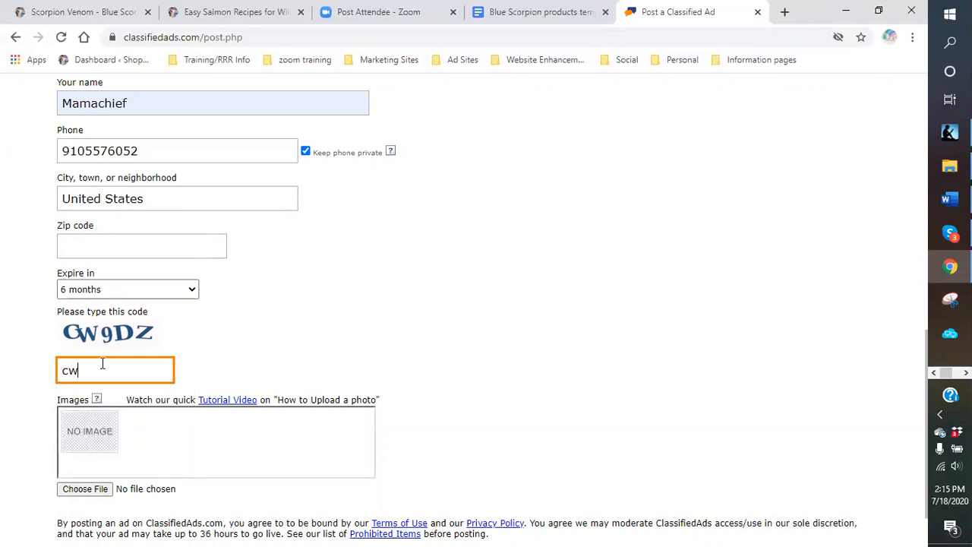
type("9dz")
left_click(195, 467)
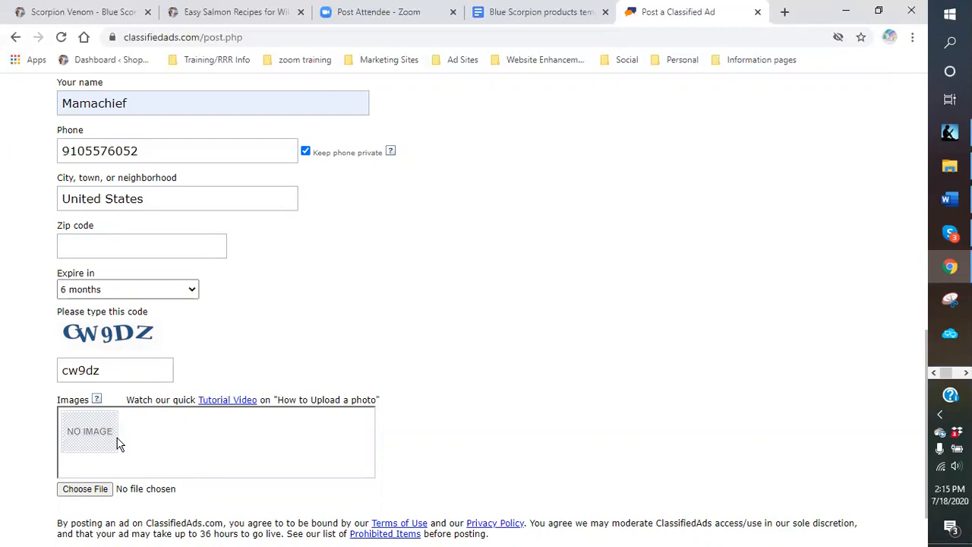
scroll(152, 418, "down", 2)
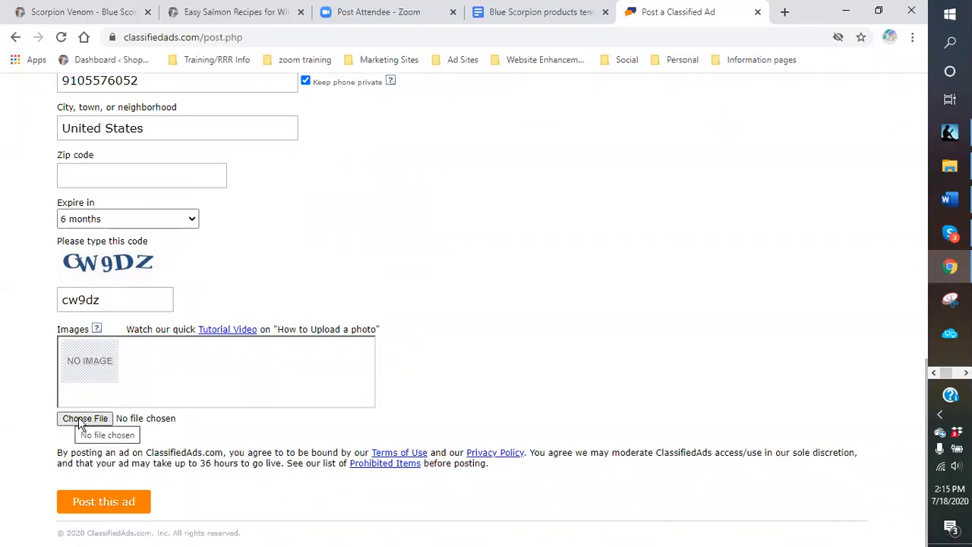
- Upload the Blue Scorpion Sting Deadly and VENOM KILLS images as the first two pictures
left_click(75, 426)
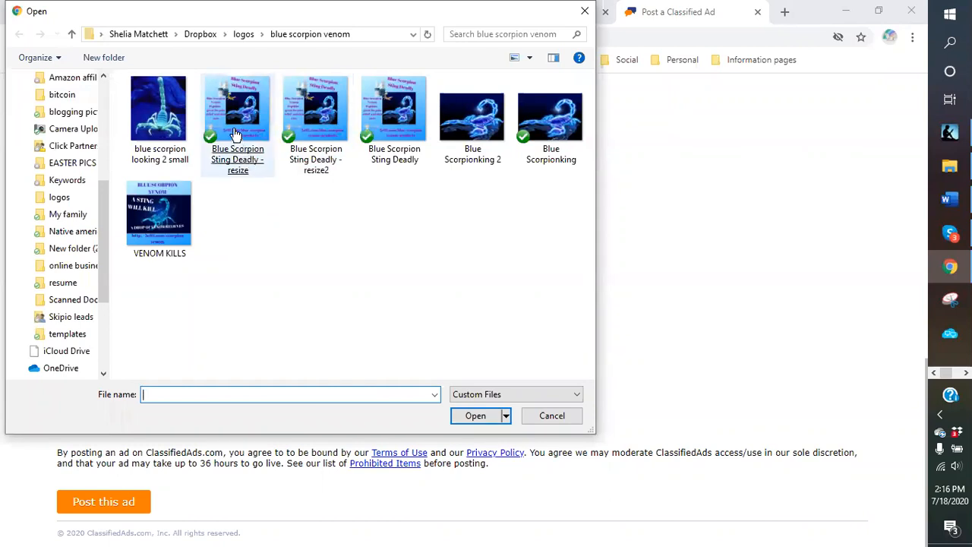
double_click(404, 109)
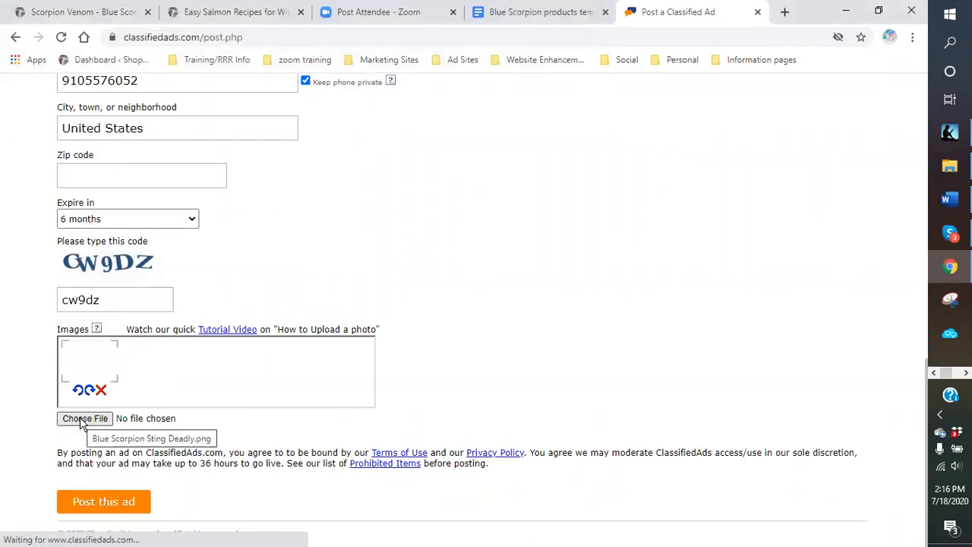
left_click(84, 423)
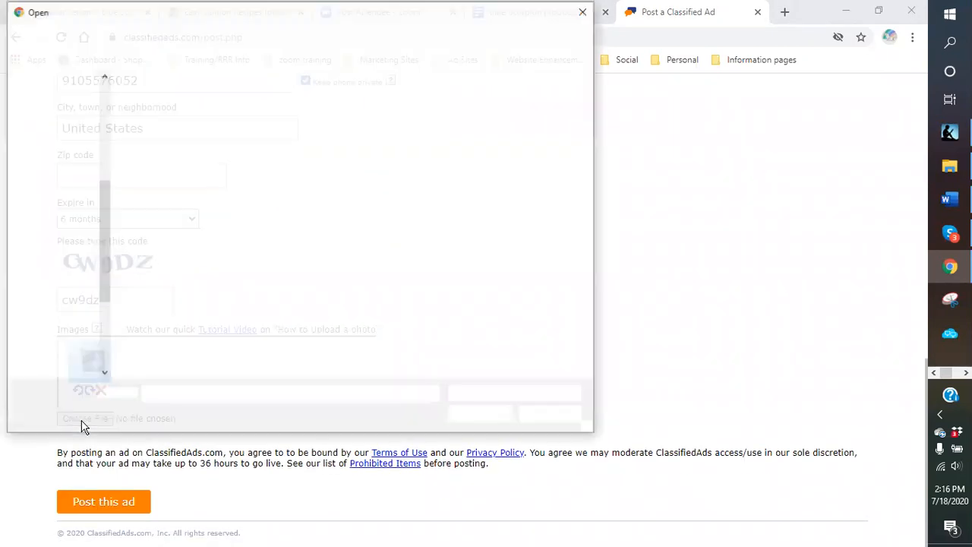
double_click(156, 218)
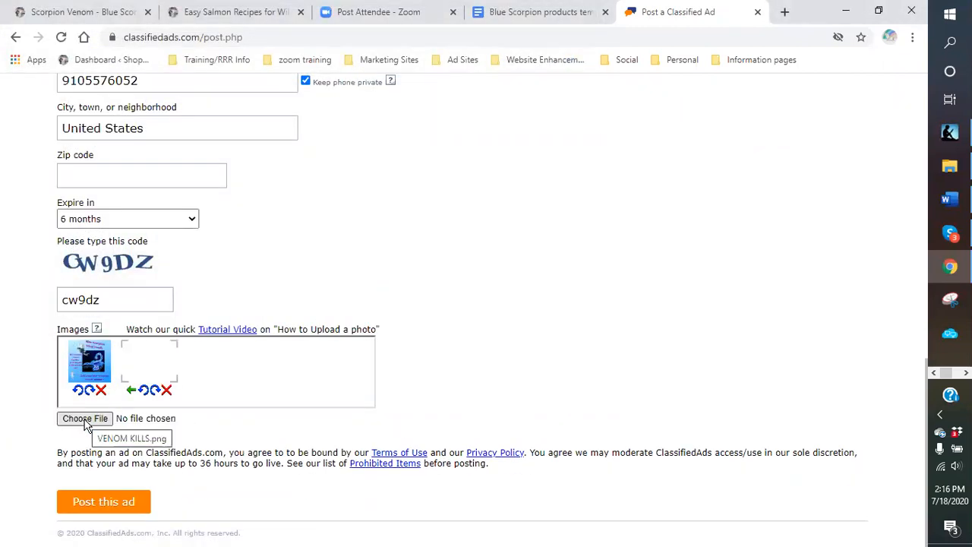
- Upload SEAFOOD LOVERS 2 (1) and Salmon logo (1) from the wild salmon folder as images three and four
left_click(86, 419)
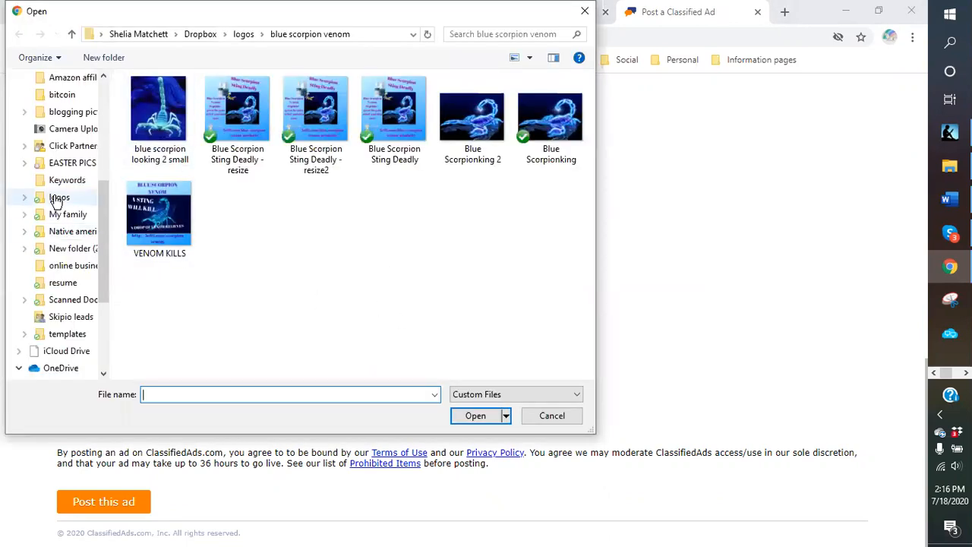
left_click(244, 35)
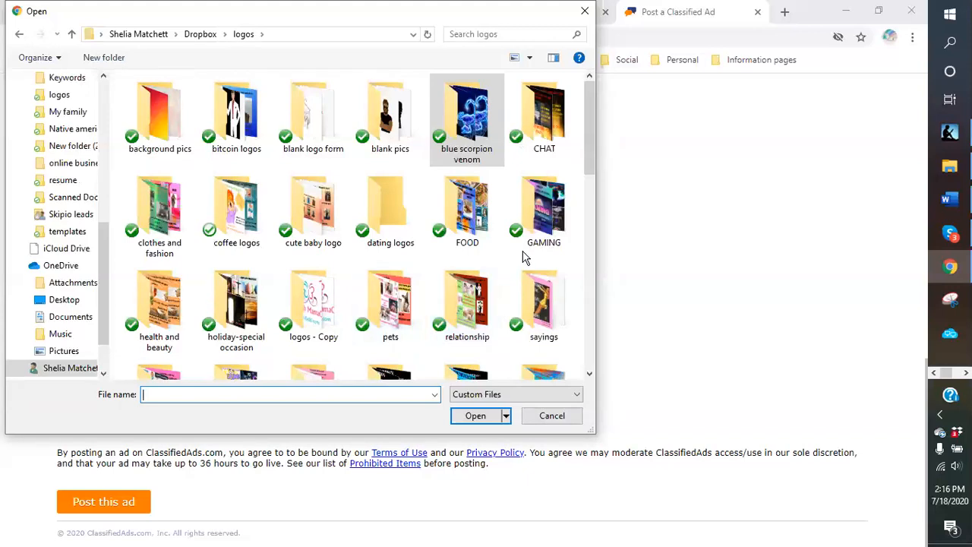
scroll(523, 258, "down", 3)
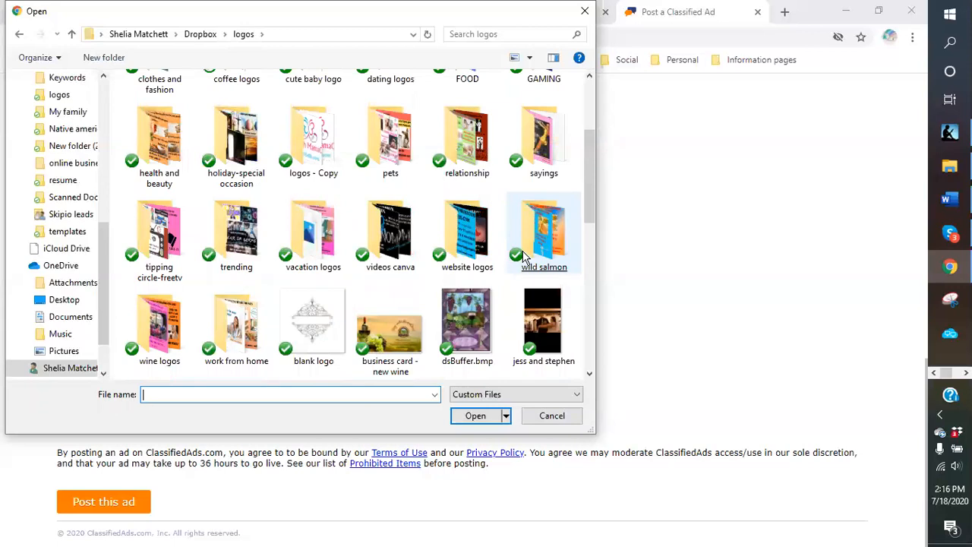
double_click(546, 245)
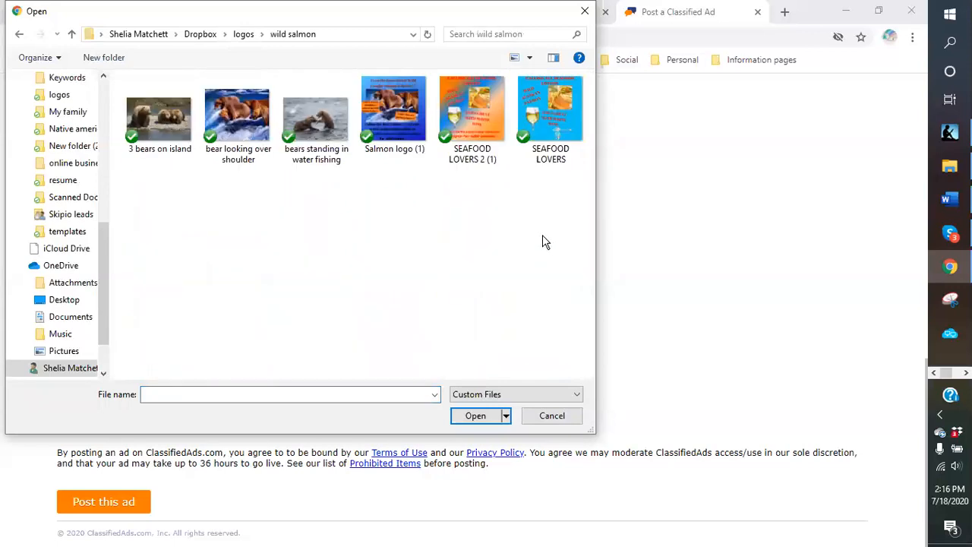
left_click(486, 124)
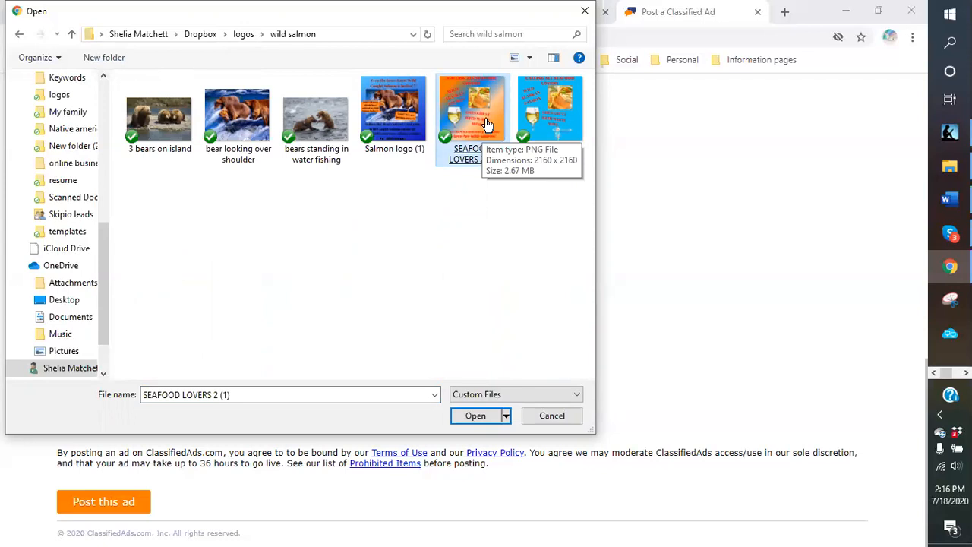
left_click(538, 127)
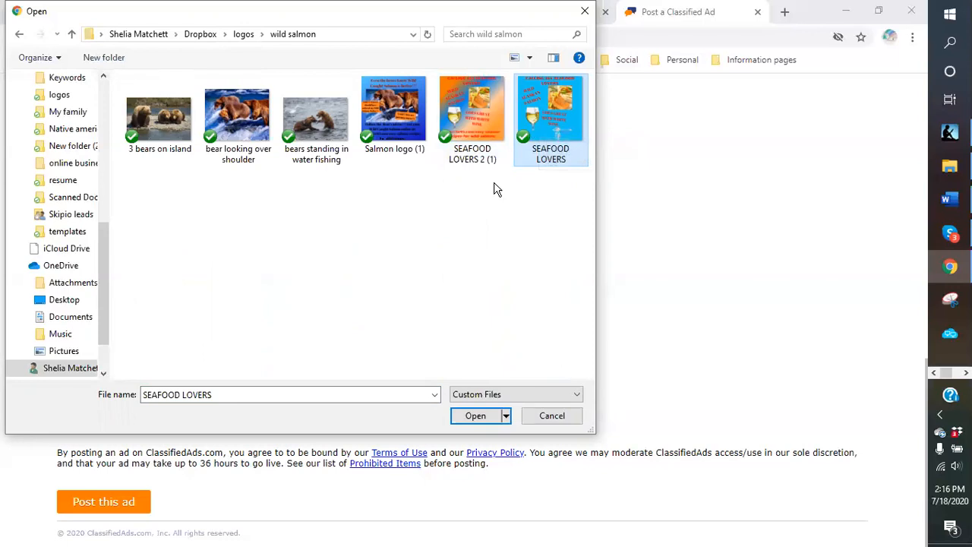
double_click(486, 114)
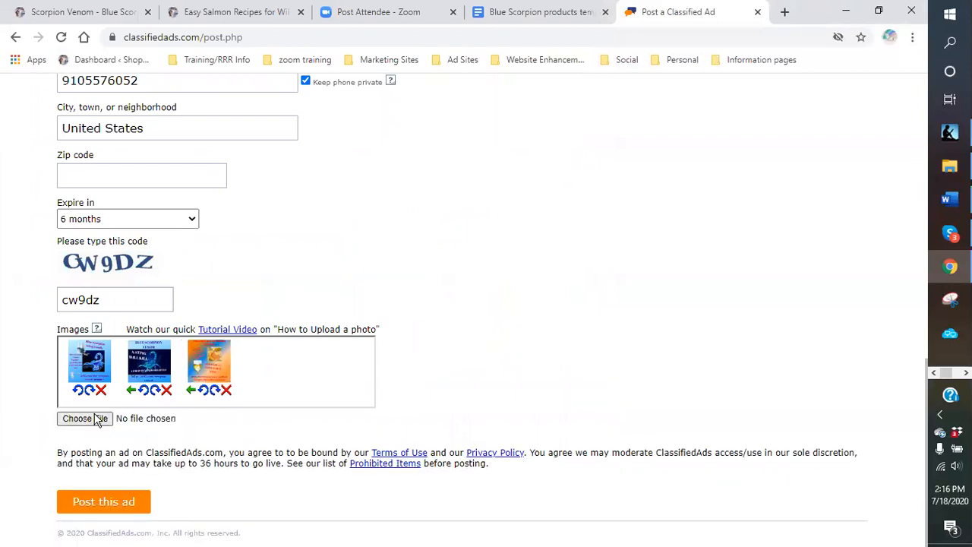
left_click(79, 419)
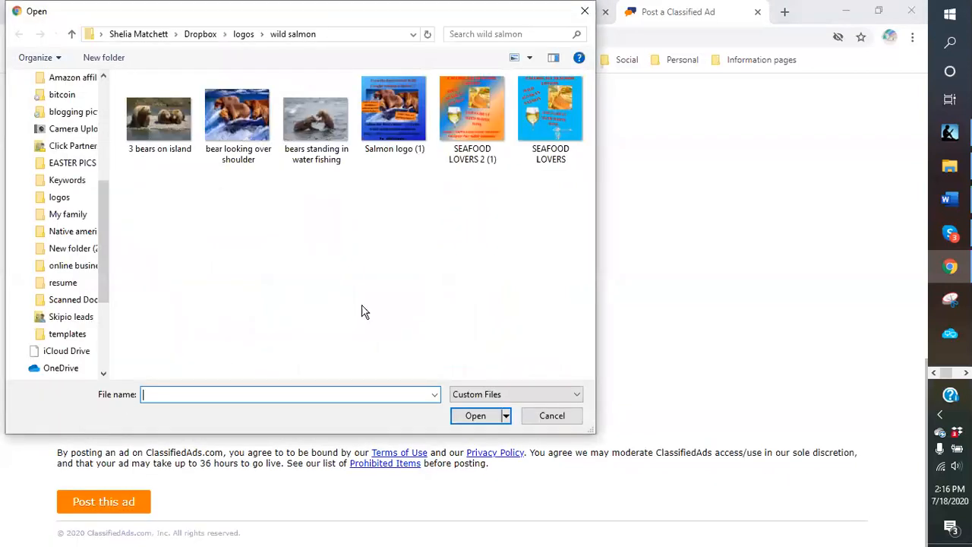
double_click(396, 124)
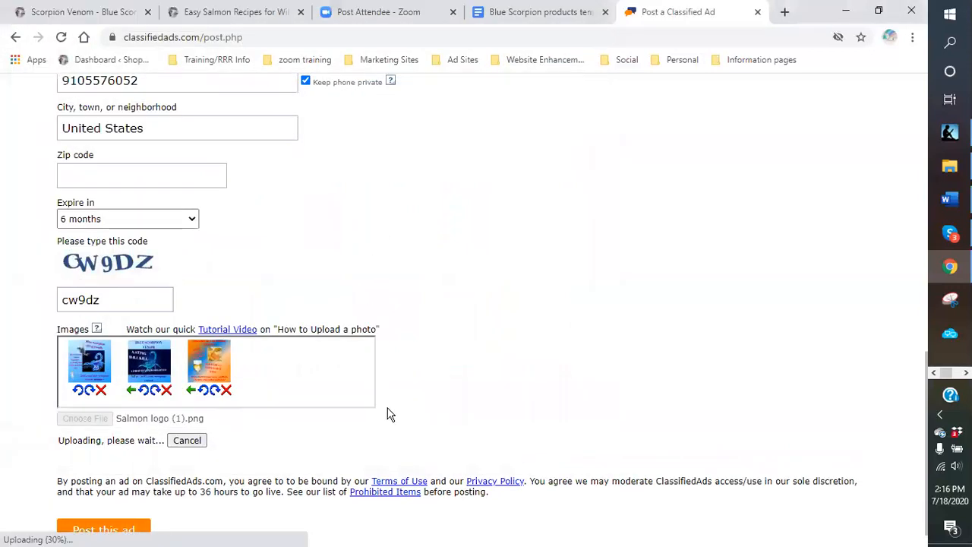
- Upload the bigger Shop with Mamachief card from website logos as the fifth image and post the ad
left_click(79, 420)
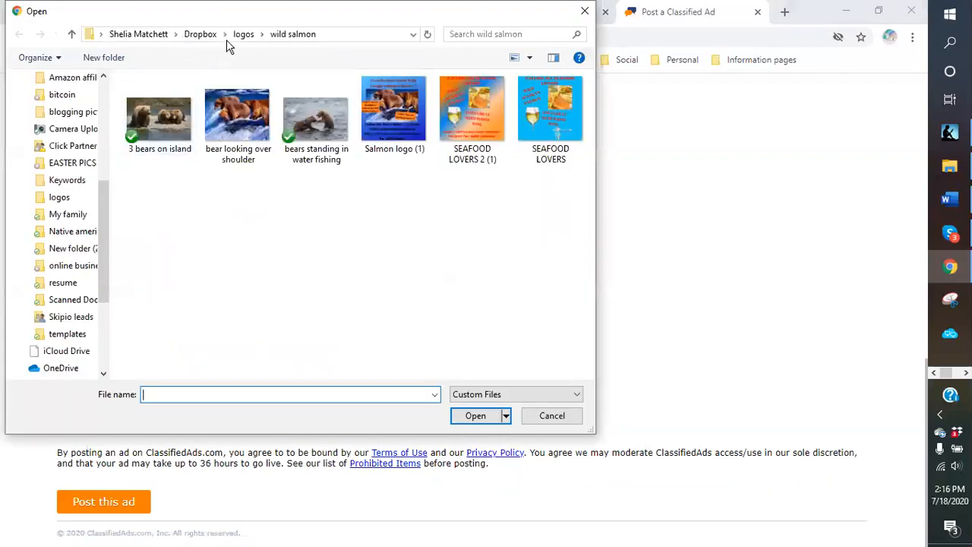
left_click(243, 35)
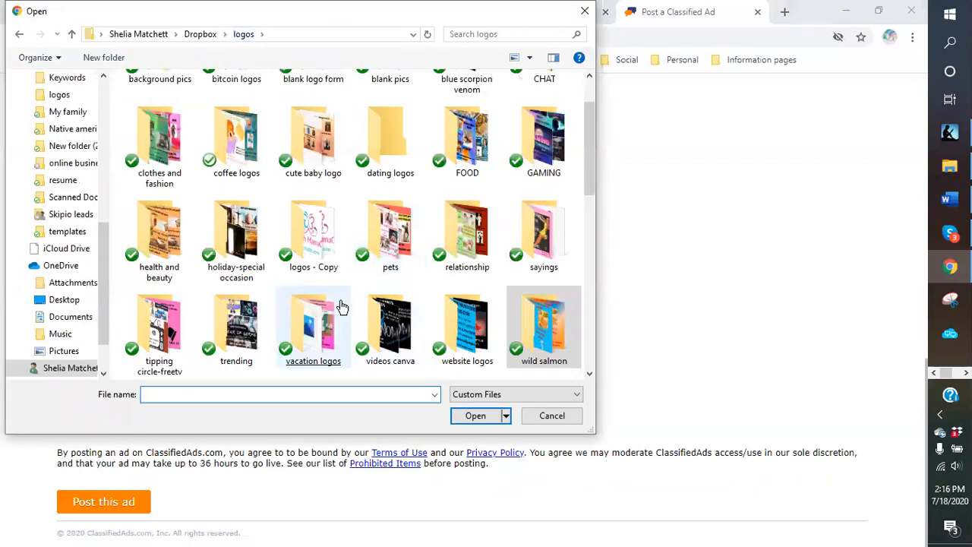
double_click(466, 327)
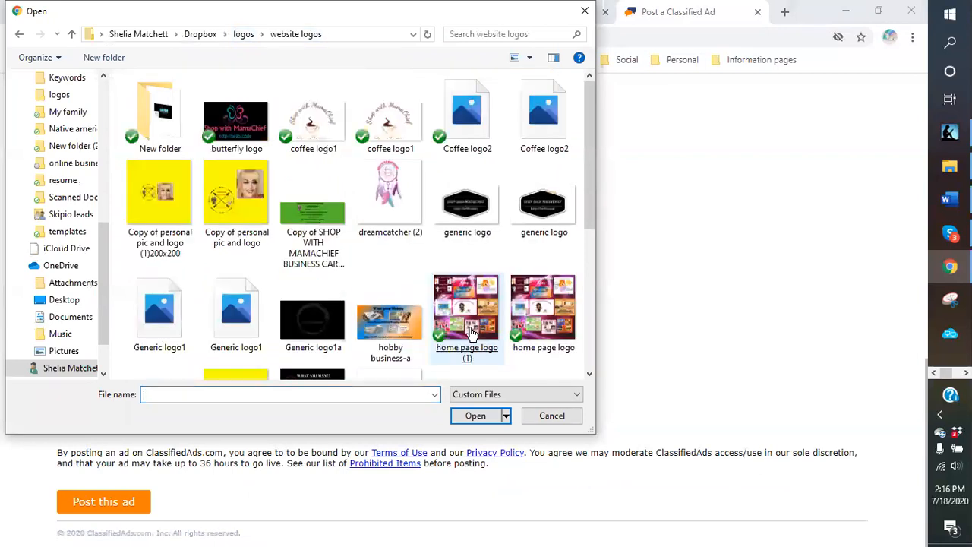
left_click(466, 319)
scroll(397, 224, "down", 1)
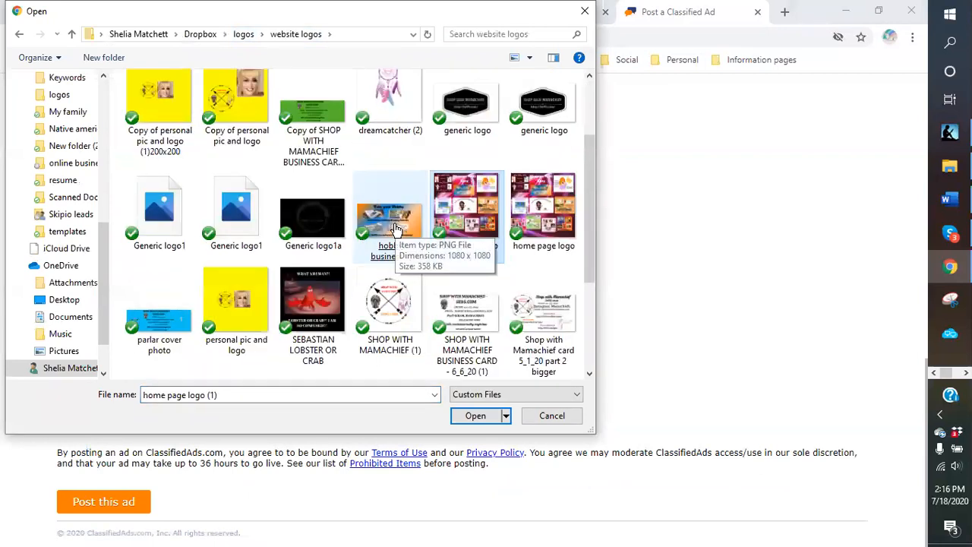
left_click(395, 228)
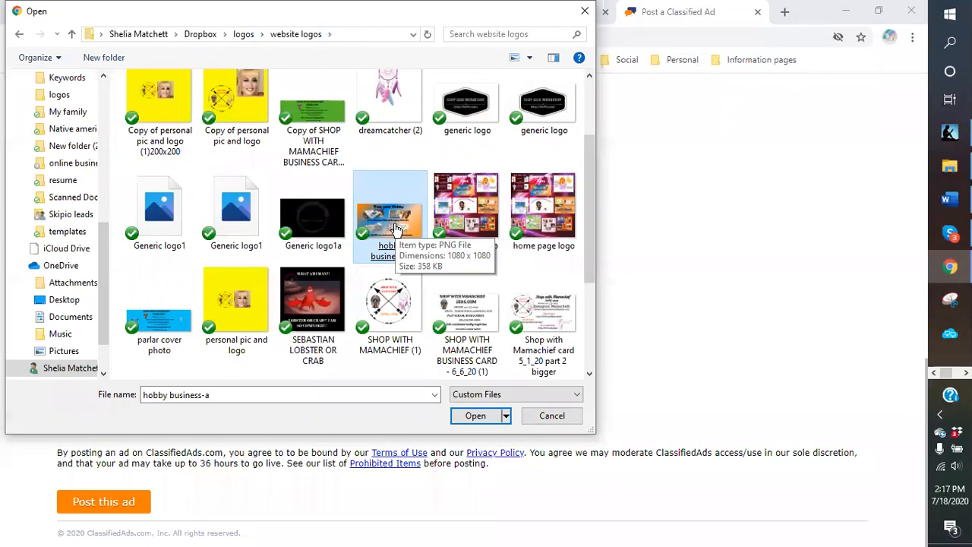
scroll(395, 228, "down", 1)
left_click(389, 224)
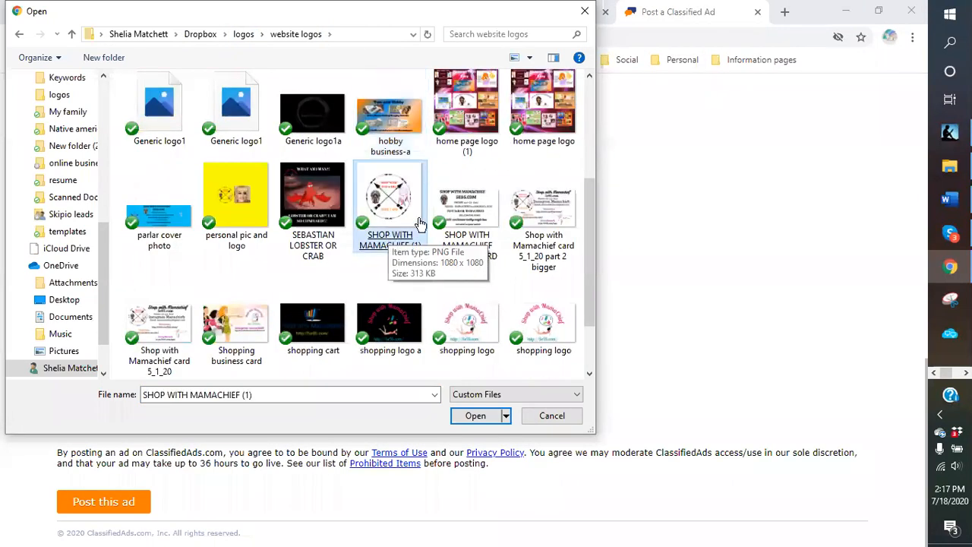
left_click(475, 217)
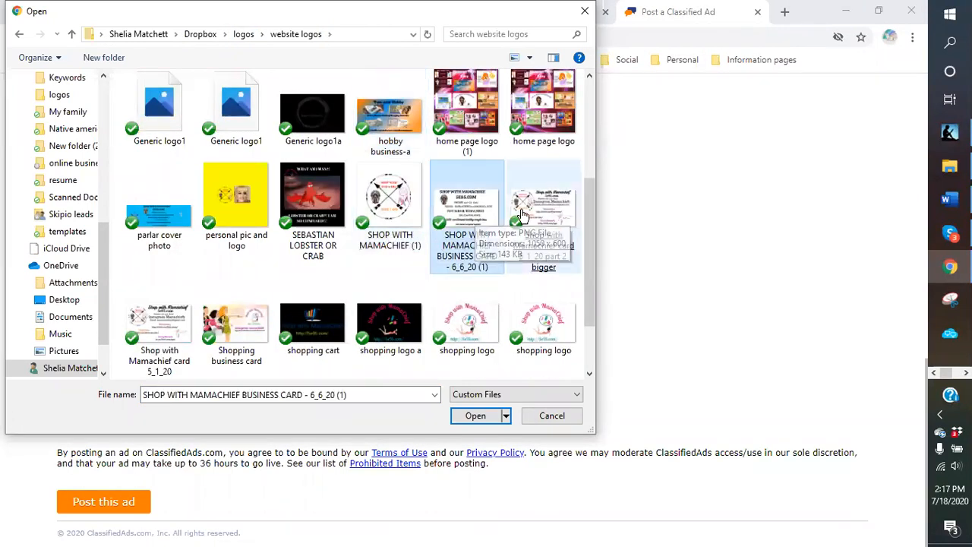
double_click(522, 220)
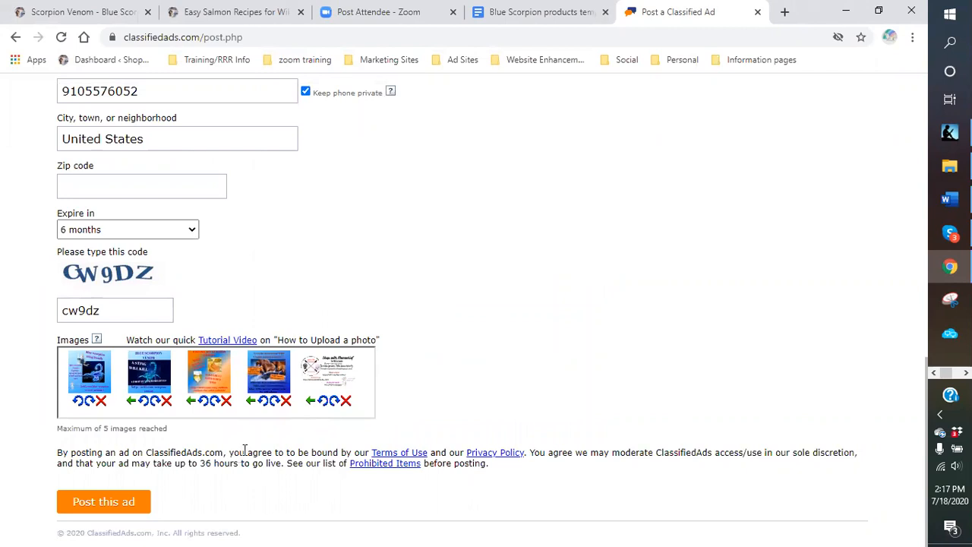
left_click(103, 505)
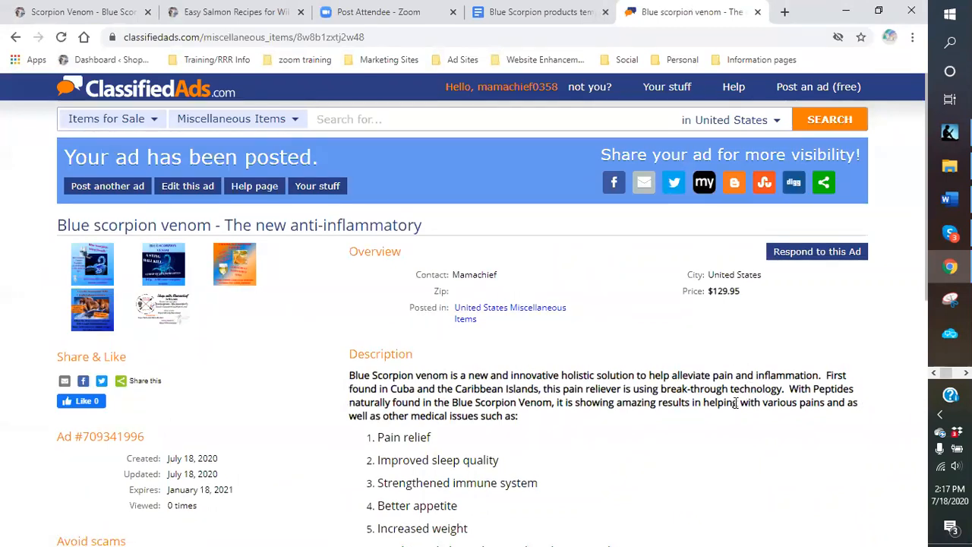
- Open the product page link in the posted ad, then close it again
scroll(735, 403, "down", 3)
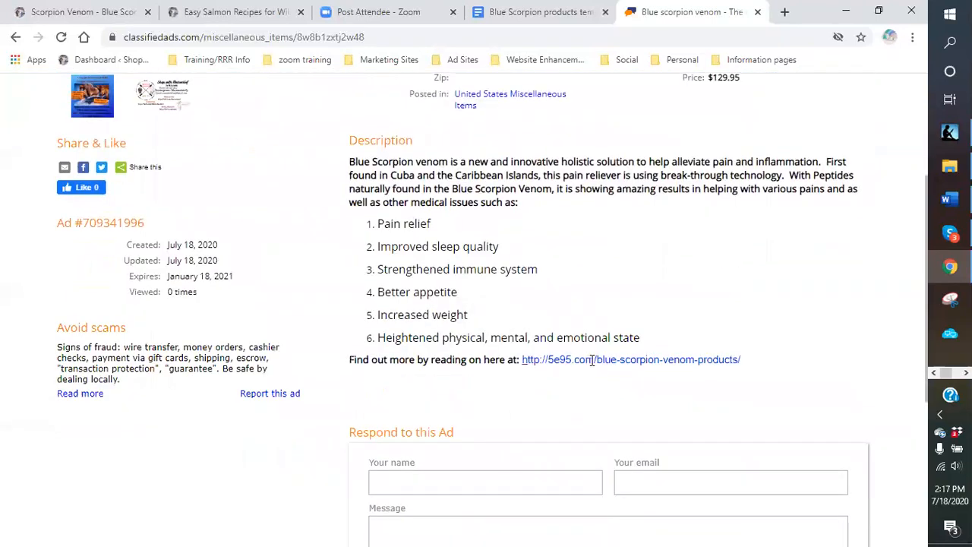
left_click(525, 363)
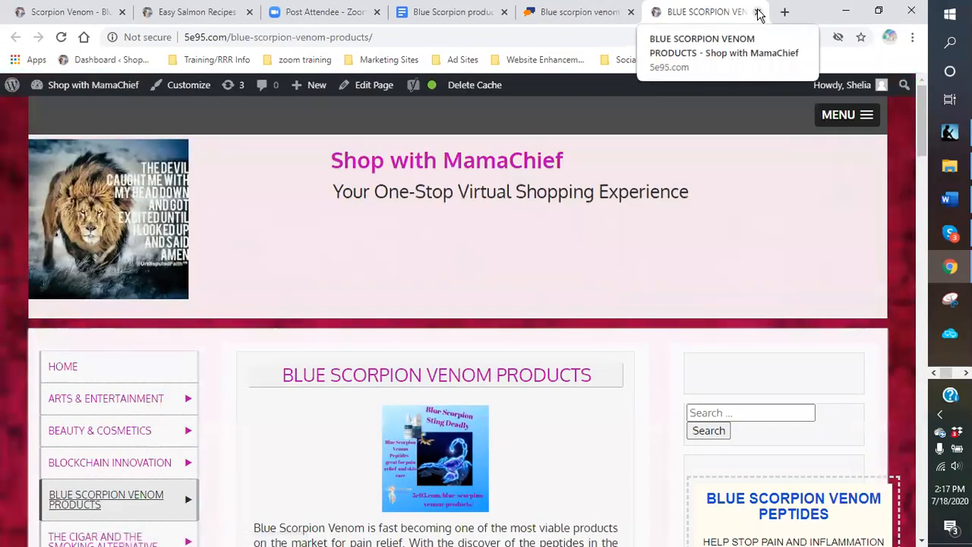
left_click(759, 12)
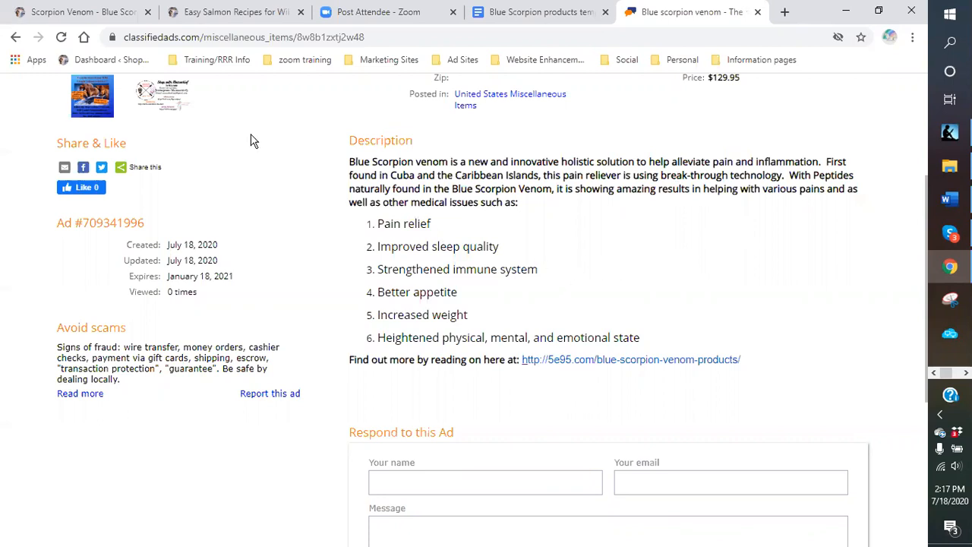
scroll(314, 271, "up", 3)
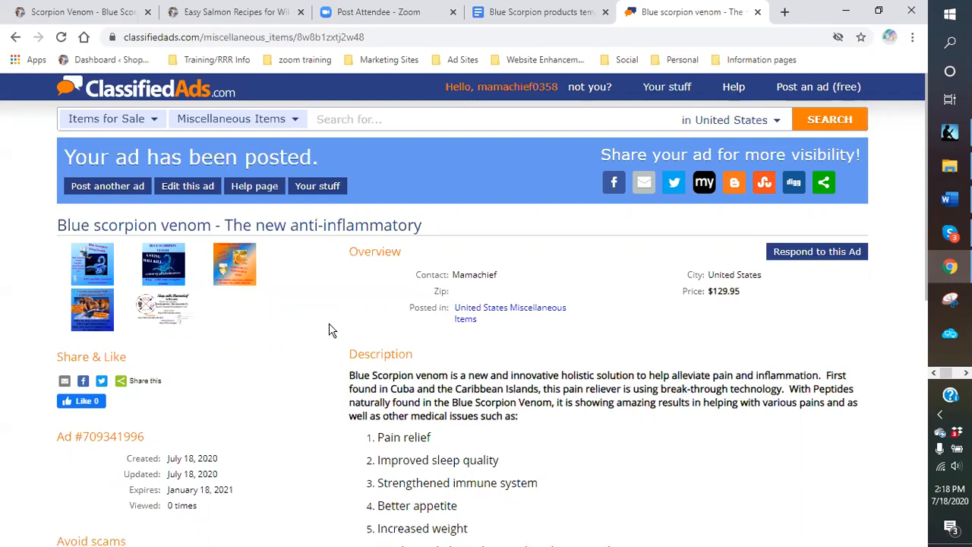
- Review the posted ad, then show Your Stuff with the new ad at the top
scroll(327, 323, "down", 2)
scroll(326, 323, "down", 1)
scroll(223, 248, "up", 3)
scroll(302, 311, "down", 3)
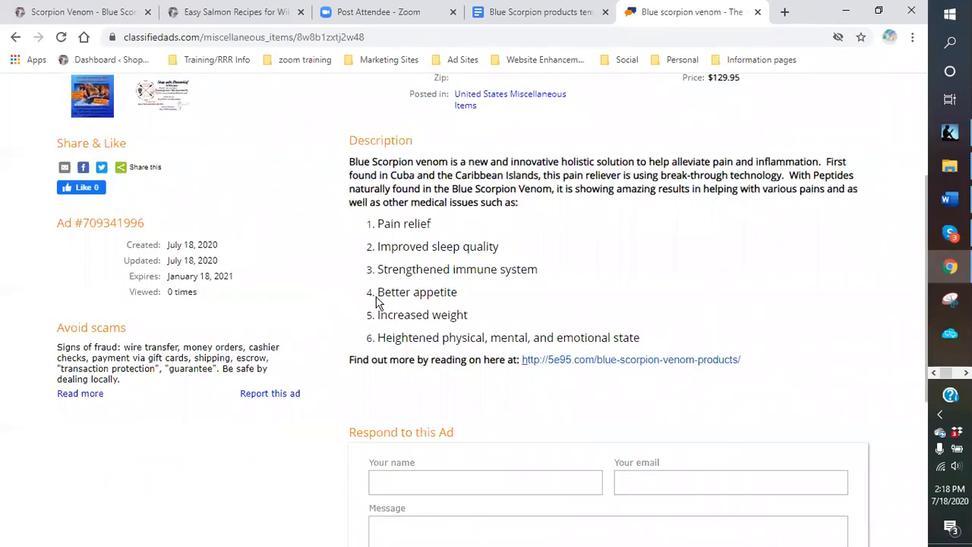
scroll(706, 304, "up", 1)
scroll(669, 306, "up", 2)
scroll(600, 310, "down", 2)
scroll(600, 316, "up", 3)
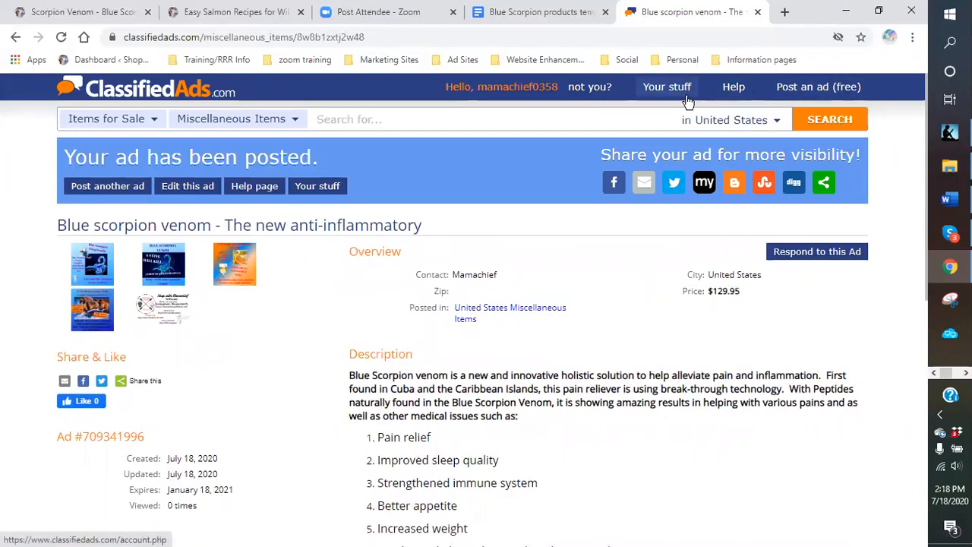
left_click(659, 91)
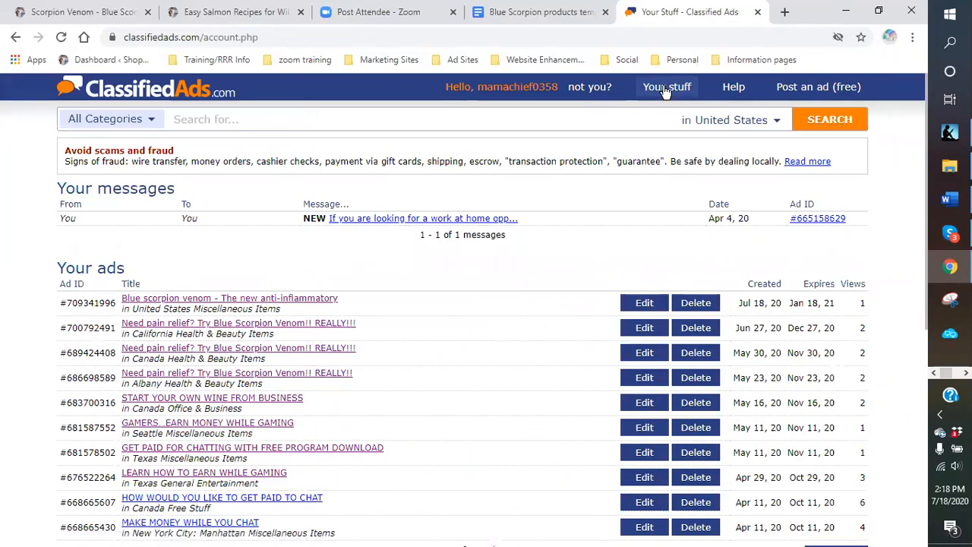
scroll(505, 167, "down", 3)
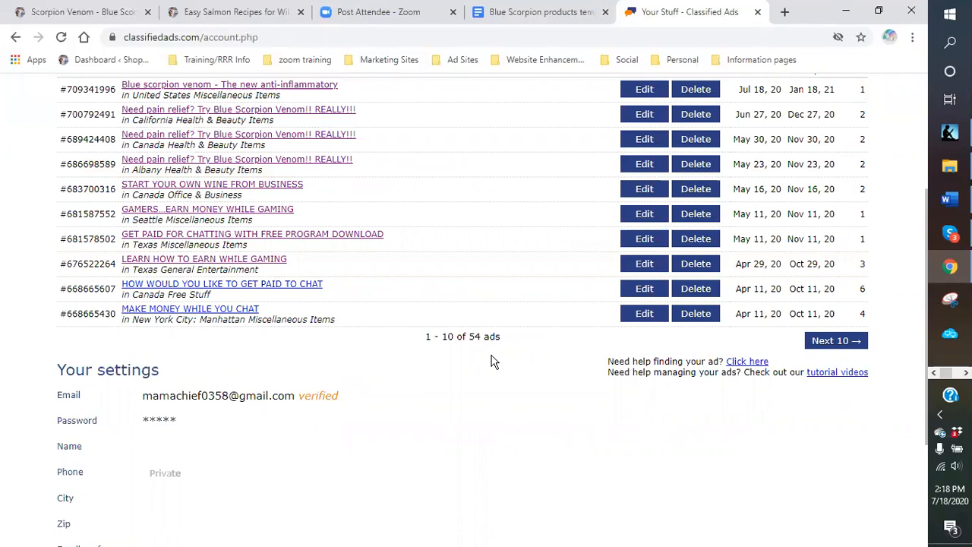
scroll(491, 360, "up", 3)
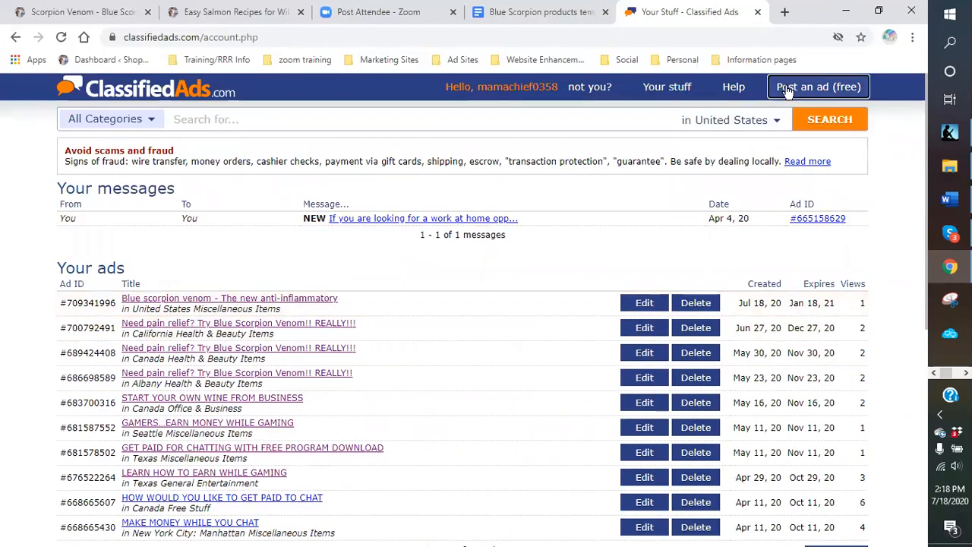
- Start a new free ad under Items for Sale, Health & Beauty Items
left_click(788, 89)
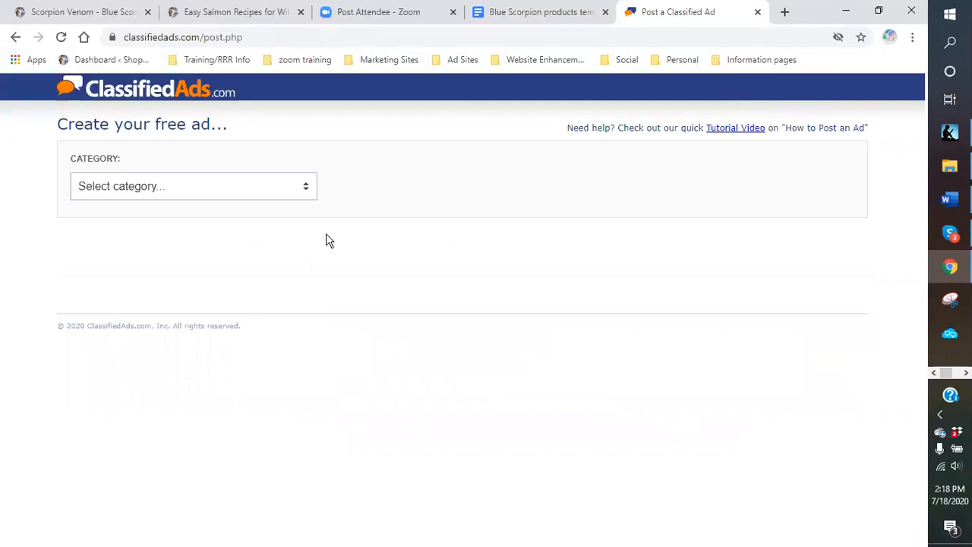
left_click(306, 187)
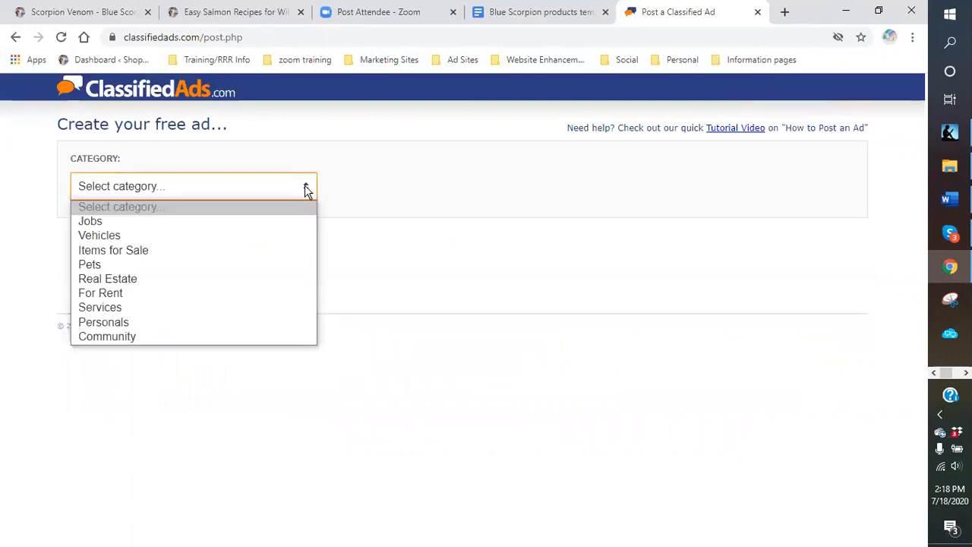
left_click(171, 251)
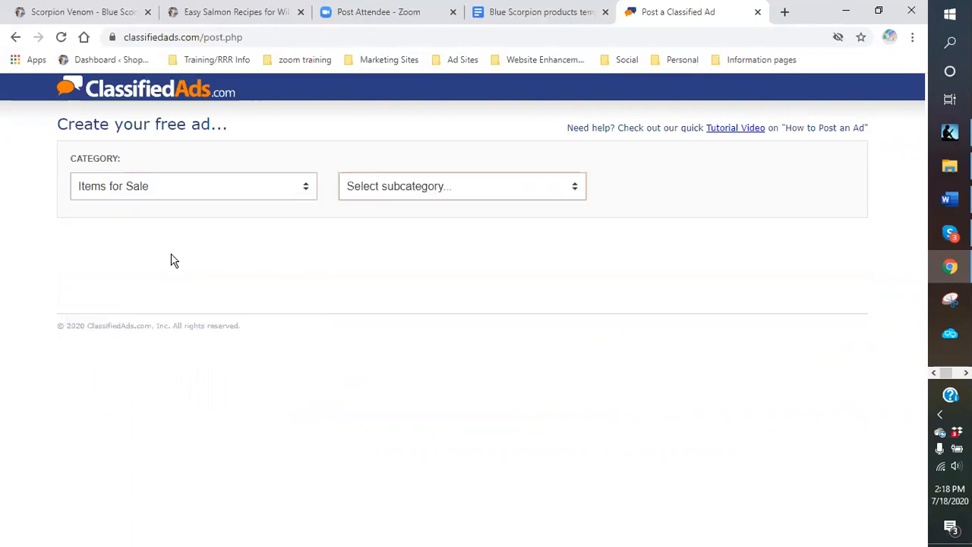
left_click(576, 187)
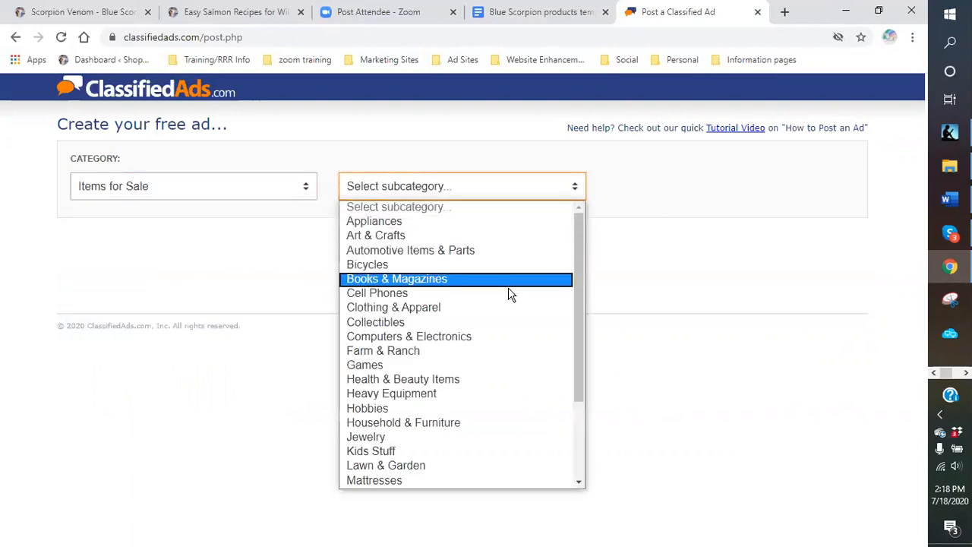
left_click(479, 380)
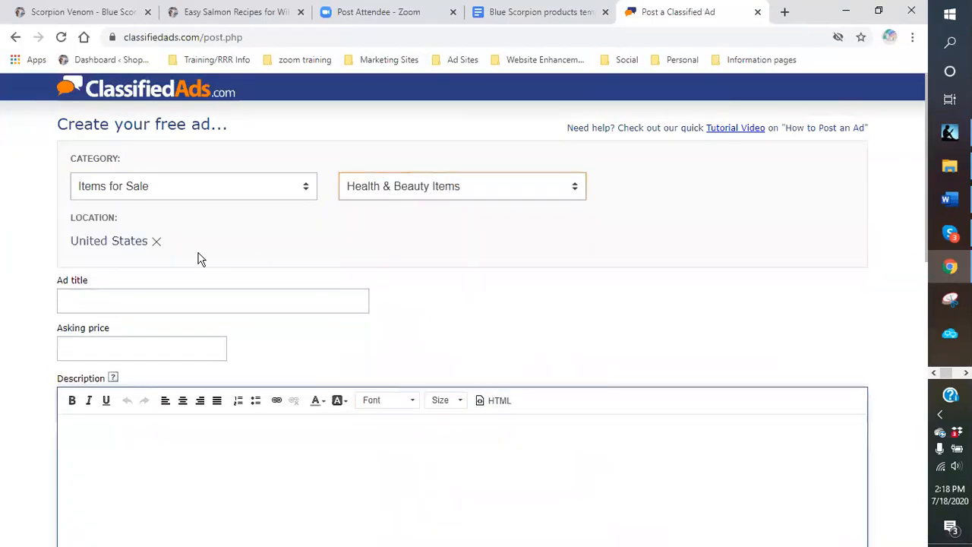
- Change the ad location from United States to Canada
left_click(155, 241)
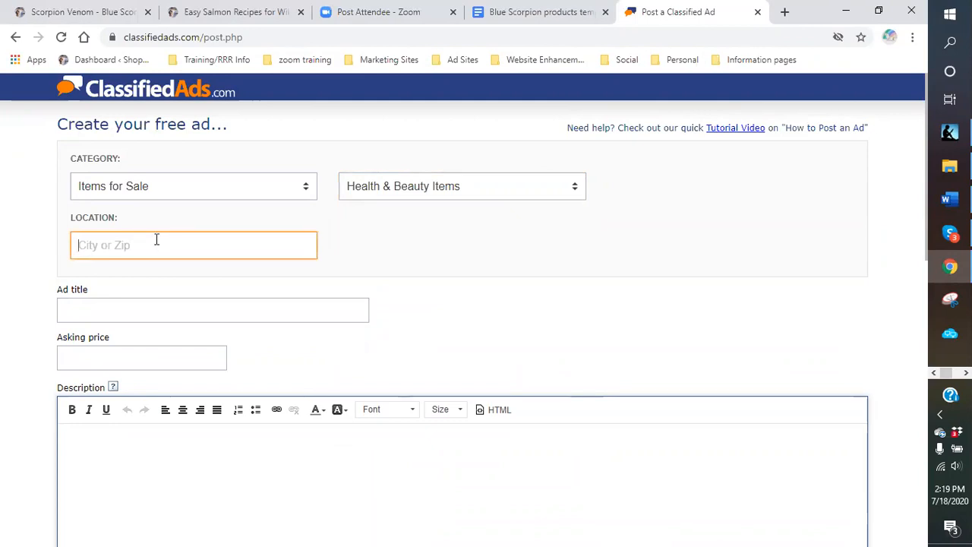
type("canada")
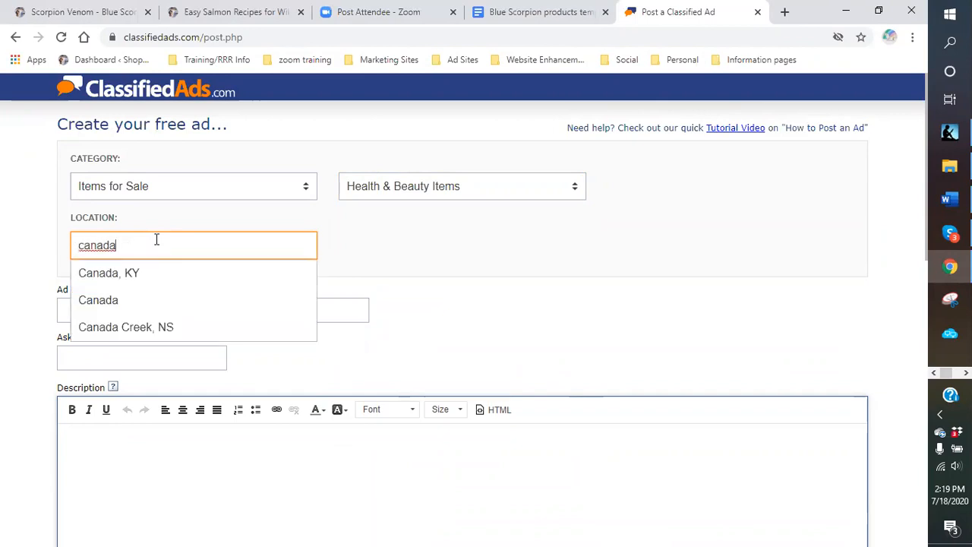
left_click(123, 304)
left_click(111, 300)
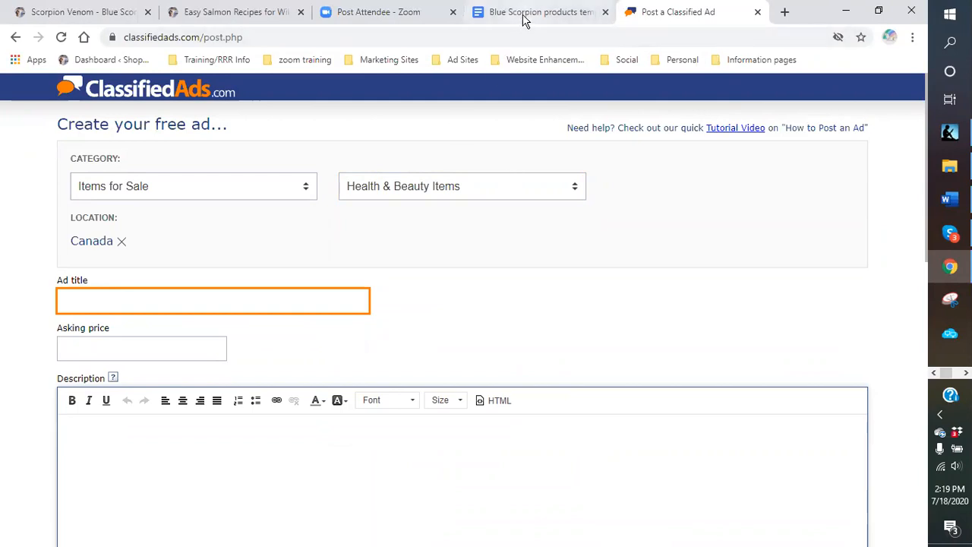
left_click(522, 15)
- Copy the last headline from the template document and paste it in as the ad title
scroll(499, 272, "down", 2)
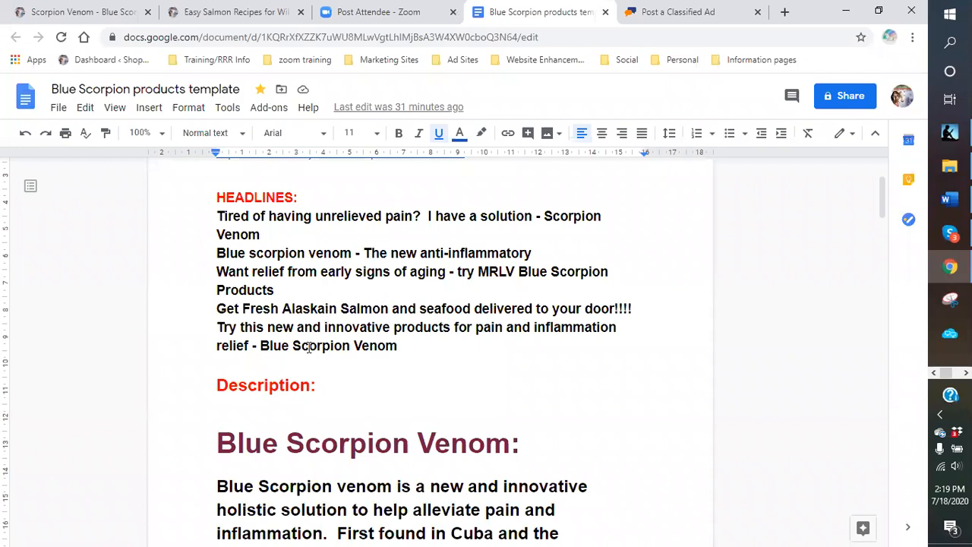
left_click_drag(218, 335, 407, 347)
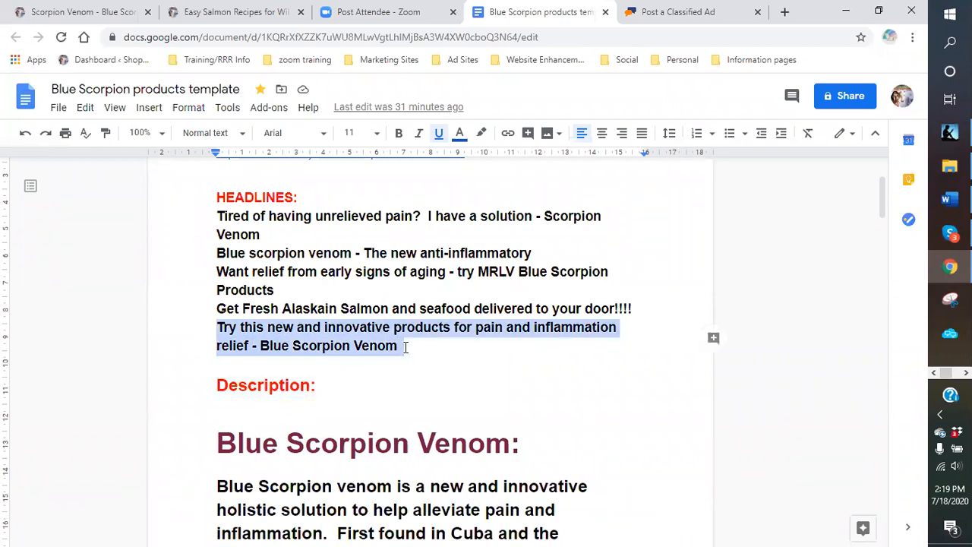
right_click(371, 347)
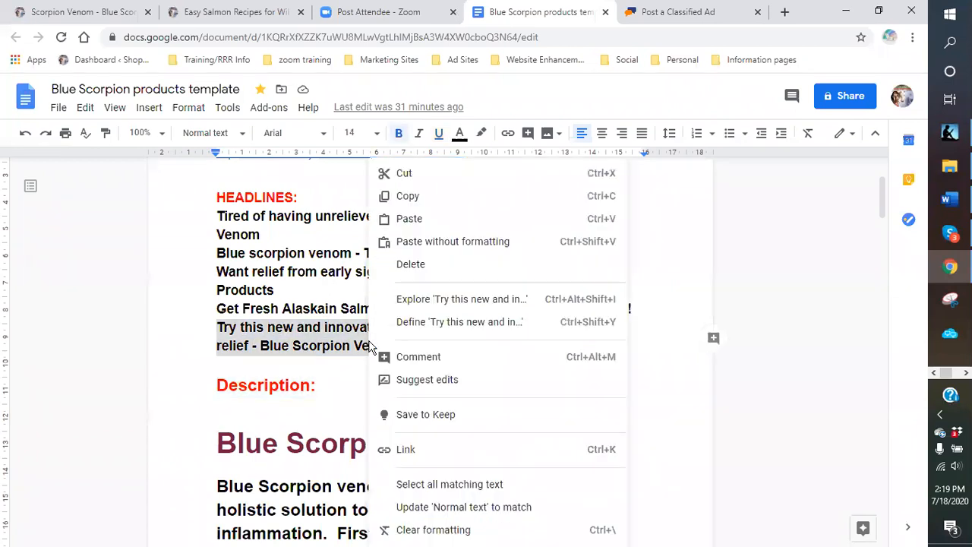
left_click(407, 196)
left_click(668, 15)
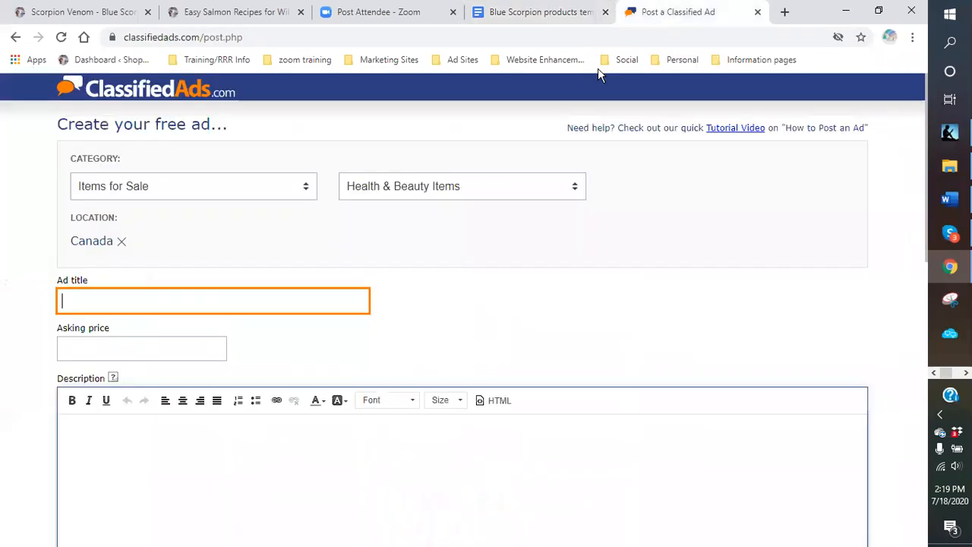
right_click(119, 304)
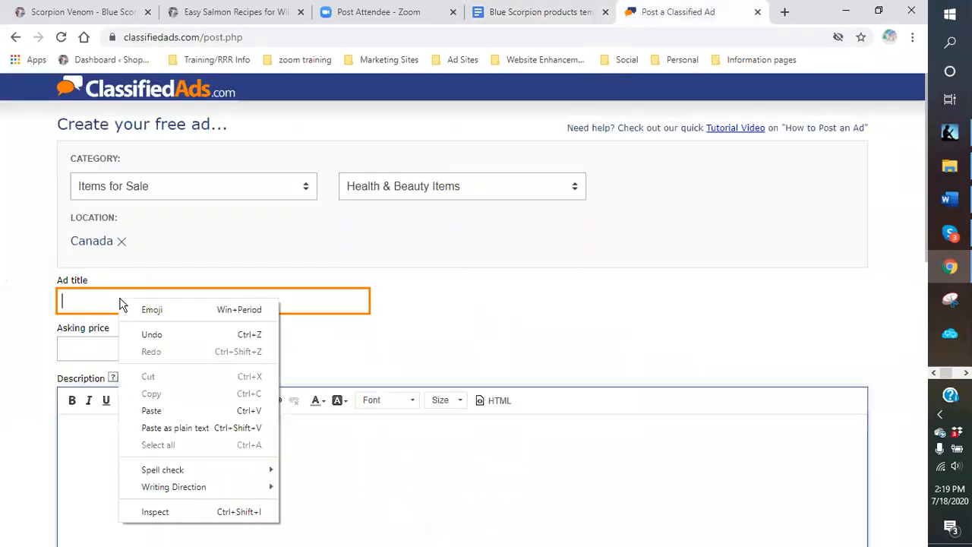
left_click(151, 411)
- Fill the asking price from a saved suggestion and correct its spelling to 'various'
left_click(95, 351)
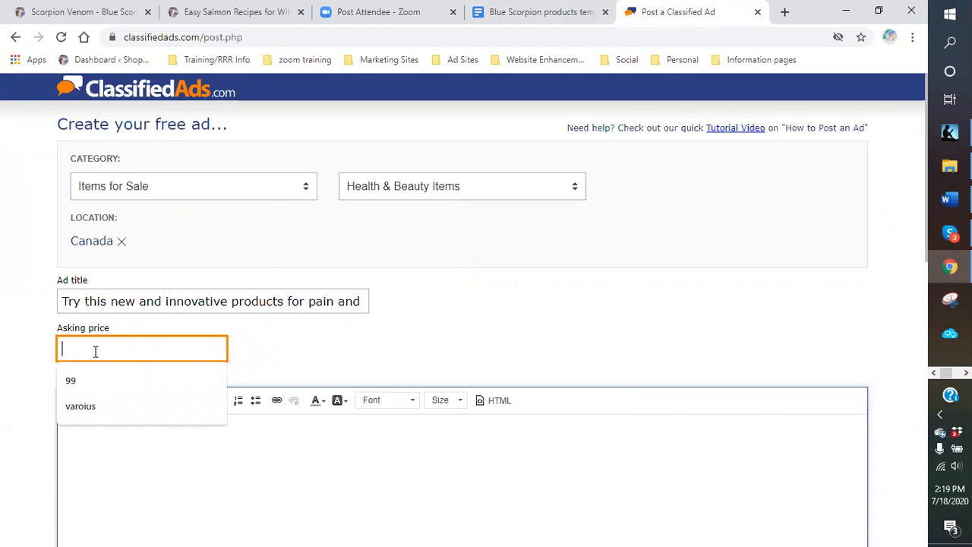
left_click(66, 406)
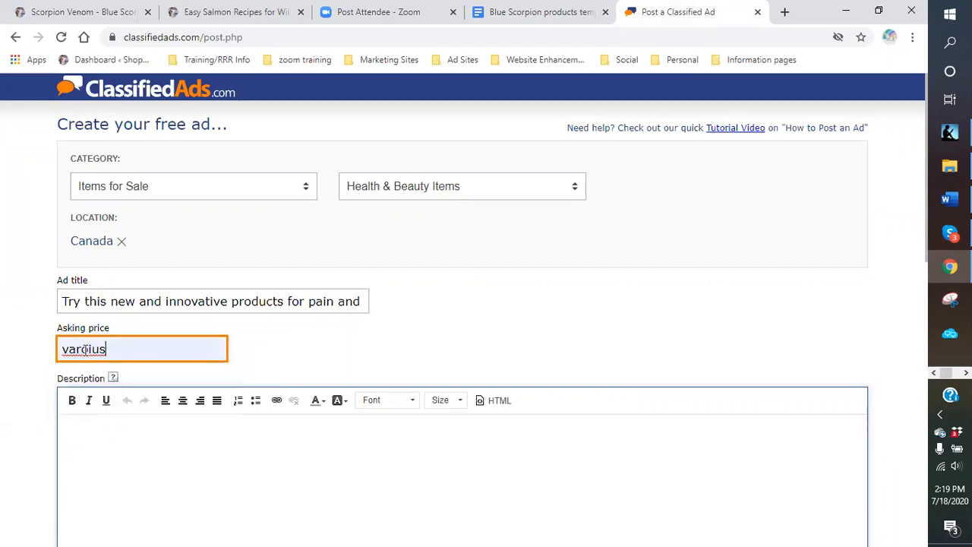
key("Left")
key("Left")
key("BackSpace")
key("BackSpace")
left_click(114, 350)
left_click_drag(114, 351, 89, 351)
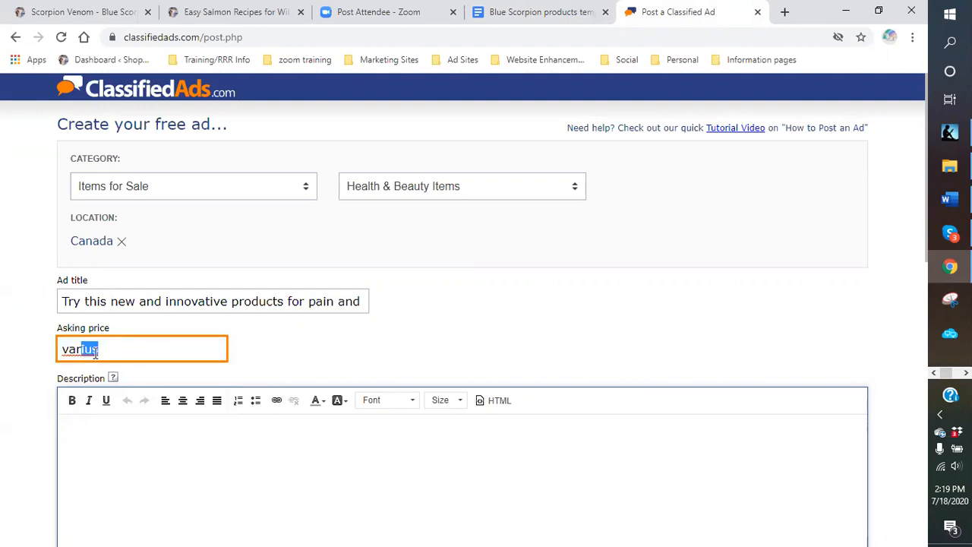
type("ous")
left_click(173, 463)
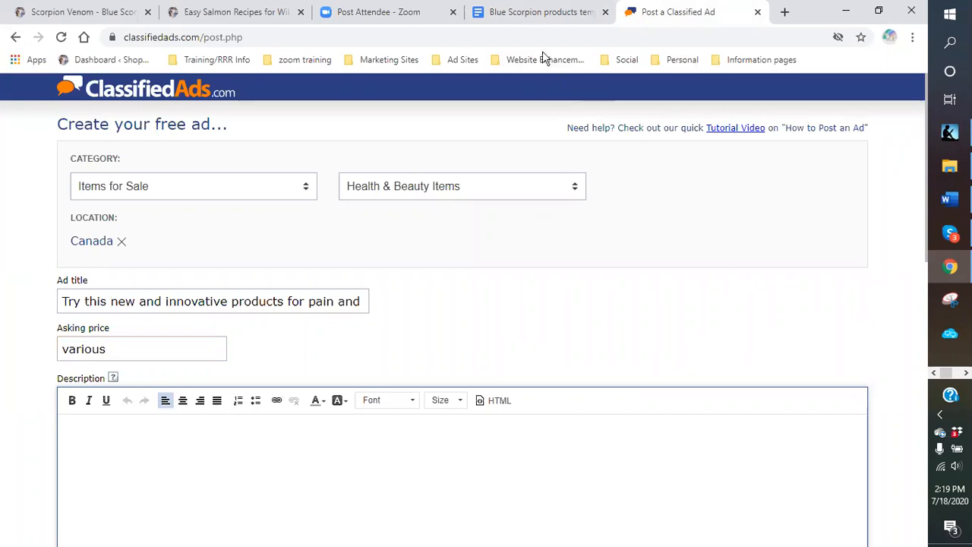
left_click(521, 20)
- Copy the Blue Scorpion intro paragraph and benefits list from the template into the ad description
scroll(424, 317, "down", 3)
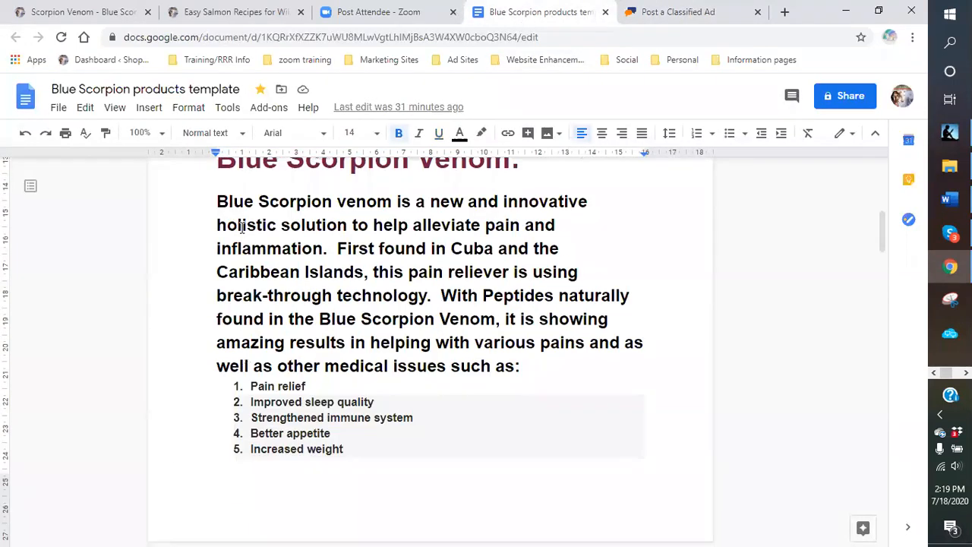
left_click_drag(218, 201, 575, 386)
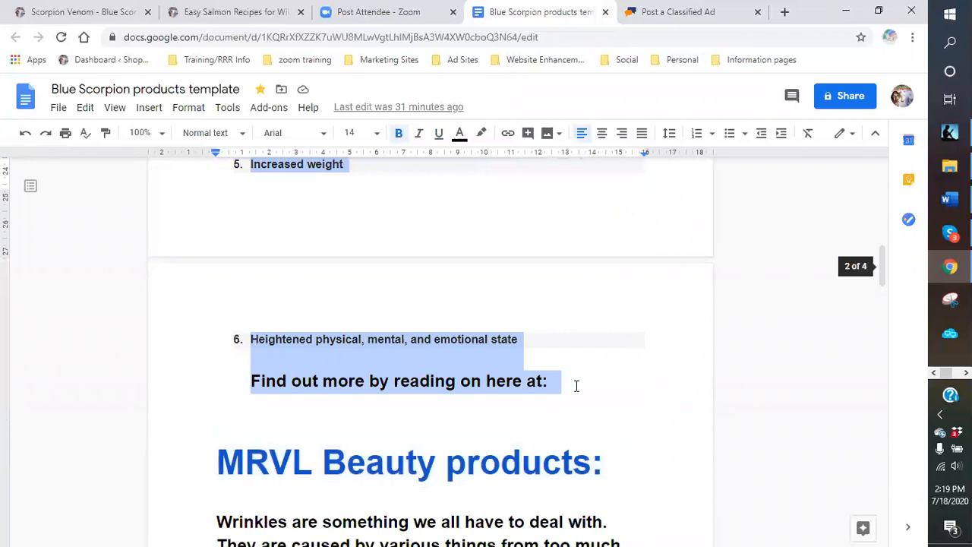
right_click(462, 369)
left_click(504, 222)
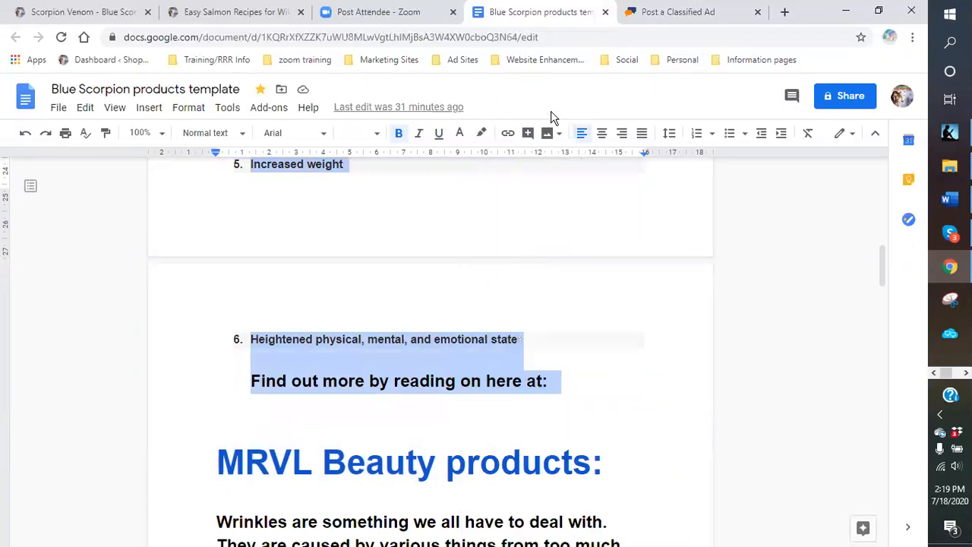
left_click(651, 13)
scroll(145, 423, "down", 1)
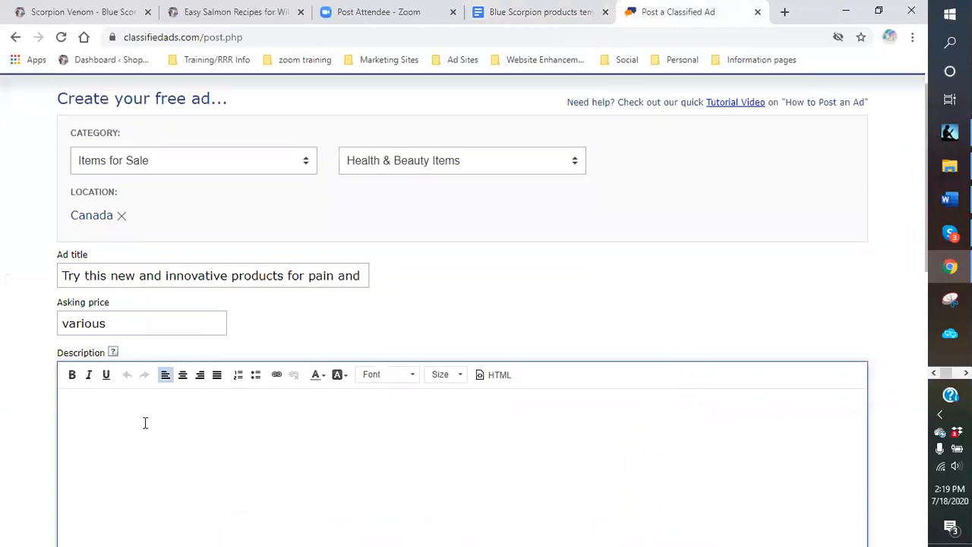
scroll(145, 423, "down", 2)
key("ctrl+v")
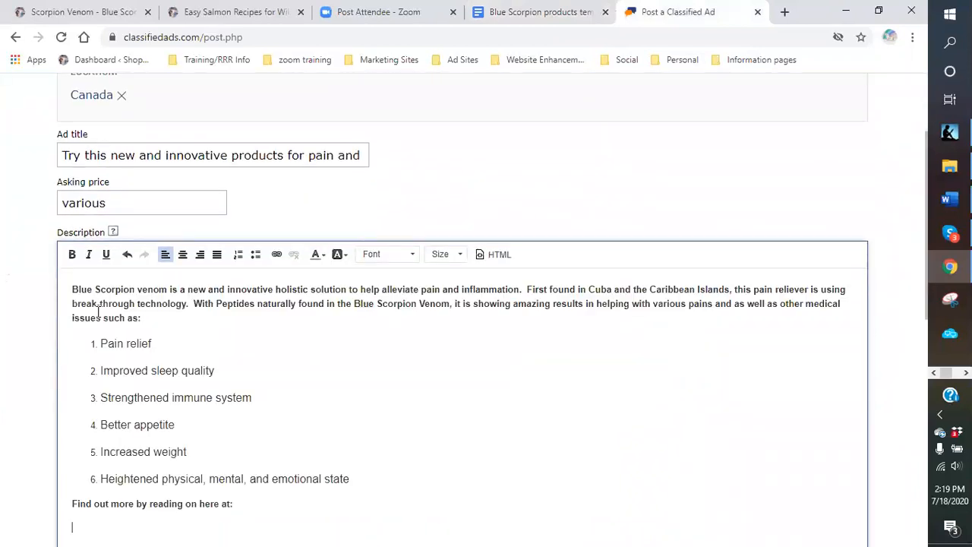
- Copy the scorpion-venom link from the template and paste it after the find-out-more line
left_click(505, 16)
scroll(345, 254, "up", 3)
scroll(355, 256, "up", 5)
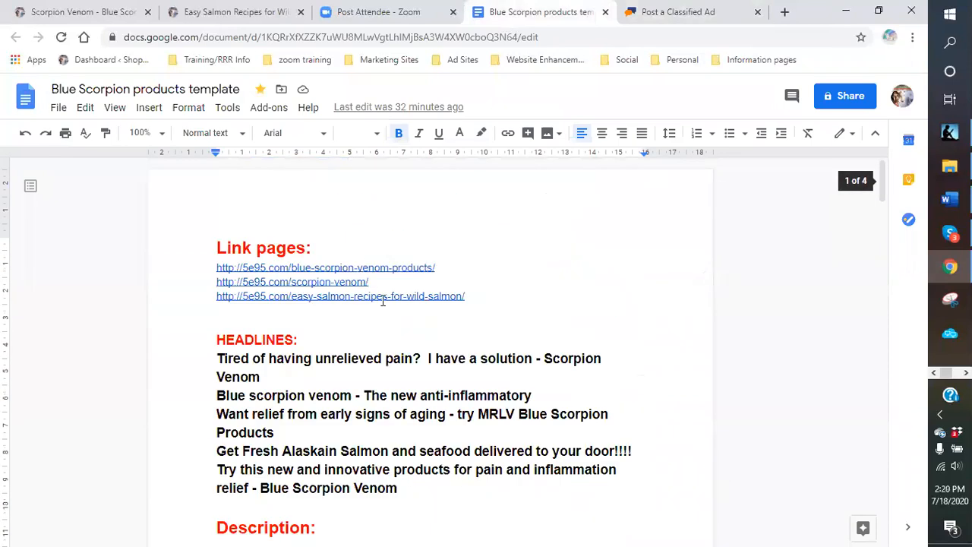
left_click_drag(380, 282, 217, 284)
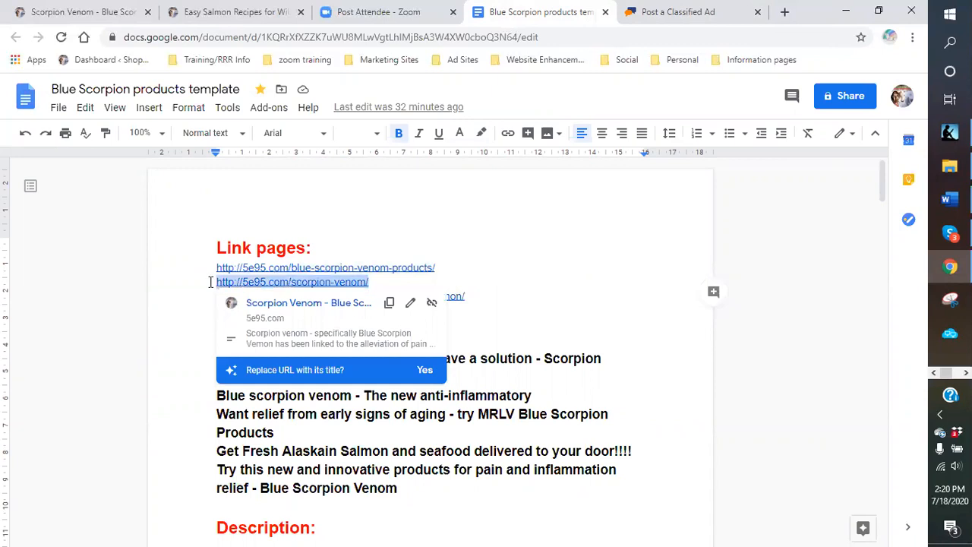
right_click(223, 291)
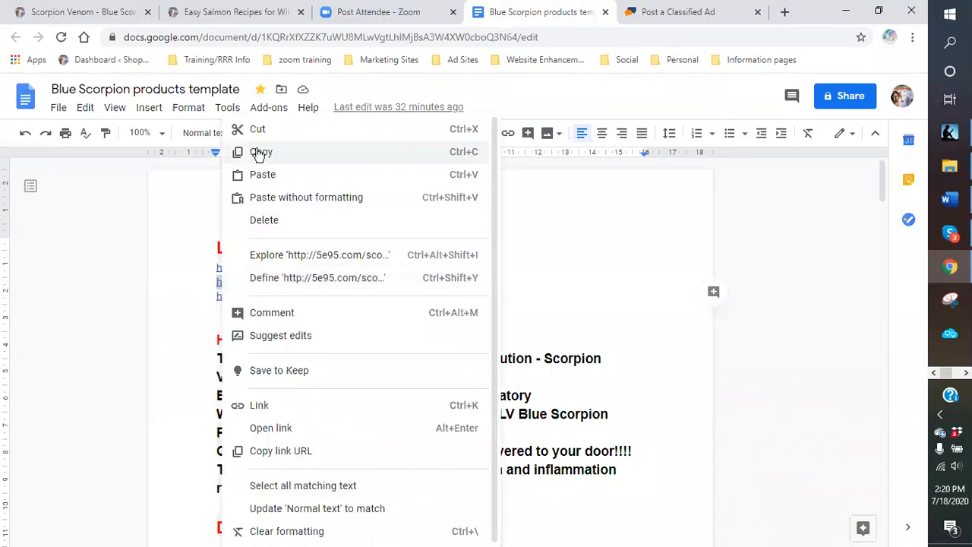
left_click(250, 152)
left_click(650, 13)
scroll(239, 395, "down", 3)
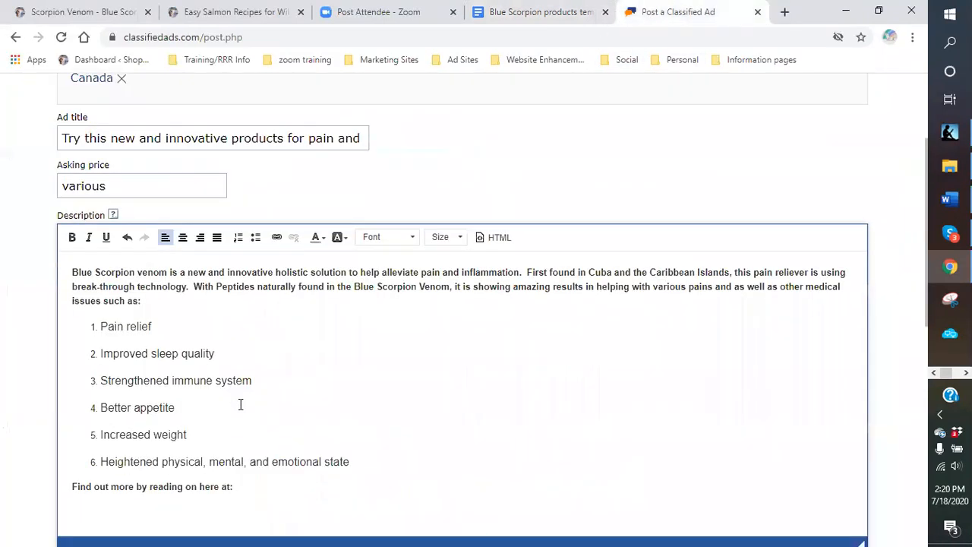
left_click(245, 363)
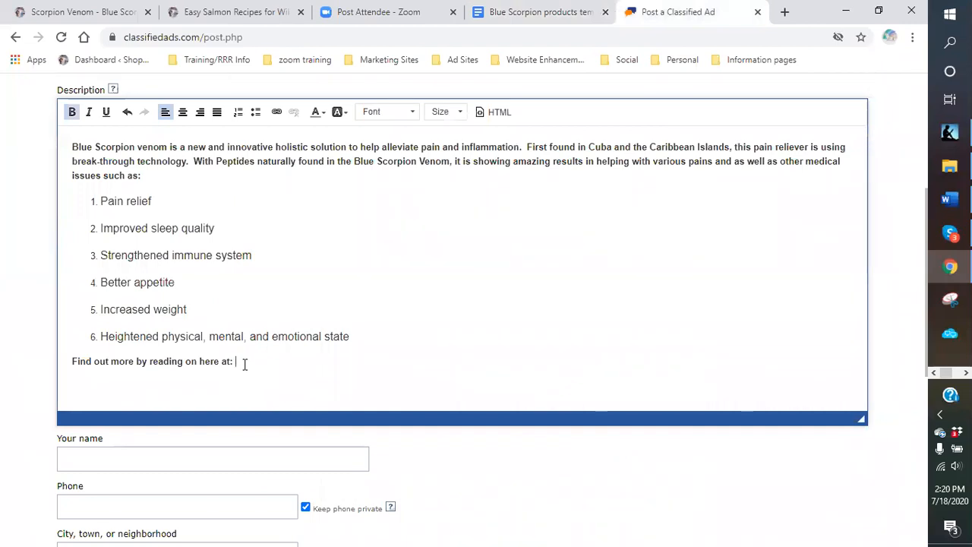
key("ctrl+v")
left_click_drag(395, 363, 227, 357)
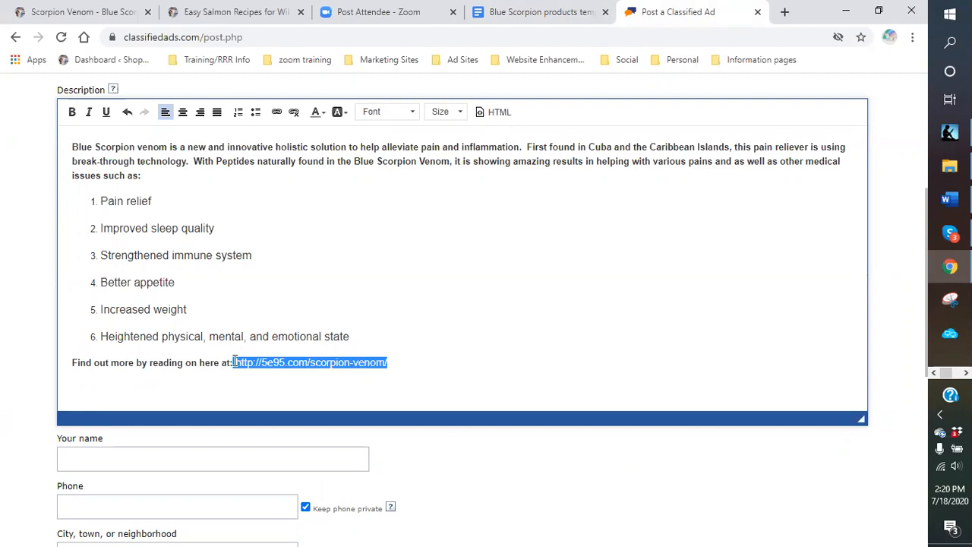
left_click(430, 370)
- Fill in the seller's name and phone number from saved suggestions
scroll(318, 386, "down", 1)
left_click(144, 386)
type("mam")
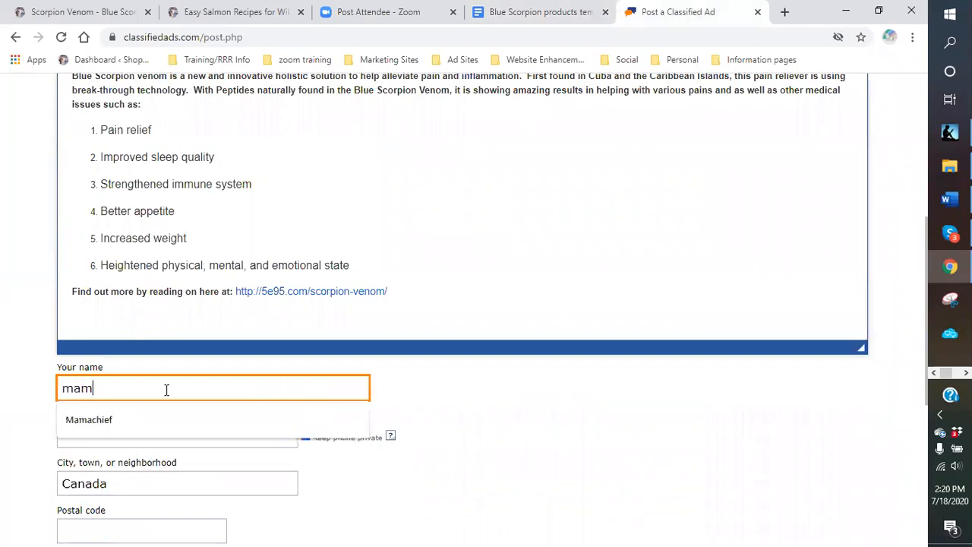
left_click(107, 422)
left_click(122, 439)
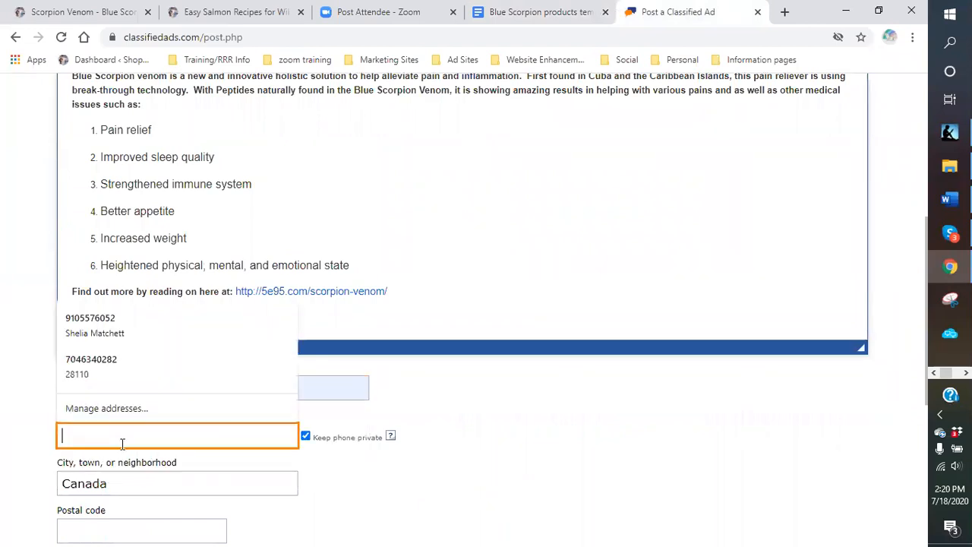
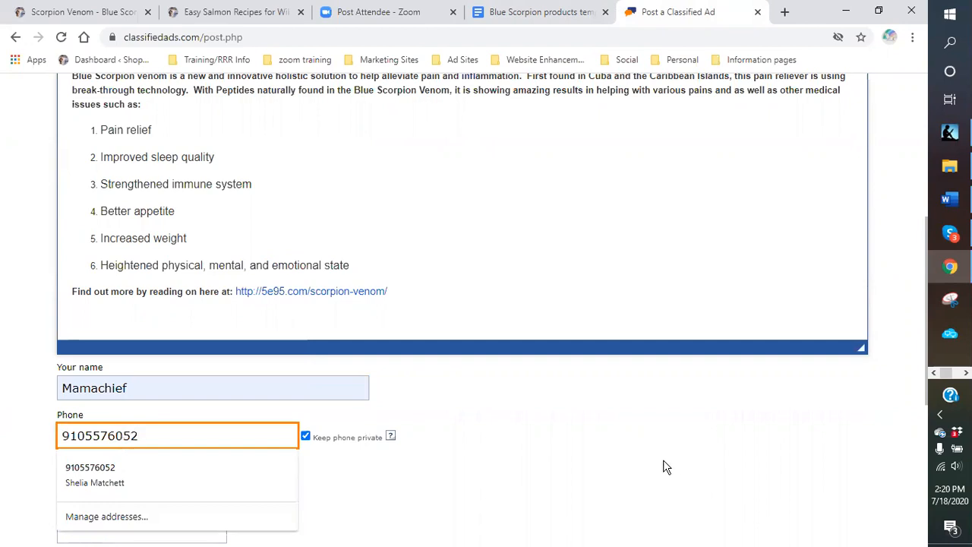
left_click(486, 430)
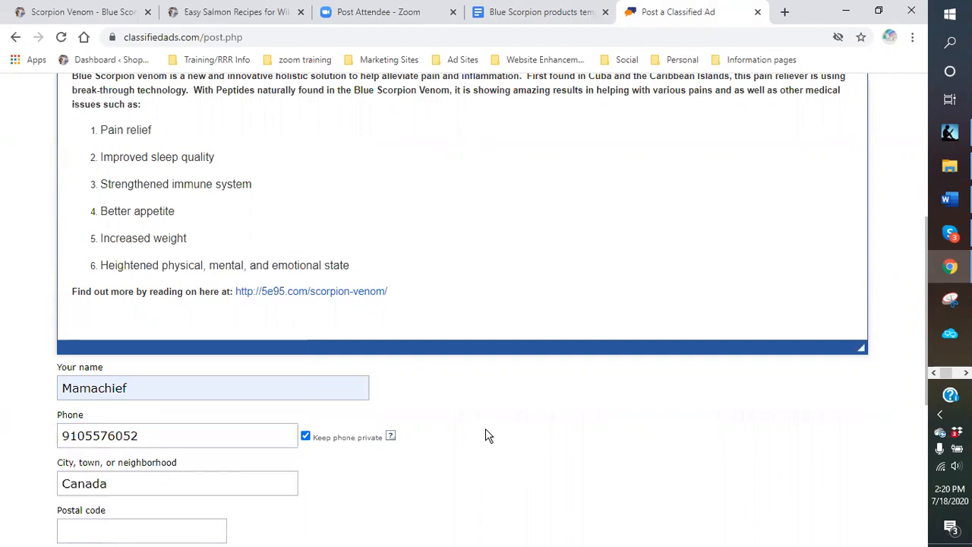
scroll(357, 362, "down", 3)
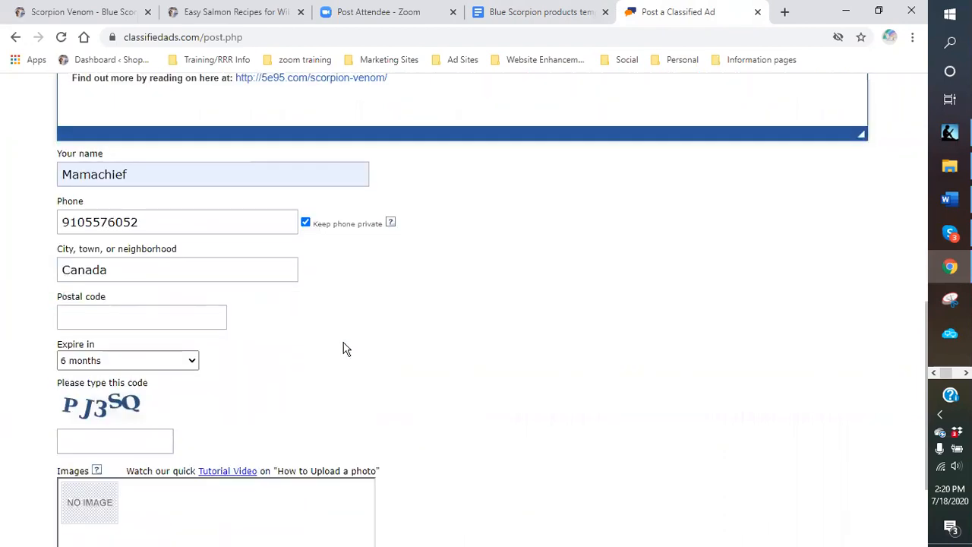
left_click(142, 440)
scroll(369, 430, "up", 5)
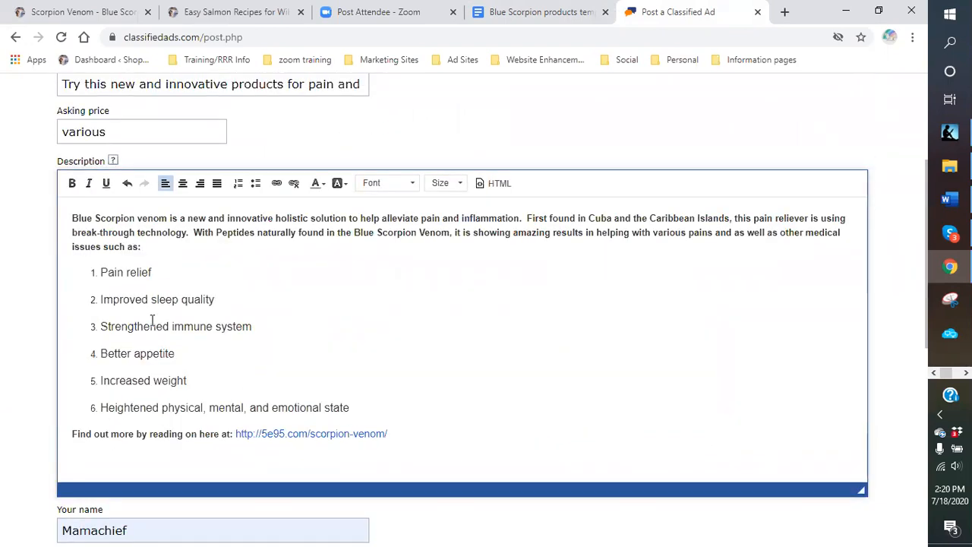
- Convert the six benefit items to bullets and add a bullet about decreased inflammation and swelling
left_click_drag(94, 291, 362, 408)
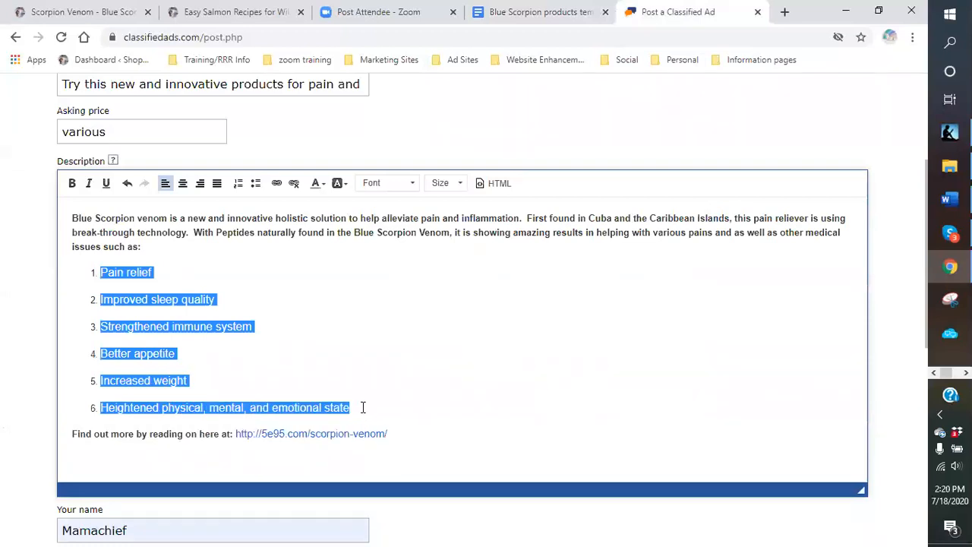
left_click(256, 187)
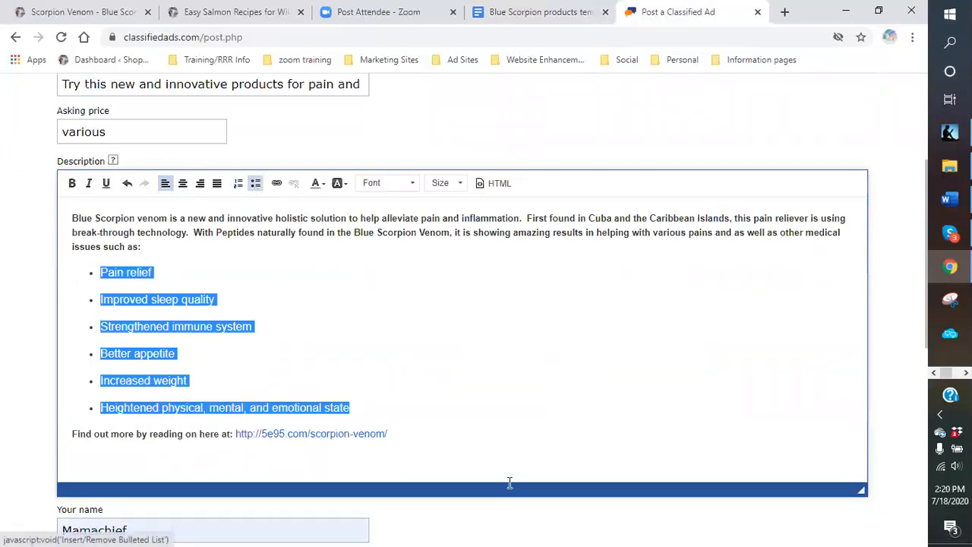
left_click(450, 417)
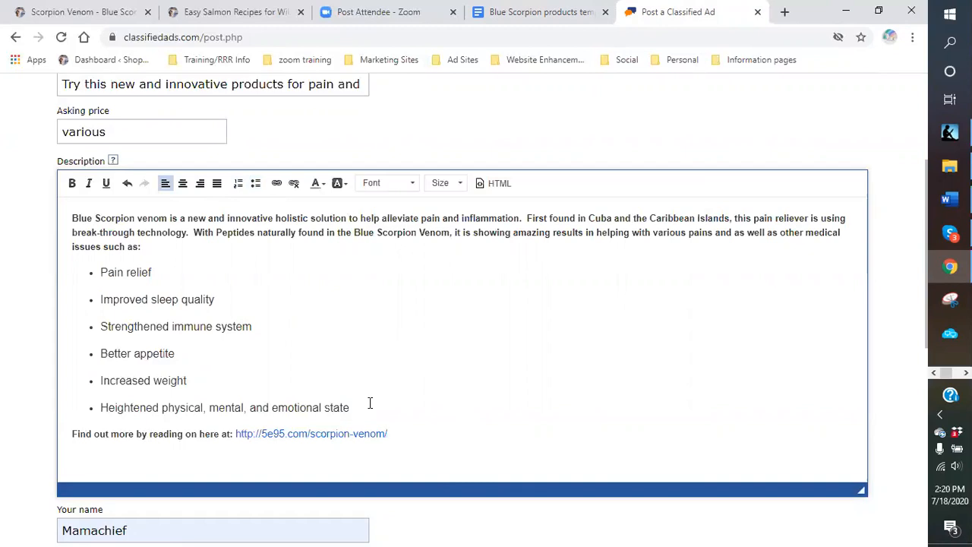
left_click(369, 402)
key("Return")
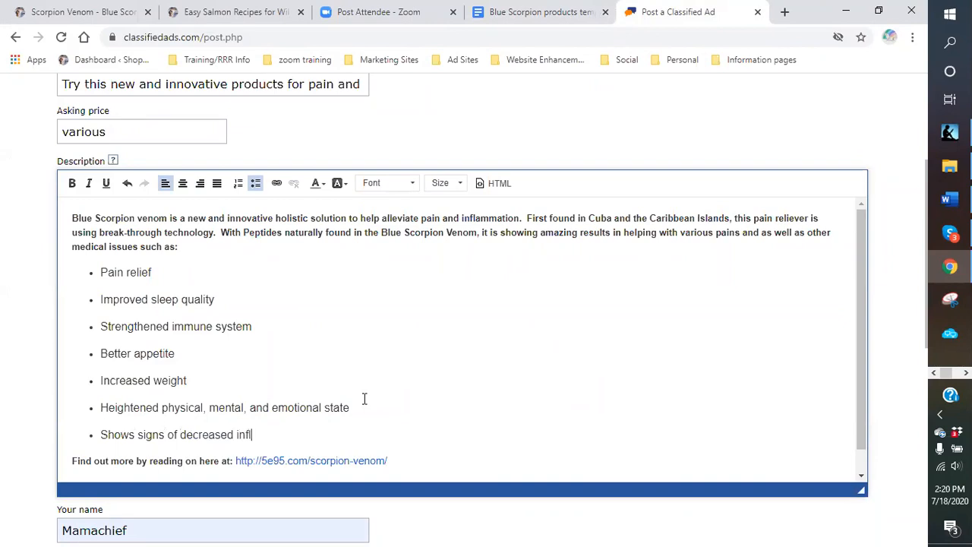
type("mation and swelling")
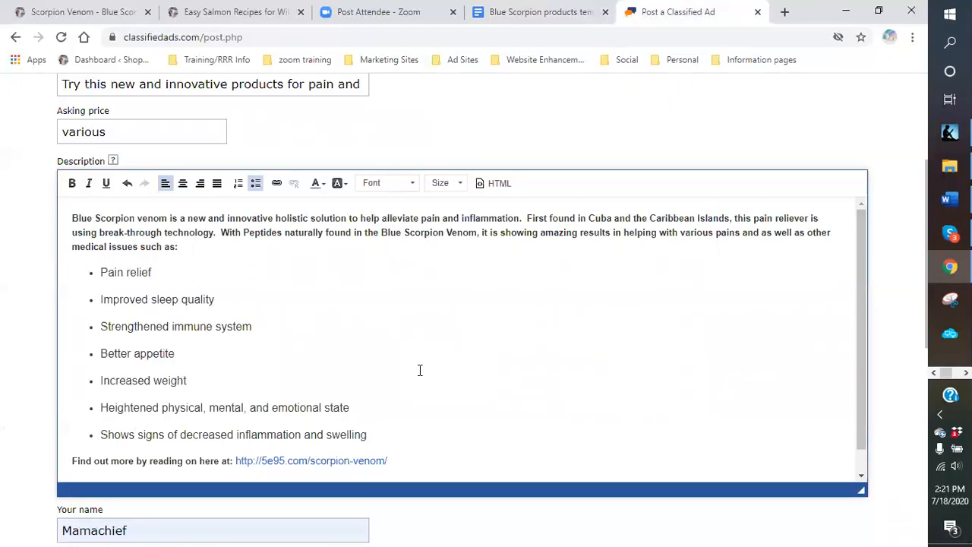
- Enter the image verification code at the bottom of the ad form
scroll(419, 370, "down", 1)
scroll(419, 371, "down", 2)
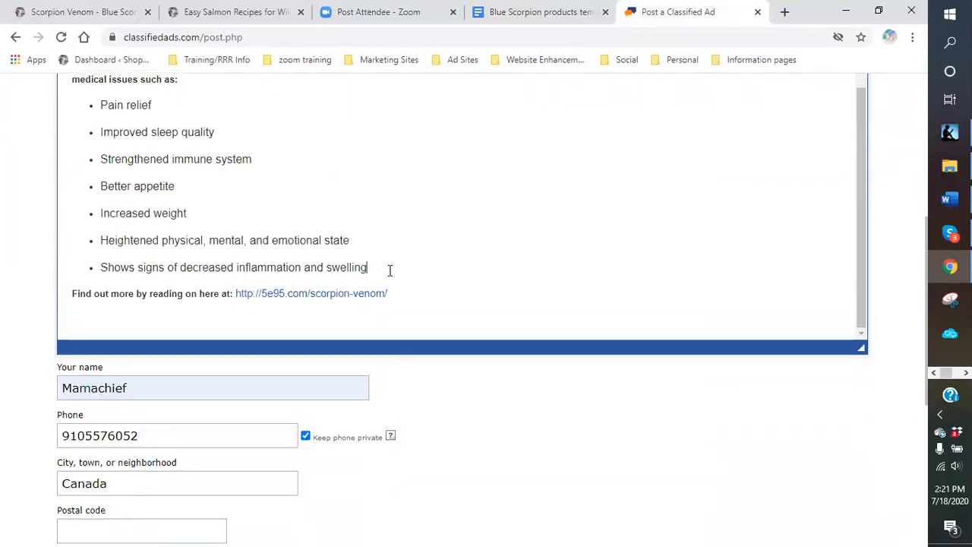
scroll(396, 293, "down", 3)
left_click(114, 435)
left_click(113, 435)
type("pj3sq")
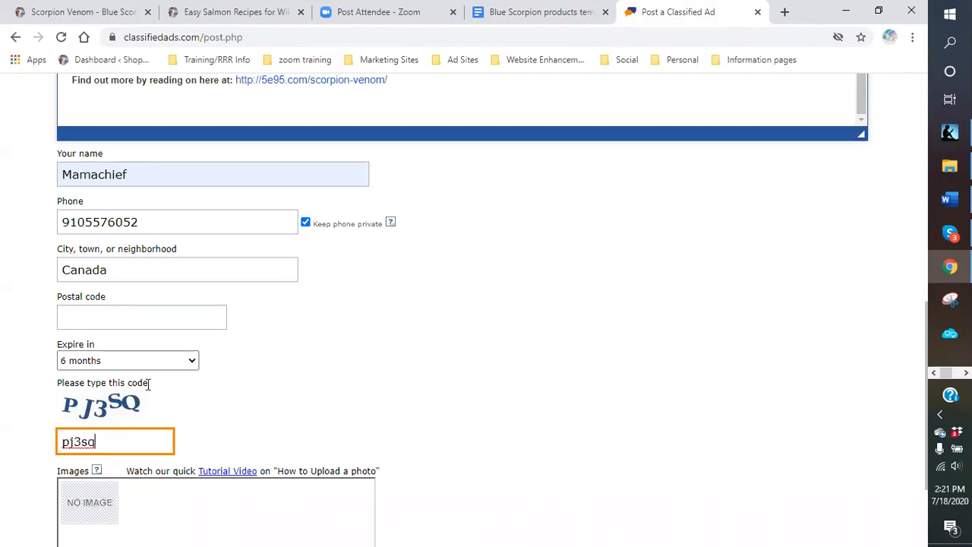
- Attach the VENOM KILLS image and the Salmon logo (1) image from the logos subfolders
scroll(117, 456, "down", 2)
left_click(85, 418)
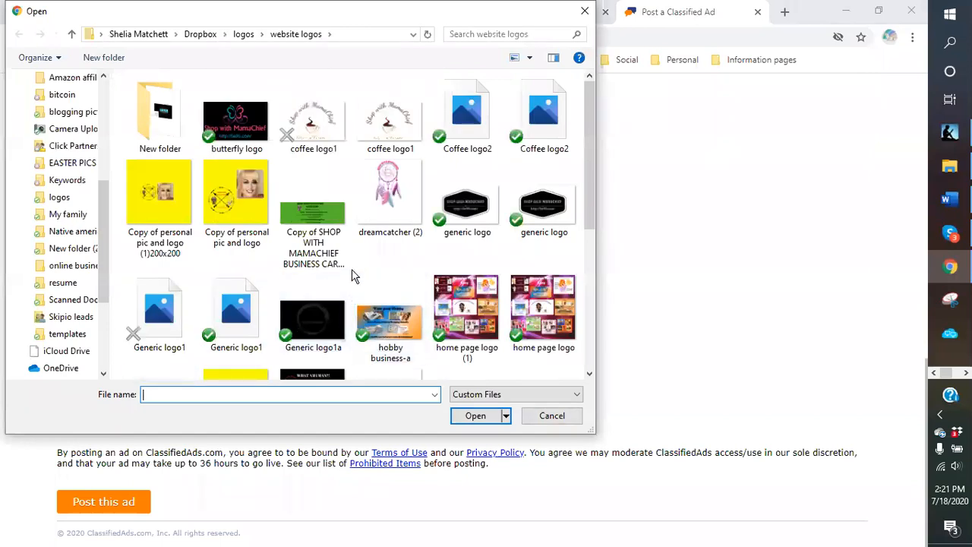
scroll(367, 272, "down", 3)
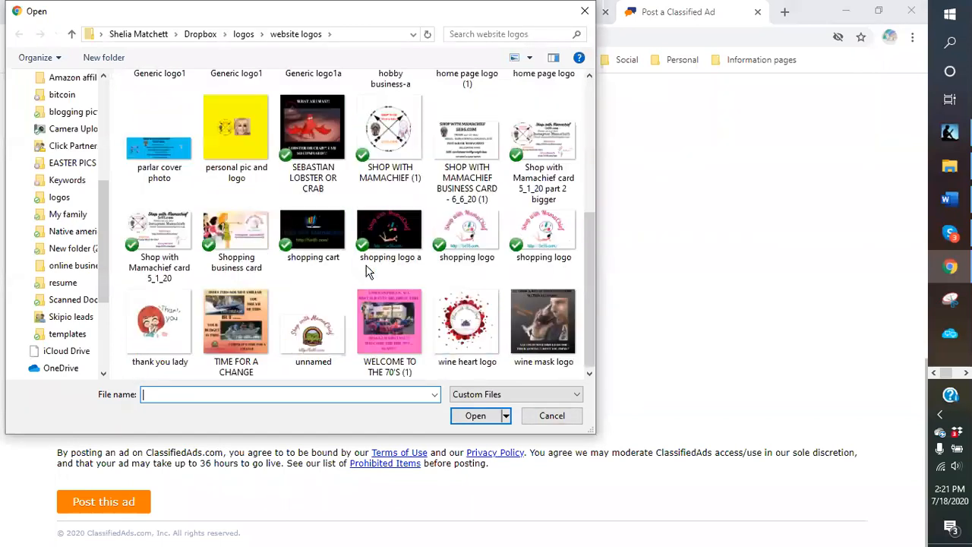
left_click(243, 34)
scroll(524, 220, "up", 1)
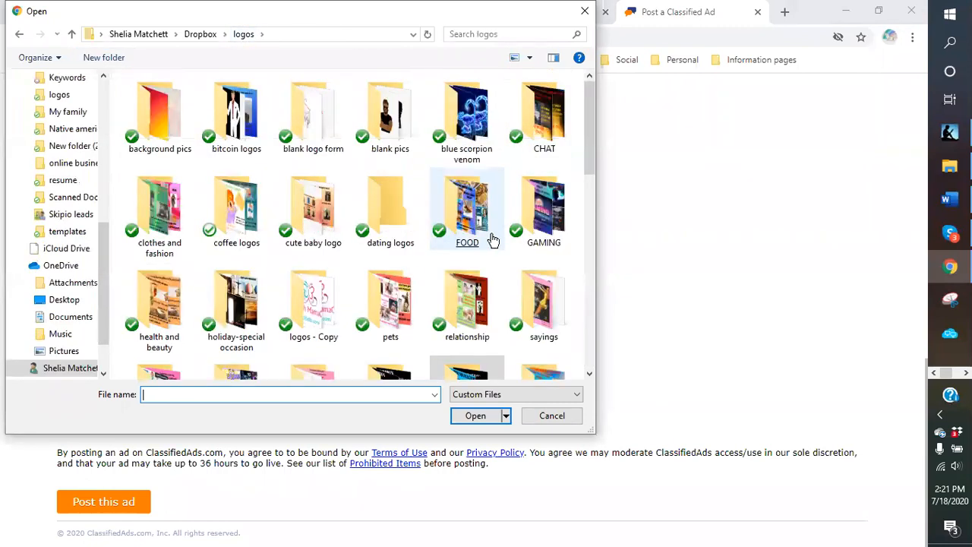
double_click(465, 152)
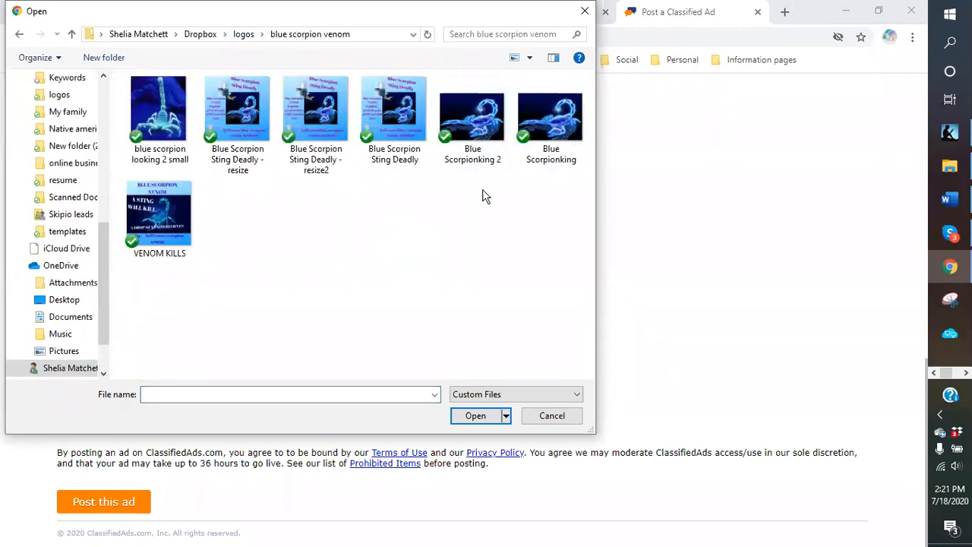
left_click(159, 217)
double_click(159, 217)
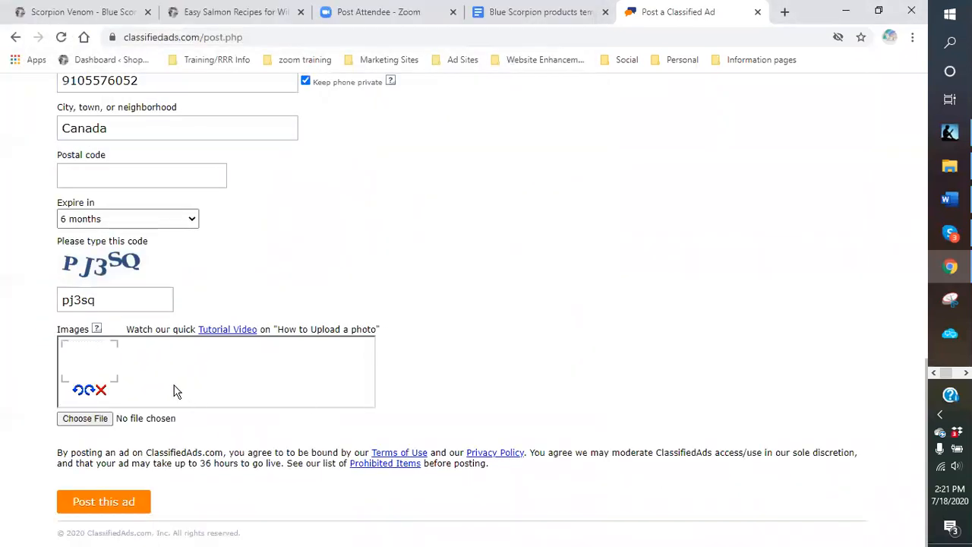
left_click(98, 419)
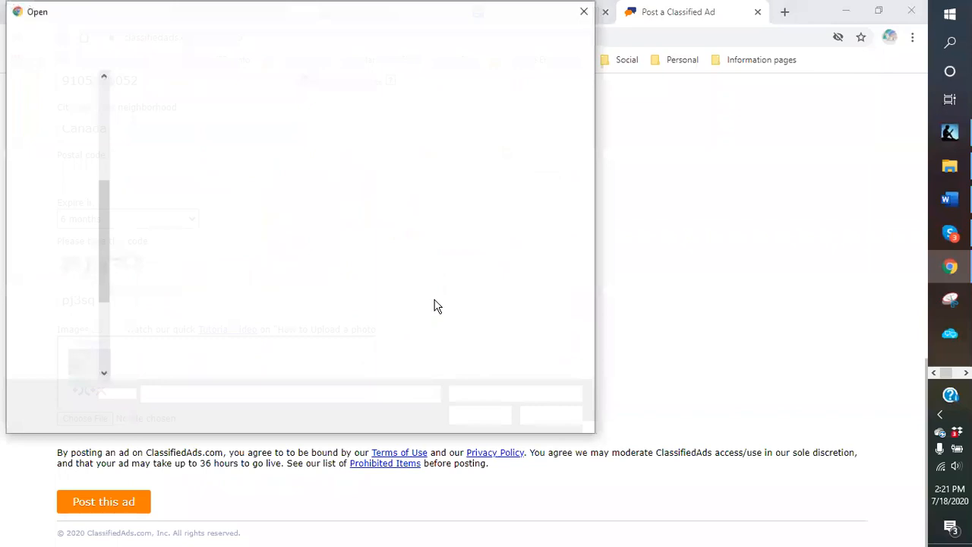
left_click(243, 34)
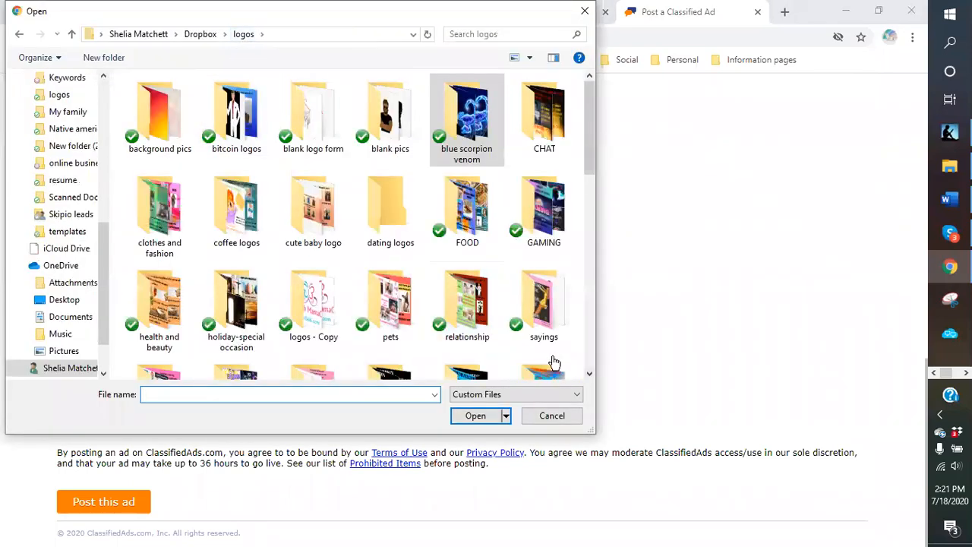
scroll(523, 337, "down", 3)
double_click(540, 262)
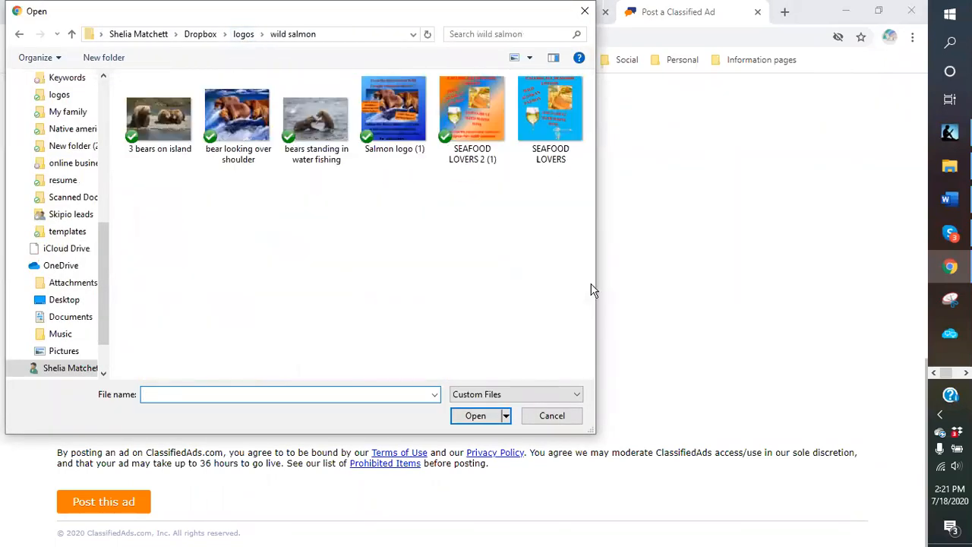
double_click(363, 146)
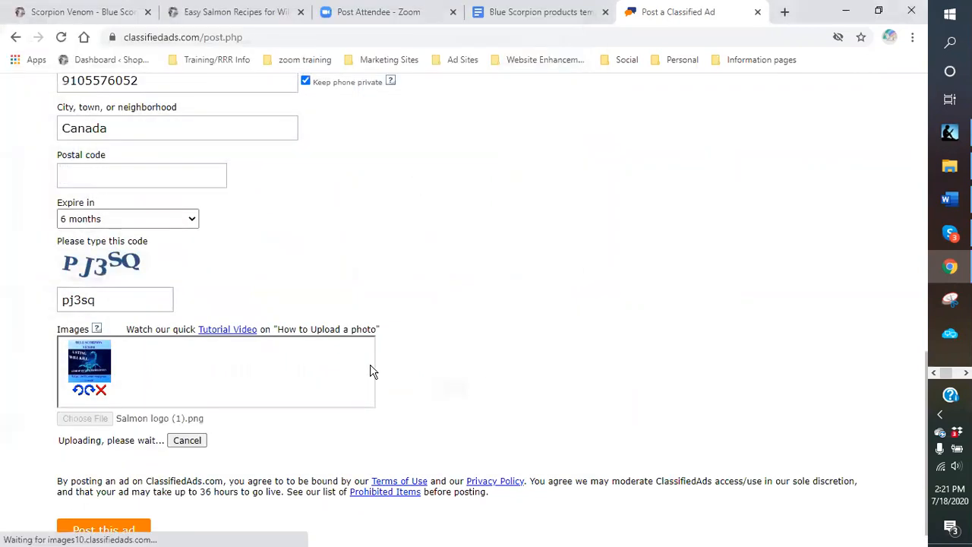
- Attach the Shop with Mamachief business card image from the website logos folder
left_click(86, 424)
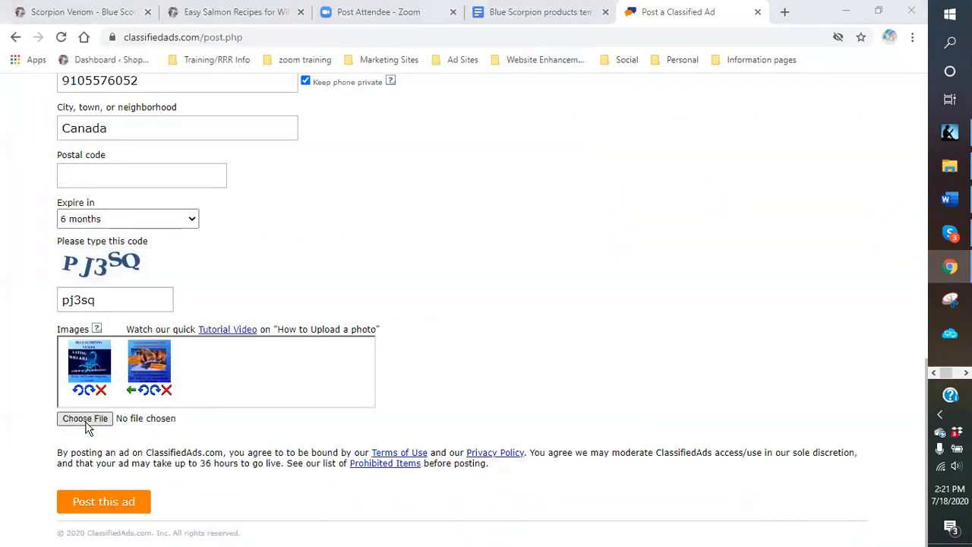
left_click(243, 34)
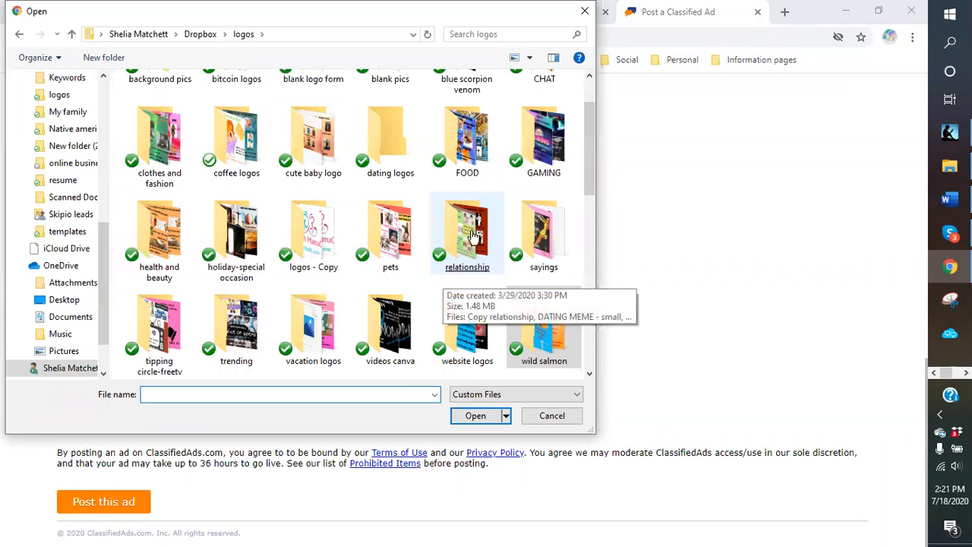
left_click(481, 332)
double_click(480, 332)
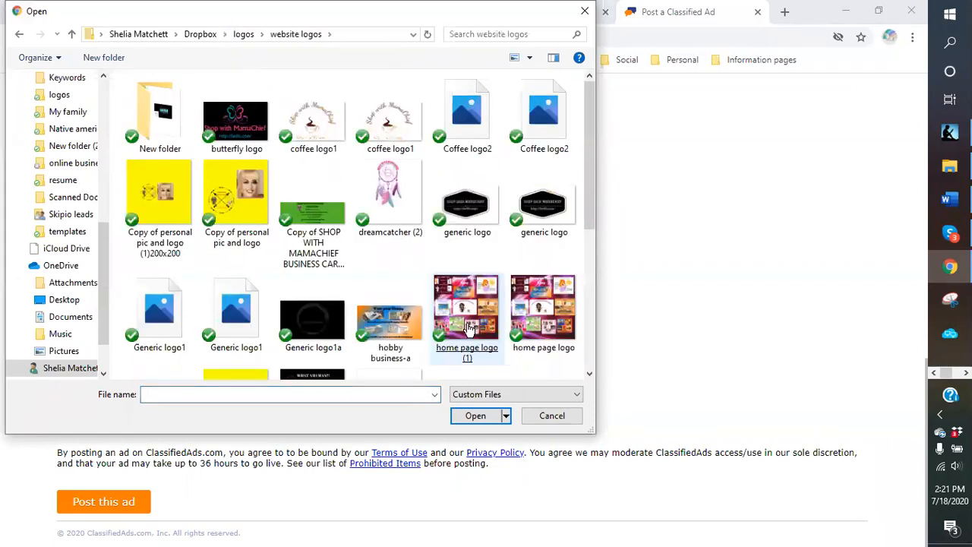
left_click(400, 220)
scroll(401, 221, "down", 2)
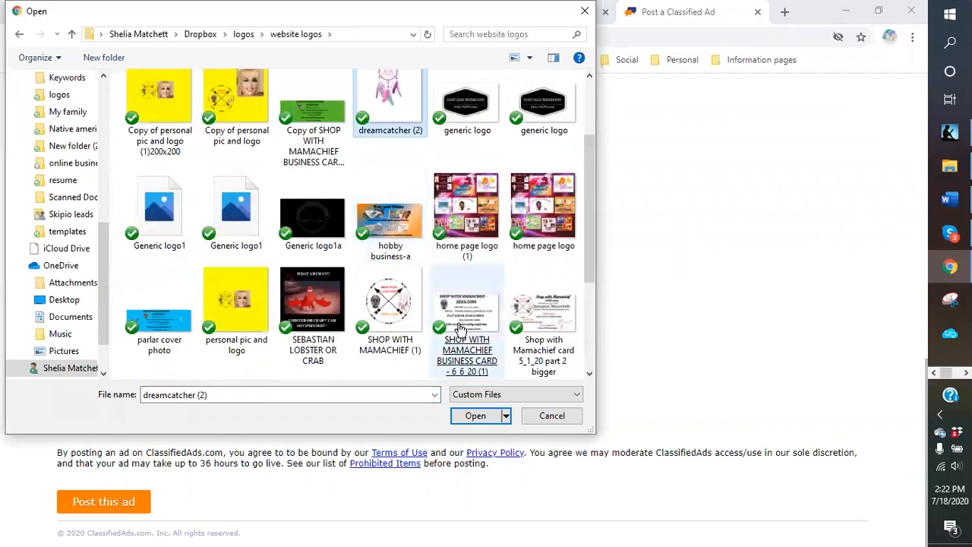
left_click(570, 336)
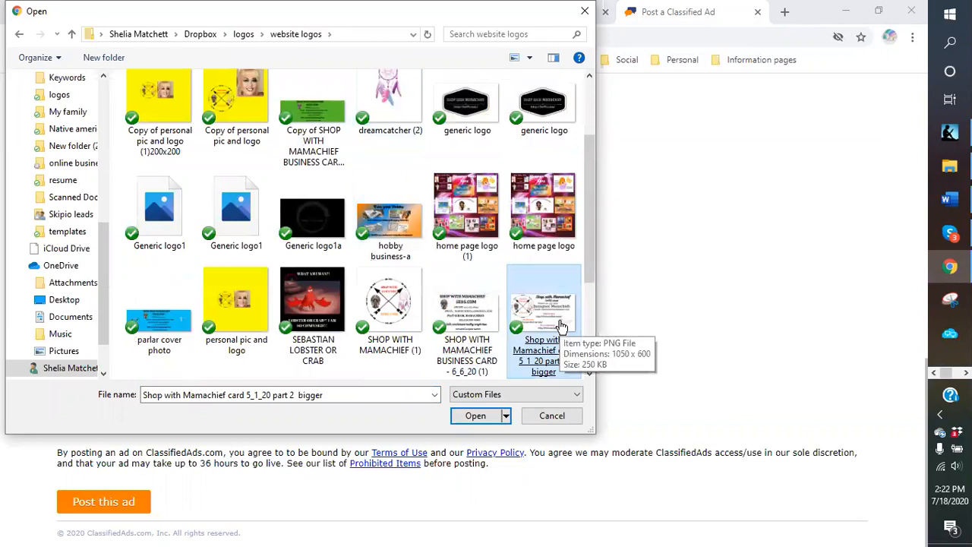
double_click(476, 323)
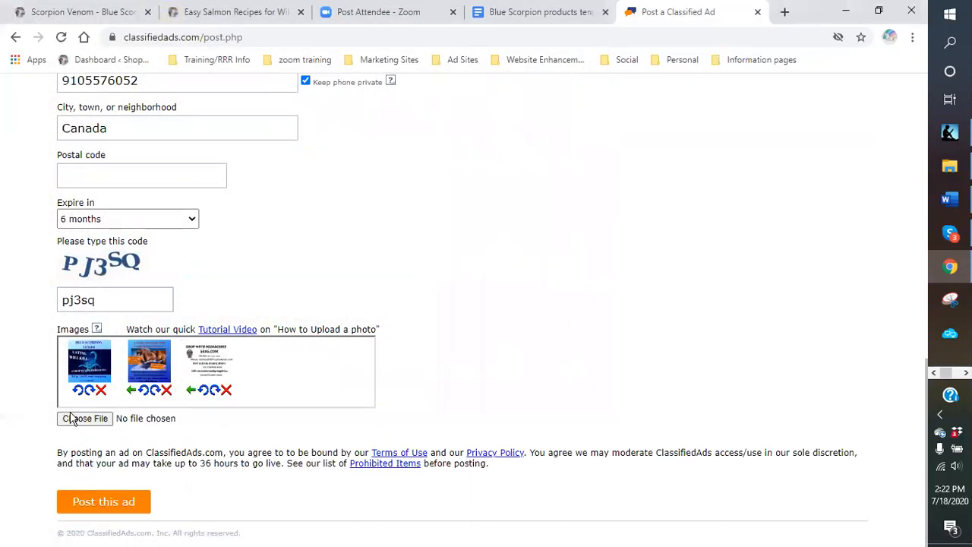
- Attach the Blue Scorpion Sting Deadly image and the GAMING folder's WORKING ON MY FUTURE image
left_click(72, 420)
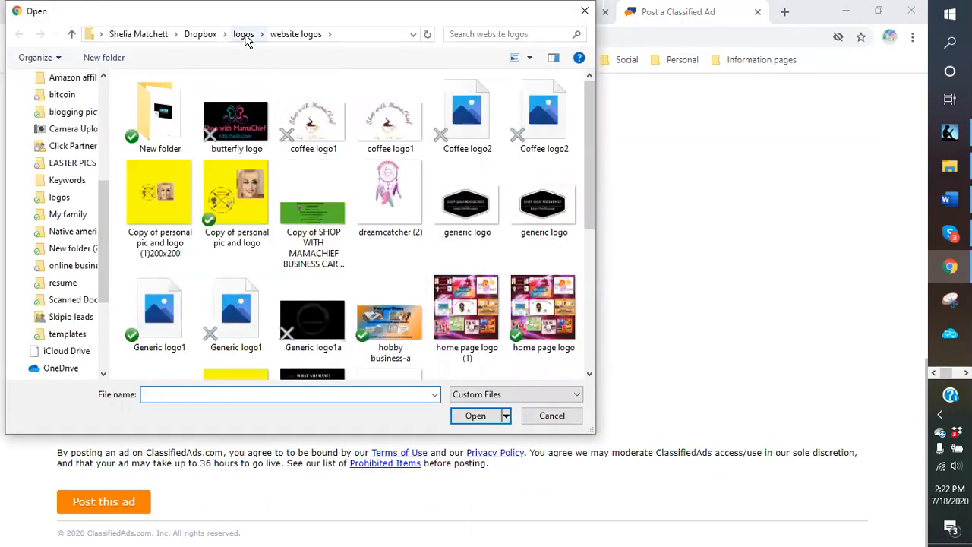
left_click(244, 34)
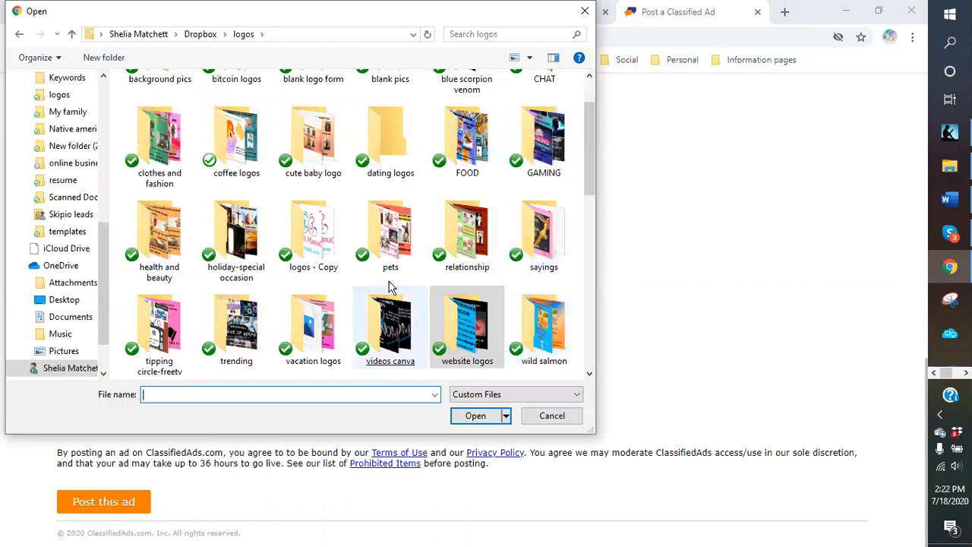
scroll(417, 212, "up", 1)
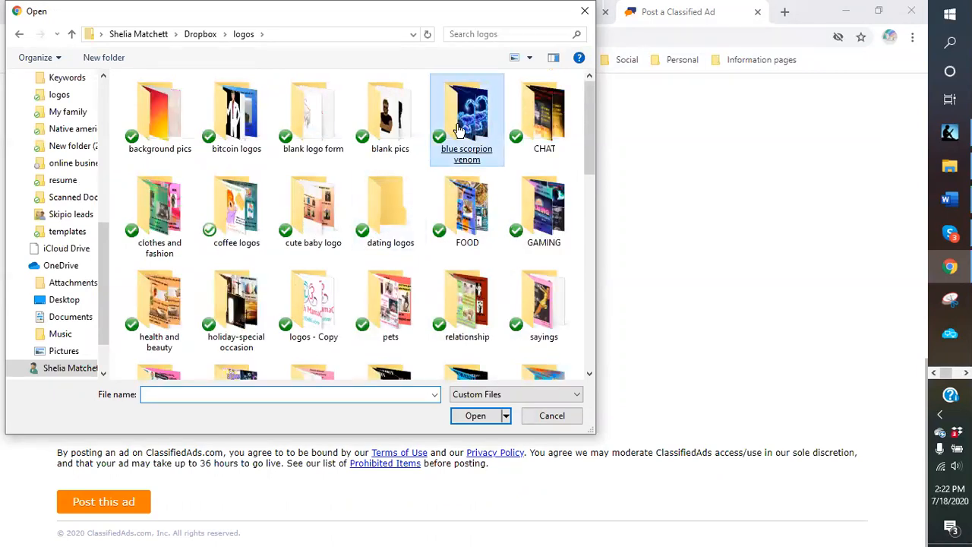
double_click(464, 114)
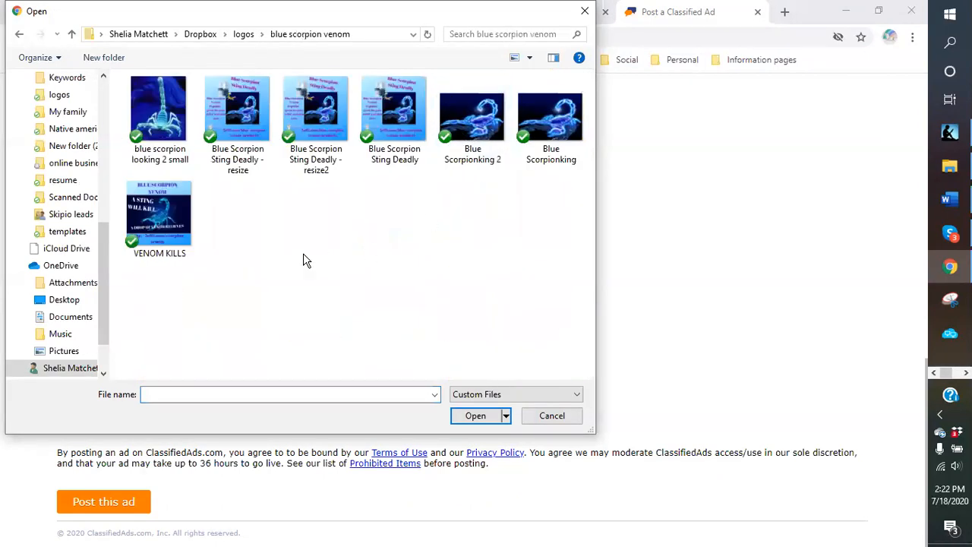
left_click(392, 142)
double_click(392, 142)
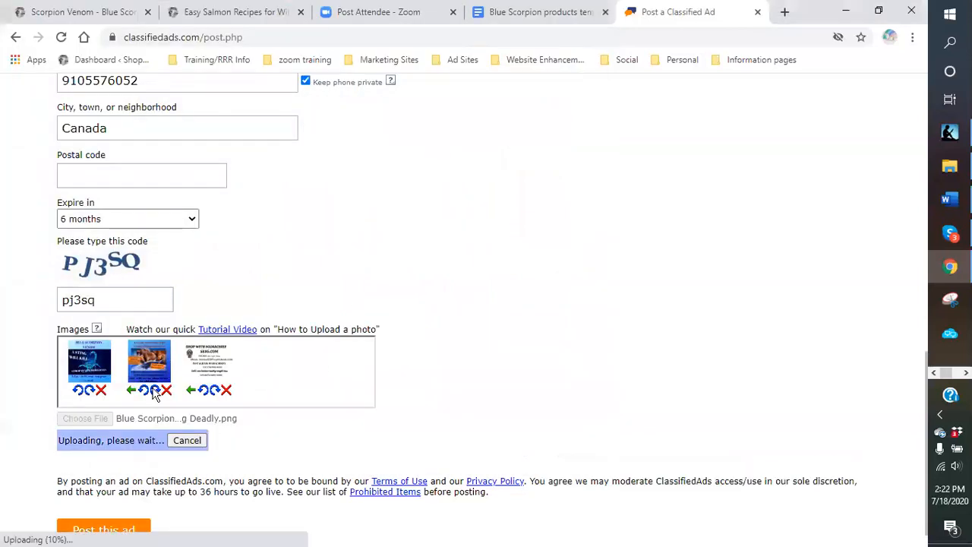
left_click(82, 419)
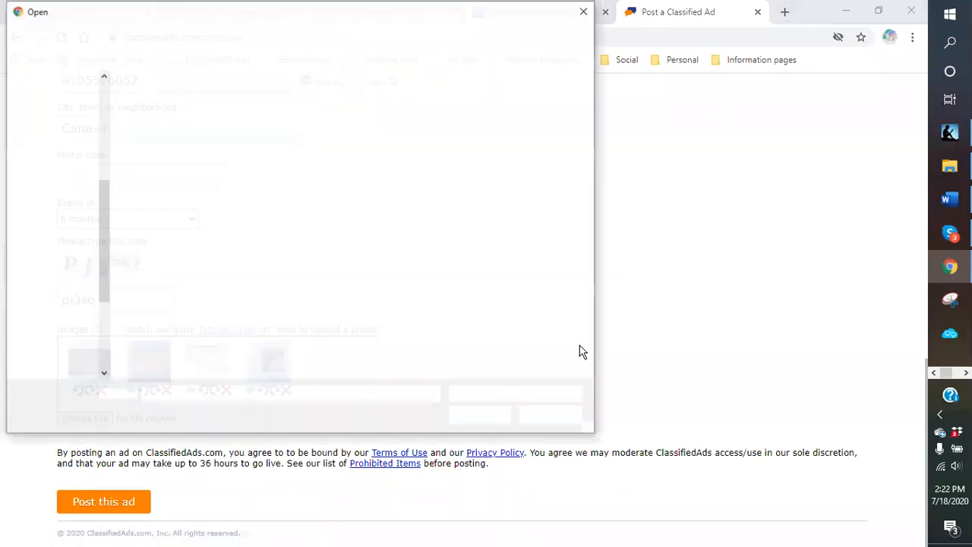
left_click(243, 35)
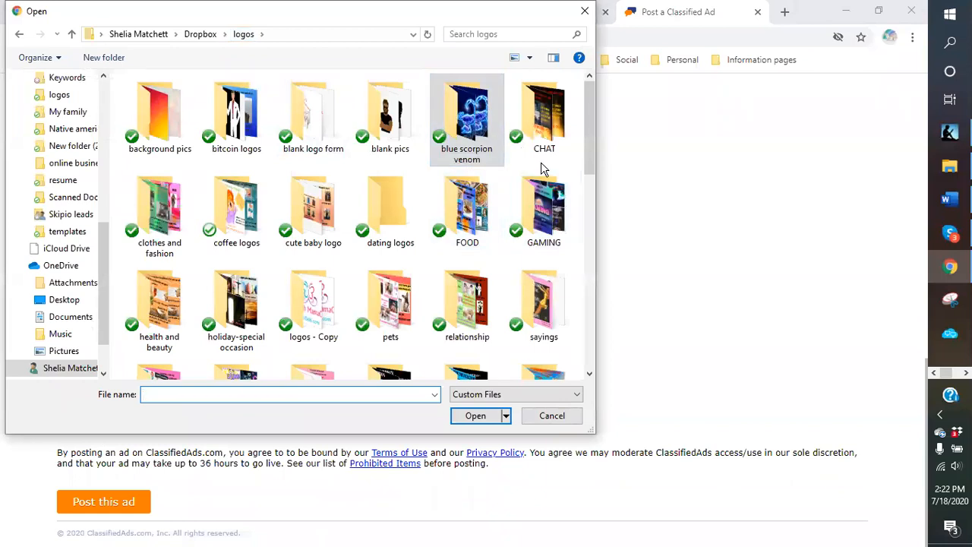
double_click(544, 220)
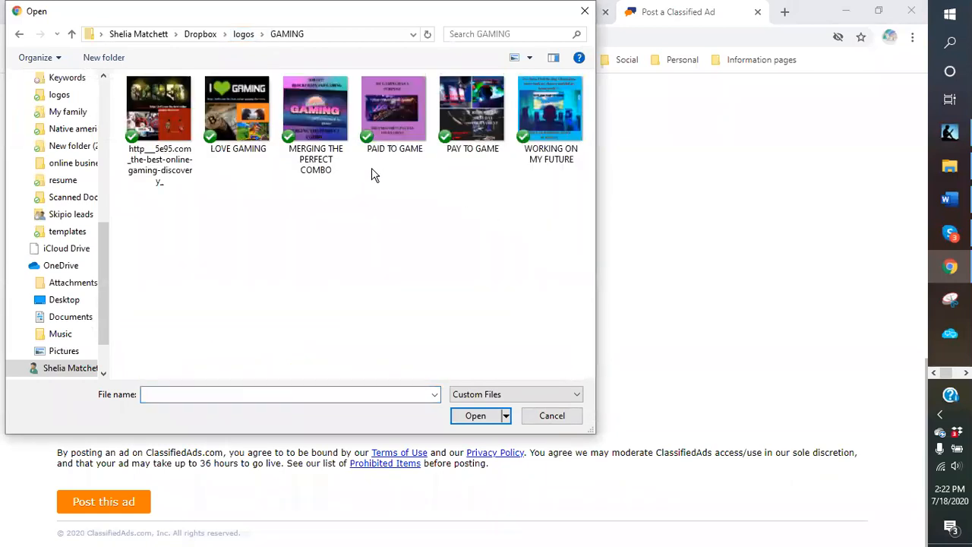
double_click(555, 129)
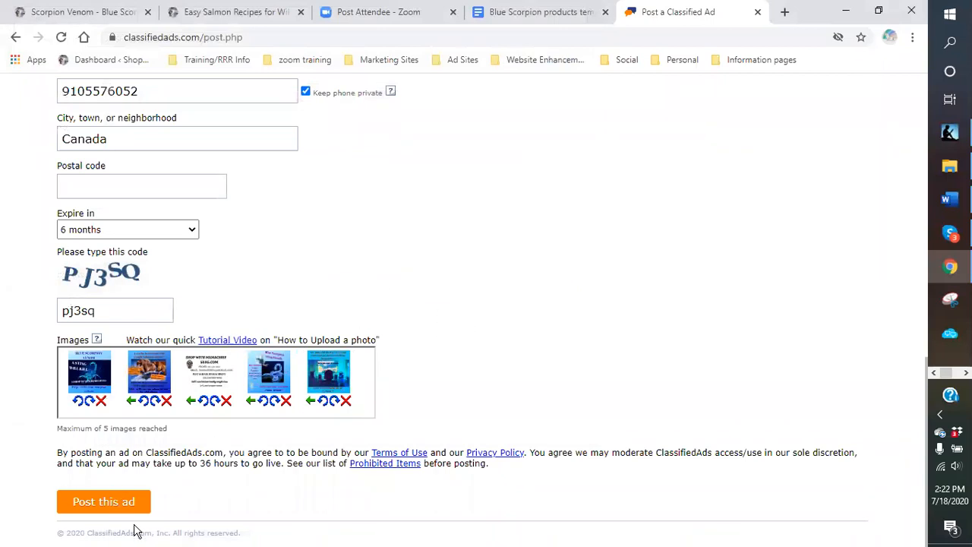
- Post the Blue Scorpion Venom ad, review the posted page, and begin another free ad
left_click(104, 502)
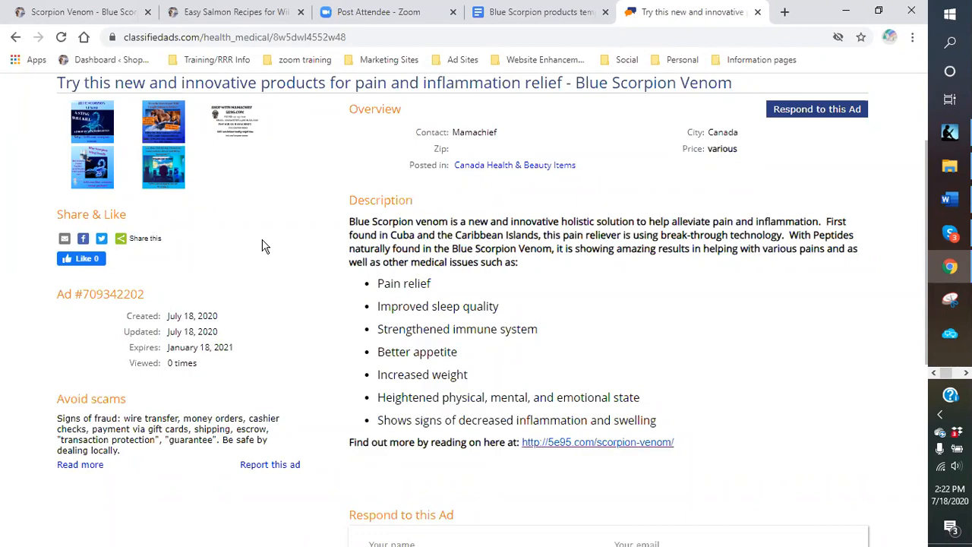
scroll(334, 287, "up", 2)
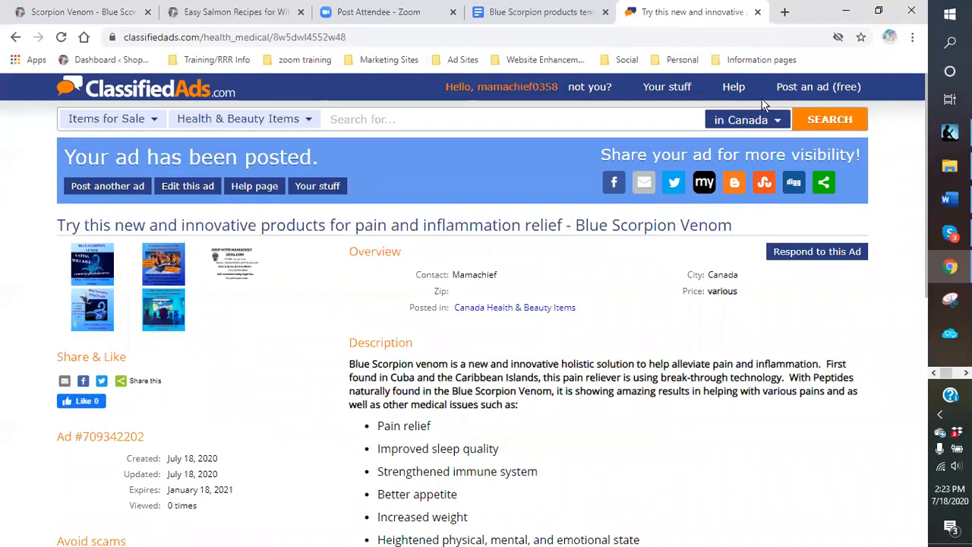
left_click(790, 94)
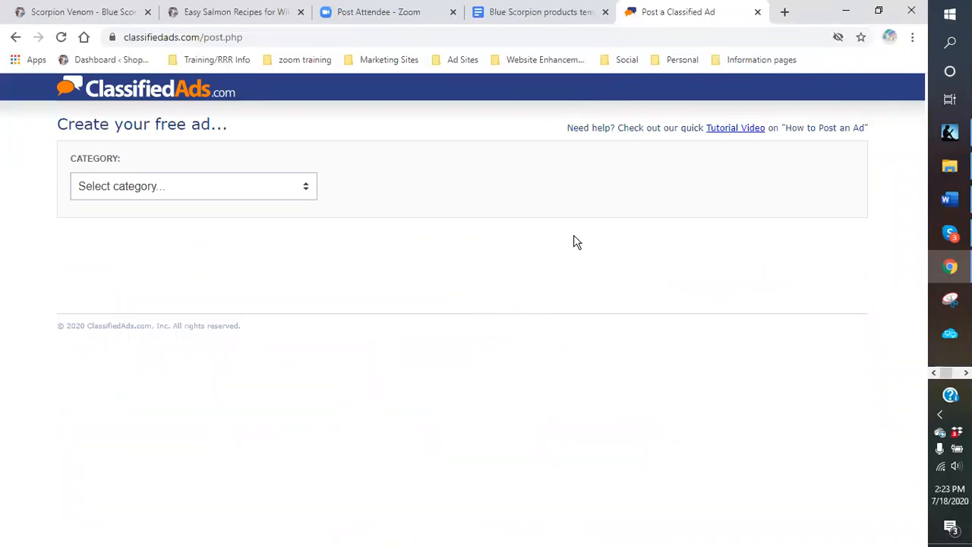
- Go from the home page to Your Stuff and view the Blue Scorpion Venom ad atop 55 ads
left_click(102, 96)
left_click(673, 93)
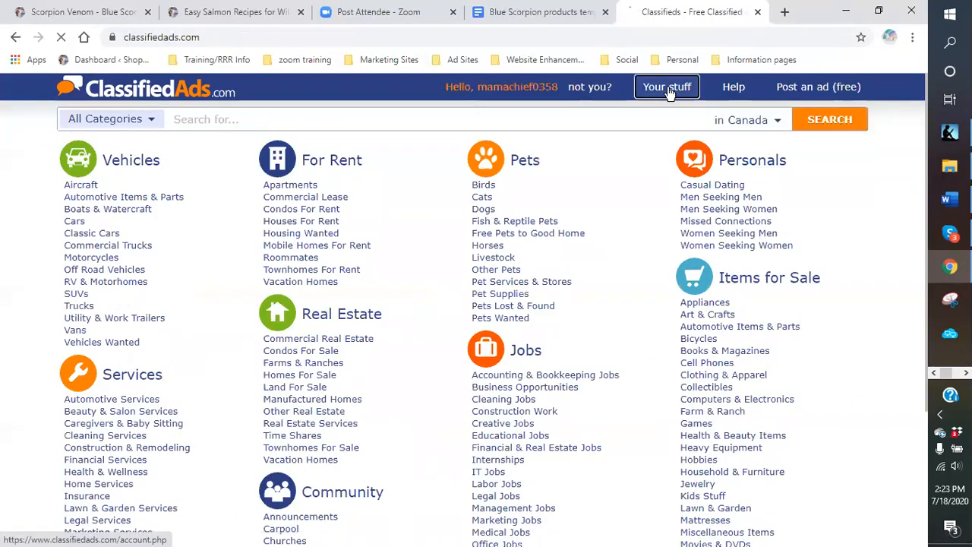
scroll(513, 303, "down", 5)
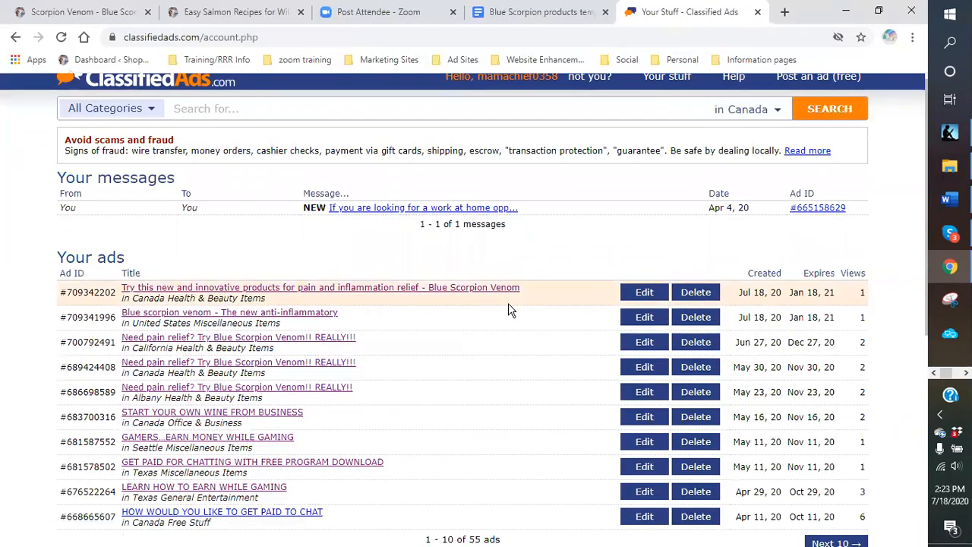
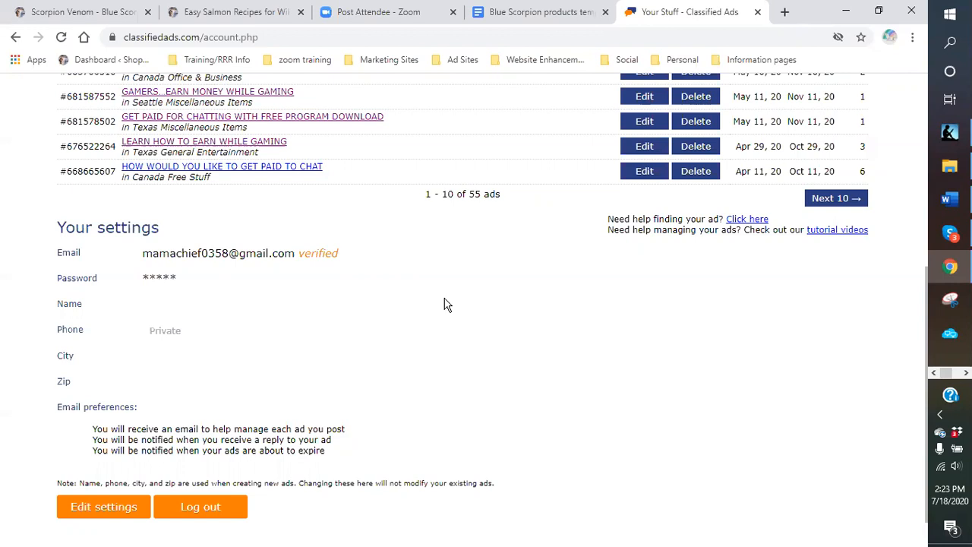
- Browse the saved advertising and marketing site bookmarks, then close the bookmark list
scroll(445, 304, "up", 5)
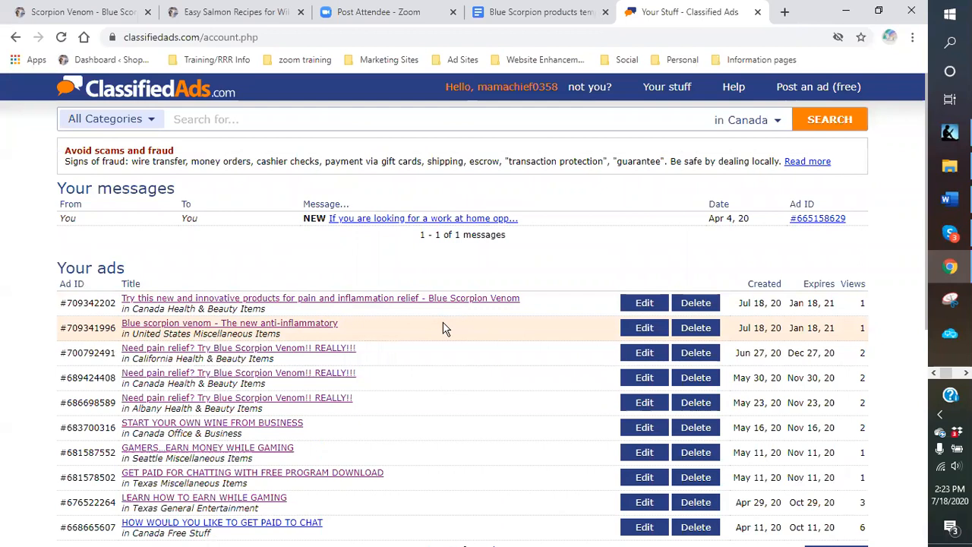
scroll(449, 328, "down", 2)
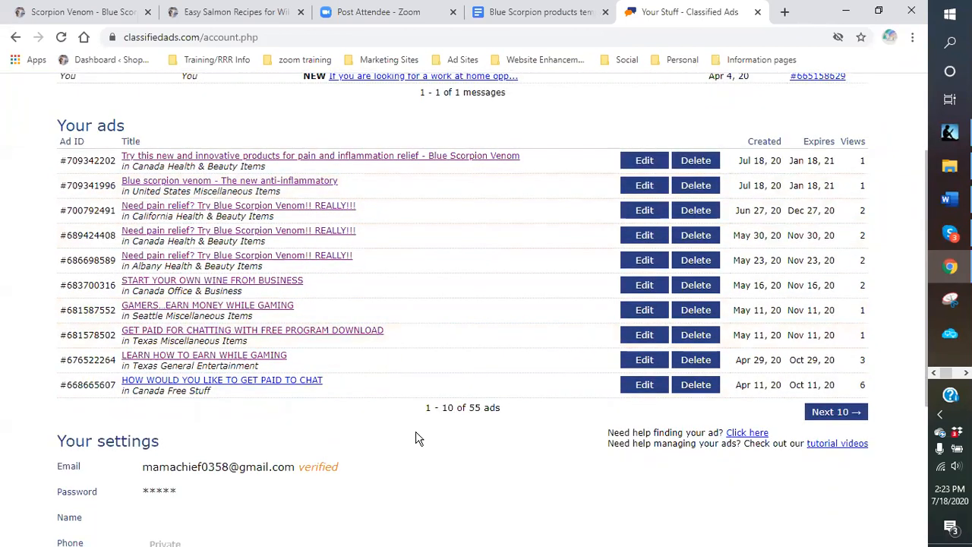
scroll(422, 437, "up", 2)
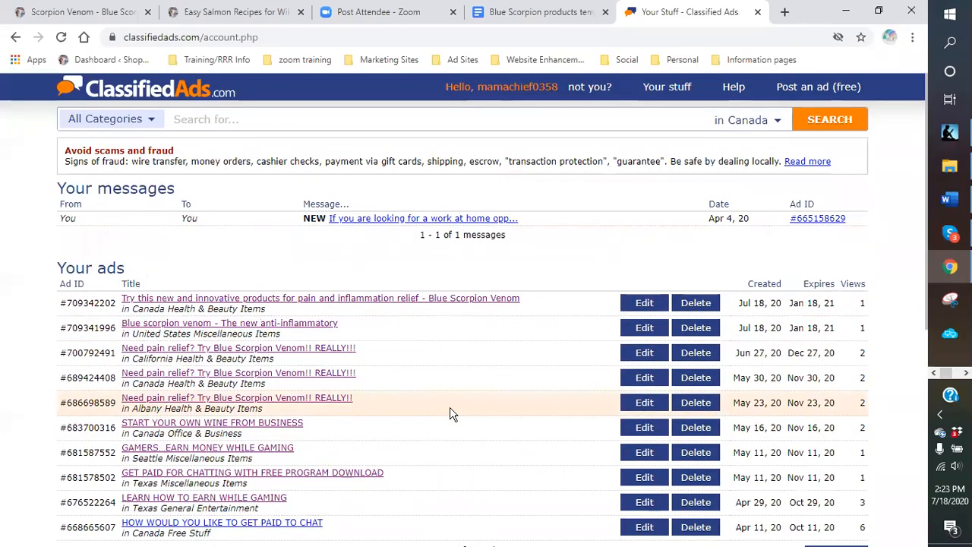
scroll(450, 410, "down", 1)
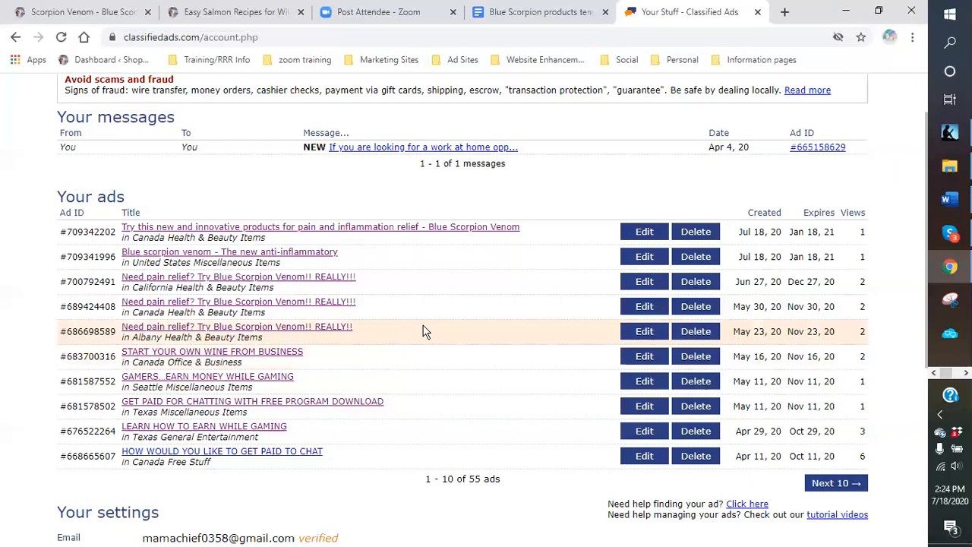
scroll(414, 324, "up", 1)
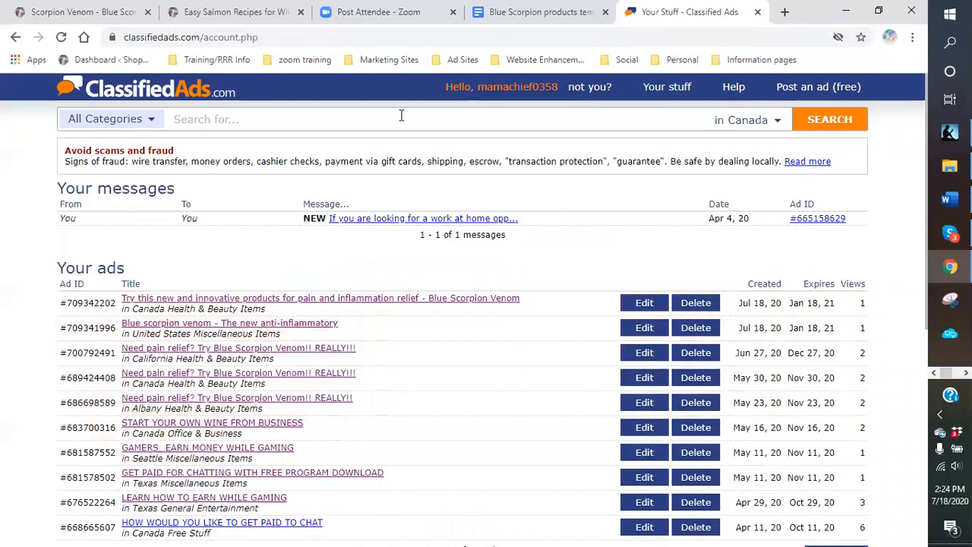
left_click(461, 61)
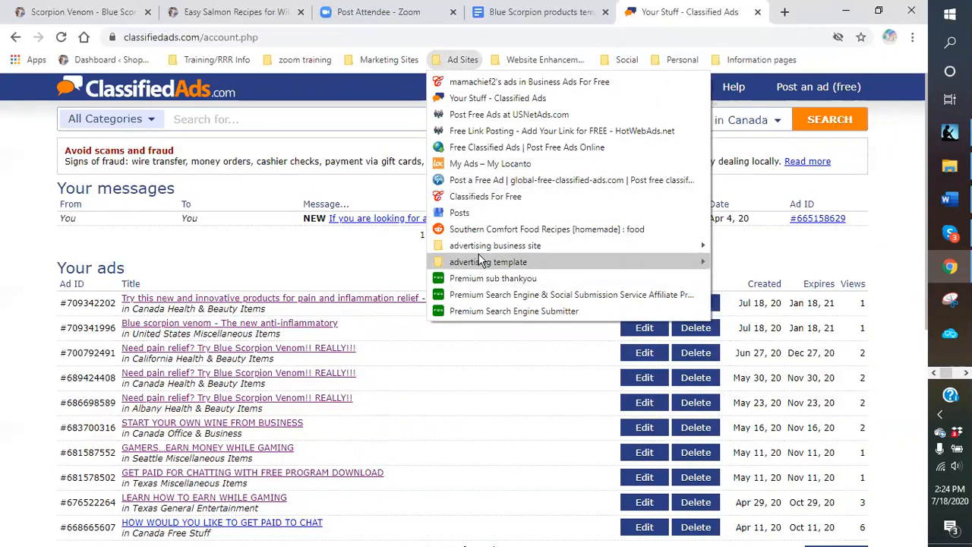
mouse_move(472, 252)
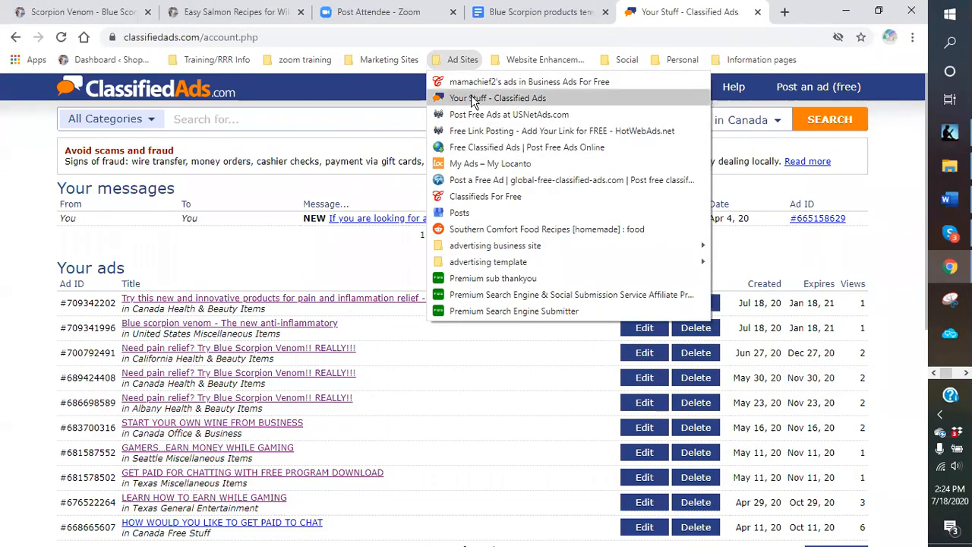
mouse_move(760, 59)
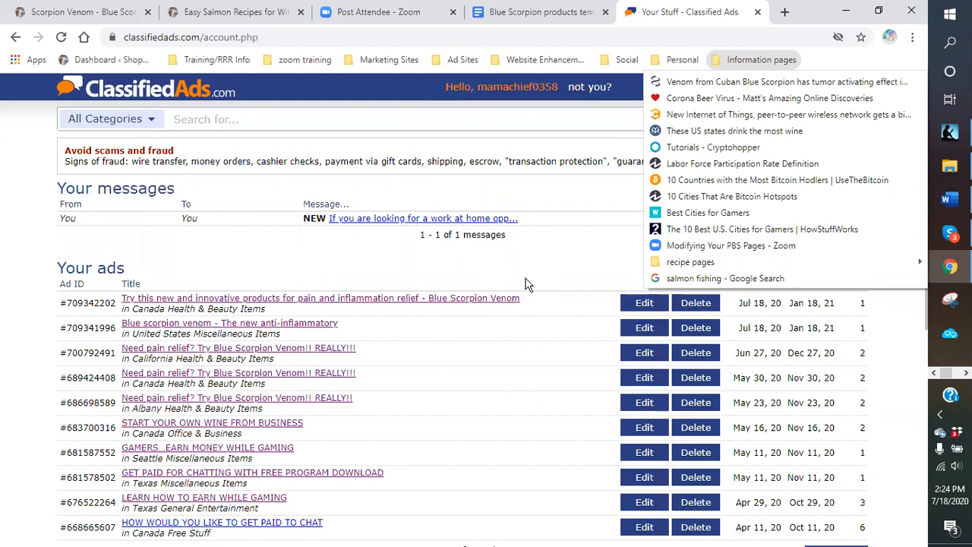
left_click(354, 61)
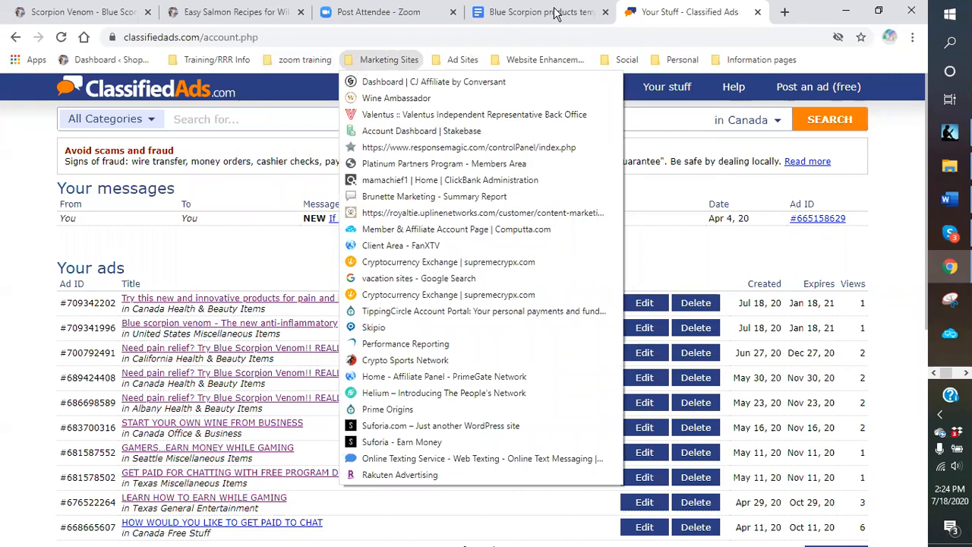
left_click(606, 30)
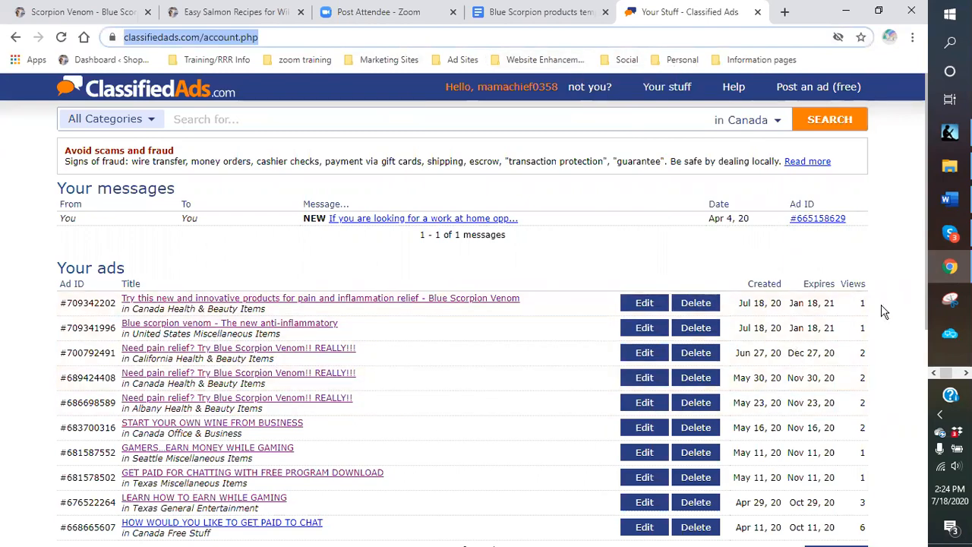
- Page through ads 11–50 ten at a time, then the final five ads 51–55
scroll(880, 323, "down", 3)
left_click(839, 341)
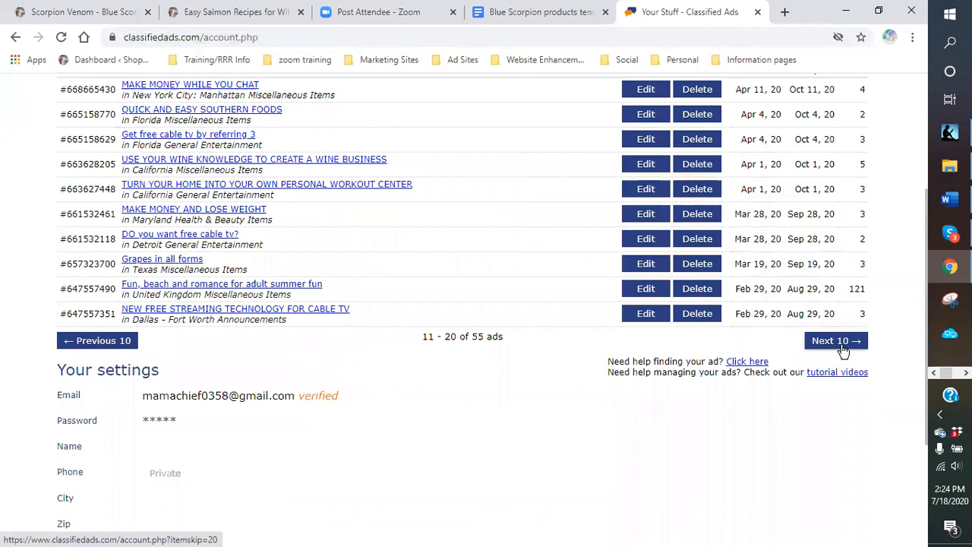
left_click(842, 346)
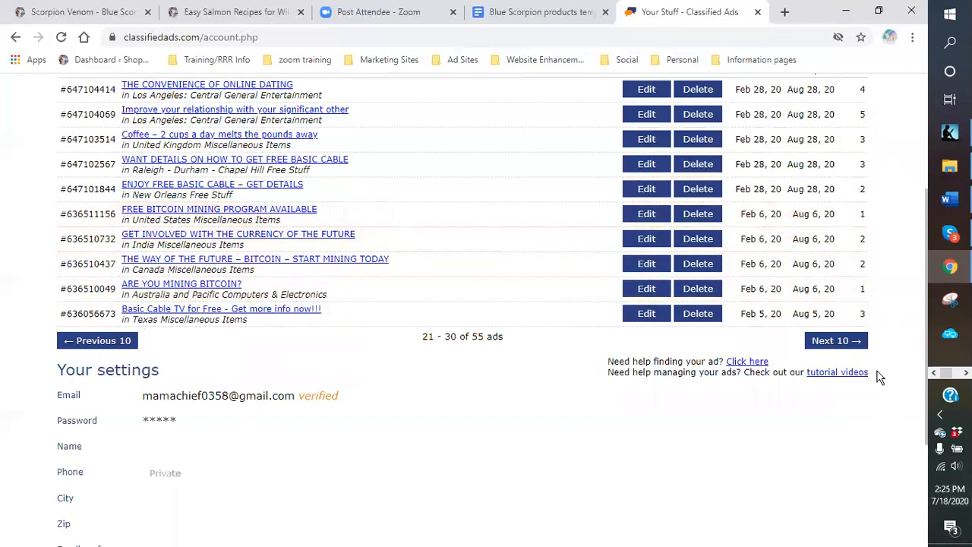
left_click(839, 341)
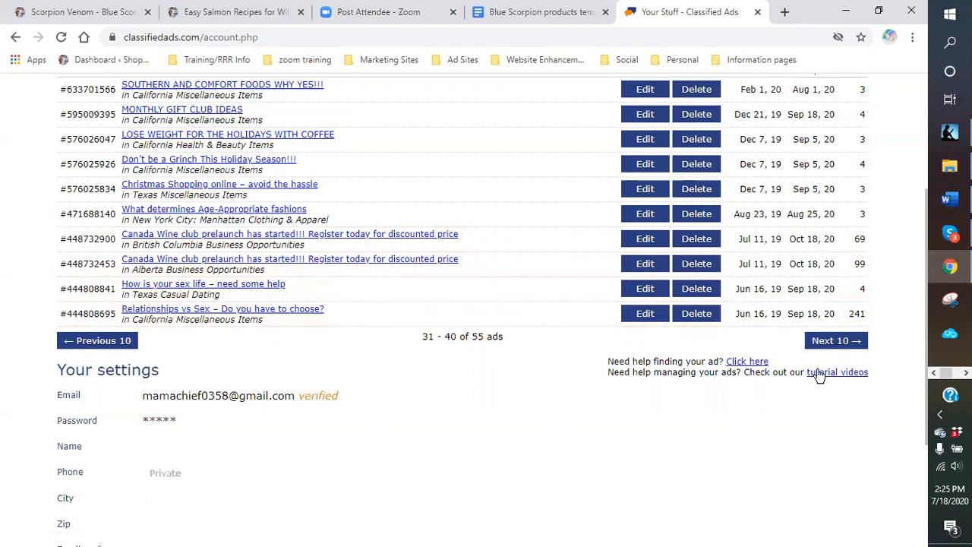
left_click(840, 342)
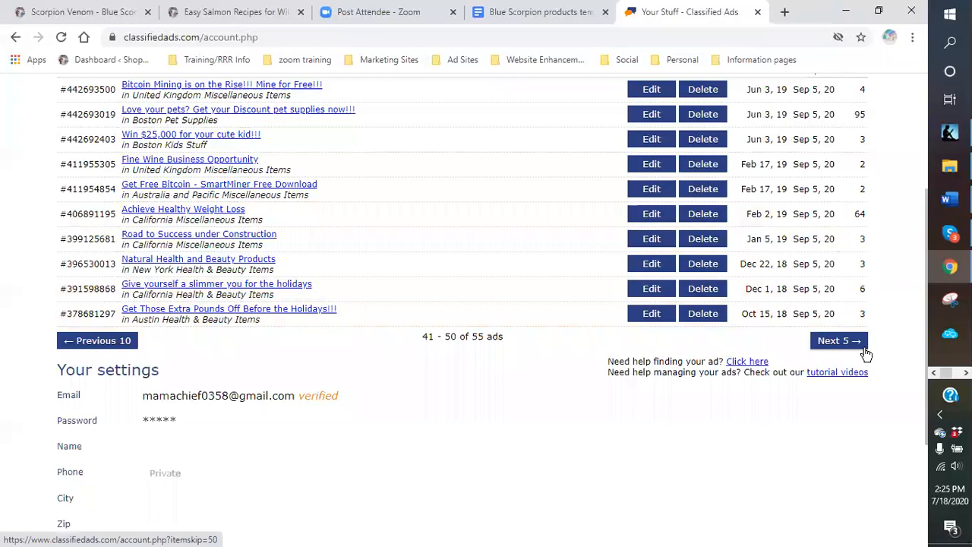
left_click(865, 352)
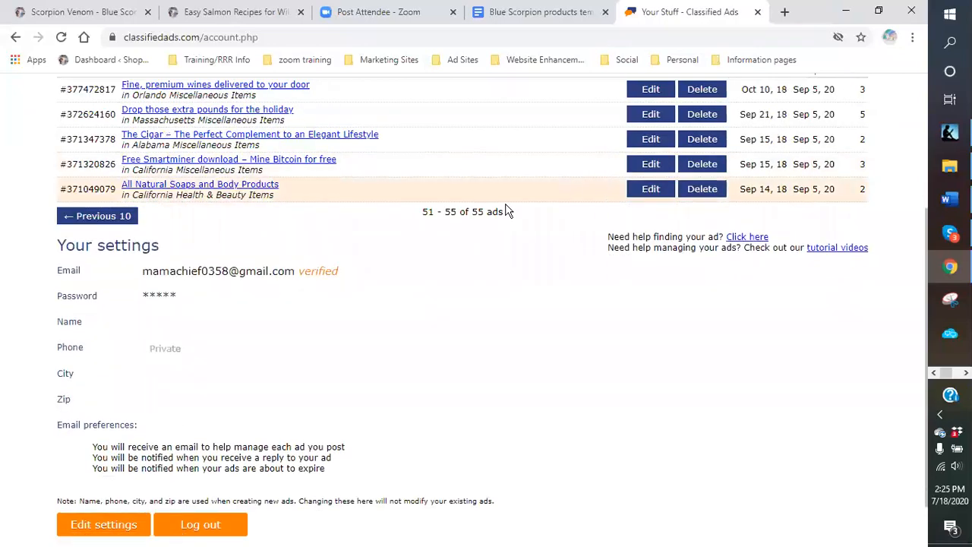
scroll(552, 318, "up", 3)
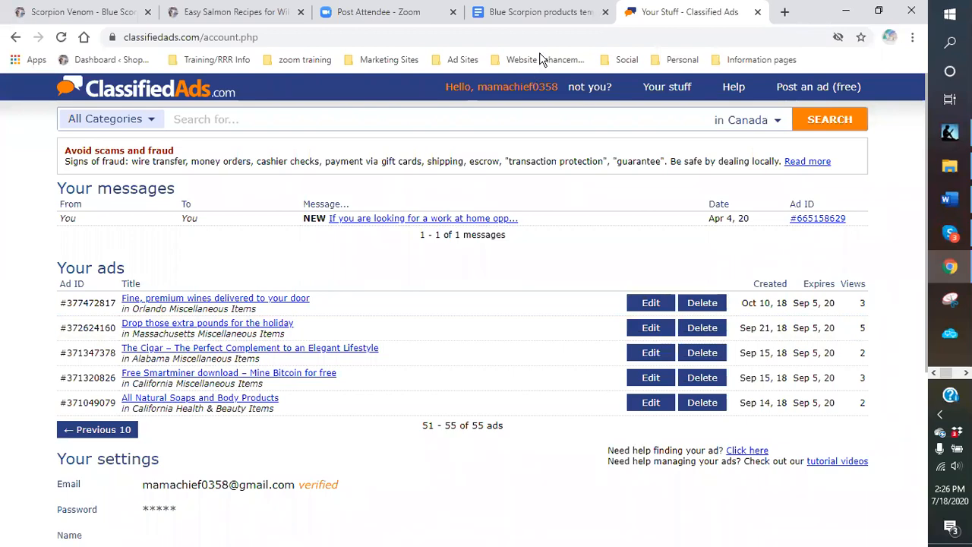
- Close the Blue Scorpion products and Classified Ads tabs and minimize Chrome, Word and File Explorer
left_click(605, 12)
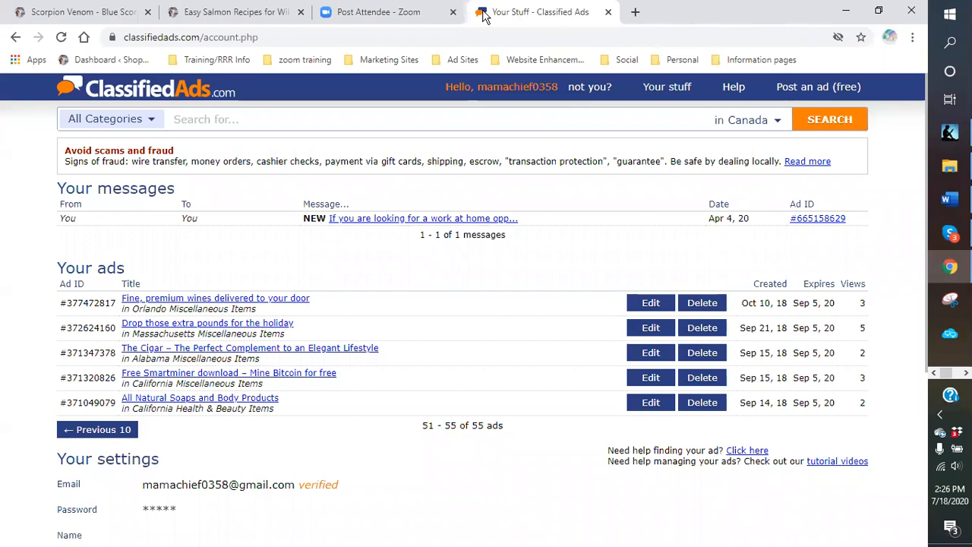
left_click(605, 12)
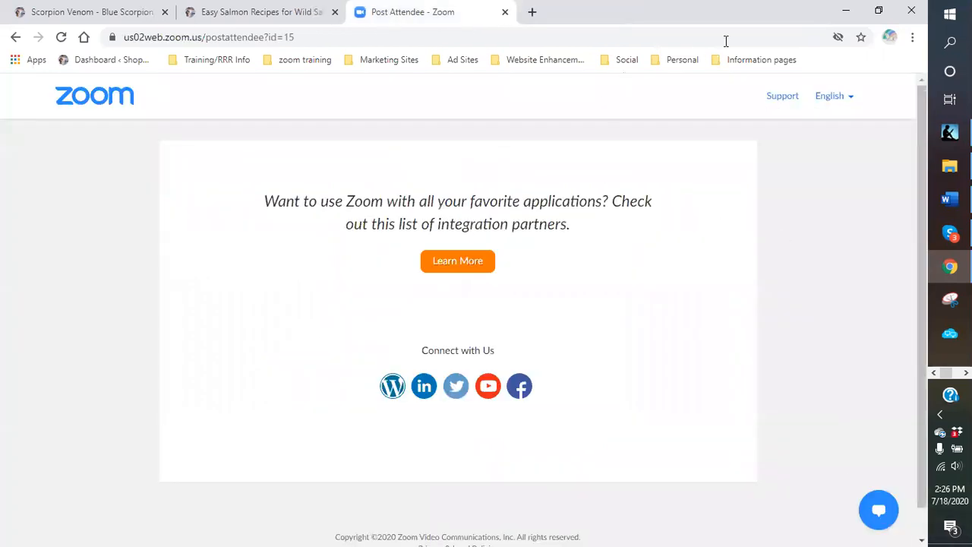
left_click(847, 12)
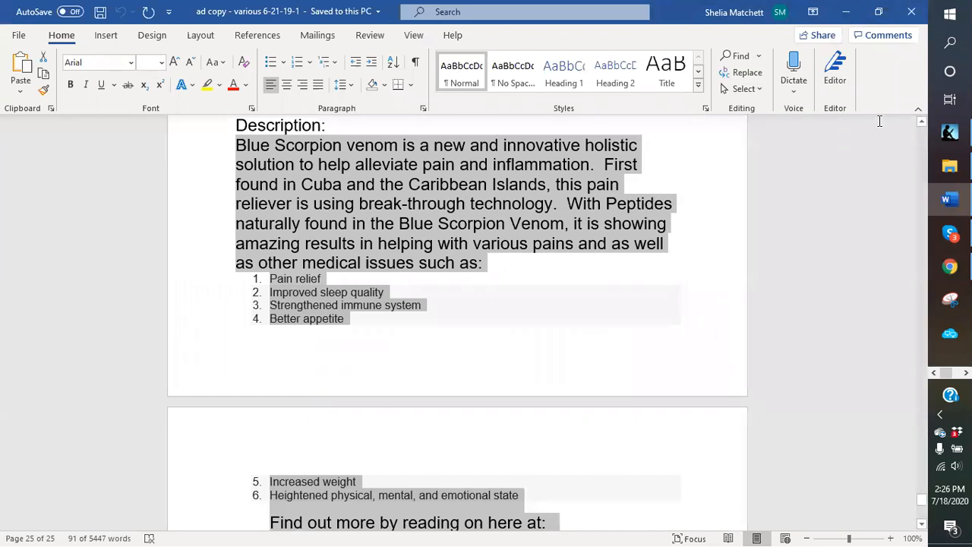
left_click(846, 11)
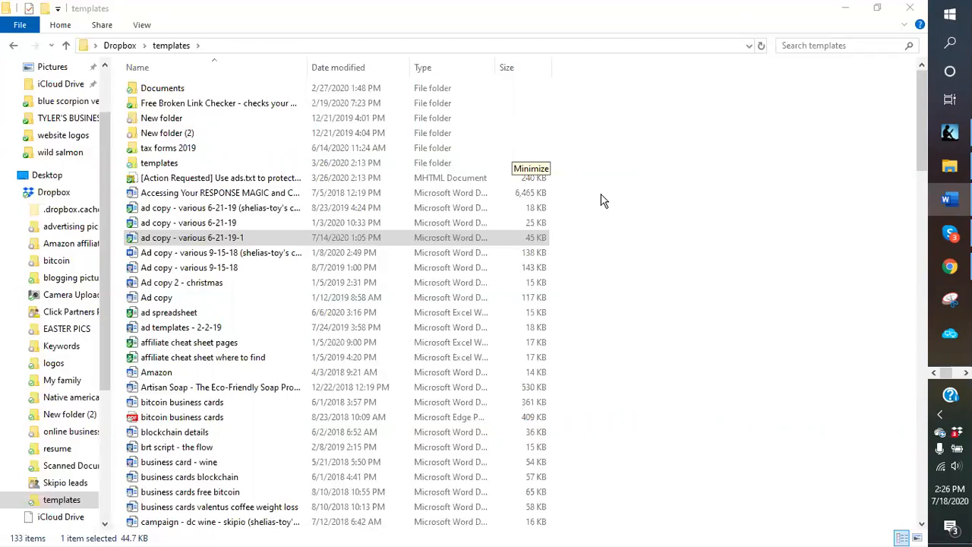
left_click(848, 14)
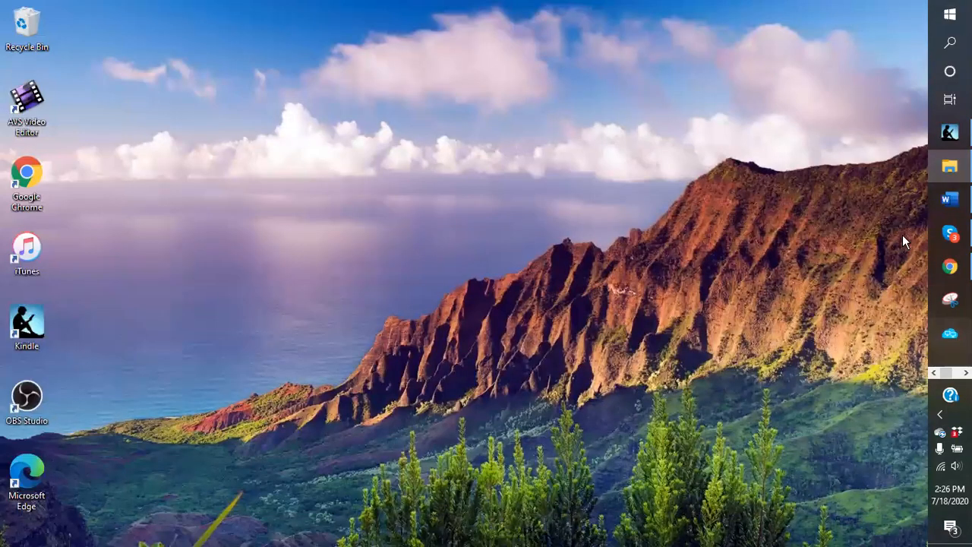
- Bring the Word 'ad copy - various 6-21-19-1' document back up
mouse_move(950, 233)
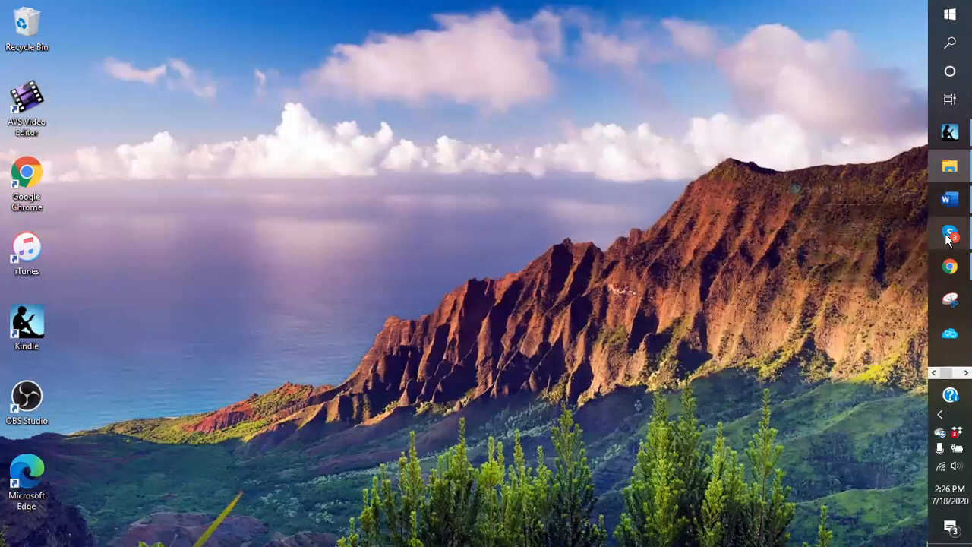
mouse_move(949, 133)
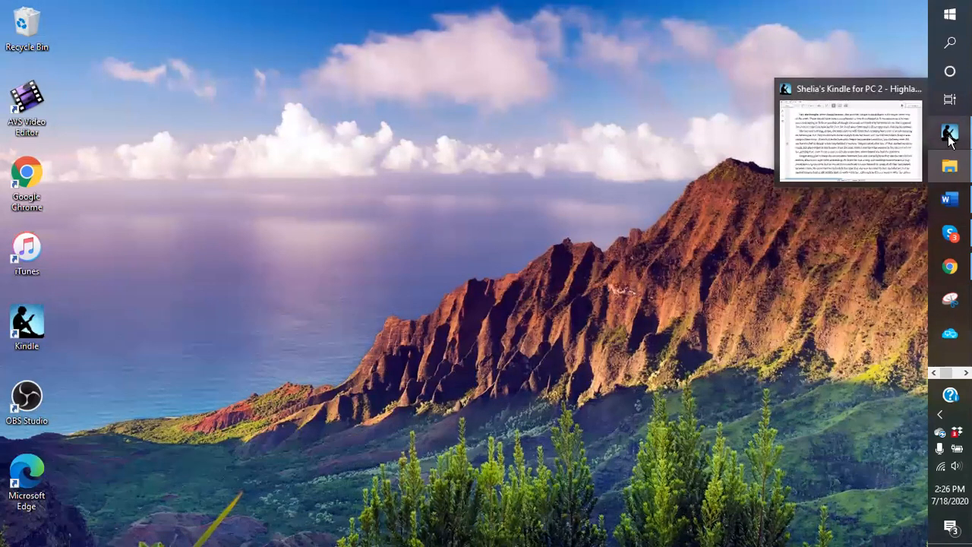
mouse_move(953, 171)
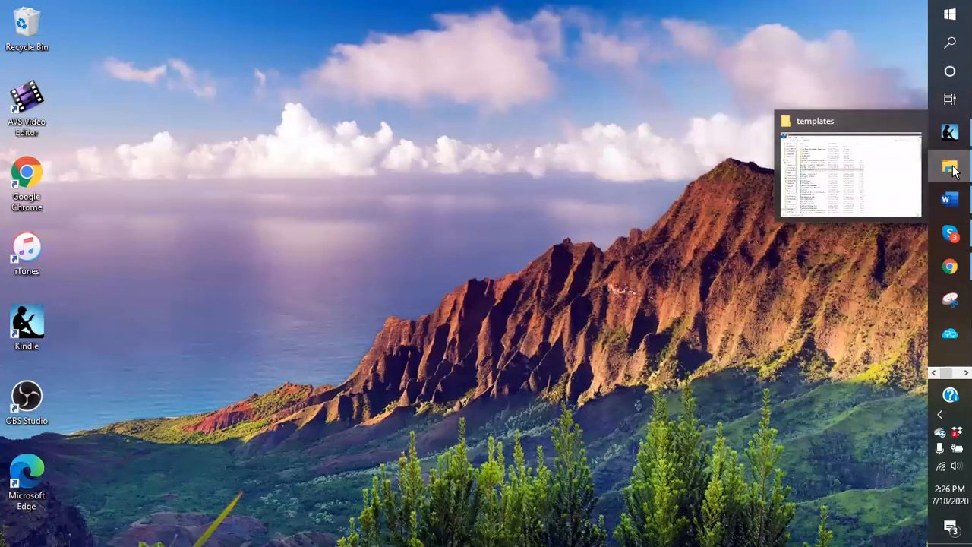
mouse_move(950, 199)
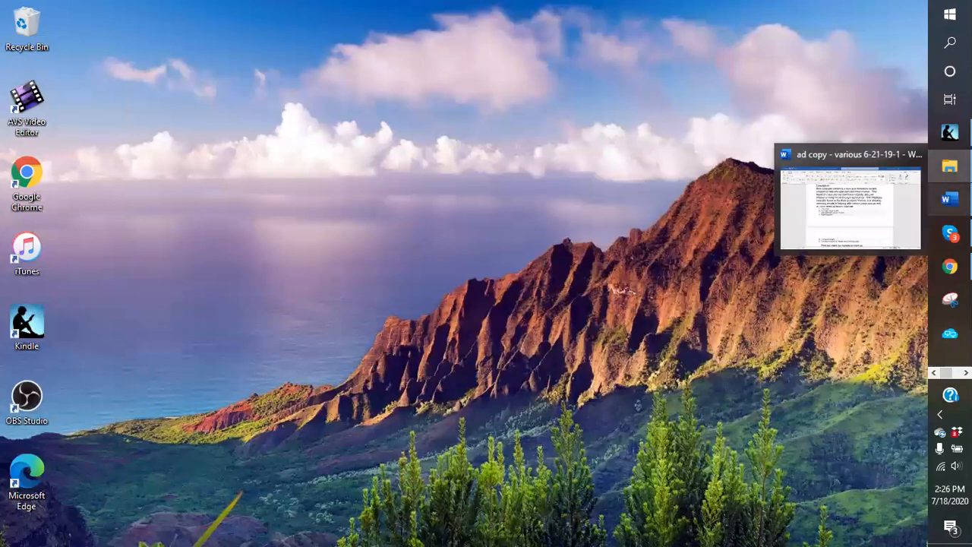
left_click(825, 220)
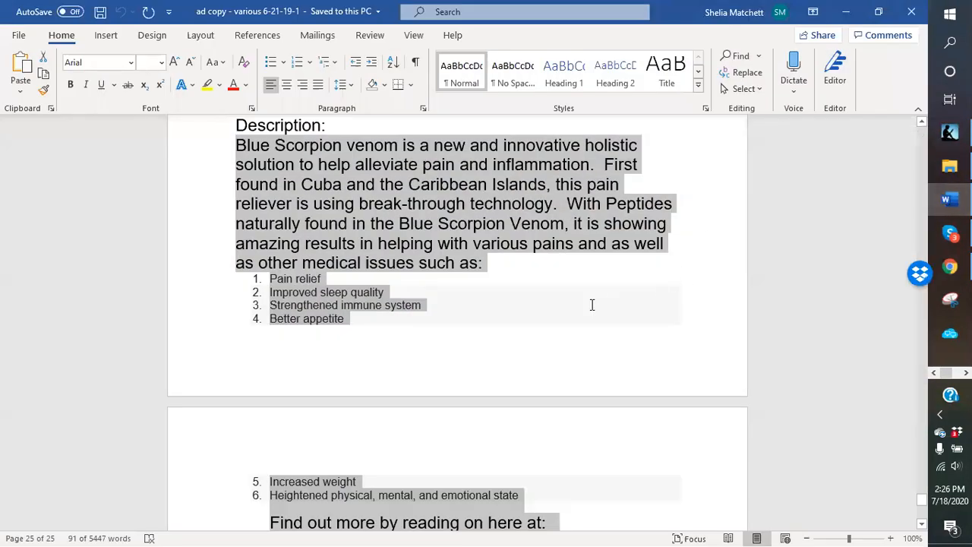
- Scroll up to the Blue scorpion ad template in Word, then open a blank Chrome tab
left_click(598, 307)
scroll(582, 302, "up", 6)
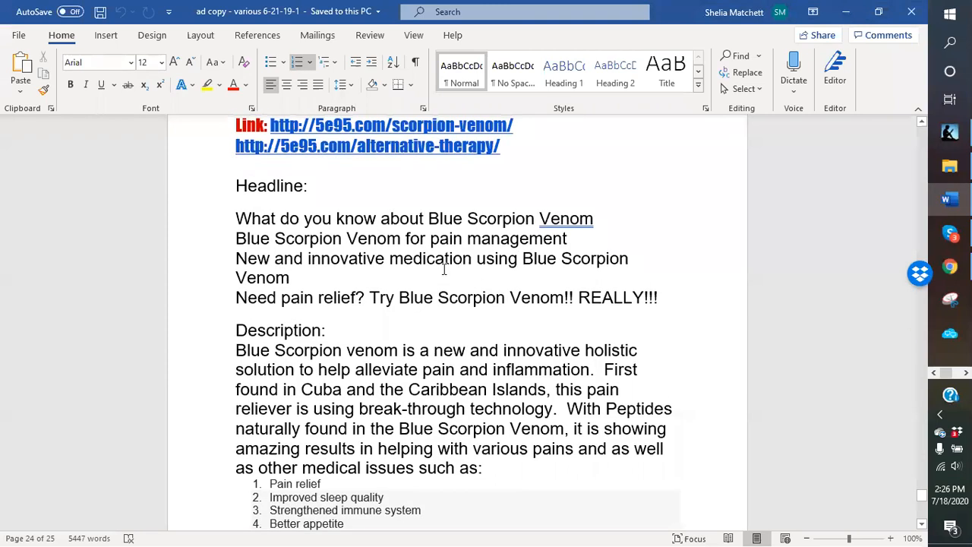
scroll(448, 266, "up", 3)
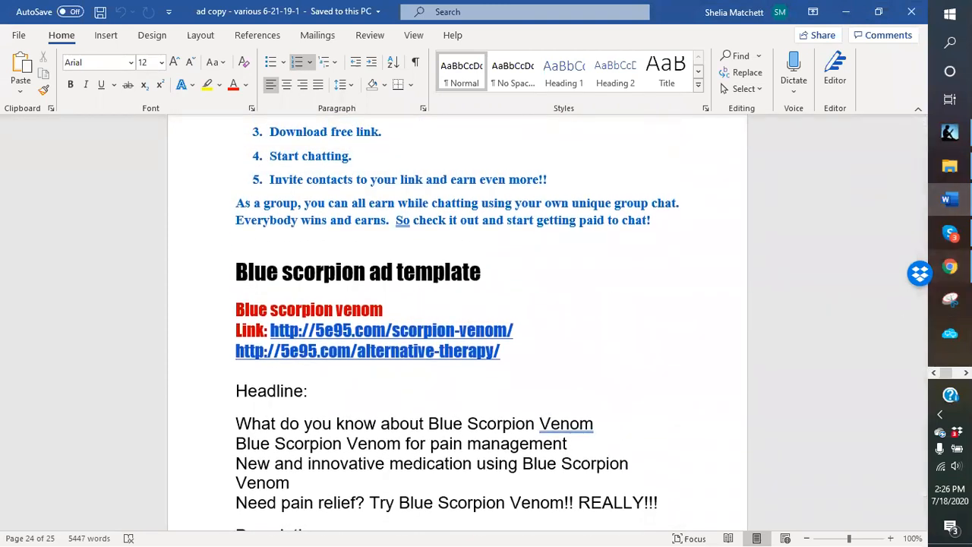
left_click(950, 266)
left_click(531, 11)
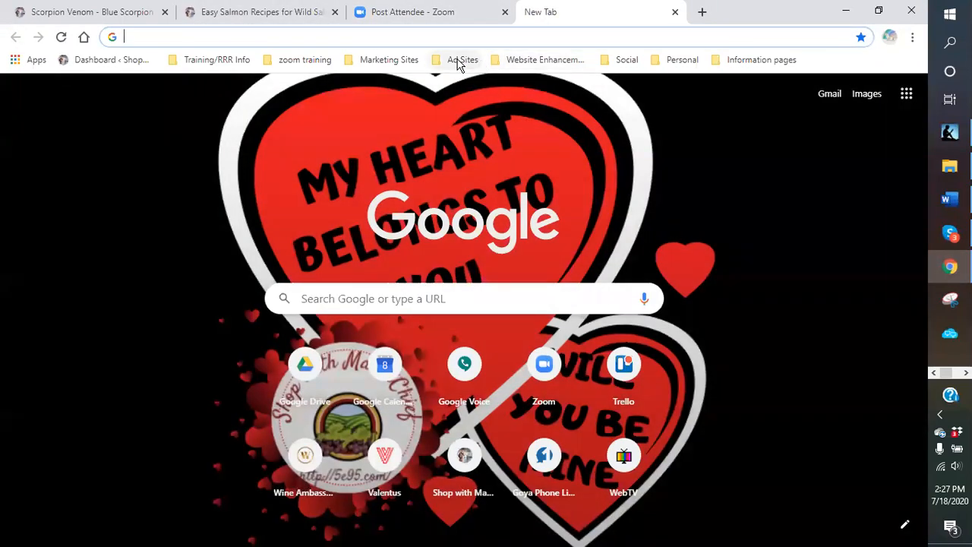
- Go to Your Stuff on ClassifiedAds.com and open the top Blue Scorpion Venom ad's edit form
left_click(460, 61)
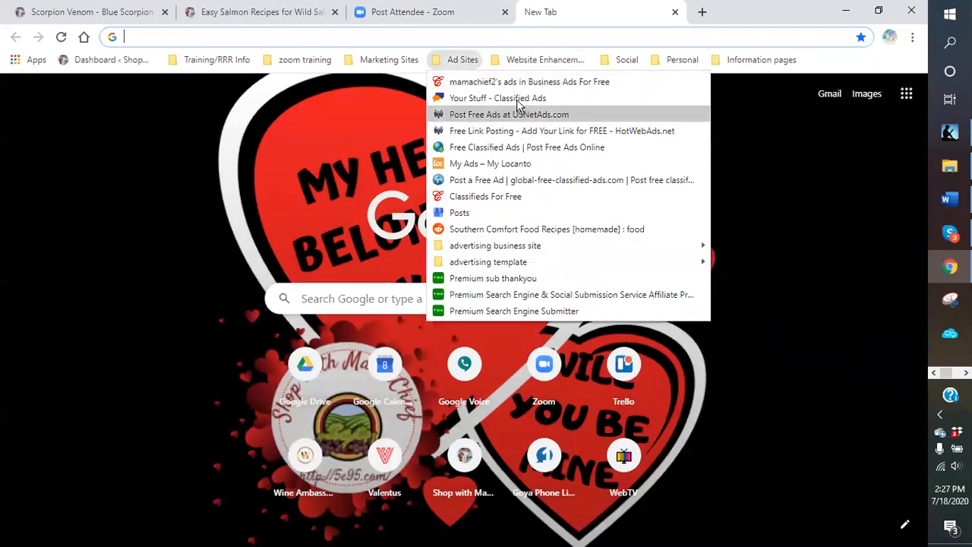
left_click(529, 98)
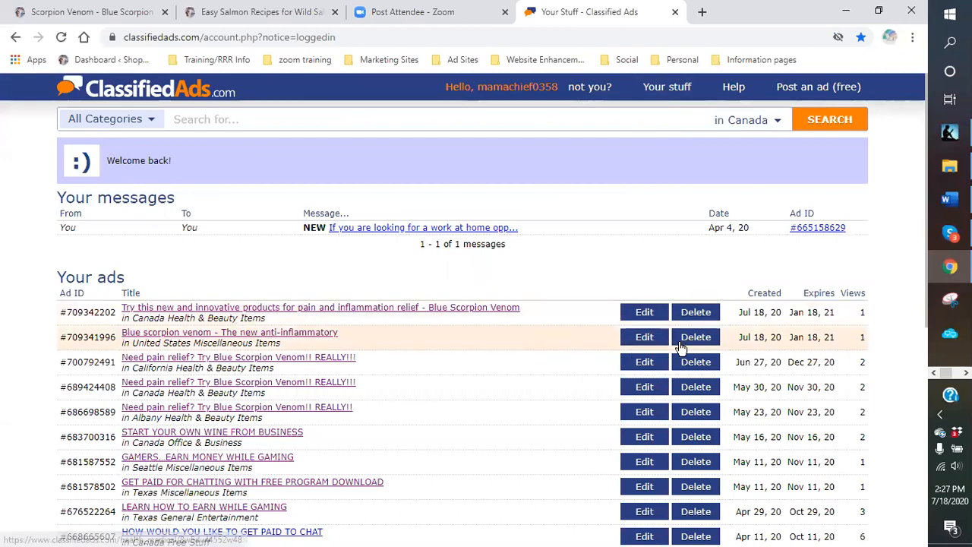
left_click(645, 312)
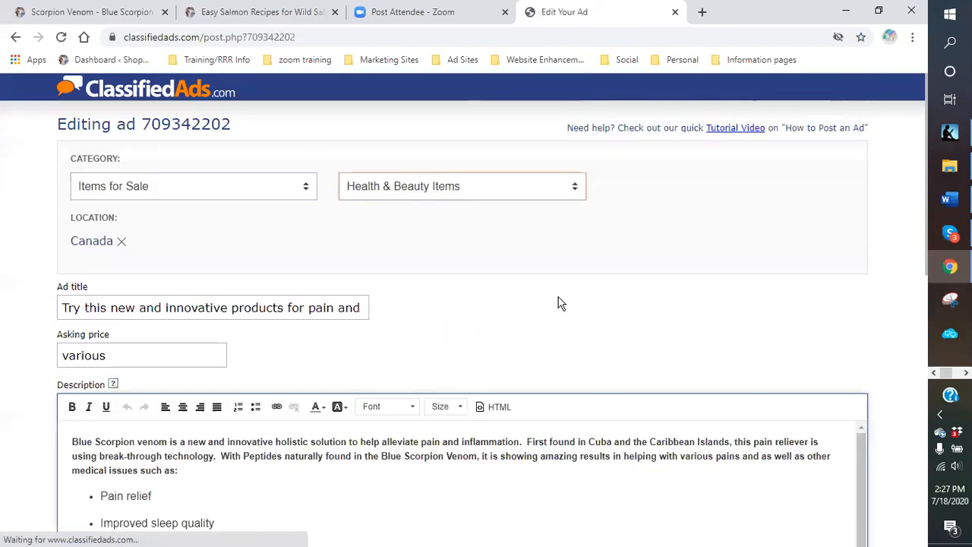
scroll(558, 304, "down", 1)
scroll(558, 304, "down", 5)
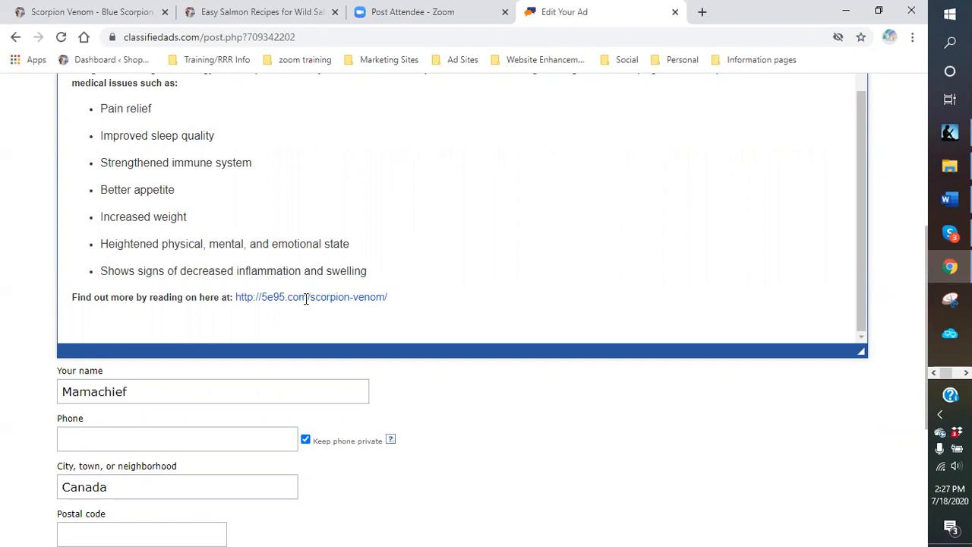
scroll(306, 298, "down", 1)
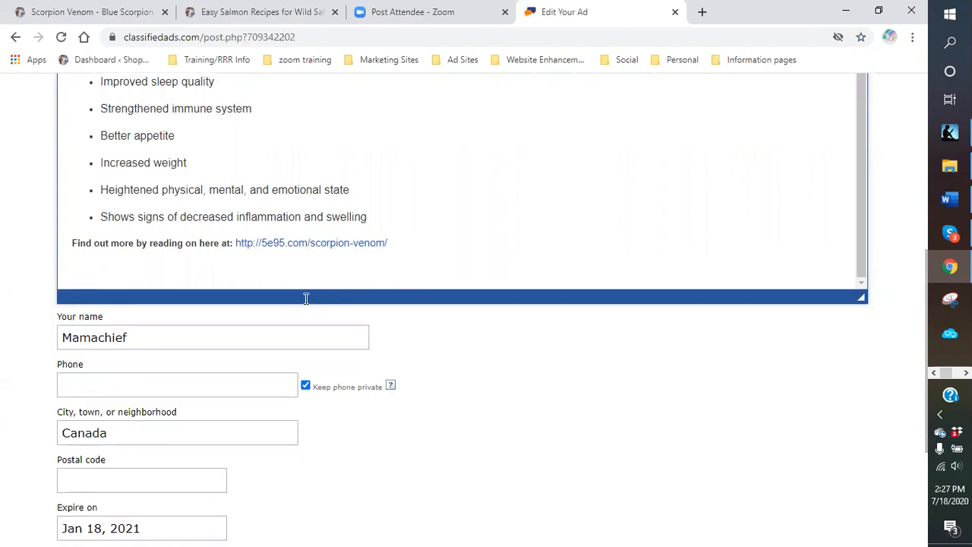
scroll(306, 299, "down", 4)
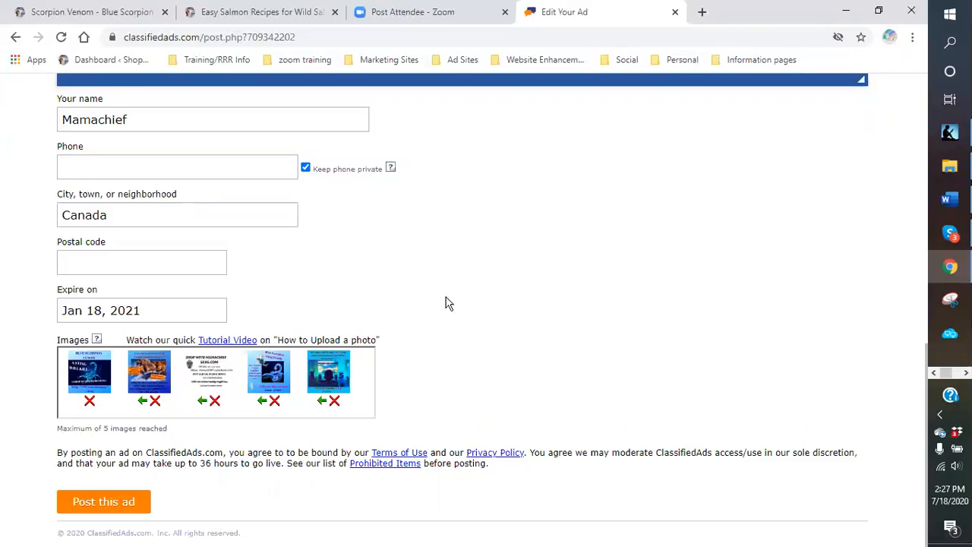
scroll(445, 303, "up", 5)
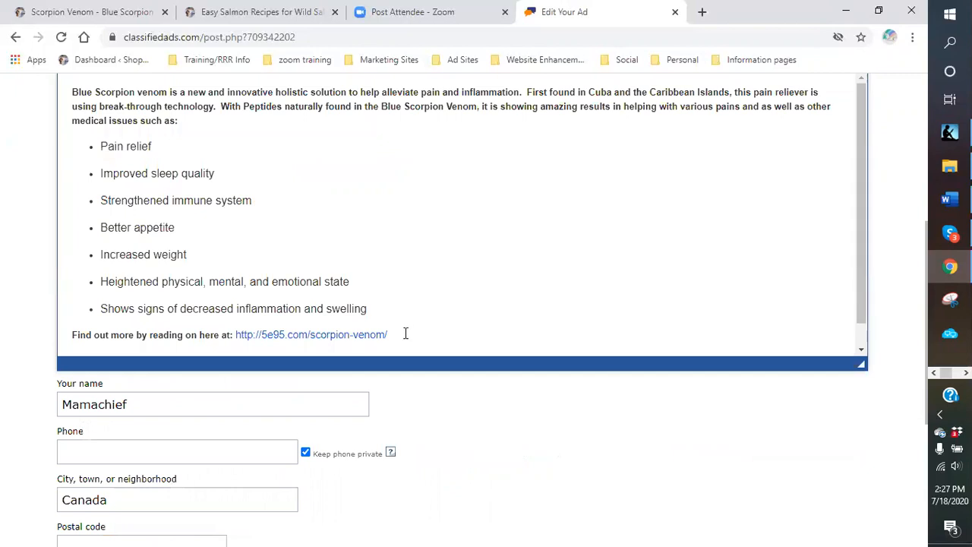
- Inspect the 5e95.com/scorpion-venom link in the ad description and scroll to the form's end
left_click_drag(389, 333, 241, 332)
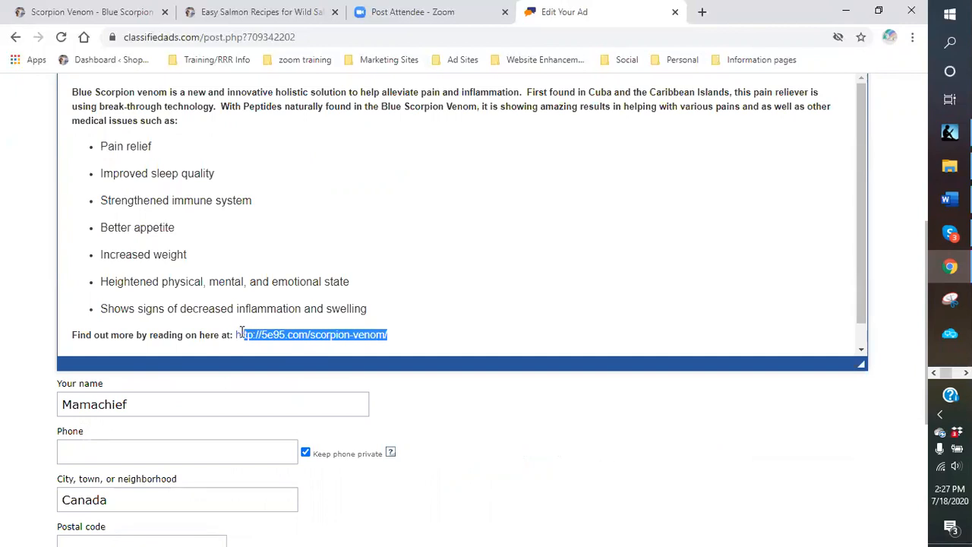
left_click(238, 334)
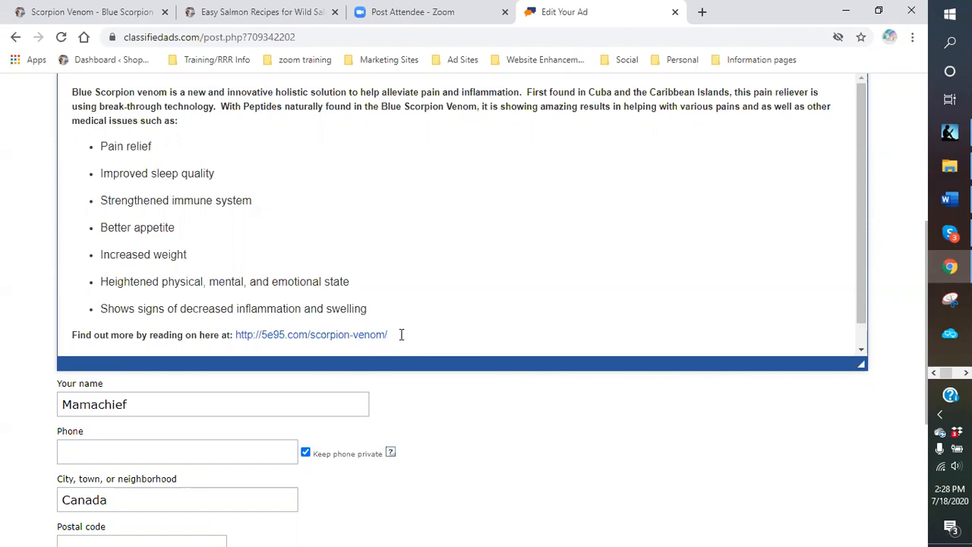
left_click_drag(401, 334, 344, 334)
left_click(392, 334)
scroll(440, 338, "down", 3)
scroll(473, 406, "down", 1)
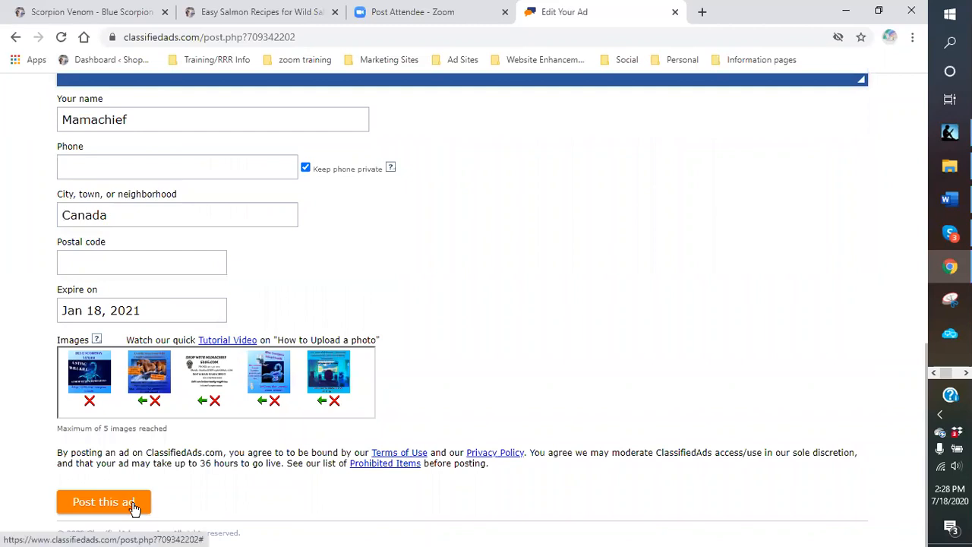
- Post the edited Blue Scorpion Venom ad and look over its 'Your ad has been edited' page
left_click(133, 504)
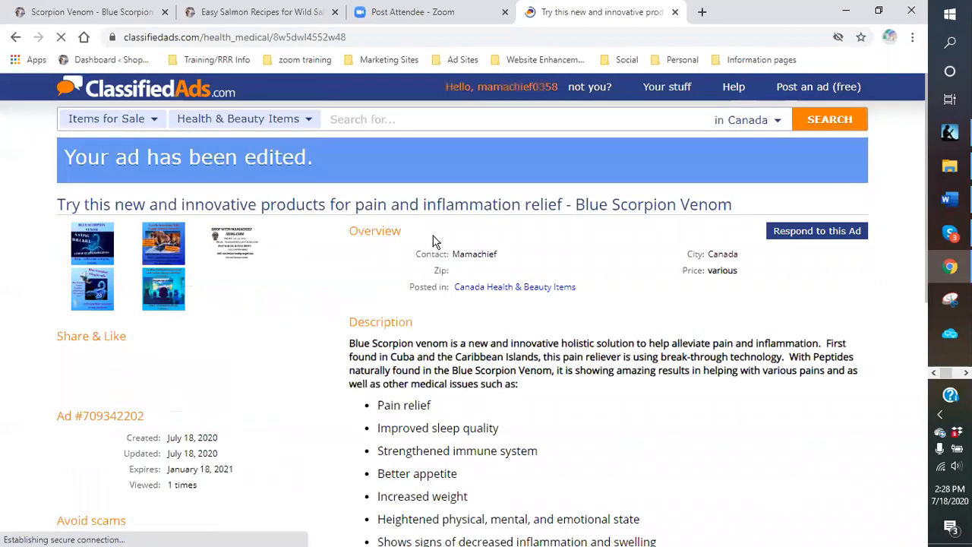
scroll(368, 256, "down", 3)
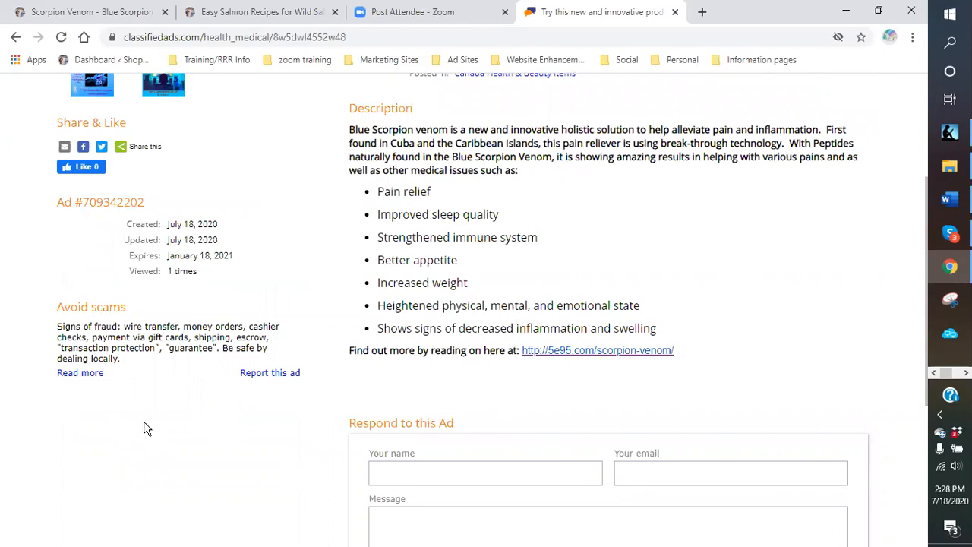
left_click(483, 472)
scroll(295, 335, "up", 2)
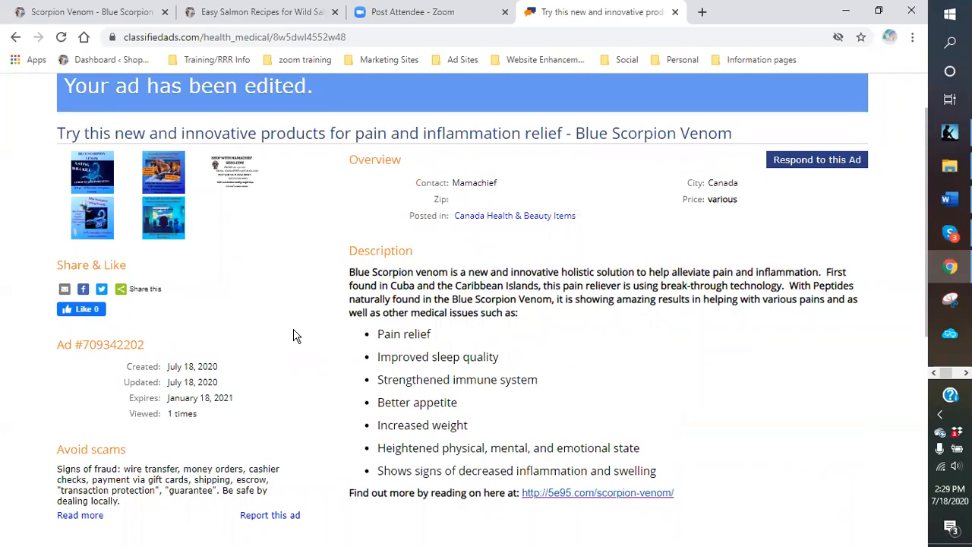
scroll(295, 335, "down", 2)
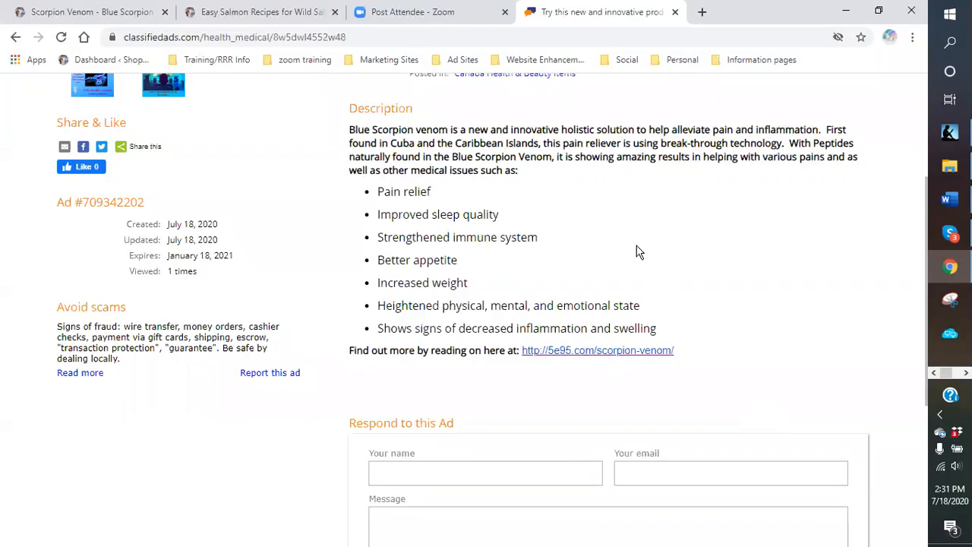
scroll(601, 145, "up", 3)
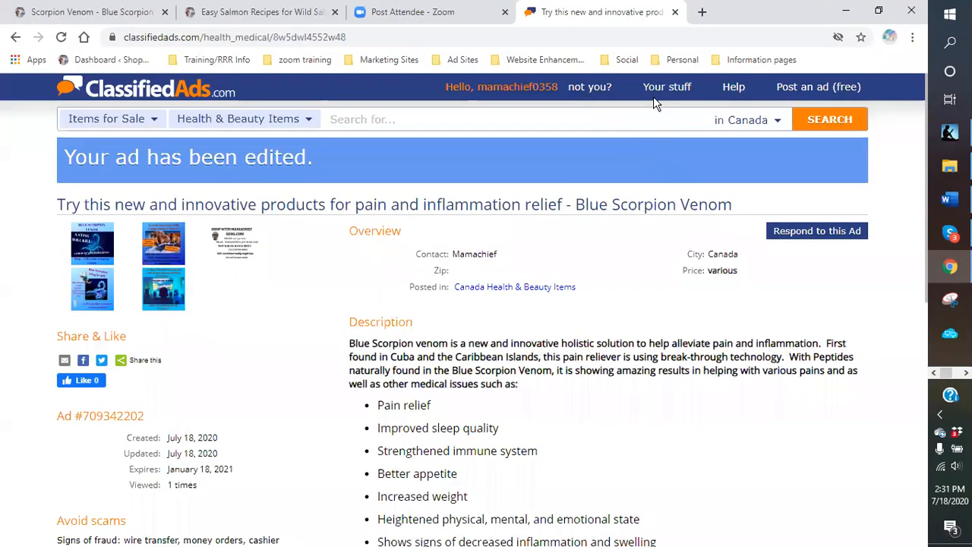
left_click(656, 92)
scroll(554, 221, "down", 5)
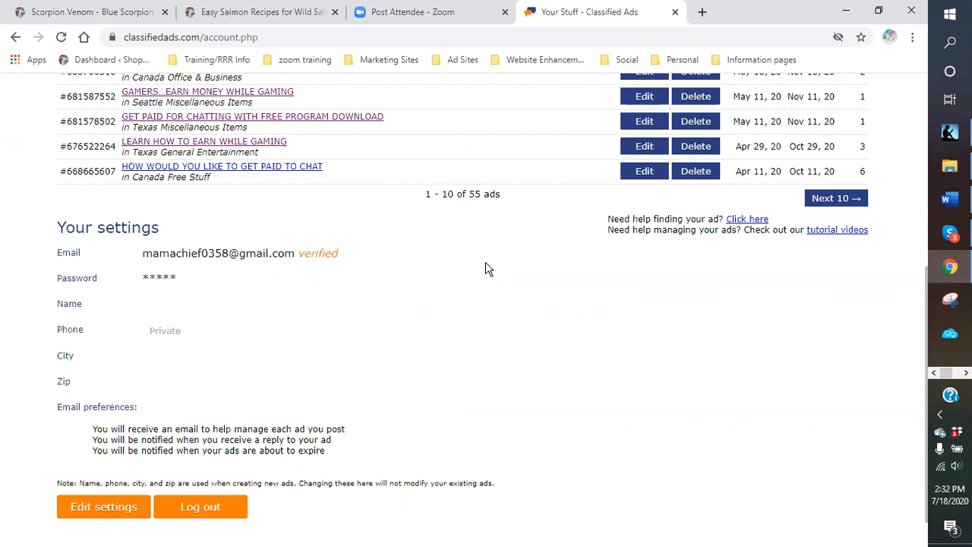
scroll(487, 269, "up", 1)
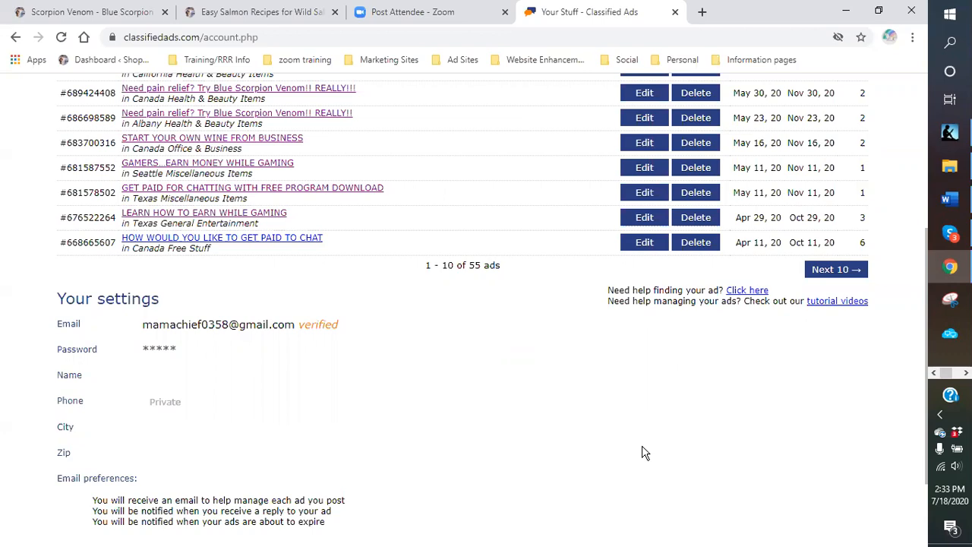
scroll(563, 451, "up", 4)
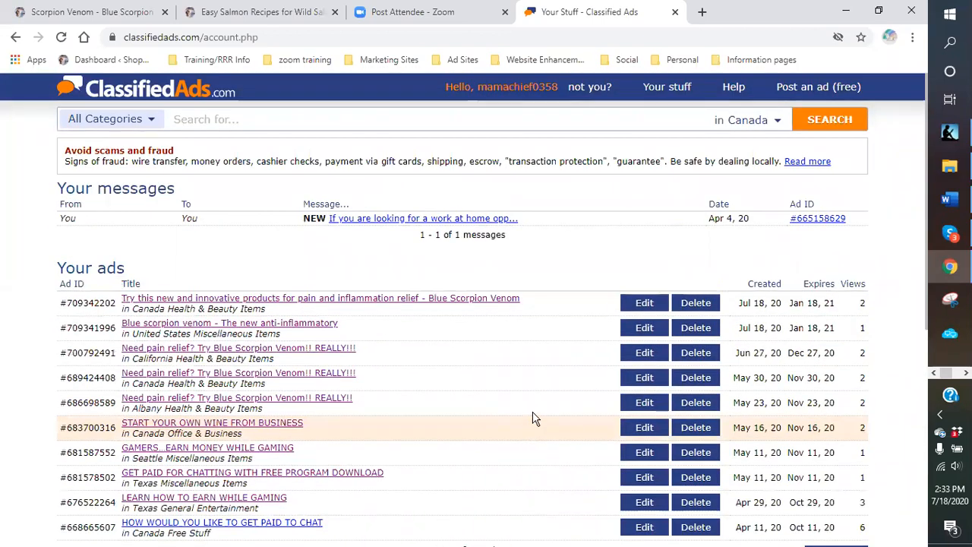
scroll(530, 414, "down", 3)
scroll(529, 408, "down", 1)
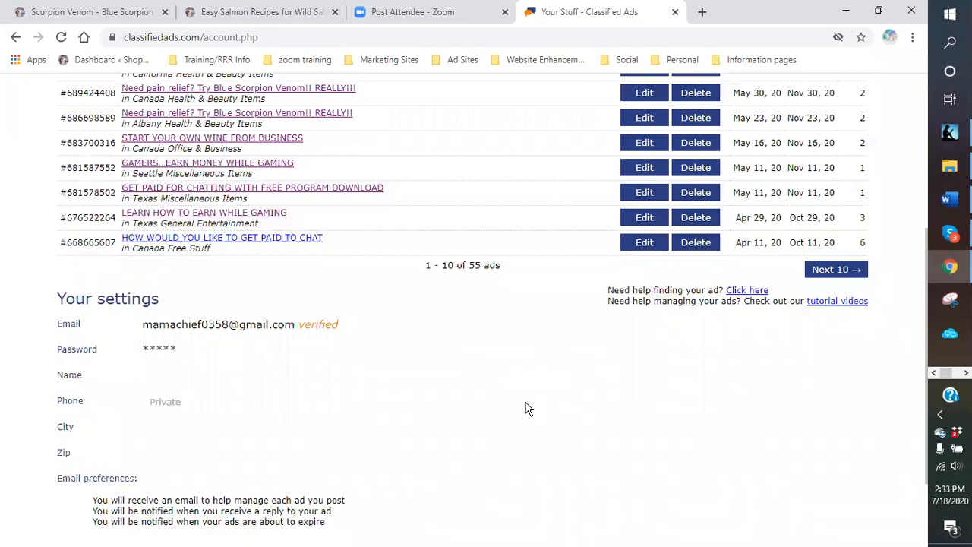
scroll(536, 417, "up", 1)
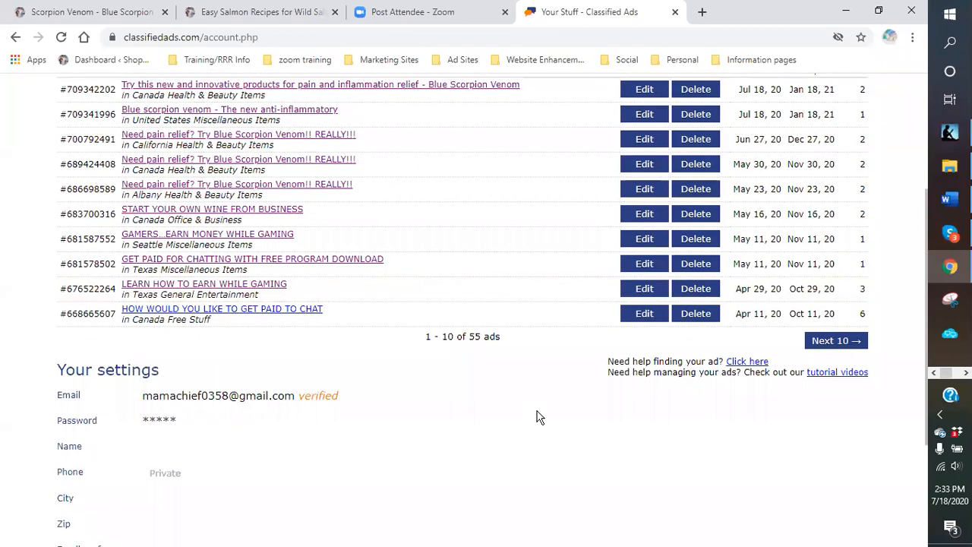
scroll(537, 417, "up", 3)
scroll(537, 417, "down", 3)
scroll(536, 417, "up", 2)
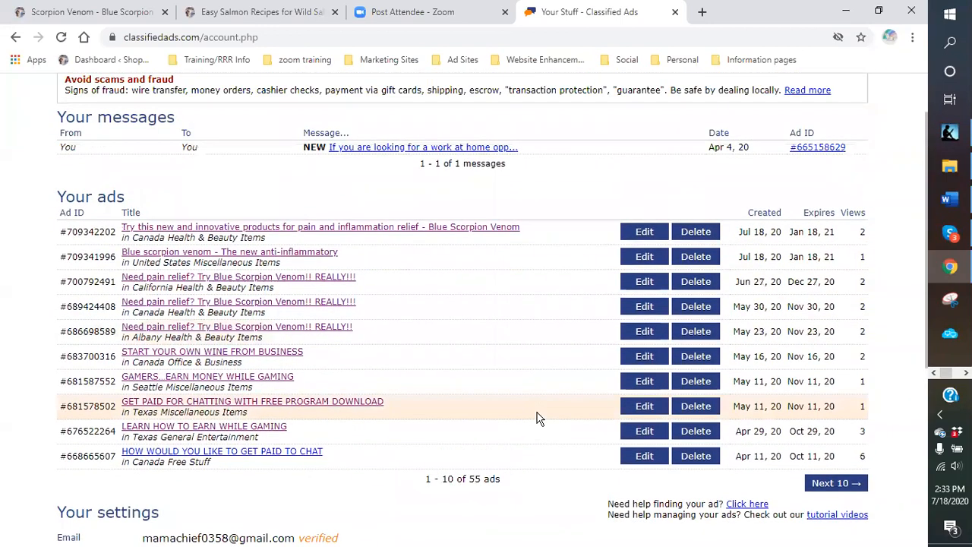
scroll(541, 387, "up", 1)
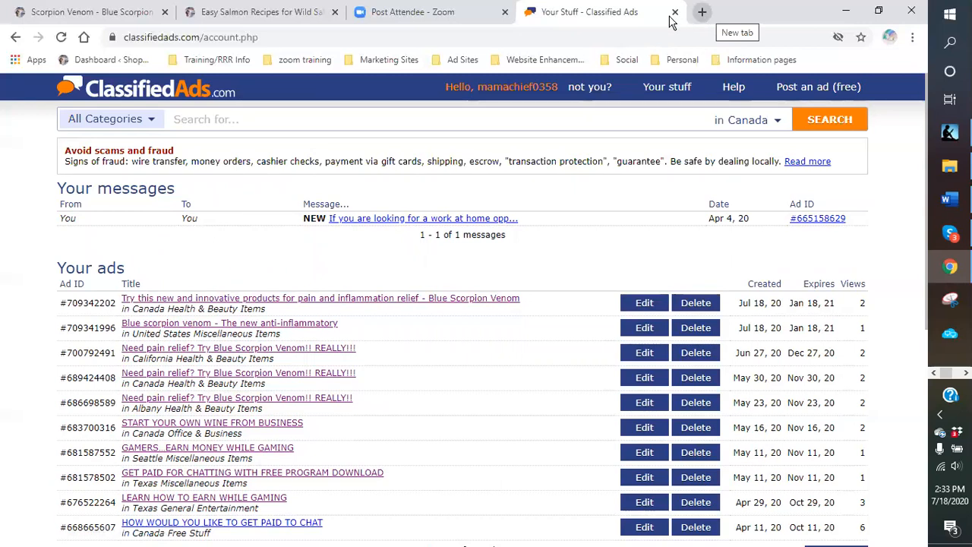
- Replace the Classified Ads tab with Facebook from the Social bookmarks and start a new post
left_click(675, 13)
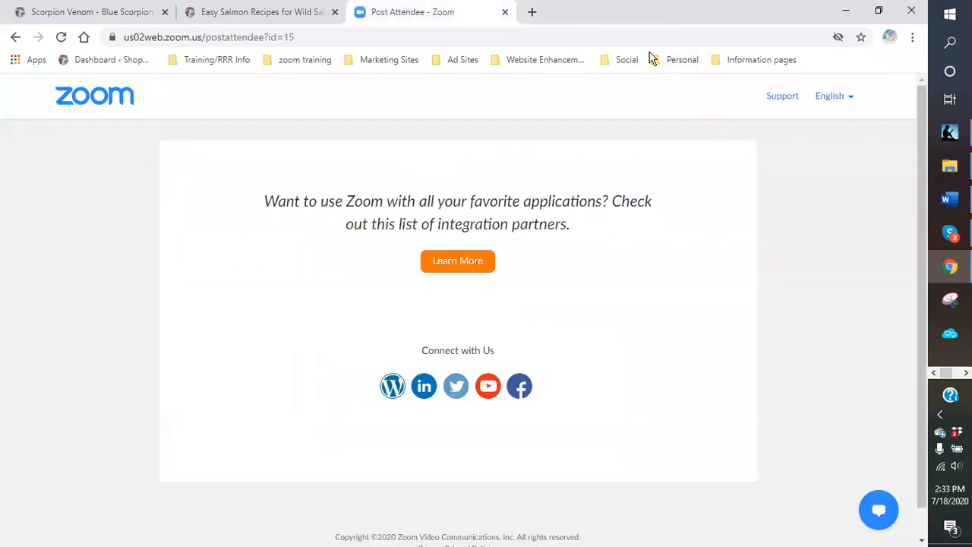
left_click(534, 13)
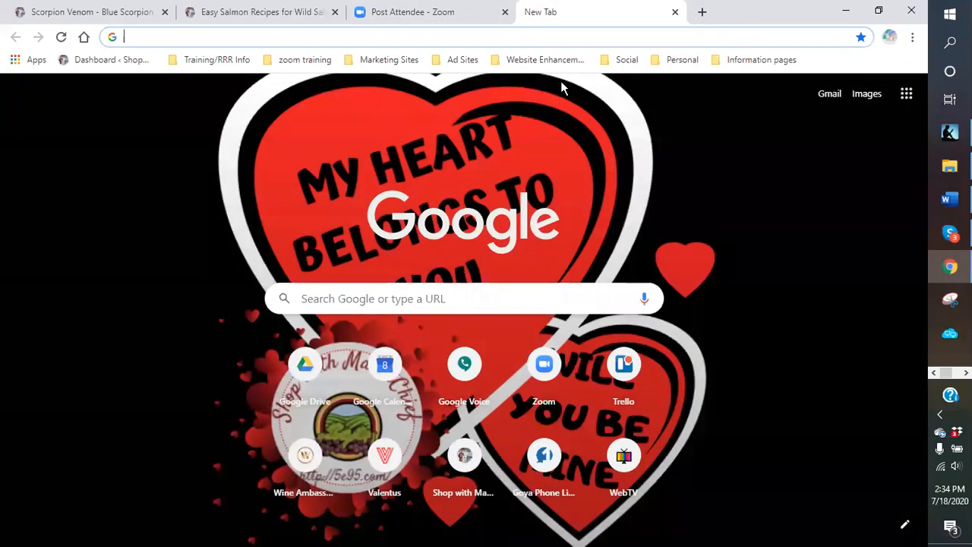
left_click(628, 63)
left_click(636, 80)
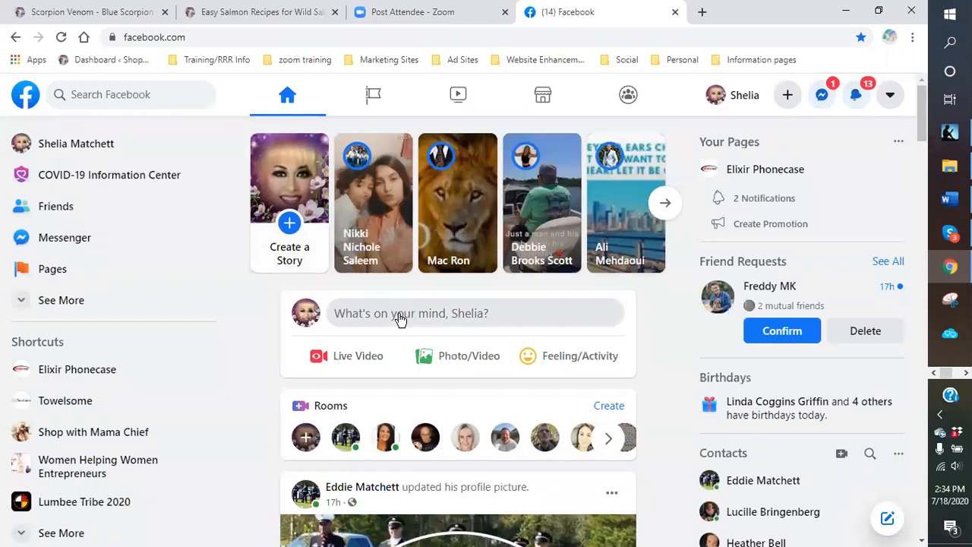
scroll(372, 292, "down", 1)
left_click(336, 240)
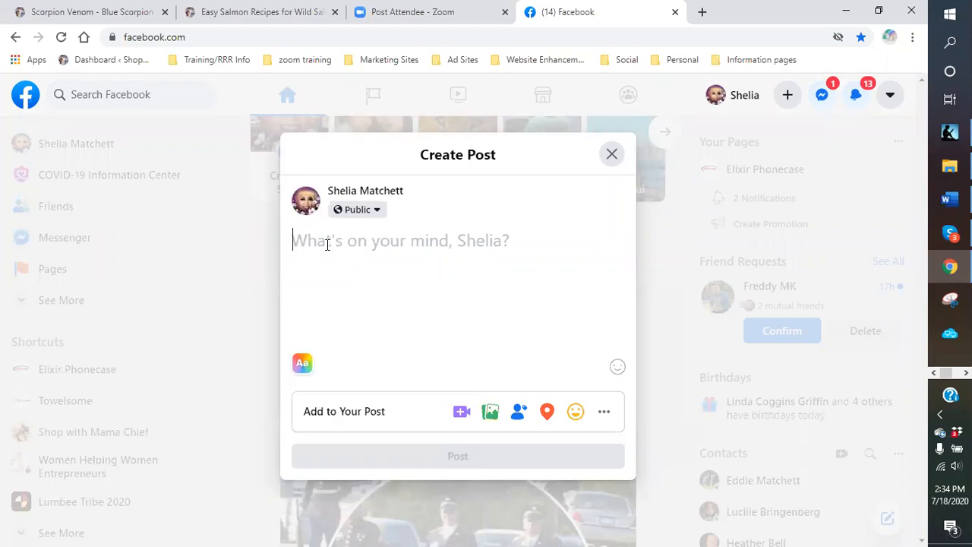
- Type 'Okay guys. Here goes.' and describe trying a new product for shoulder, hands and knees pain
type("Okay gi")
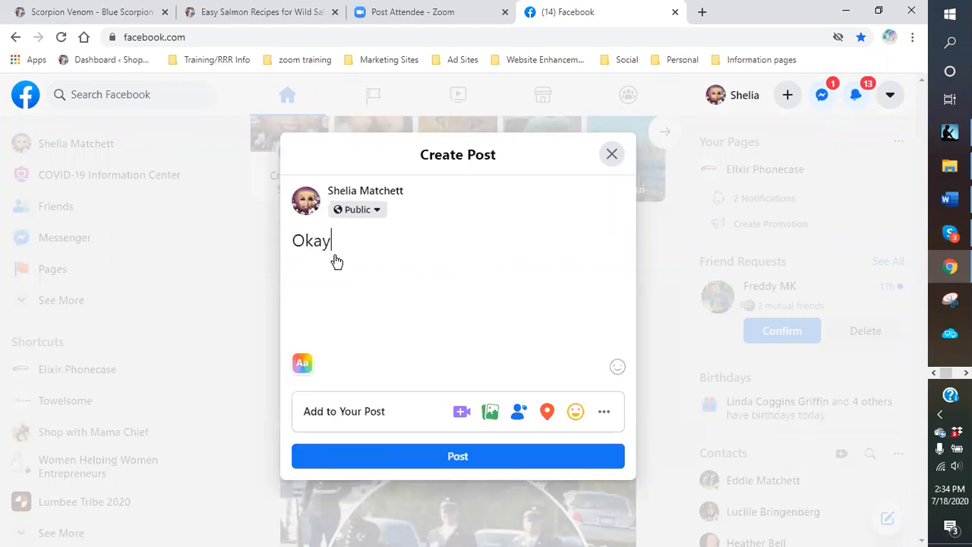
key("BackSpace")
type("uys.  Here goies")
key("BackSpace")
key("BackSpace")
key("BackSpace")
type("es.  I tol")
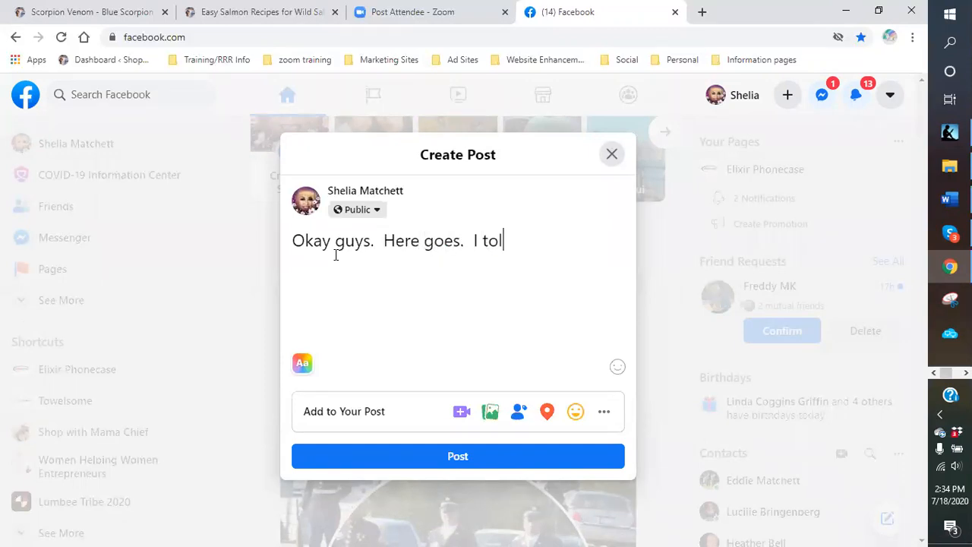
type("d you last month th")
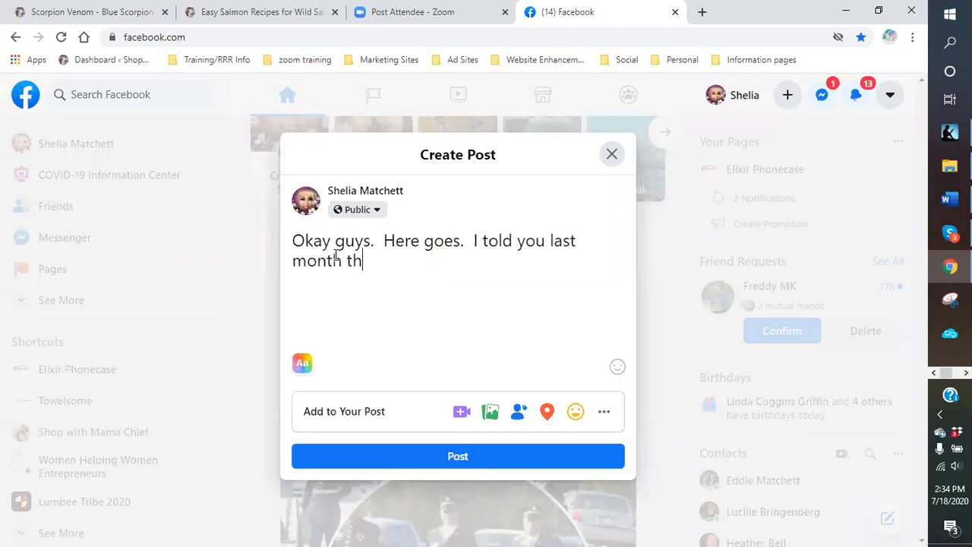
type("at I was trying")
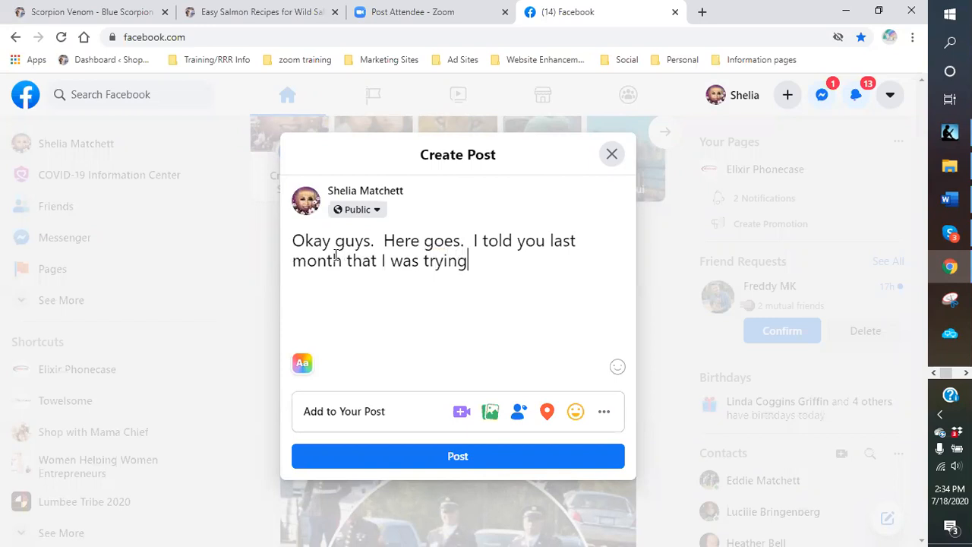
type(" this new produ")
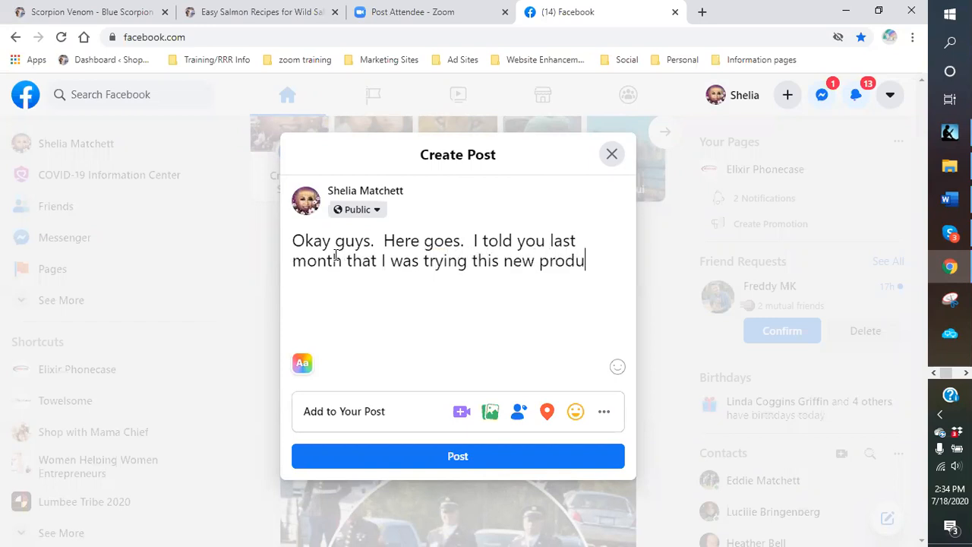
type("ct for my ")
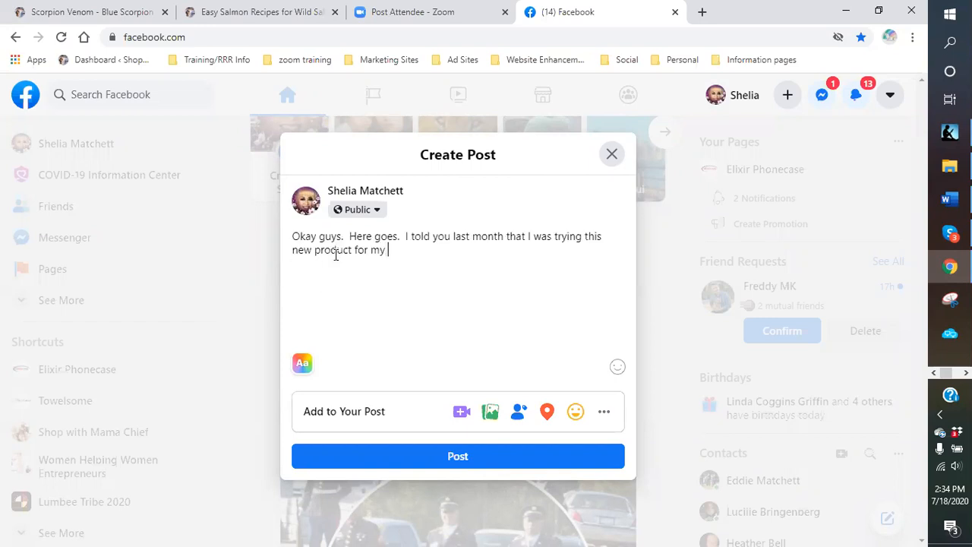
type("pain in my shoulder ")
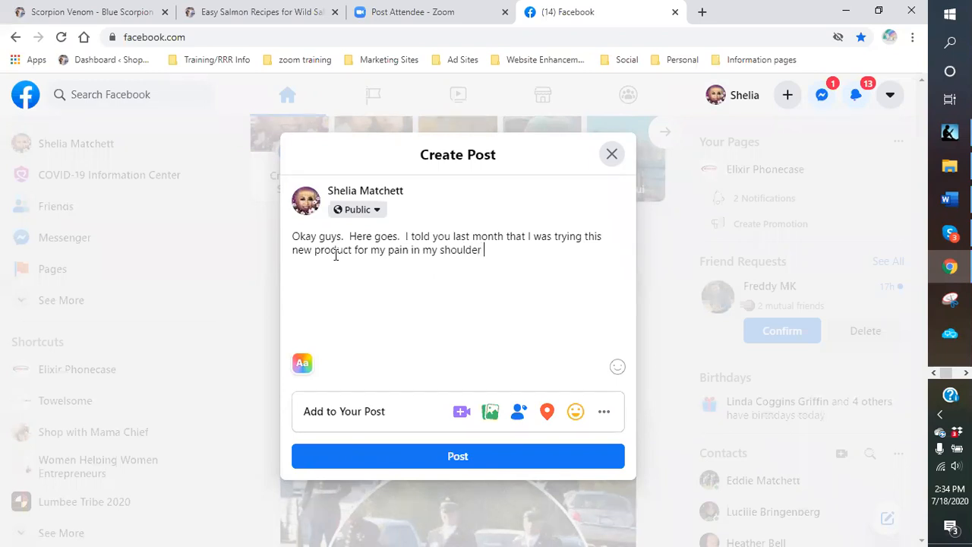
type("and hands and")
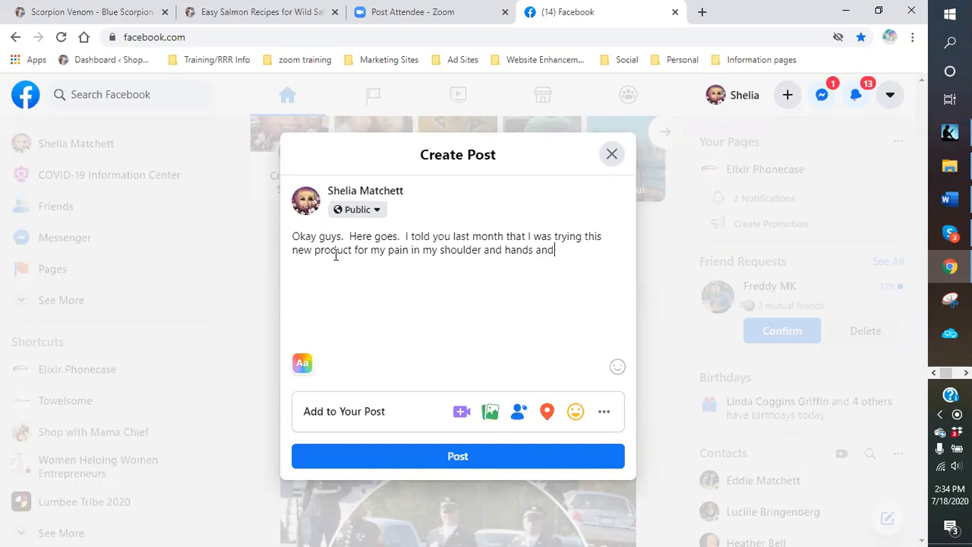
key("BackSpace")
key("BackSpace")
key("BackSpace")
key("BackSpace")
key("BackSpace")
key("BackSpace")
key("BackSpace")
key("BackSpace")
key("BackSpace")
key("BackSpace")
key("BackSpace")
key("BackSpace")
key("BackSpace")
key("BackSpace")
type("hands and knw")
key("BackSpace")
type("ees.  Ye")
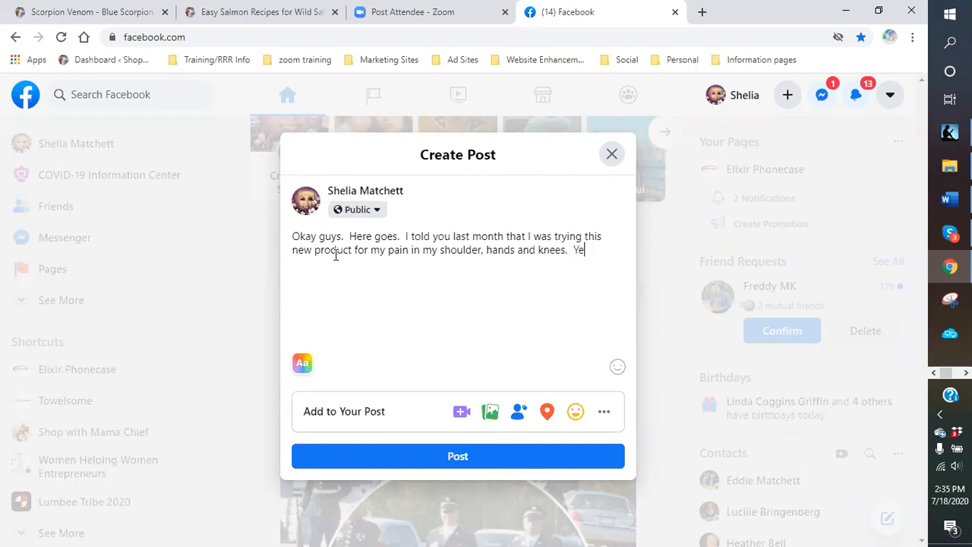
type("s, Old age")
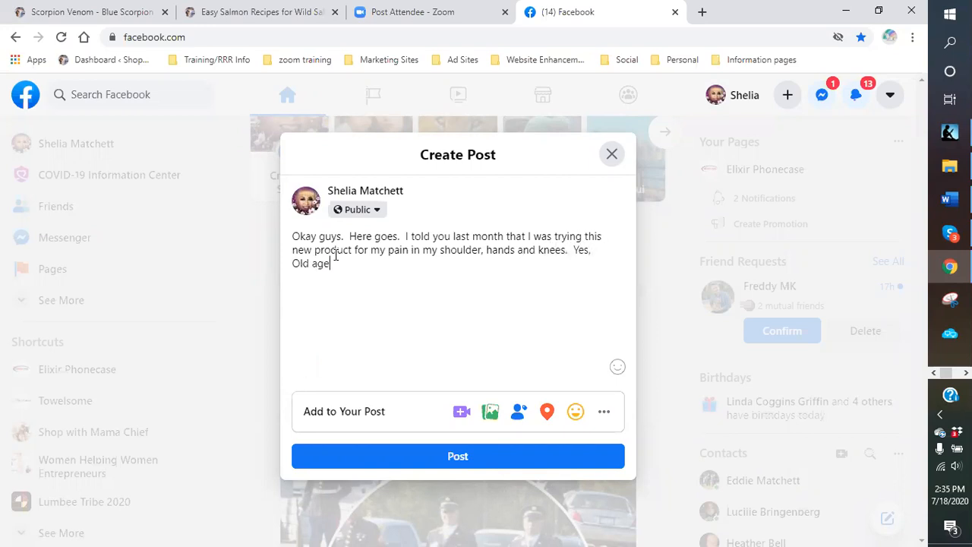
type(" creeping in.  It was a ")
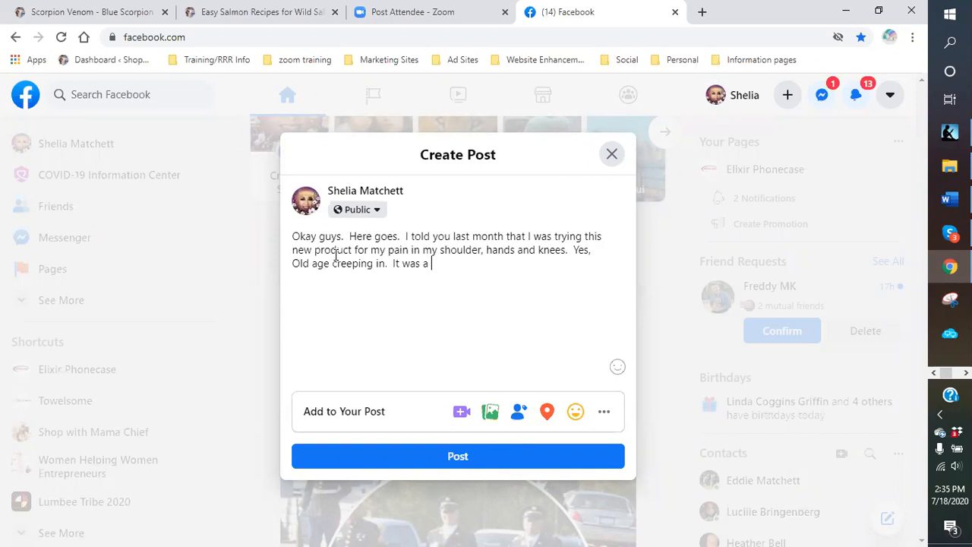
type("Blue")
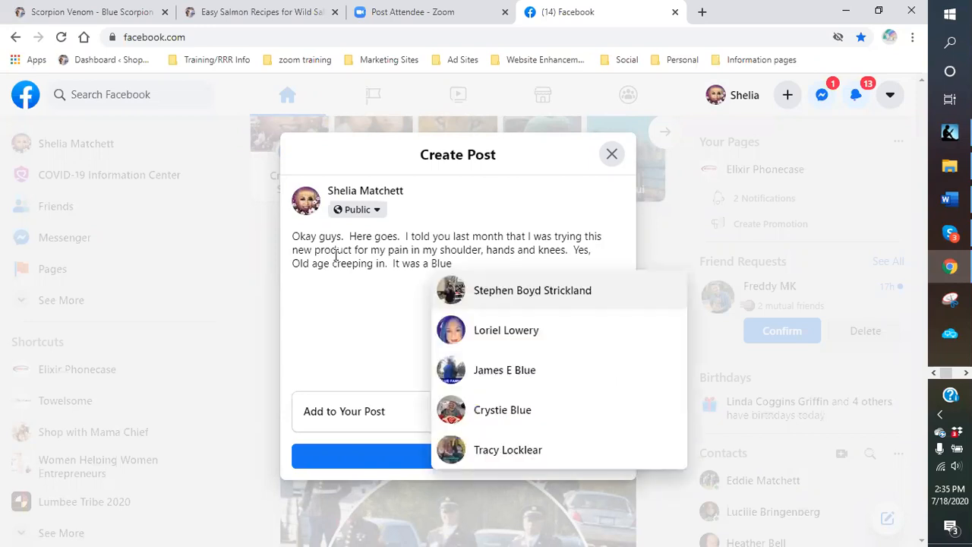
- Name Blue Scorpion Venom, praise it, and describe swollen hands, knee and shoulder pain, ending 'Guess what,'
key("BackSpace")
key("BackSpace")
key("BackSpace")
key("BackSpace")
key("BackSpace")
key("BackSpace")
type("the")
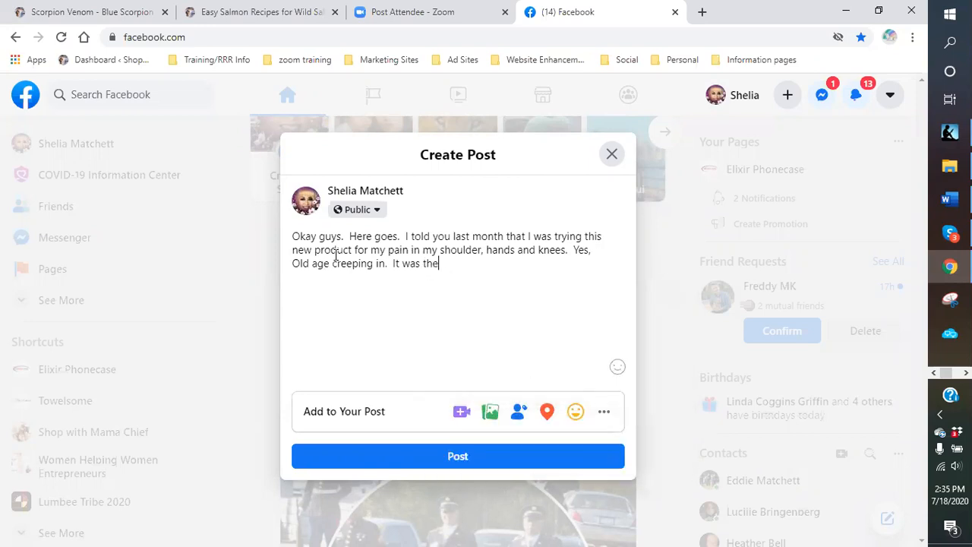
type(" Blue Scorpion Venom.  I know, veno")
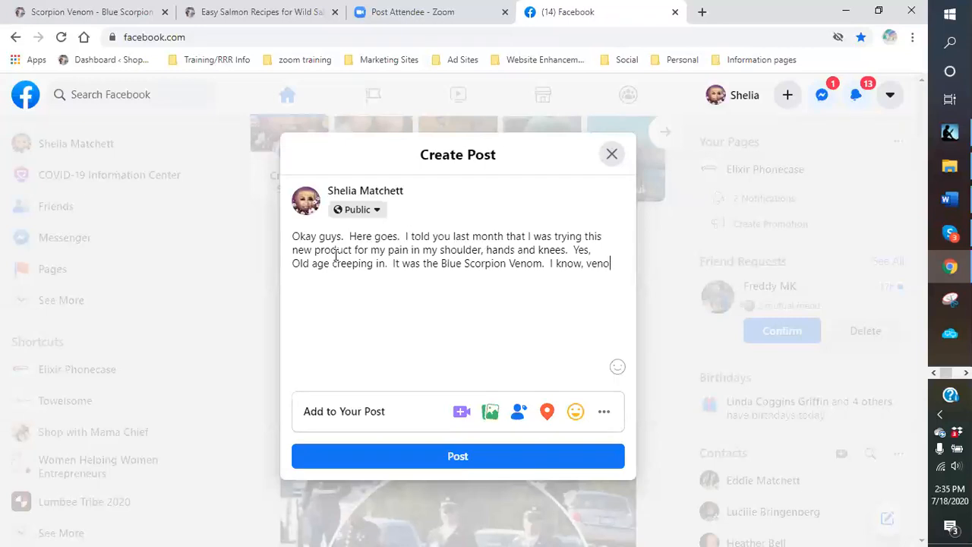
type("m!!! But to tell you the")
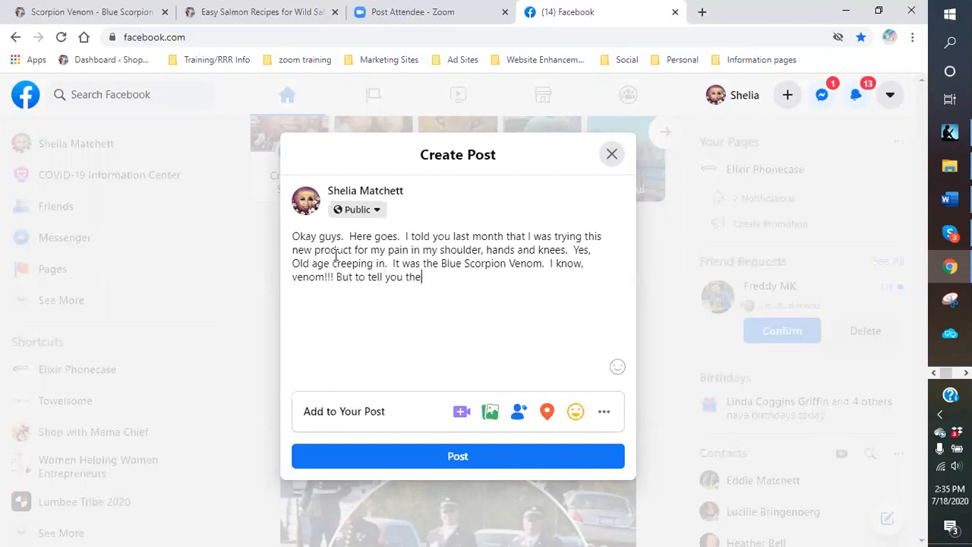
type(" truth, it has worked won")
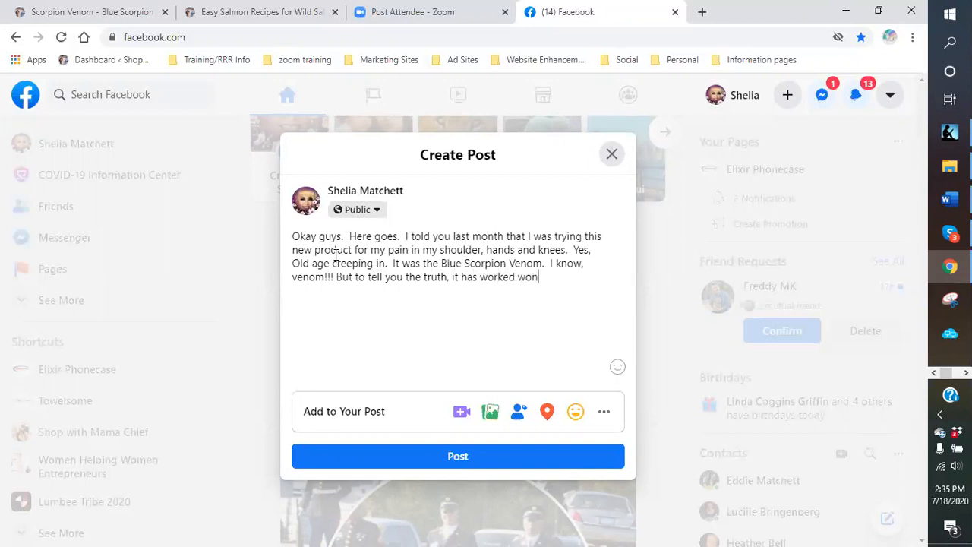
type("ders.  I no long")
type("er wake up")
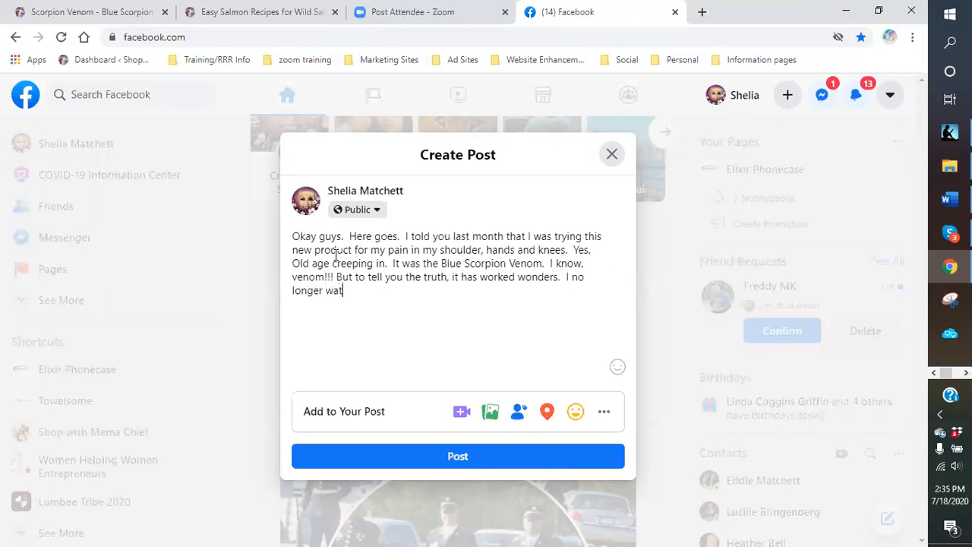
type(" stiff, no pun inte")
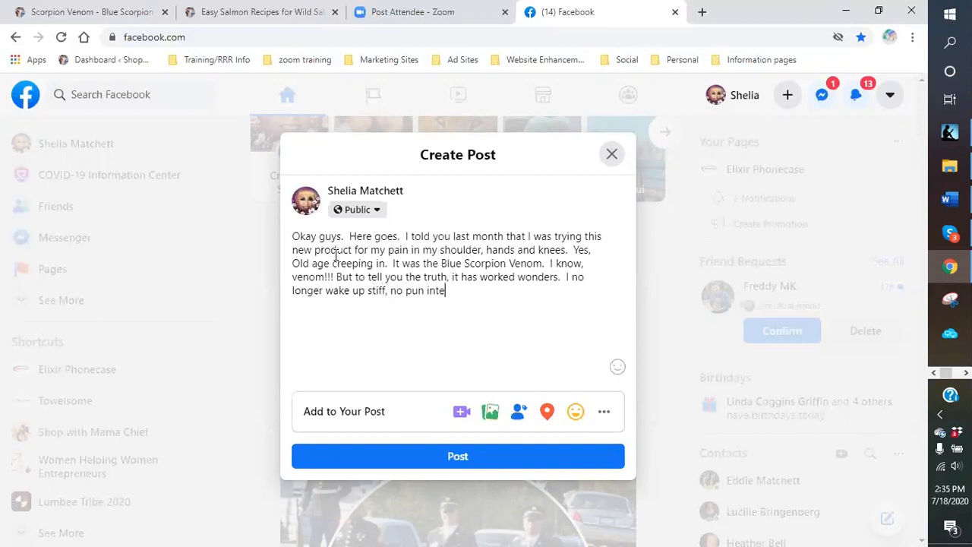
type("nded or ach")
type("y.")
type("  However, I r")
type("an out the o")
type("ther day and thou")
type("ght")
type(" I would not not")
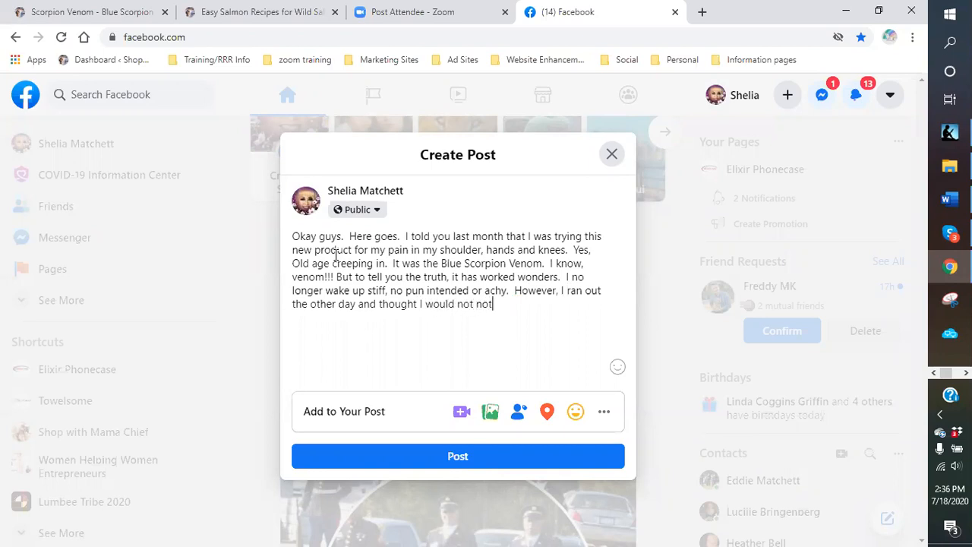
type("ice it.  Guess what.")
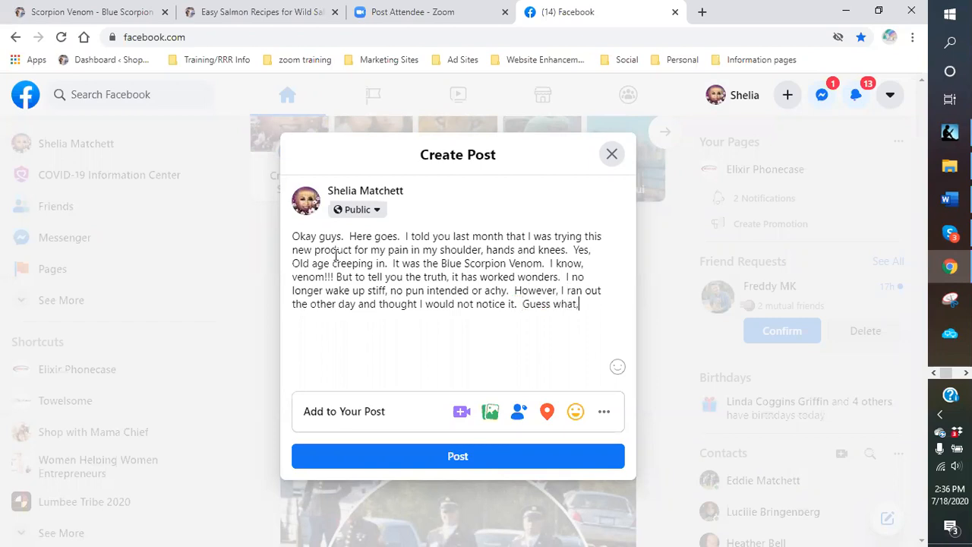
type(" My hands")
type("are hurting again,")
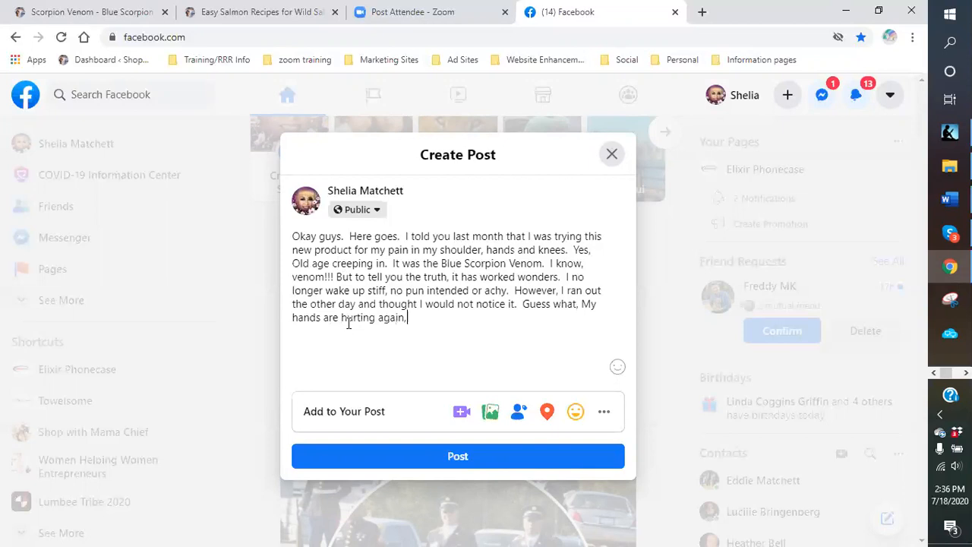
key("BackSpace")
key("BackSpace")
type("and swo")
type("llen.")
type("  My knee hur")
type("ts and my sh")
type("oulder is n")
type("urting ever")
type("y mor")
type("ning.  Gues")
type("s what,")
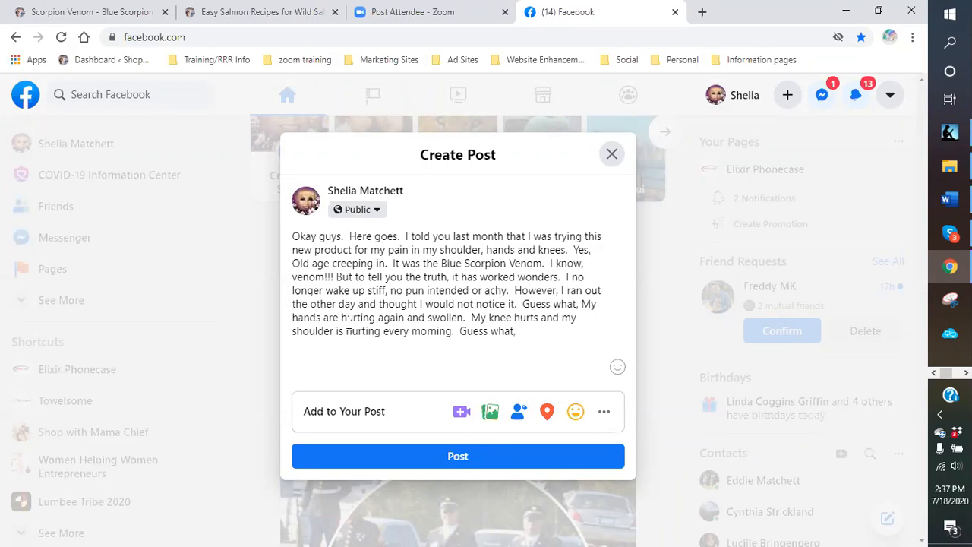
- Add 'I ordered' after 'Guess what,'
type("I or")
type("dered")
- Add 'two bottles this time. I will never run out again!!! So if you want some relief from your'
type("two bo")
type("ttles")
type(" this time.  ")
type("I will neve")
type("r")
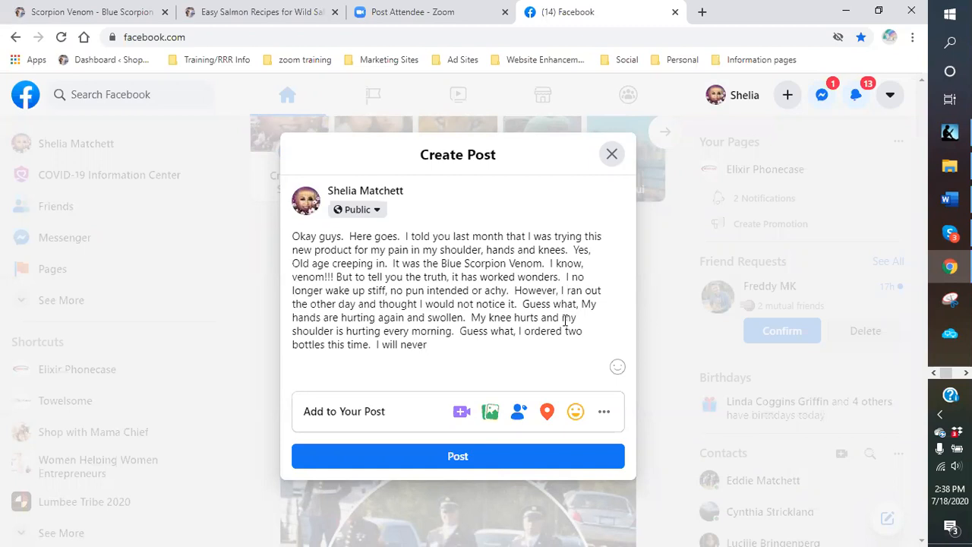
type("run out again.")
key("BackSpace")
type("!!!  So if you want")
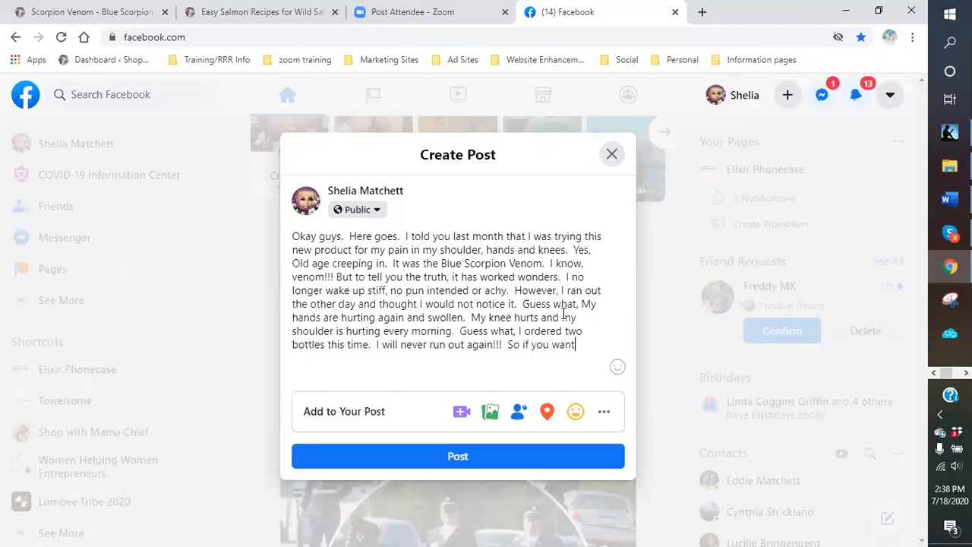
type(" some relief from your ow")
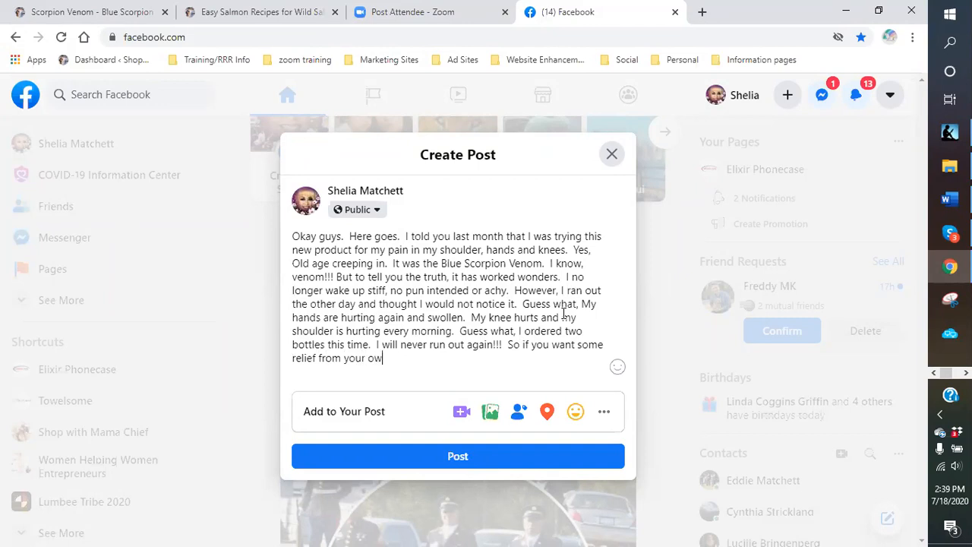
key("BackSpace")
- Add 'old age pains, joints and aches, even from working out… you need to give this a try. Follow the link in the comments'
type("ld age pains")
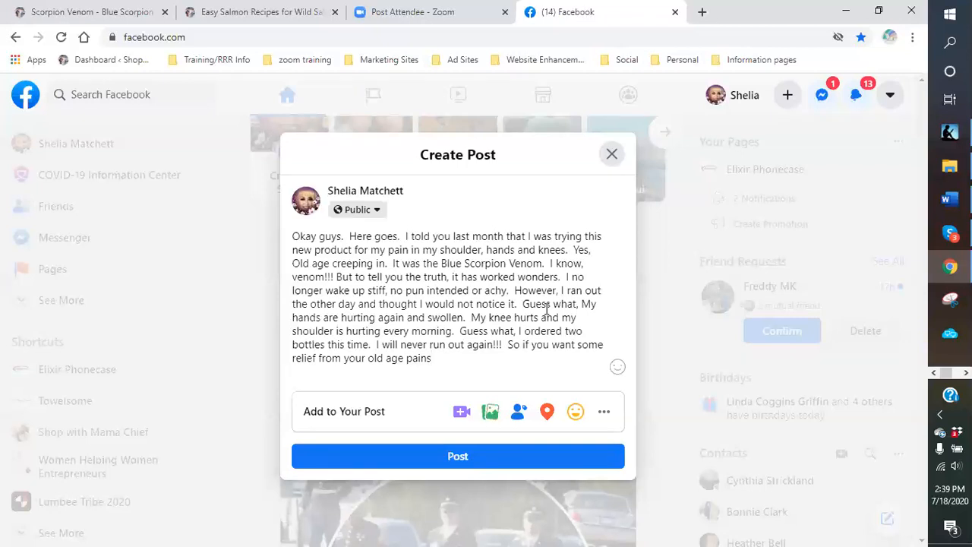
type(", joints an")
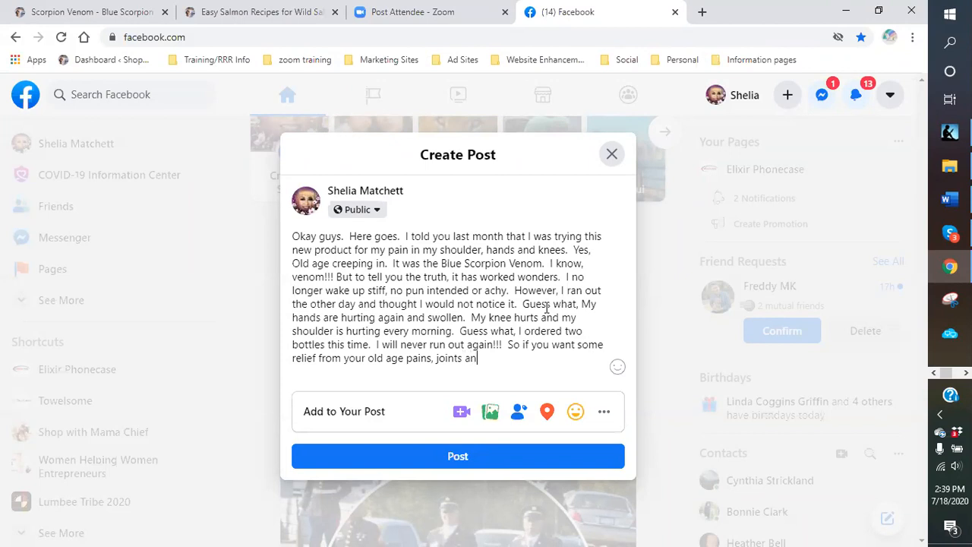
type("d aches, even from ")
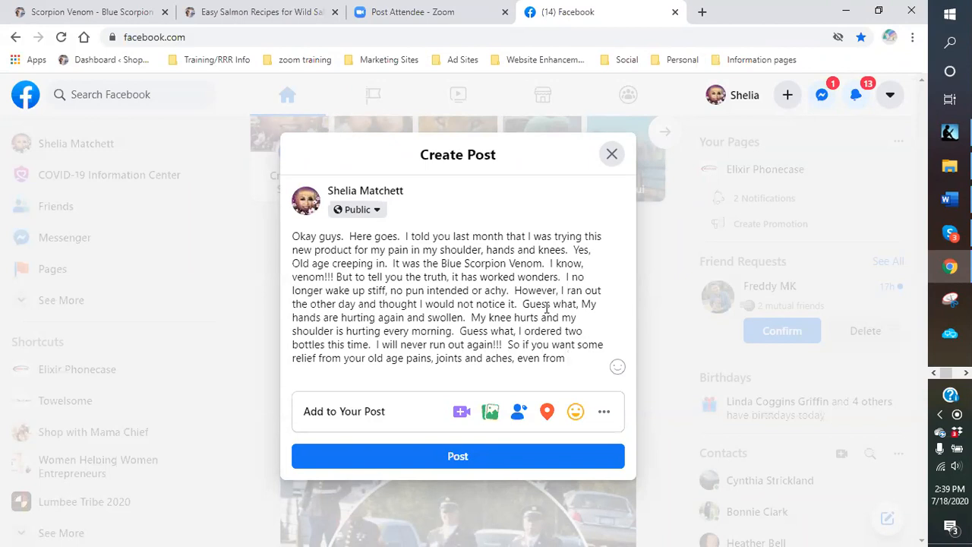
type("working out and")
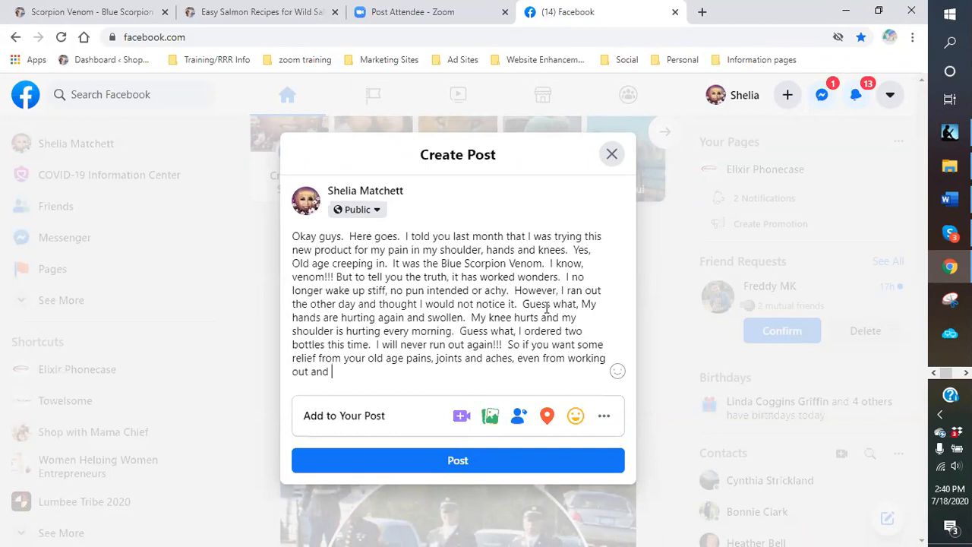
type(" things that make your h")
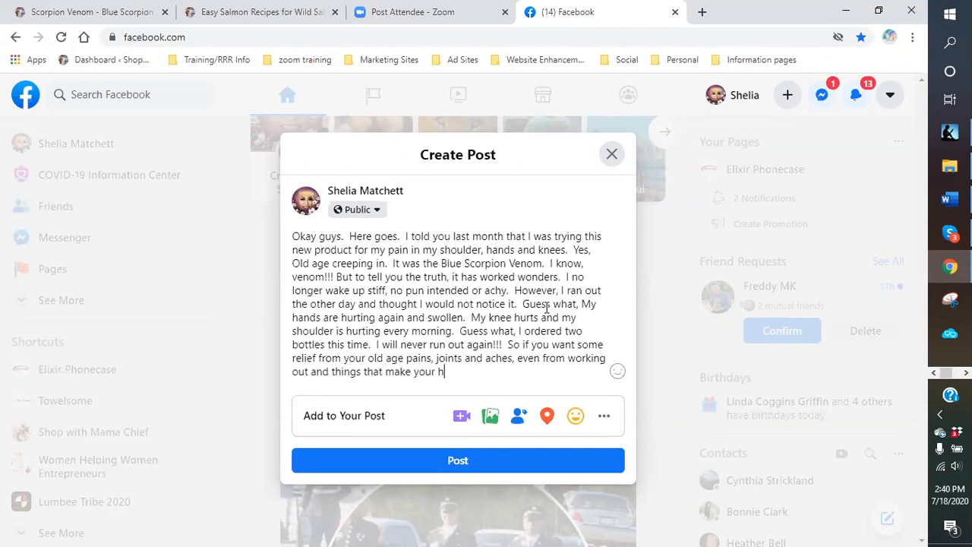
type("urt, t")
key("BackSpace")
type("you need to give this a try.  ")
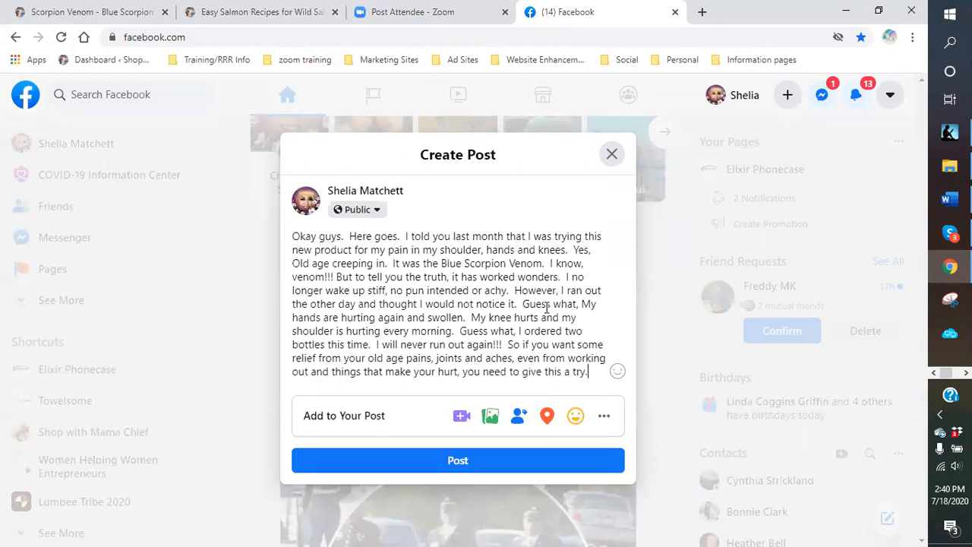
type("Follow")
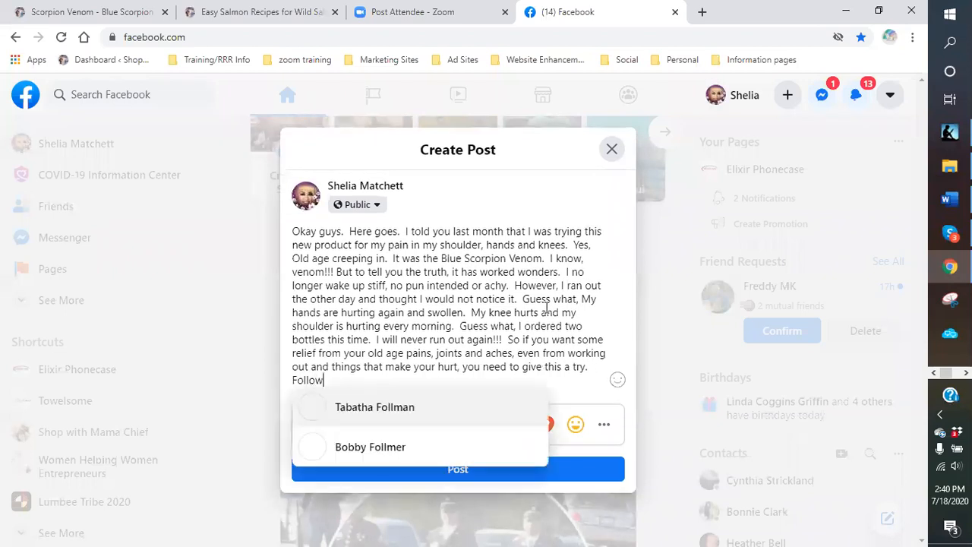
type(" the link in the c")
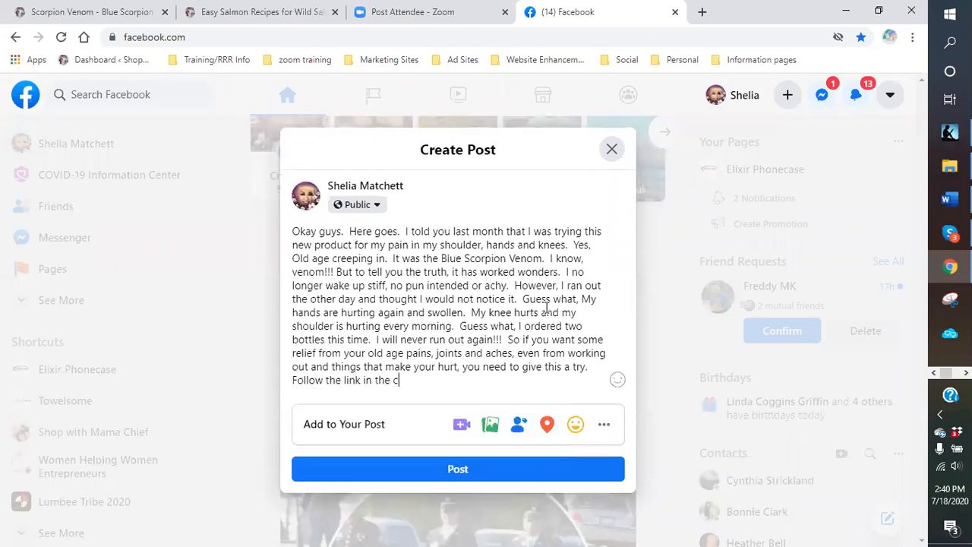
type("omments to find outm")
- Add 'more!!!' and ask for feedback on how the website measures up to others
key("BackSpace")
type("more")
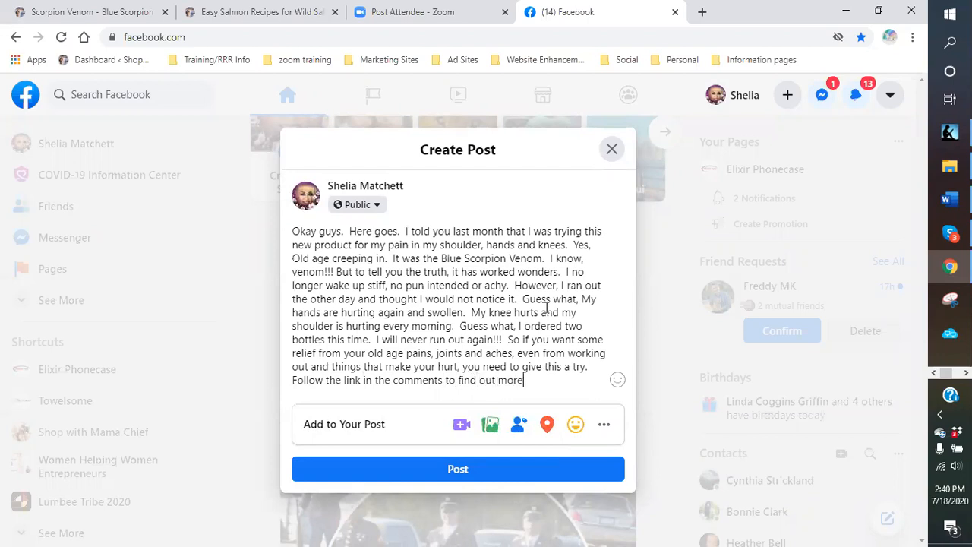
type("!!! Also, I woul")
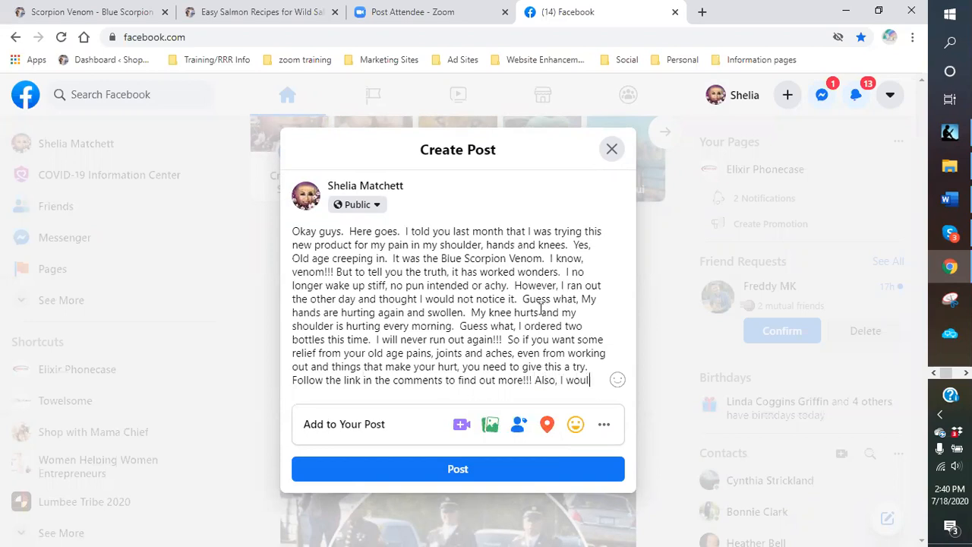
type("d really appeciate")
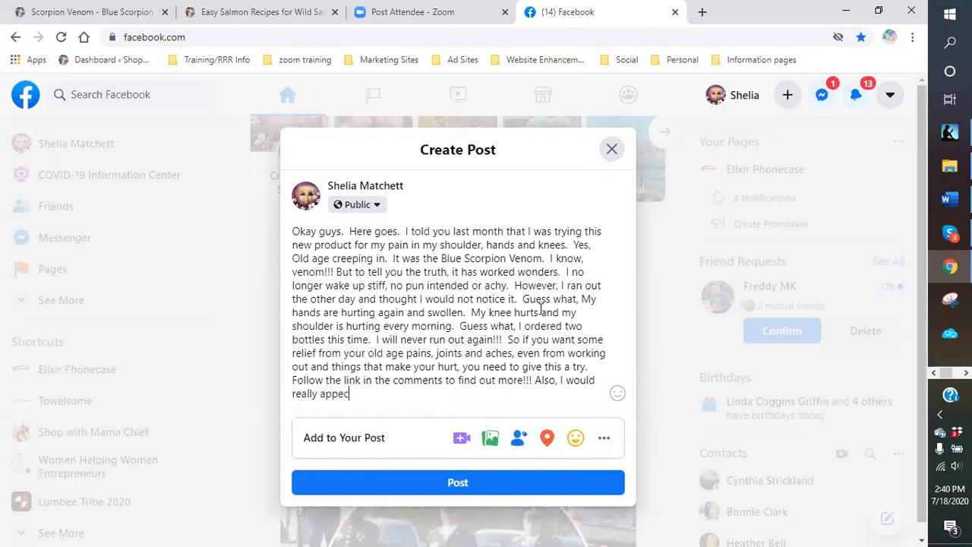
key("BackSpace")
key("BackSpace")
key("BackSpace")
key("BackSpace")
key("BackSpace")
key("BackSpace")
key("BackSpace")
type("reciate any feedback you gues")
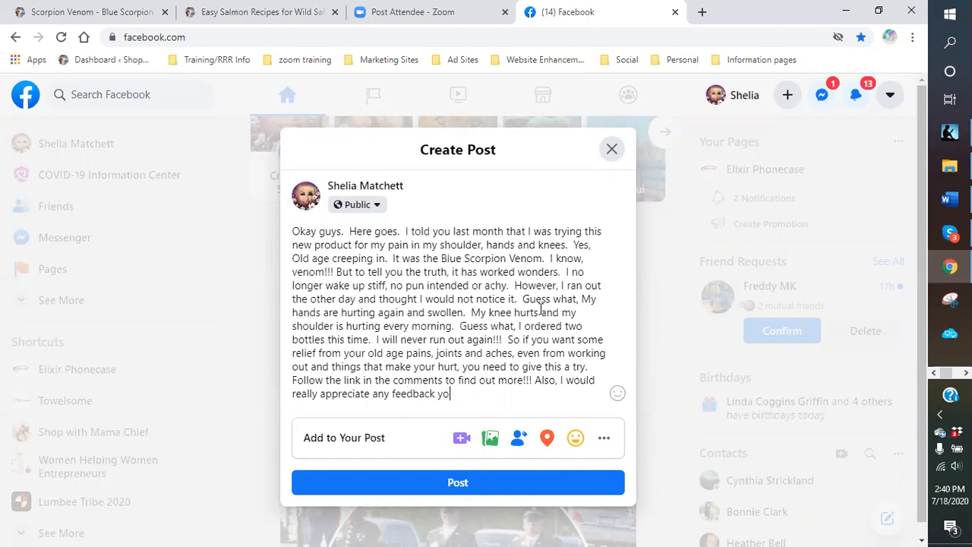
key("BackSpace")
key("BackSpace")
key("BackSpace")
key("BackSpace")
key("BackSpace")
type("guys would")
key("BackSpace")
key("BackSpace")
key("BackSpace")
key("BackSpace")
key("BackSpace")
key("BackSpace")
type("have about ho")
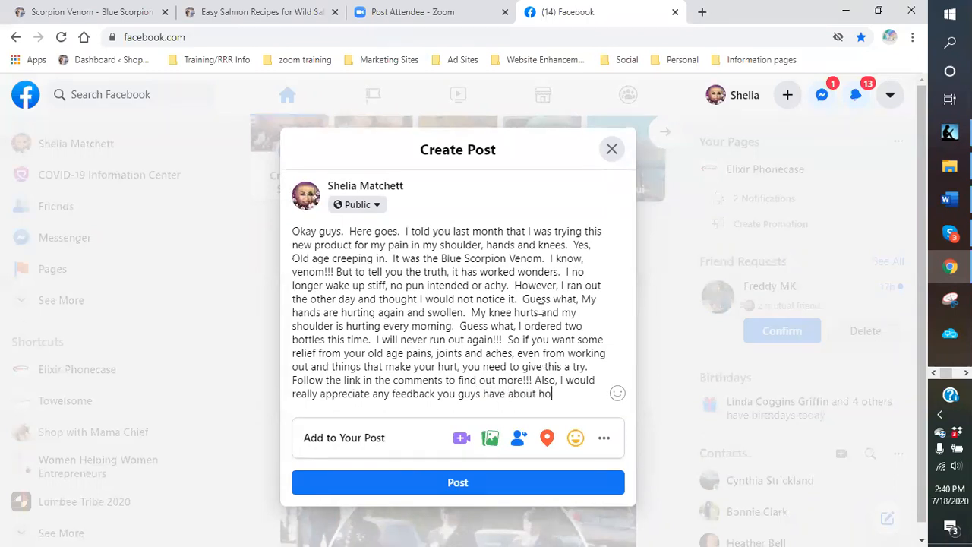
type("w my website measures ")
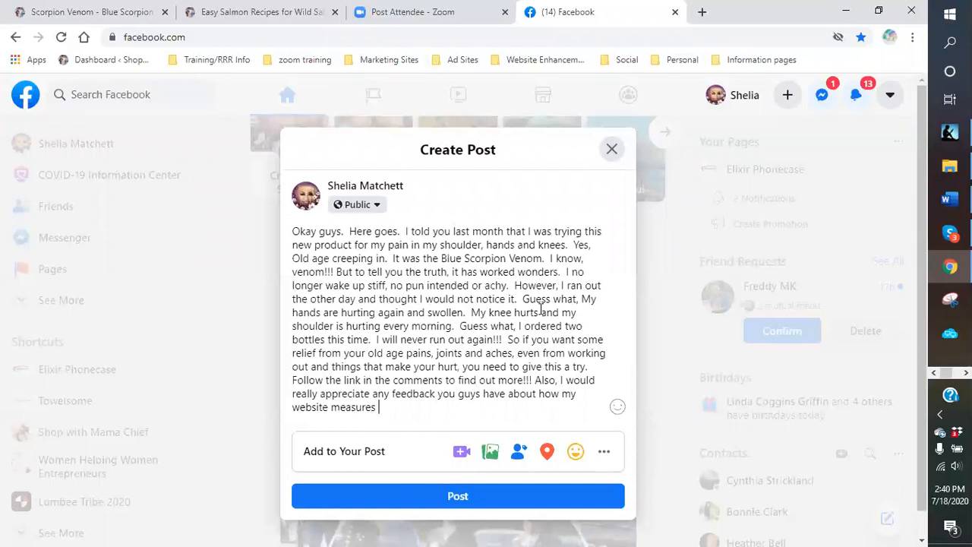
type("up to others that you have co")
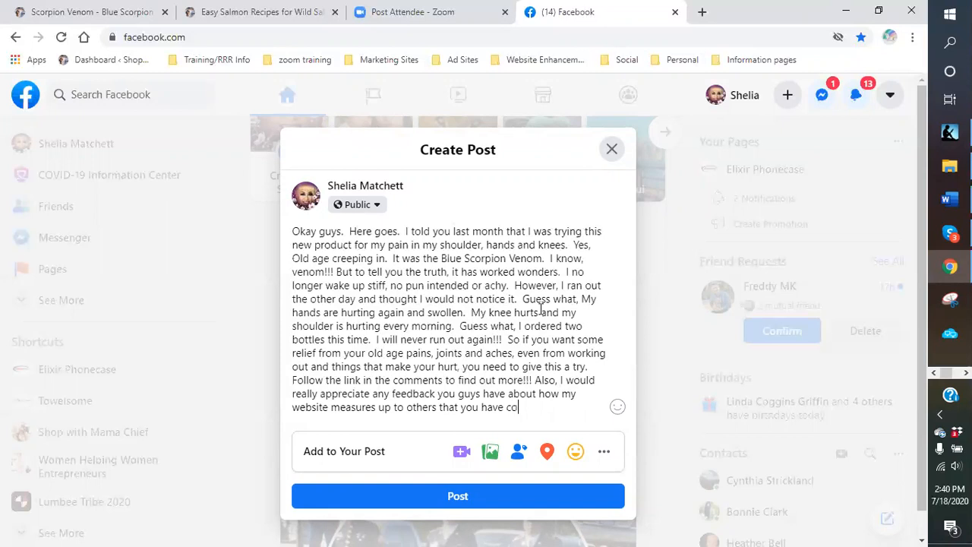
type("me accross.")
- End the post with 'Thank you for your views and comments.' and begin attaching a photo
type("Thank you for y")
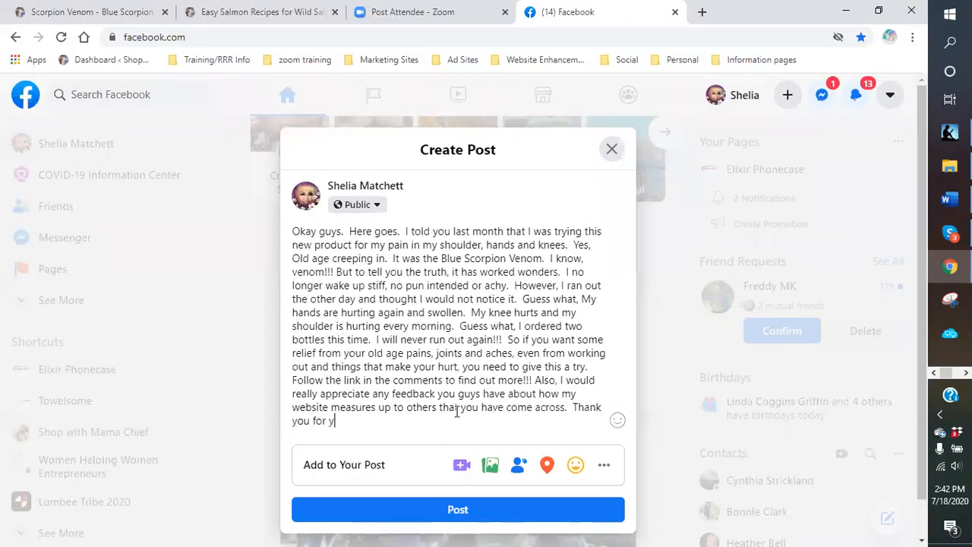
type("our views and comments.")
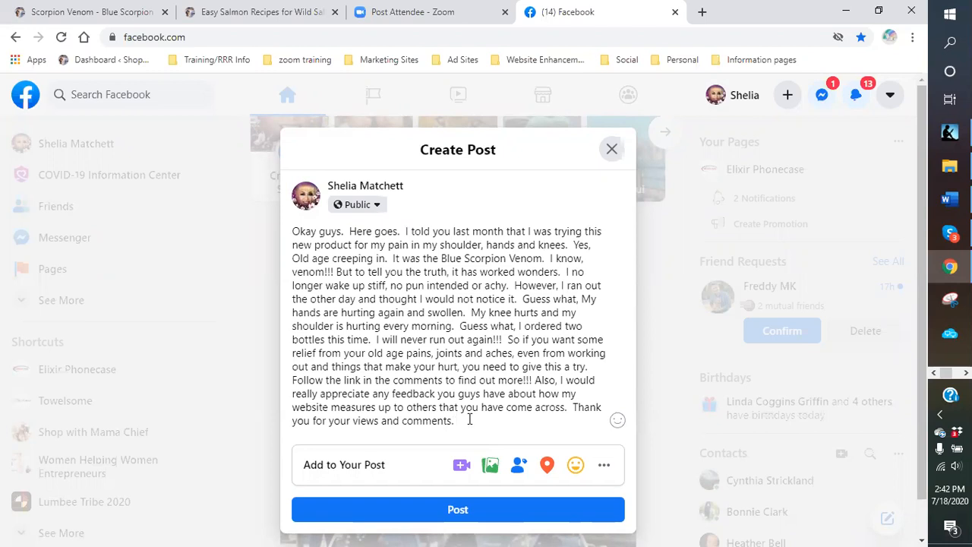
scroll(468, 419, "down", 1)
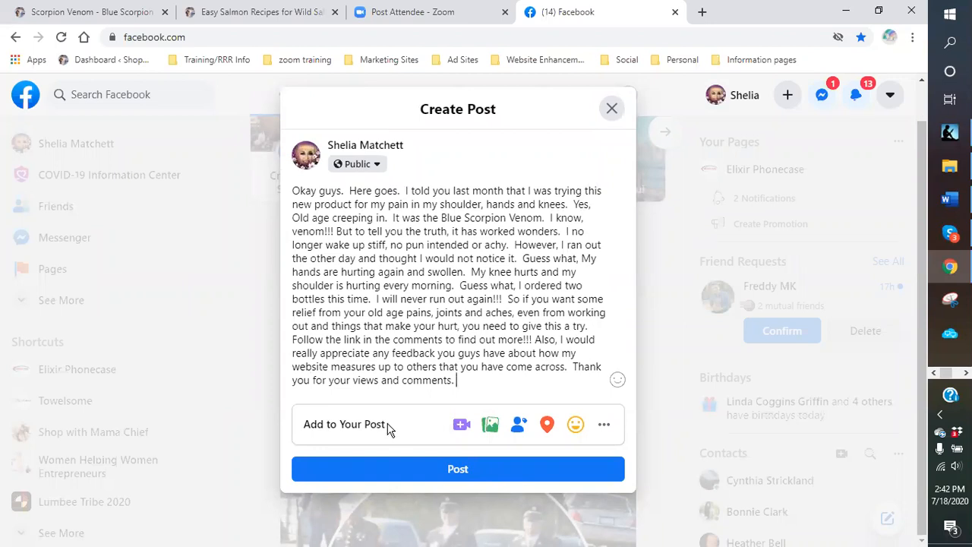
left_click(492, 425)
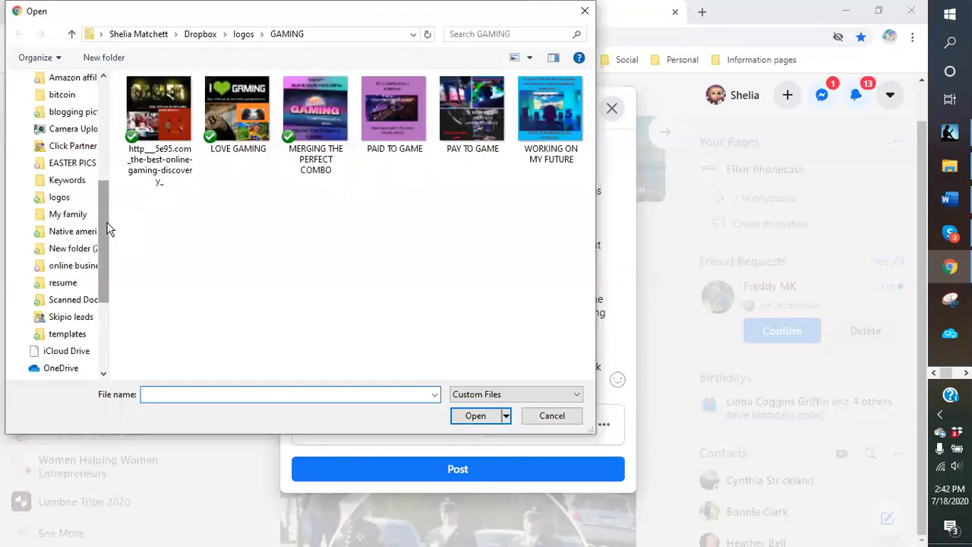
- Attach 'Blue Scorpion Sting Deadly - resize2' from the logos > blue scorpion venom folder
left_click(59, 197)
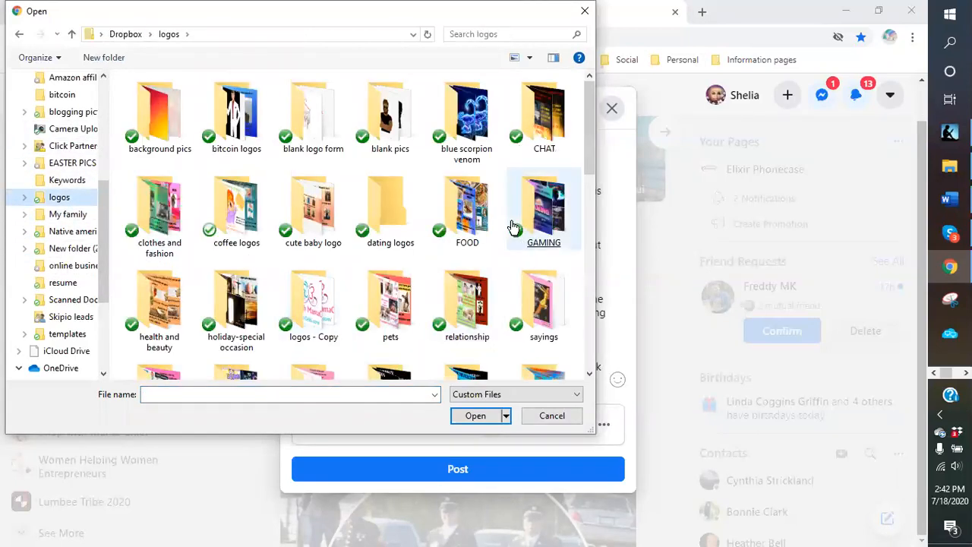
double_click(479, 160)
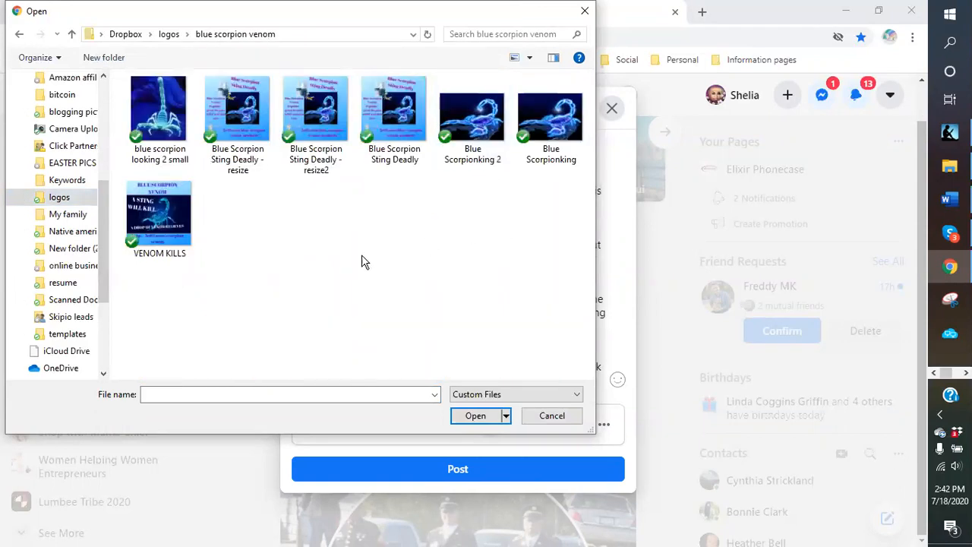
left_click(164, 226)
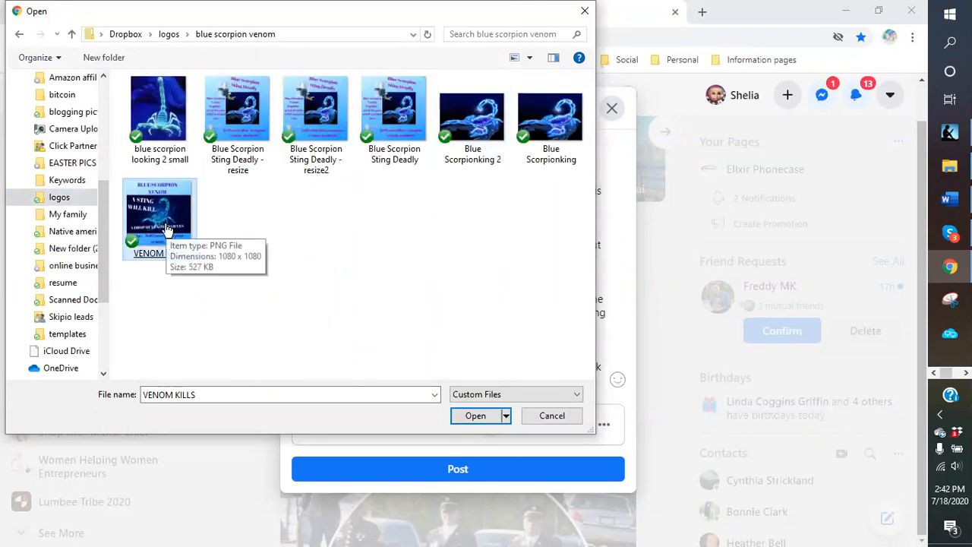
left_click(313, 133)
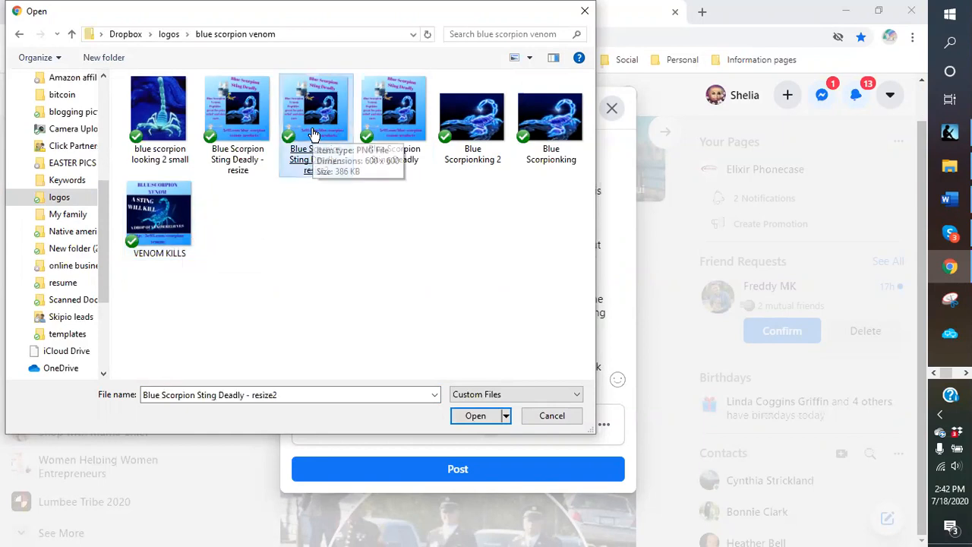
left_click(387, 124)
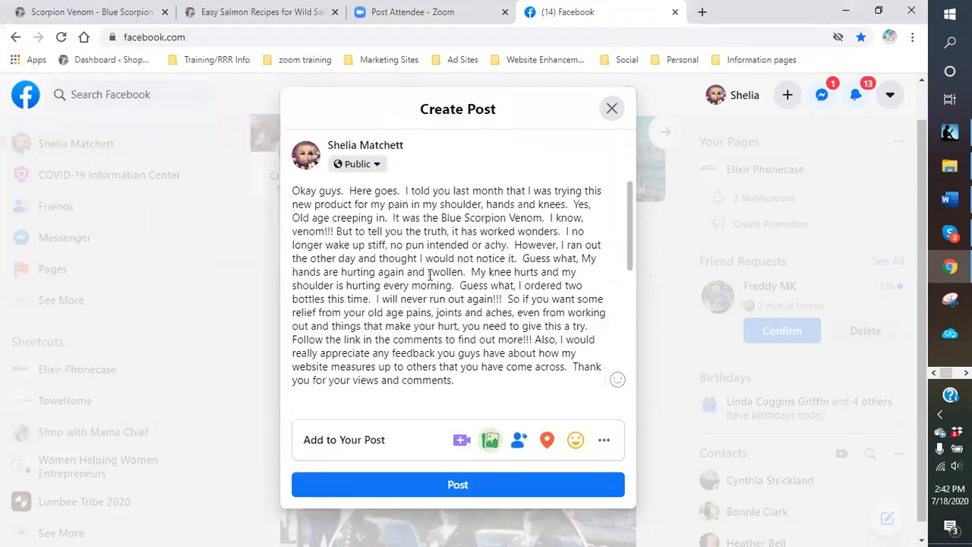
- Check the attached image in the post preview and publish the Blue Scorpion Venom testimonial
scroll(425, 273, "down", 5)
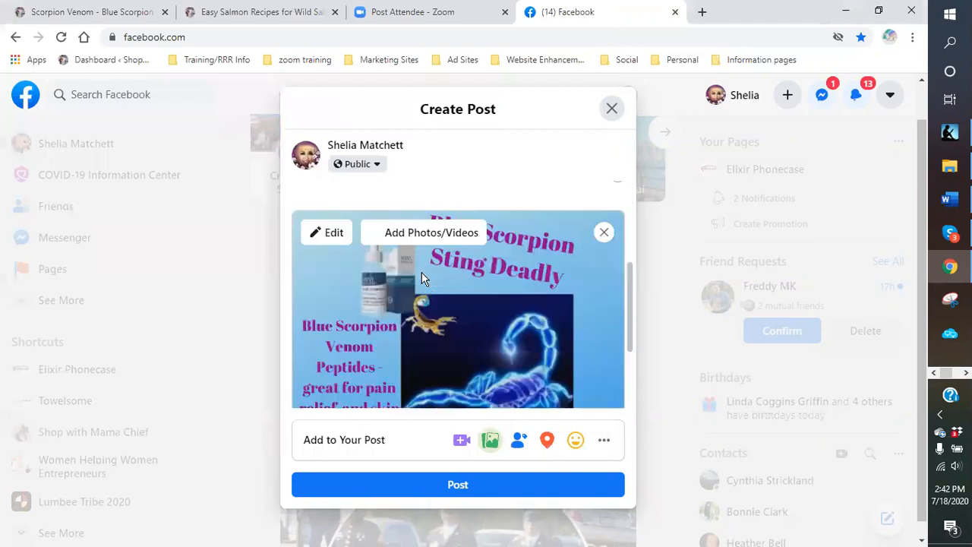
scroll(502, 280, "down", 2)
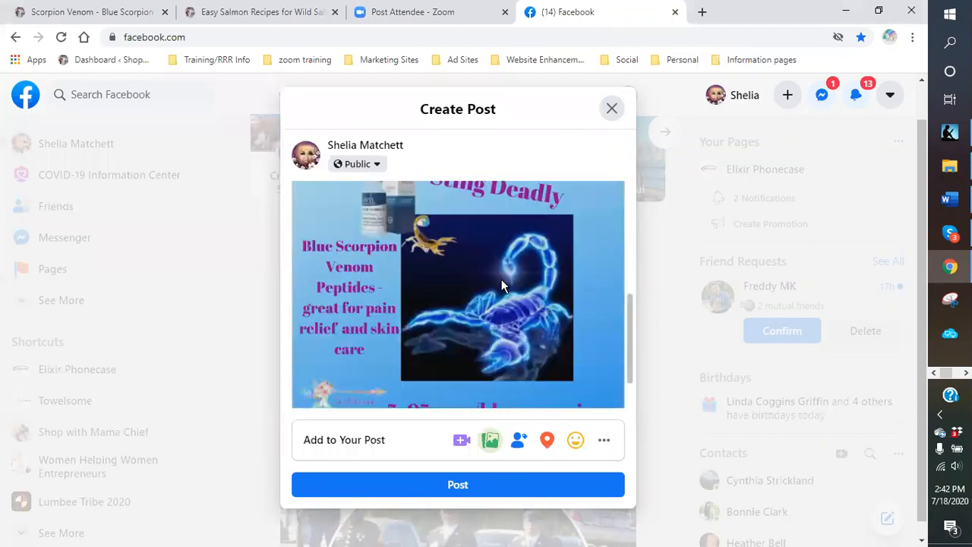
scroll(435, 276, "up", 1)
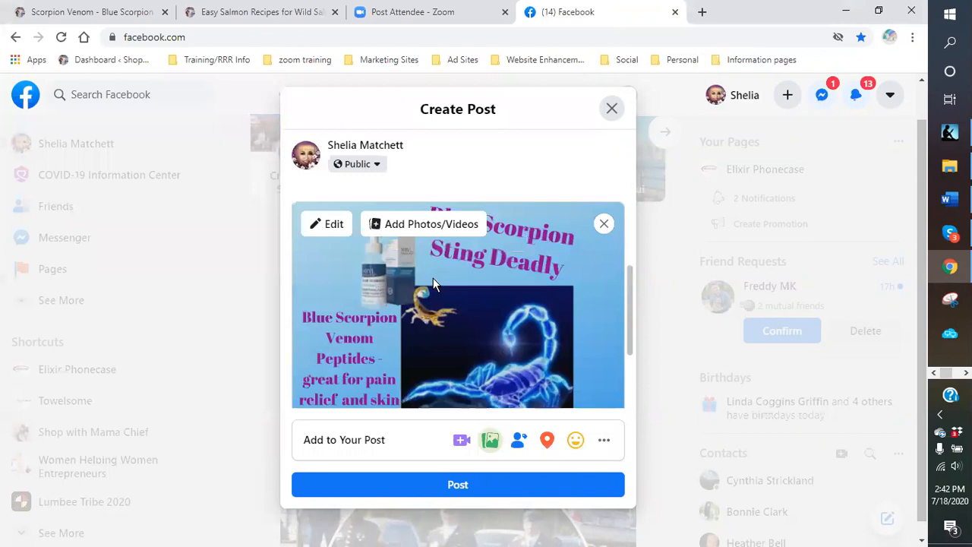
scroll(433, 278, "down", 2)
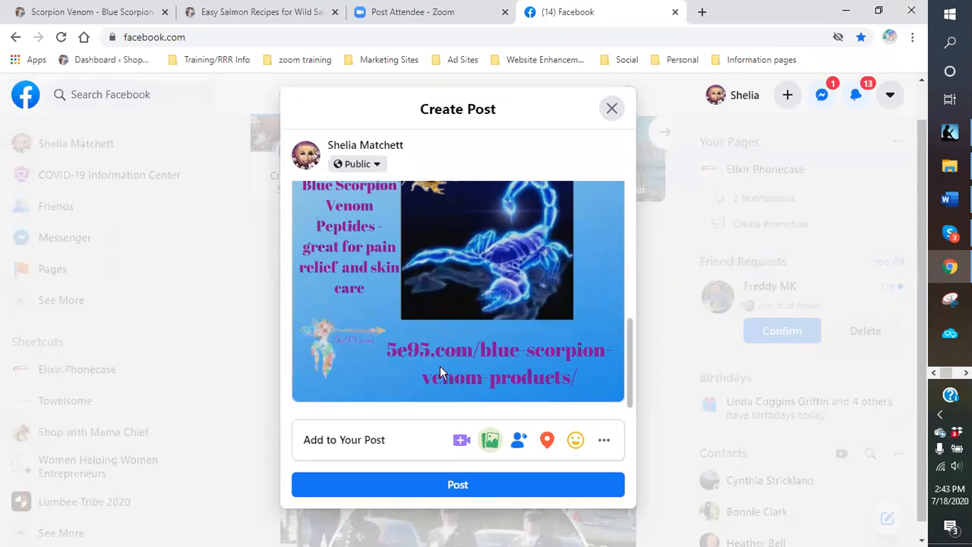
left_click(476, 491)
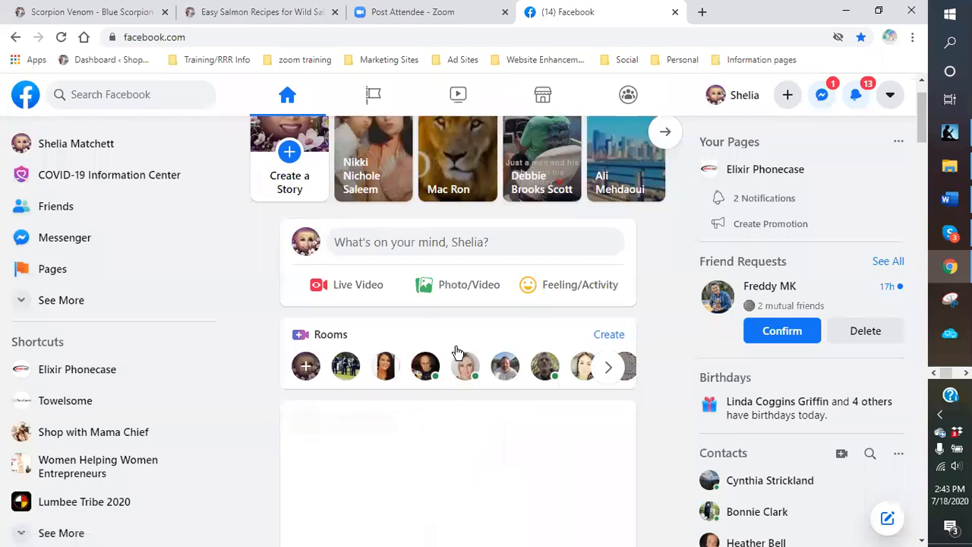
scroll(455, 352, "down", 2)
scroll(448, 354, "down", 6)
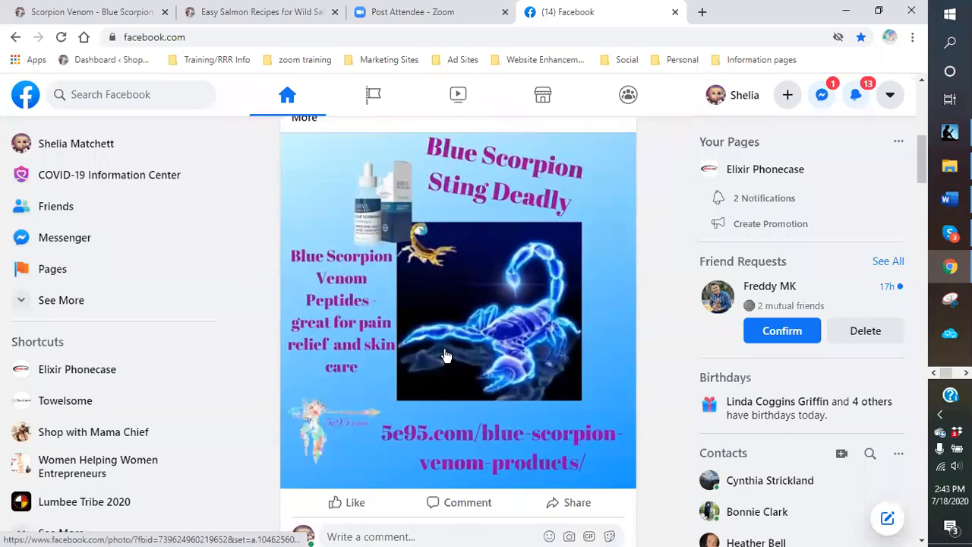
- Comment 'here is the link to follow for more information on this blue scorpion venom:' under the post
left_click(367, 396)
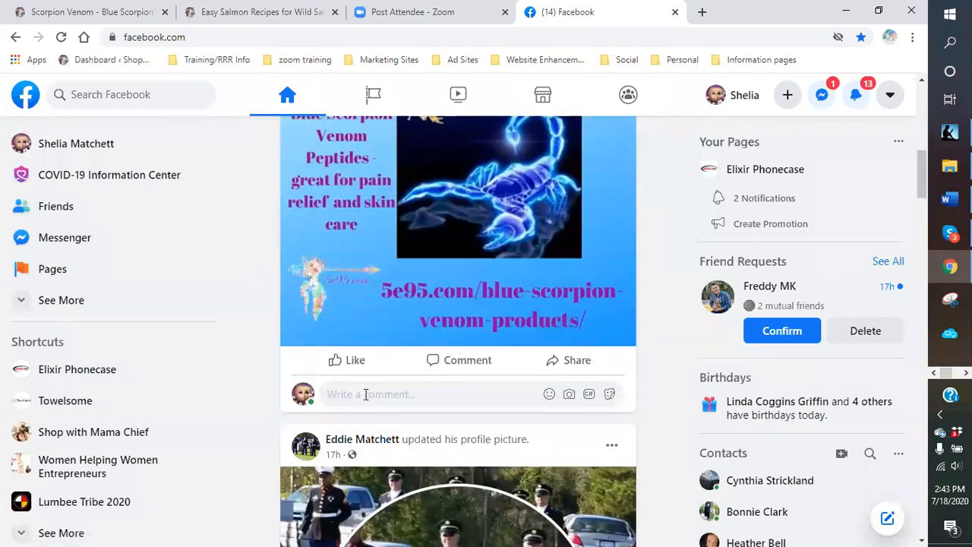
type("here is the link to f")
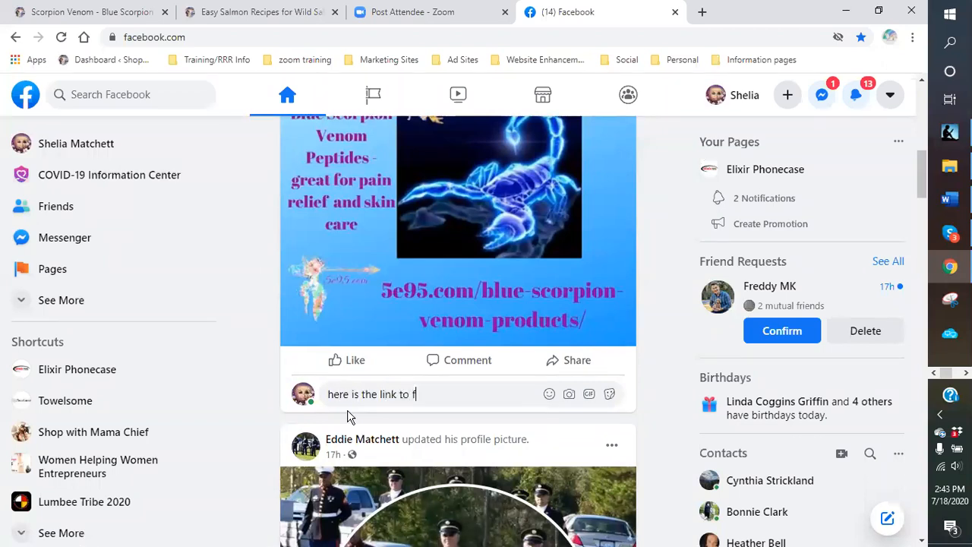
type("ollow for more information on th")
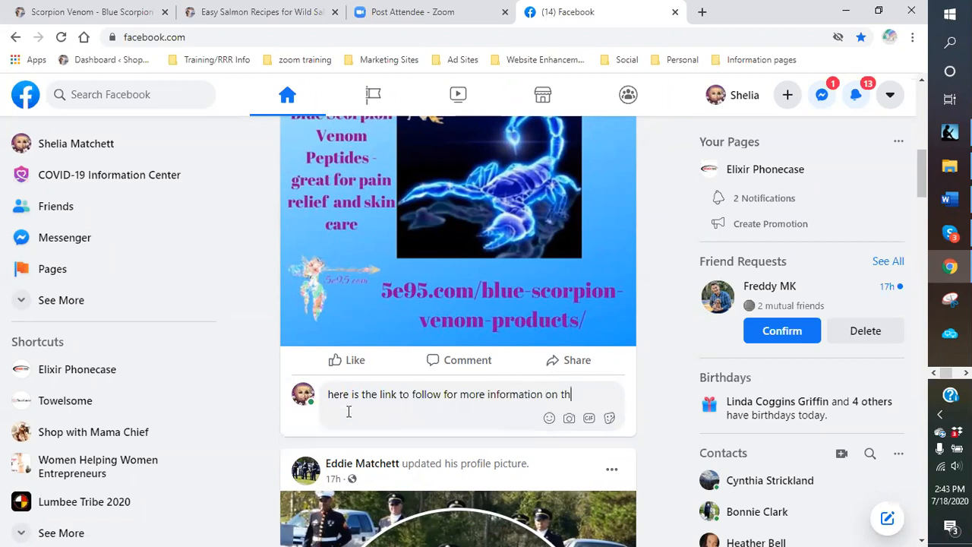
type("is blue scorpion venom:")
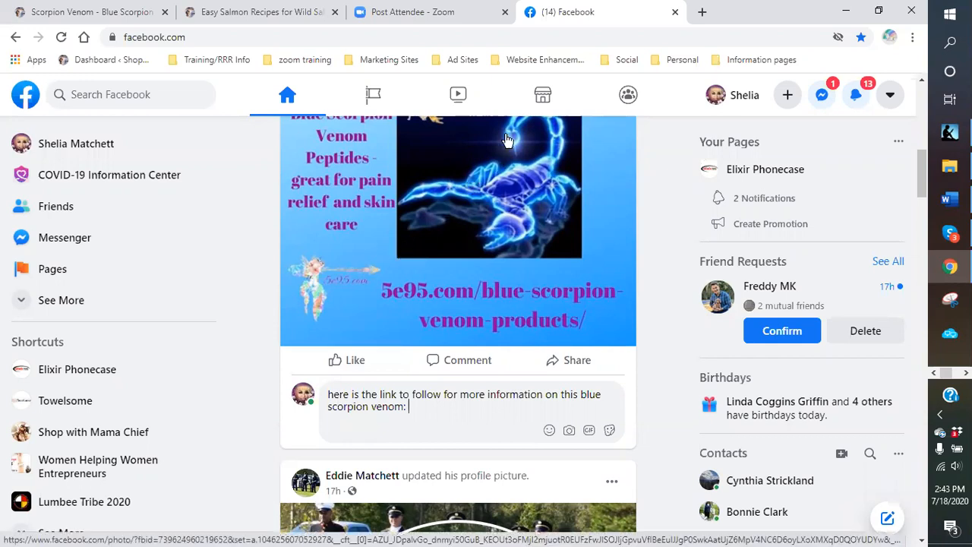
left_click(950, 166)
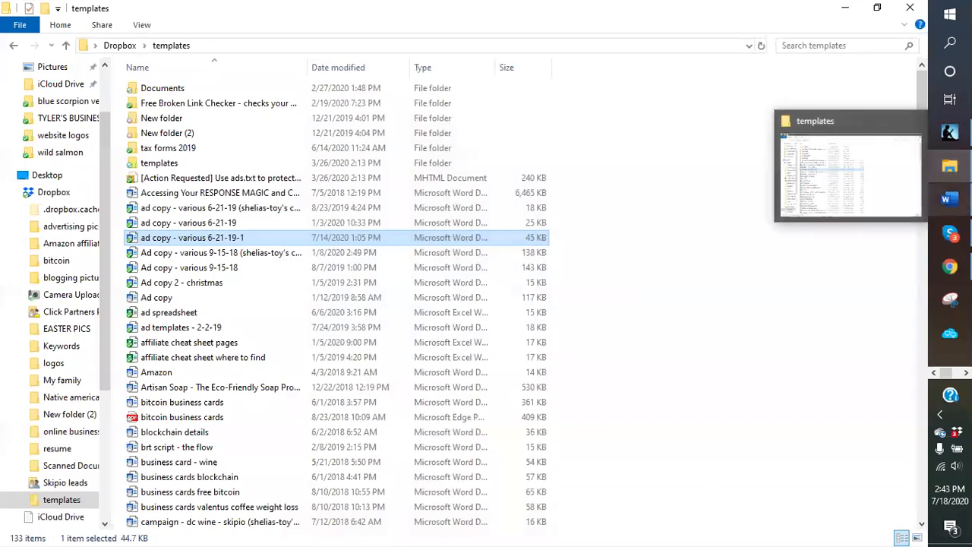
- Copy the alternative-therapy link from the Blue scorpion ad template in Word, then return to Facebook
left_click(949, 199)
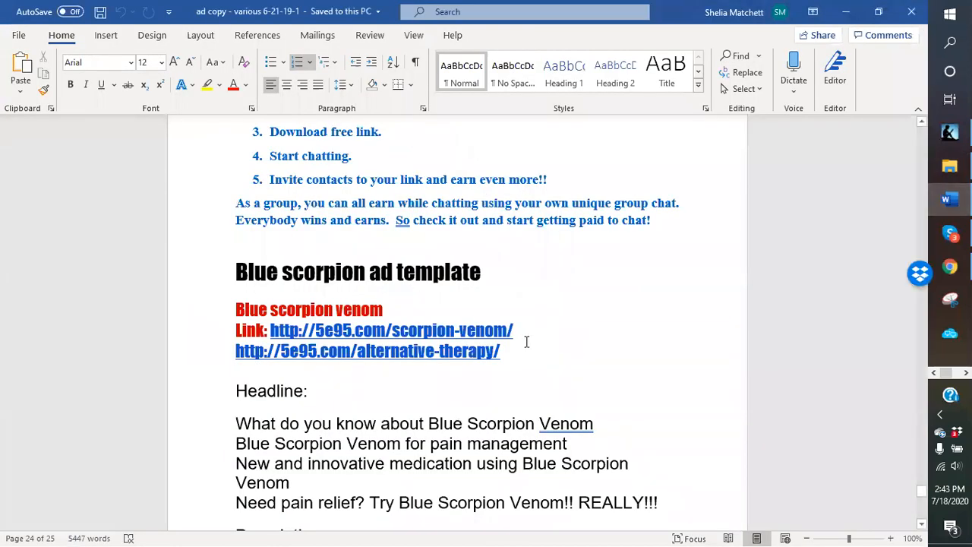
left_click_drag(517, 356, 235, 351)
key("ctrl+c")
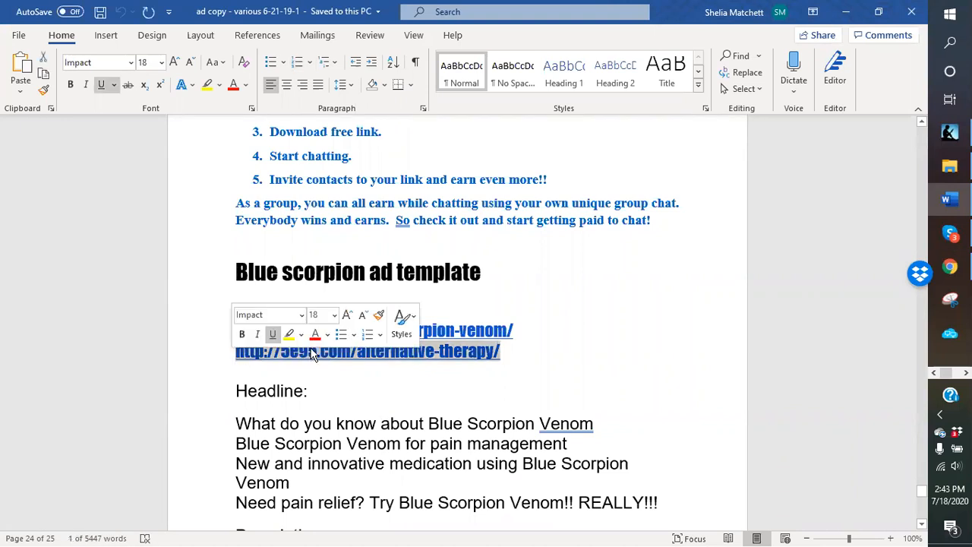
right_click(332, 363)
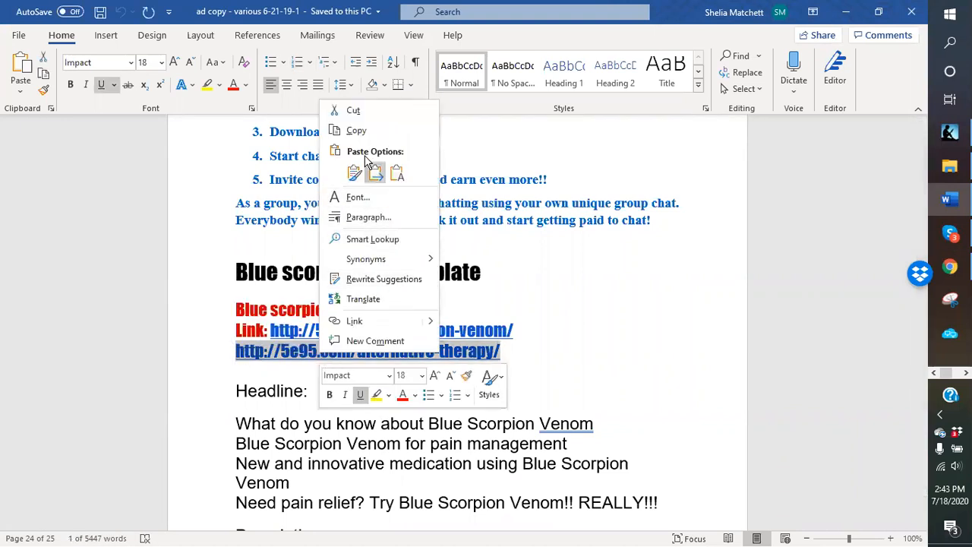
left_click(354, 131)
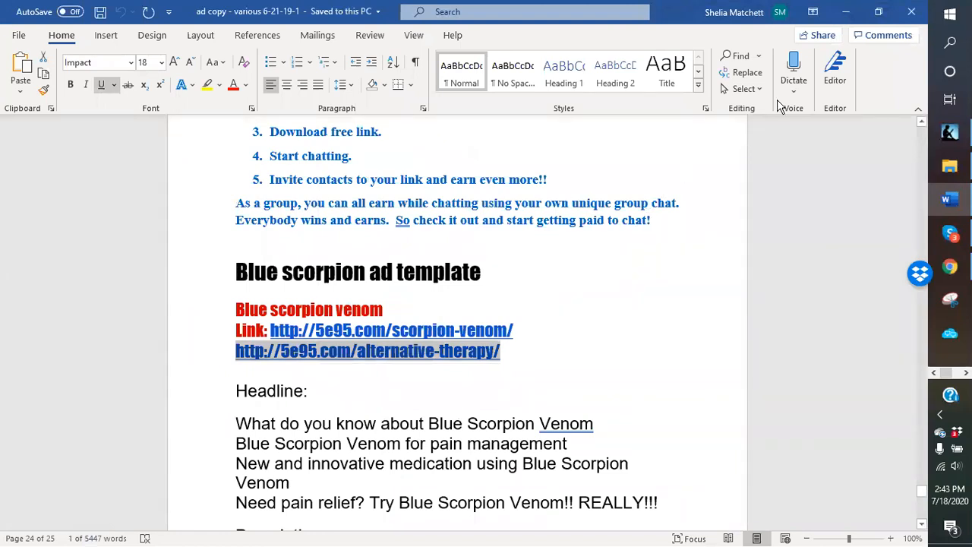
key("alt+Tab")
right_click(428, 413)
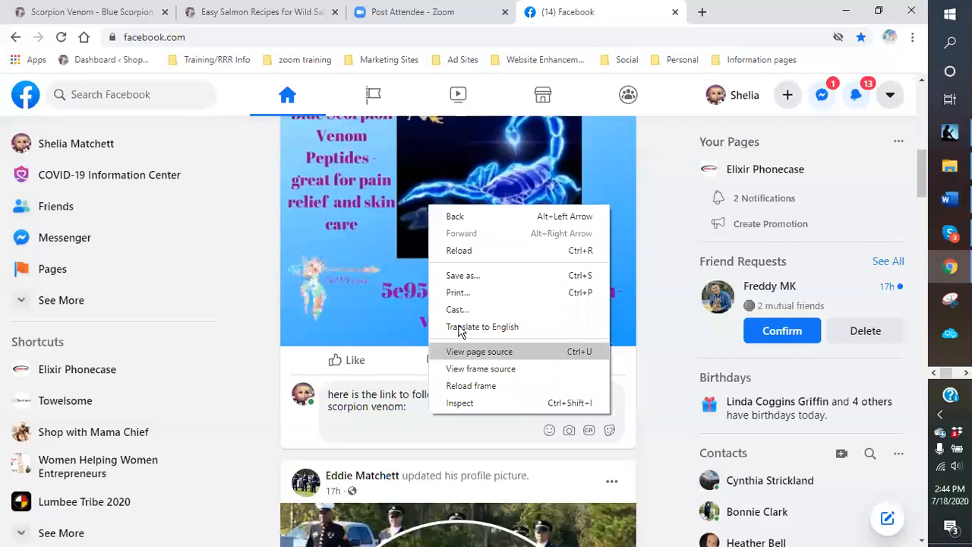
left_click(426, 414)
right_click(421, 411)
left_click(453, 295)
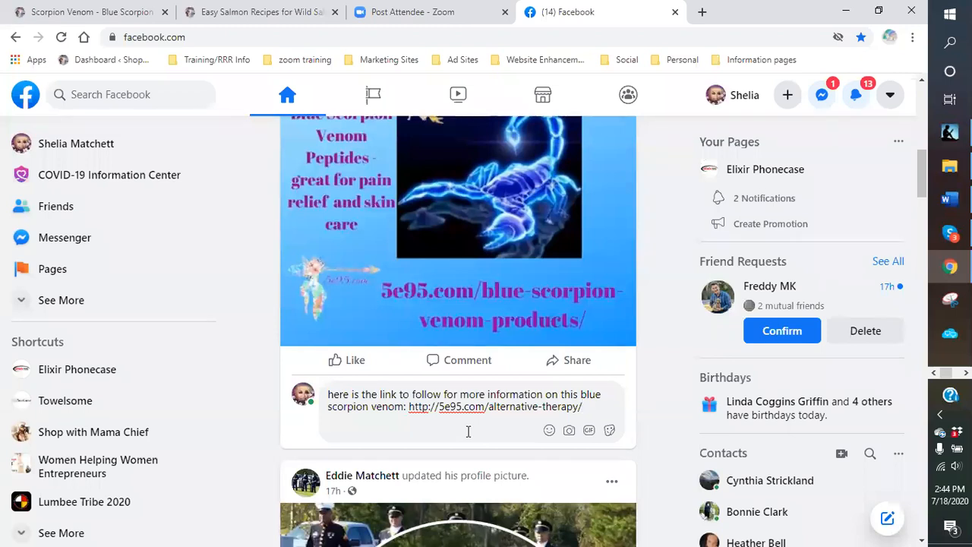
key("Return")
scroll(471, 432, "down", 1)
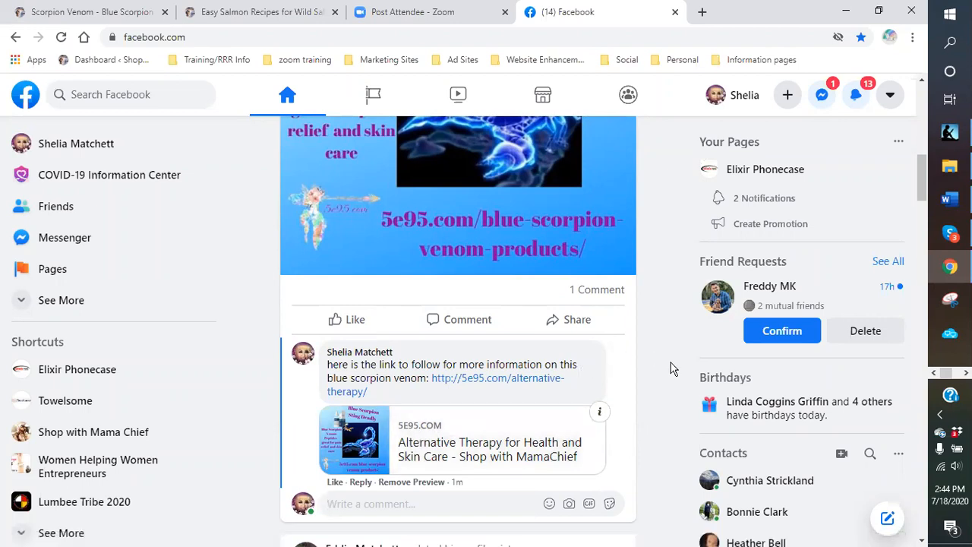
scroll(668, 369, "up", 3)
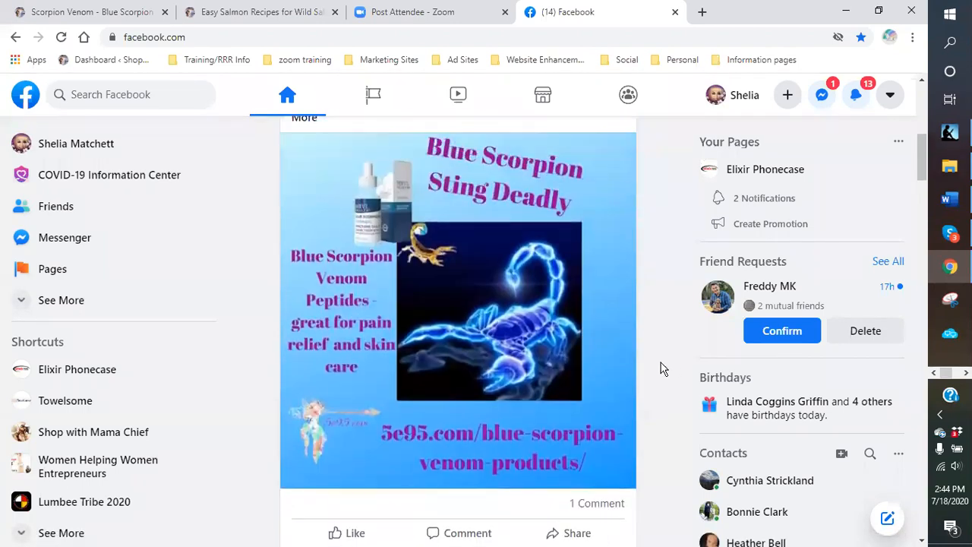
scroll(661, 370, "up", 2)
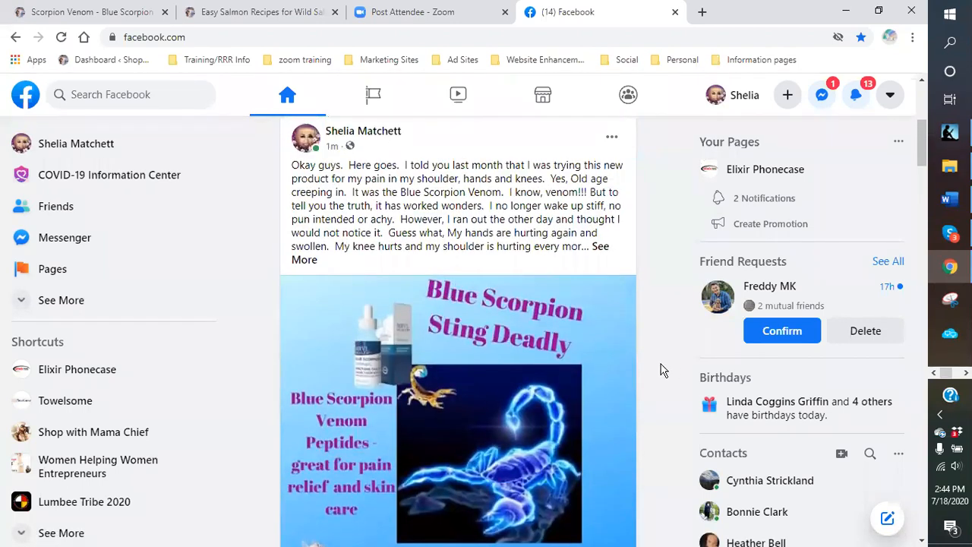
scroll(660, 370, "up", 1)
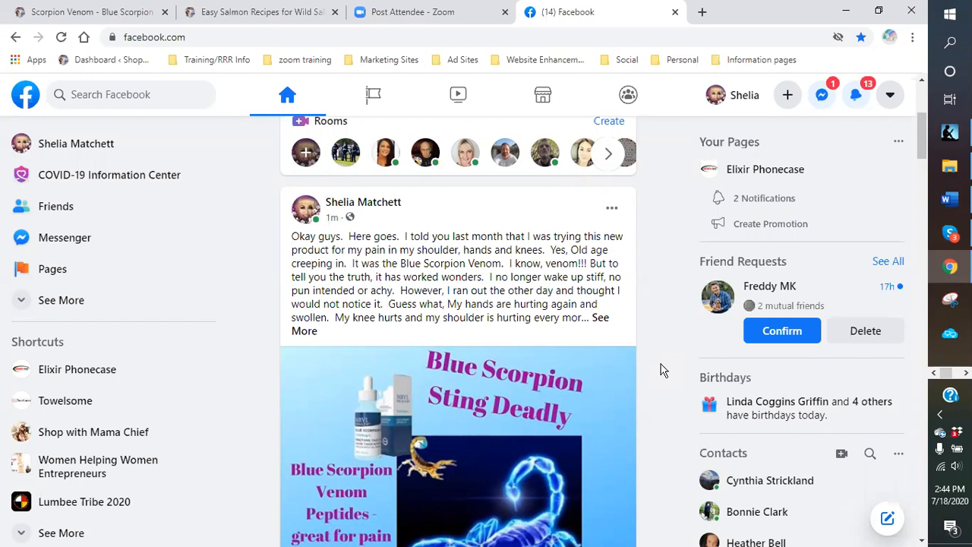
scroll(661, 370, "down", 2)
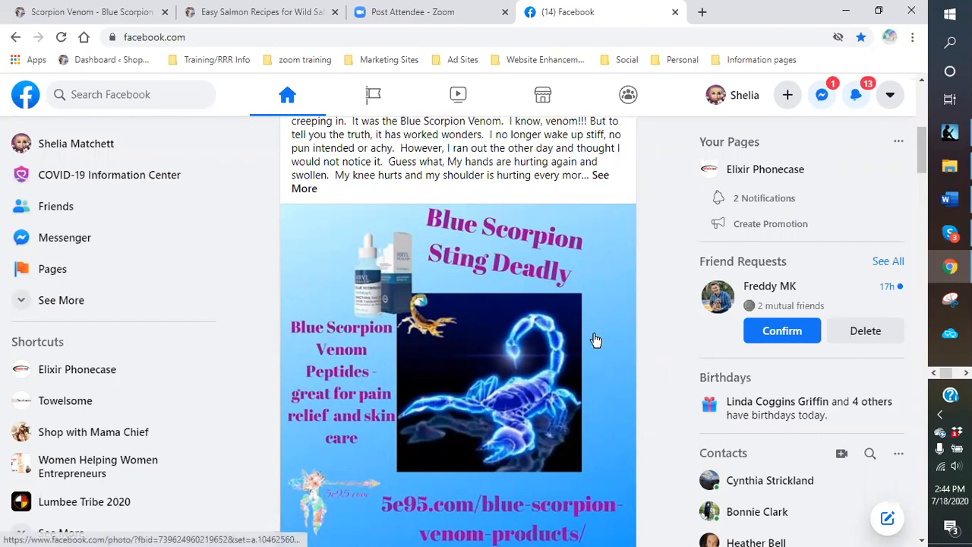
scroll(575, 341, "down", 4)
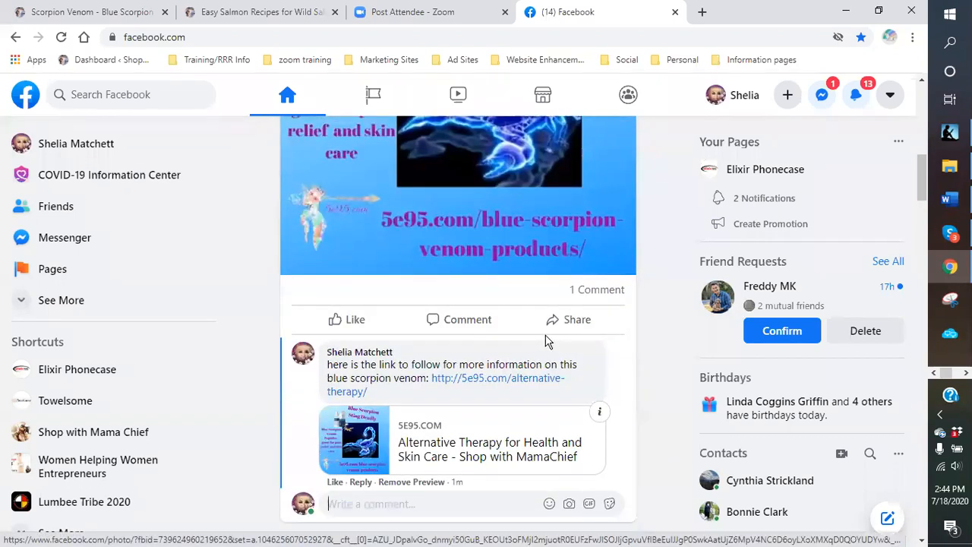
scroll(521, 343, "down", 2)
scroll(491, 391, "down", 3)
scroll(473, 376, "up", 4)
scroll(472, 376, "down", 4)
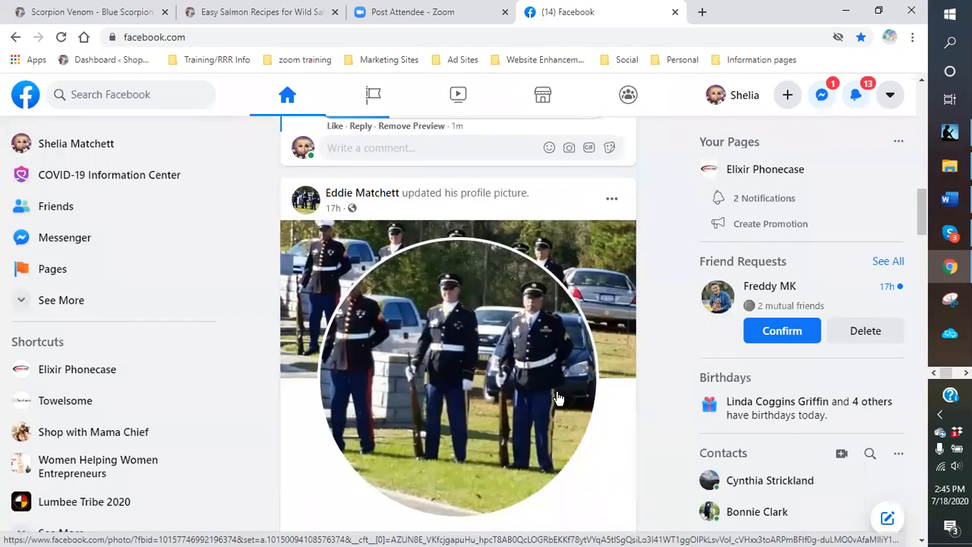
scroll(531, 384, "down", 7)
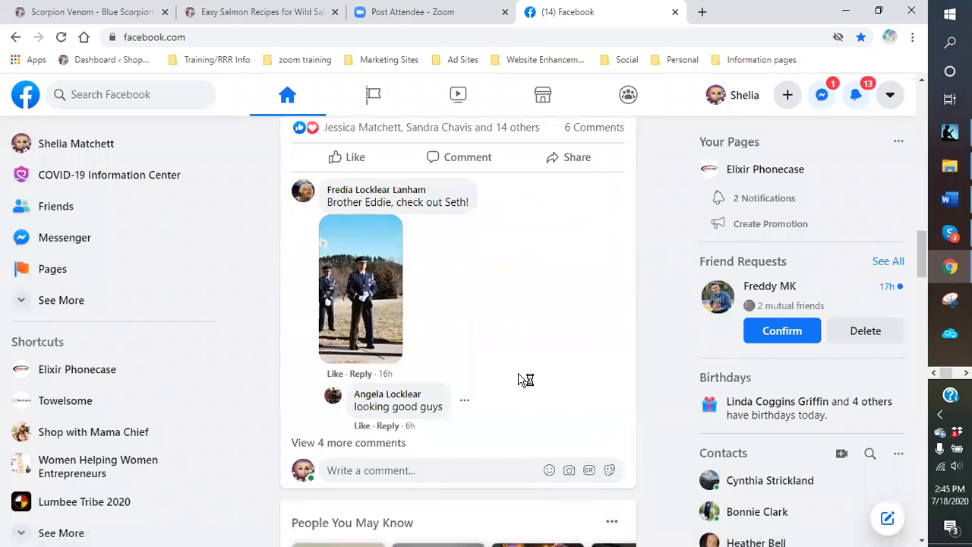
scroll(486, 319, "down", 3)
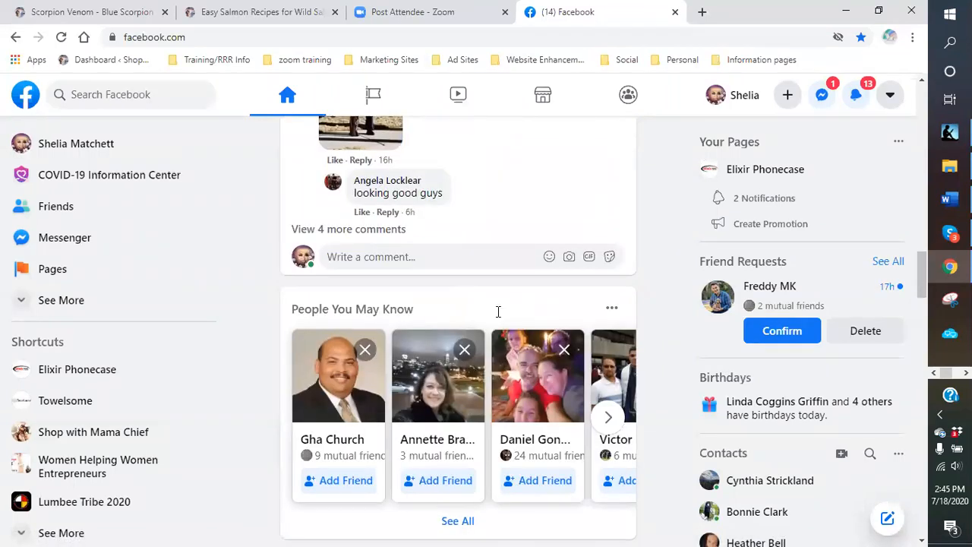
scroll(575, 330, "up", 12)
scroll(605, 330, "up", 4)
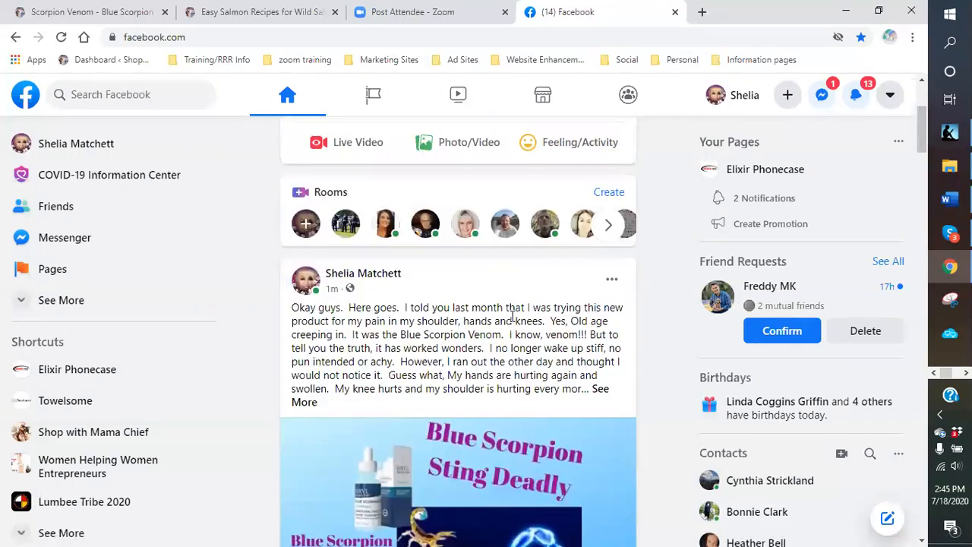
scroll(425, 251, "down", 1)
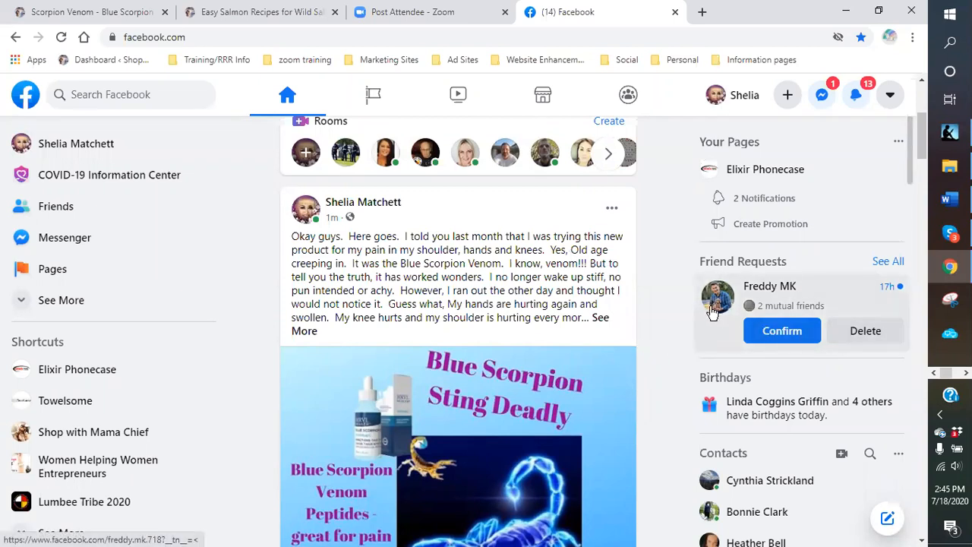
mouse_move(793, 311)
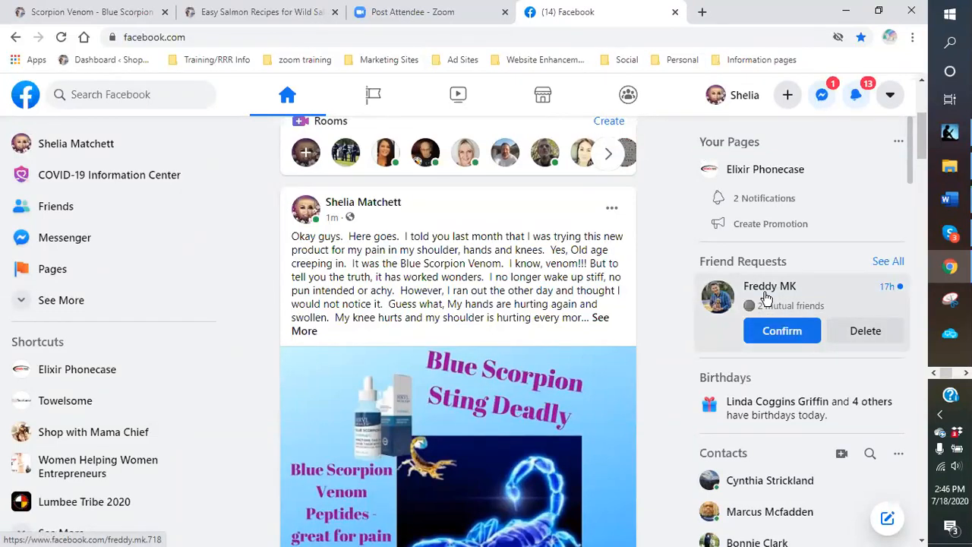
scroll(673, 272, "up", 4)
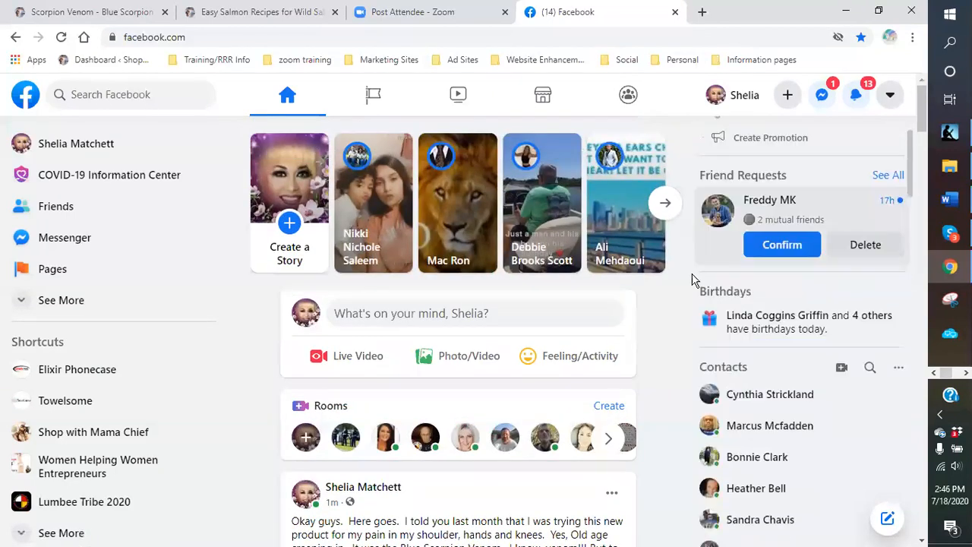
scroll(692, 275, "down", 2)
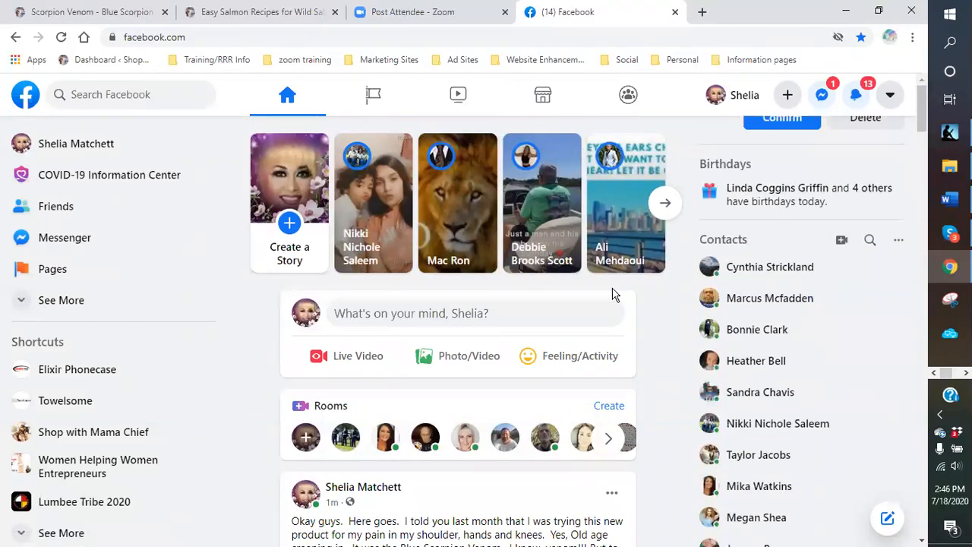
scroll(615, 295, "down", 4)
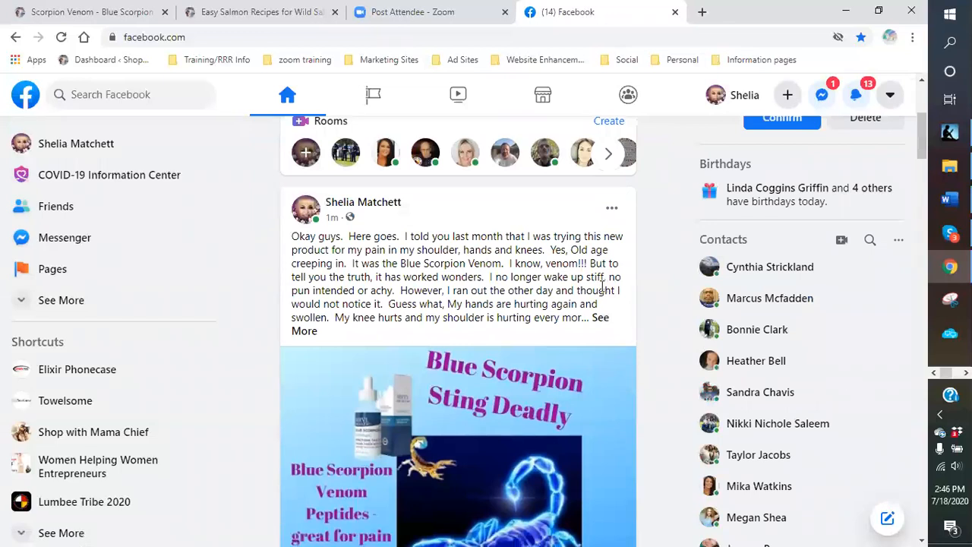
scroll(602, 287, "up", 1)
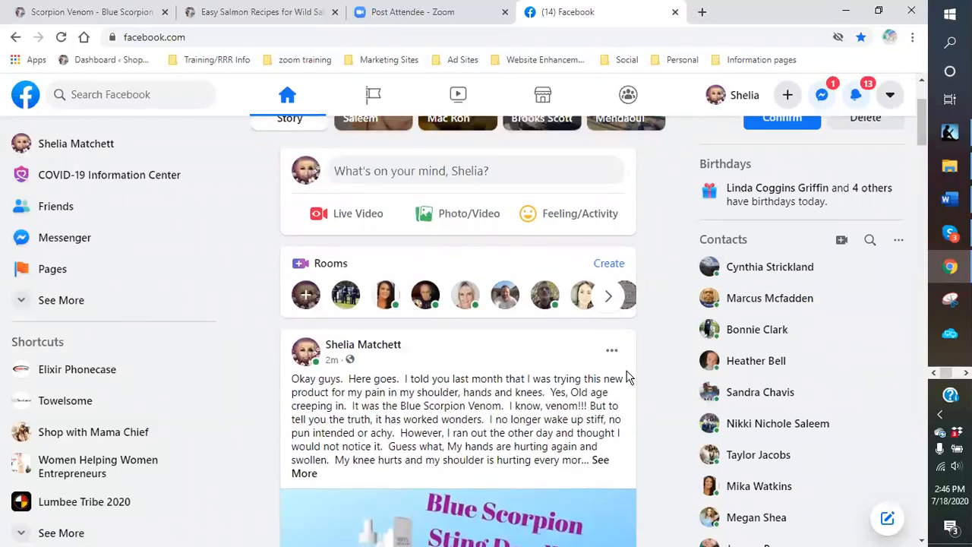
scroll(504, 342, "up", 1)
scroll(501, 342, "up", 1)
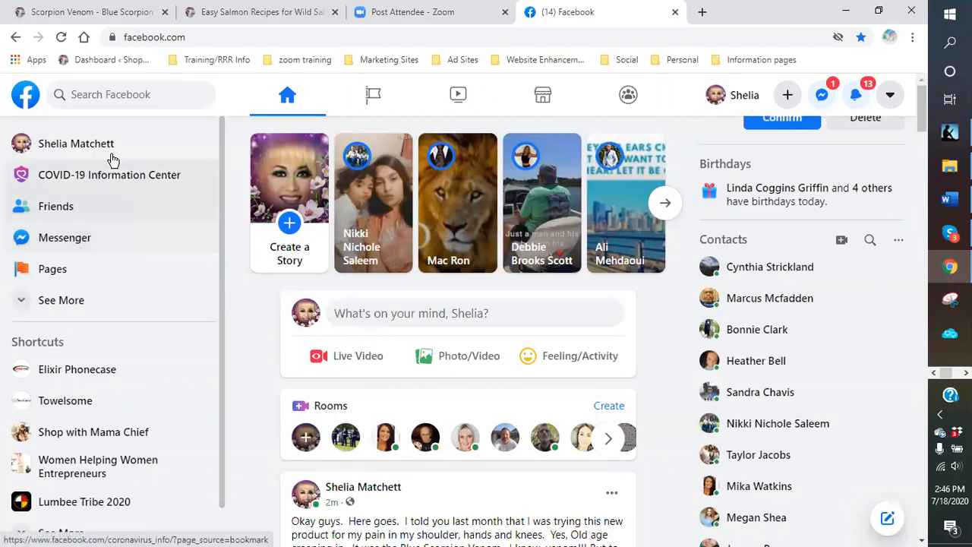
left_click(85, 94)
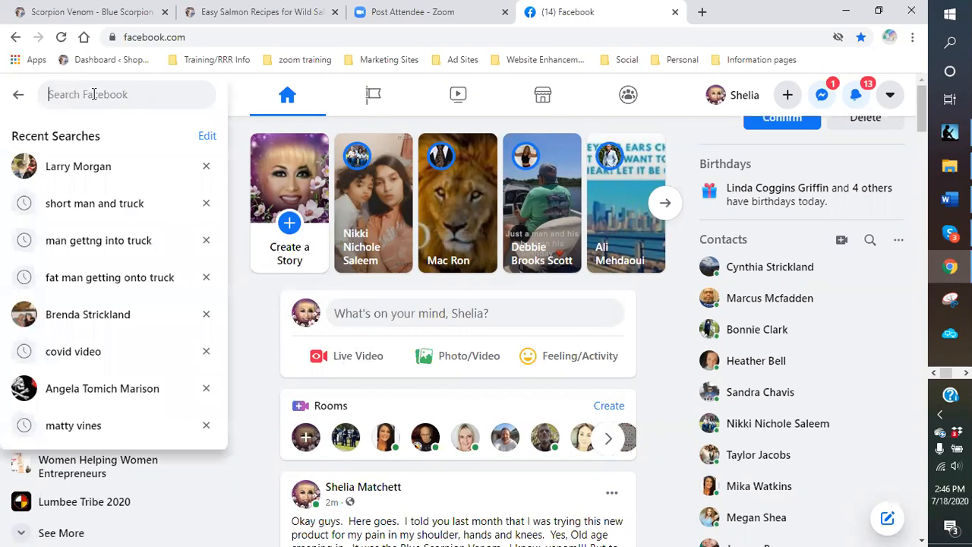
type("healthy")
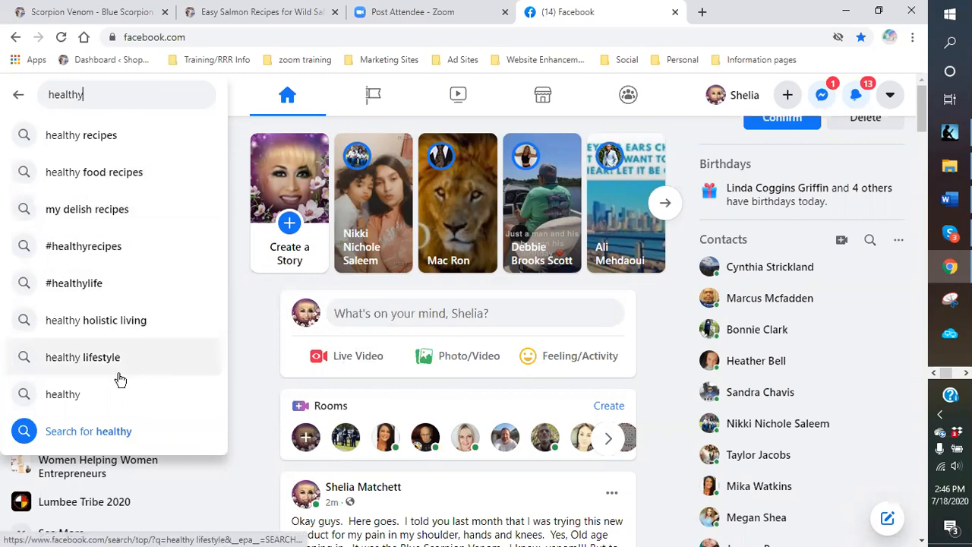
scroll(88, 373, "down", 1)
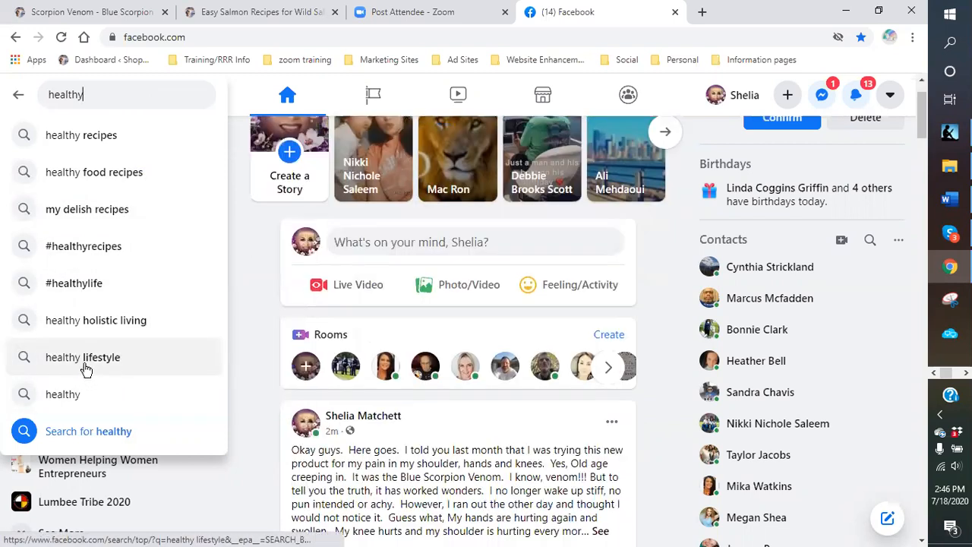
scroll(83, 366, "up", 1)
left_click_drag(90, 97, 8, 103)
key("BackSpace")
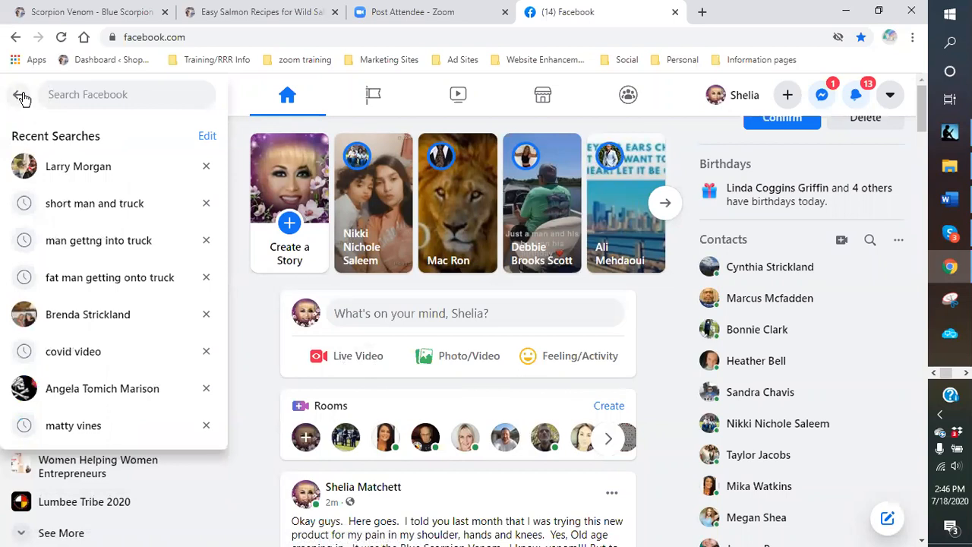
left_click(17, 97)
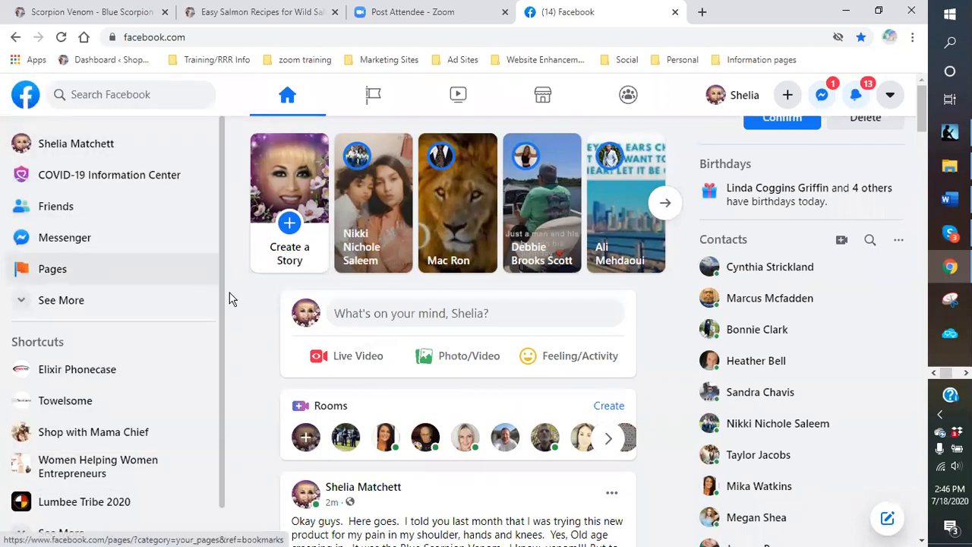
- Browse Marketplace listings and categories via See More, then return to the home news feed
left_click(16, 307)
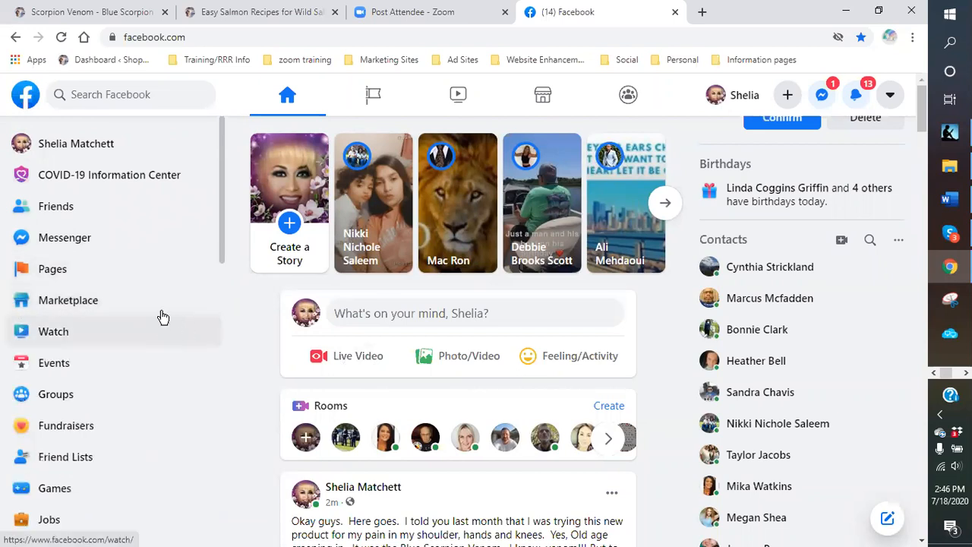
scroll(155, 312, "down", 2)
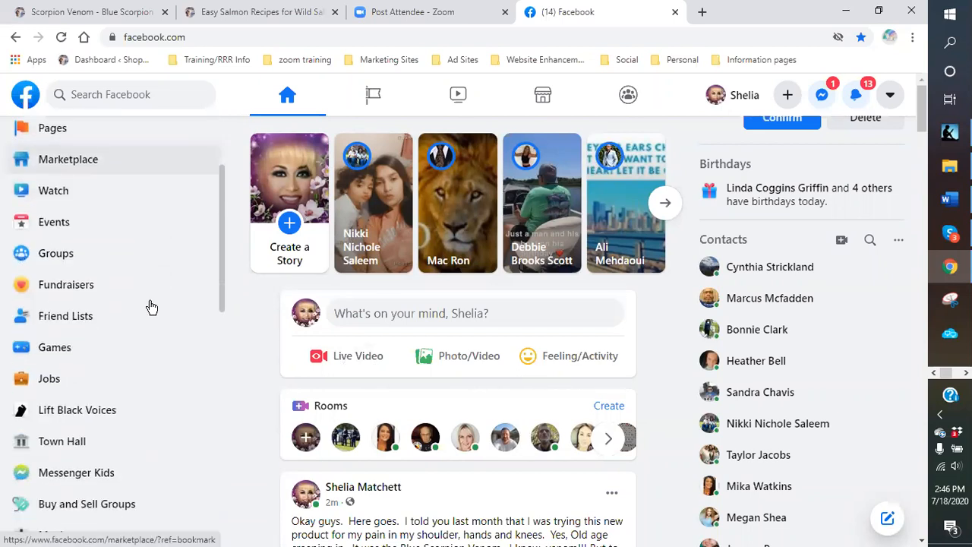
left_click(75, 167)
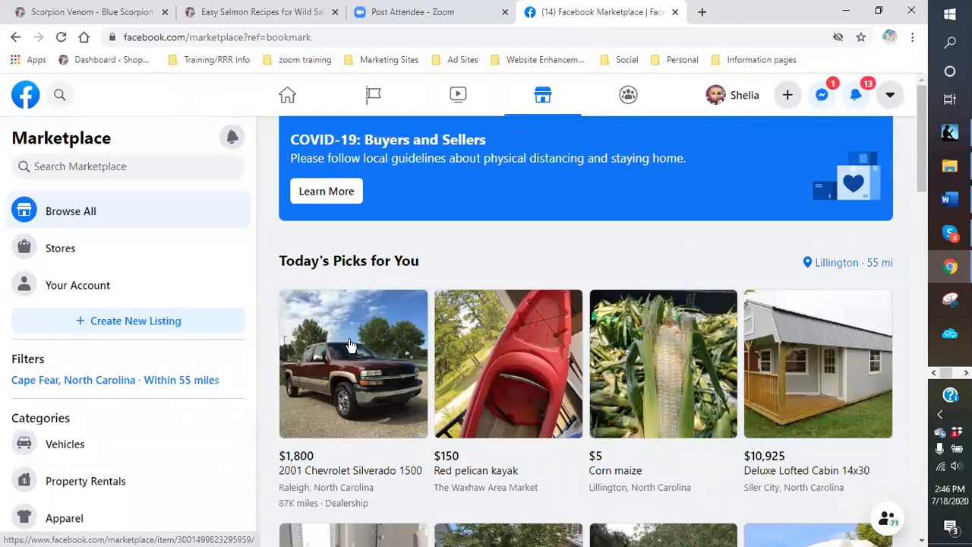
scroll(817, 393, "down", 2)
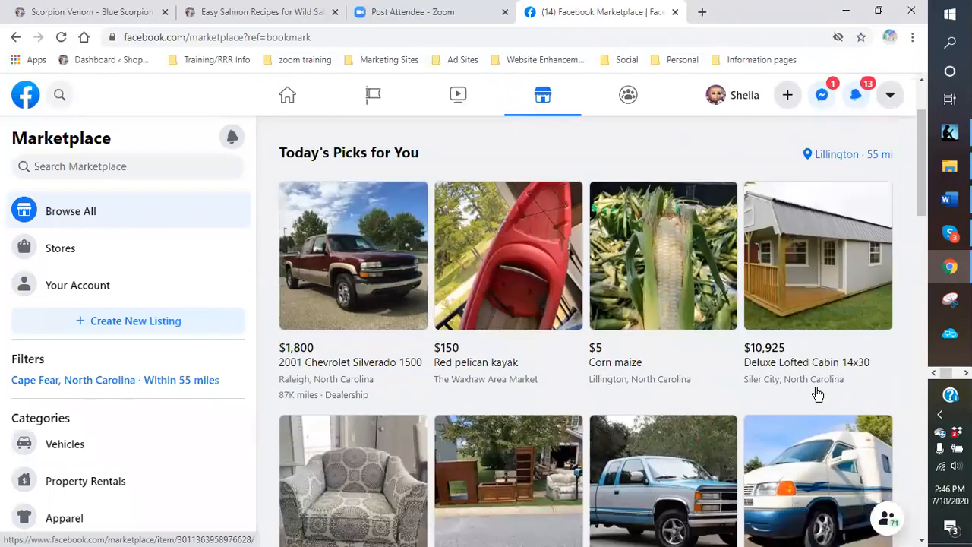
scroll(797, 369, "down", 2)
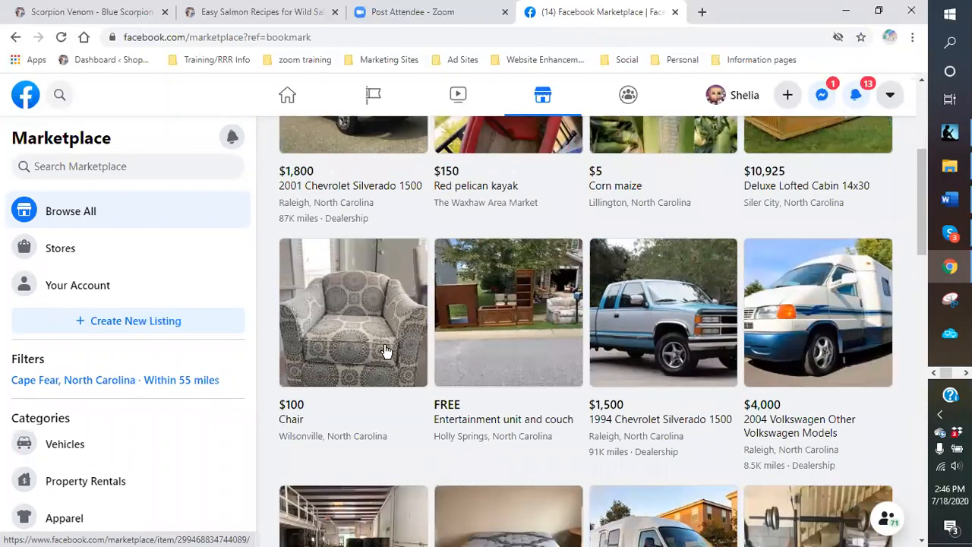
scroll(366, 358, "down", 2)
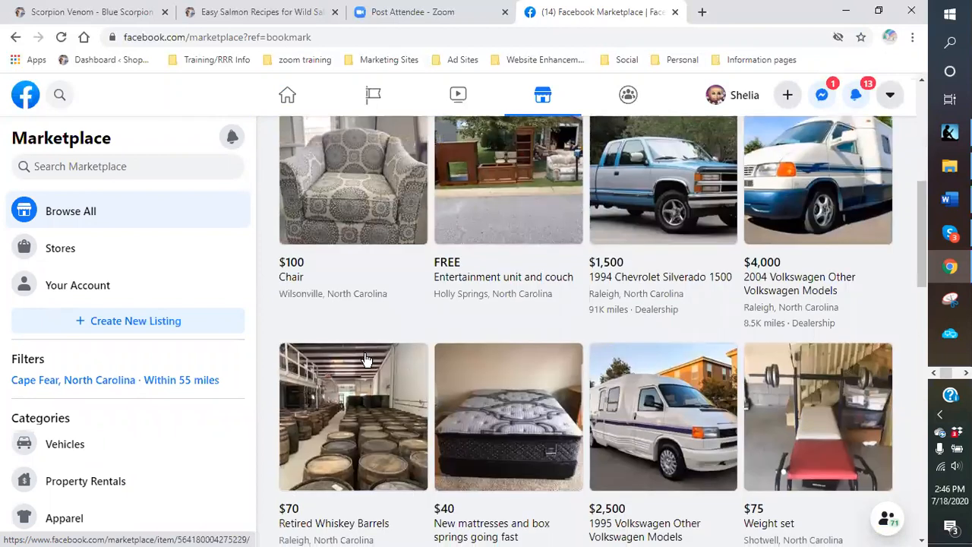
scroll(365, 358, "down", 1)
scroll(215, 382, "down", 2)
scroll(219, 380, "down", 1)
scroll(205, 386, "down", 1)
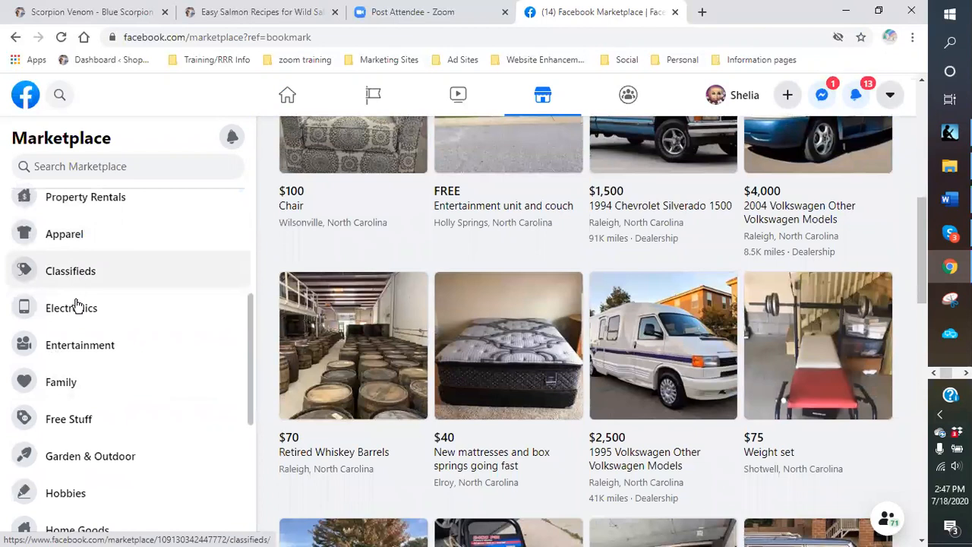
scroll(91, 393, "down", 3)
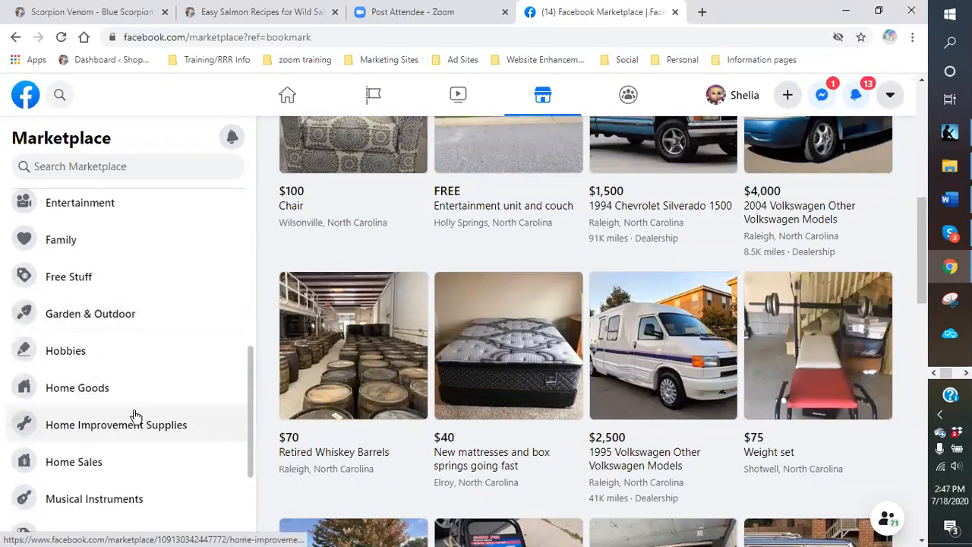
scroll(131, 414, "down", 1)
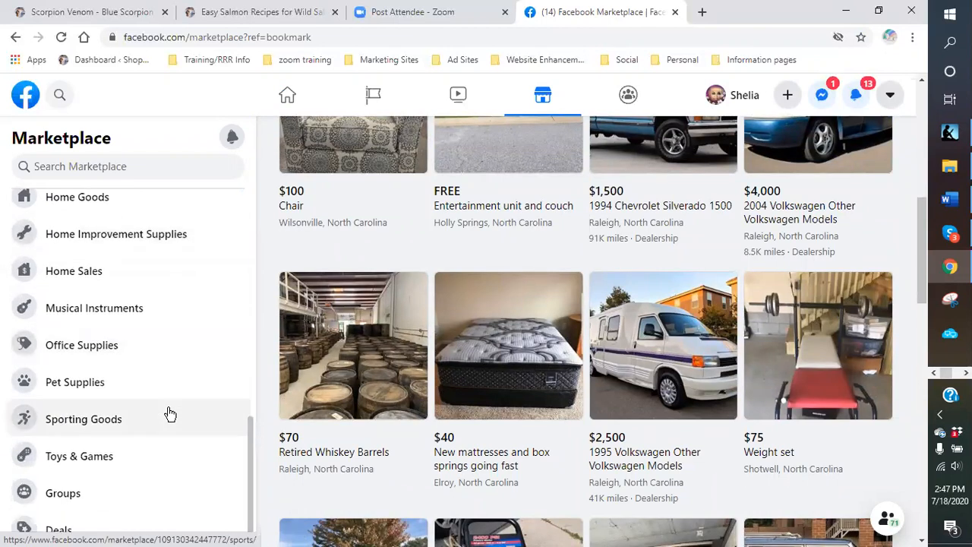
scroll(169, 413, "up", 2)
scroll(228, 414, "up", 5)
scroll(261, 324, "up", 3)
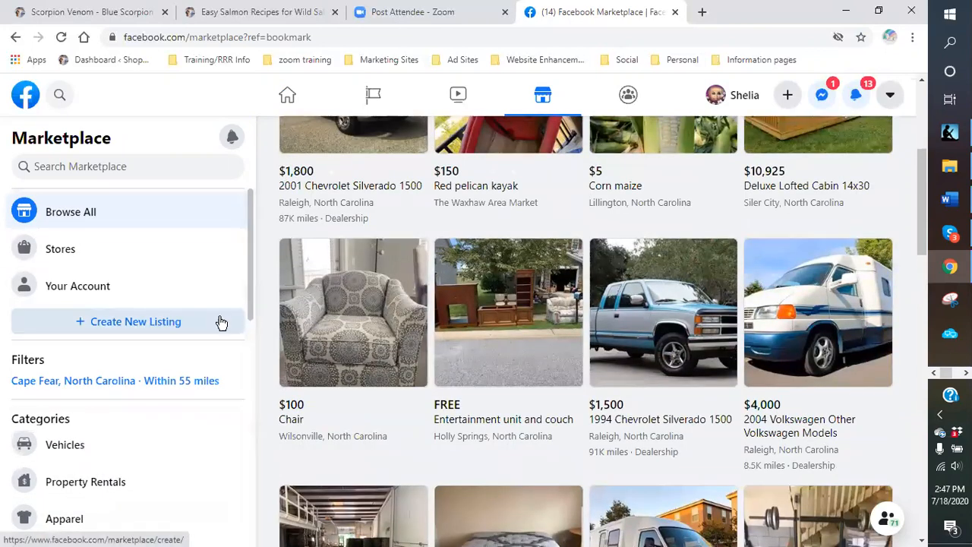
left_click(289, 100)
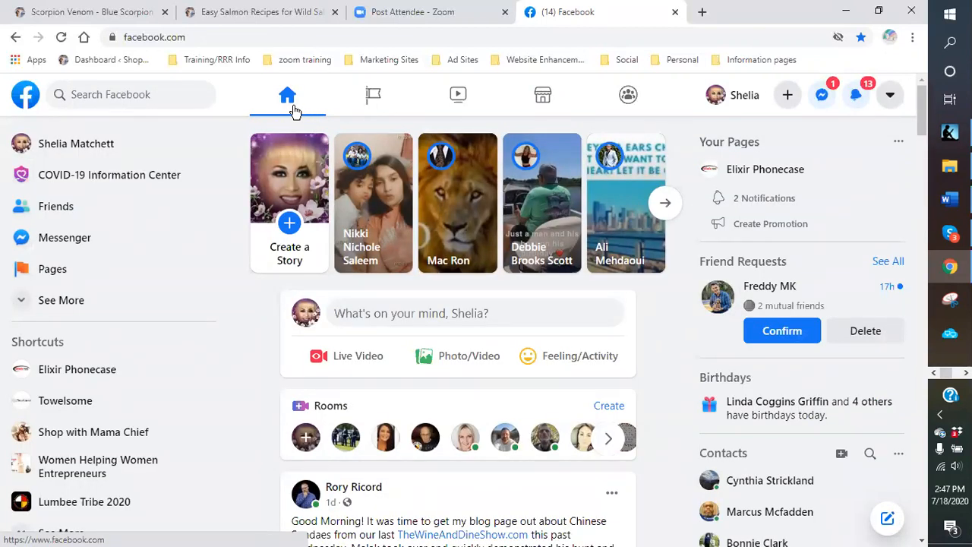
scroll(478, 368, "down", 3)
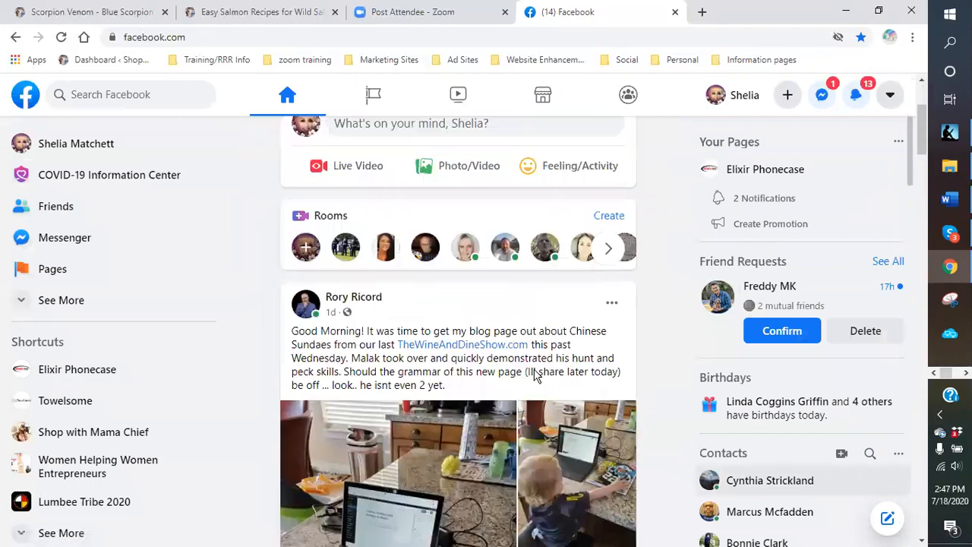
scroll(479, 368, "down", 1)
scroll(455, 325, "down", 2)
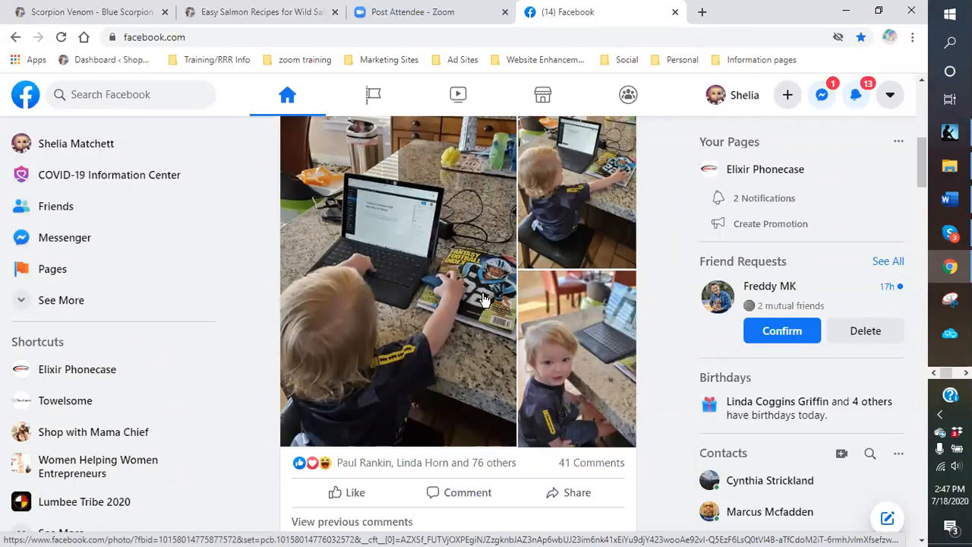
scroll(480, 298, "down", 2)
scroll(458, 305, "up", 3)
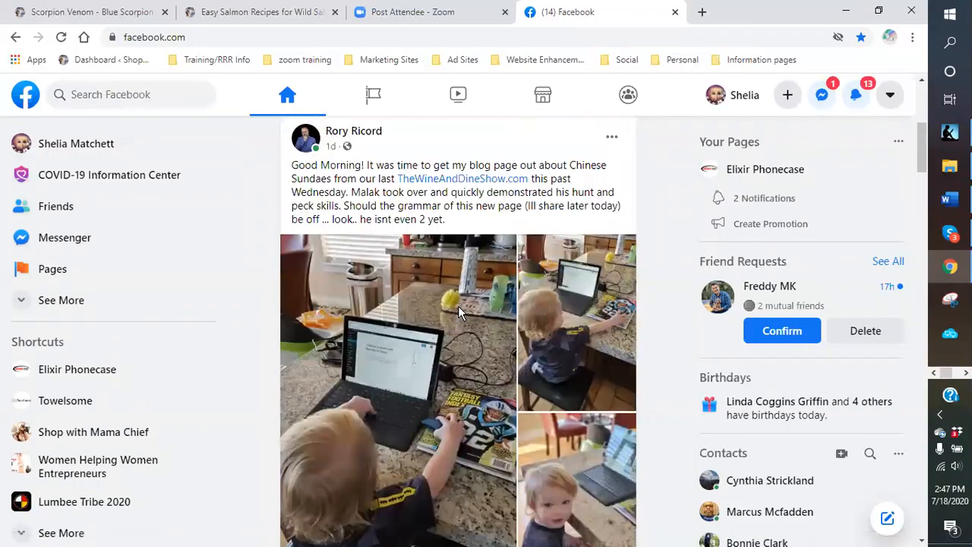
scroll(458, 311, "up", 4)
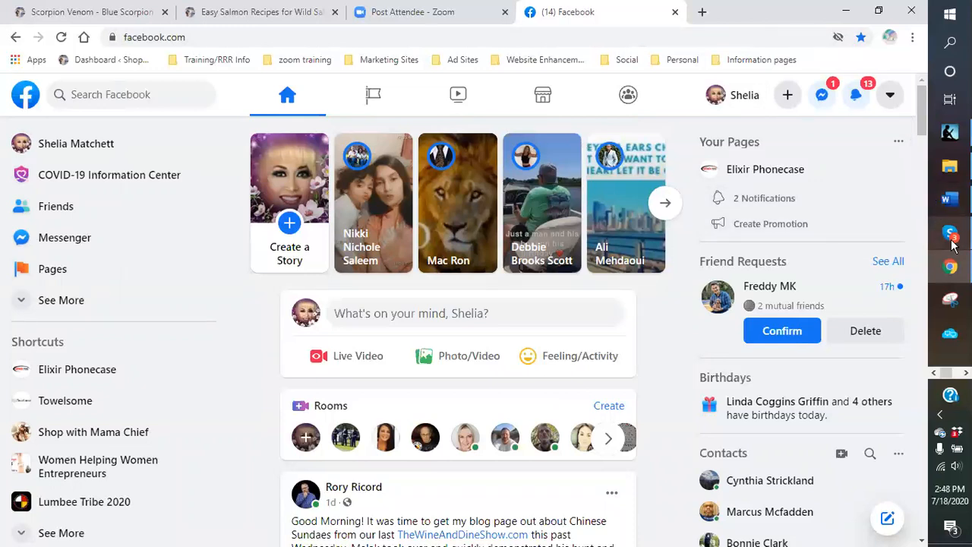
mouse_move(954, 199)
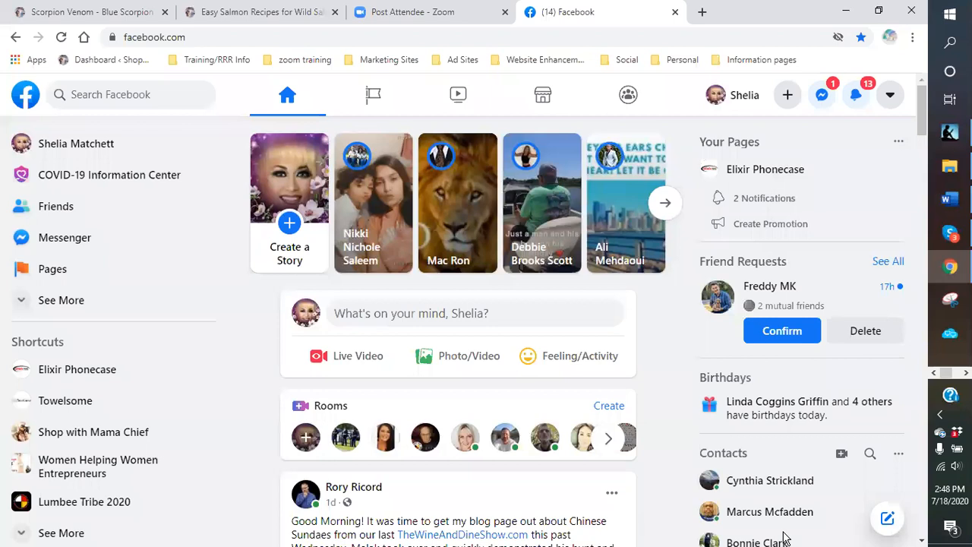
left_click(966, 373)
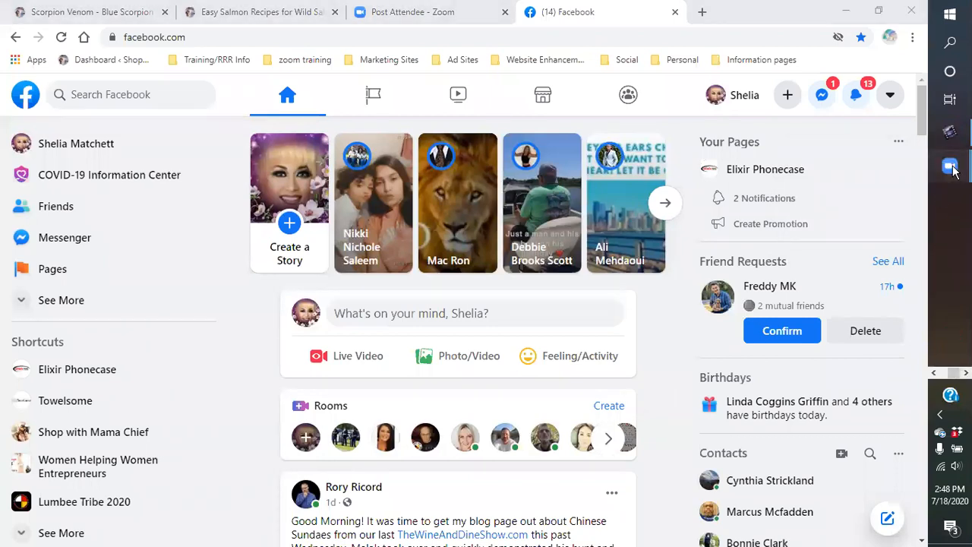
mouse_move(950, 168)
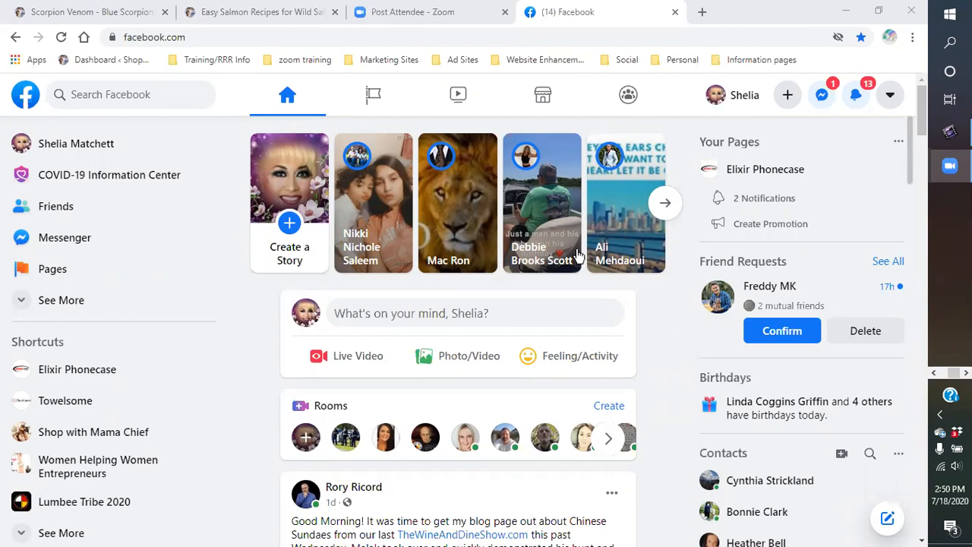
- In a new tab, open Blue Scorpion products template from Google Drive's Recent files
left_click(702, 13)
left_click(906, 93)
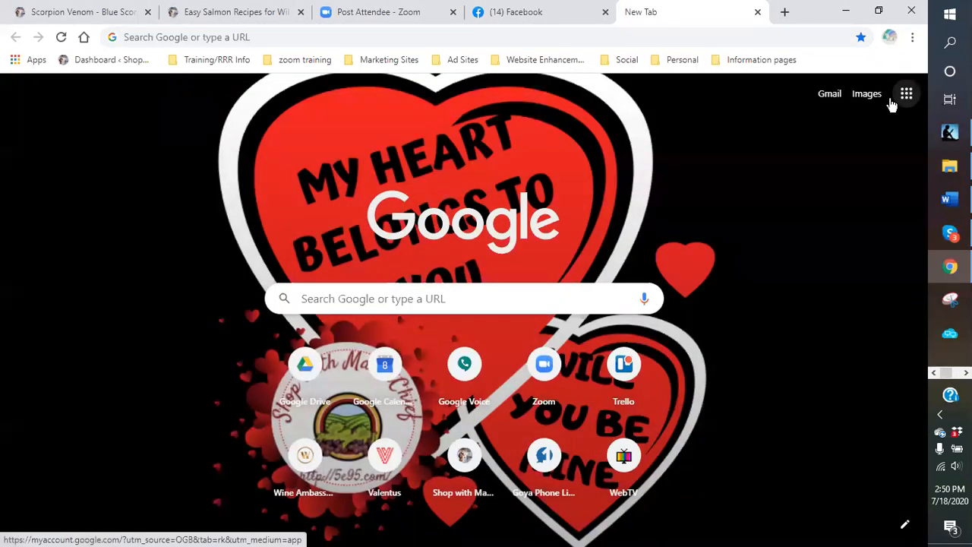
left_click(743, 365)
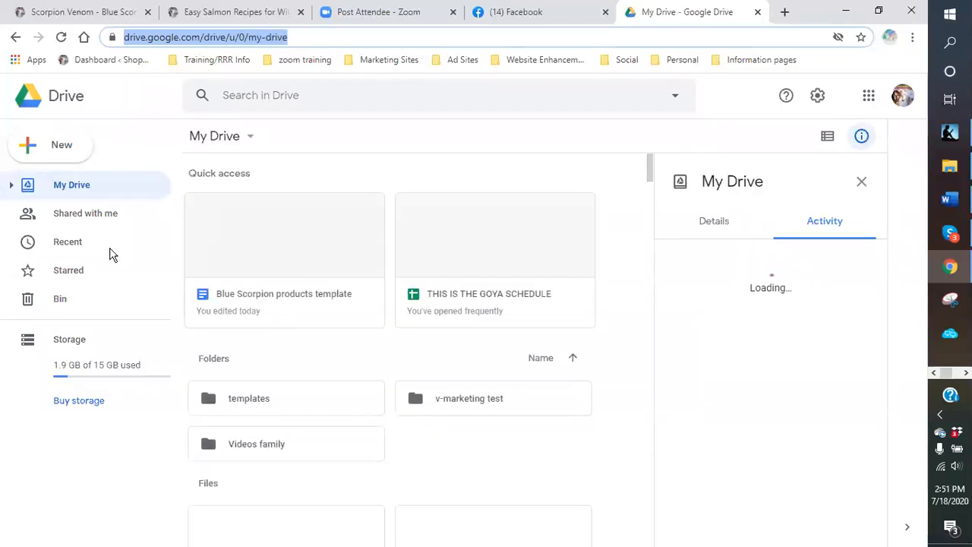
left_click(77, 243)
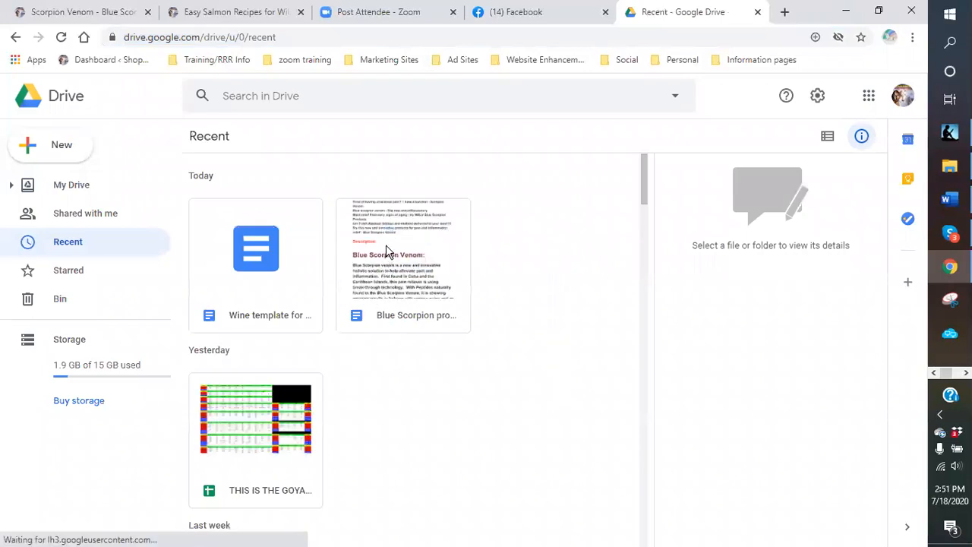
double_click(387, 251)
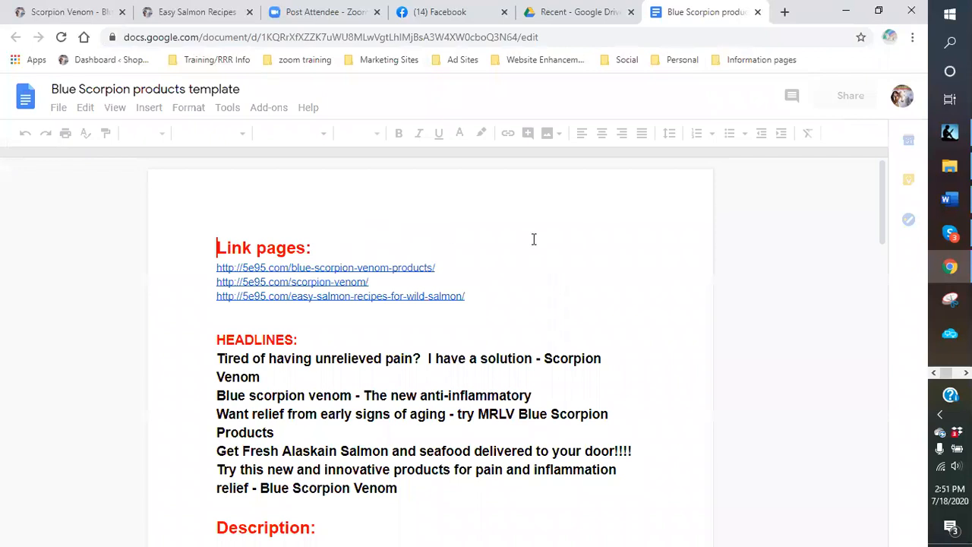
scroll(528, 251, "down", 2)
scroll(490, 249, "down", 3)
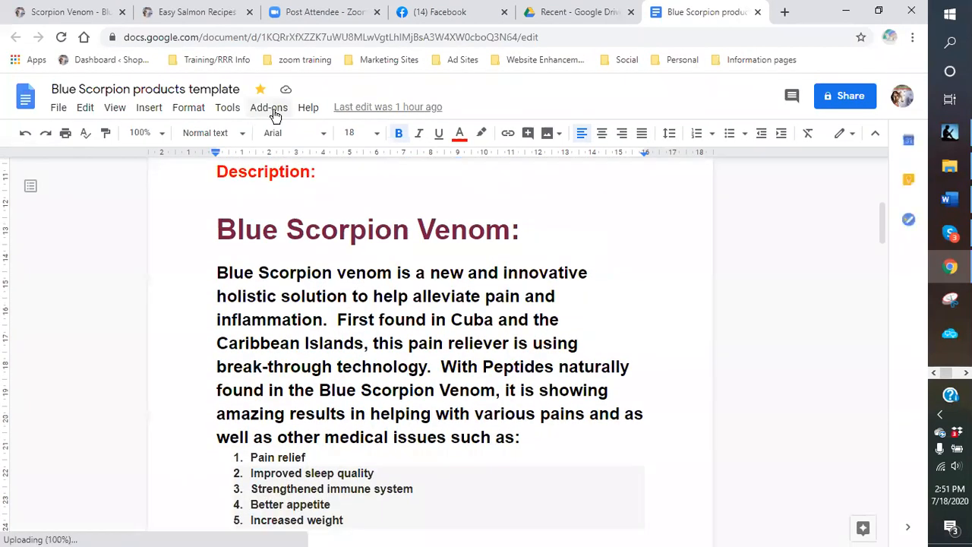
scroll(559, 316, "down", 3)
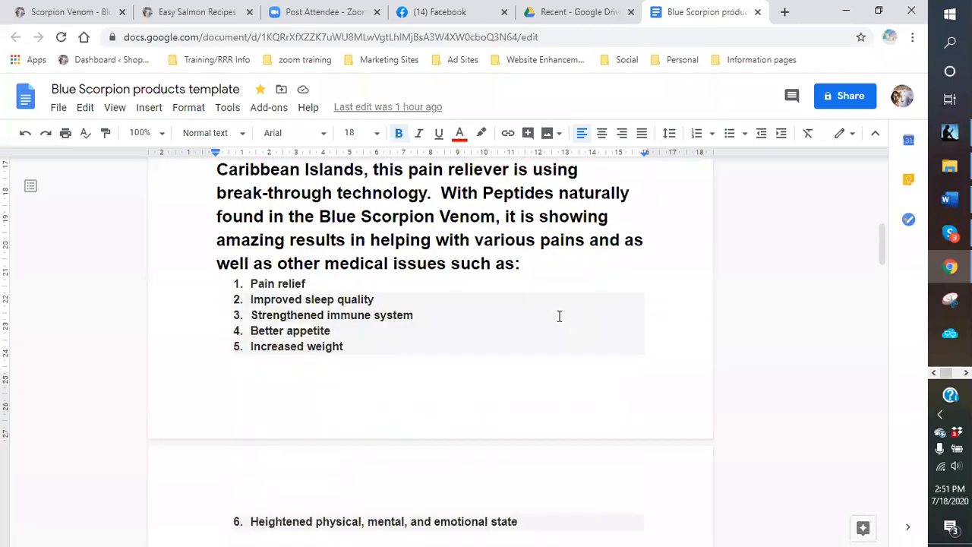
scroll(521, 325, "up", 6)
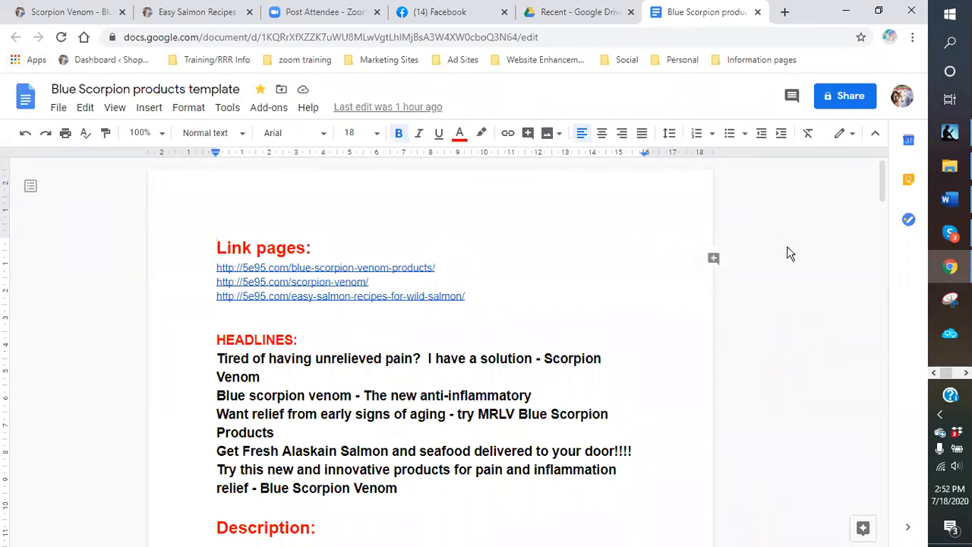
left_click(555, 21)
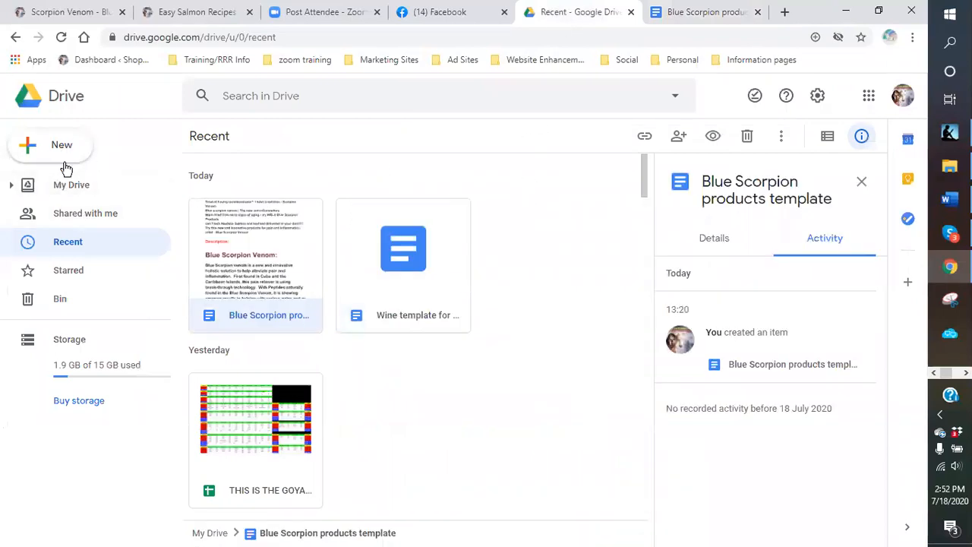
- Open the templates folder under My Drive, then return to the document
left_click(76, 186)
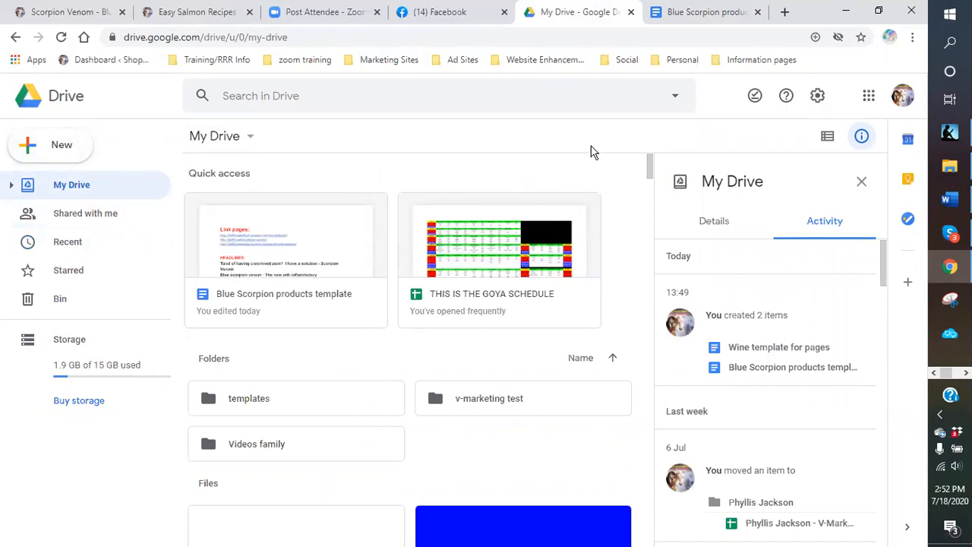
scroll(577, 175, "down", 2)
scroll(573, 183, "up", 2)
left_click(254, 403)
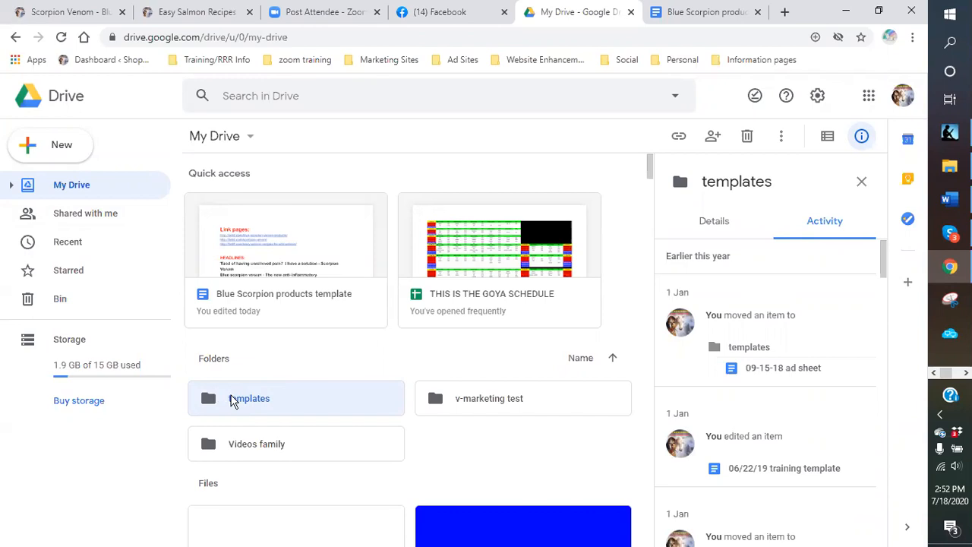
double_click(234, 403)
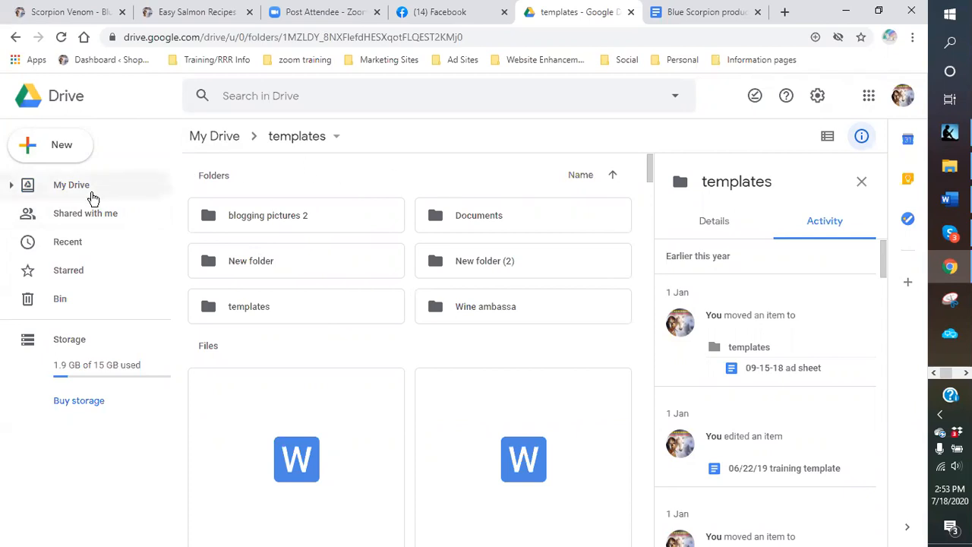
left_click(630, 13)
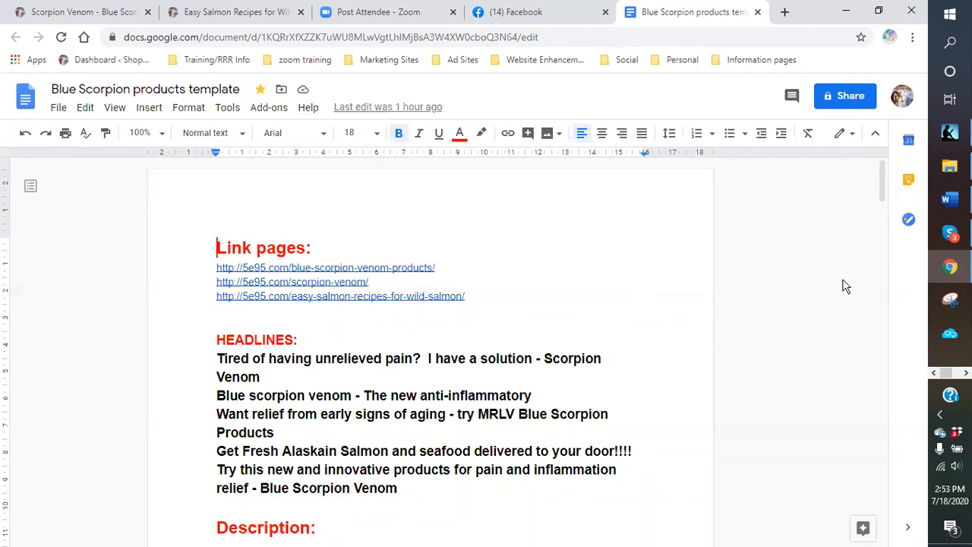
- Scroll down through the link pages, headlines and Blue Scorpion Venom description, then back to the top
scroll(802, 284, "down", 3)
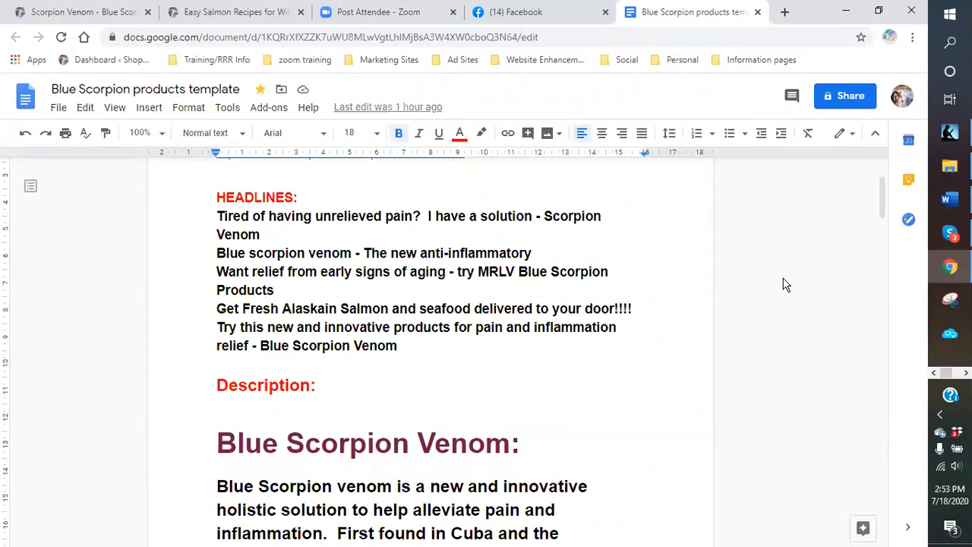
scroll(777, 289, "down", 4)
scroll(778, 289, "down", 9)
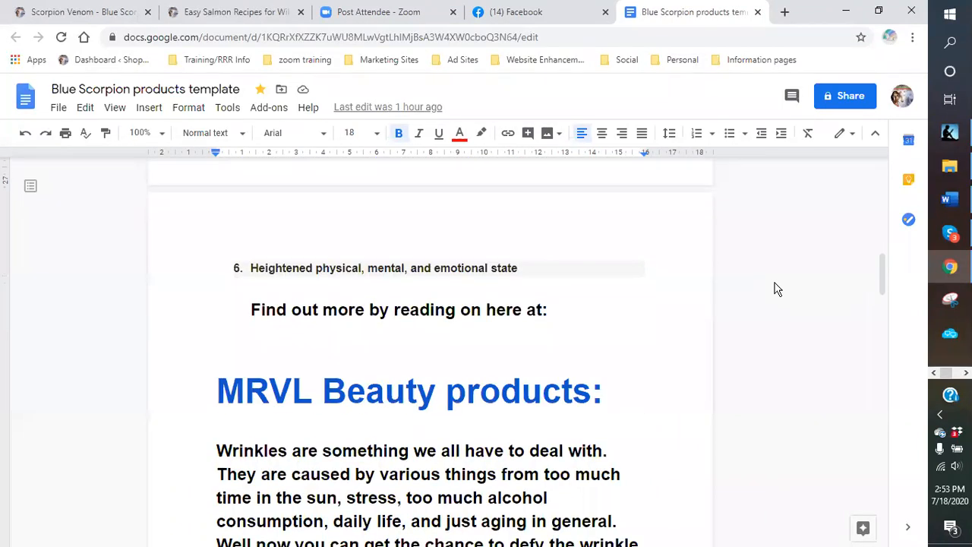
scroll(777, 289, "up", 11)
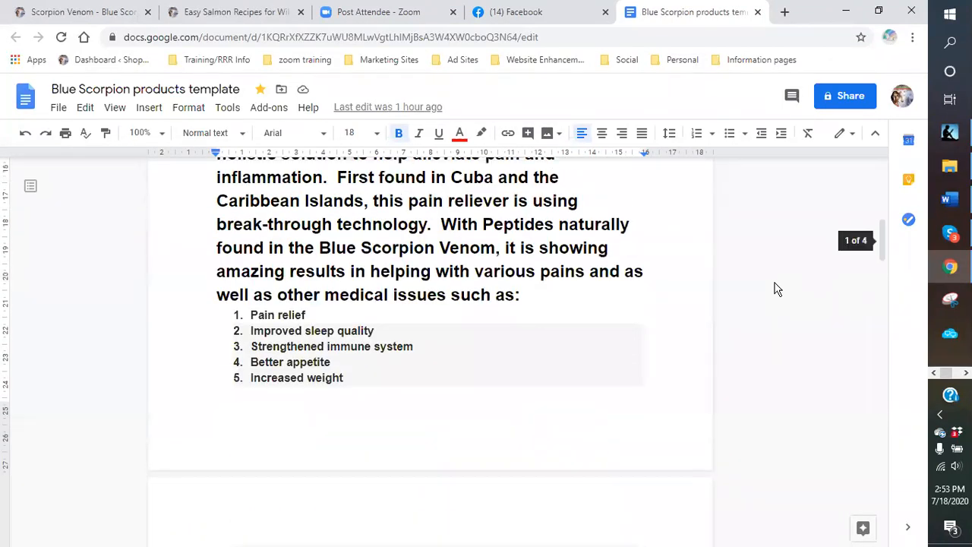
scroll(777, 289, "up", 4)
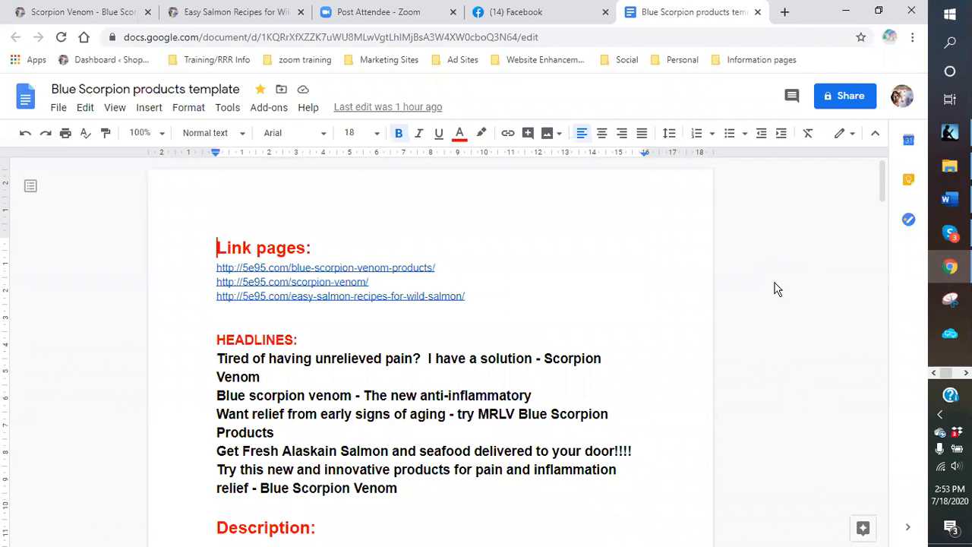